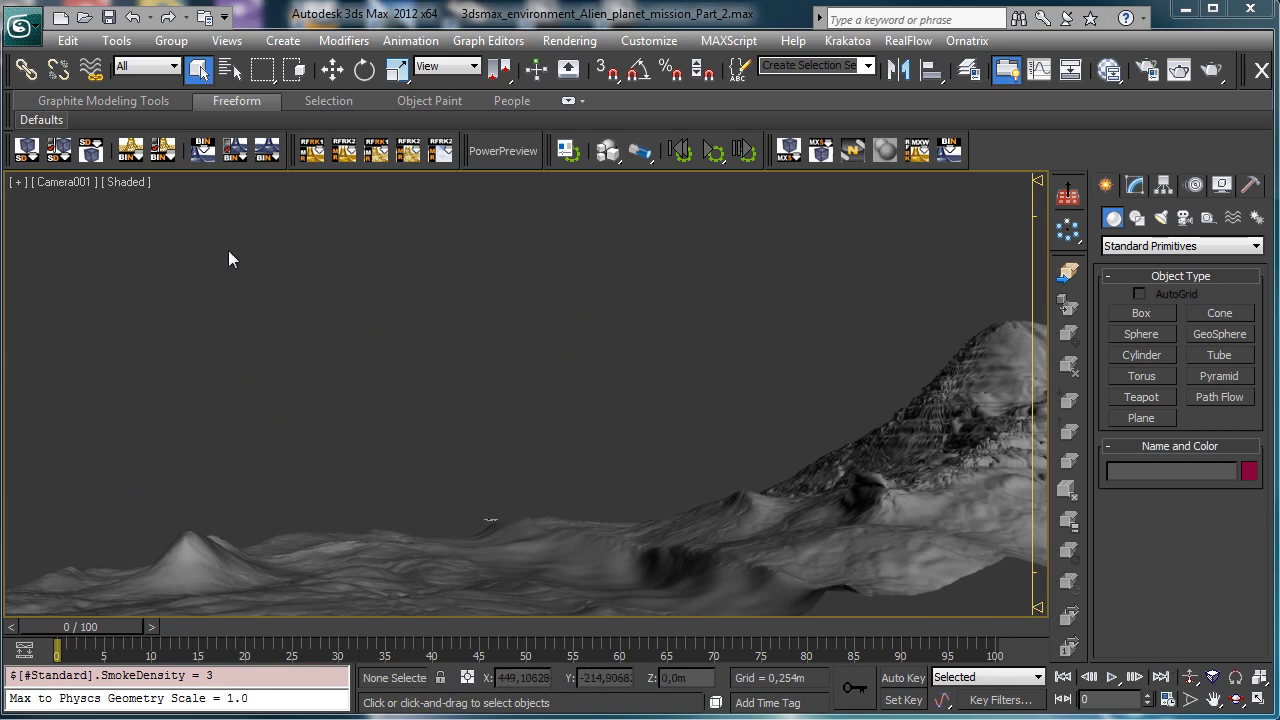
Step: Switch the viewport from the camera to Perspective and select the terrain plane
click(71, 186)
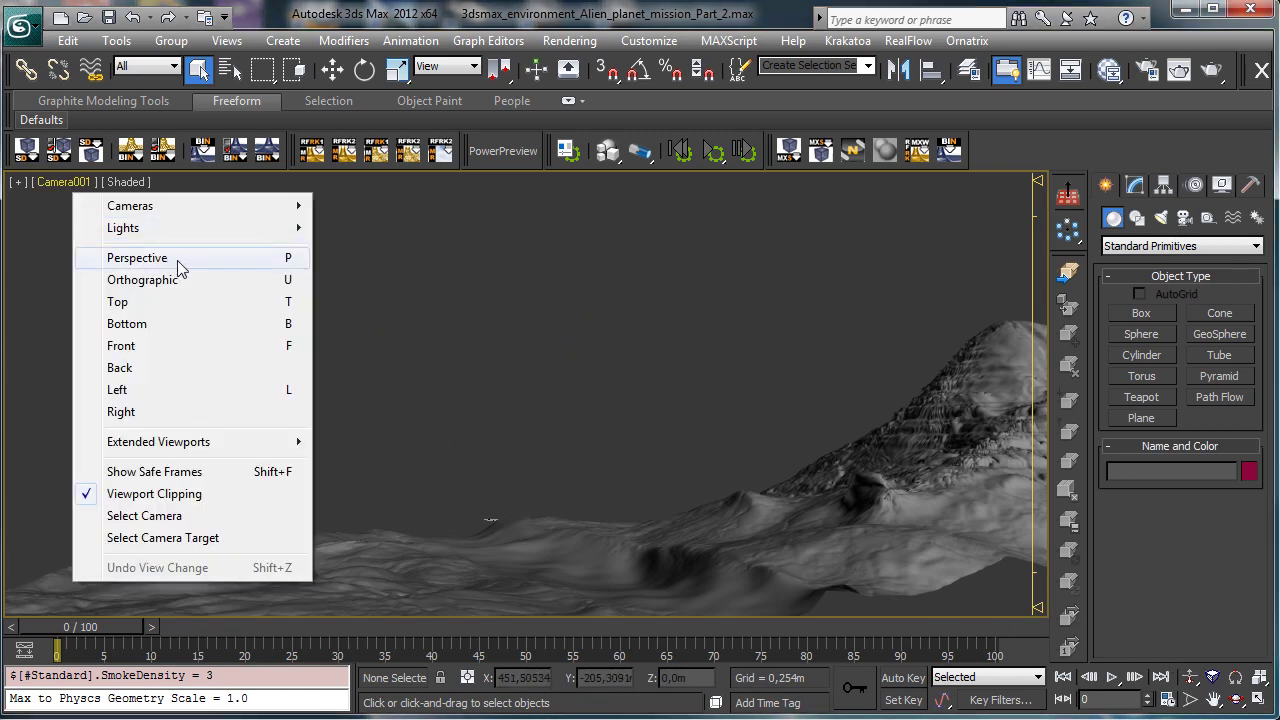
click(180, 258)
click(1236, 699)
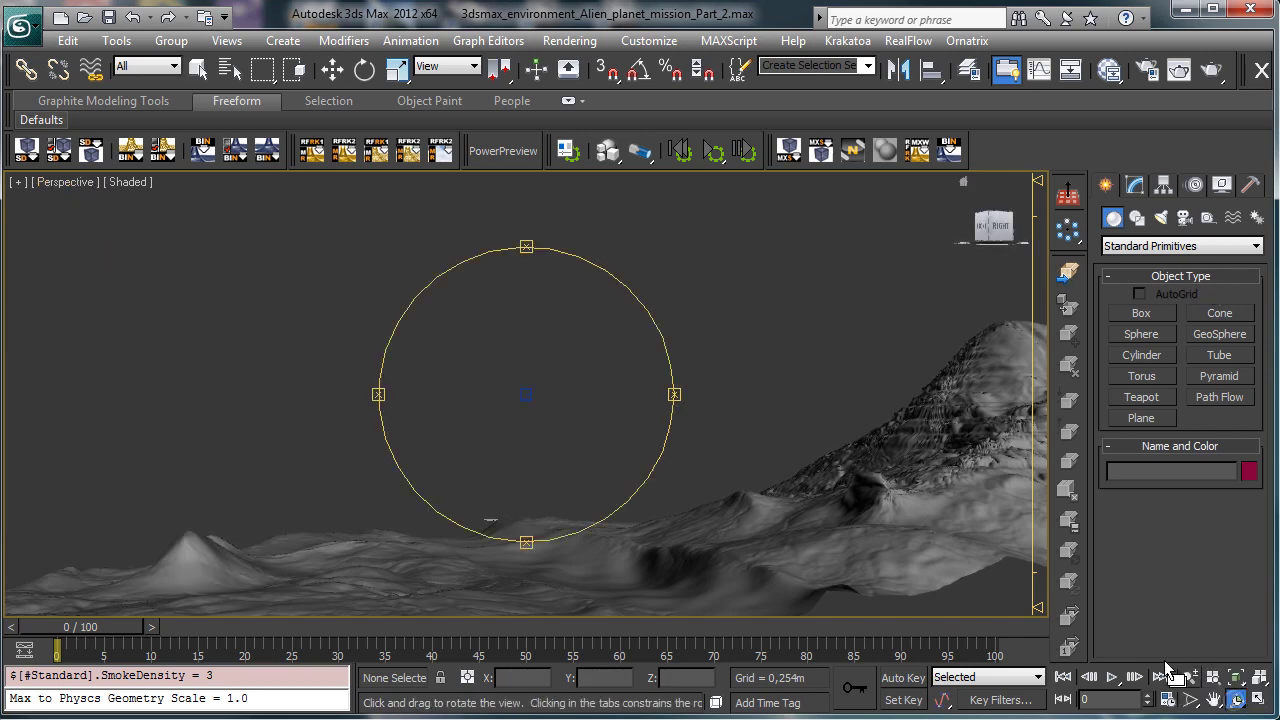
drag(564, 462, 575, 380)
click(331, 68)
click(463, 400)
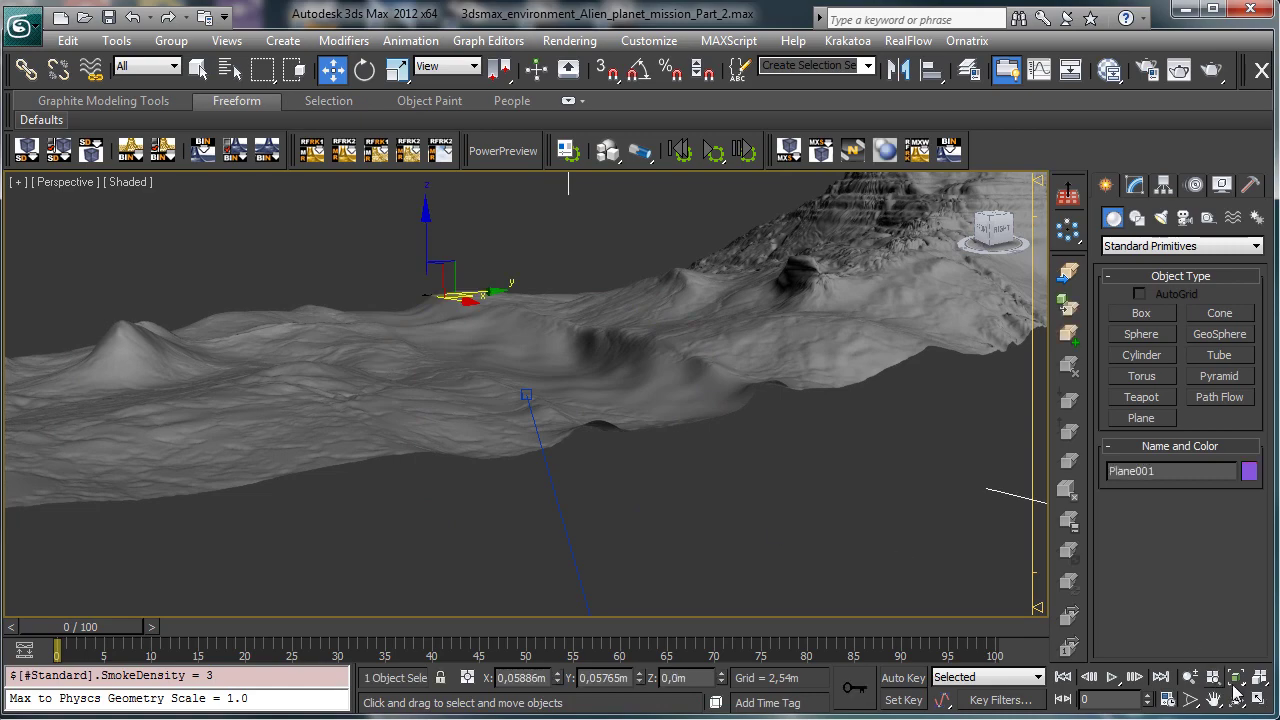
click(1214, 702)
drag(569, 403, 951, 651)
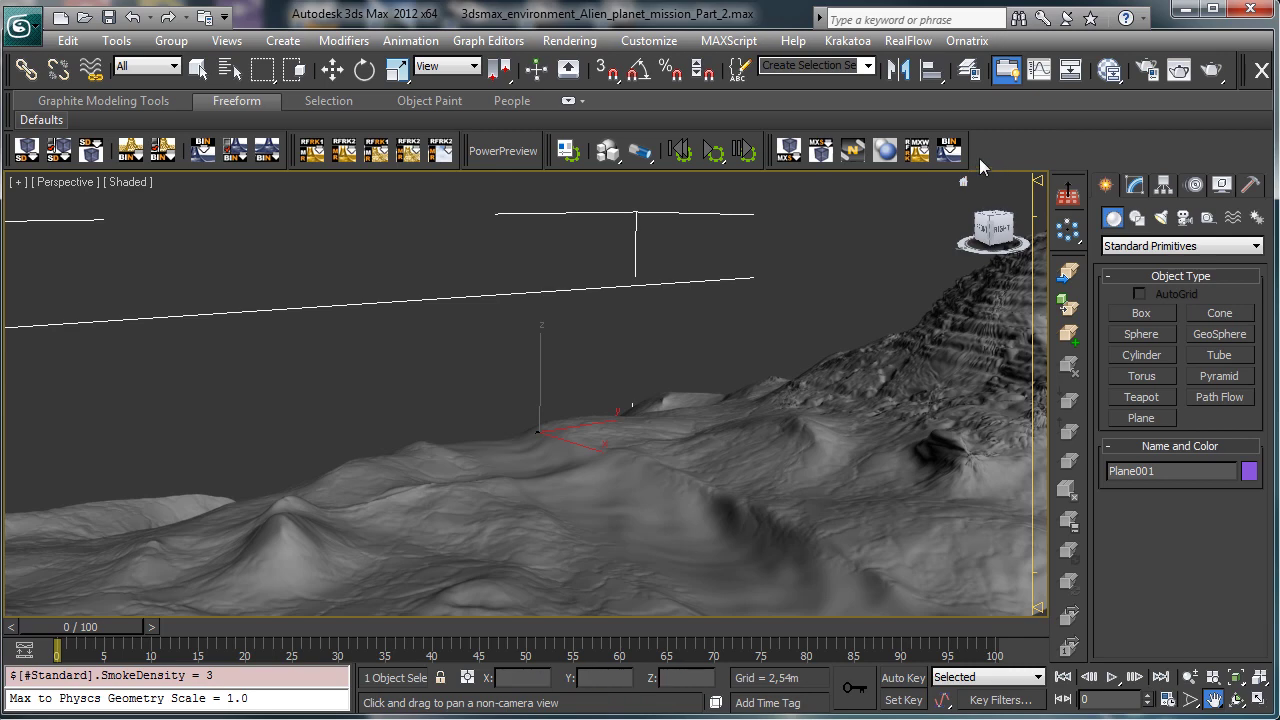
Step: Open the Material Editor and add another Displace modifier on top of the terrain plane's modifier stack
click(1114, 76)
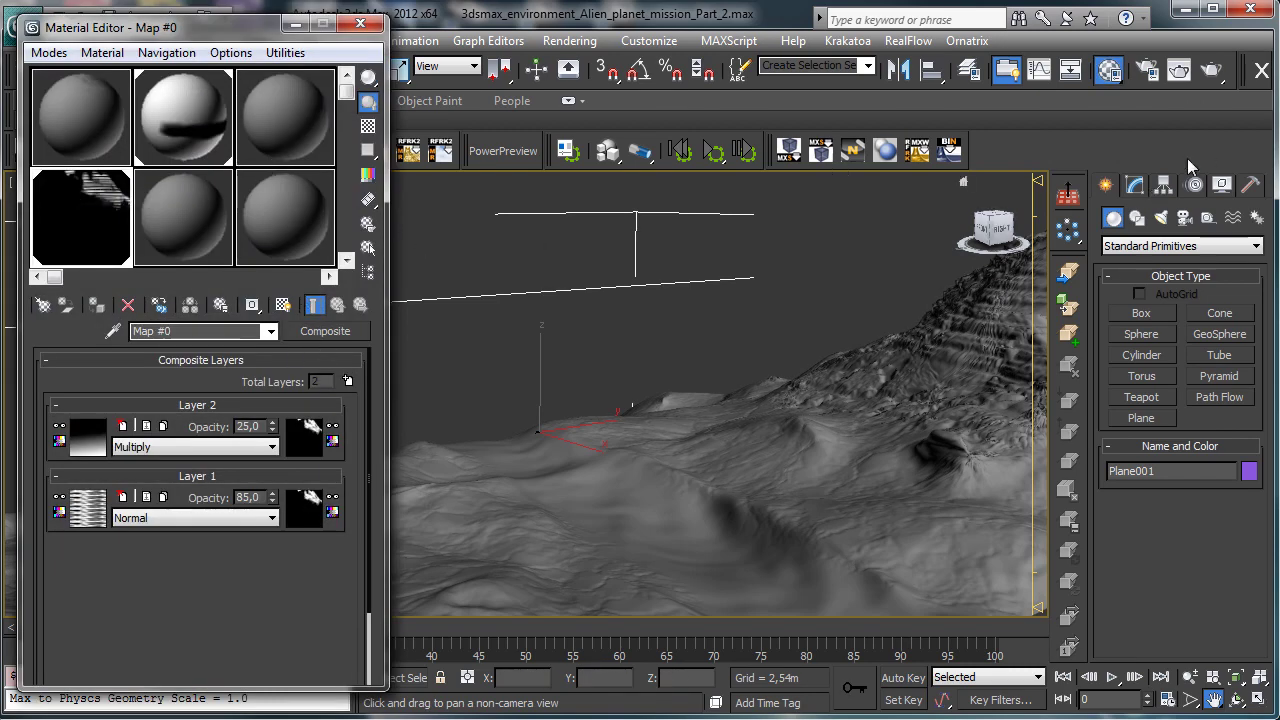
click(1135, 185)
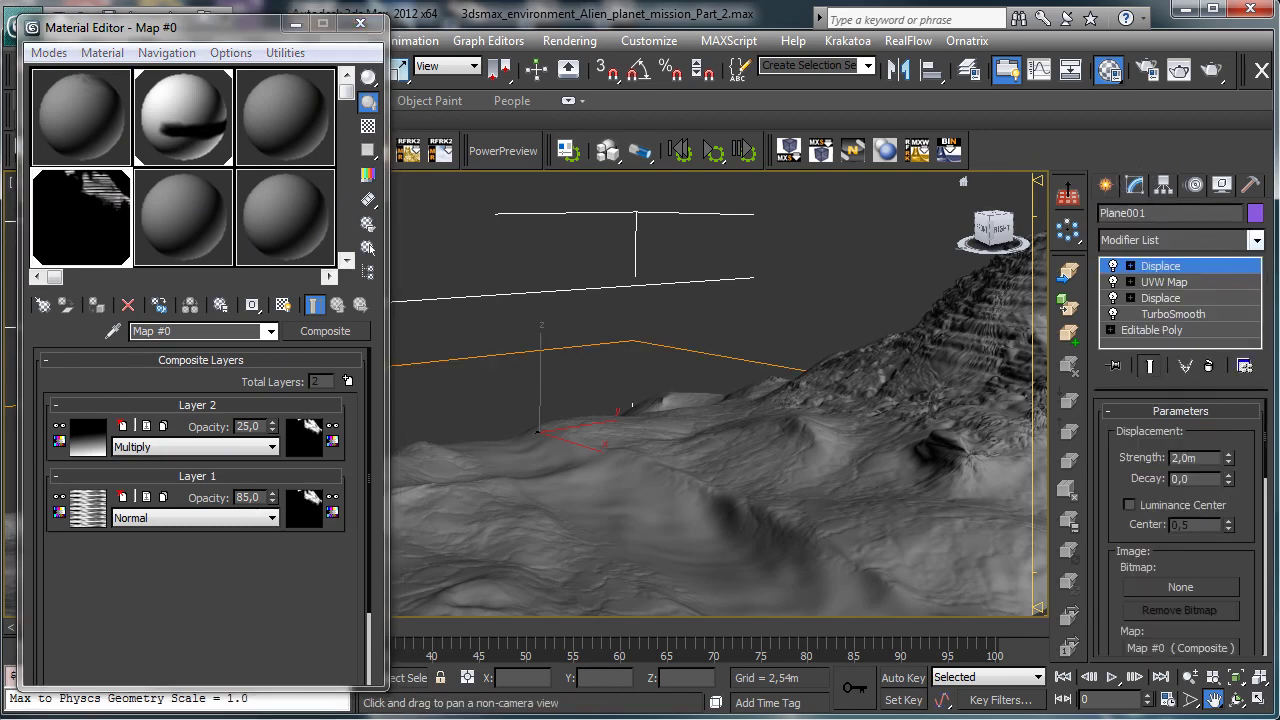
click(1256, 241)
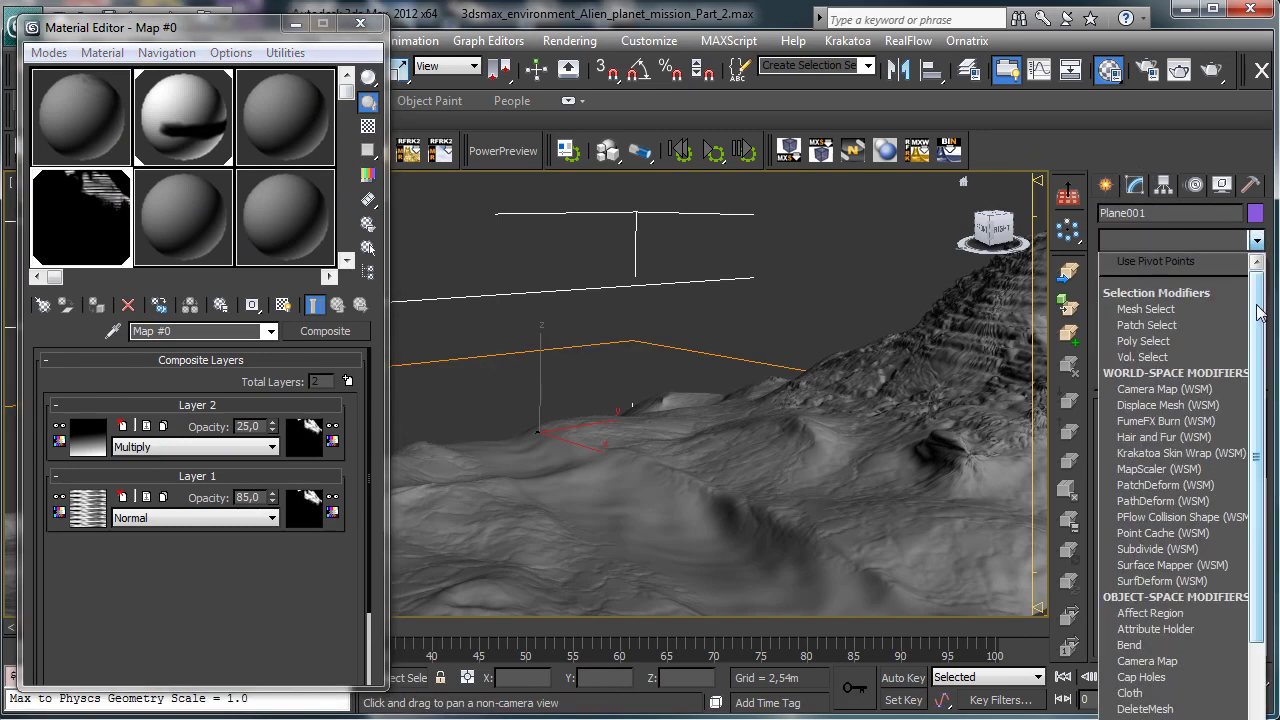
drag(1259, 313, 1259, 458)
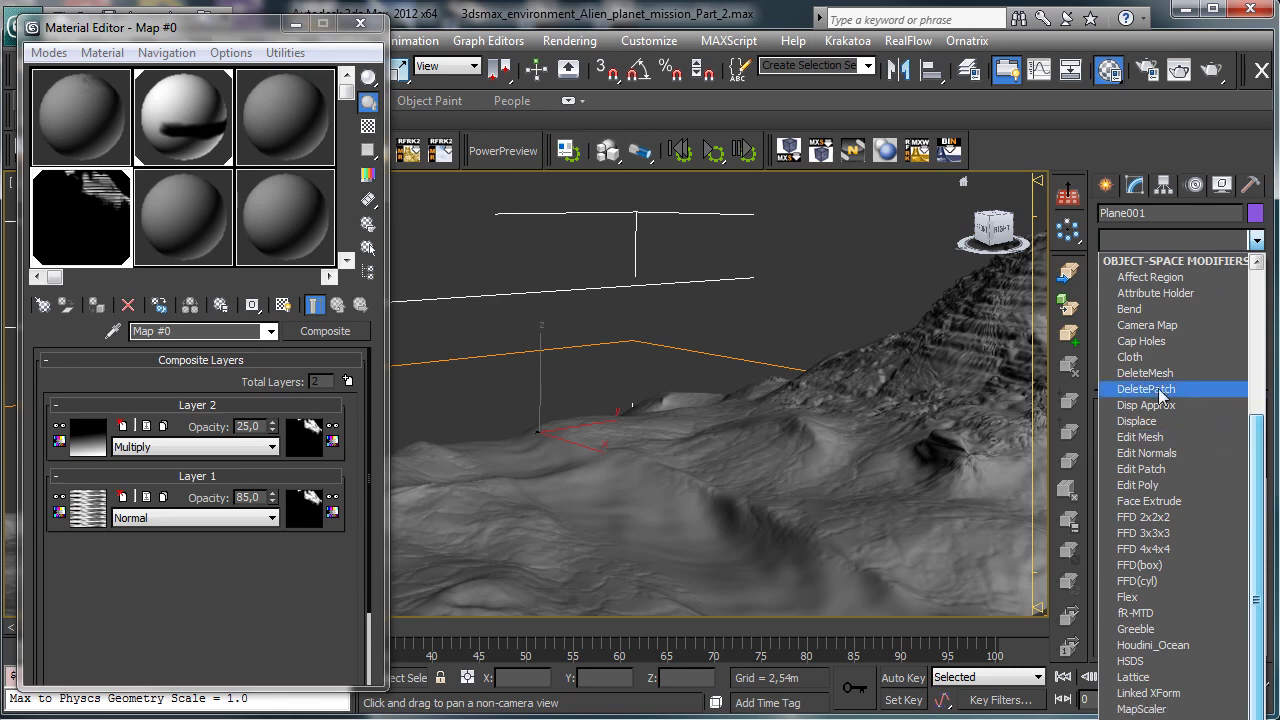
click(1160, 421)
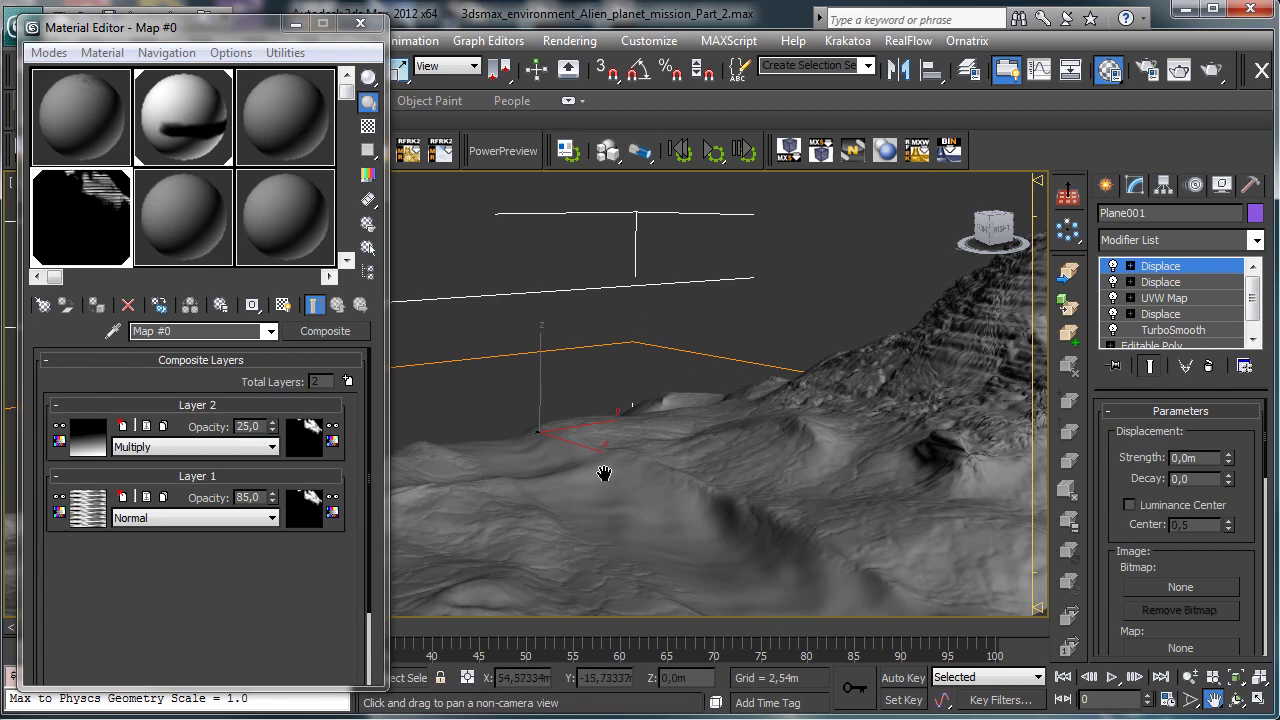
Step: Assign a Composite map to the diffuse colour of the unused 08 - Default material
click(175, 226)
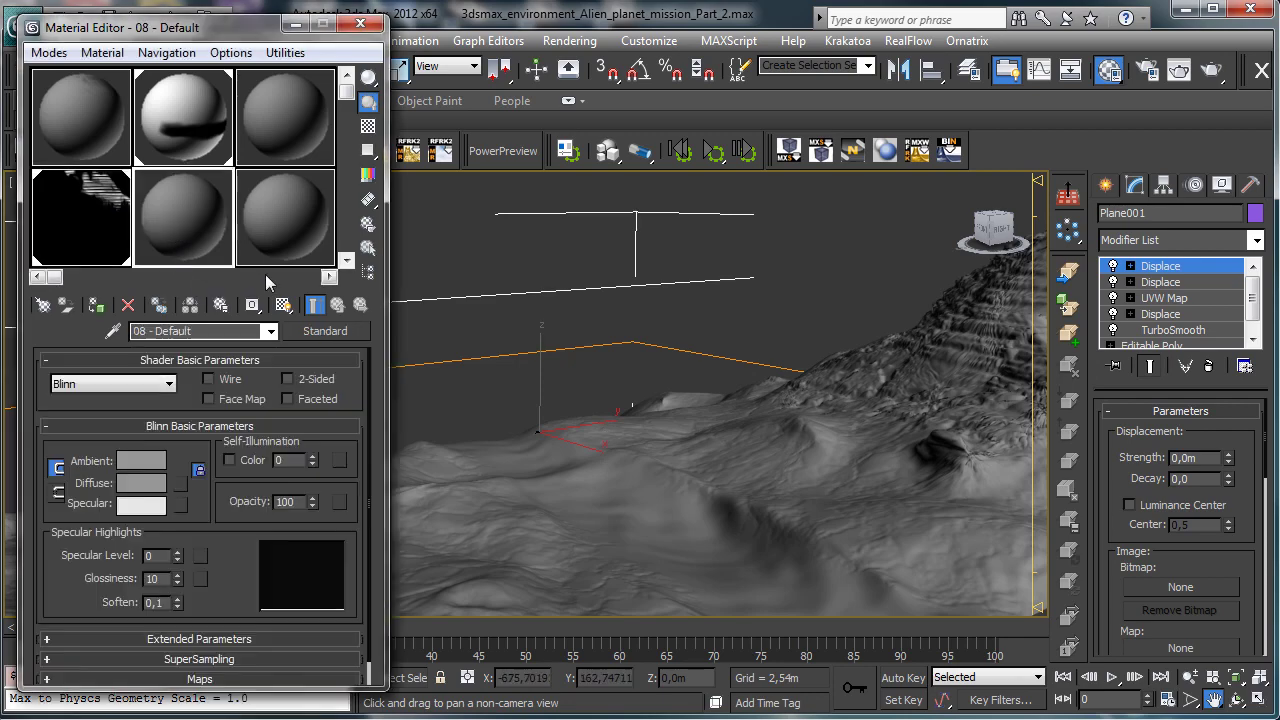
click(181, 483)
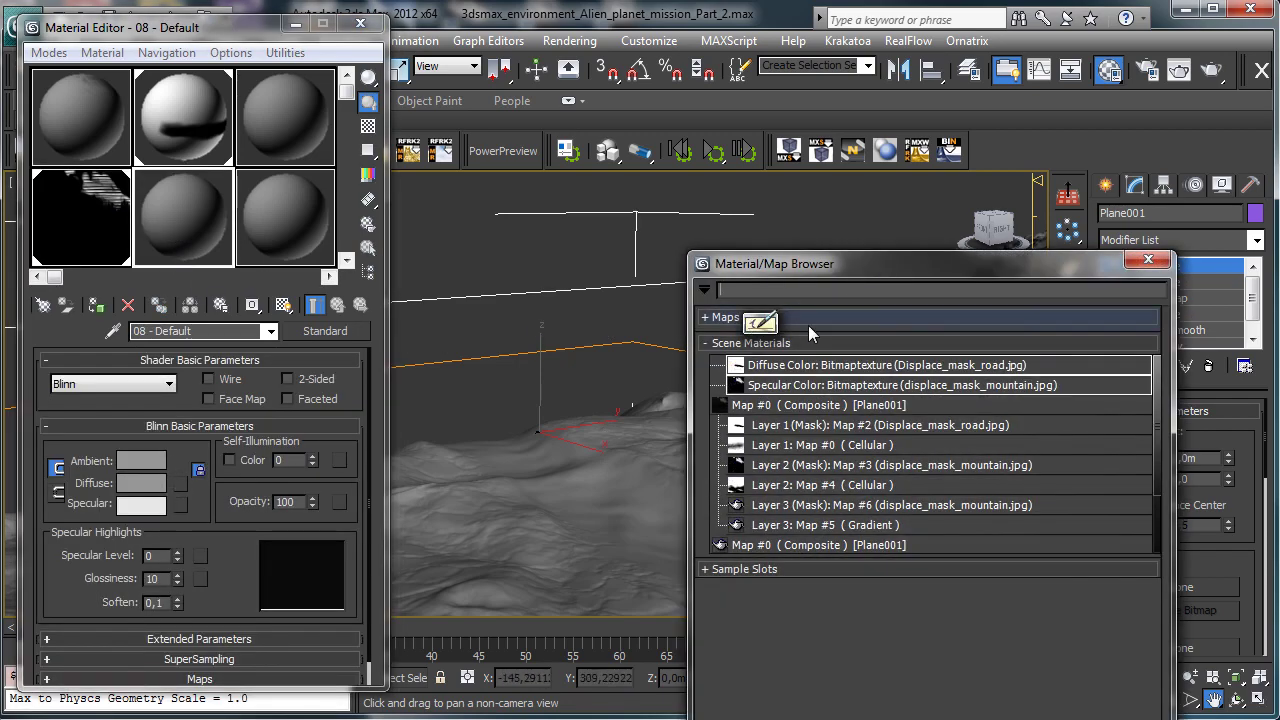
click(808, 318)
drag(842, 264, 611, 91)
click(536, 157)
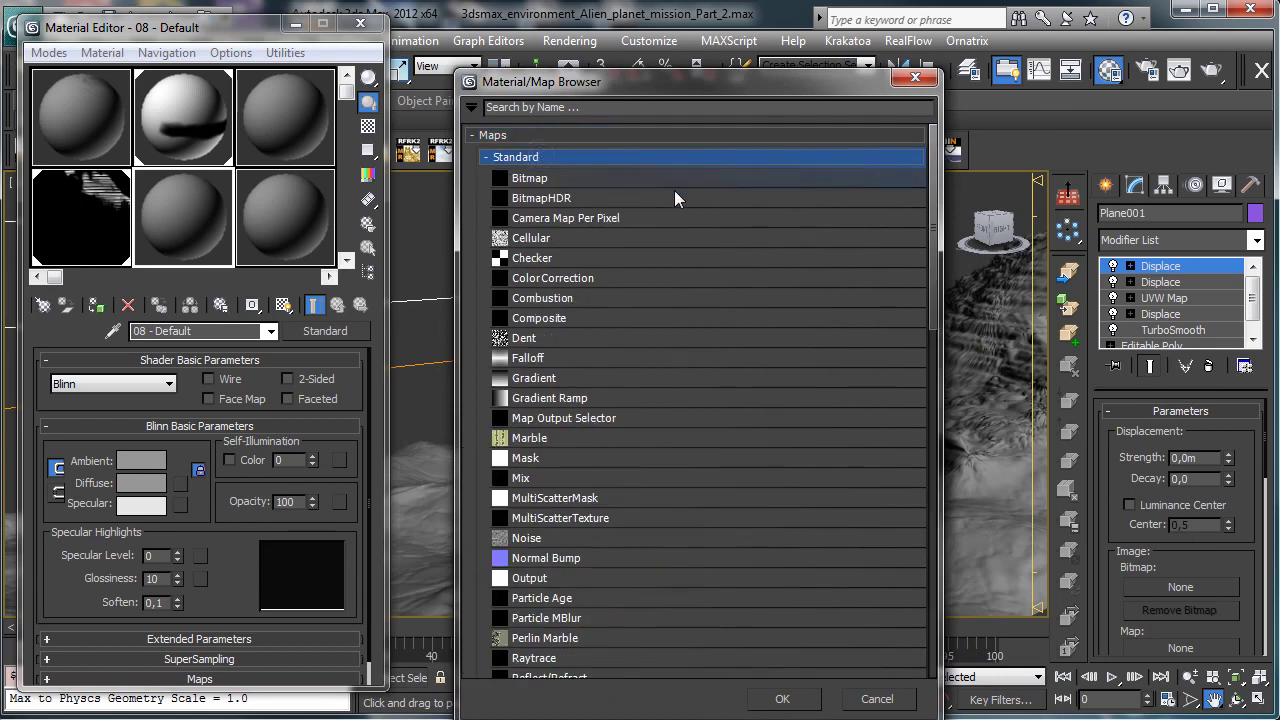
double_click(555, 318)
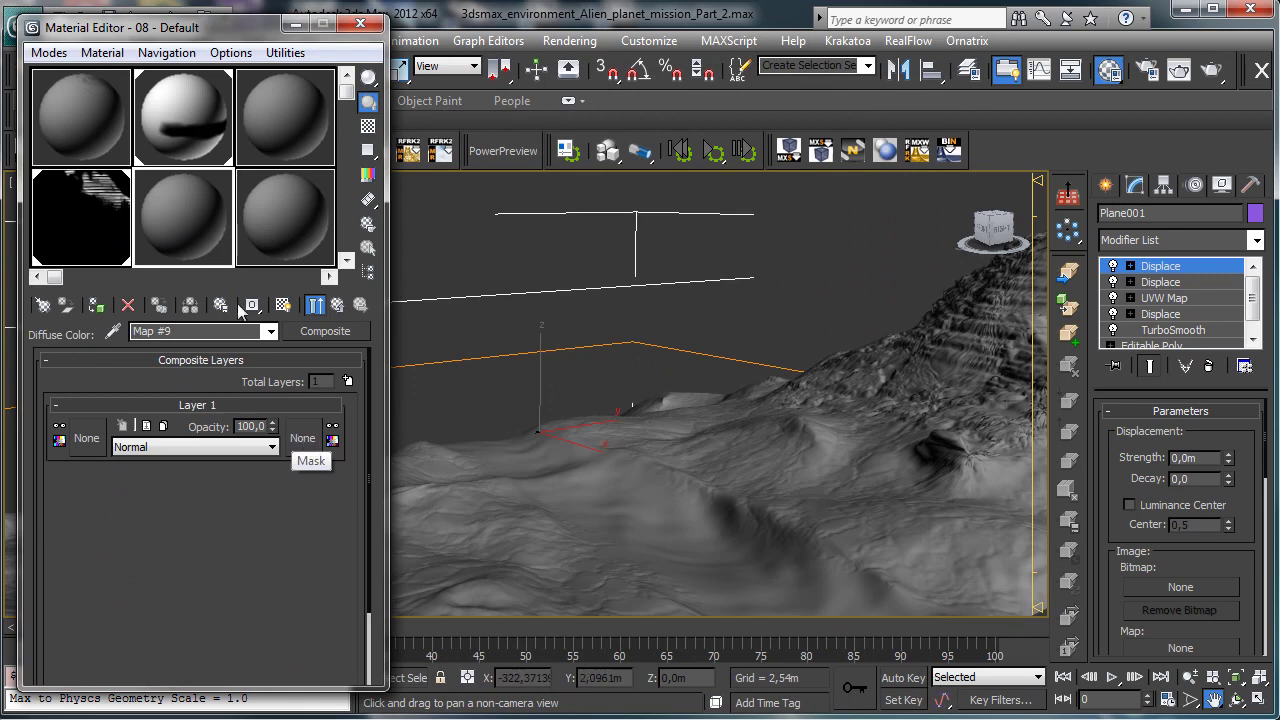
Step: Copy the Displace_mask_road.jpg bitmap from the 02 - Default material and paste it as a copy into the new composite's Layer 1 mask
click(189, 130)
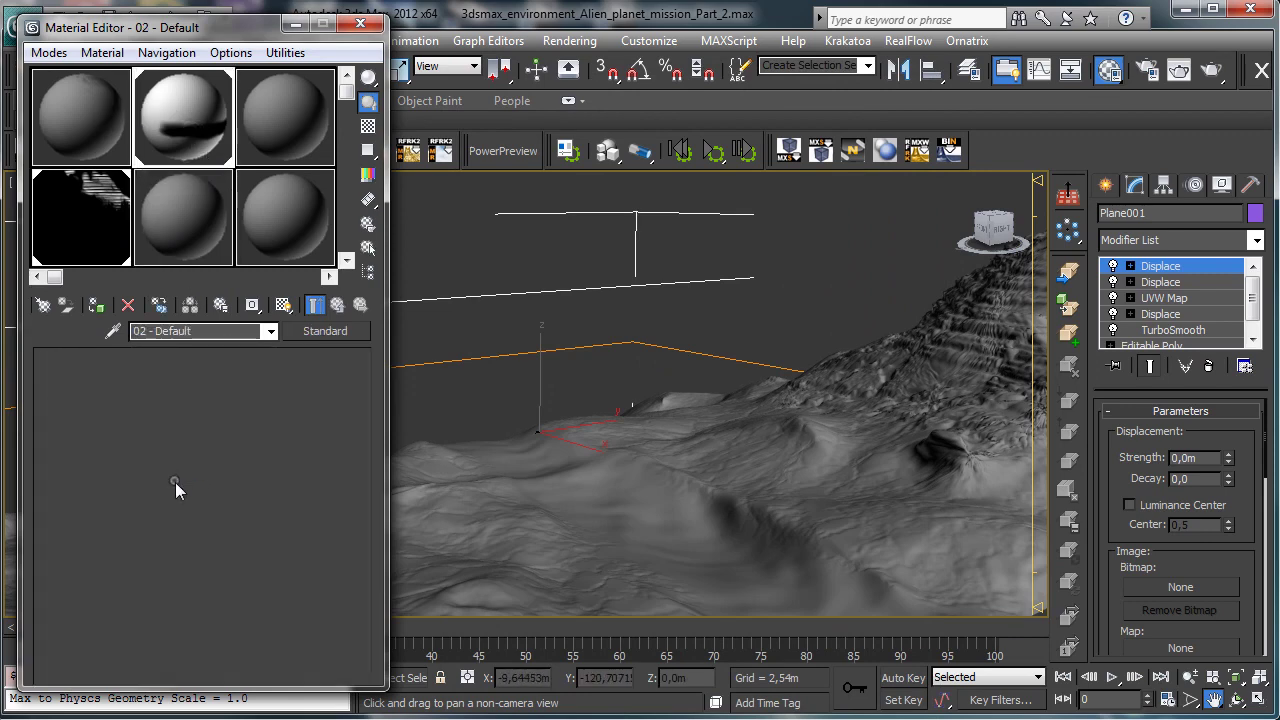
click(316, 307)
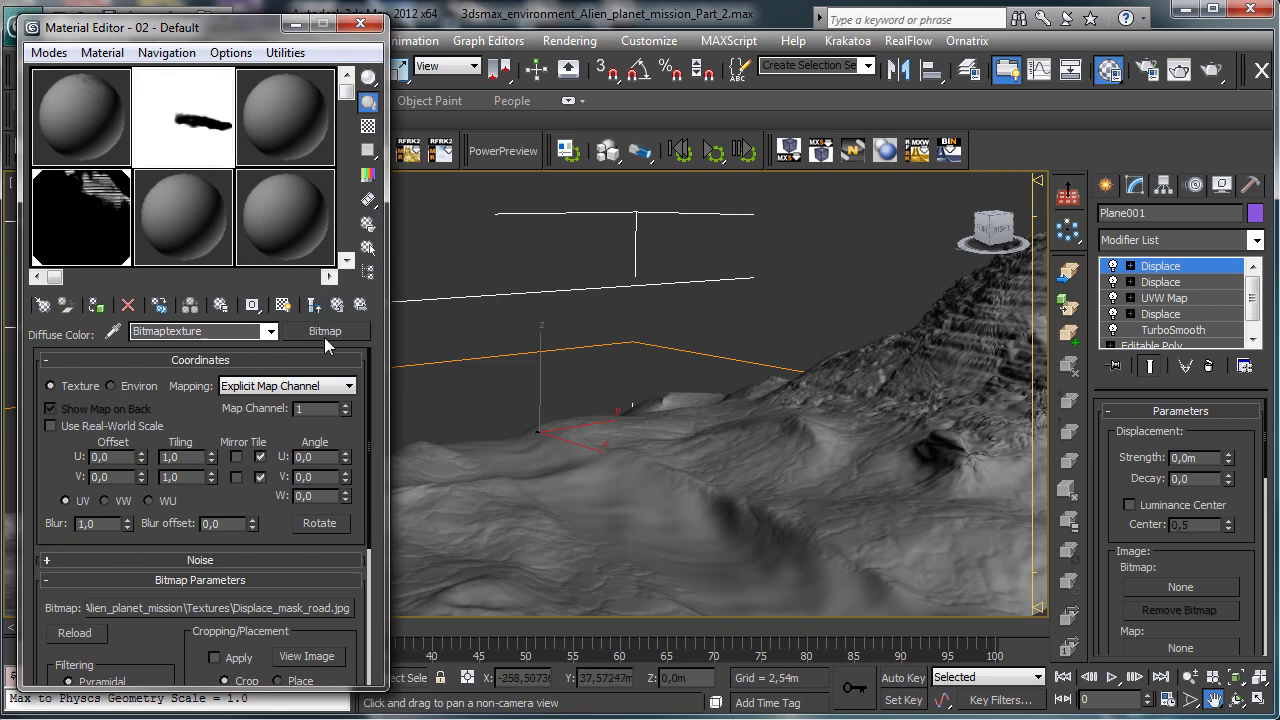
right_click(325, 338)
click(362, 363)
click(226, 262)
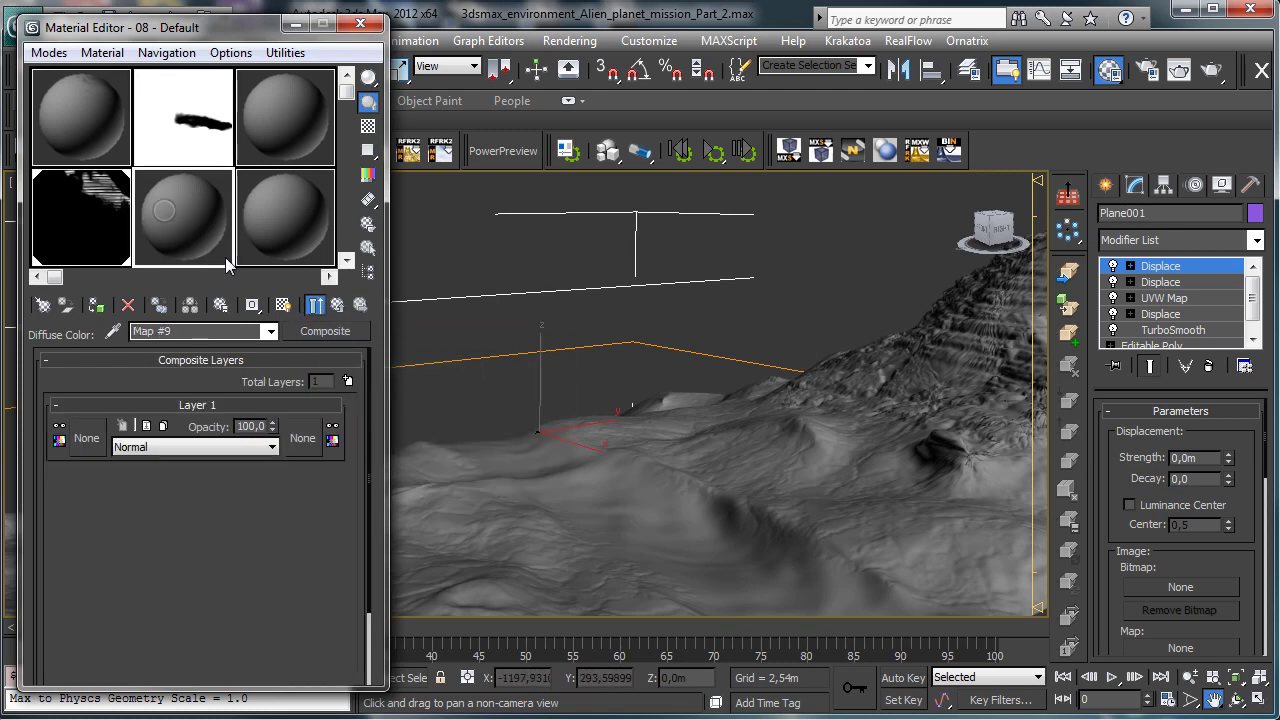
right_click(300, 437)
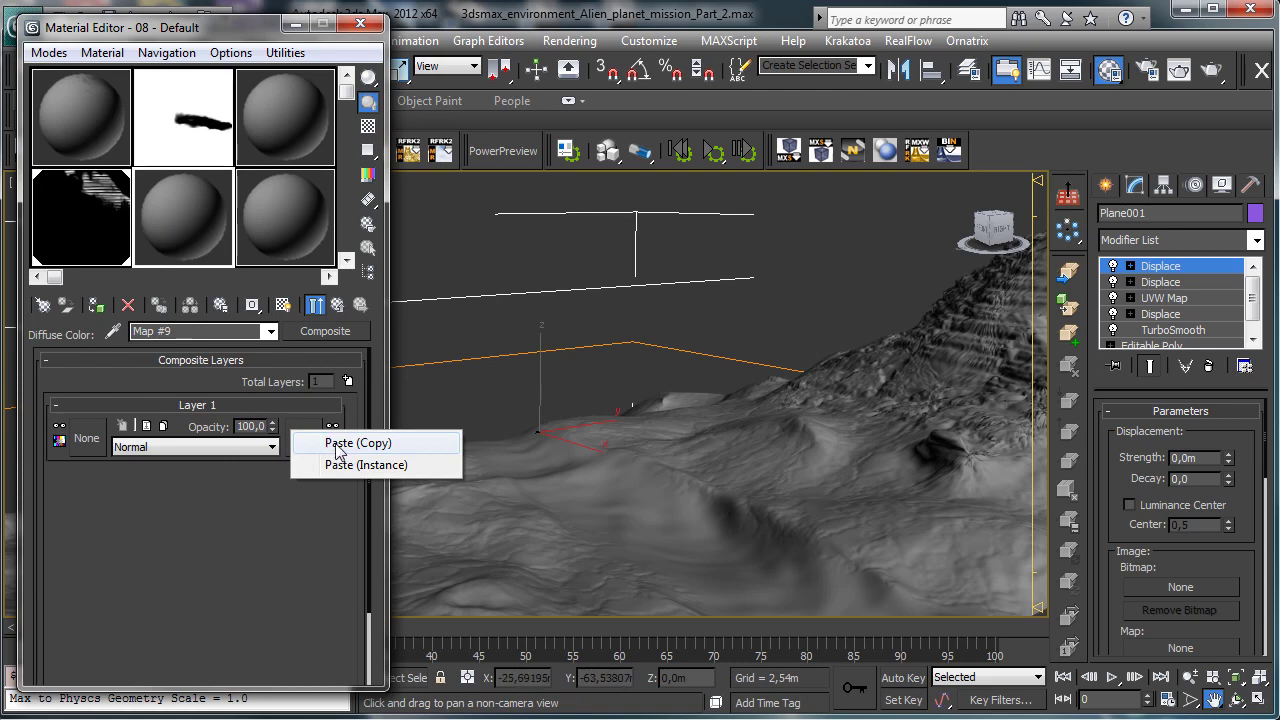
click(340, 445)
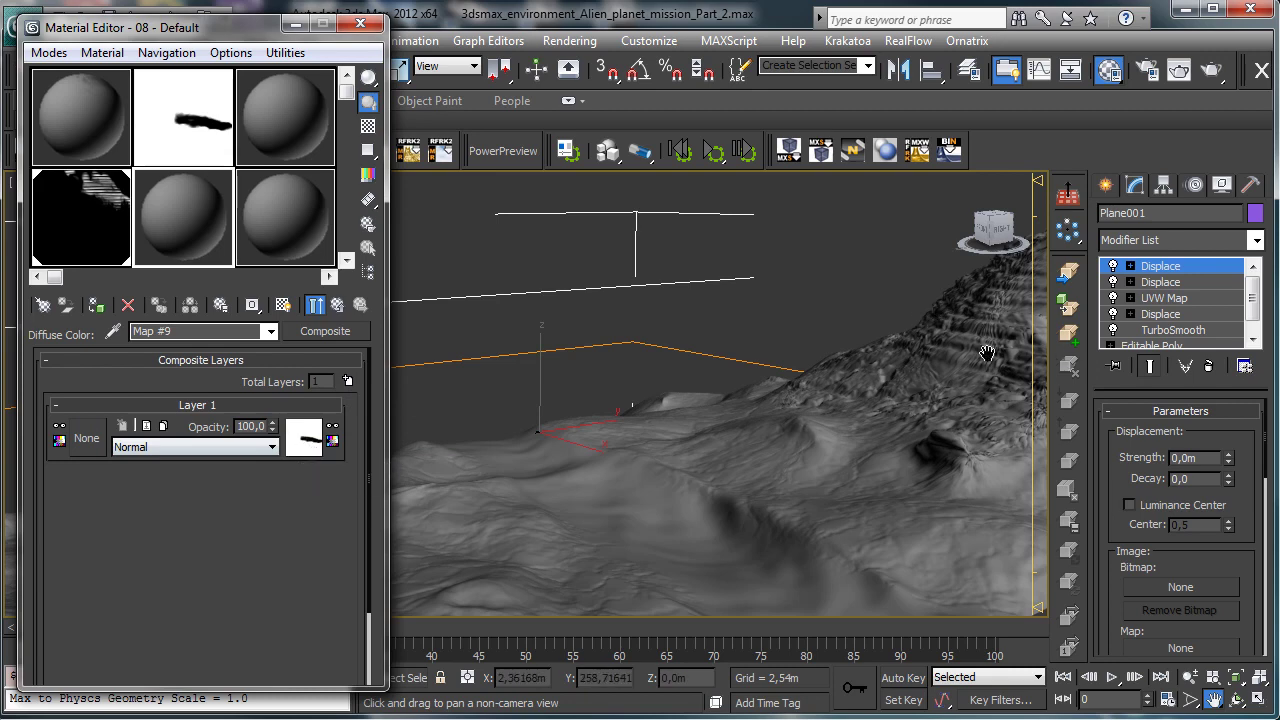
Step: Turn off the two existing Displace modifiers below the new one in the plane's modifier stack
click(87, 438)
click(1150, 262)
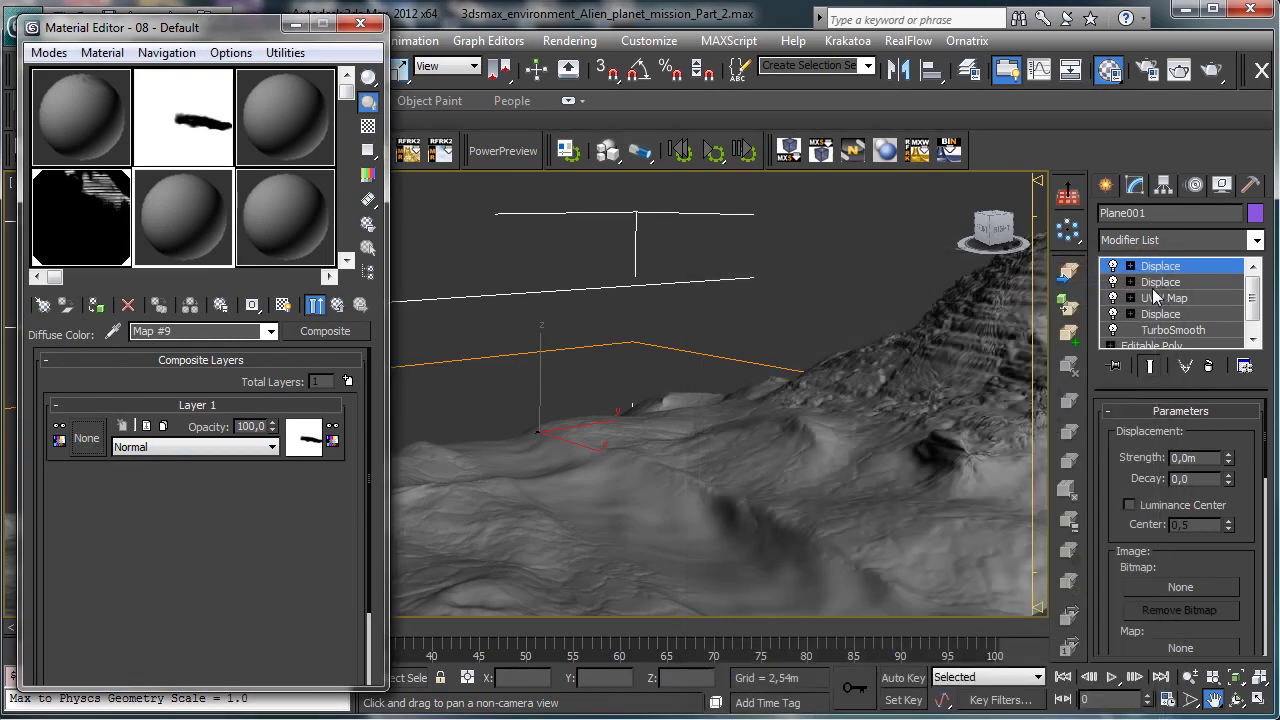
click(1113, 315)
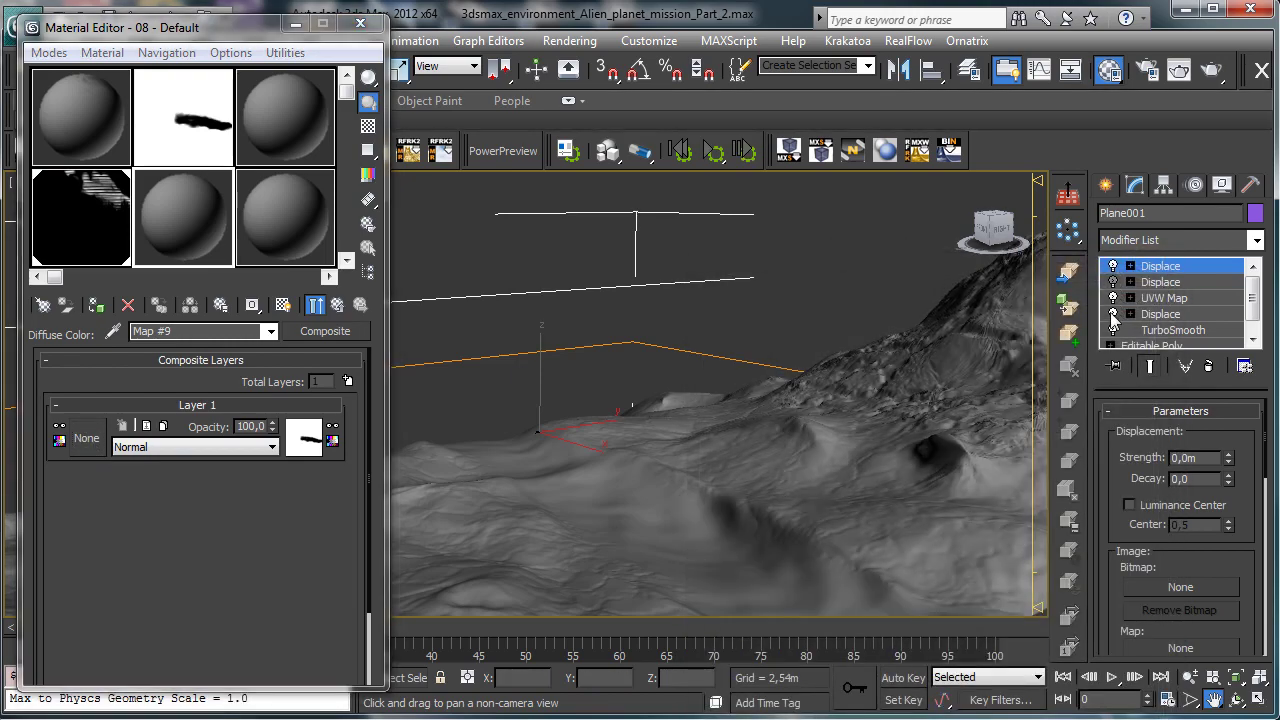
click(1113, 315)
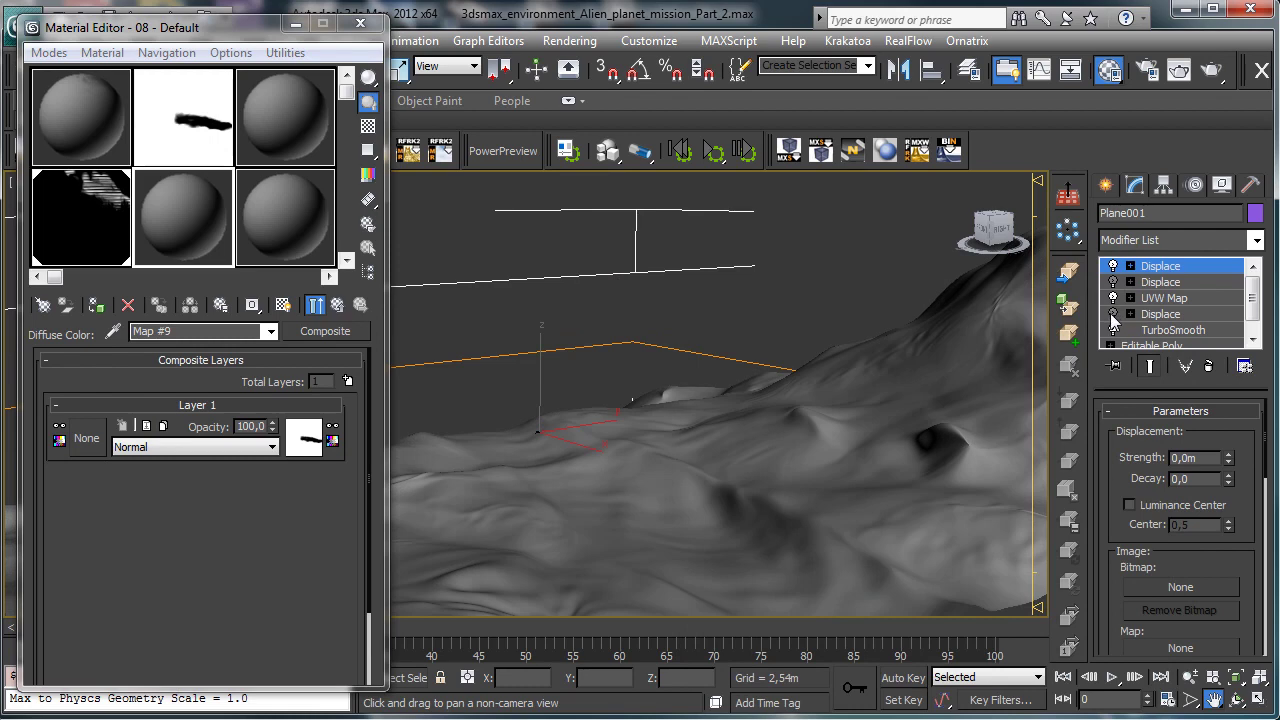
Step: Assign a Cellular map as the Layer 1 texture of the new composite map
click(86, 438)
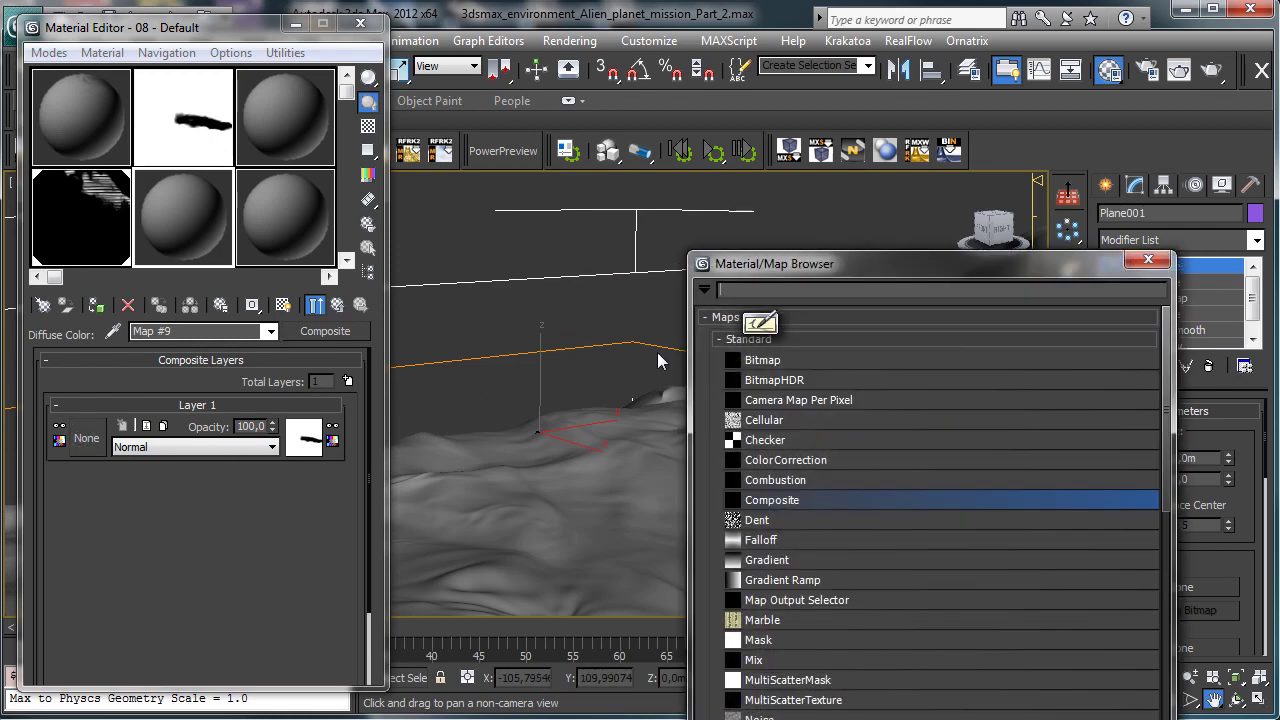
drag(900, 267, 686, 72)
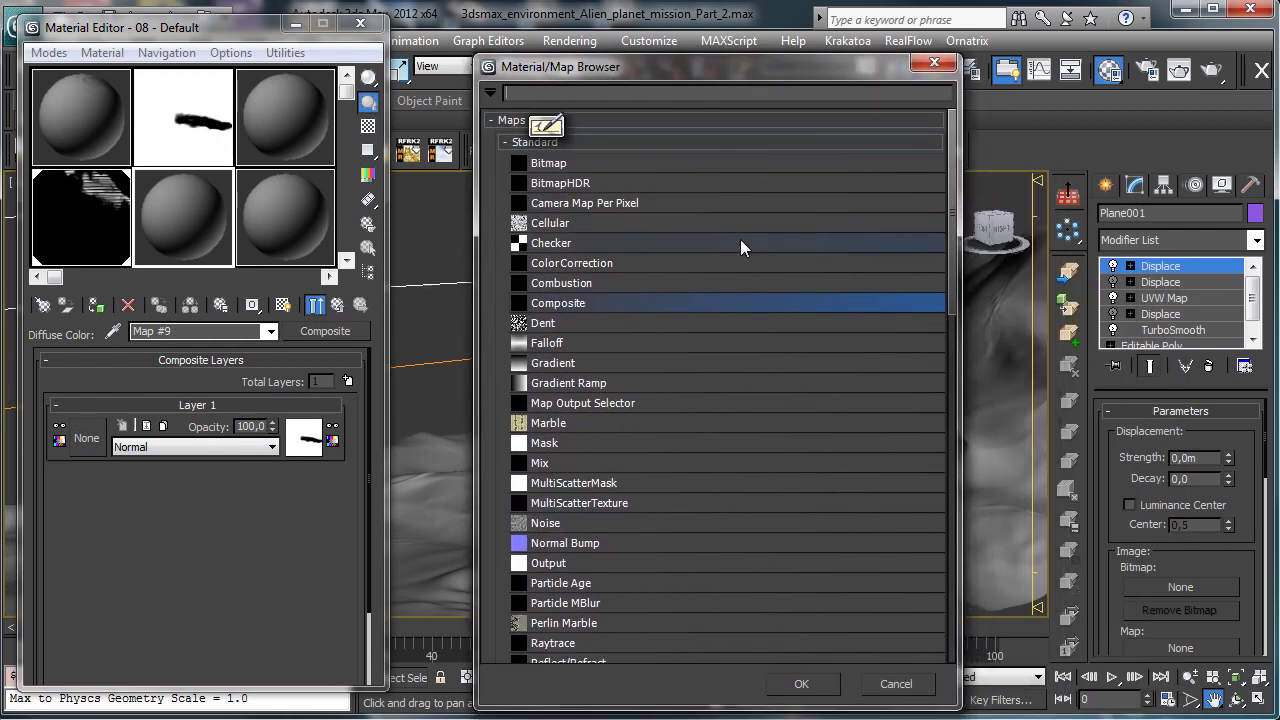
double_click(578, 226)
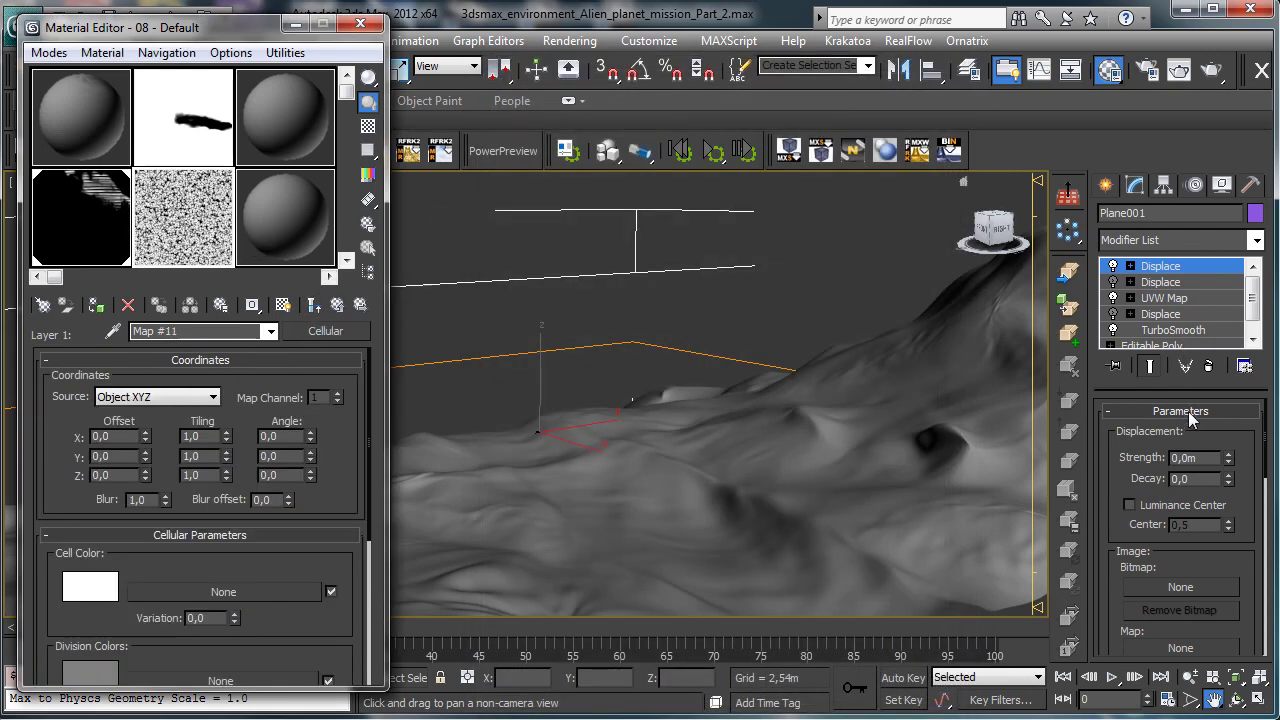
Step: Assign the new road-masked composite map to the image map of the topmost Displace modifier
scroll(1170, 554, down, 3)
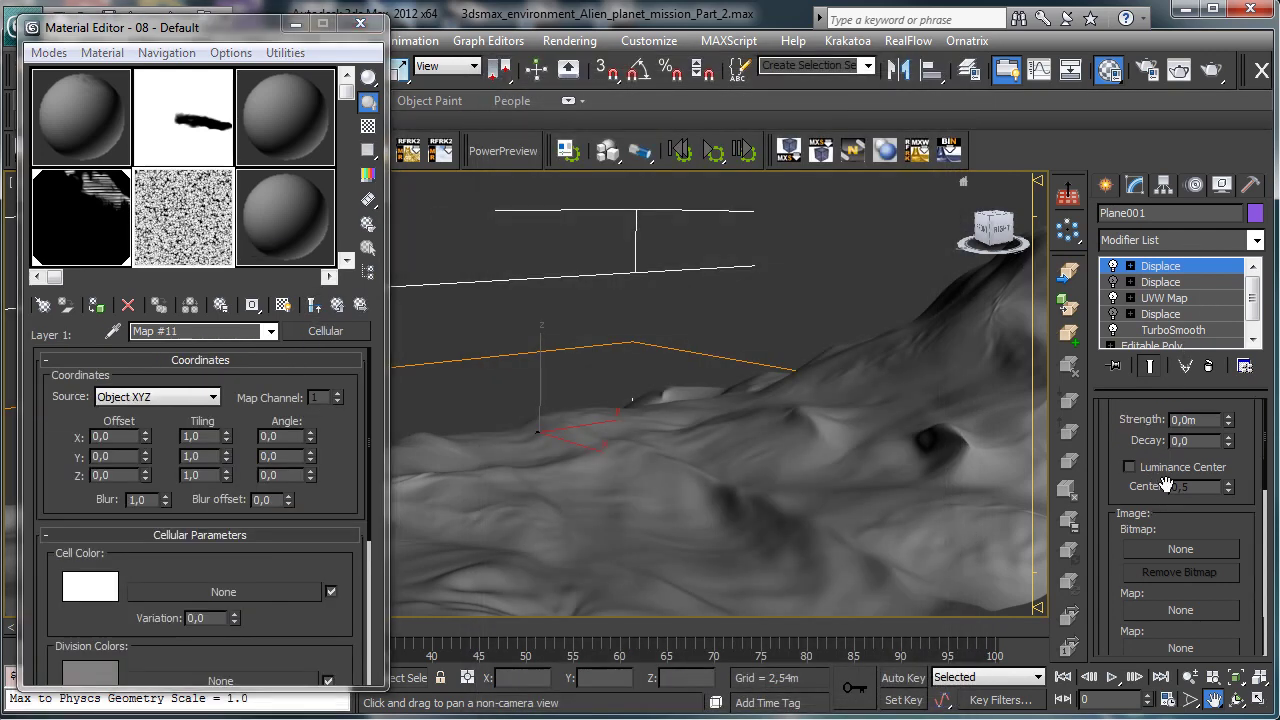
click(342, 312)
drag(333, 333, 1160, 545)
click(593, 425)
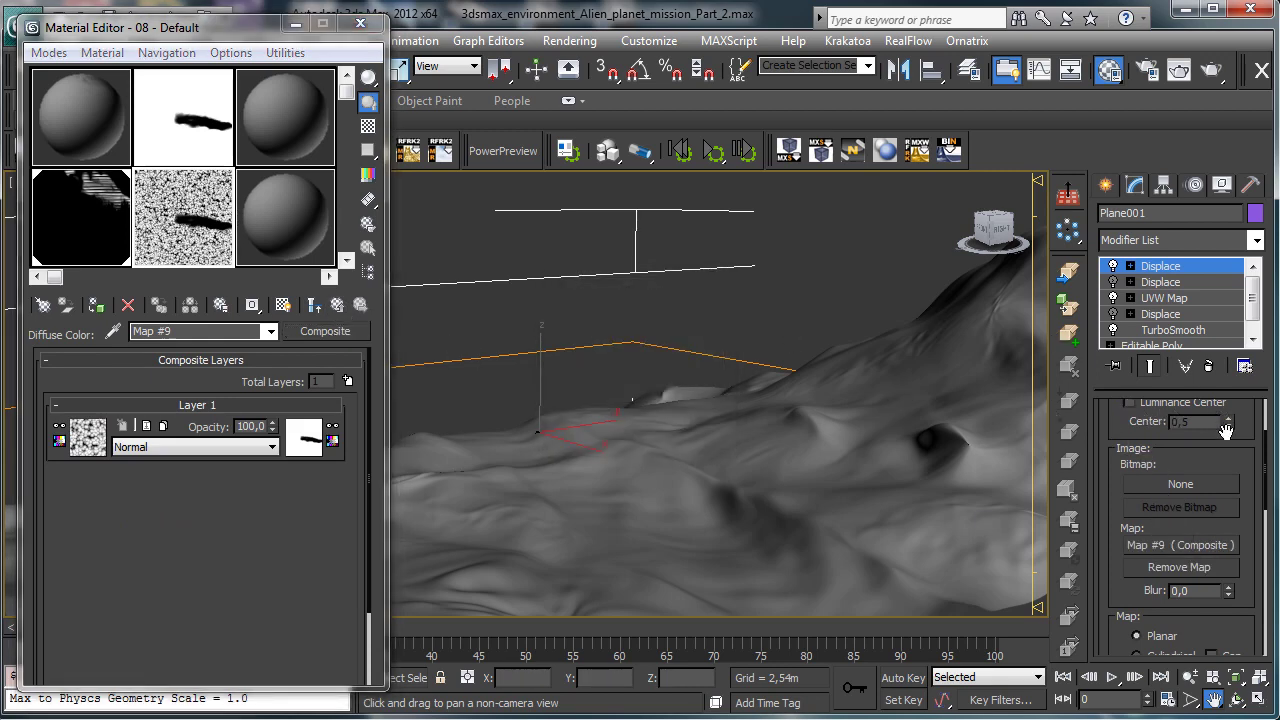
Step: Enable Luminance Center on the topmost Displace modifier and set its strength to 2 m
scroll(1217, 501, up, 3)
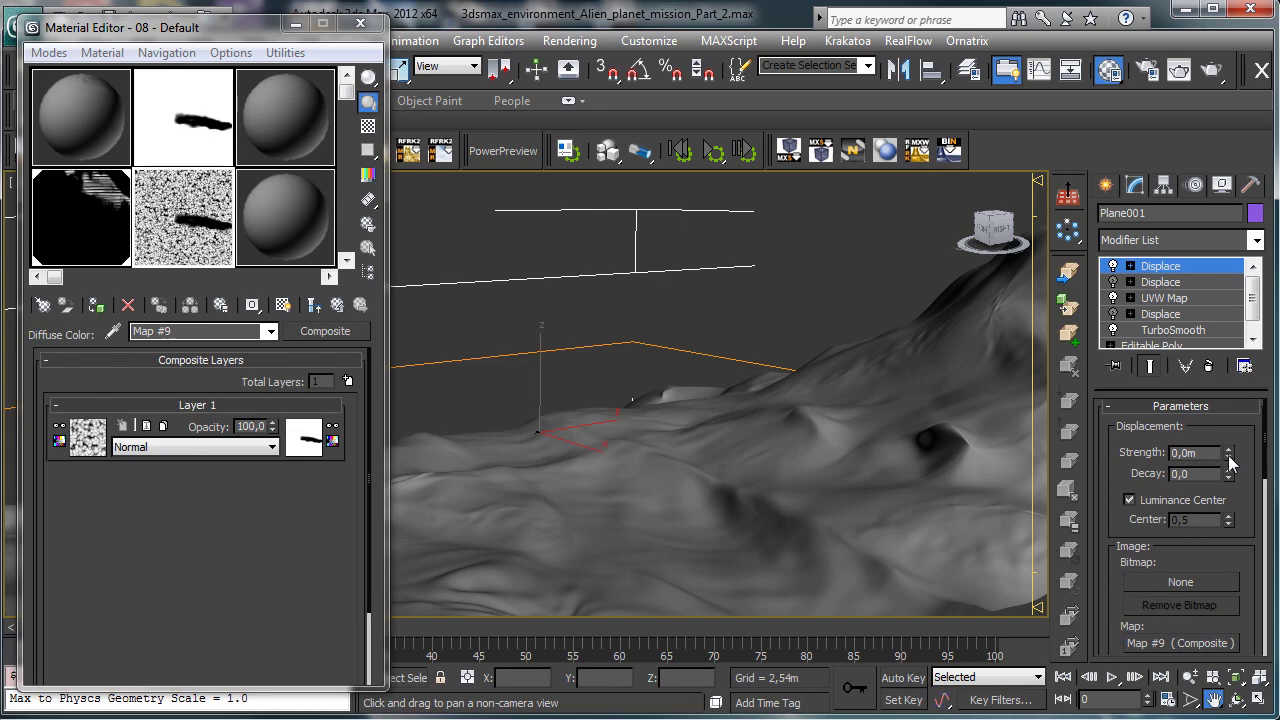
drag(1229, 452, 1185, 419)
double_click(1205, 452)
text(2)
key(Return)
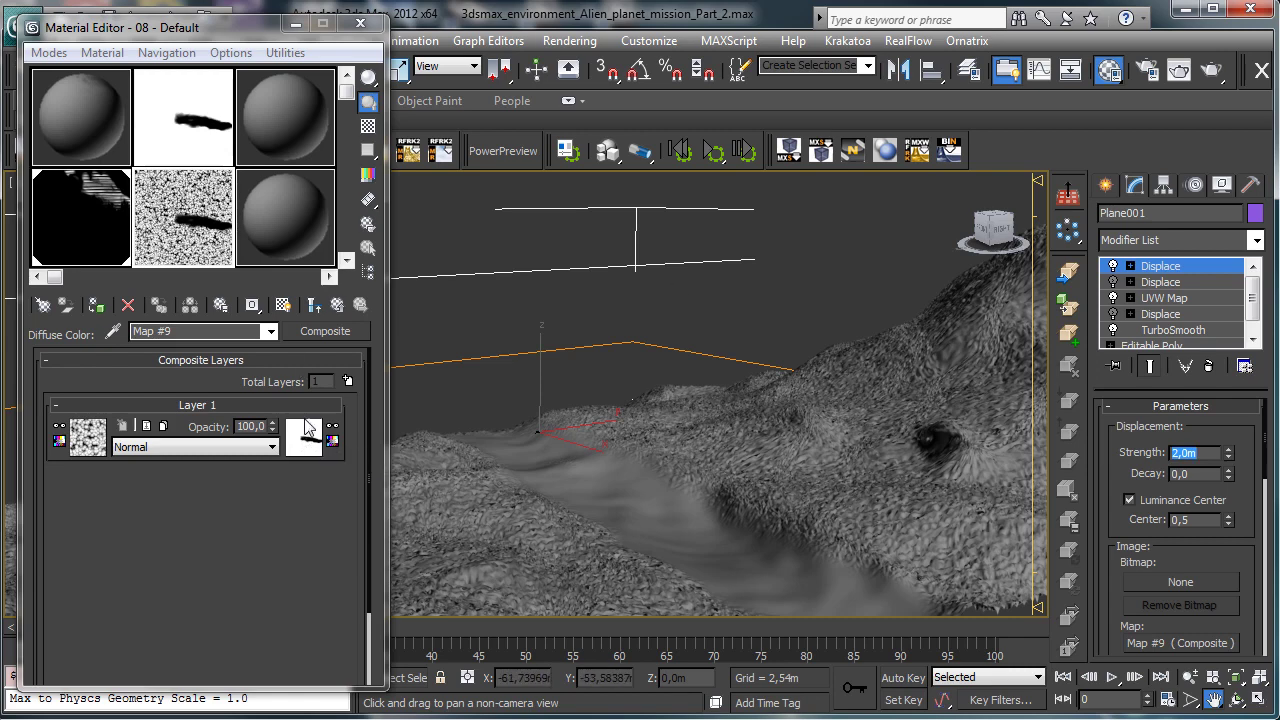
Step: Copy the displace_mask_mountain.jpg bitmap from the Layer 1 mask of the mountain composite map
click(97, 230)
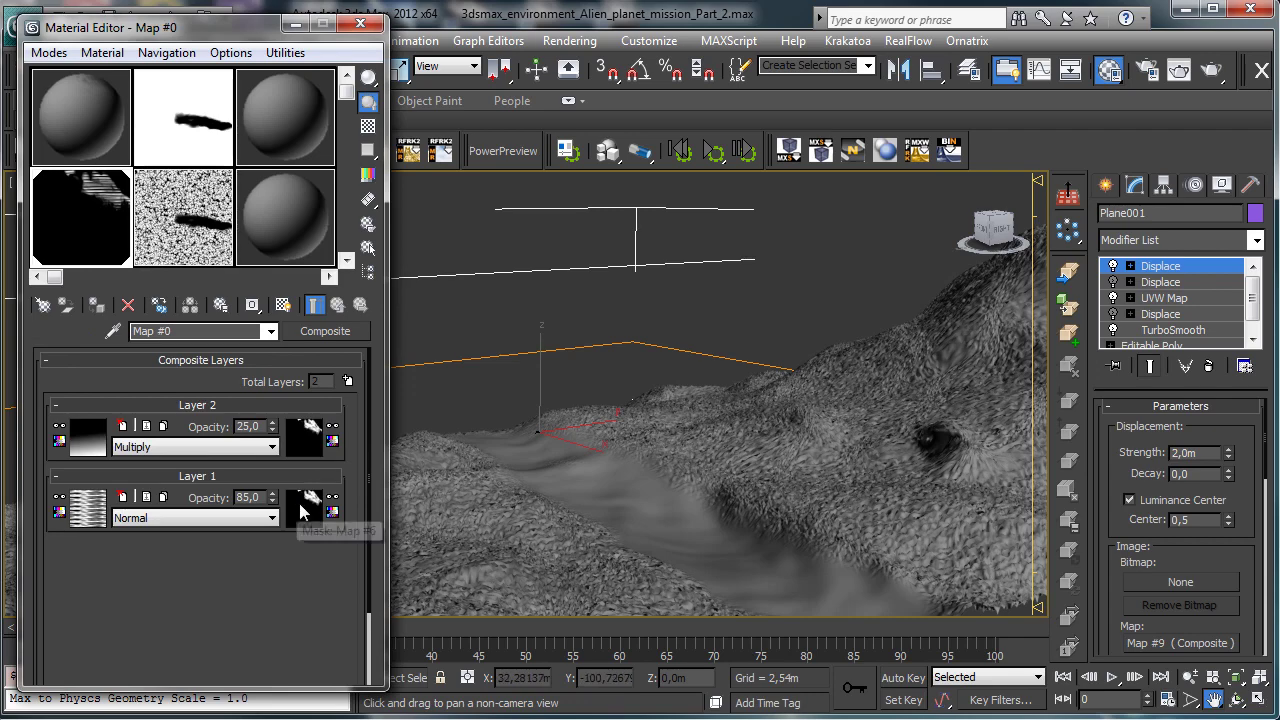
click(308, 508)
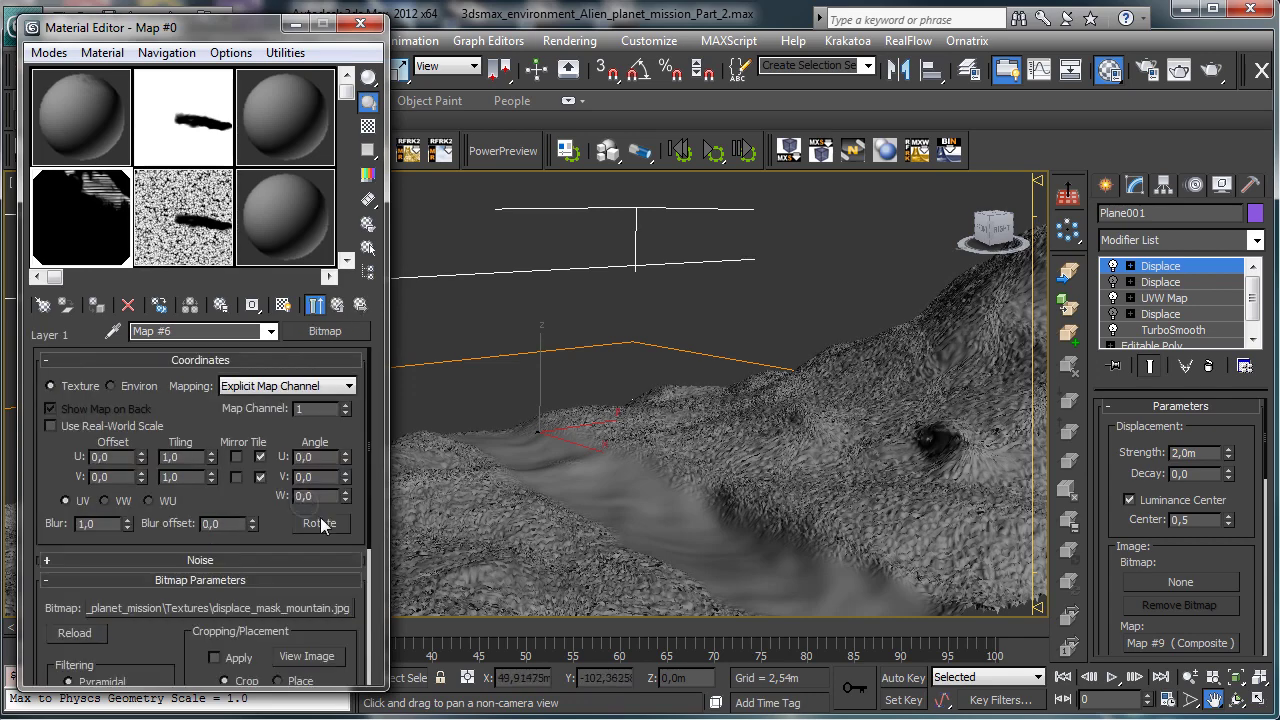
right_click(334, 337)
click(366, 340)
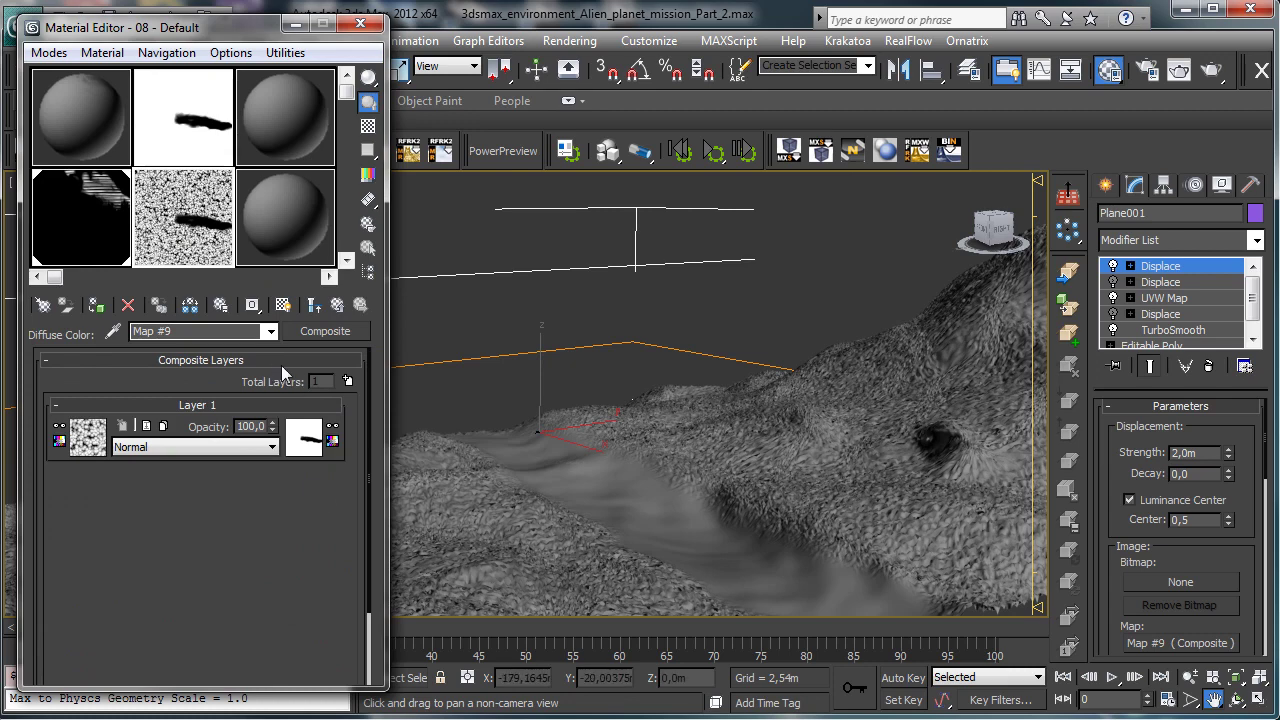
Step: Replace the road bitmap in the cellular composite's Layer 1 mask with a Mask map, keeping the old map as a sub-map
click(304, 437)
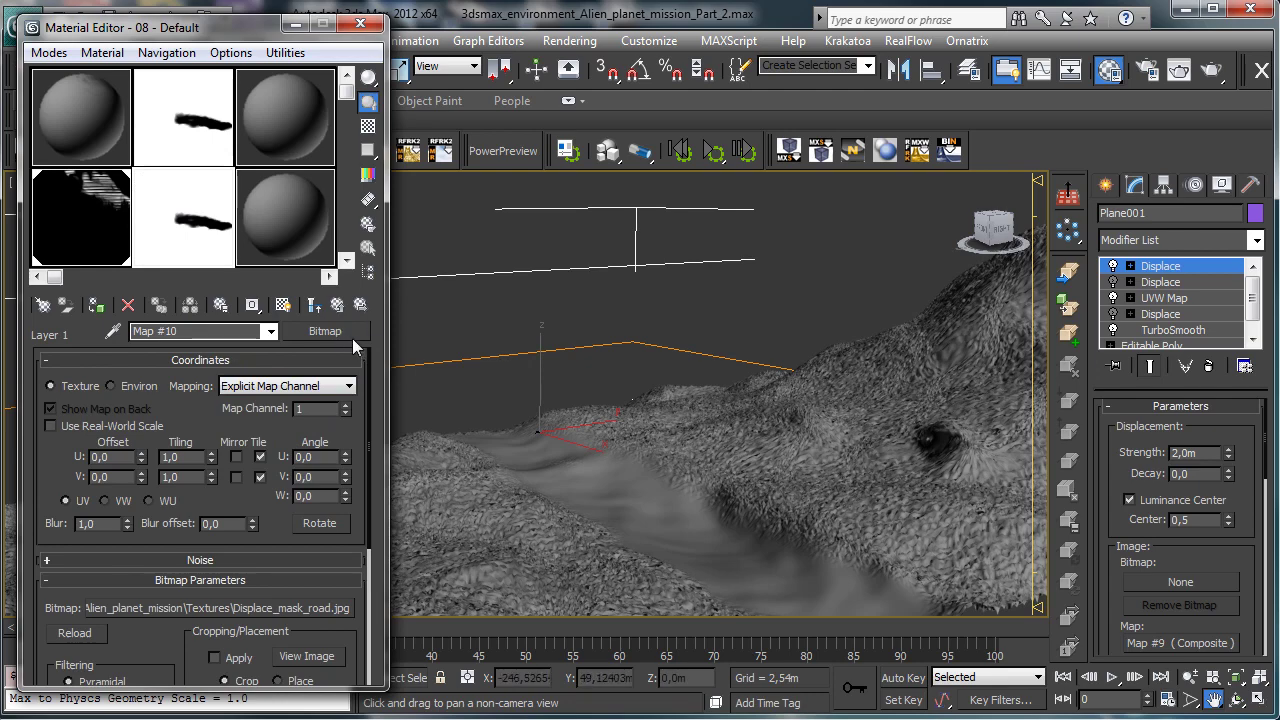
click(343, 333)
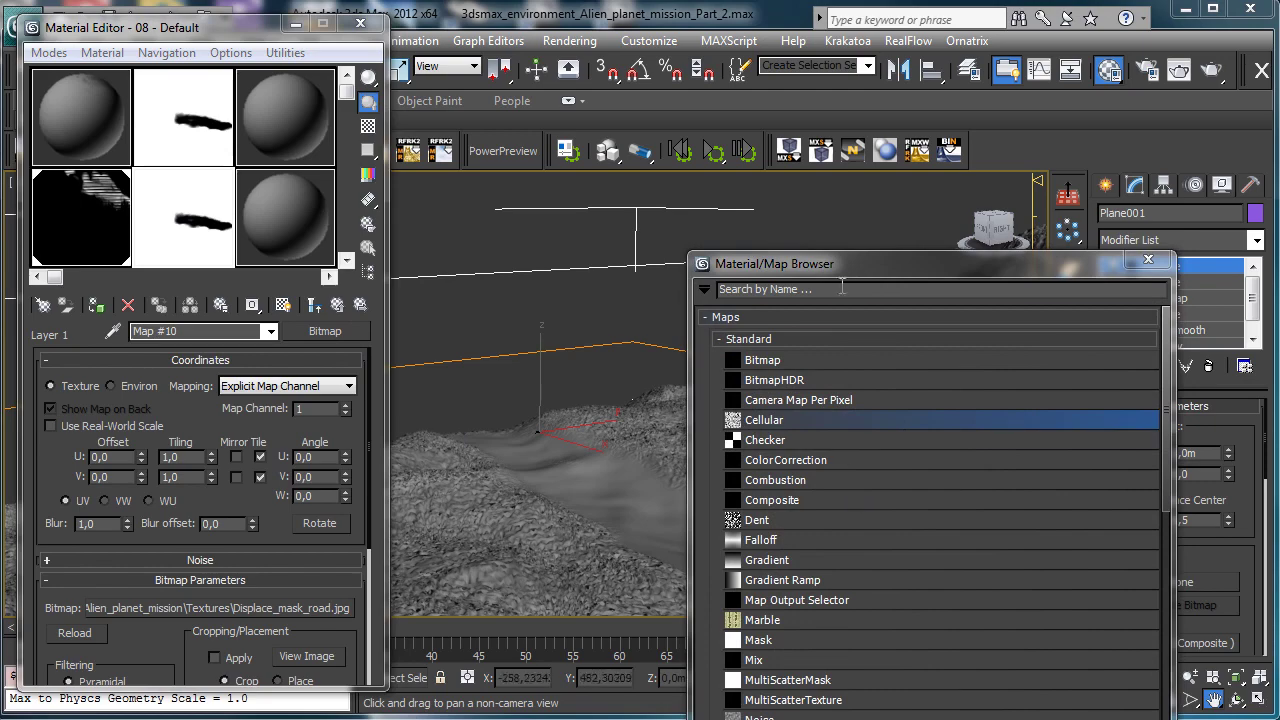
drag(842, 264, 680, 99)
double_click(597, 476)
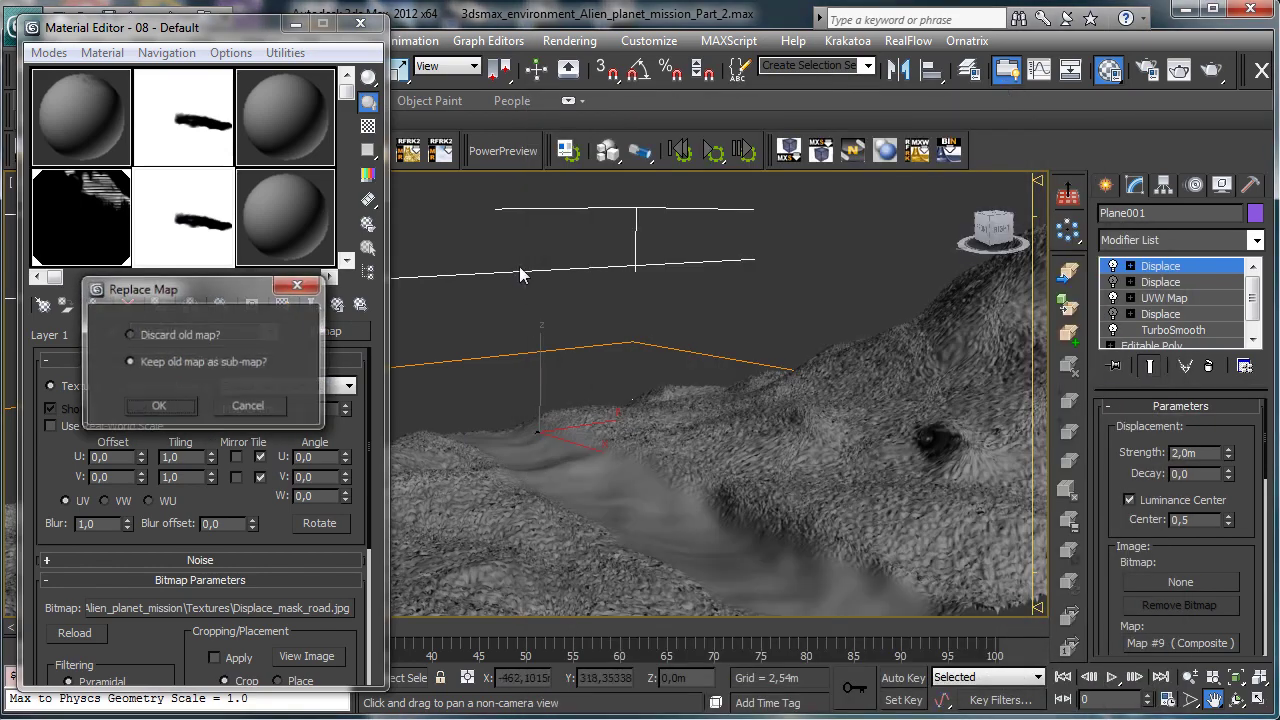
click(161, 406)
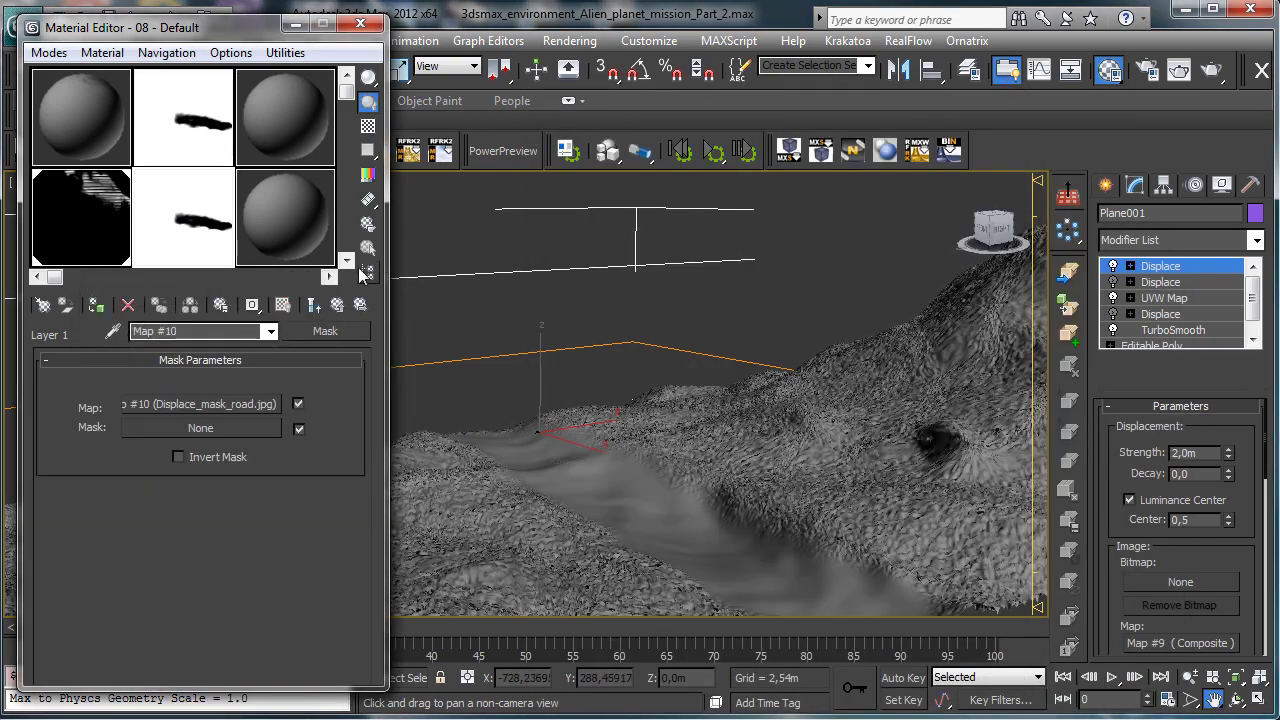
Step: Paste a copy of the displace_mask_mountain.jpg bitmap into the Mask slot of the new Mask map and return to the parent composite
right_click(169, 428)
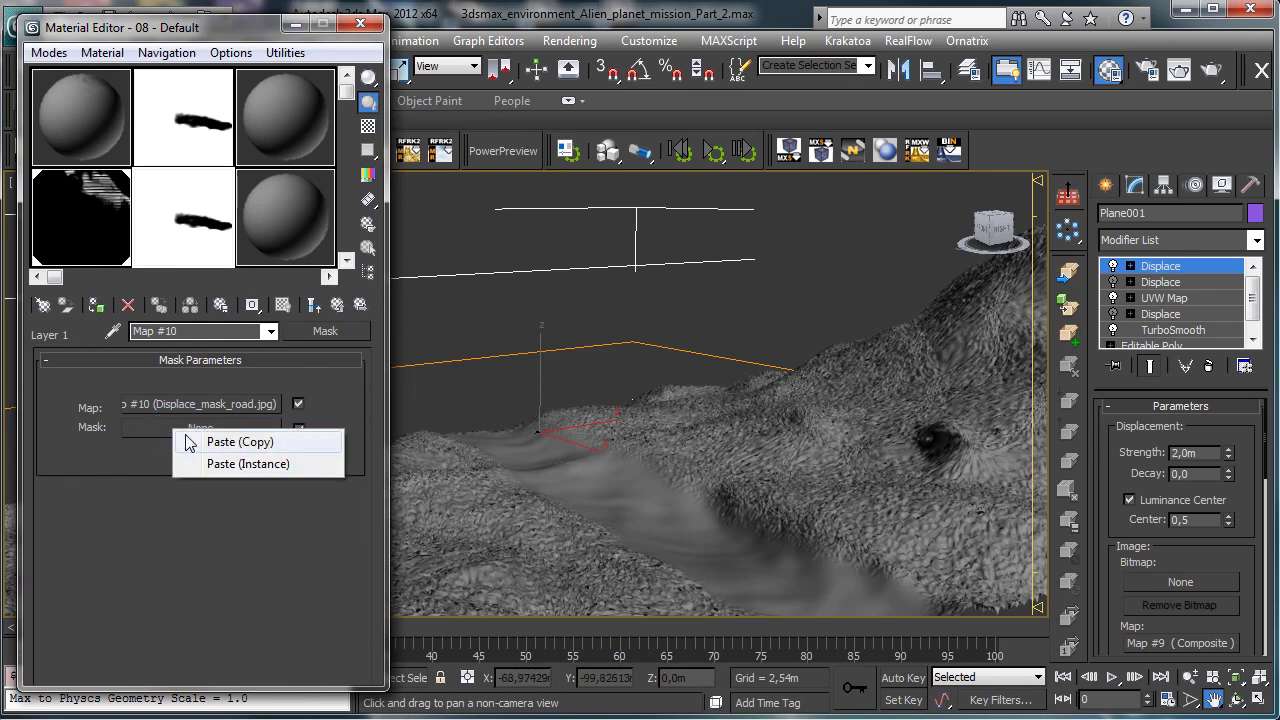
click(246, 442)
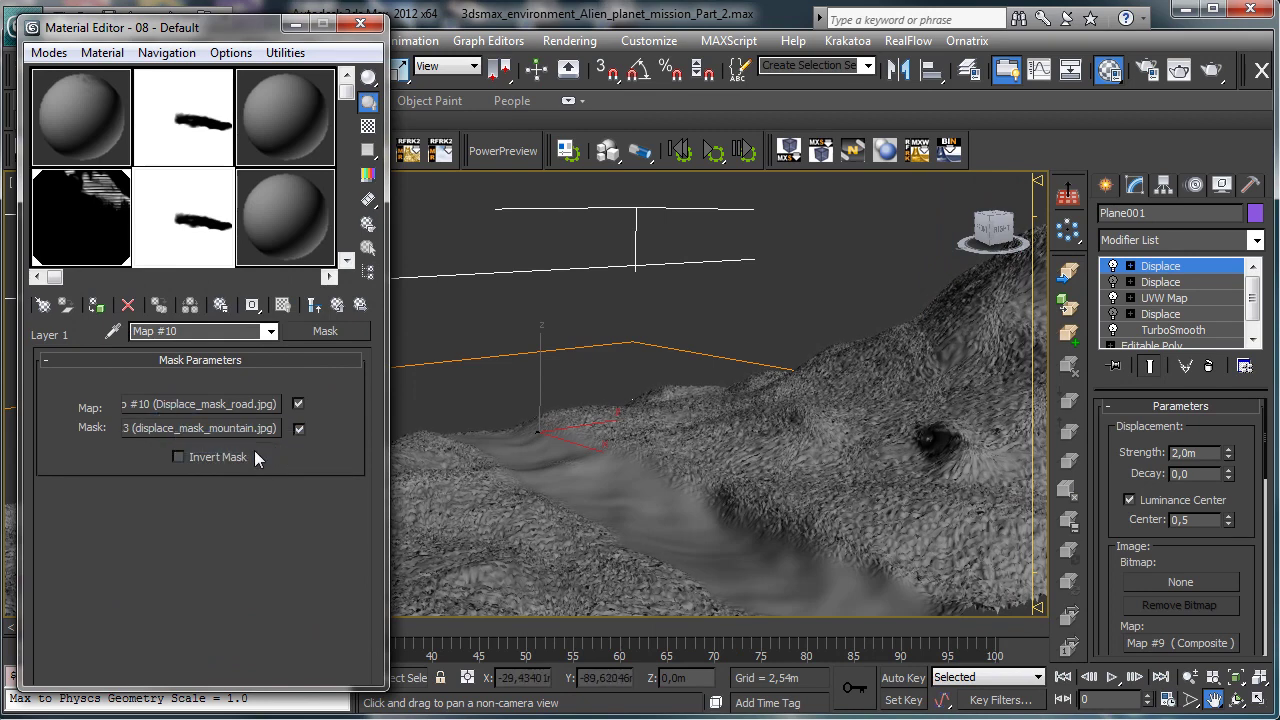
click(340, 304)
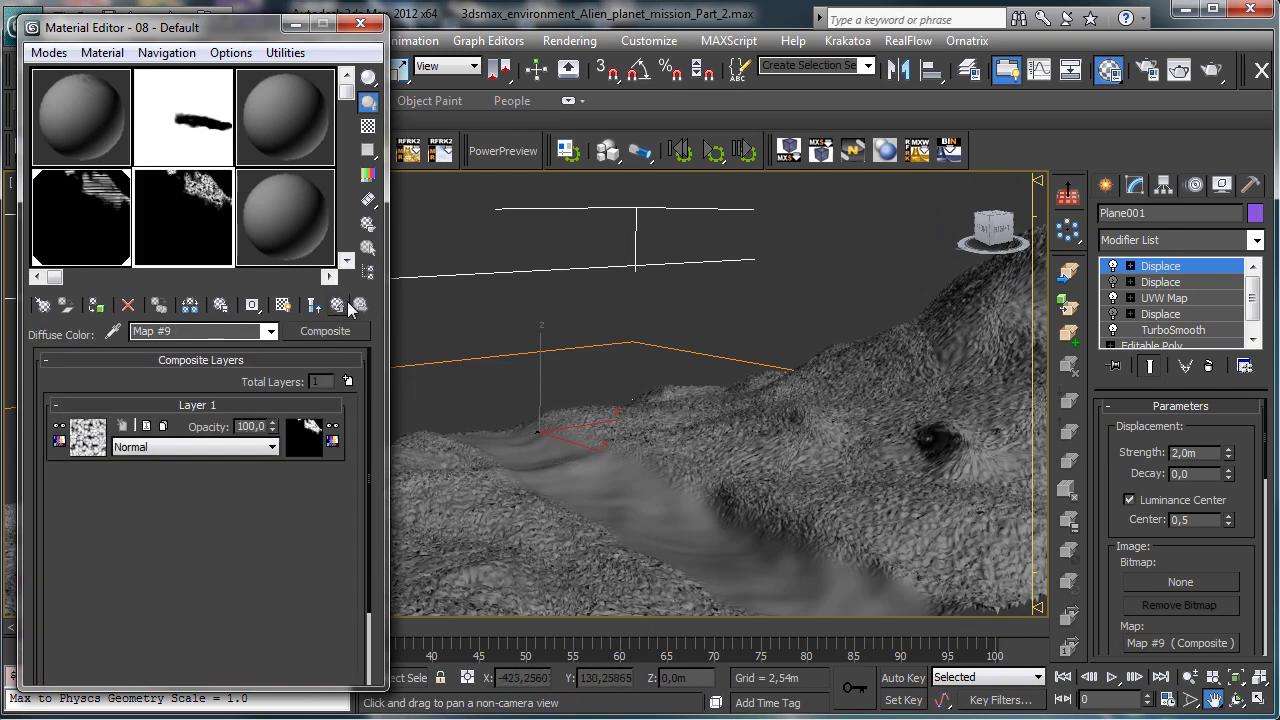
Step: Enable Invert Mask on the composite's Layer 1 Mask map so the mountain area is excluded, and return to the composite
click(318, 448)
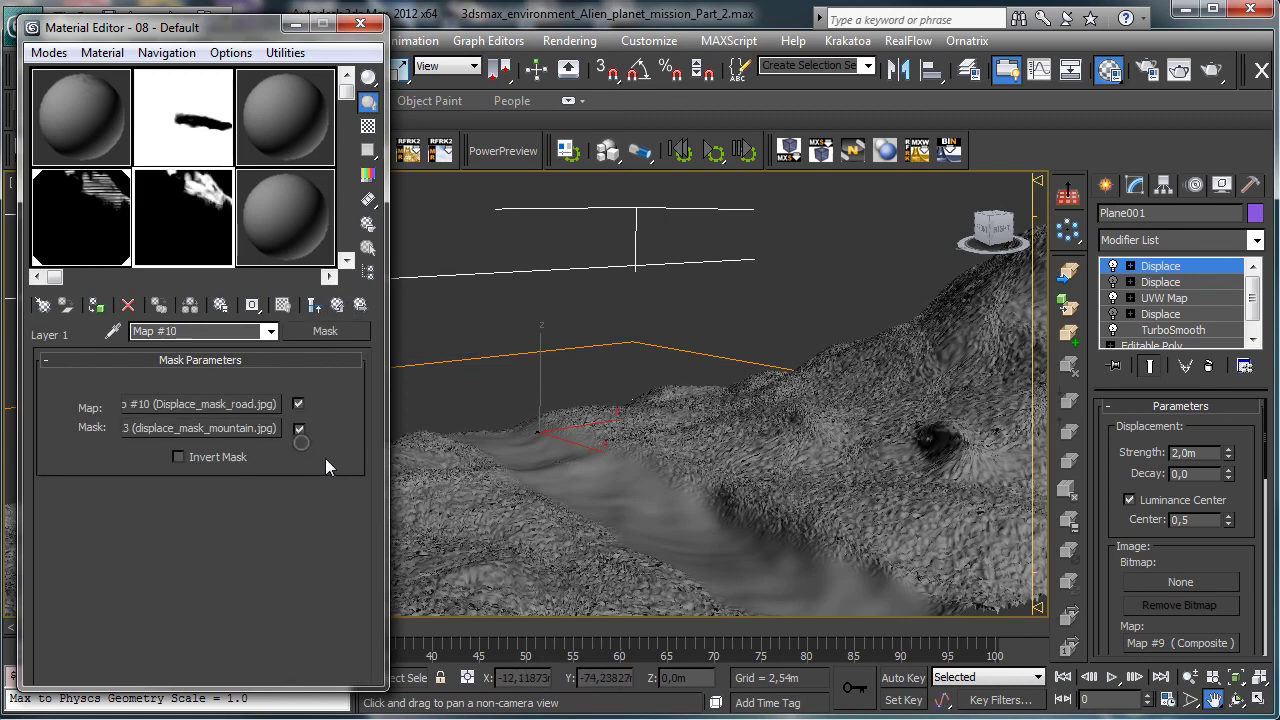
click(260, 428)
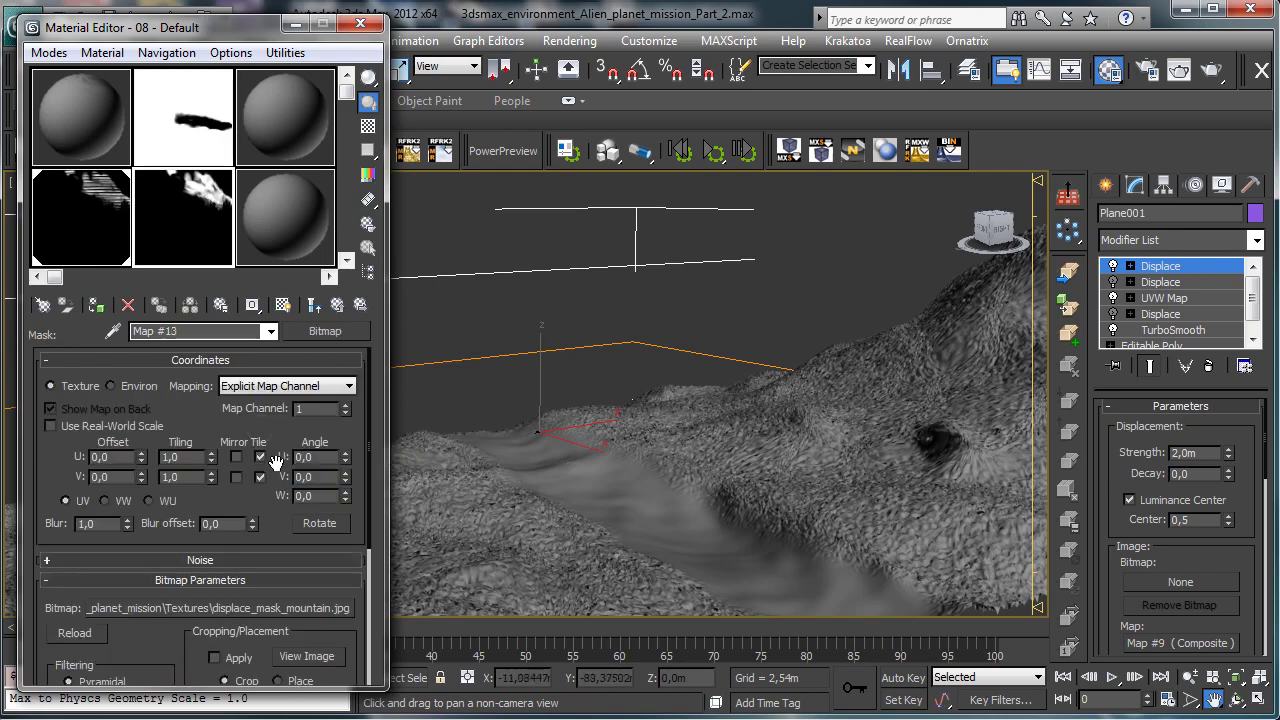
click(340, 304)
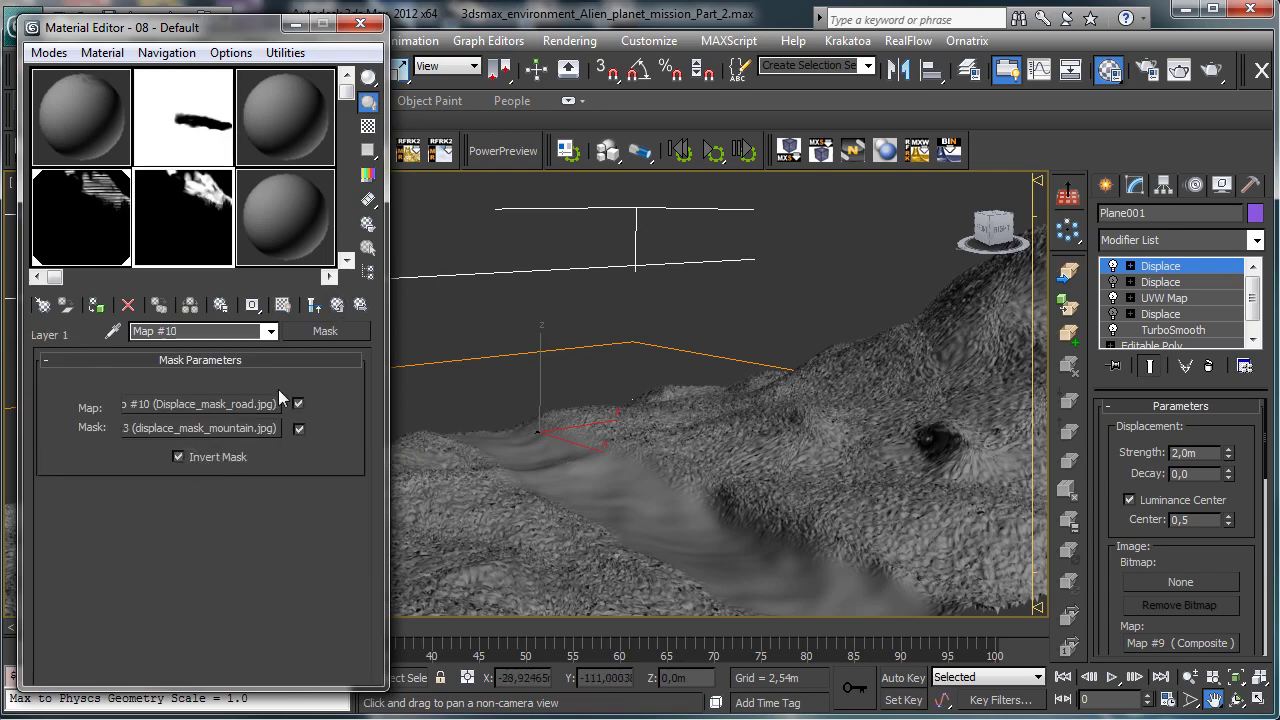
click(337, 303)
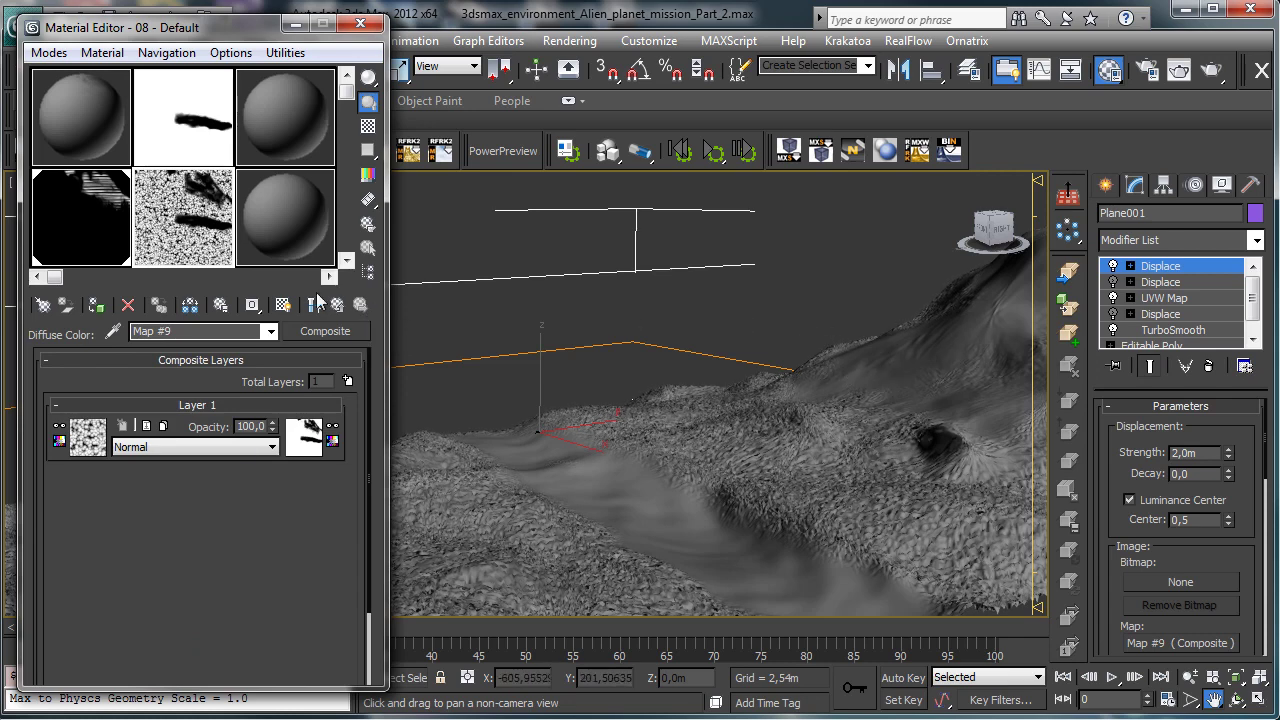
Step: Open the Layer 1 Cellular map, try a spread of 0,86, and restore the spread to 0,5
click(85, 450)
scroll(373, 468, down, 3)
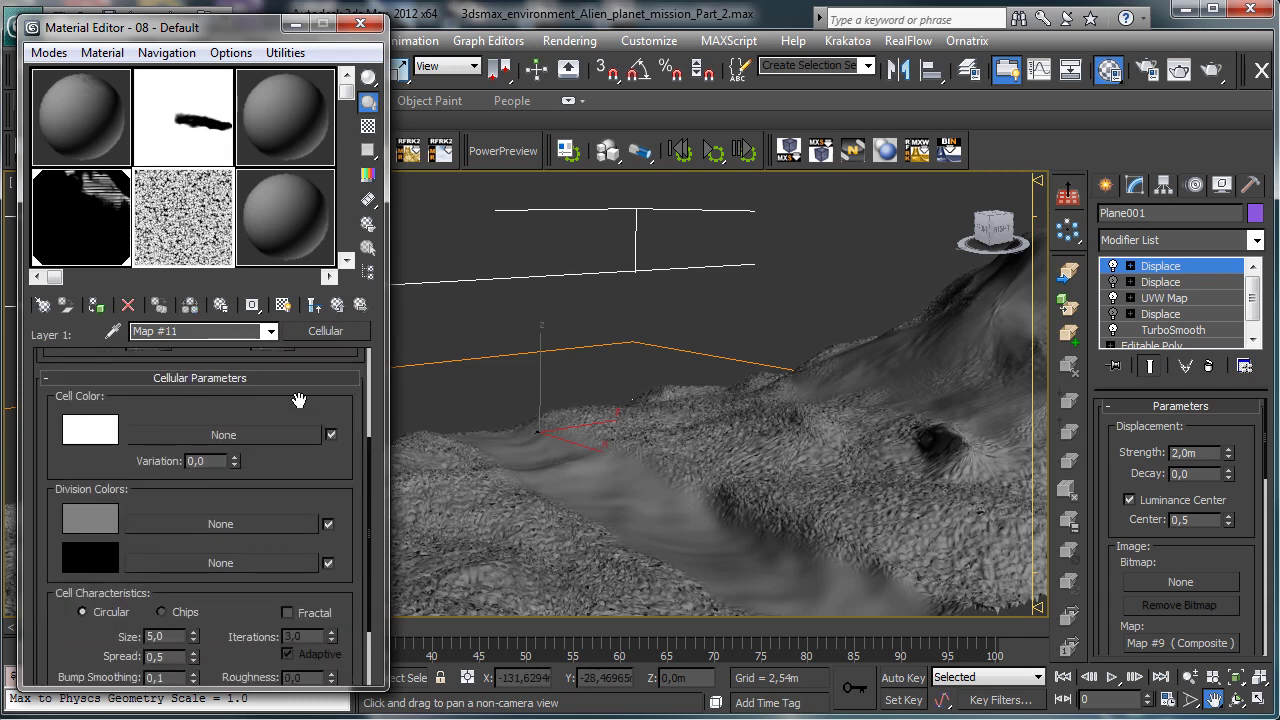
mouse_move(190, 656)
mouse_down()
mouse_move(191, 618)
mouse_move(237, 627)
mouse_move(198, 652)
mouse_up()
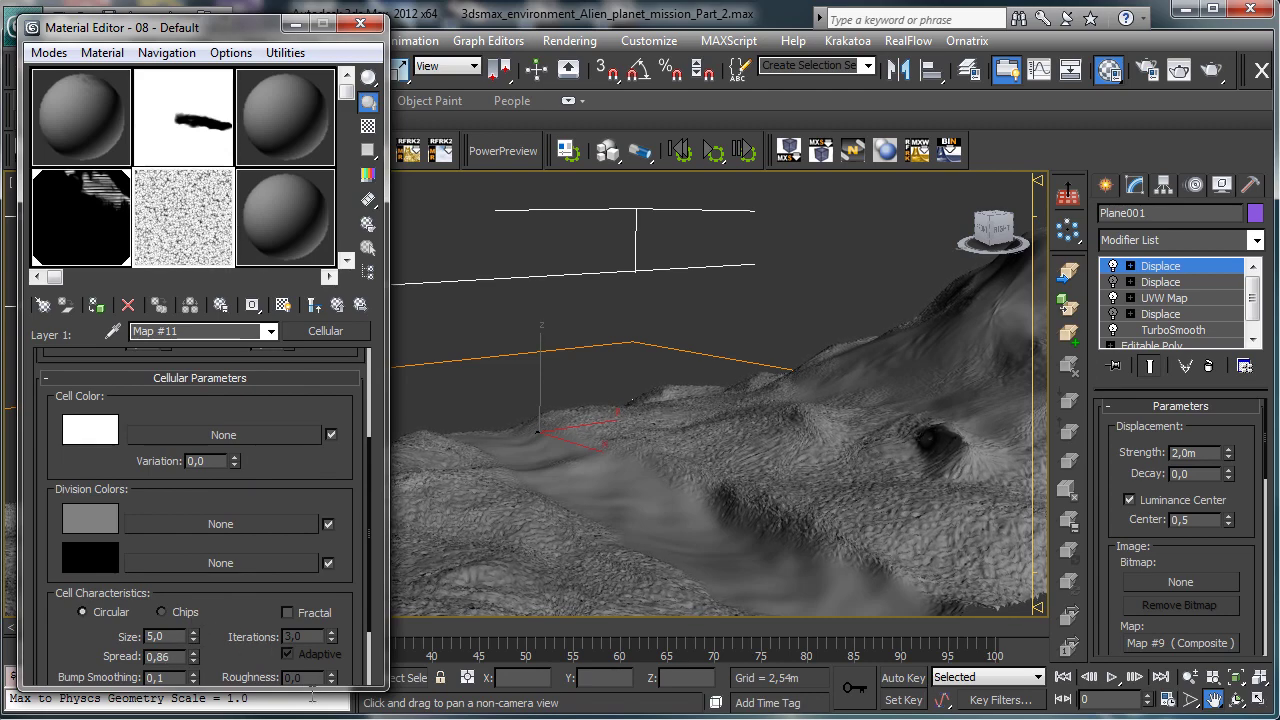
double_click(179, 656)
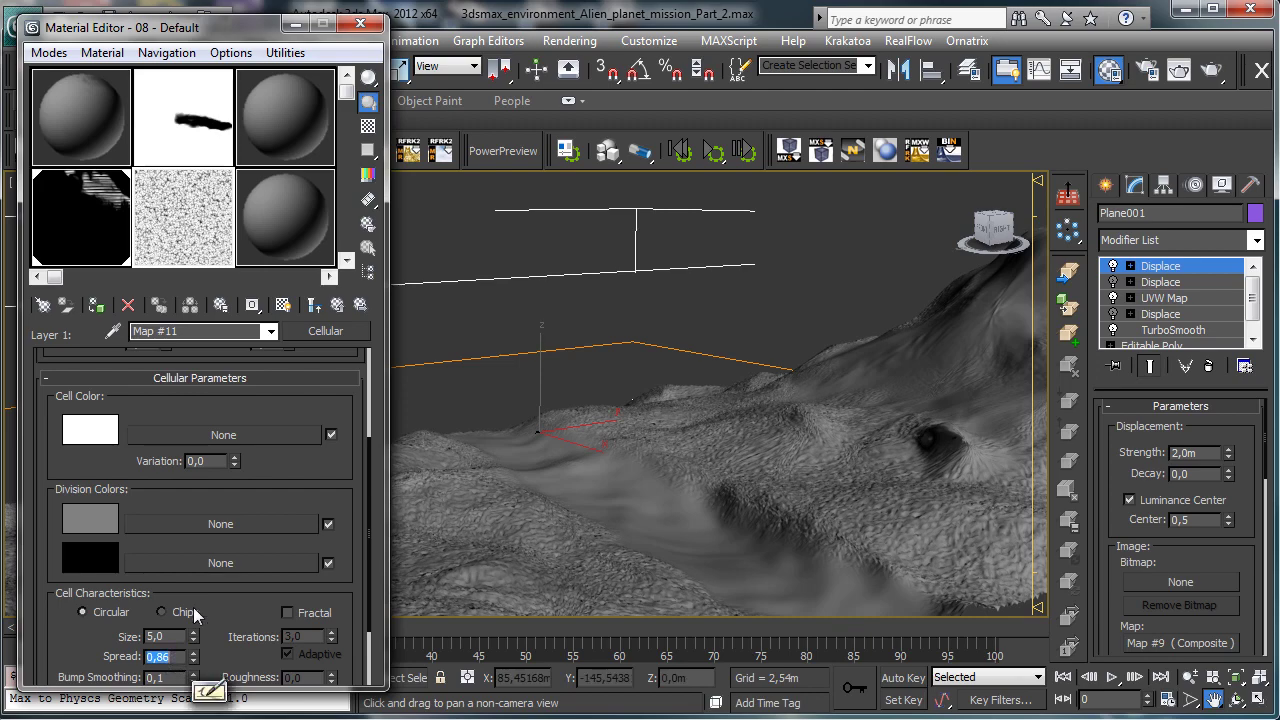
text(0,5)
key(Return)
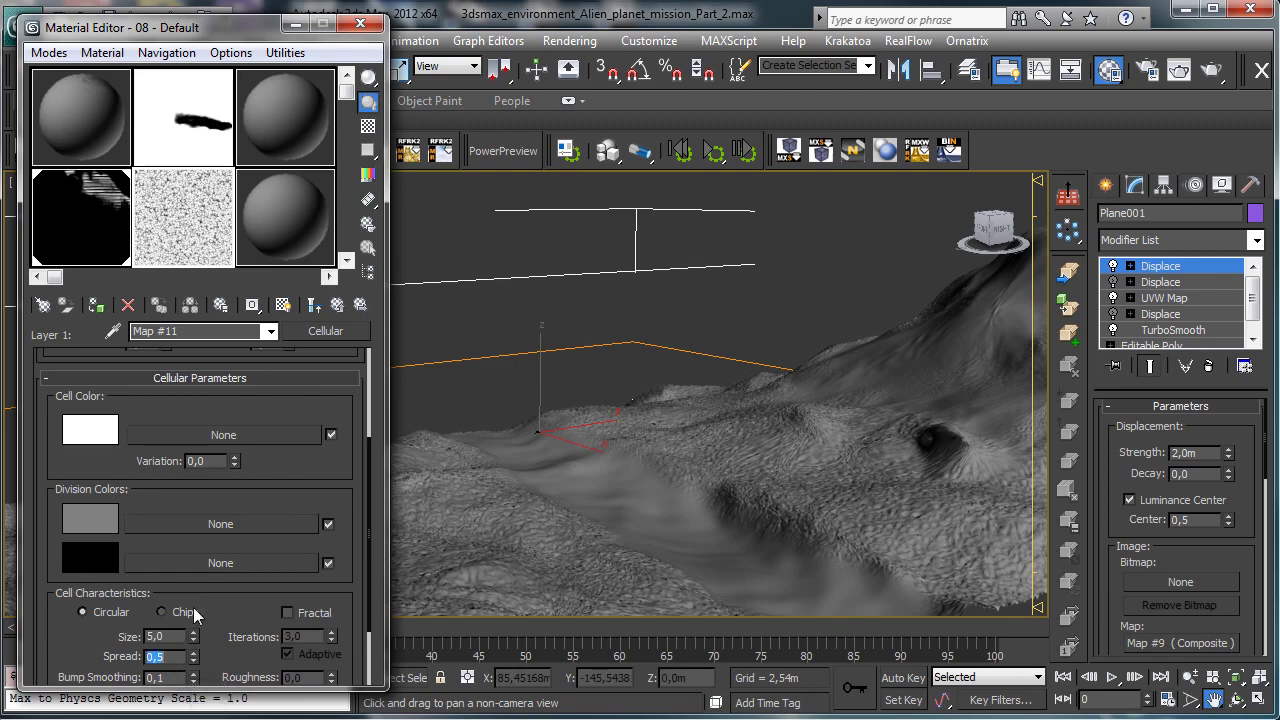
Step: Try progressively smaller spread values of 0,1, 0,02 and 0,005 on the Cellular map
scroll(258, 553, down, 3)
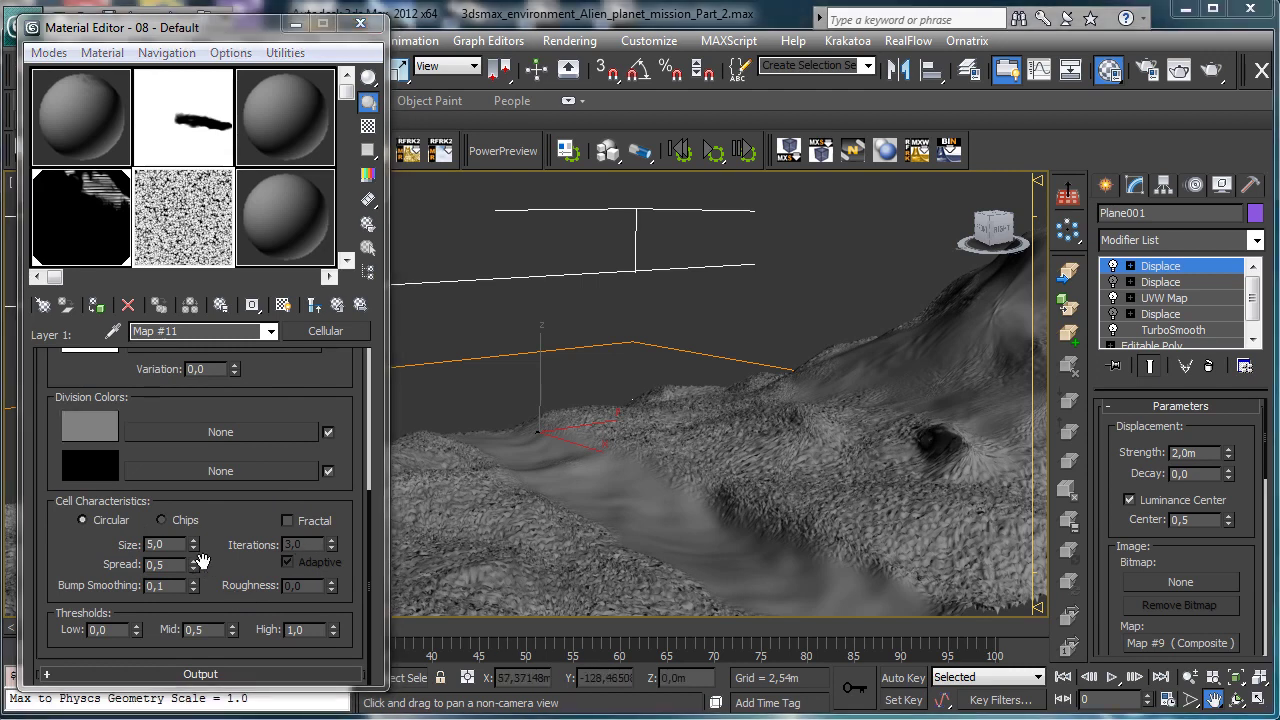
click(172, 566)
key(BackSpace)
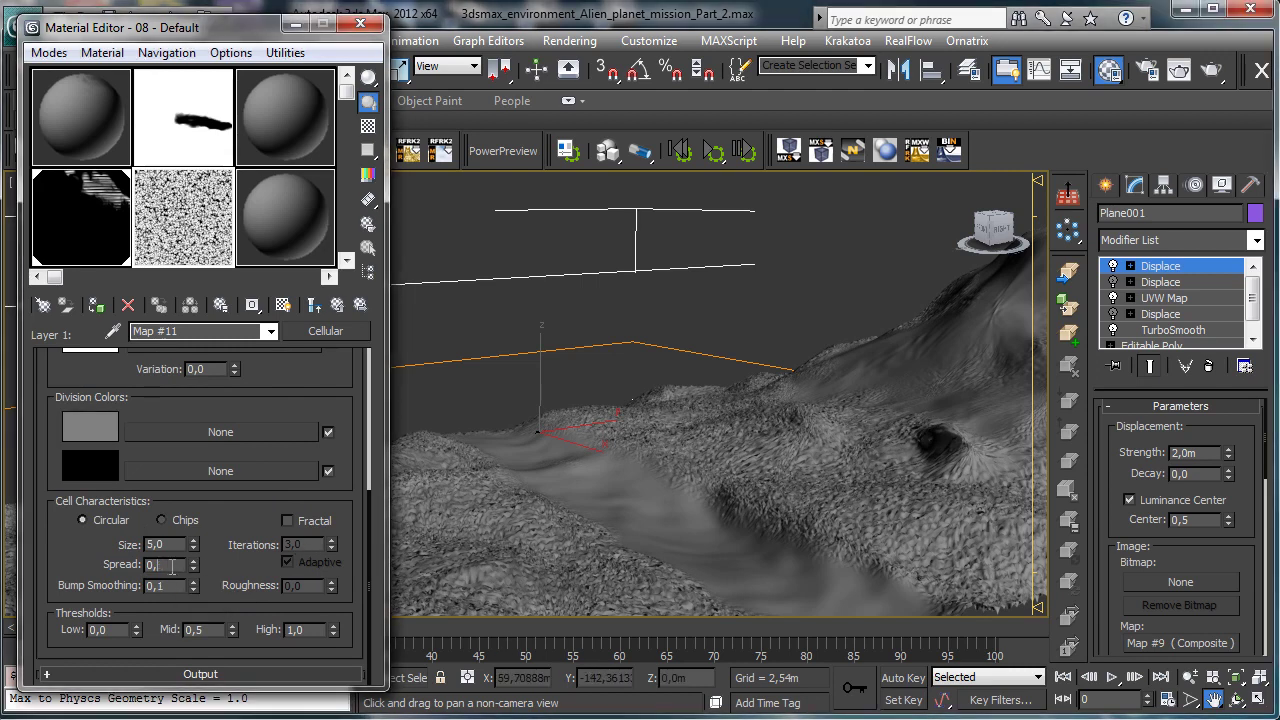
text(1)
key(Return)
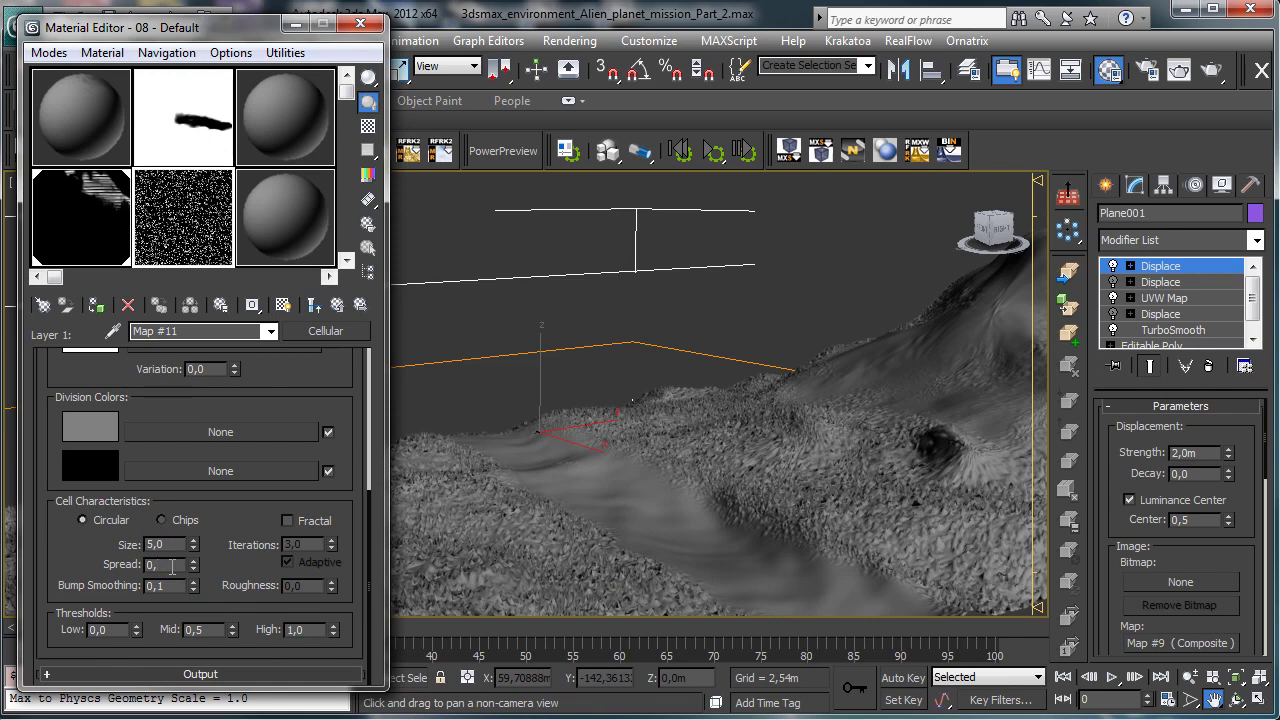
double_click(172, 566)
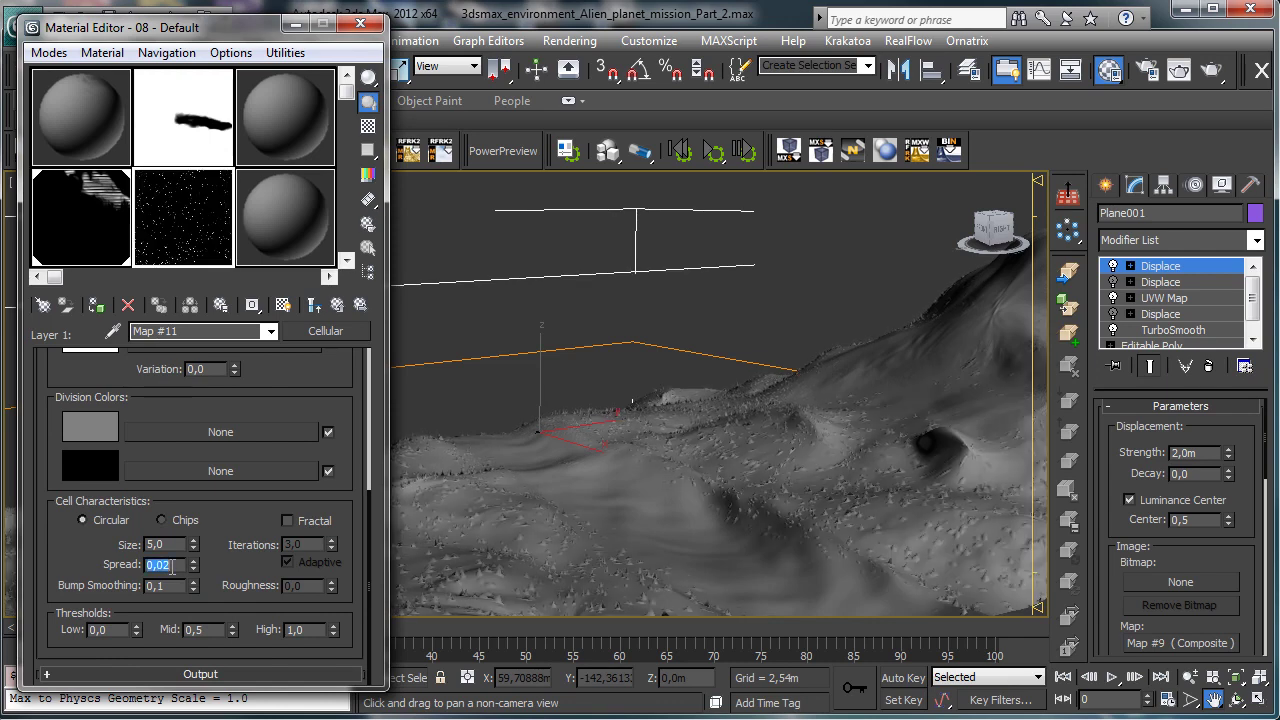
click(172, 566)
double_click(172, 566)
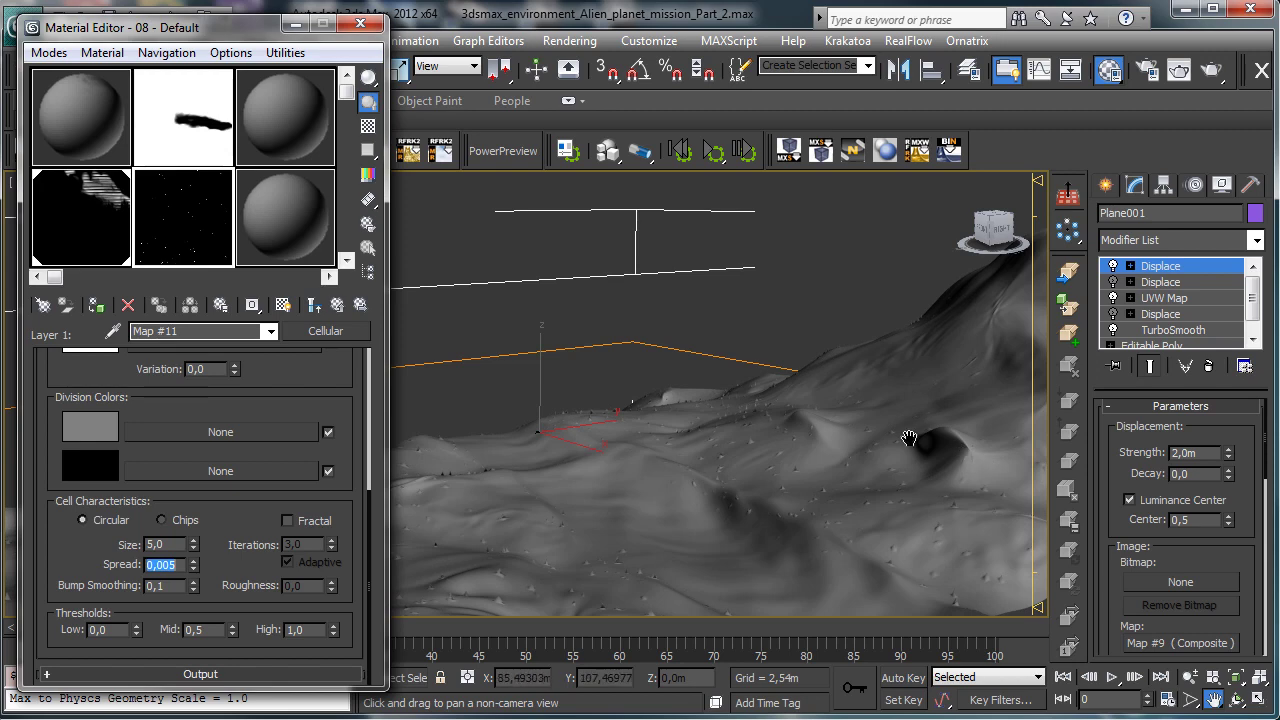
Step: Try cell sizes of 50, 500, 5000 and 1500 on the Cellular map
double_click(166, 545)
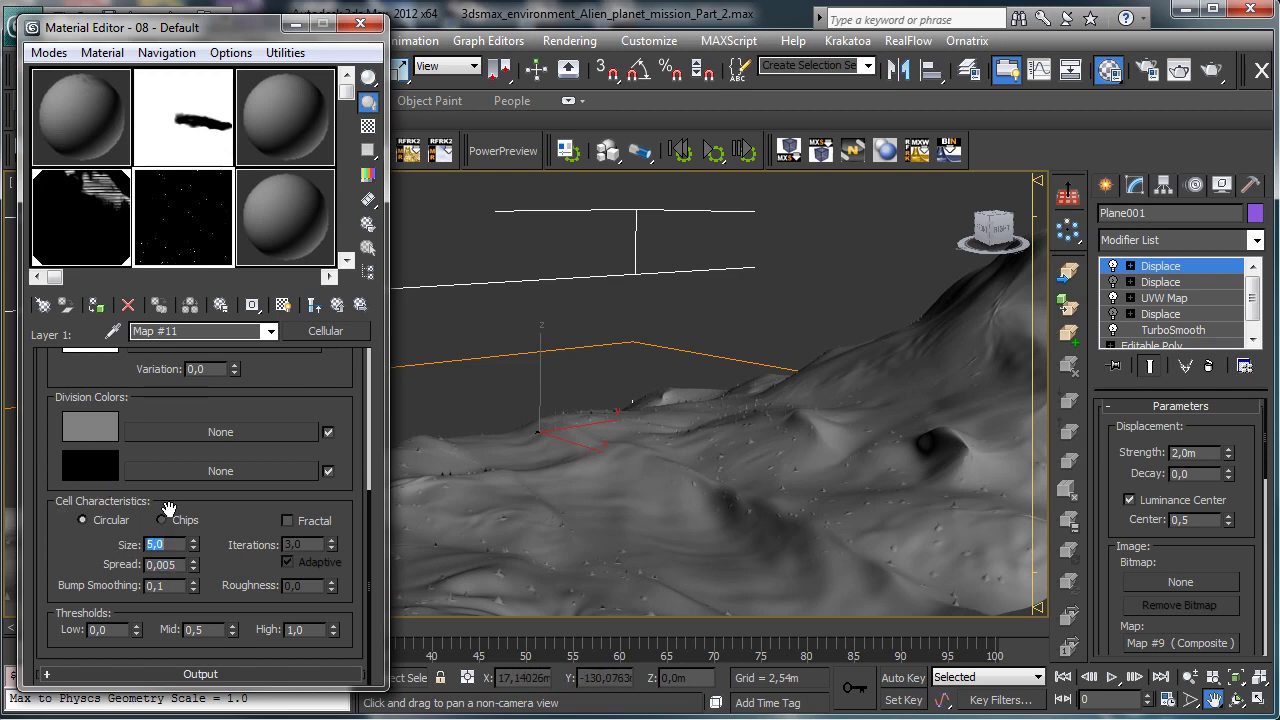
text(50)
key(Return)
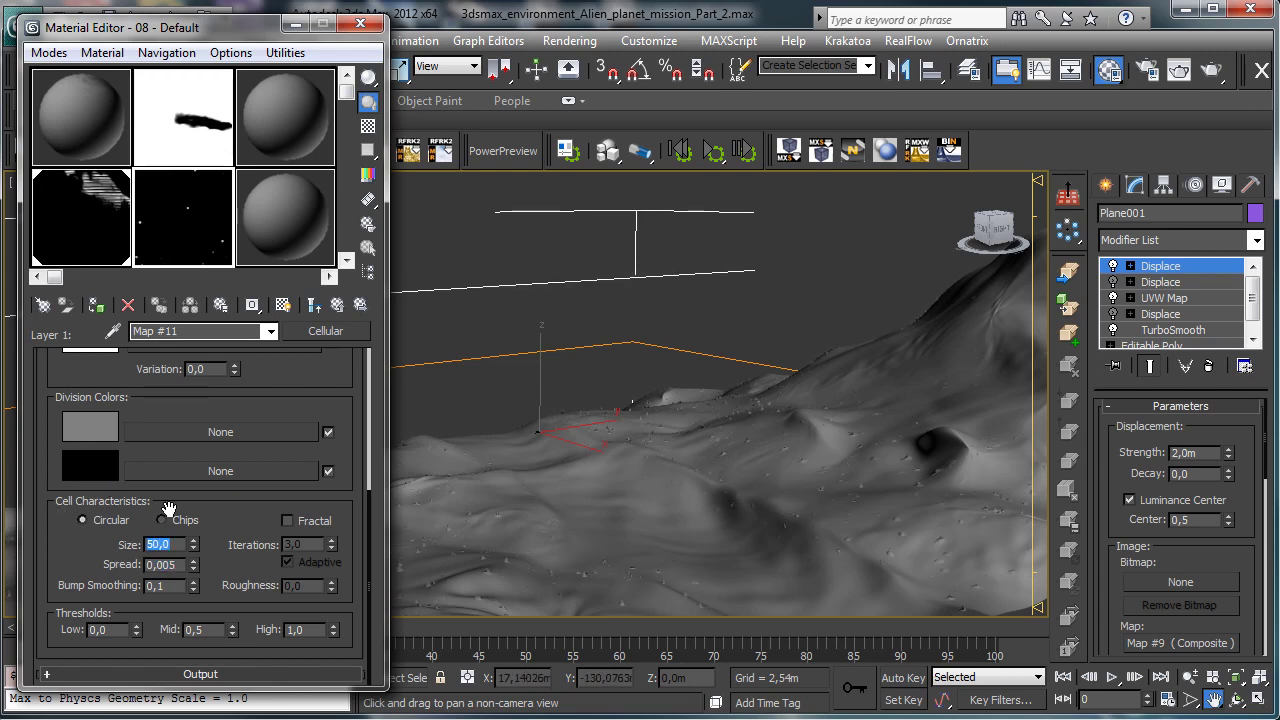
text(500)
key(Return)
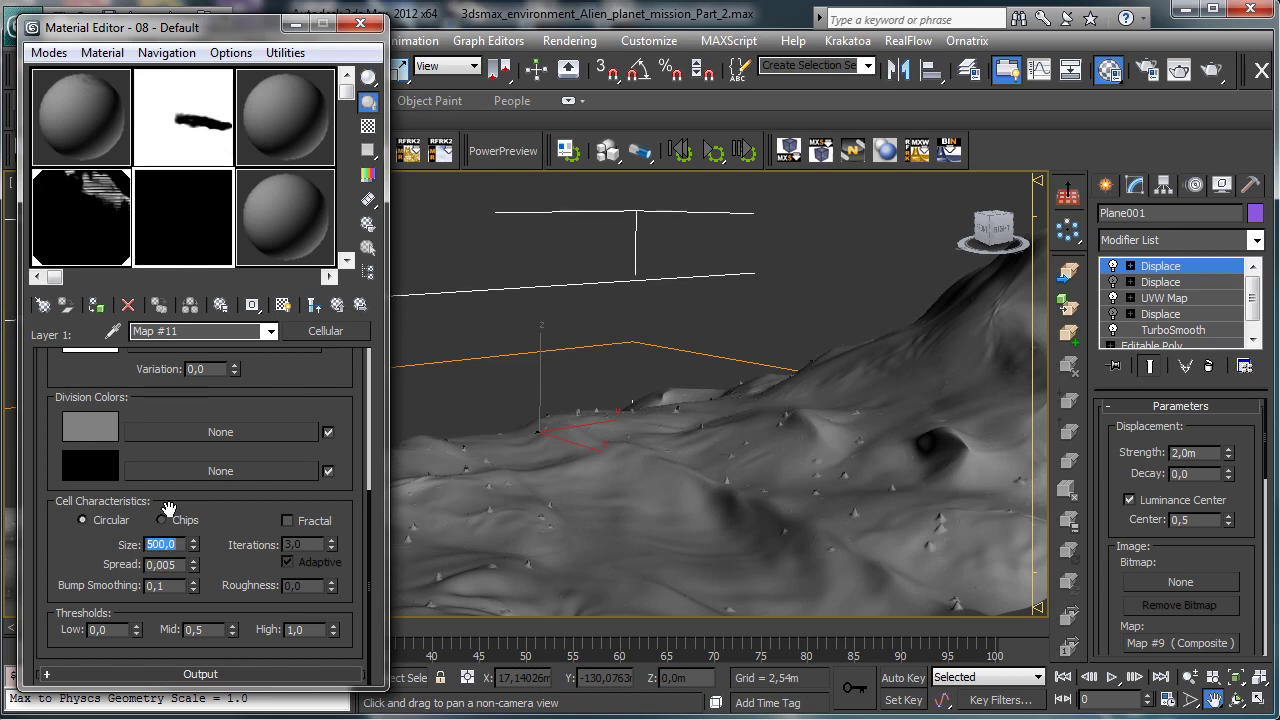
text(5000)
key(Return)
text(1500)
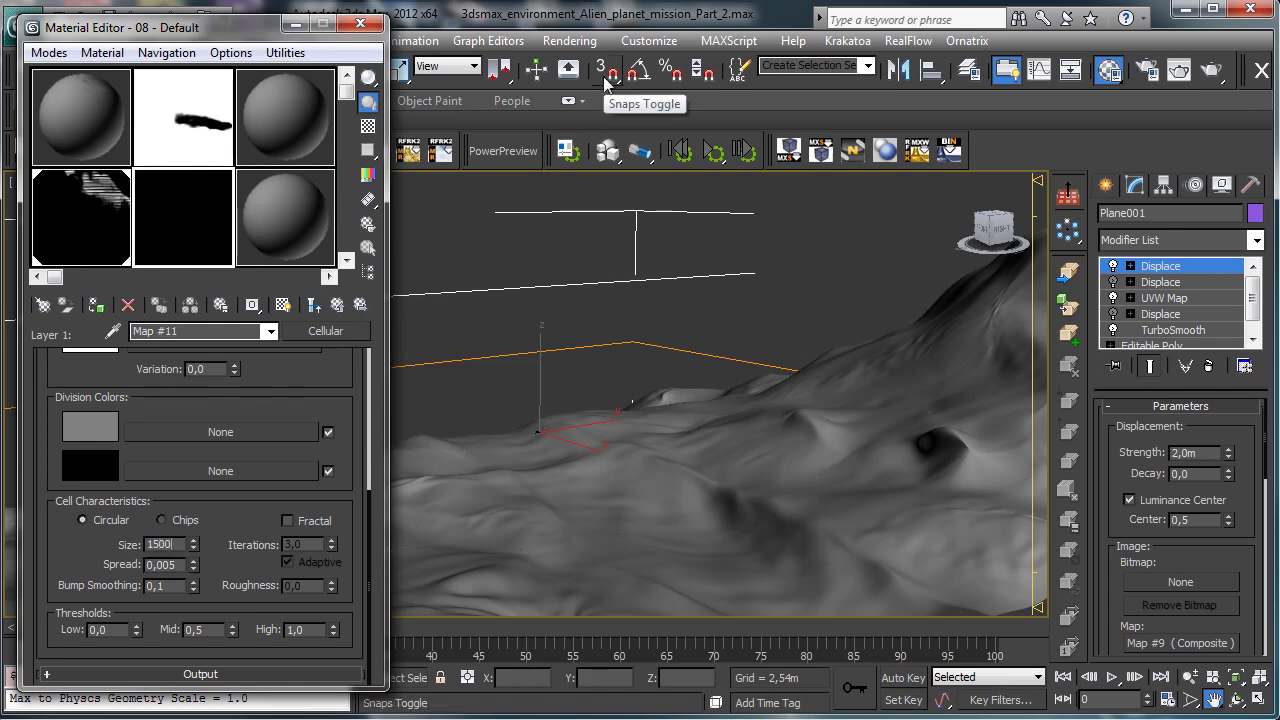
key(Return)
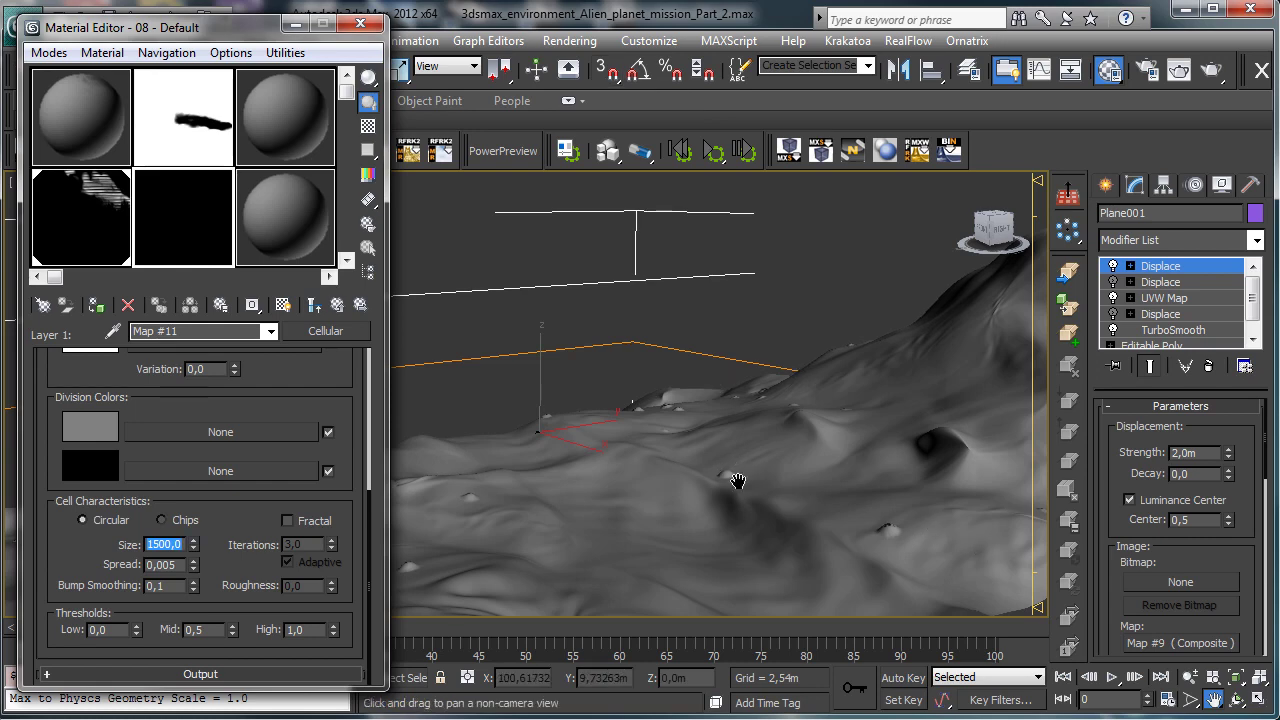
Step: Raise the Cellular map's spread to 0,015 and set its cell size to 1200
click(193, 560)
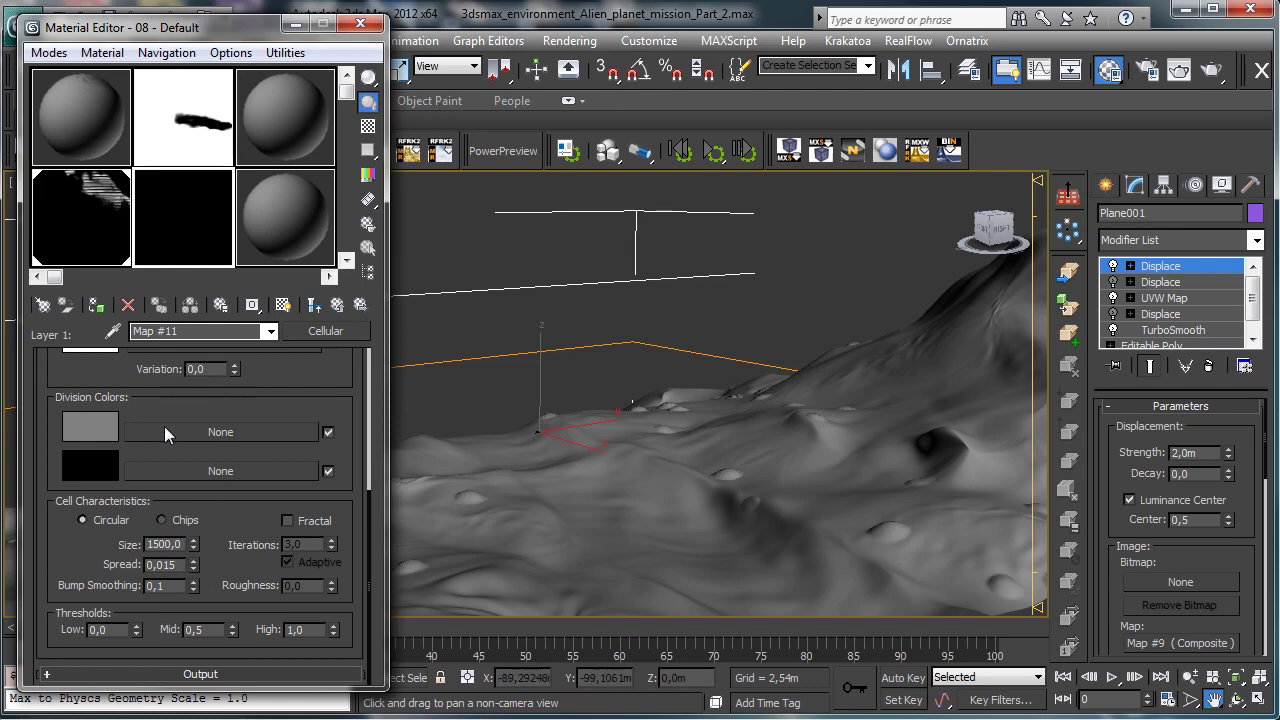
double_click(165, 544)
text(1200)
key(Return)
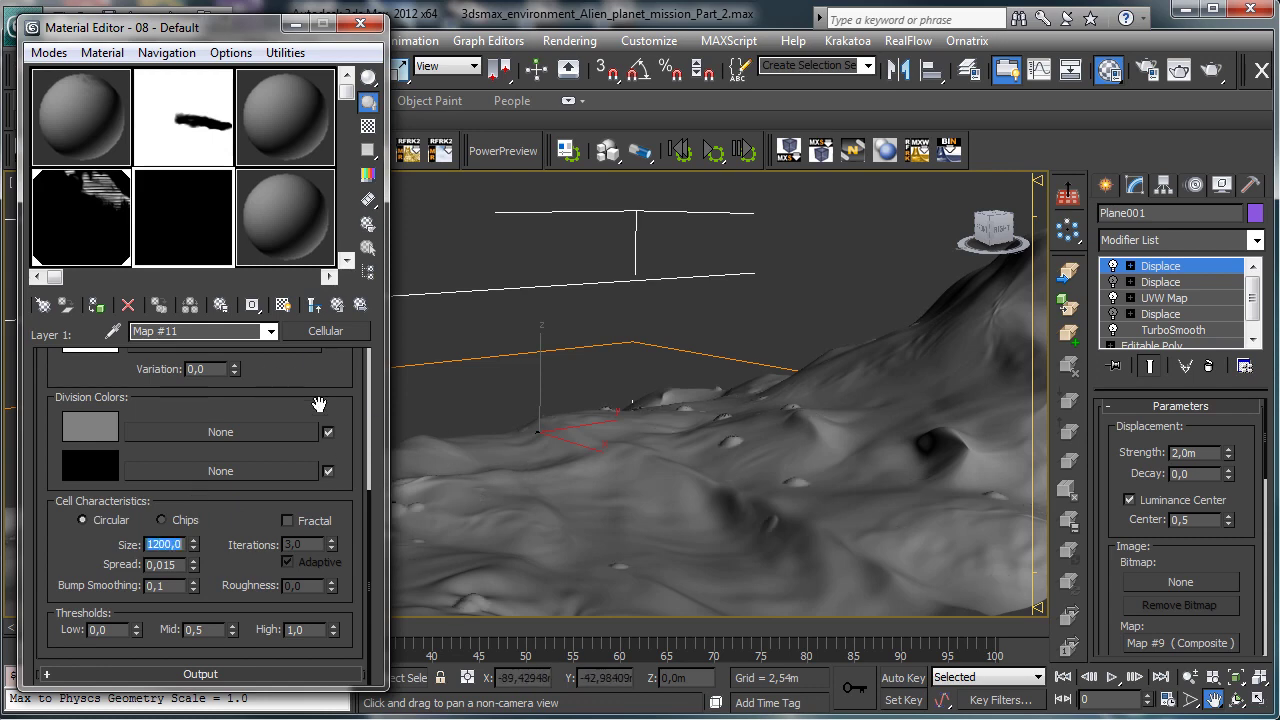
Step: Enable Fractal on the Cellular map and increase its spread to 0,2
click(305, 521)
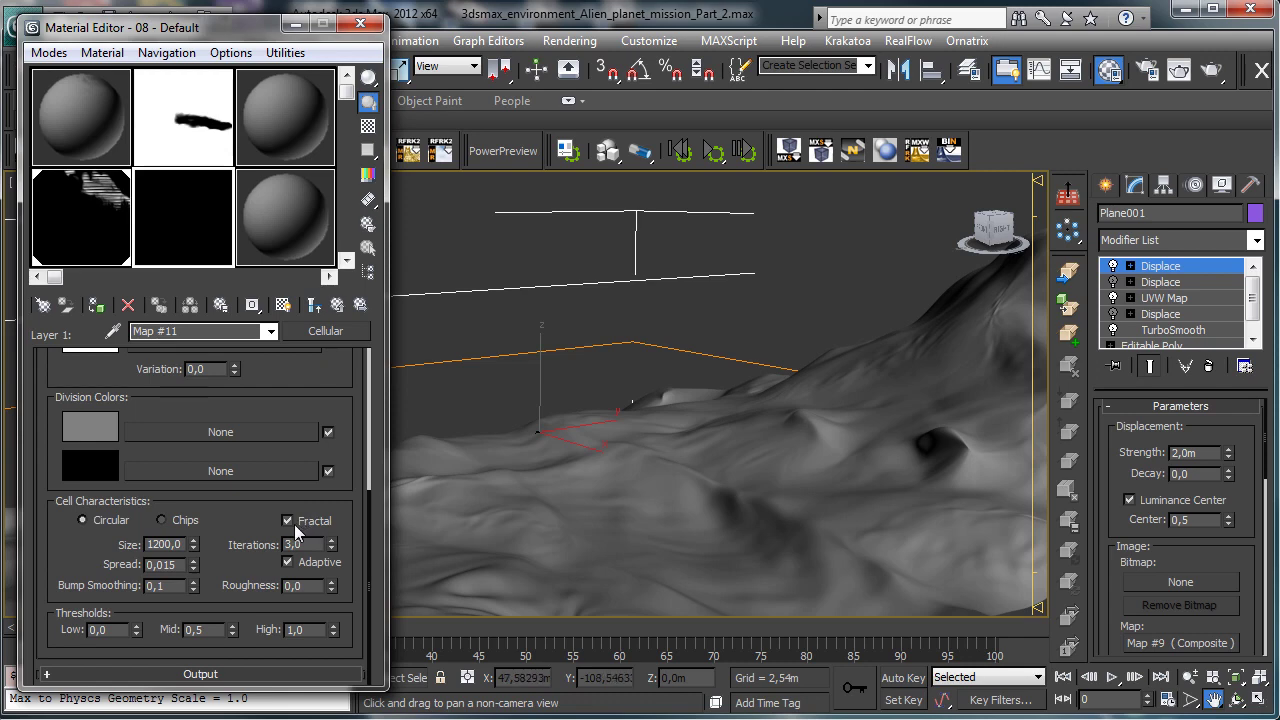
click(193, 561)
click(193, 561)
click(193, 561)
key(Return)
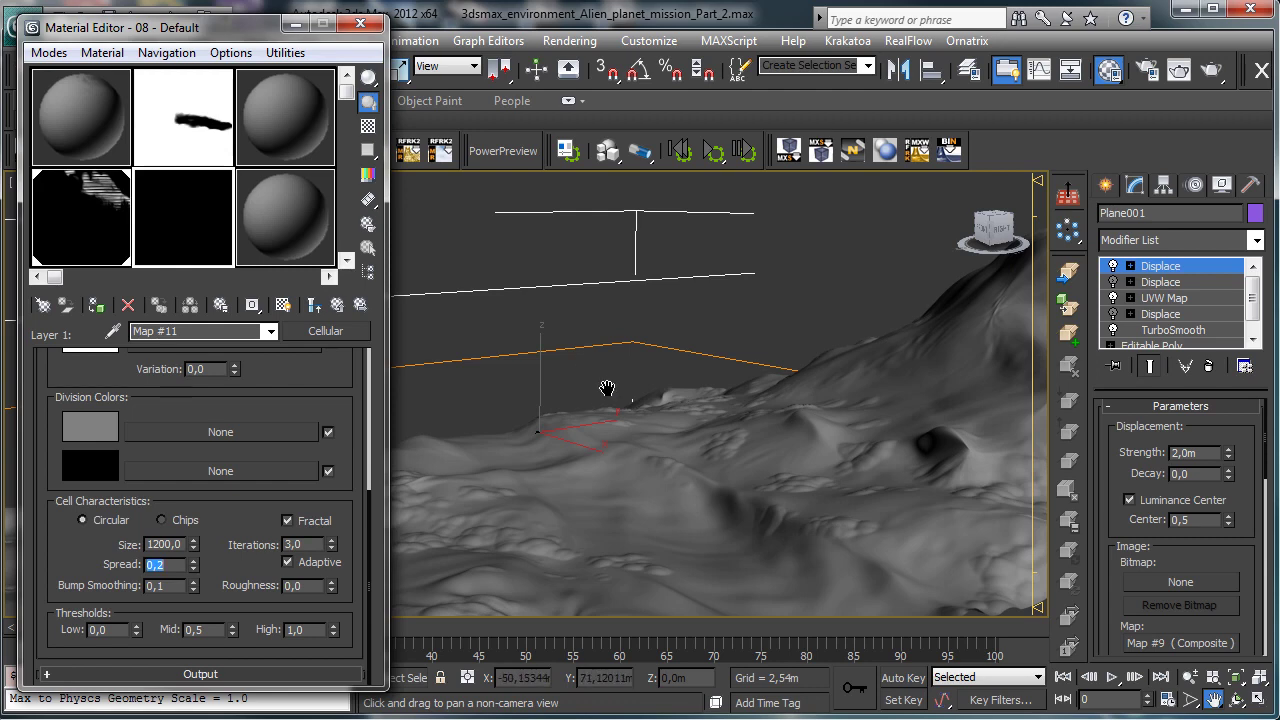
Step: Set the Cellular map's fractal iterations to 6
key(Tab)
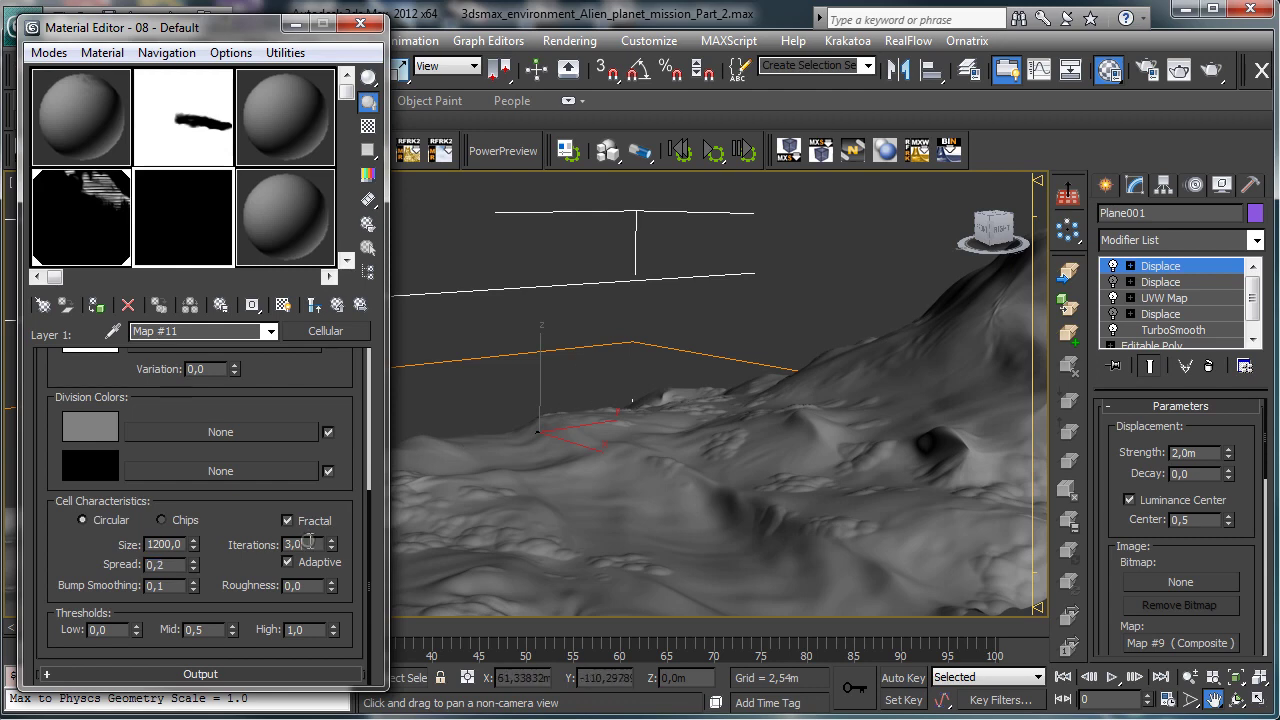
text(6)
key(Return)
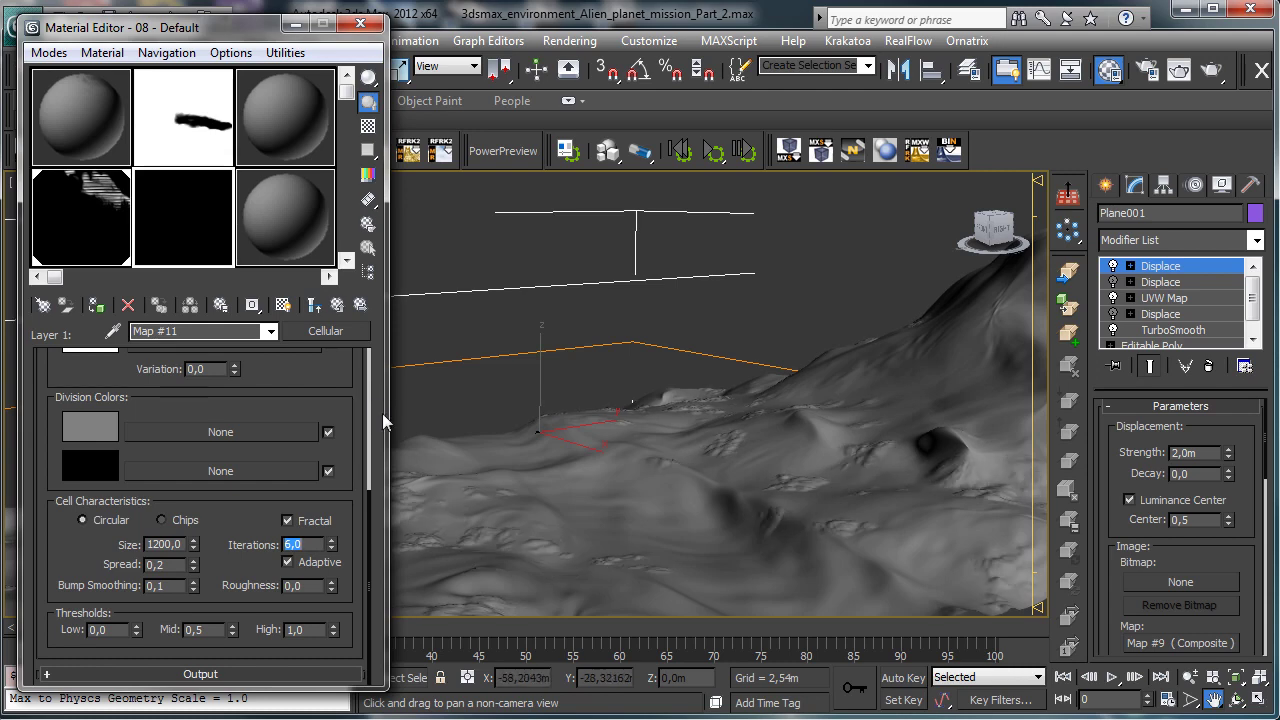
Step: Reduce the Cellular map's spread to 0,15 and further to 0,12
key(shift+Tab)
text(15)
key(Return)
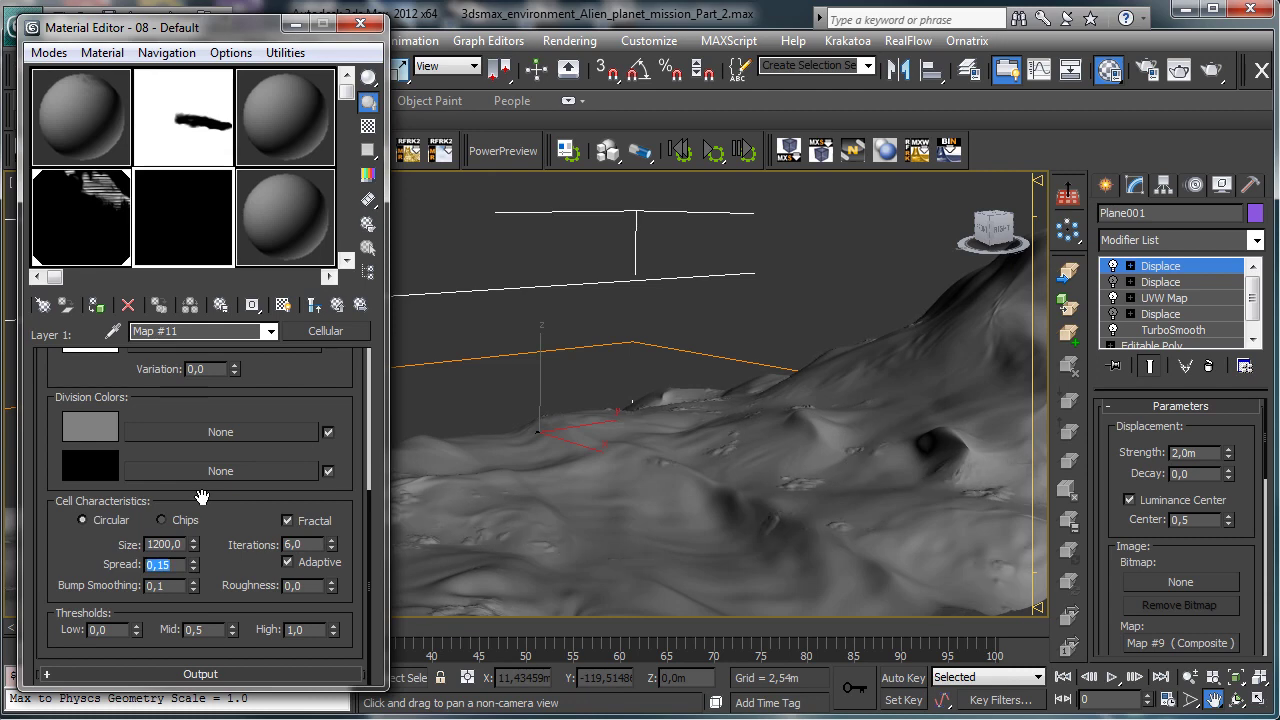
key(Right)
text(2)
key(Return)
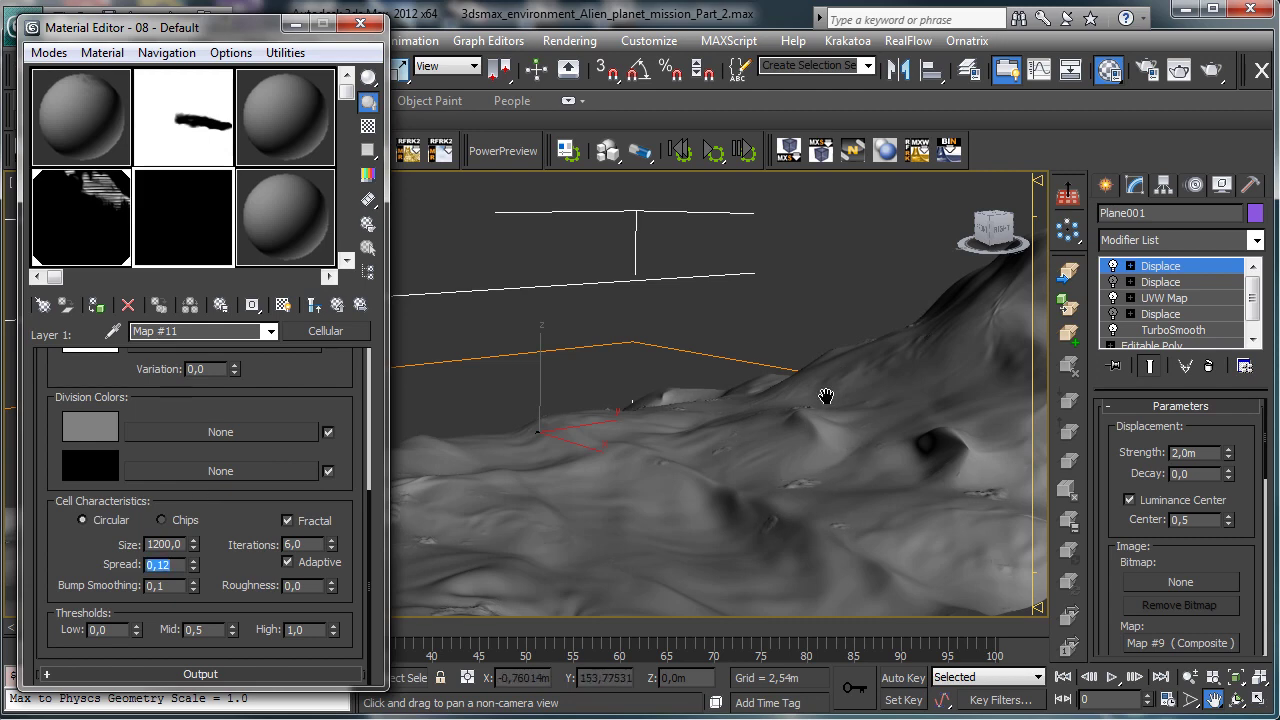
Step: Set the strength of the topmost Displace modifier to 5 m
double_click(1195, 452)
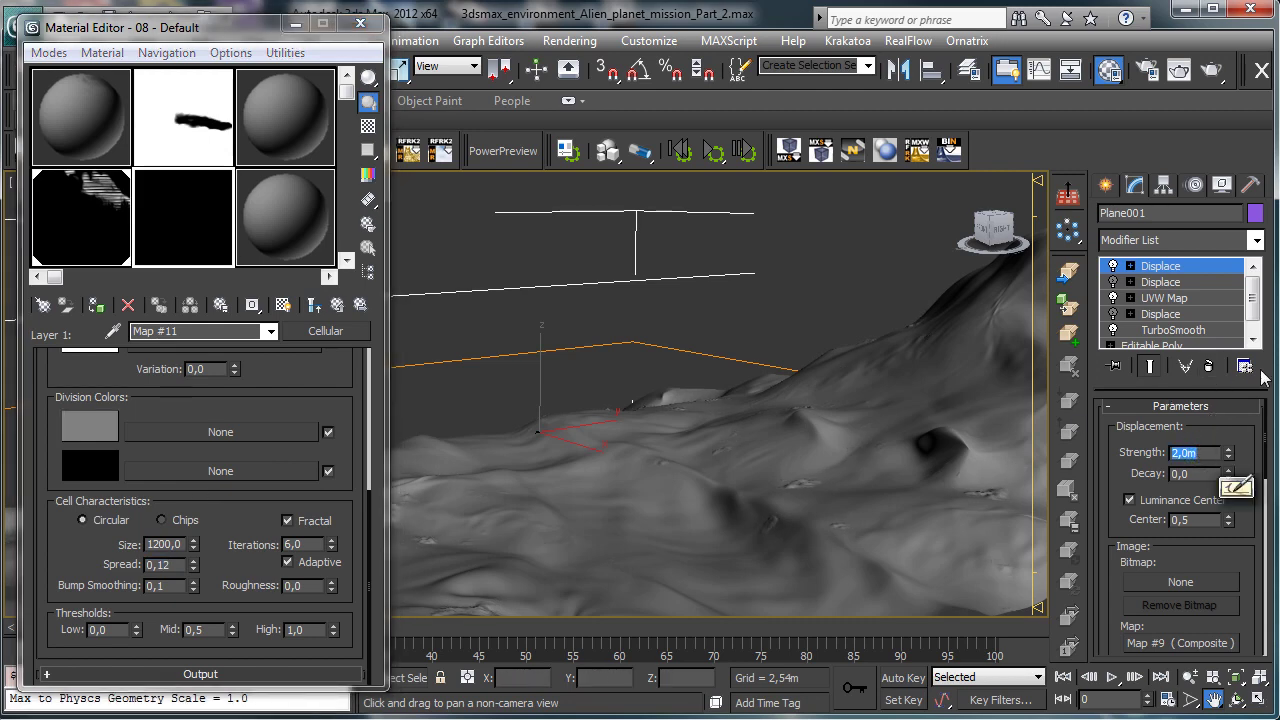
text(5)
key(Return)
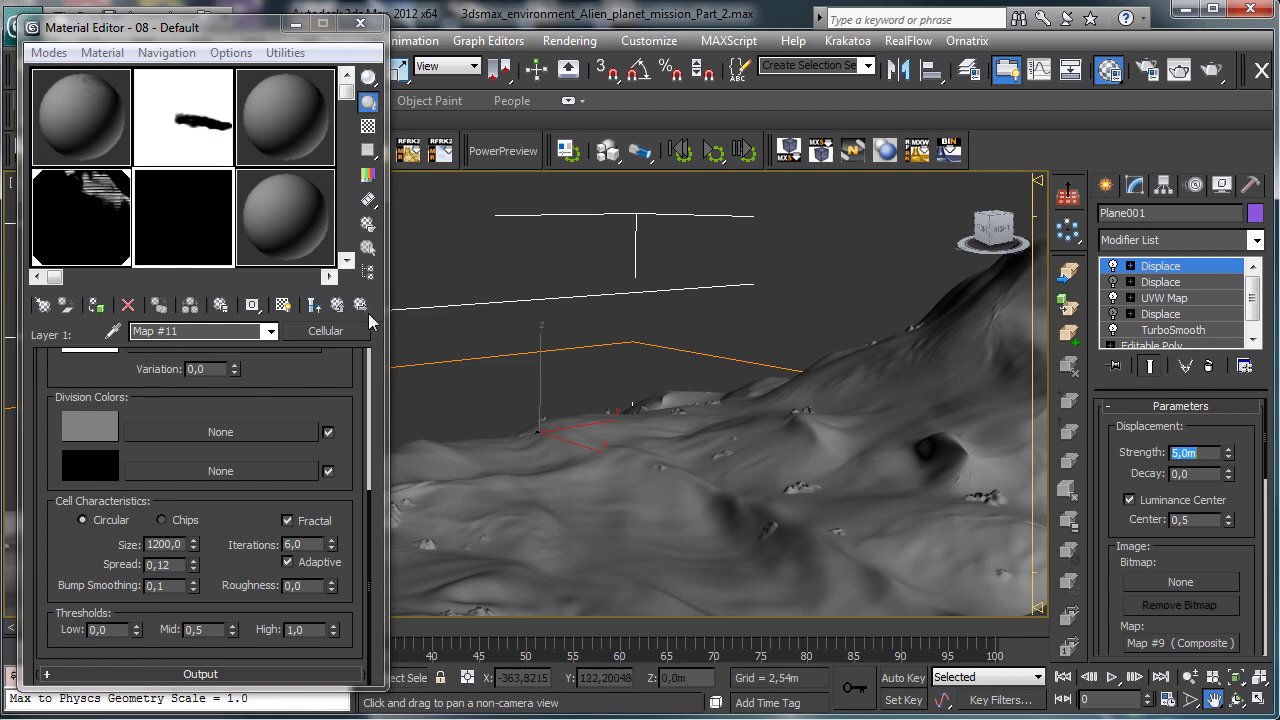
Step: Replace the Cellular map in Layer 1 of the Composite with a Mix map, keeping the Cellular map as its sub-map
click(315, 305)
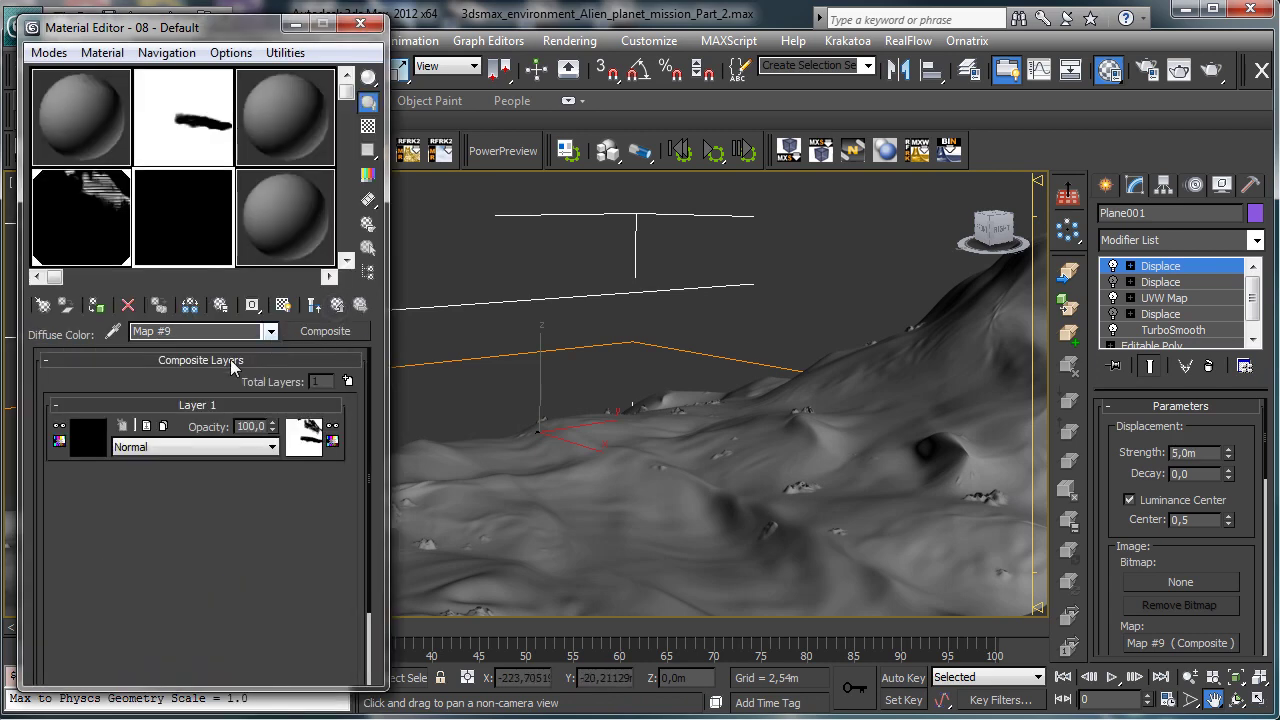
click(100, 440)
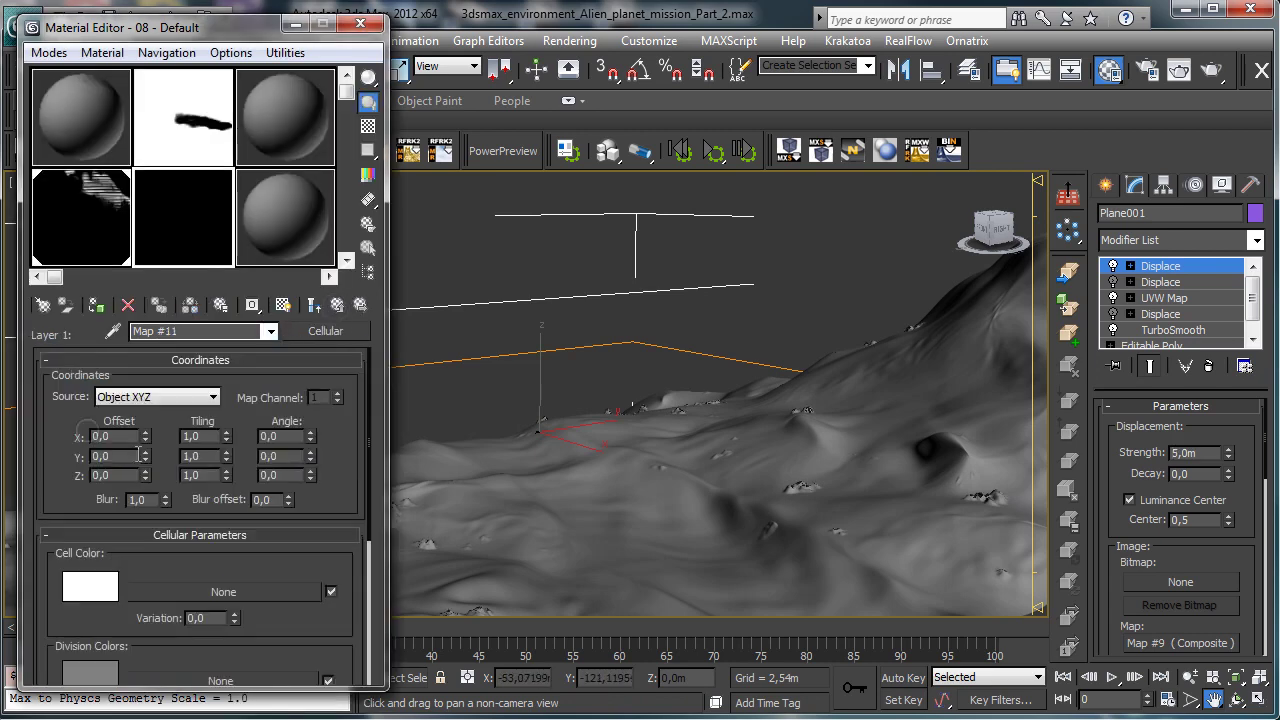
click(345, 331)
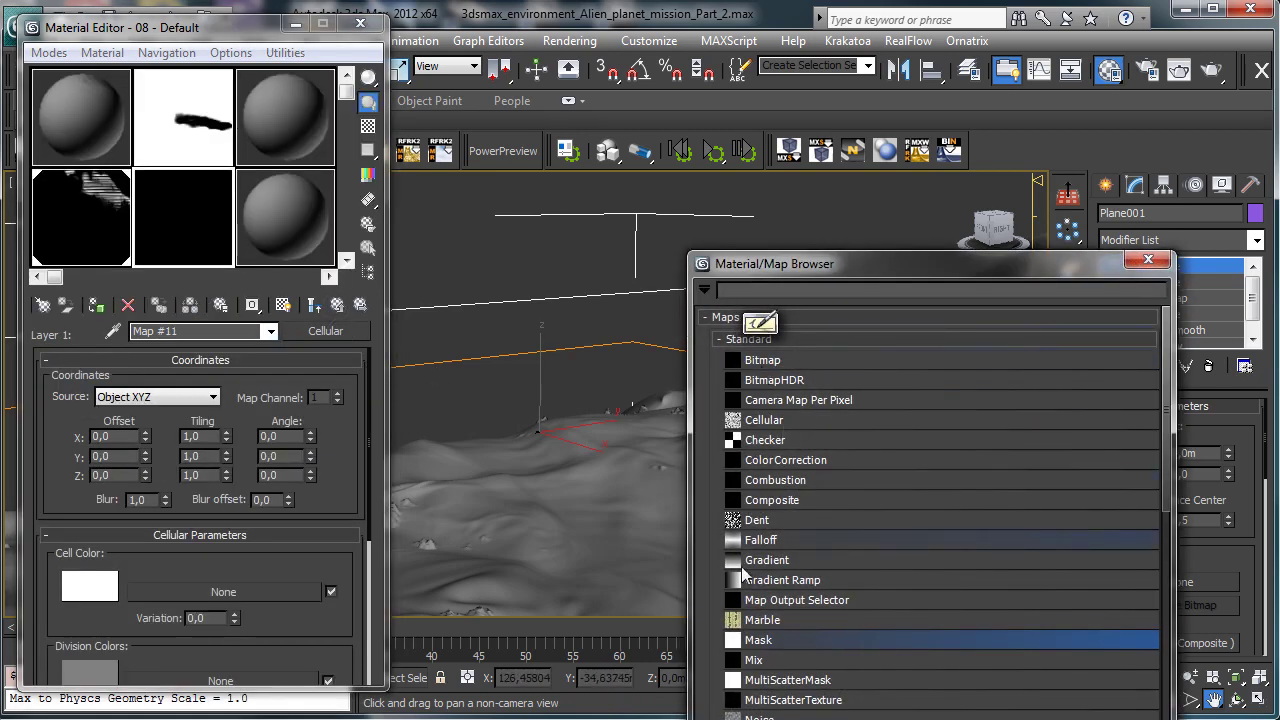
double_click(758, 660)
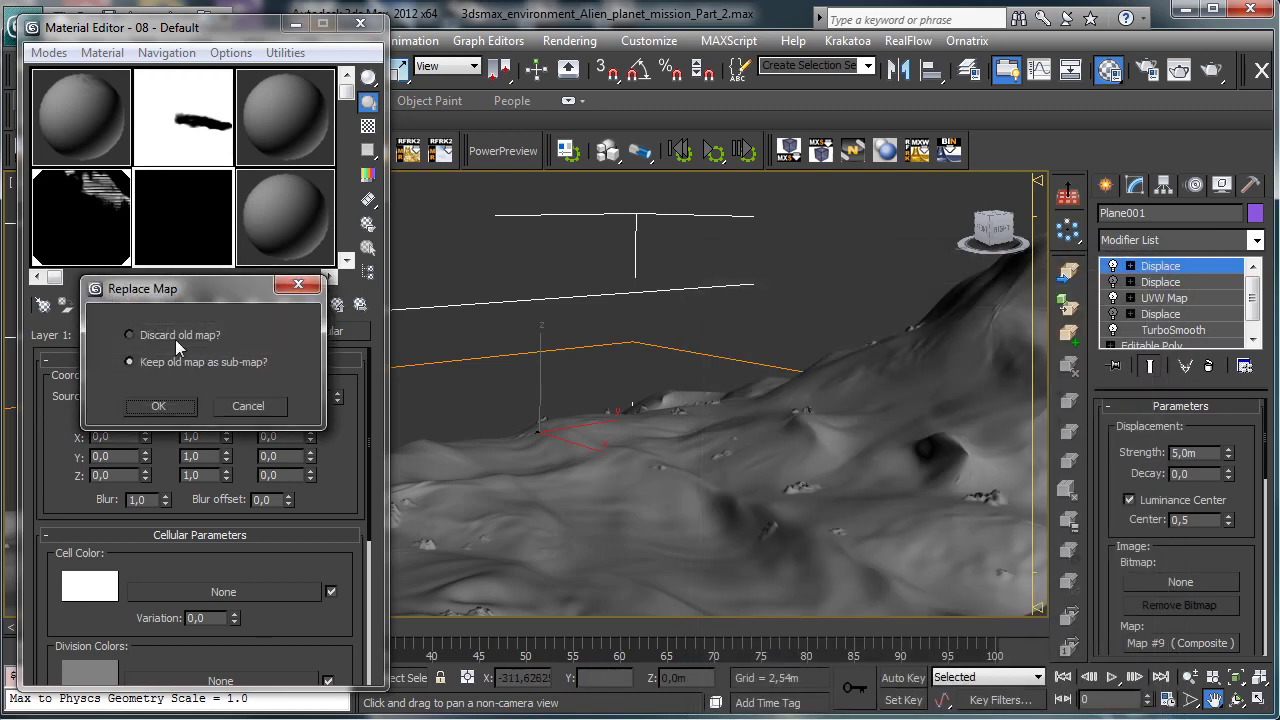
click(185, 404)
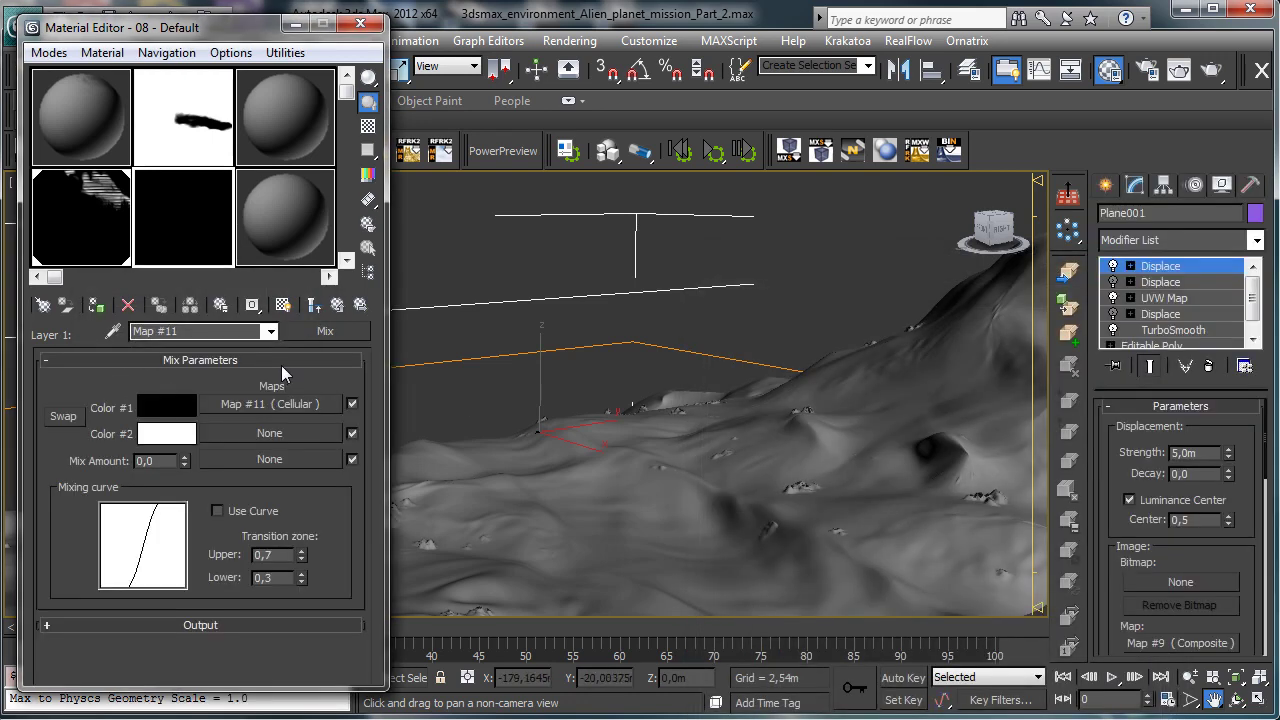
Step: Assign a Noise map to Color #2 of the Mix, using the Turbulence type and swapped colours
click(258, 433)
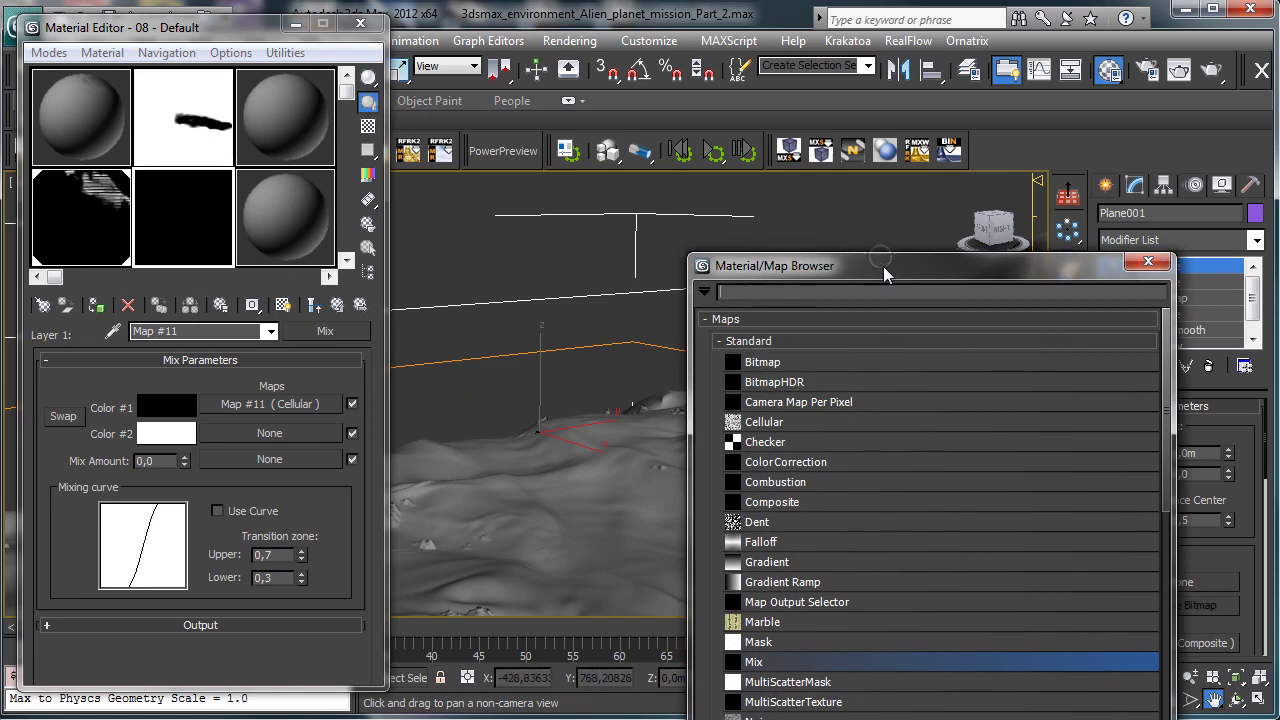
double_click(882, 260)
double_click(947, 4)
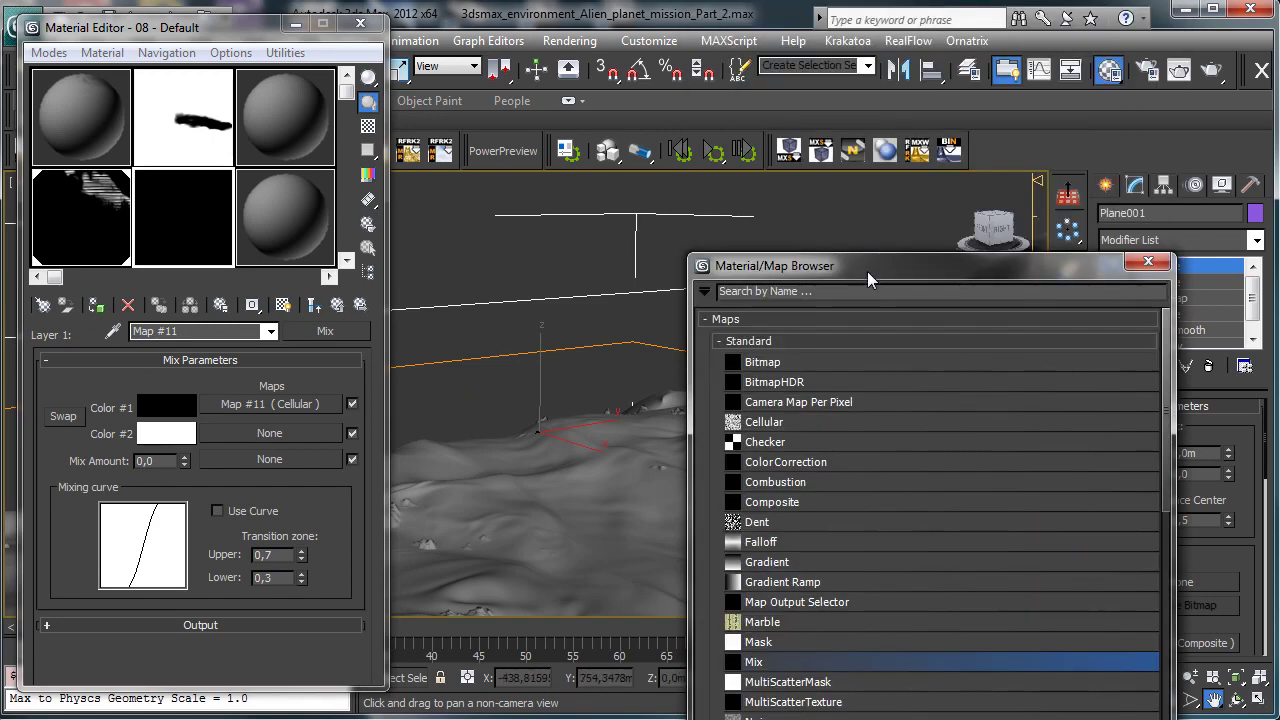
drag(868, 275, 651, 34)
double_click(555, 497)
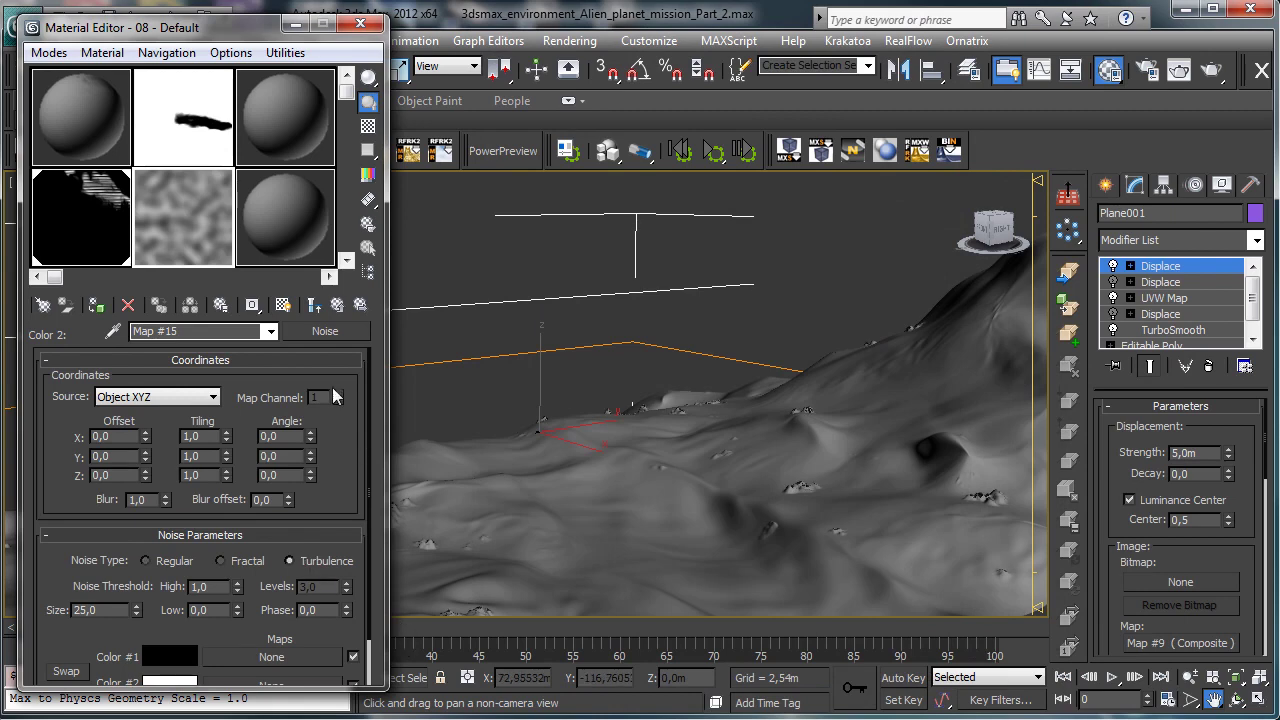
scroll(340, 430, down, 2)
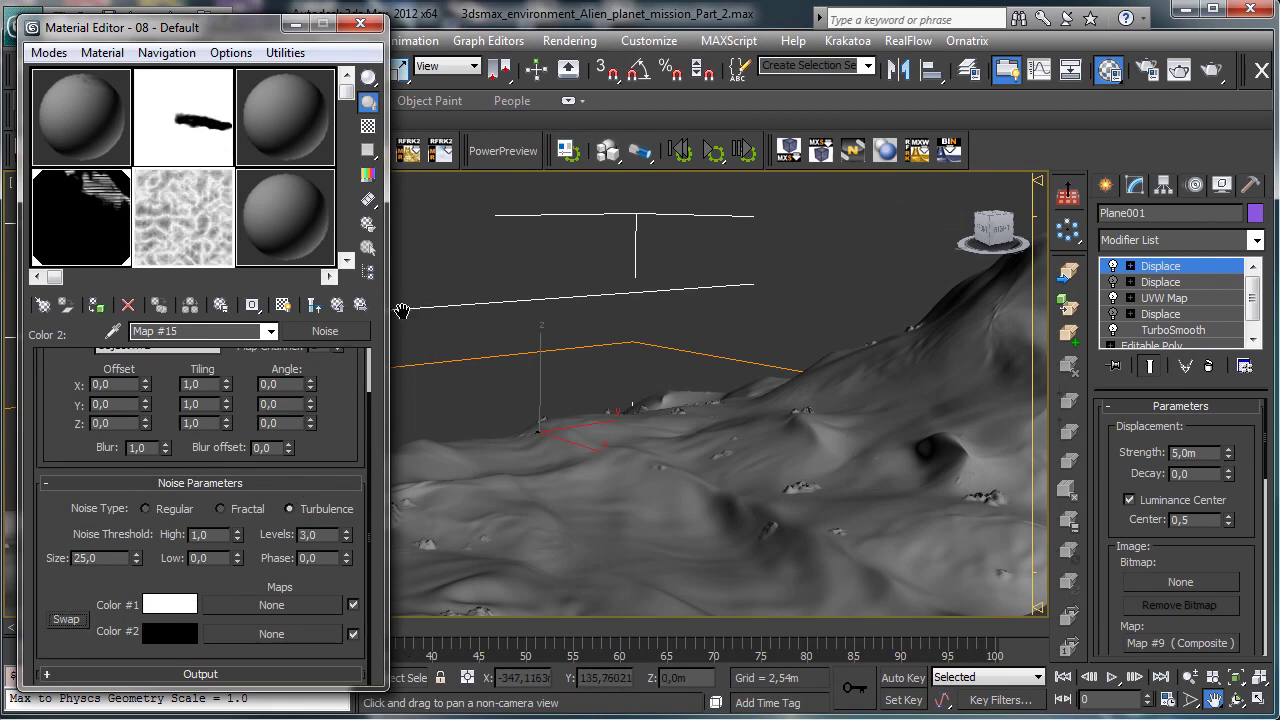
Step: Return to the Mix map and set its Mix Amount to 15
click(313, 304)
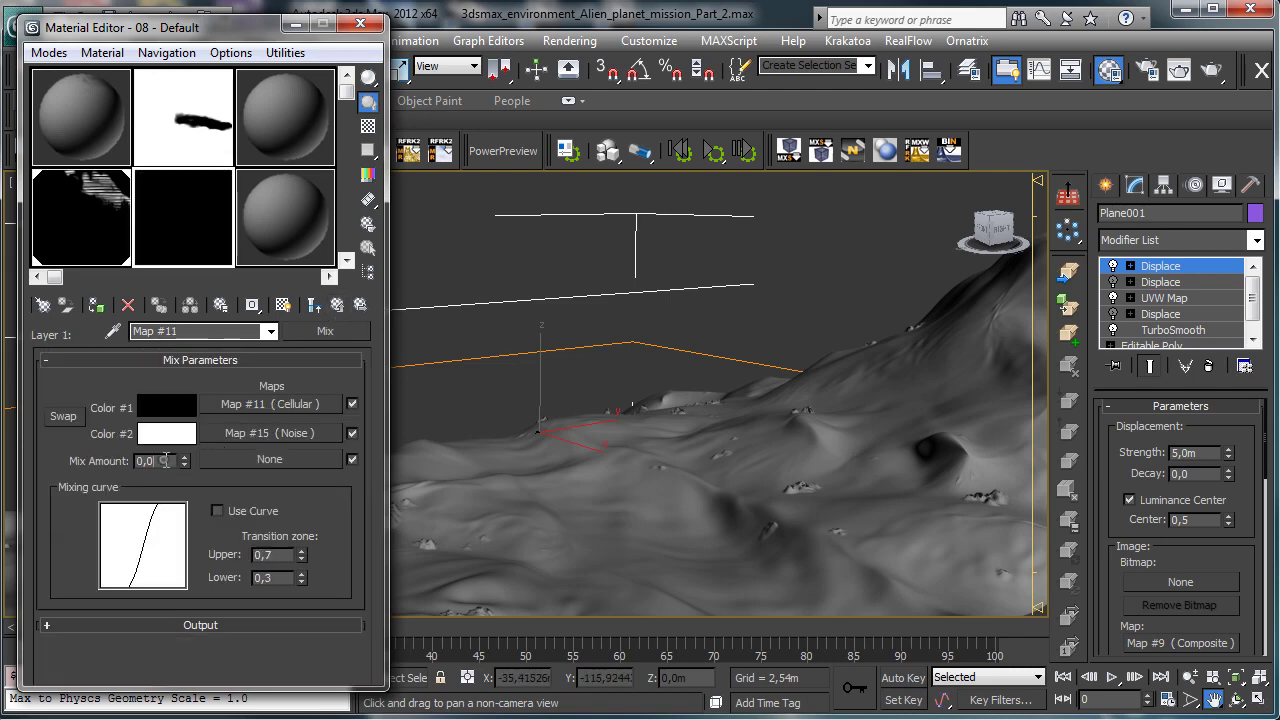
text(15)
key(Return)
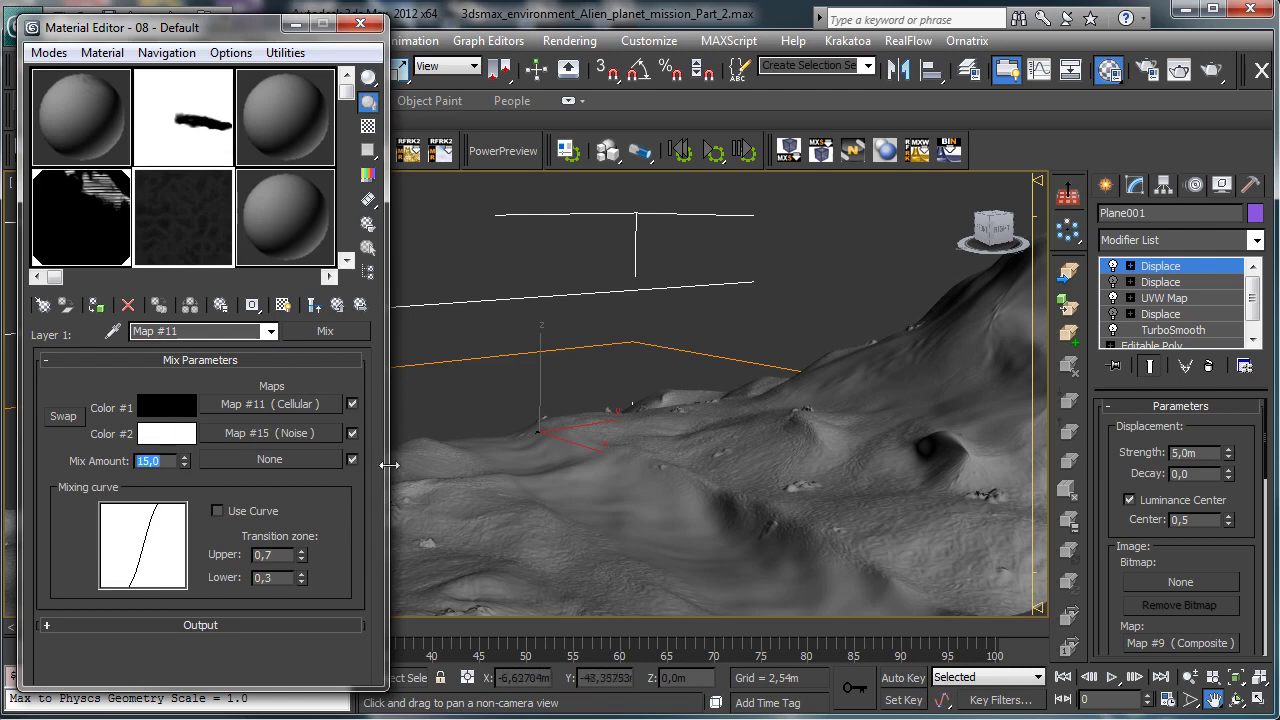
Step: Set the size of the Noise map in Color #2 to 250
click(272, 434)
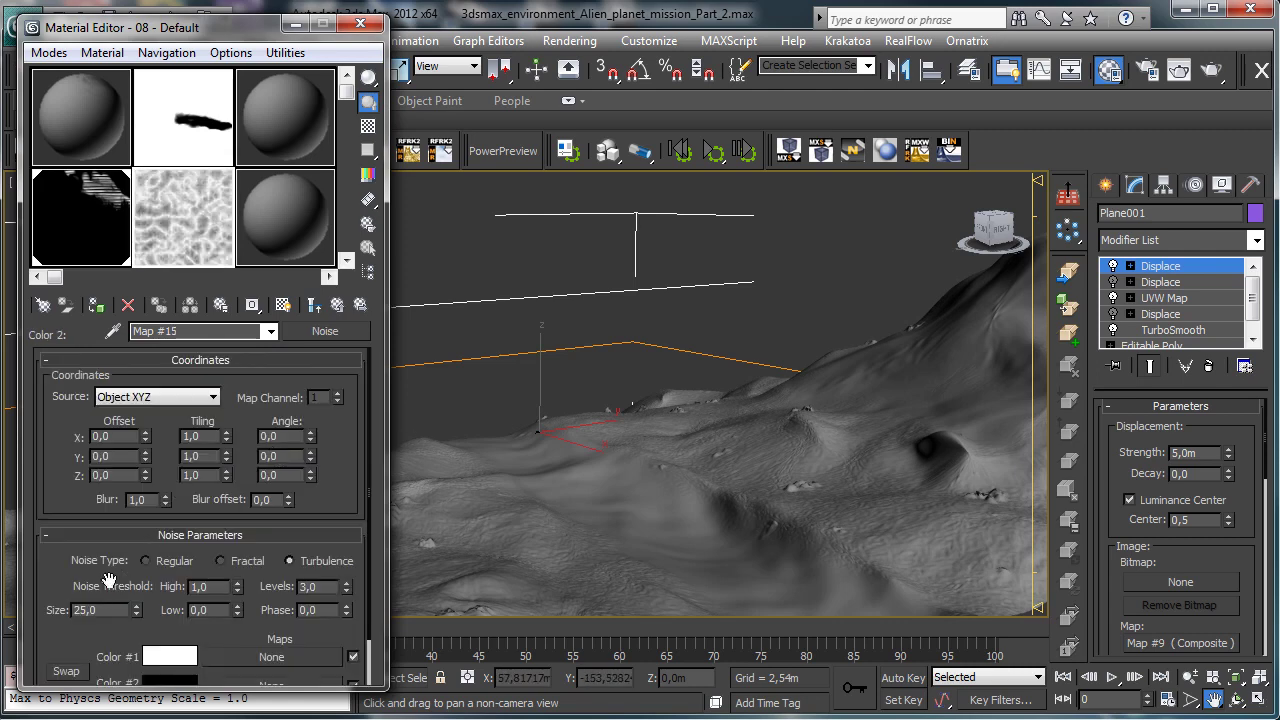
double_click(88, 610)
text(250)
key(Return)
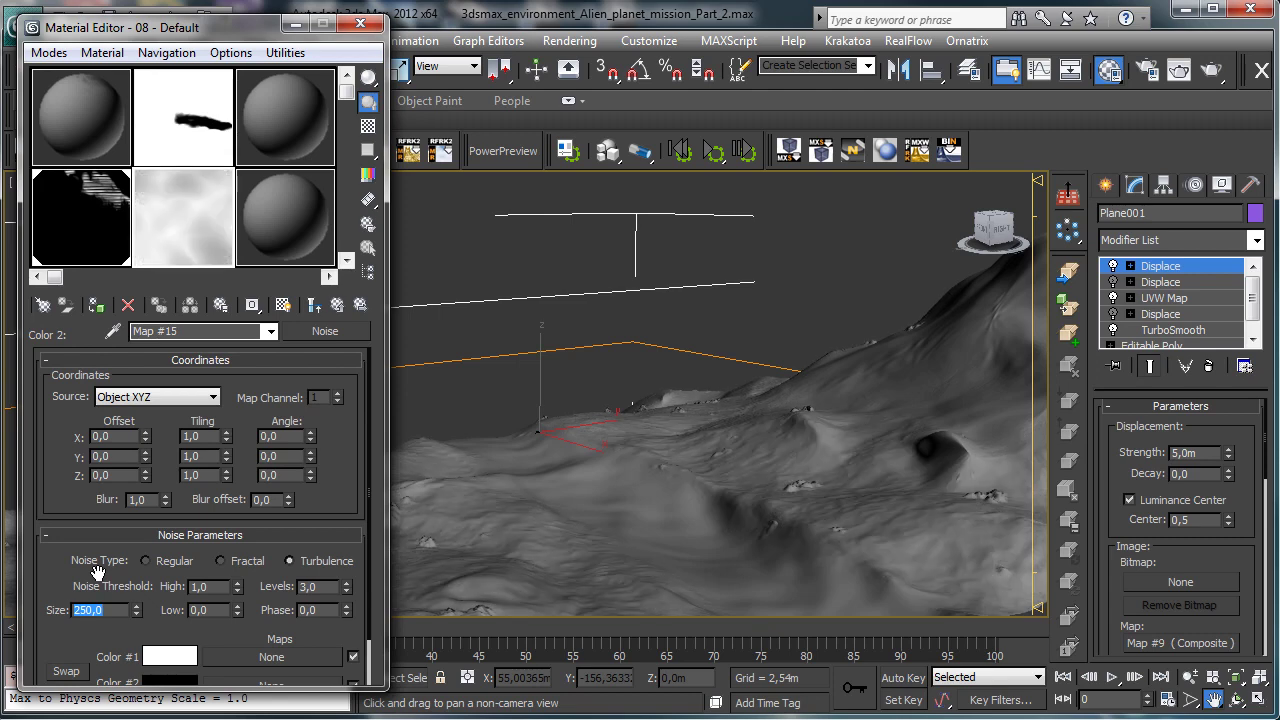
Step: Set the Noise map's levels to 6 and thresholds to High 0,26 and Low 0,065, and re-enable the topmost Displace modifier
double_click(312, 587)
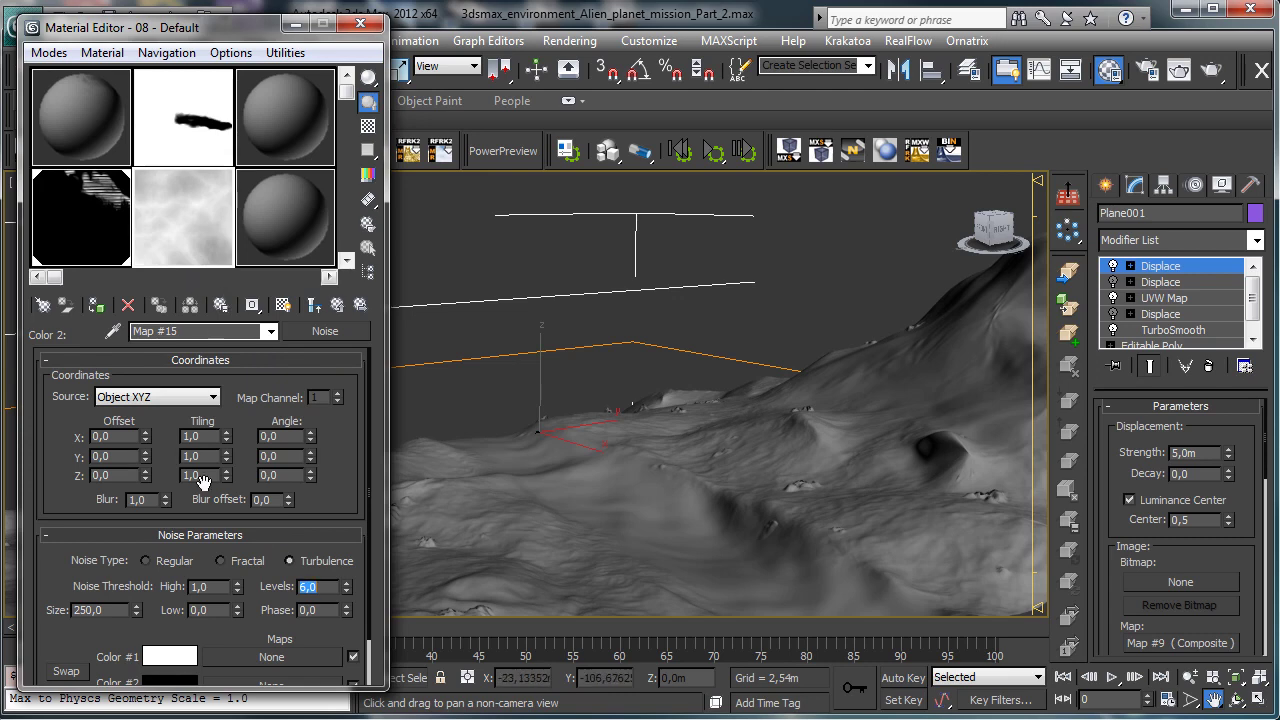
text(5)
click(238, 605)
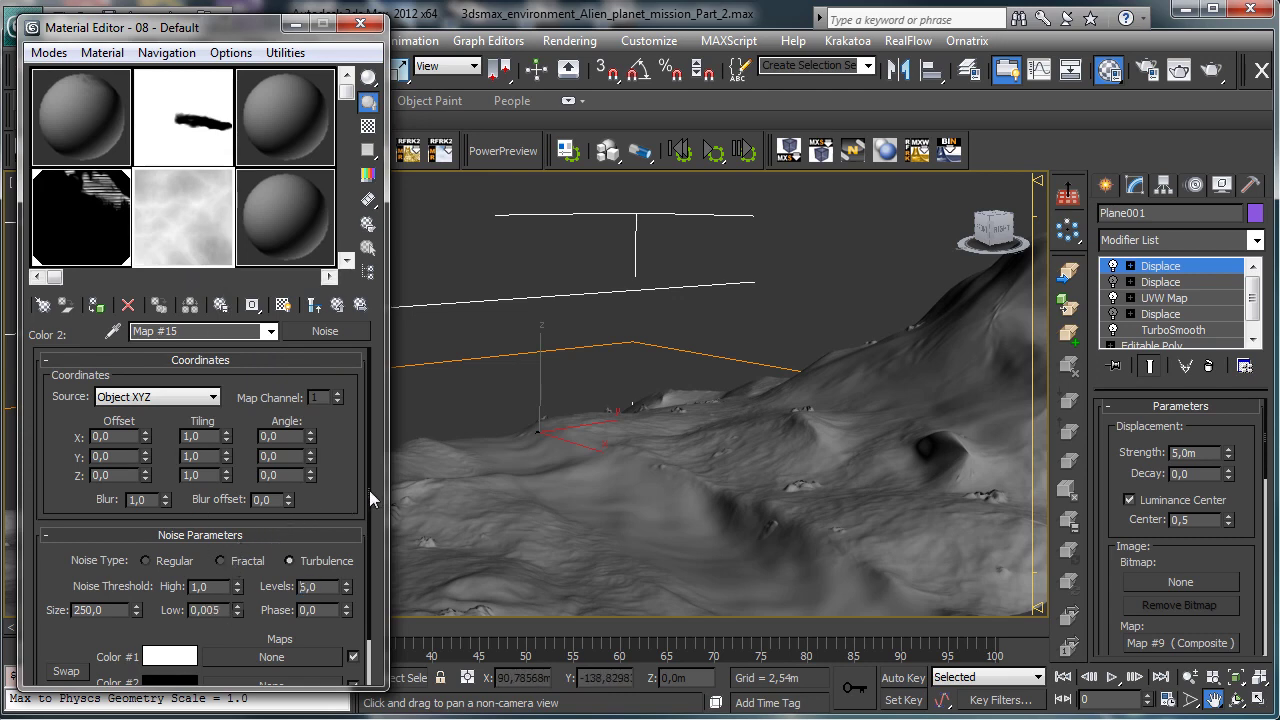
drag(370, 491, 1079, 304)
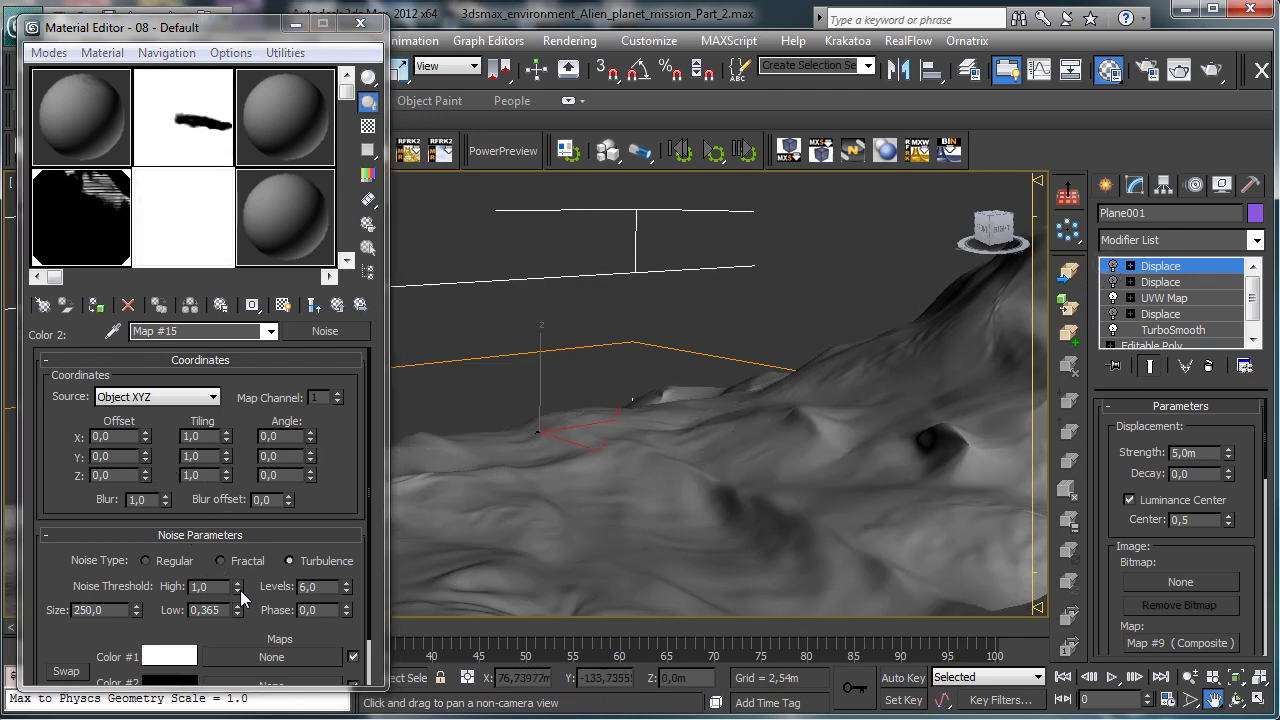
click(235, 650)
drag(237, 611, 237, 672)
drag(237, 586, 241, 641)
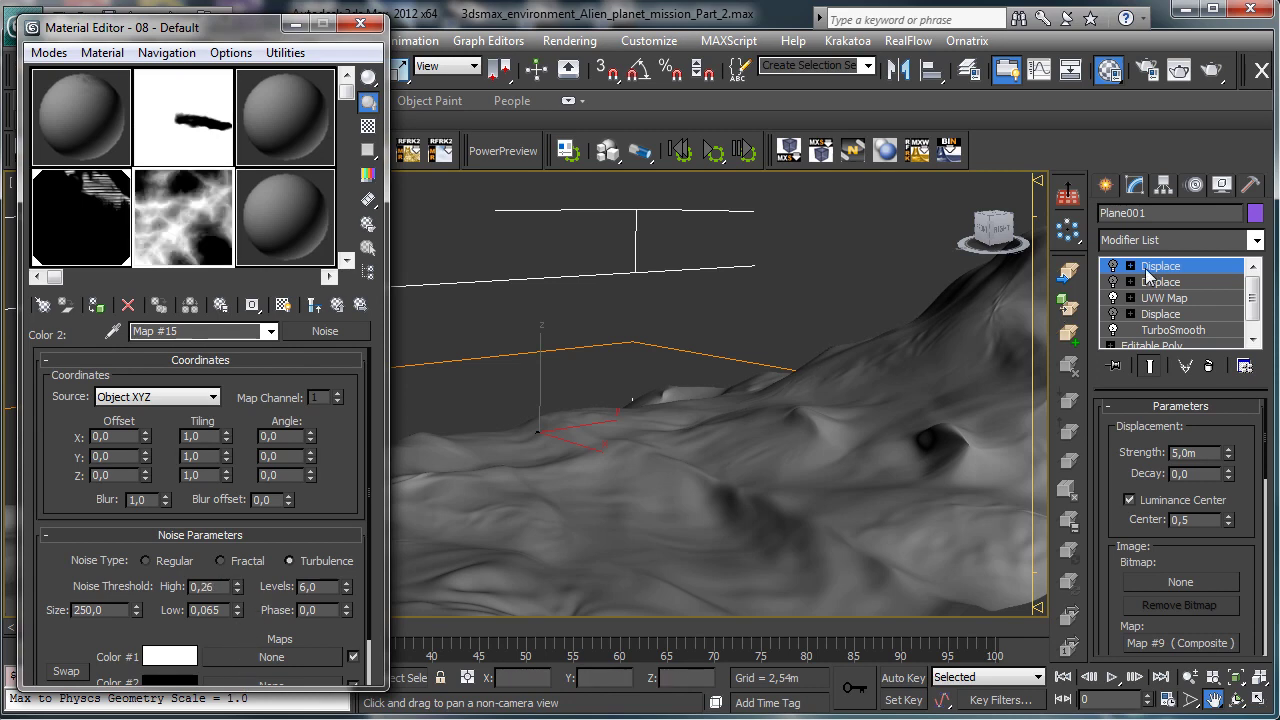
click(1112, 267)
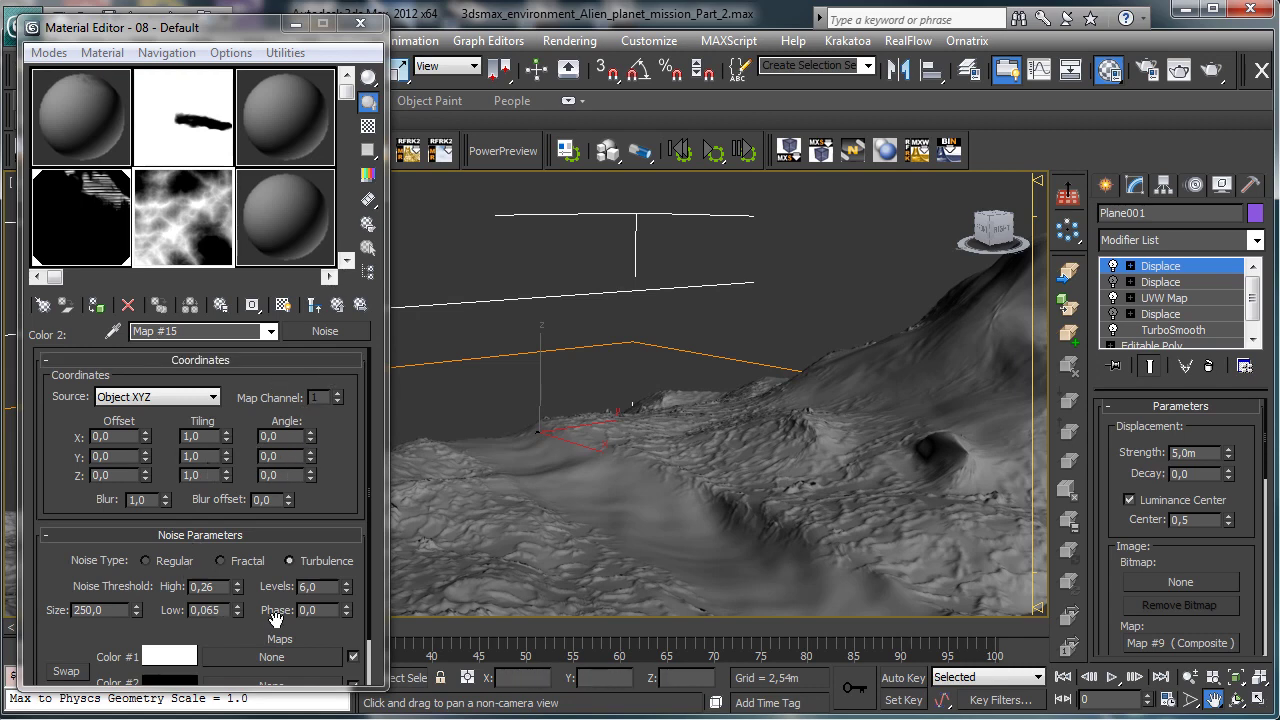
Step: Reduce the Mix Amount of the parent Mix map to 5
click(340, 312)
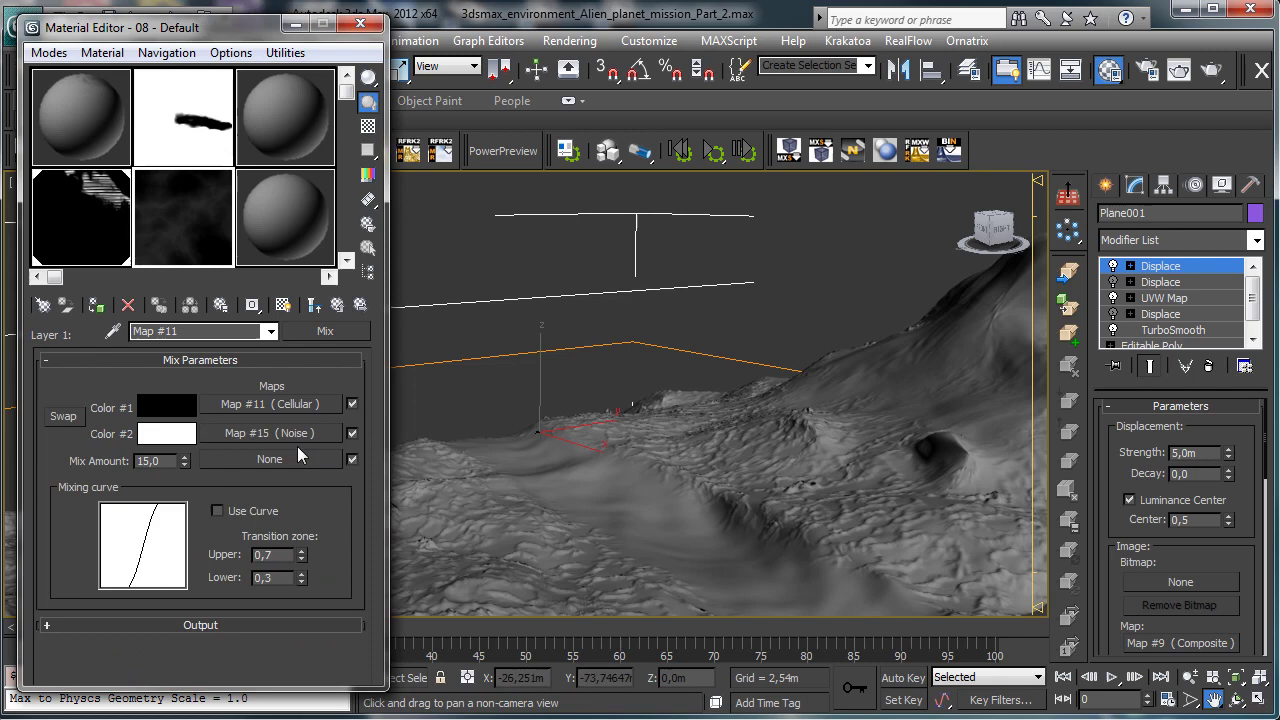
double_click(166, 461)
text(5)
key(Return)
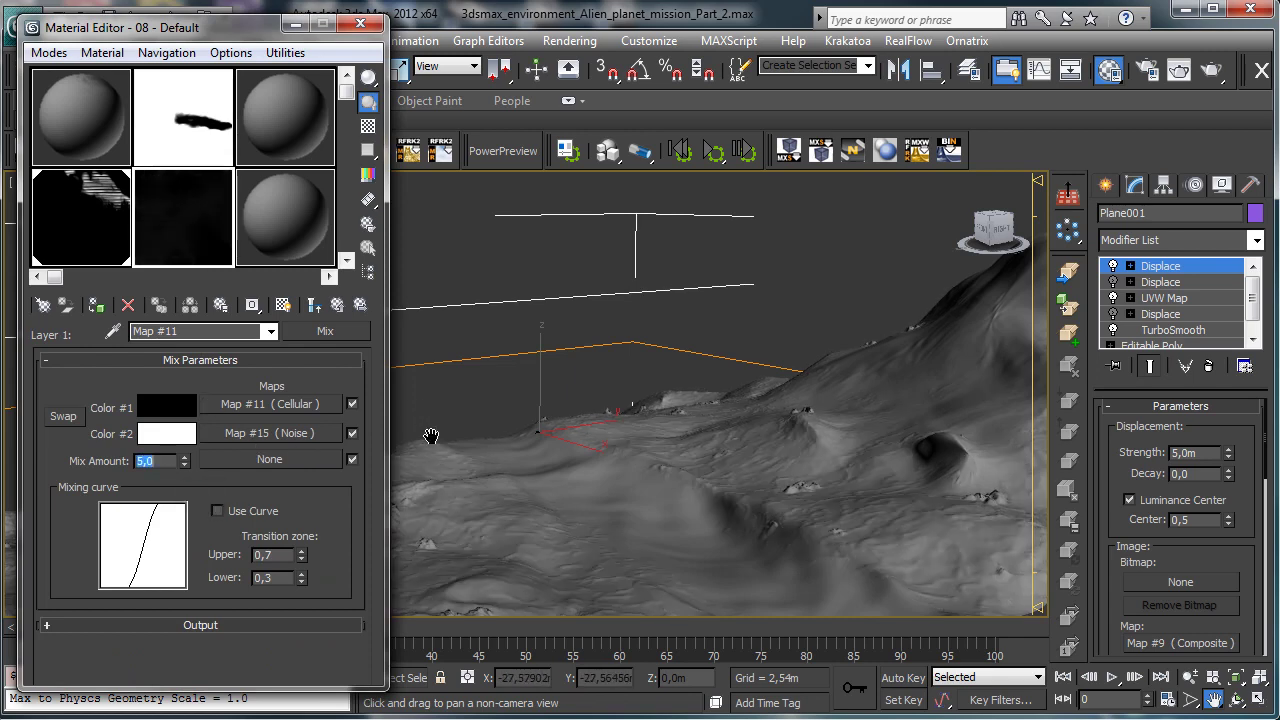
Step: Set the size of the Noise map in Color #2 to 650 and its levels to 8
click(283, 432)
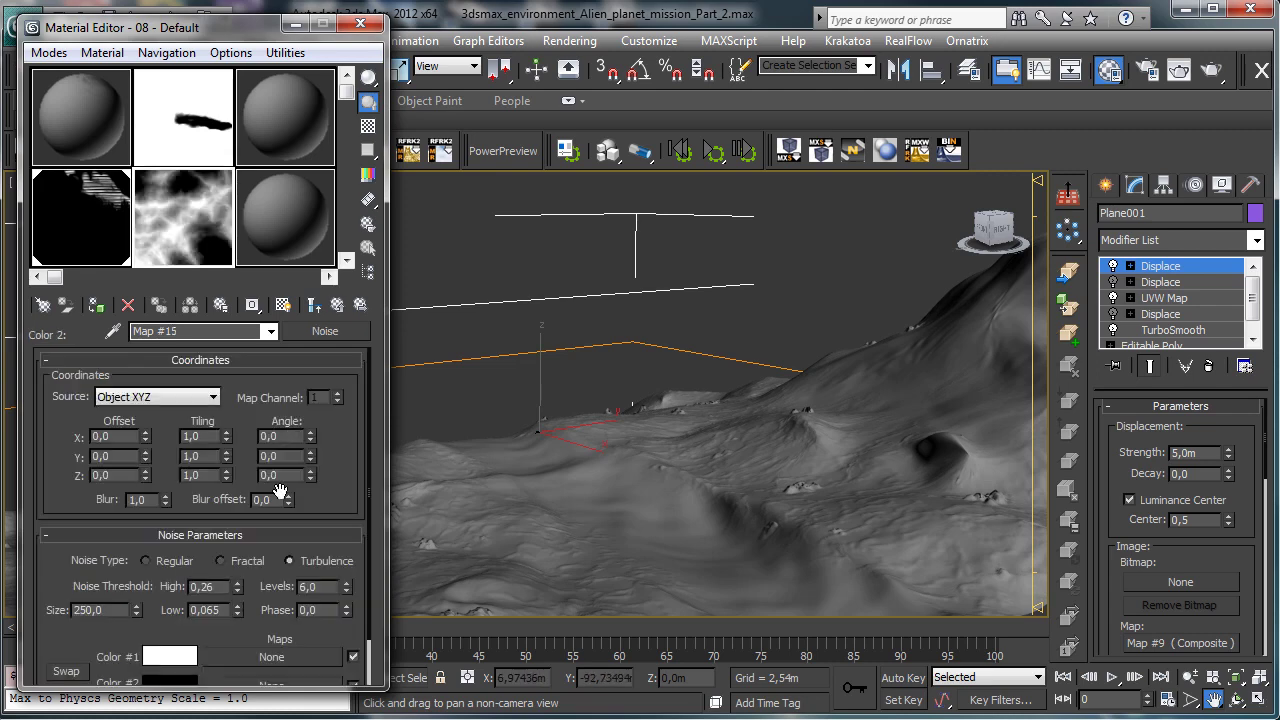
double_click(108, 612)
text(650)
key(Return)
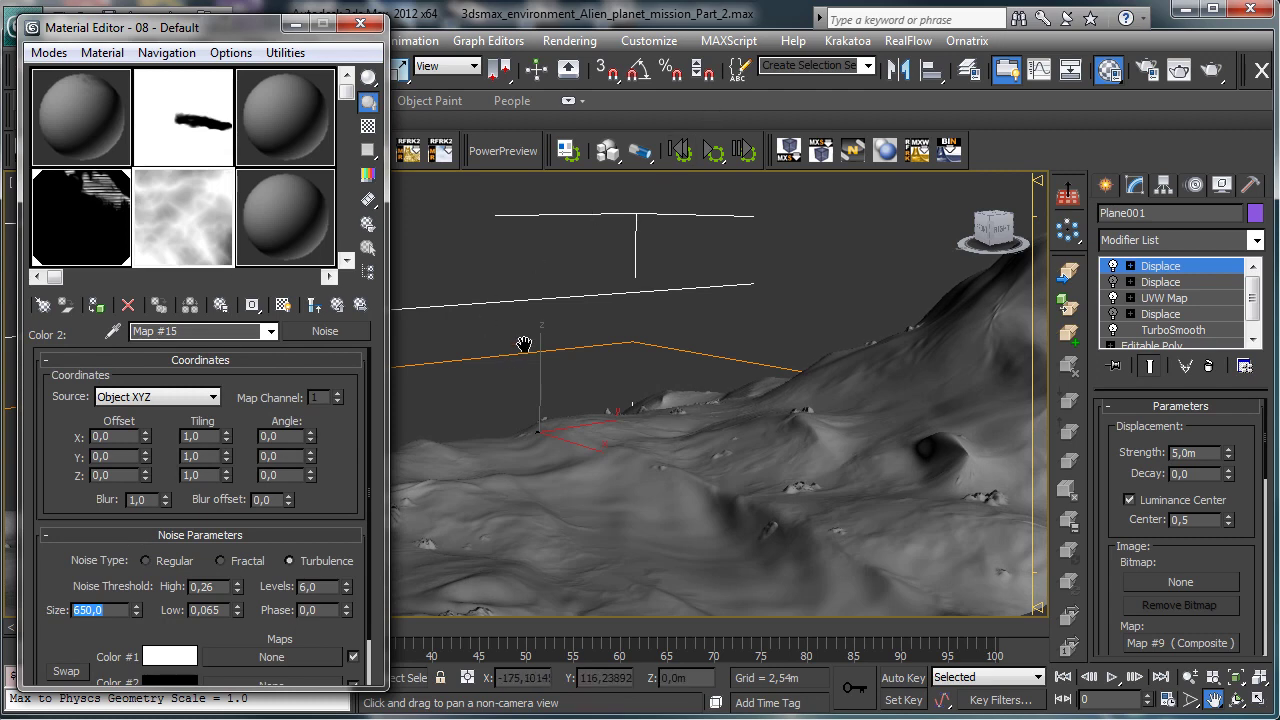
click(313, 304)
click(253, 432)
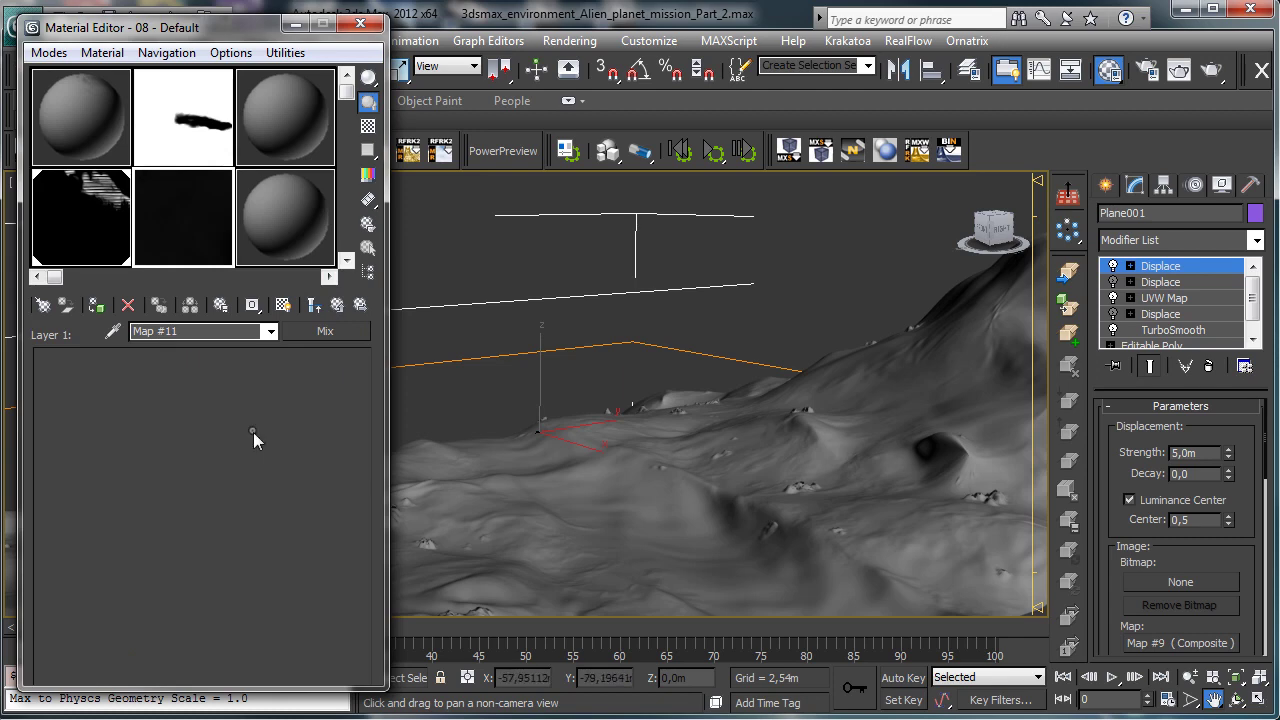
double_click(318, 587)
text(8)
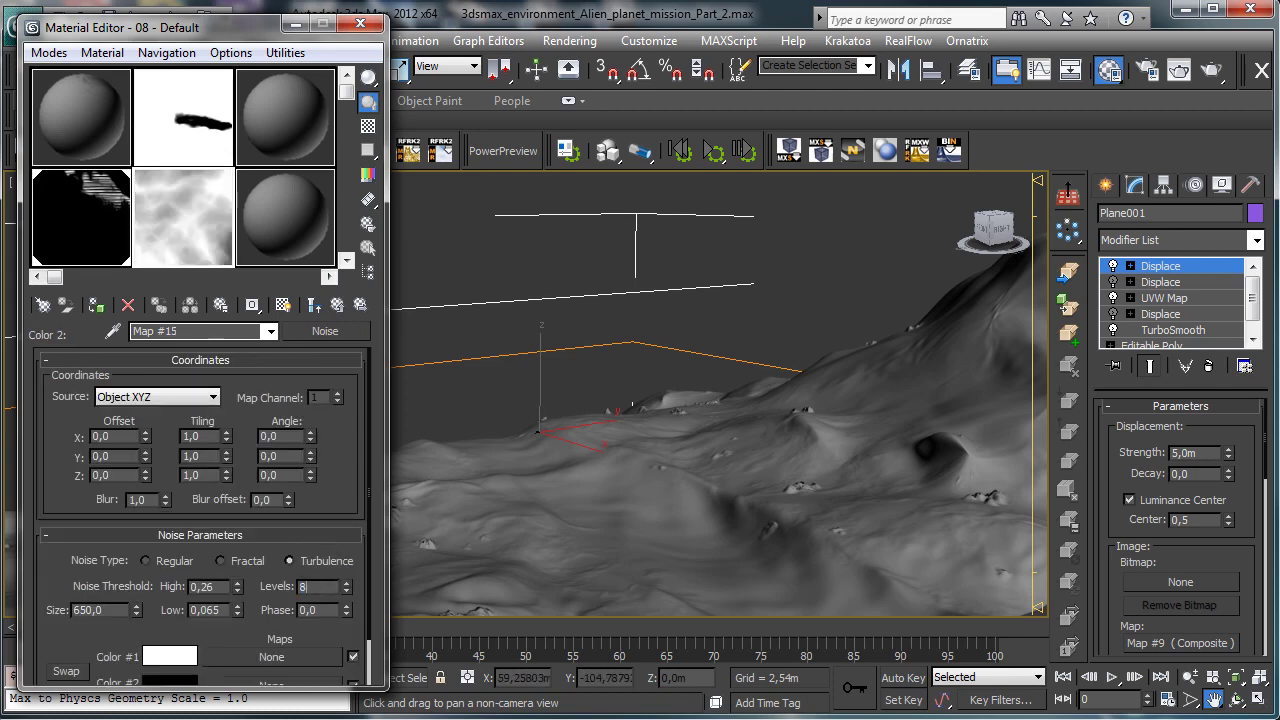
key(Return)
Step: Set the Mix map's Mix Amount to 10 and return to the parent Composite map
click(338, 305)
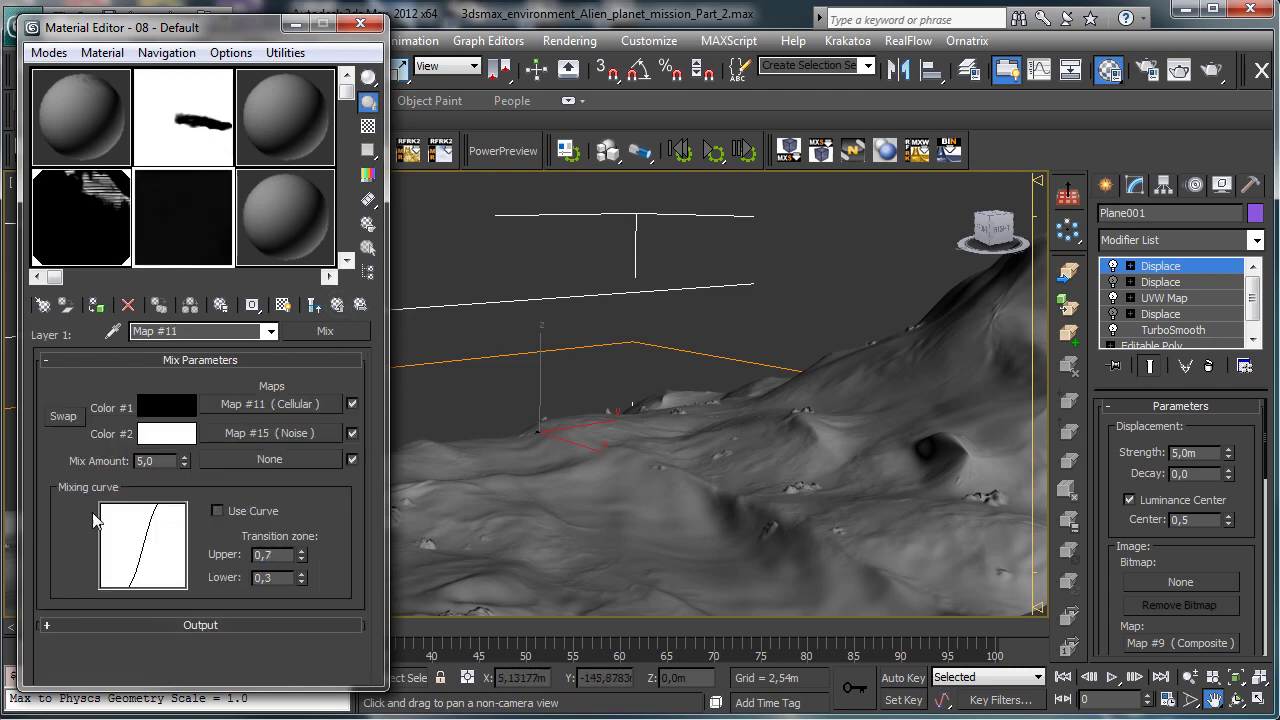
double_click(155, 461)
text(1)
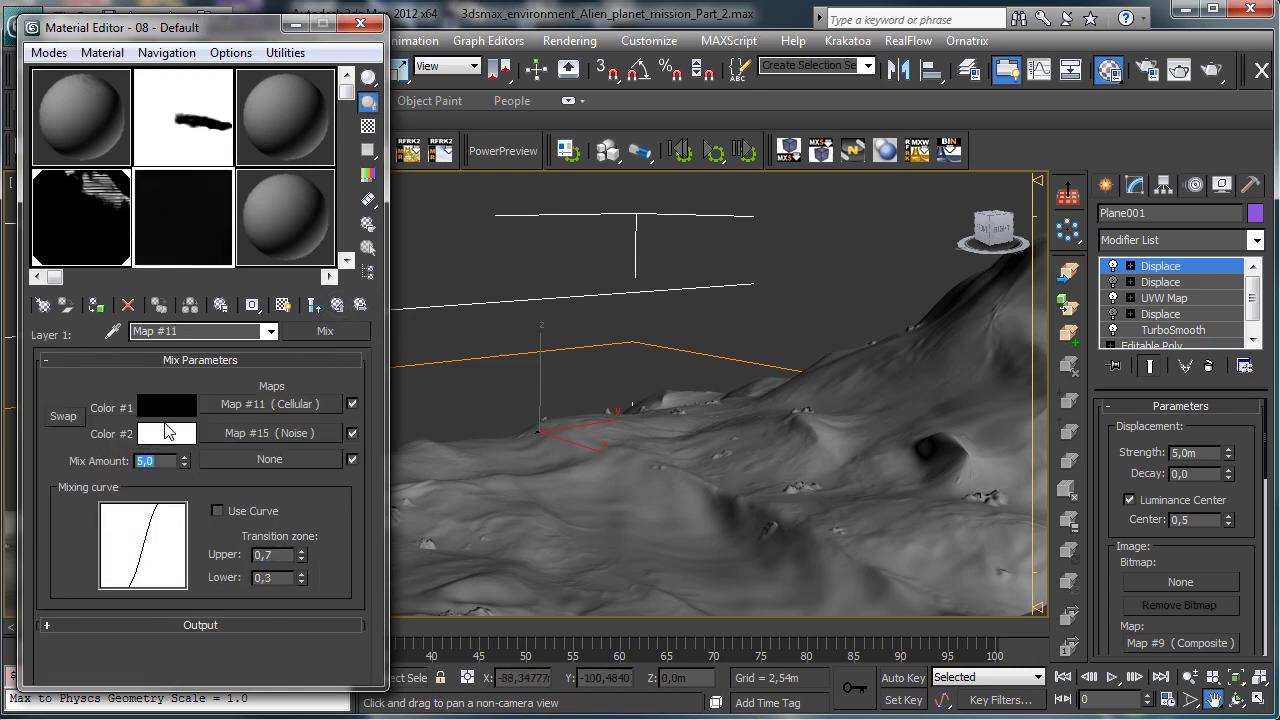
text(0)
key(Return)
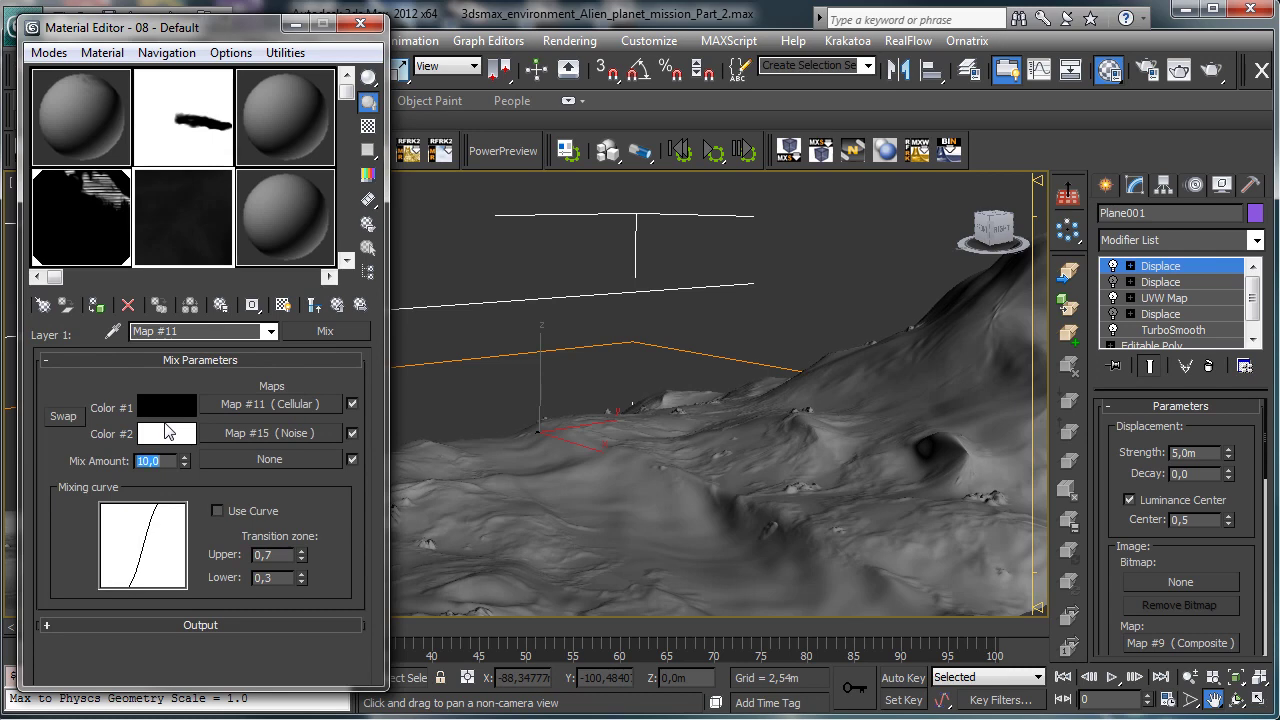
click(337, 304)
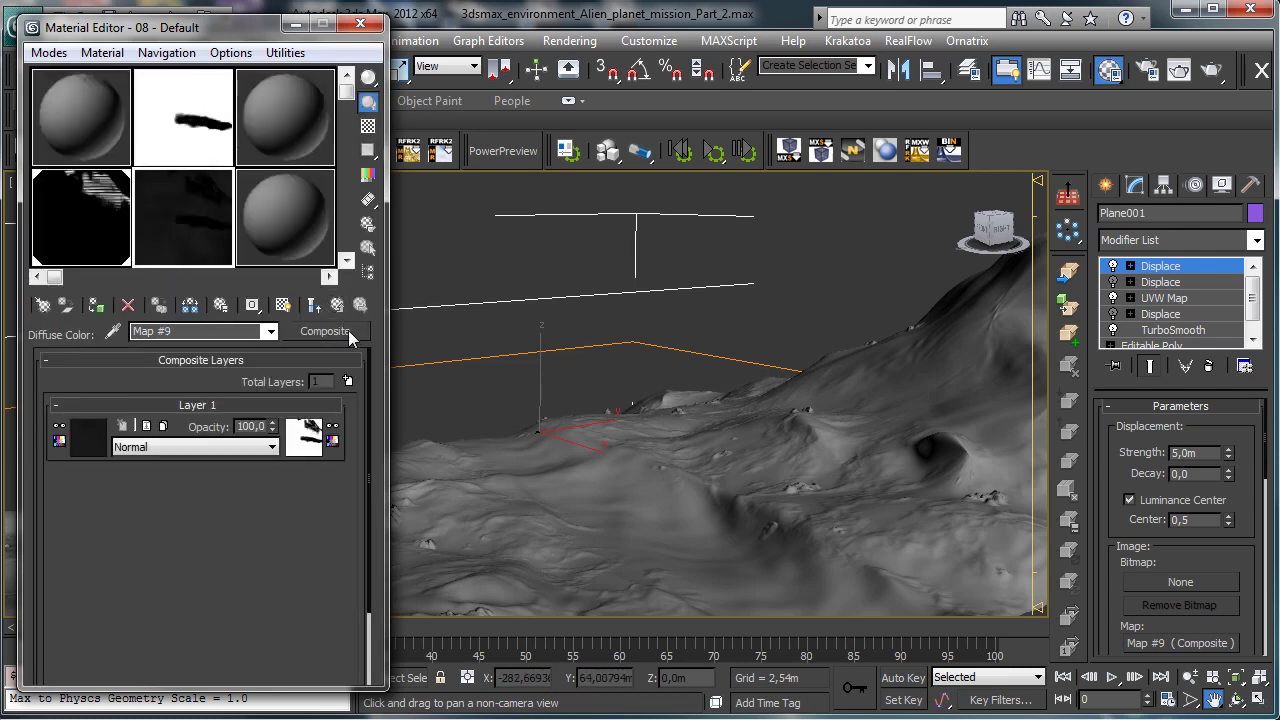
Step: Re-enable the two lower Displace modifiers and set the strength of the topmost one to 8 m
click(1113, 314)
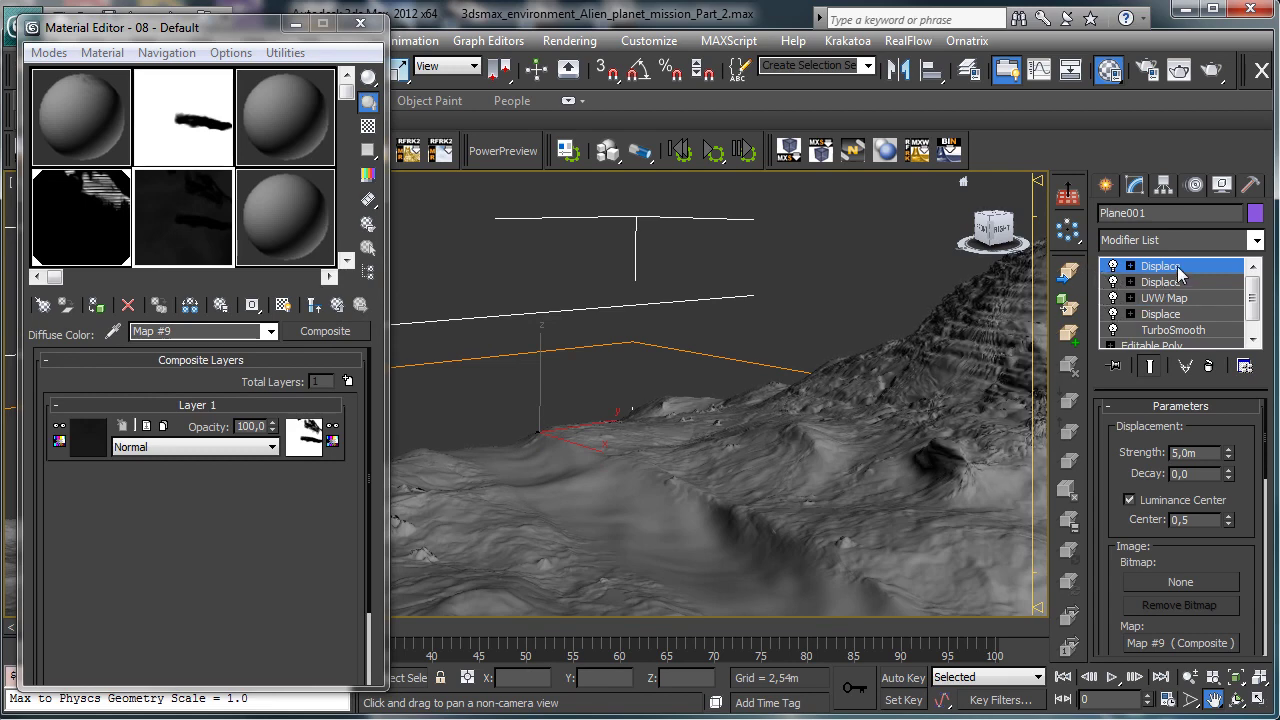
double_click(1185, 452)
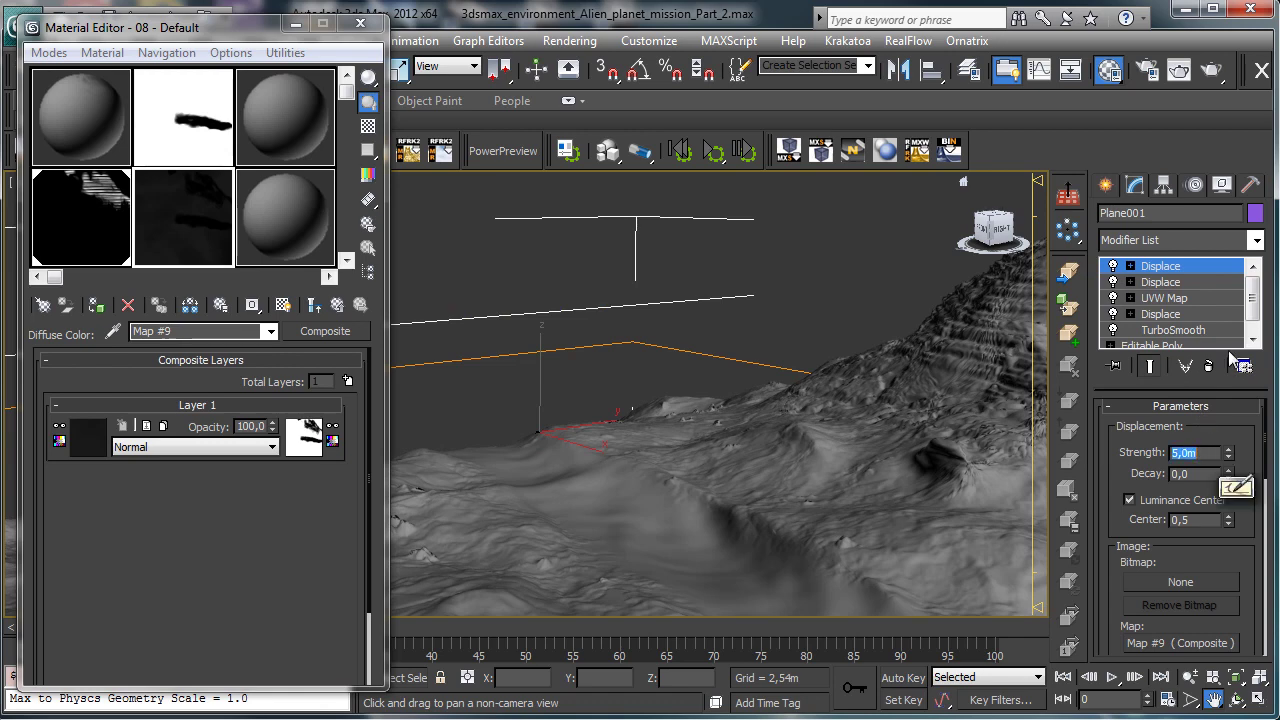
text(8)
key(Return)
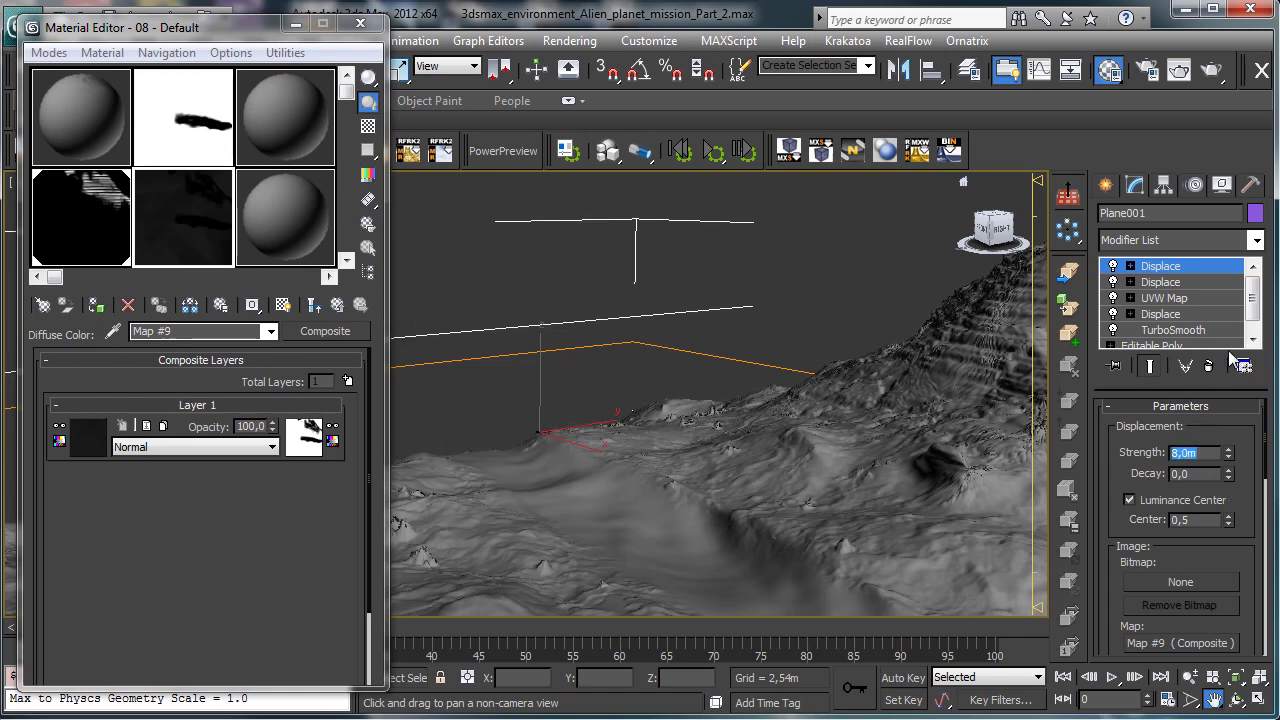
Step: Toggle the topmost Displace modifier off and back on to compare its effect on the terrain
click(1113, 267)
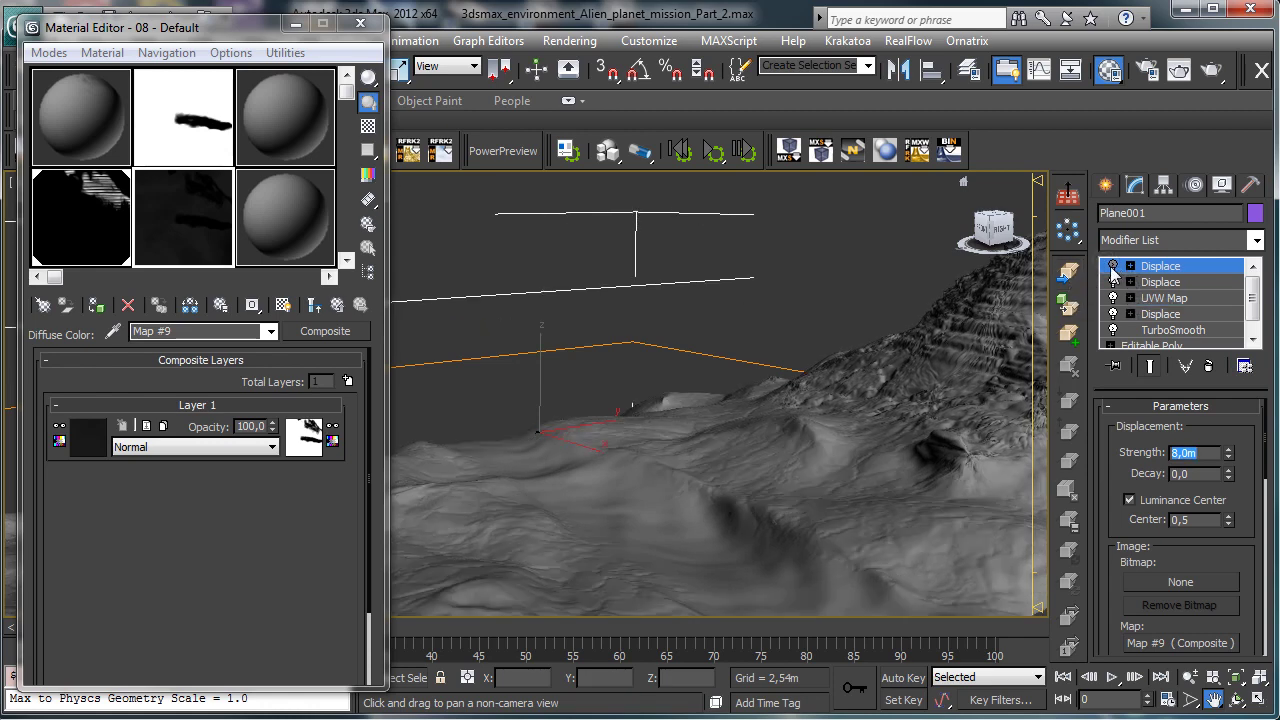
click(1113, 267)
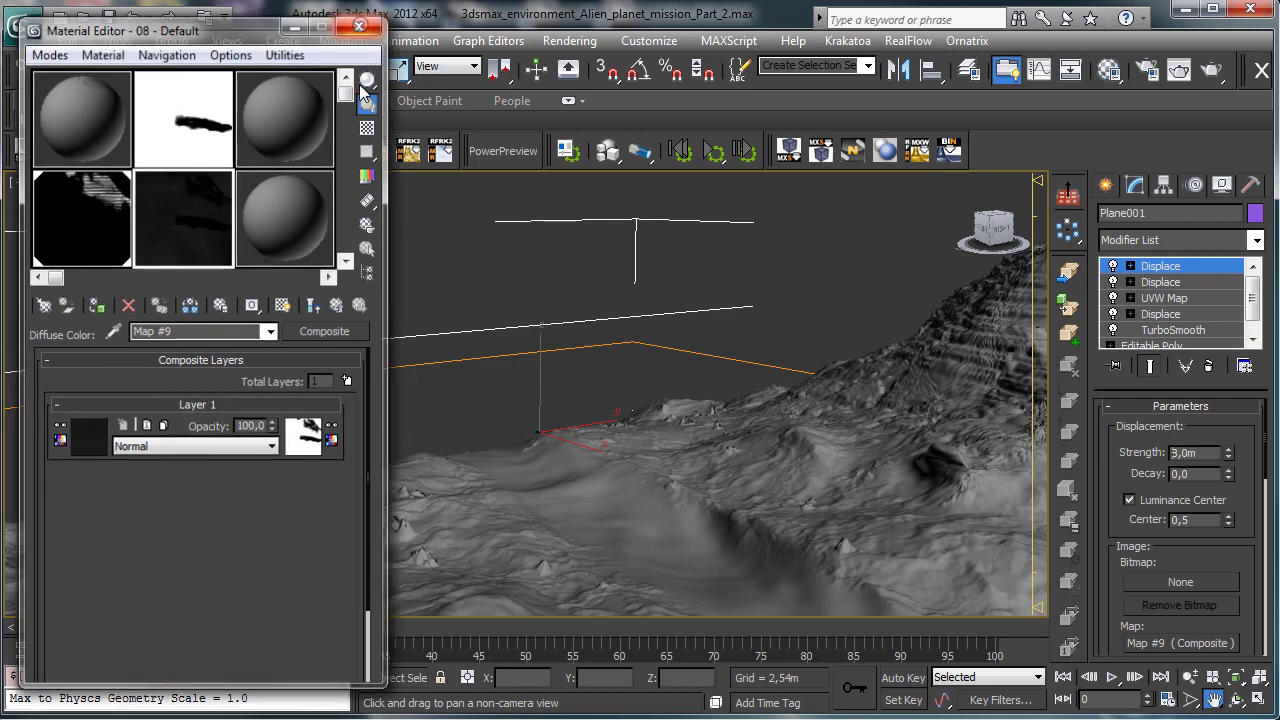
Step: Close the Material Editor and switch to the four-viewport layout
click(360, 23)
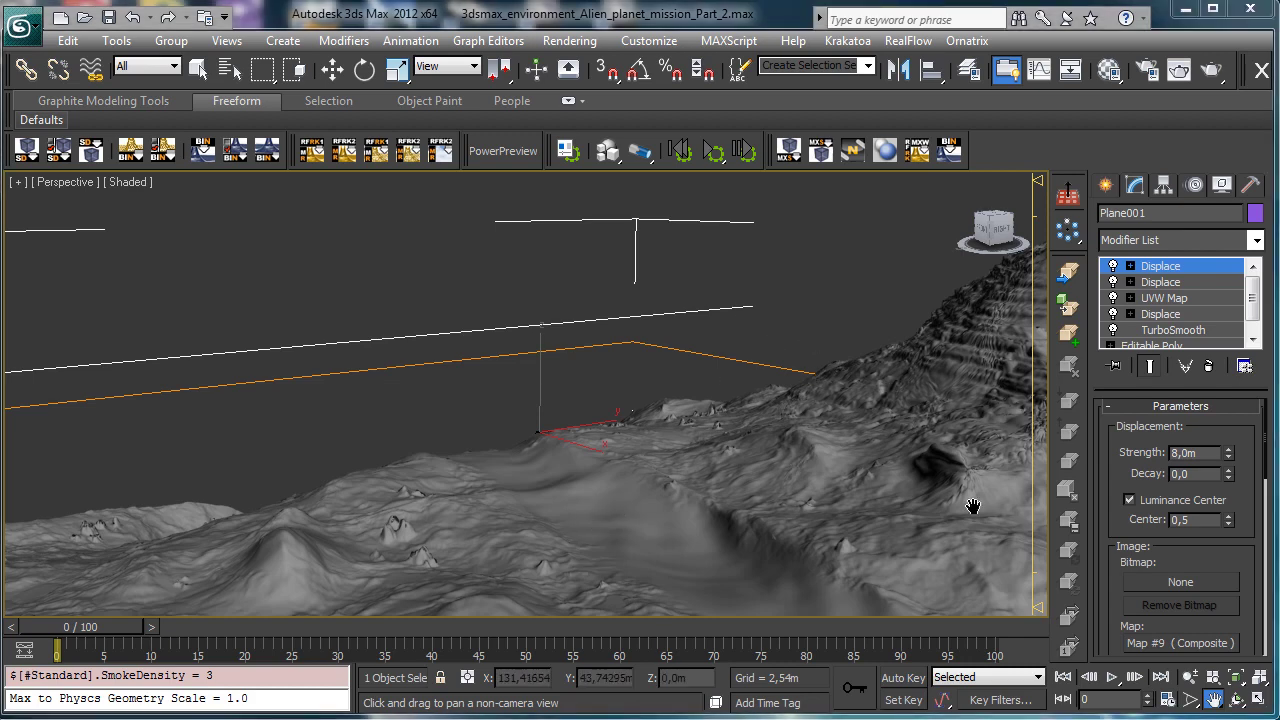
click(1259, 700)
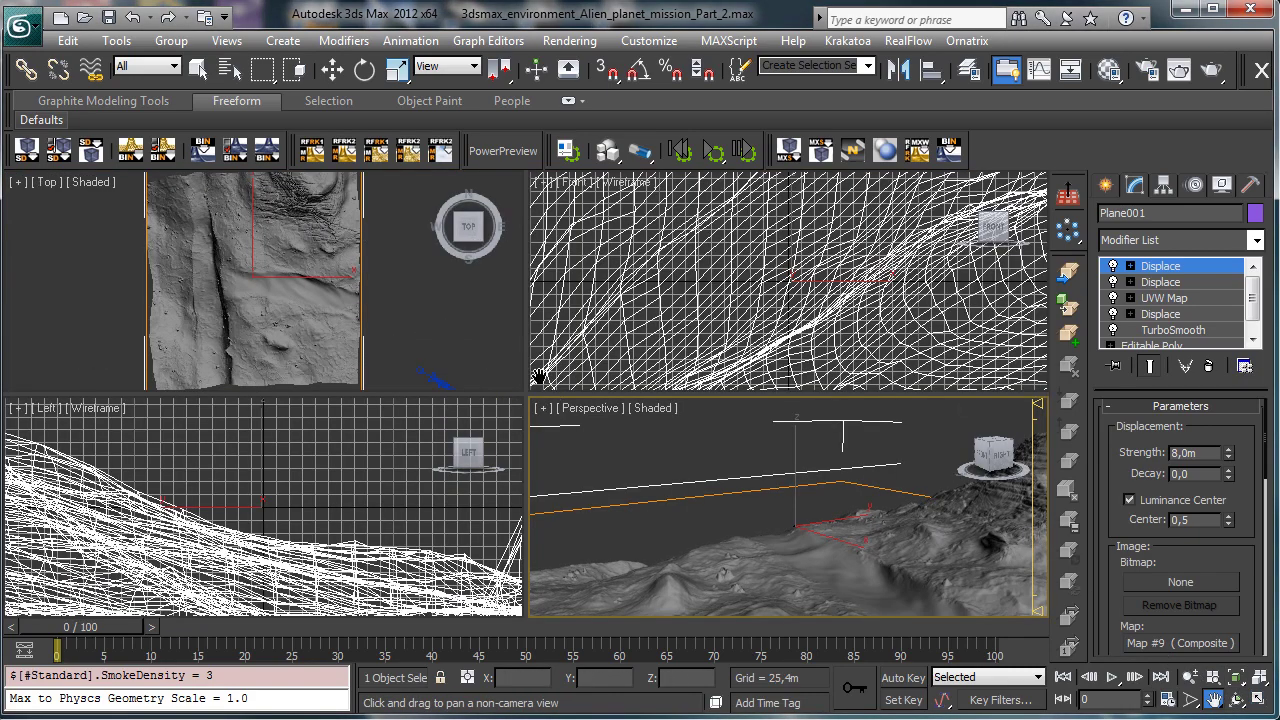
Step: Clone the terrain plane as an independent copy and move it about 224 m in negative X, beside the original
right_click(458, 312)
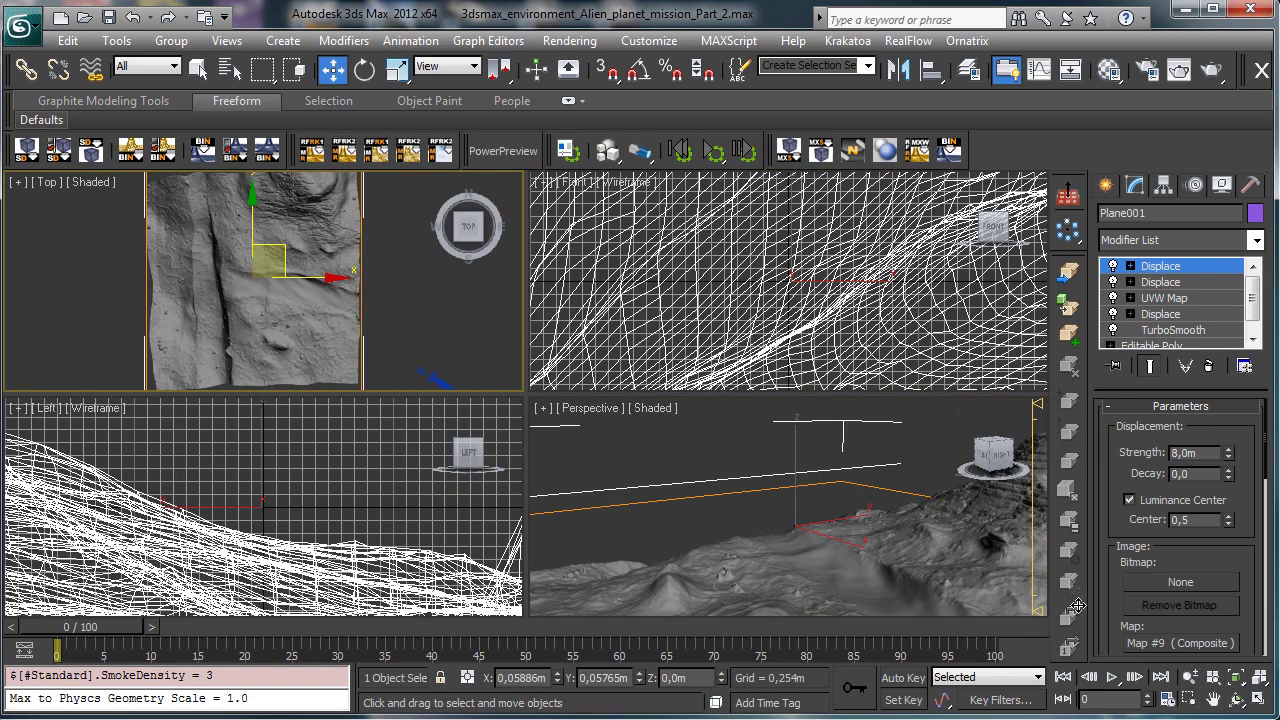
click(1259, 700)
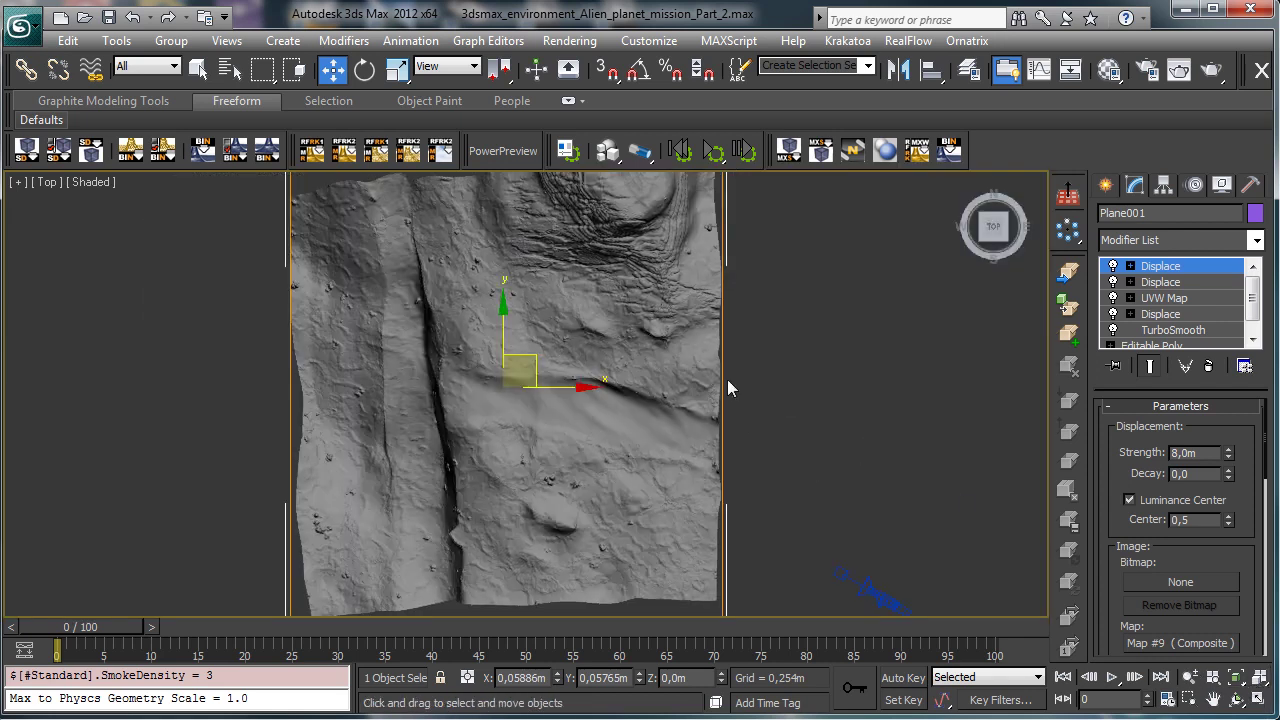
click(1259, 700)
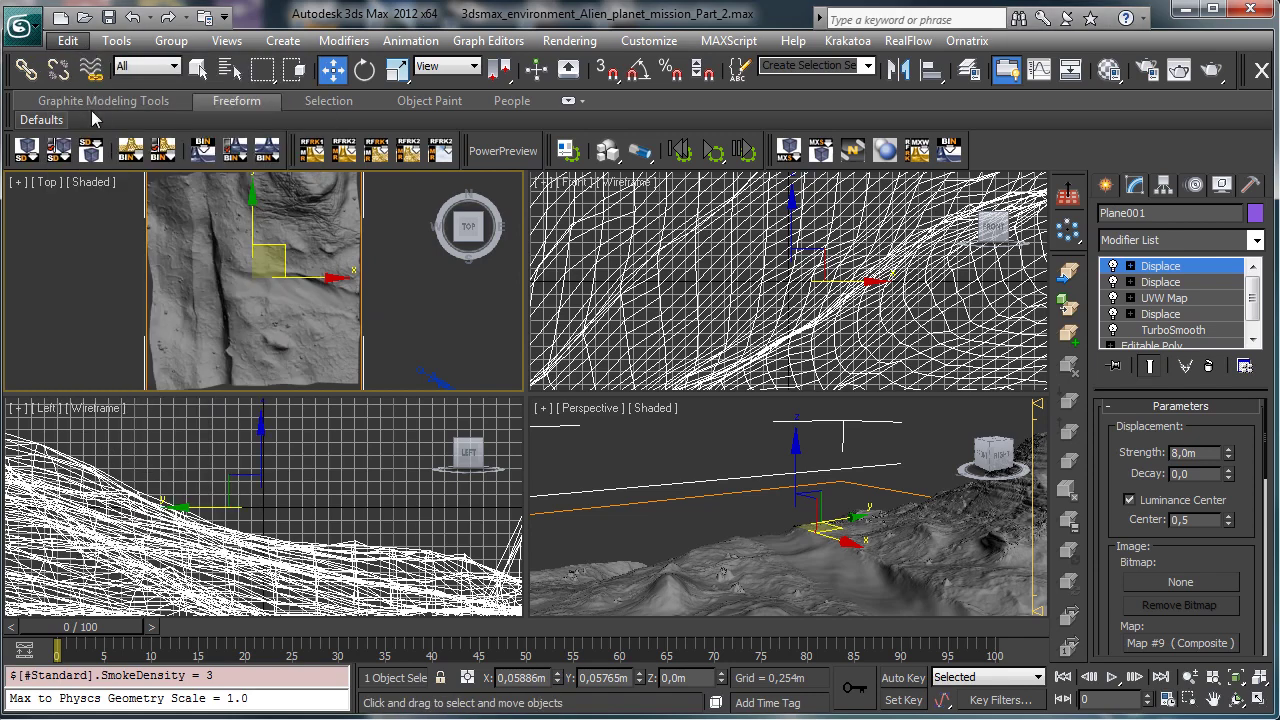
click(67, 40)
click(96, 190)
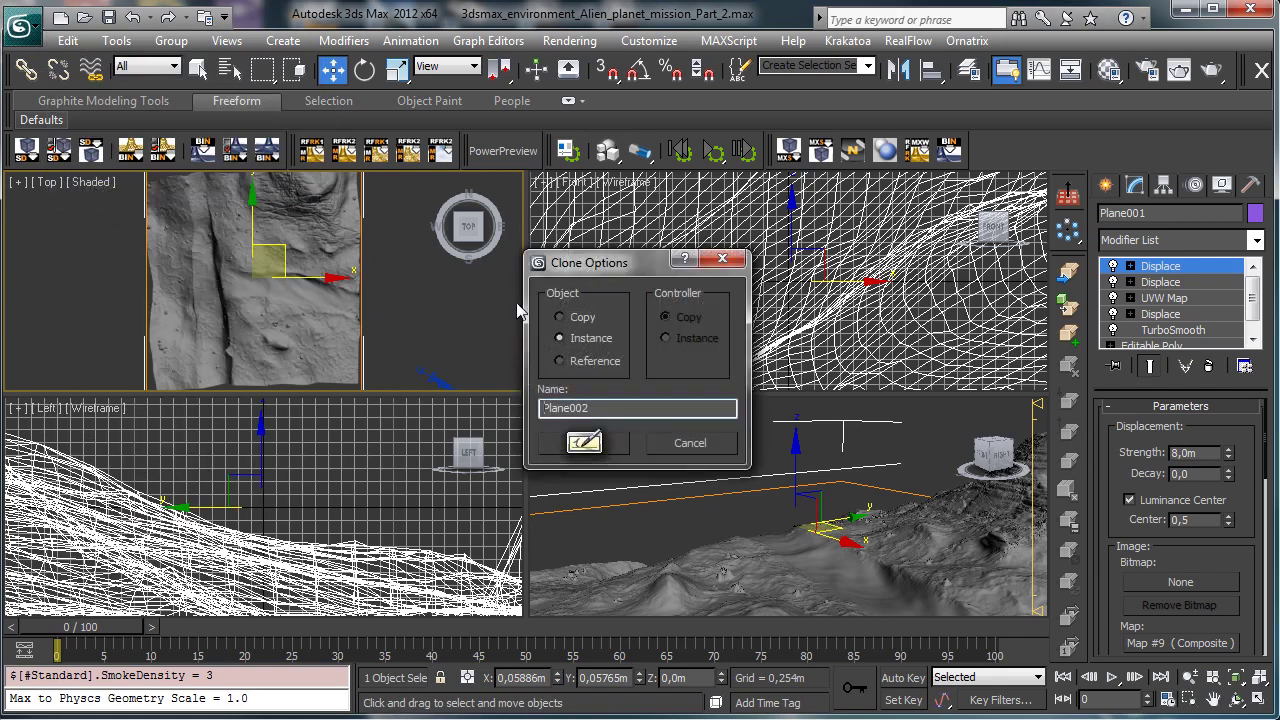
click(591, 318)
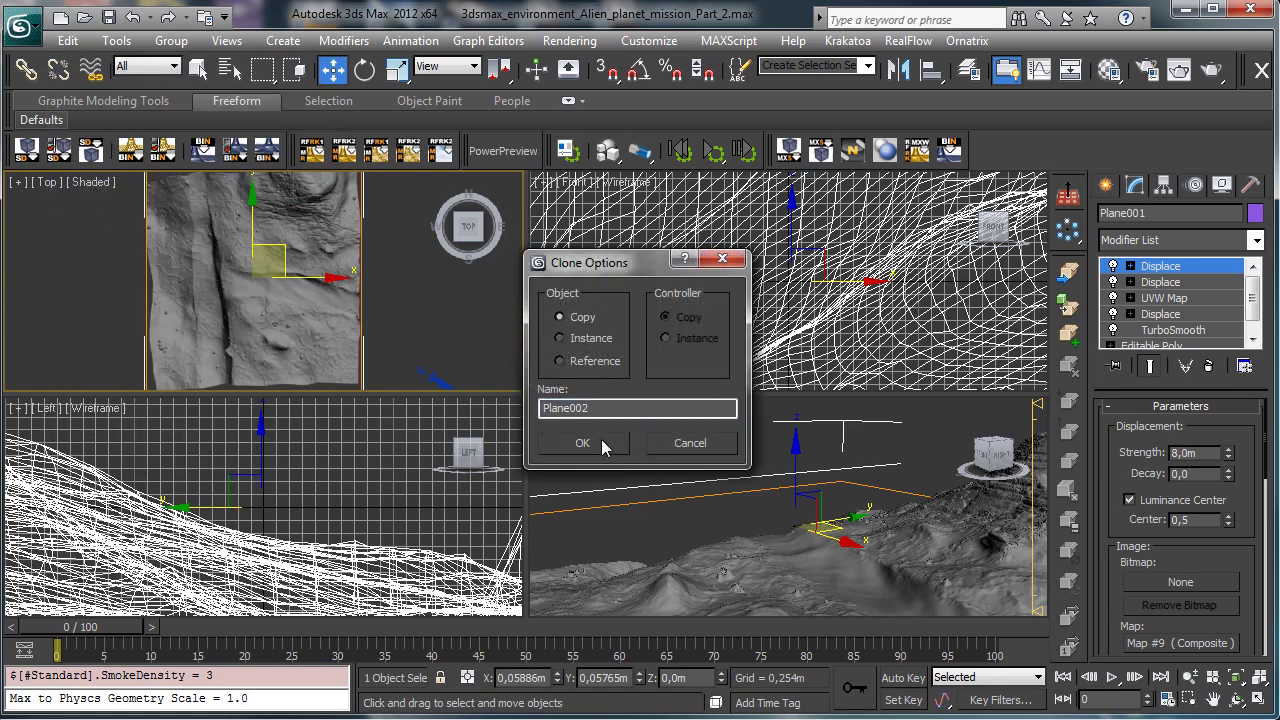
click(583, 443)
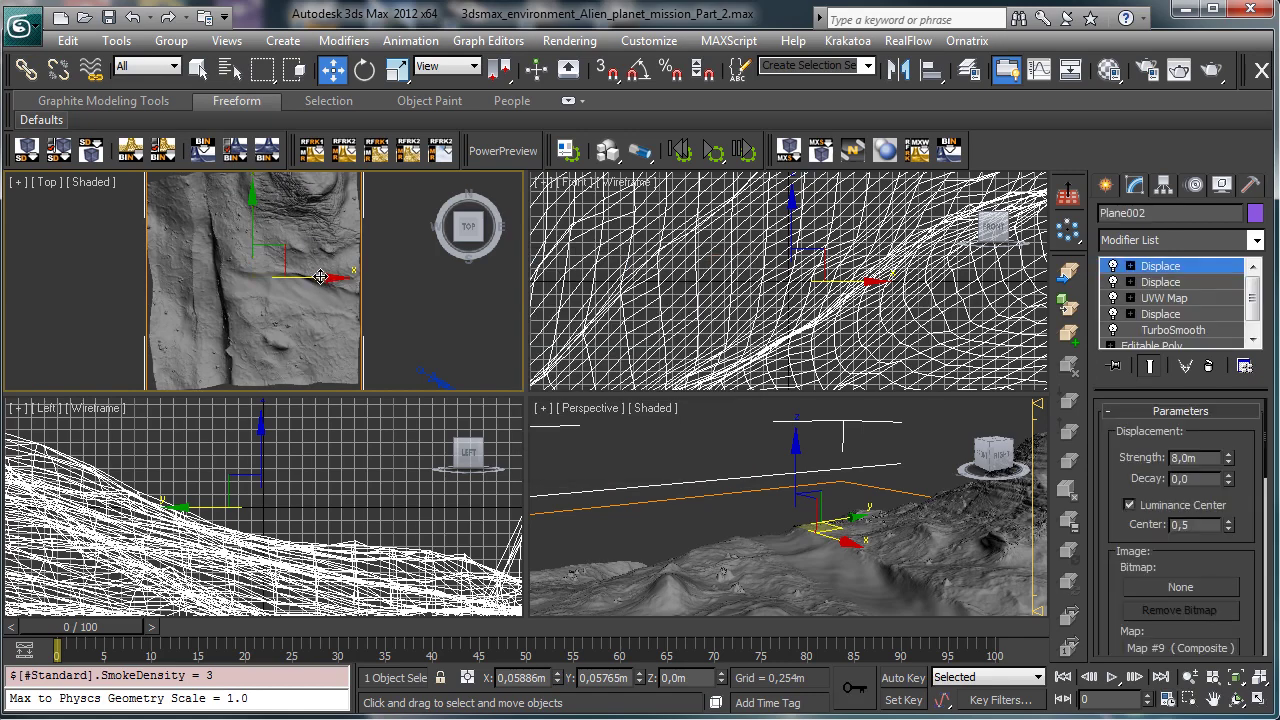
mouse_move(320, 287)
mouse_down()
mouse_move(60, 278)
mouse_move(186, 275)
mouse_up()
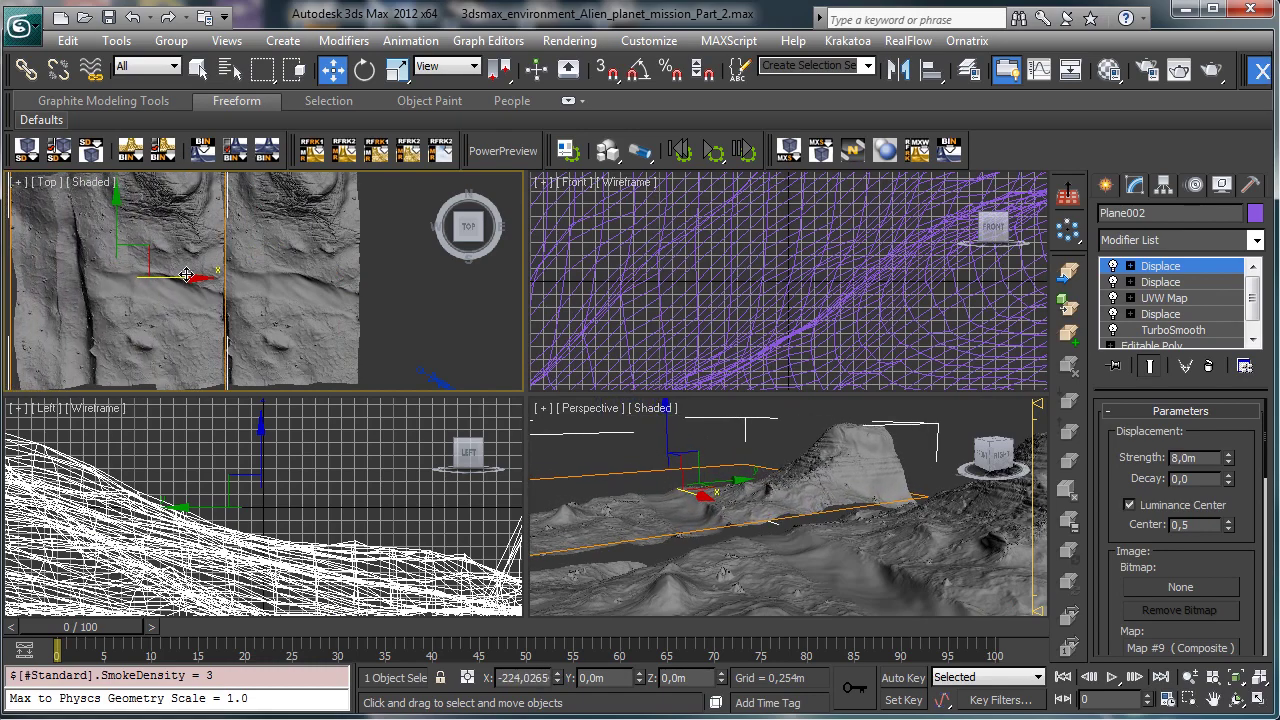
Step: Turn on angle snapping and rotate the copied terrain by -185 degrees about Z
click(365, 69)
mouse_move(181, 238)
mouse_down()
mouse_move(230, 272)
mouse_move(300, 380)
mouse_move(446, 515)
mouse_up()
key(ctrl+z)
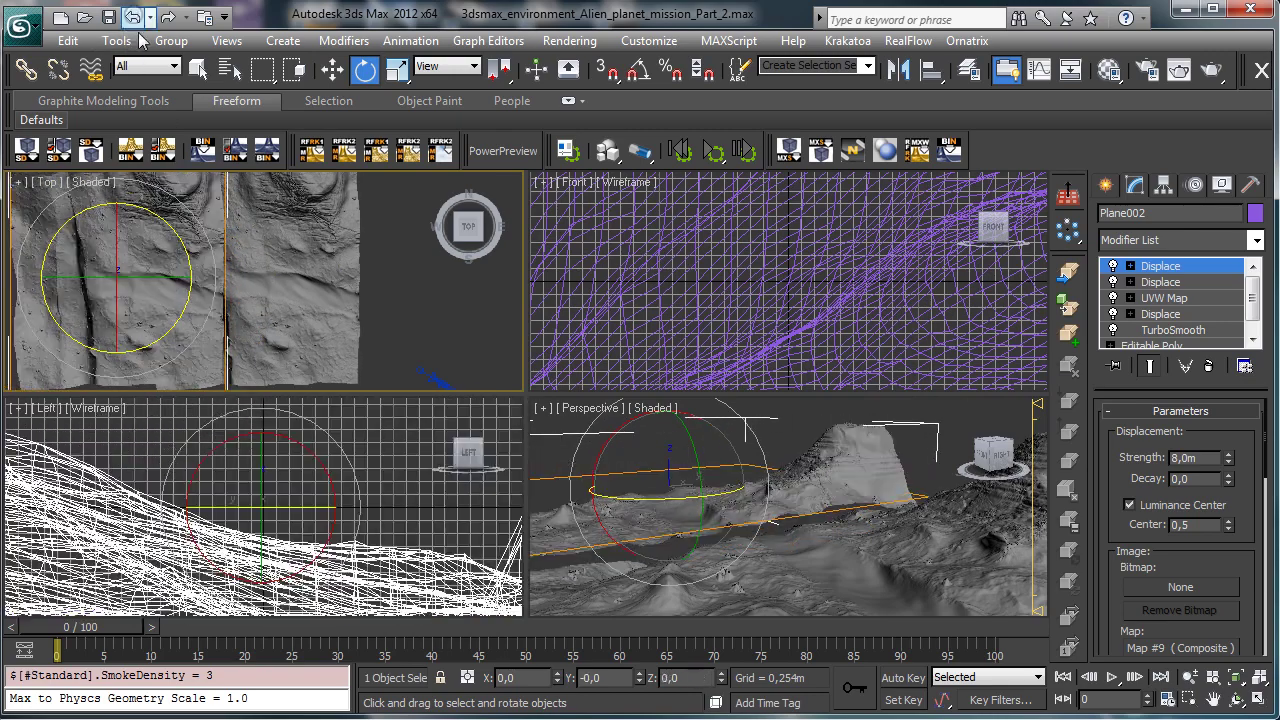
click(638, 68)
drag(178, 235, 292, 381)
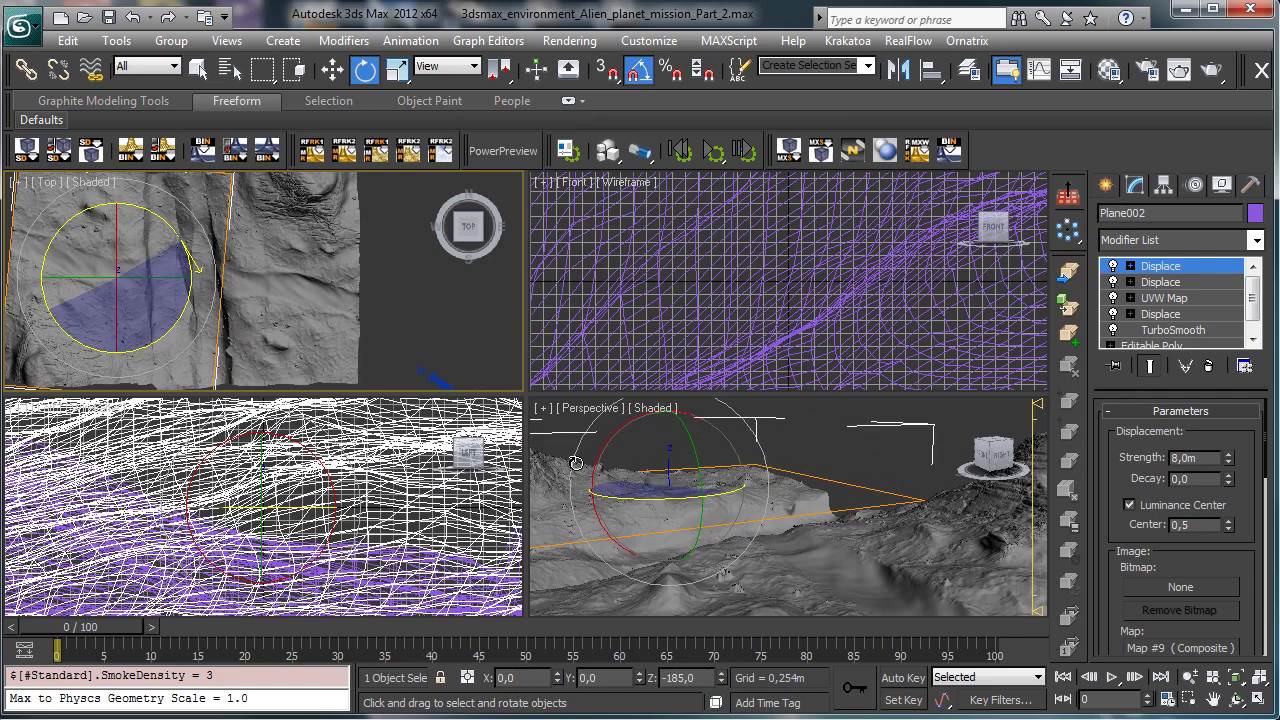
right_click(753, 557)
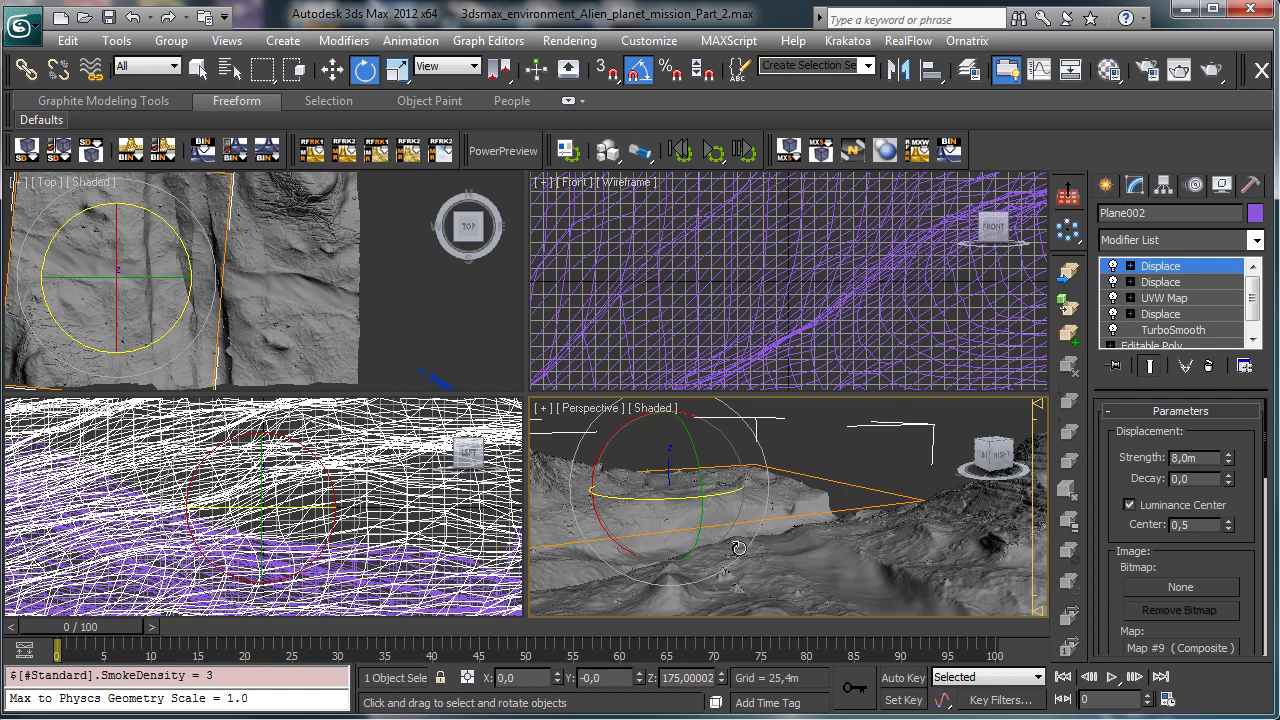
Step: Move the copied terrain farther from the original, to about -345 m in X, and maximize the Perspective view
click(332, 68)
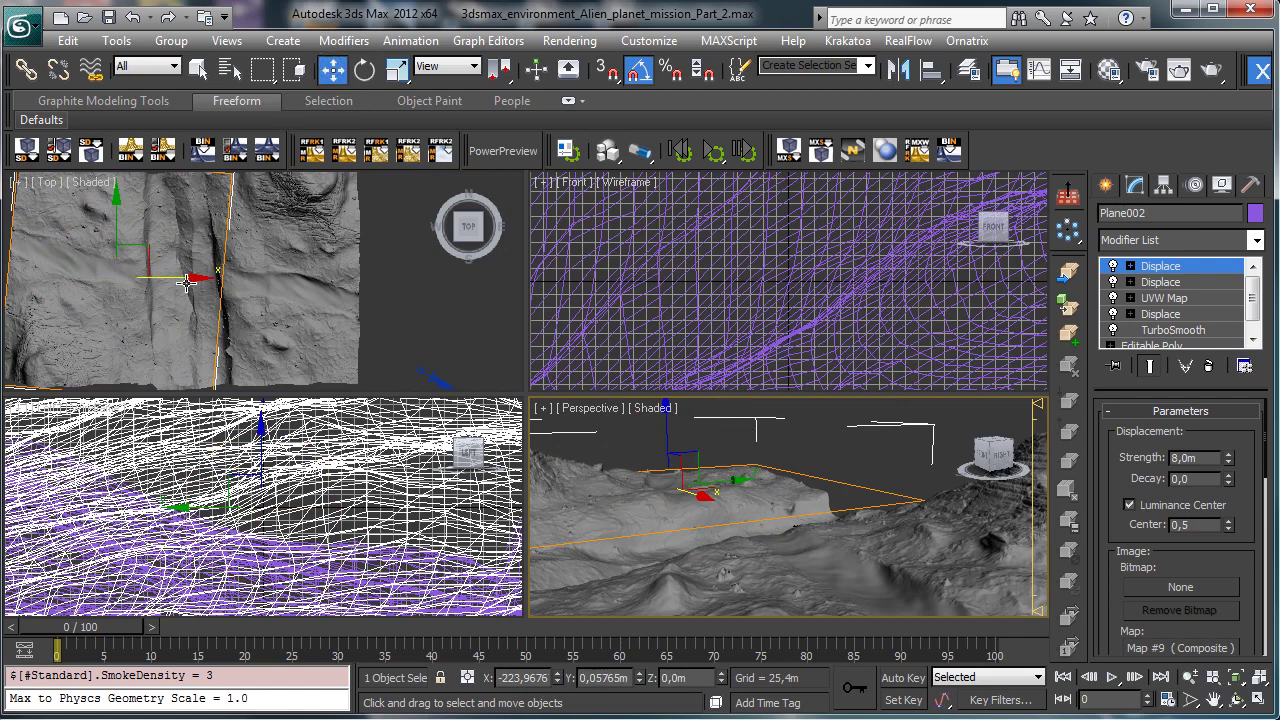
click(181, 283)
mouse_move(192, 277)
mouse_down()
mouse_move(82, 281)
mouse_move(190, 289)
mouse_up()
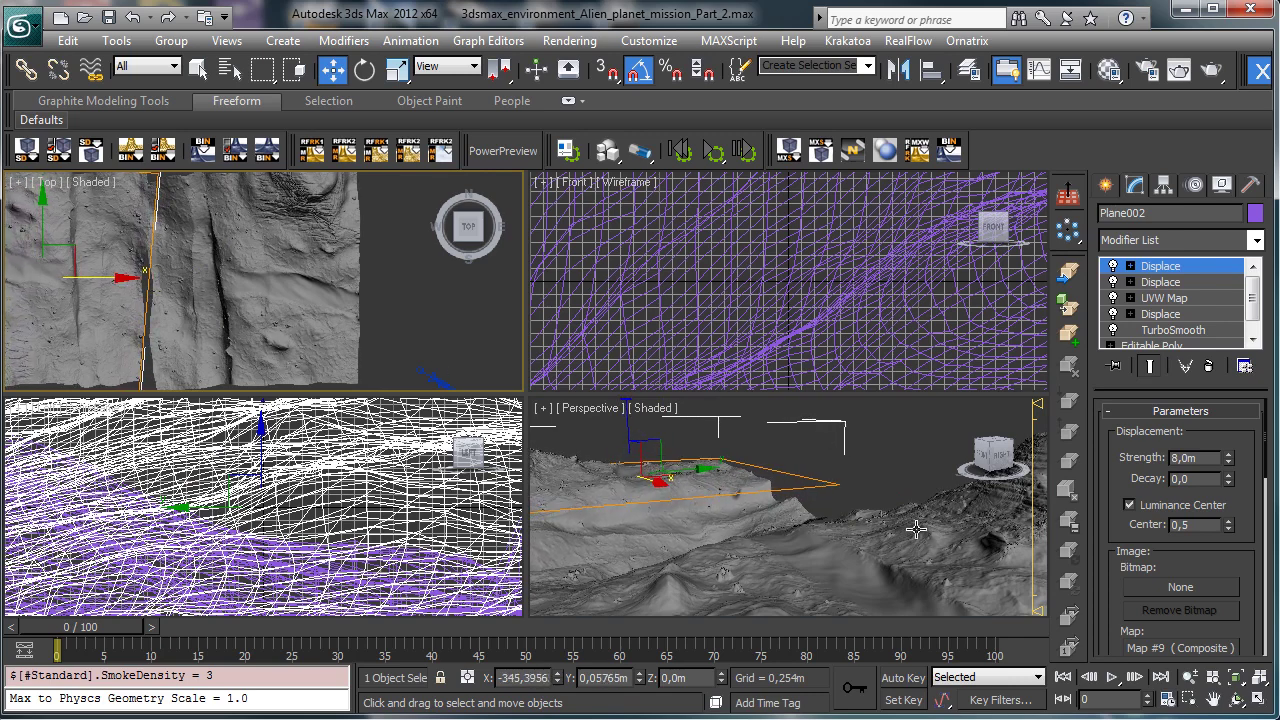
right_click(714, 447)
click(1259, 698)
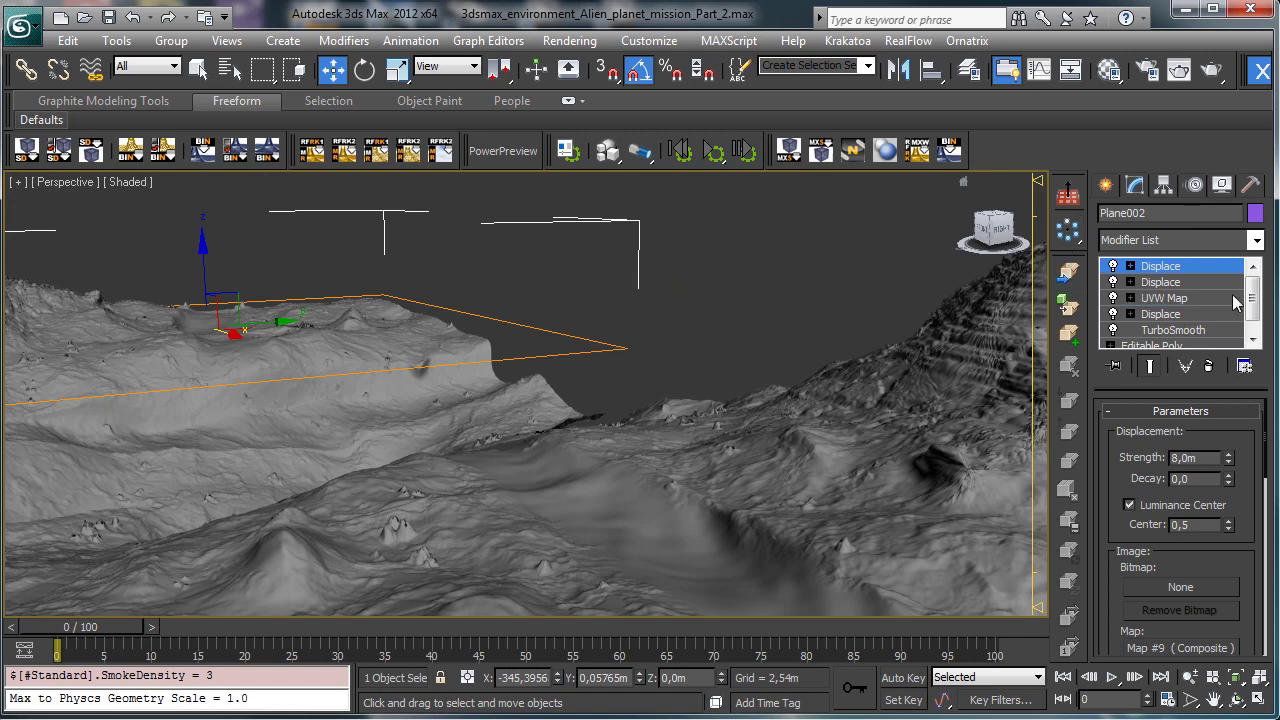
Step: Toggle the copied terrain's lowest Displace modifier off and on, and try to rotate the terrain about Z
click(1113, 314)
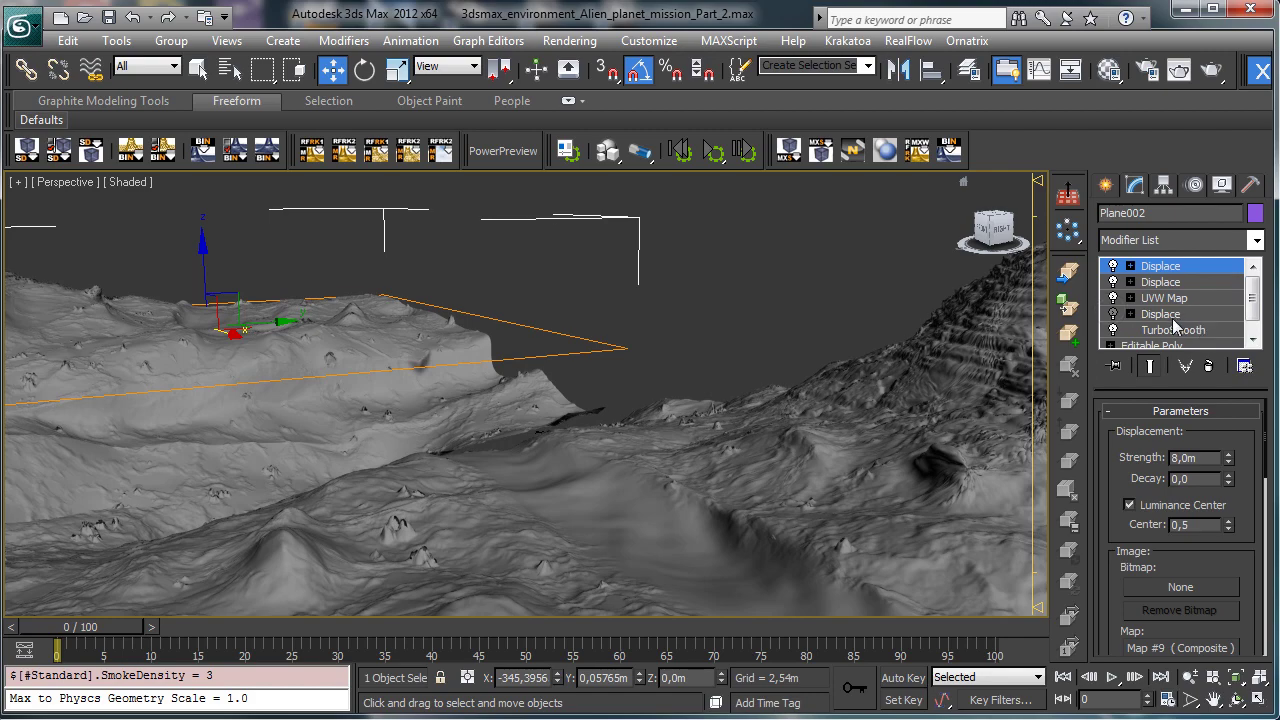
click(1162, 314)
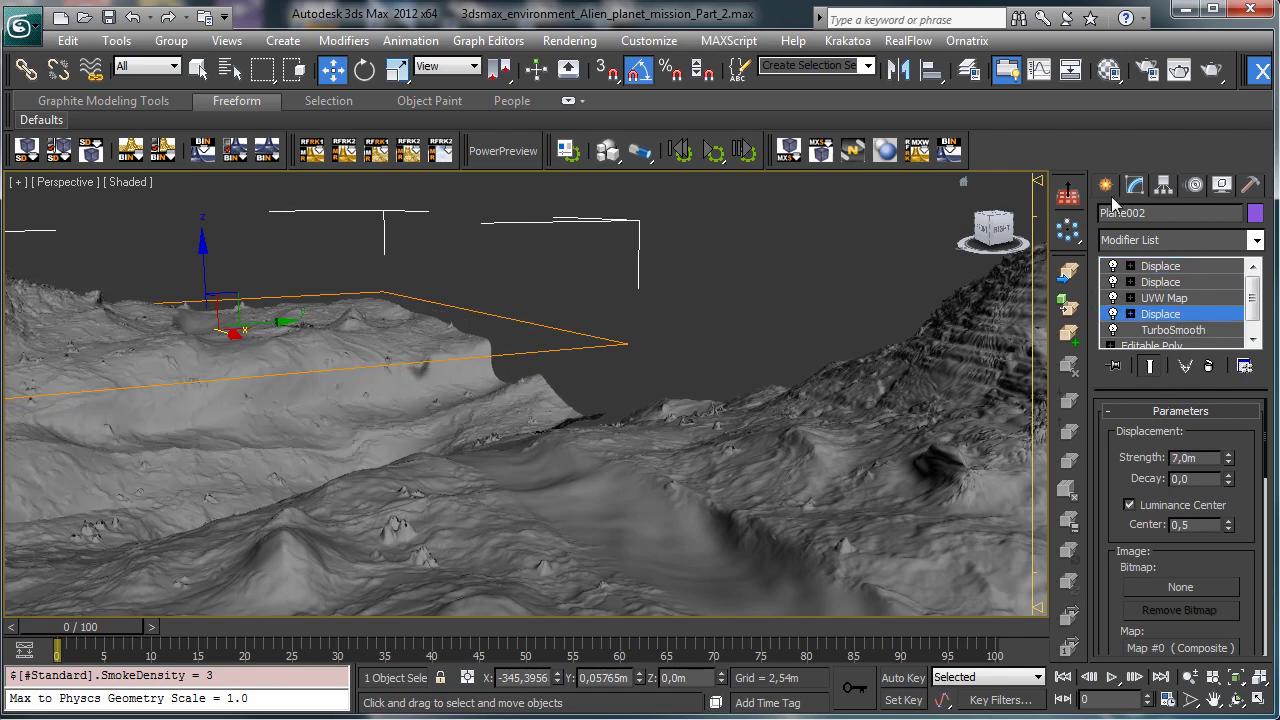
key(e)
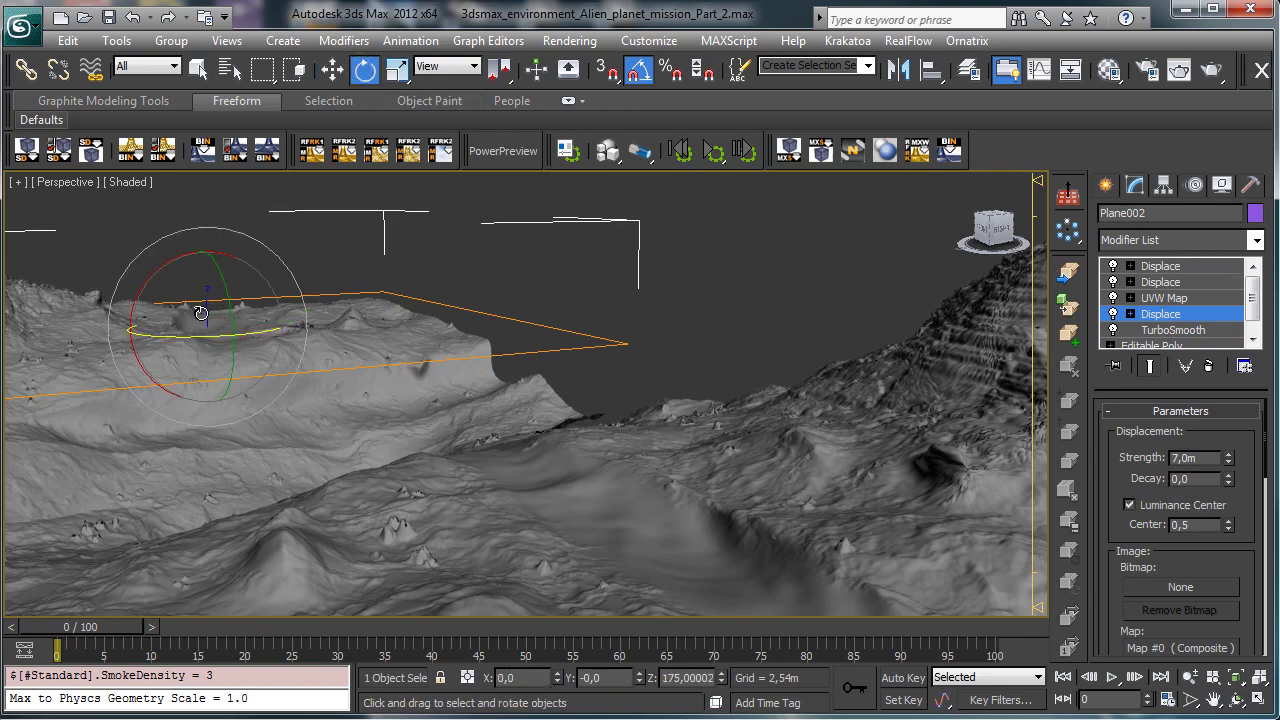
drag(191, 337, 345, 338)
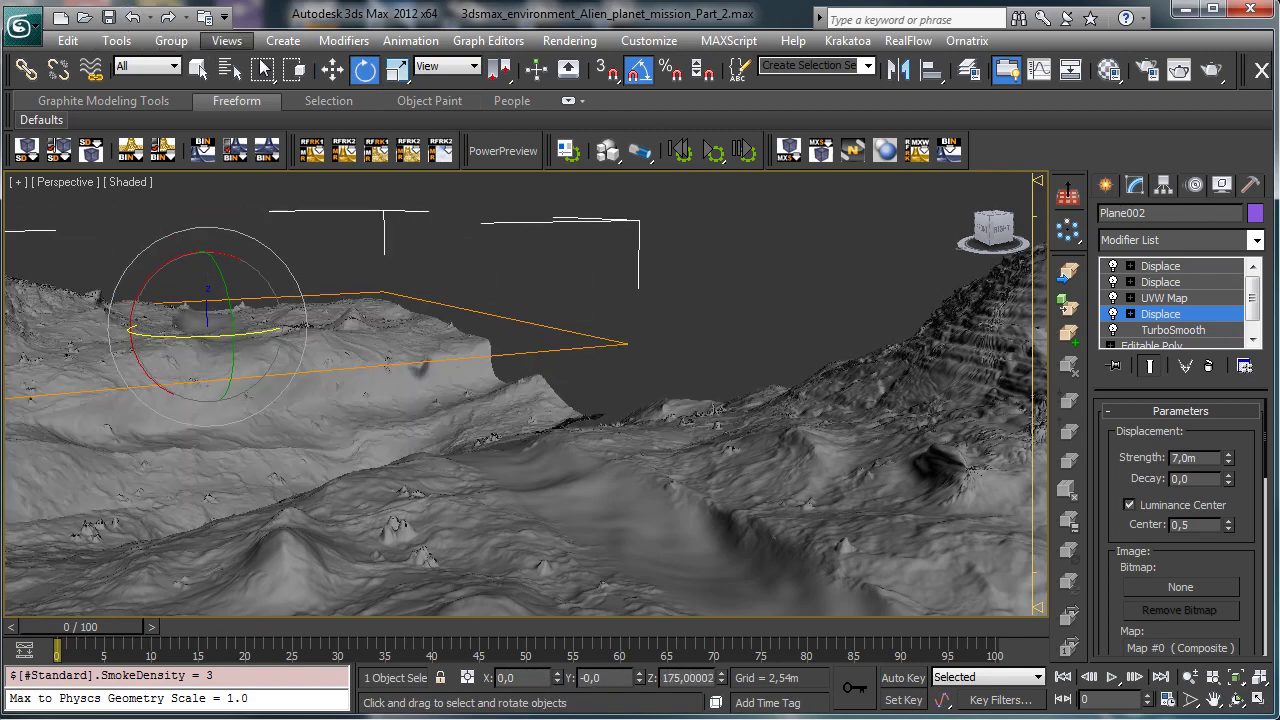
Step: Try rotating the gizmo of the copied terrain's lowest Displace modifier about Z to vary its relief
click(1130, 314)
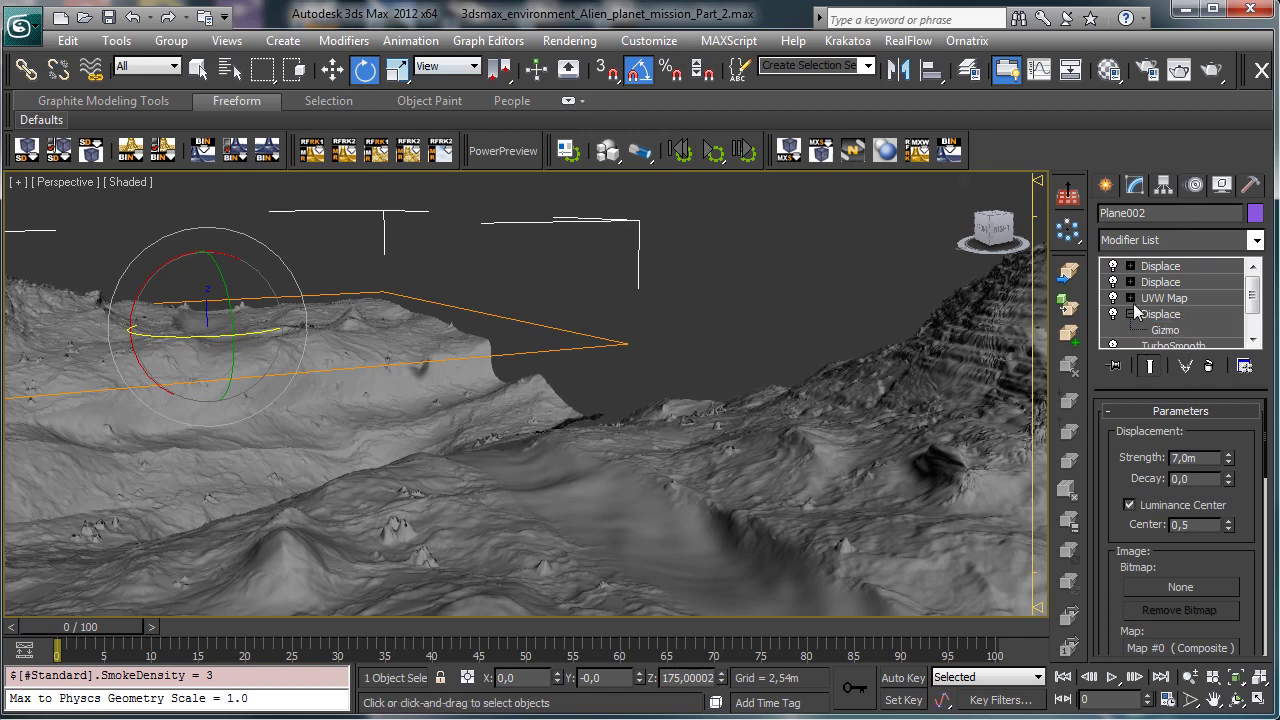
key(1)
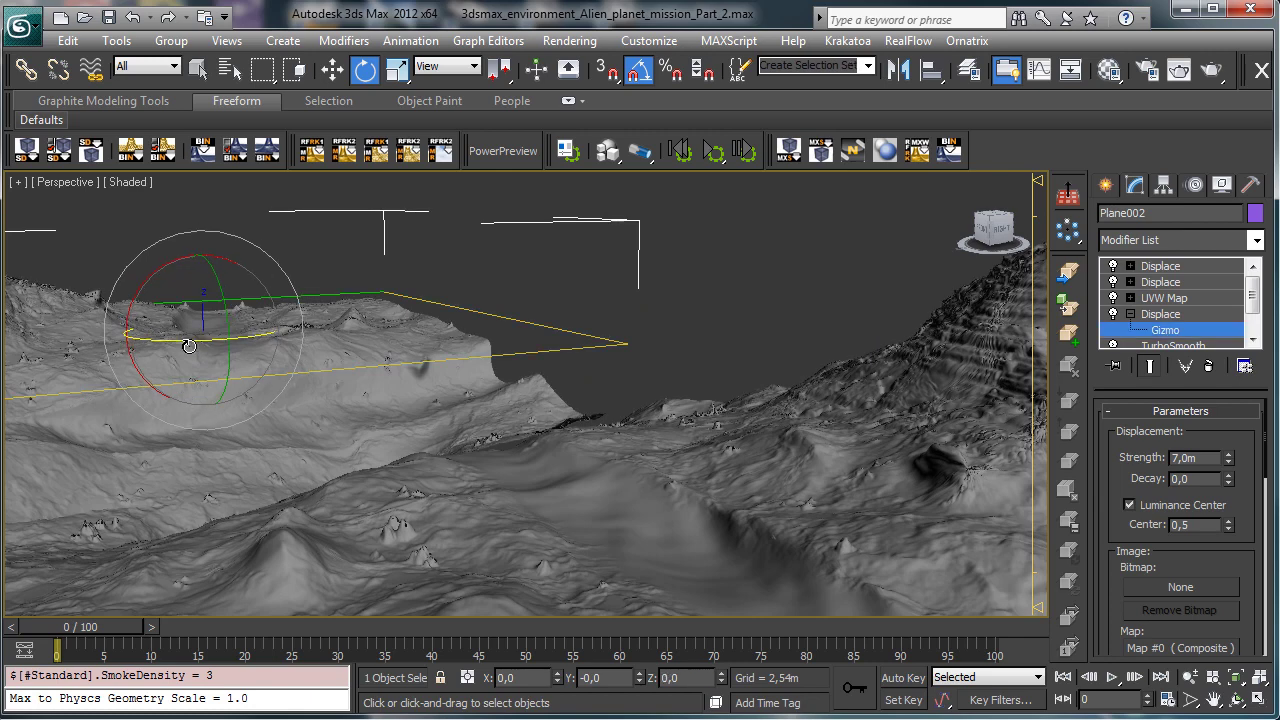
drag(193, 340, 257, 346)
drag(336, 345, 340, 346)
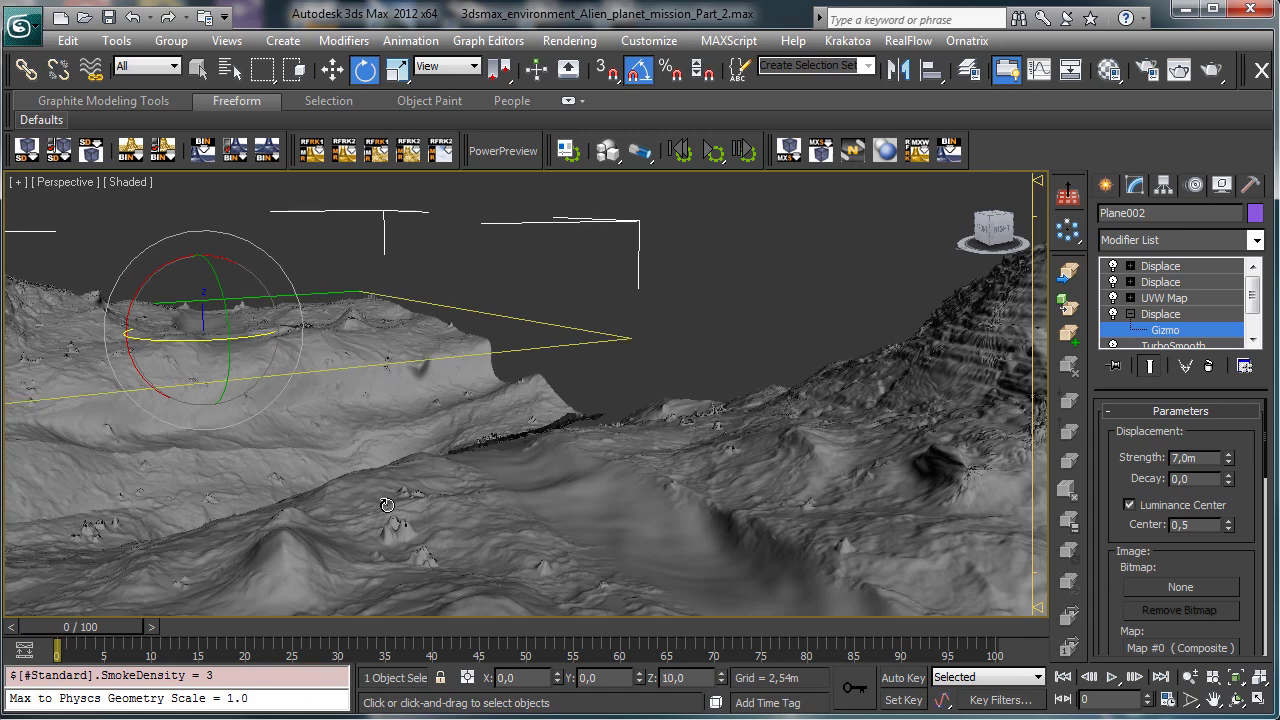
drag(397, 508, 393, 507)
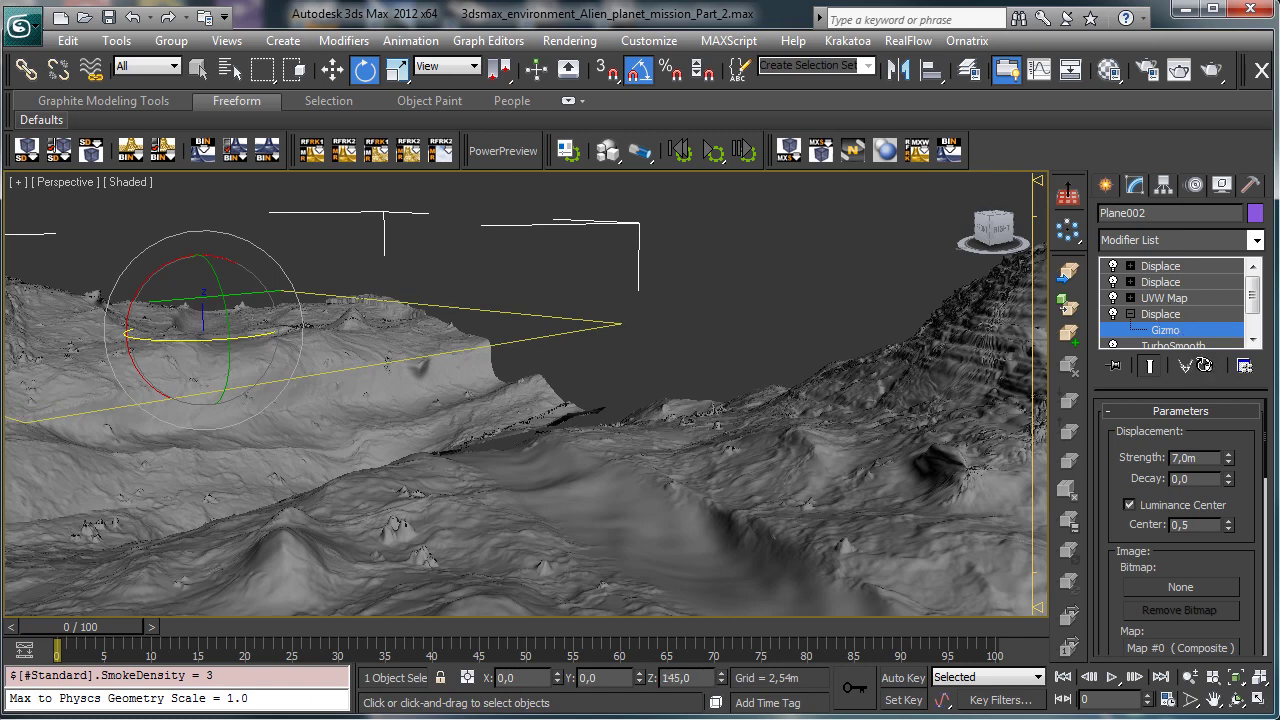
Step: Undo the Displace gizmo rotations and leave gizmo editing
key(ctrl+z)
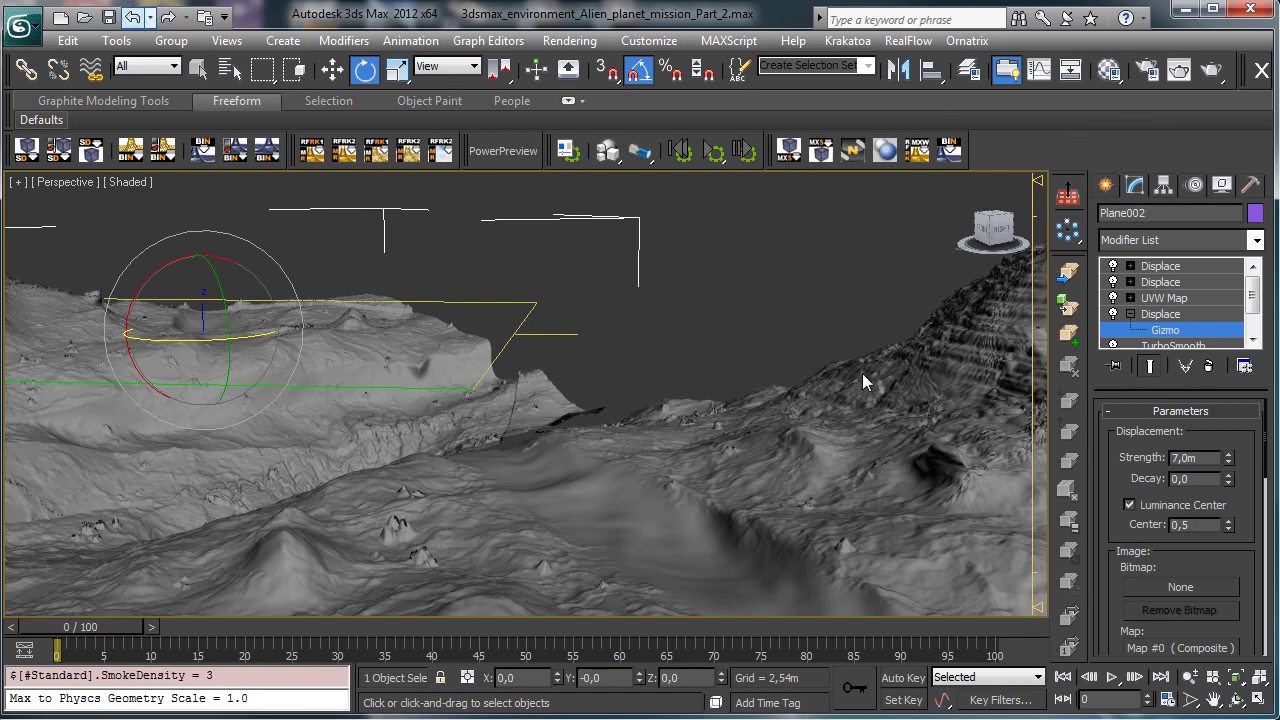
key(ctrl+z)
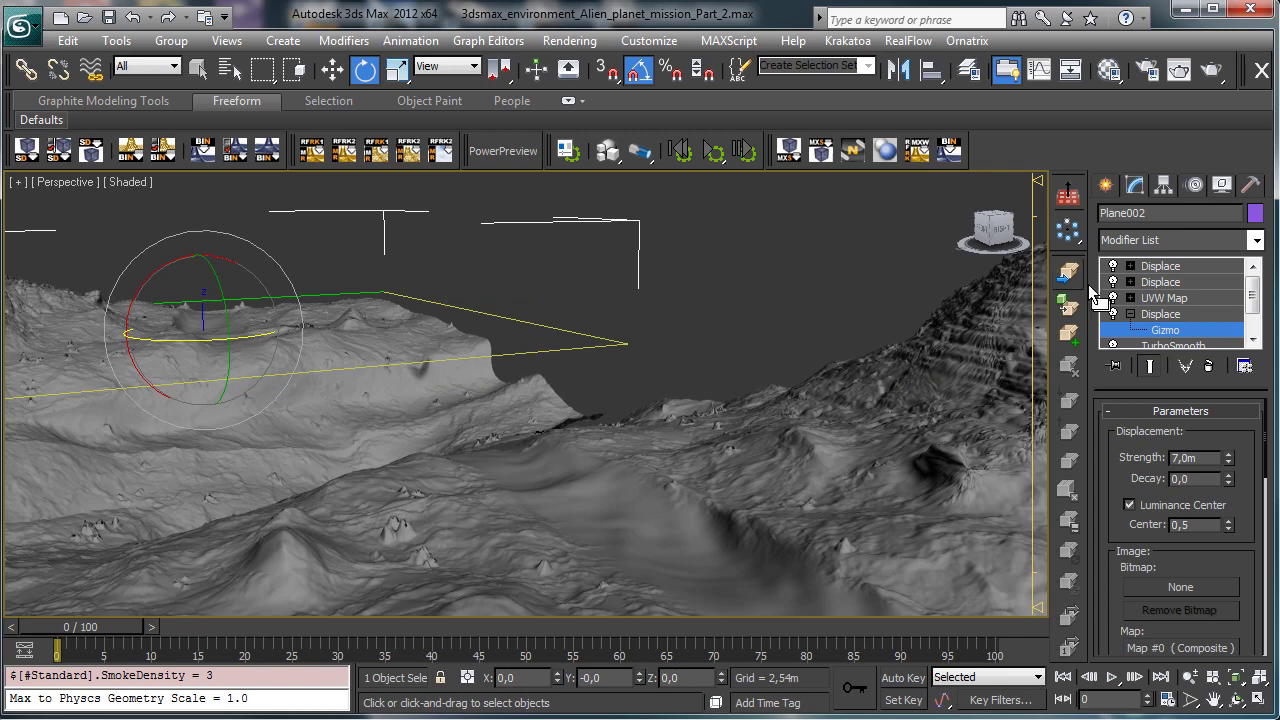
click(1163, 331)
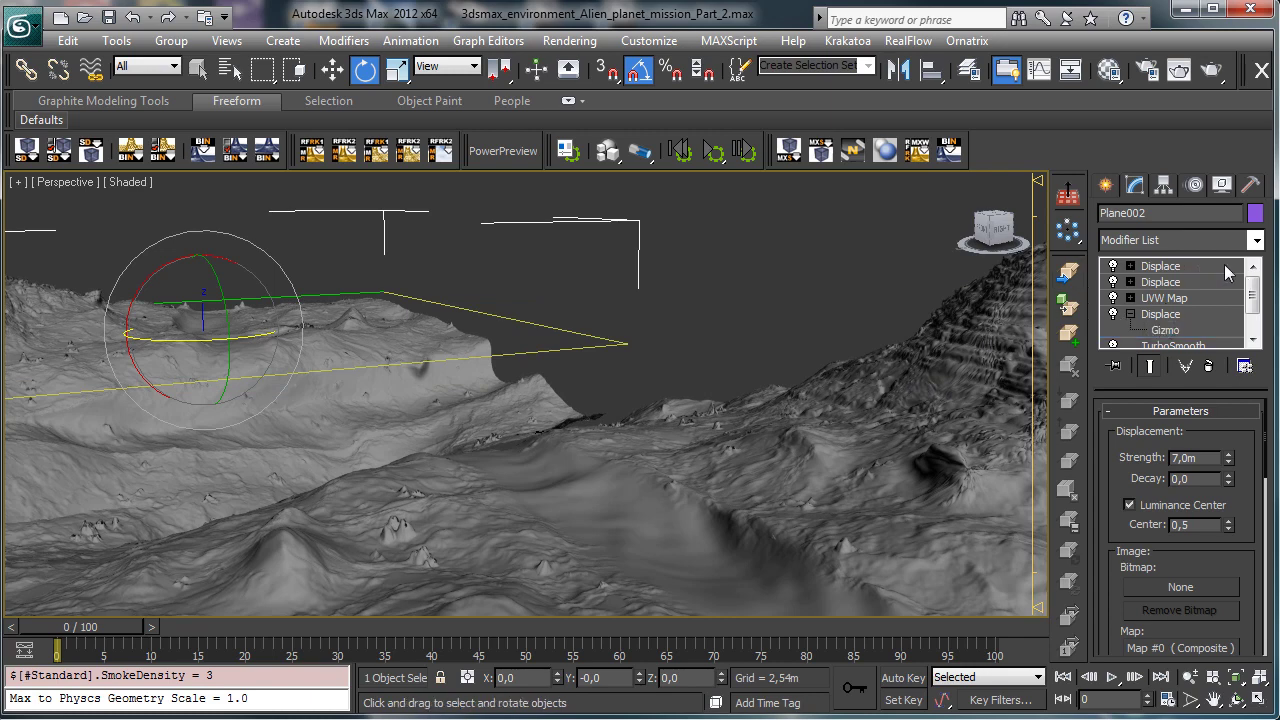
Step: Disable the Displace and UVW Map modifiers on the copied terrain to expose its smooth base shape
click(1217, 265)
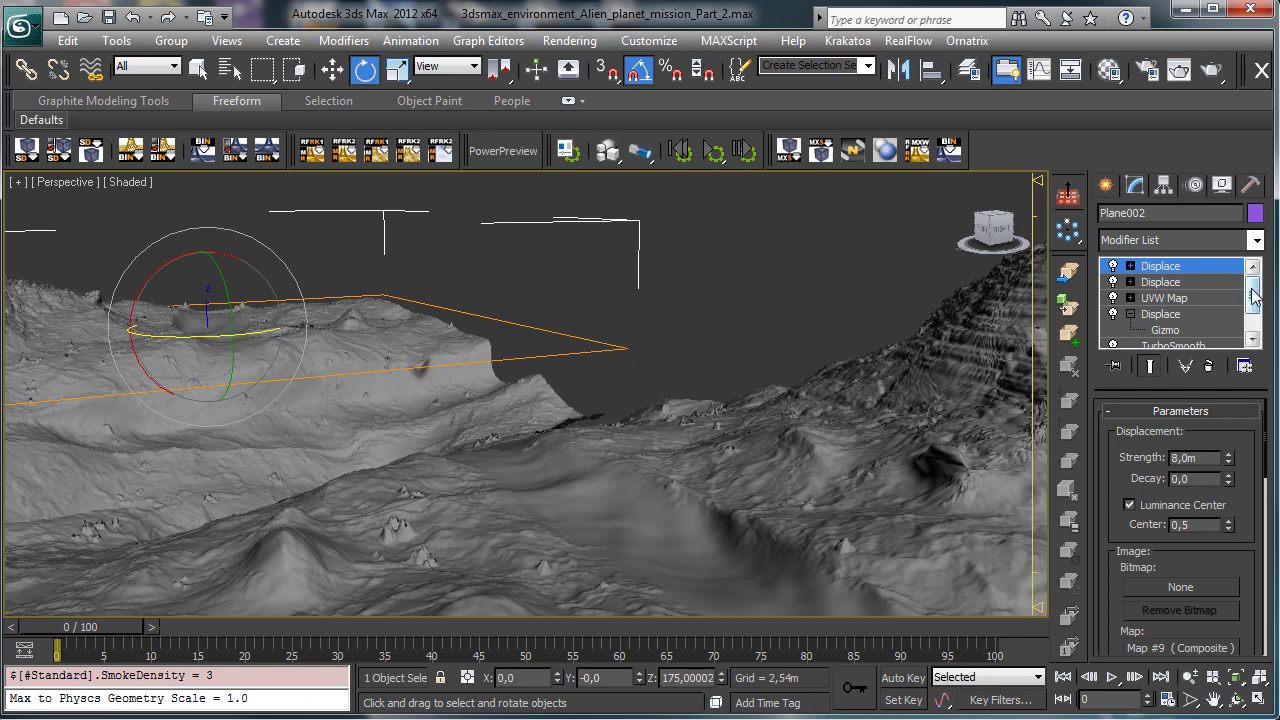
scroll(1255, 295, down, 2)
scroll(1250, 290, up, 2)
click(1113, 298)
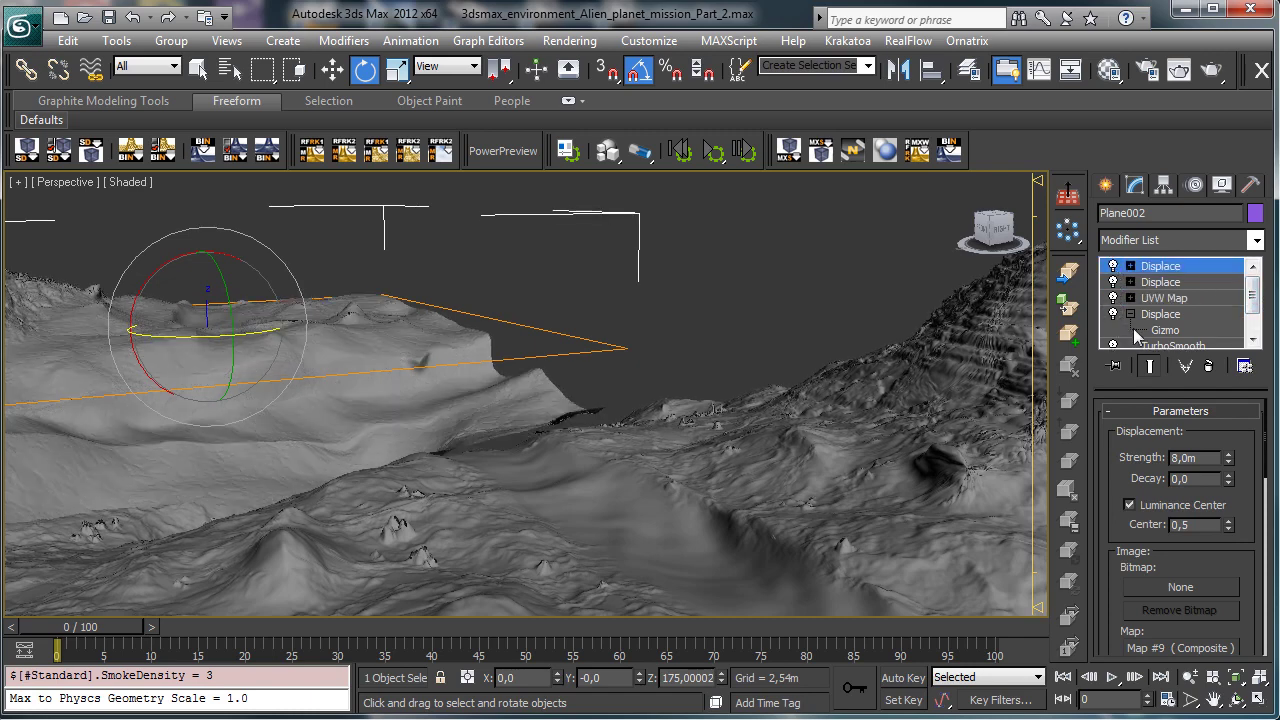
scroll(1258, 305, down, 2)
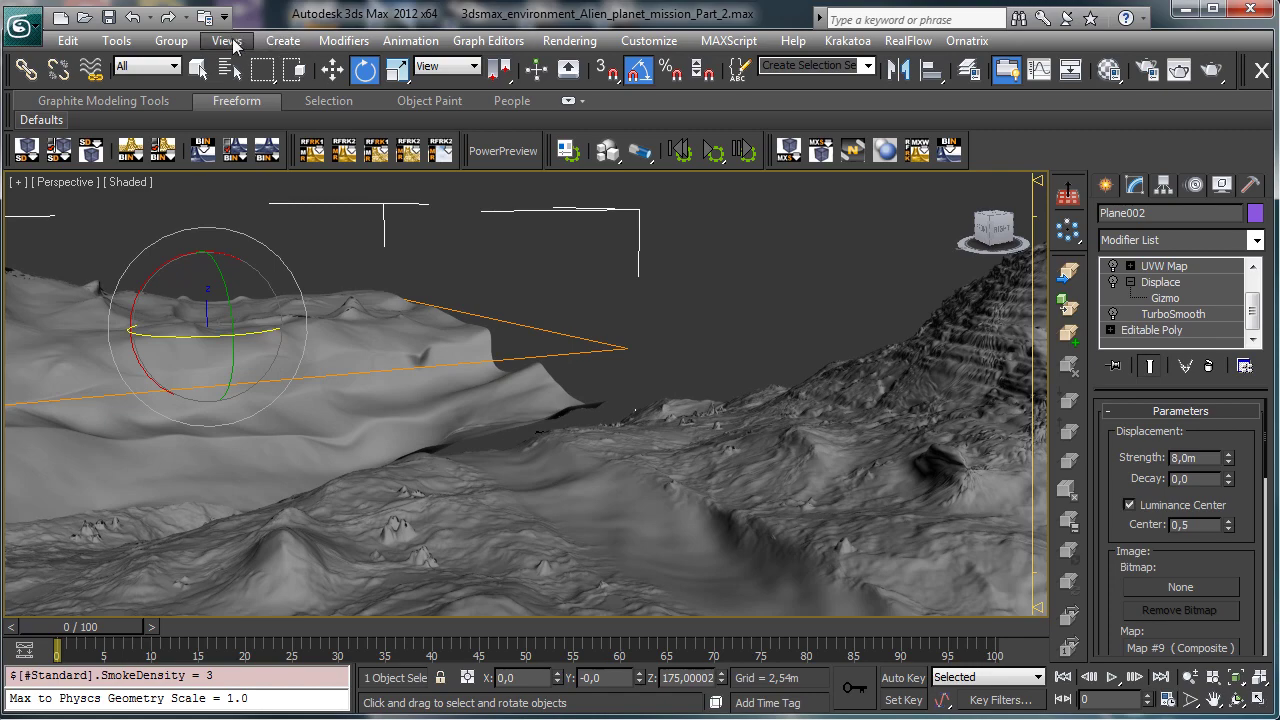
Step: Create a target camera from the current view, and return to Perspective with the copied terrain selected
click(232, 41)
click(386, 297)
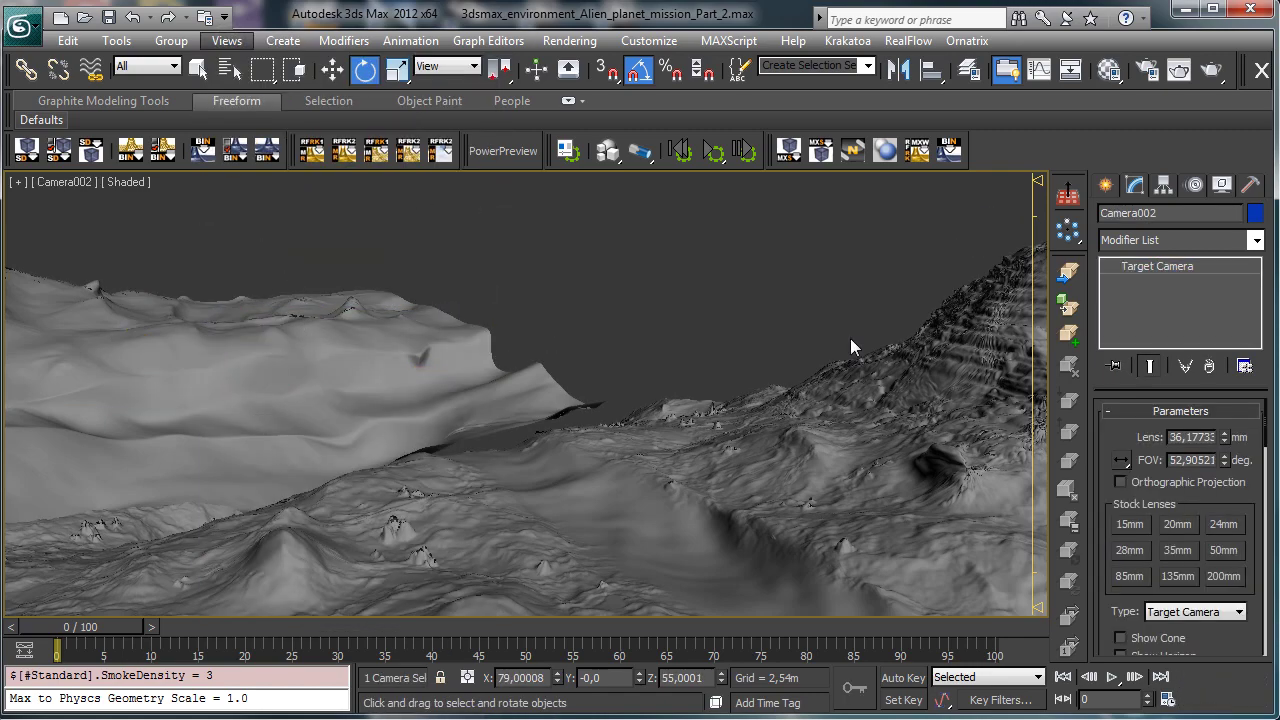
click(369, 341)
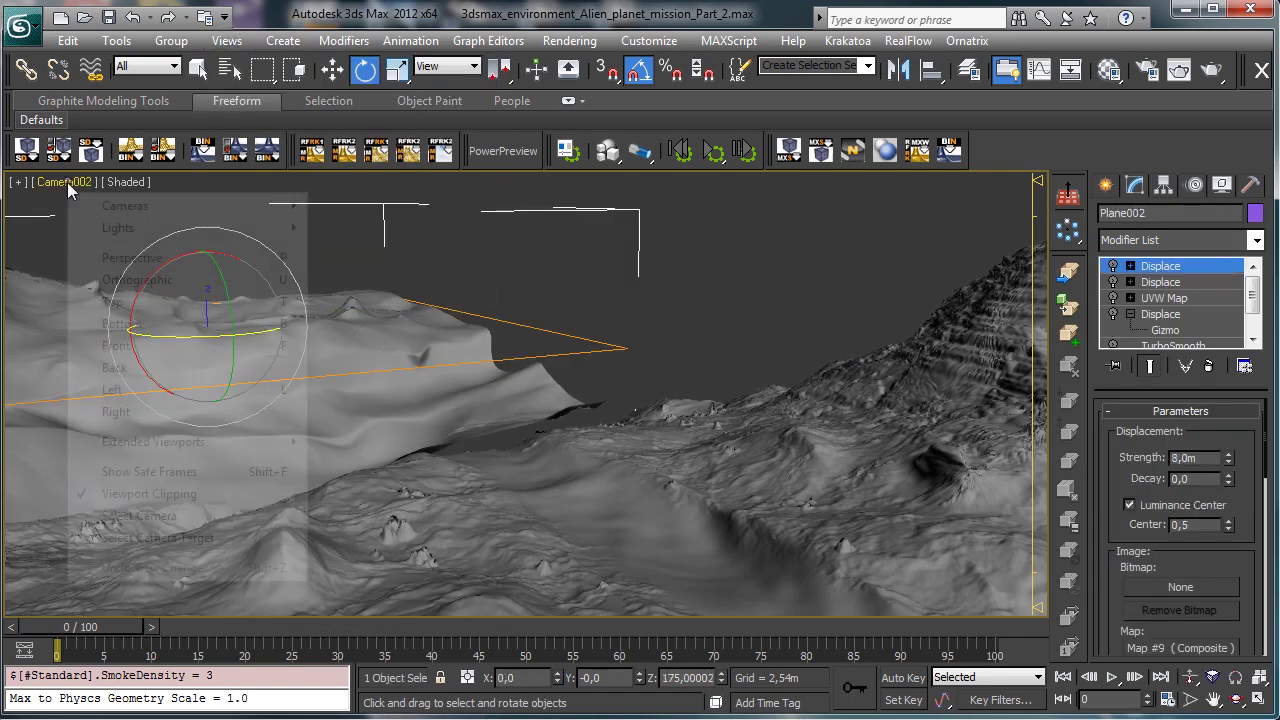
click(66, 182)
click(135, 257)
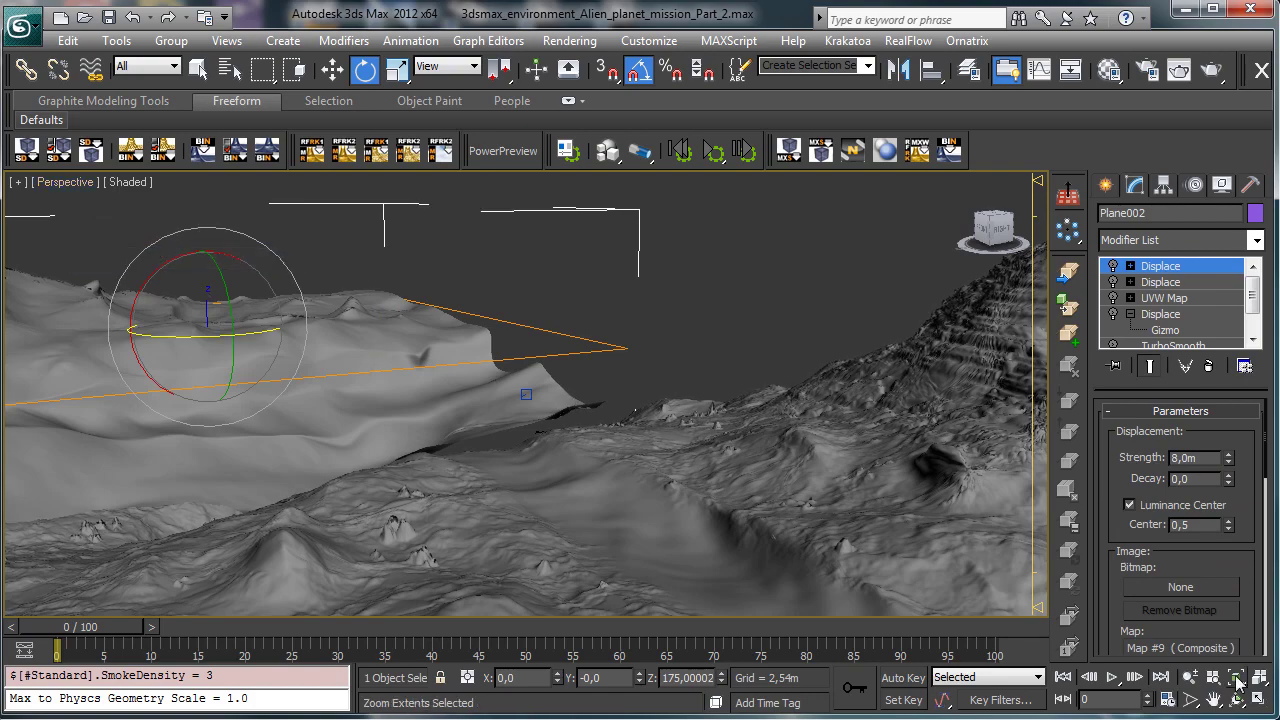
Step: Frame the copied terrain and delete its three Displace modifiers and the UVW Map above TurboSmooth
click(1236, 678)
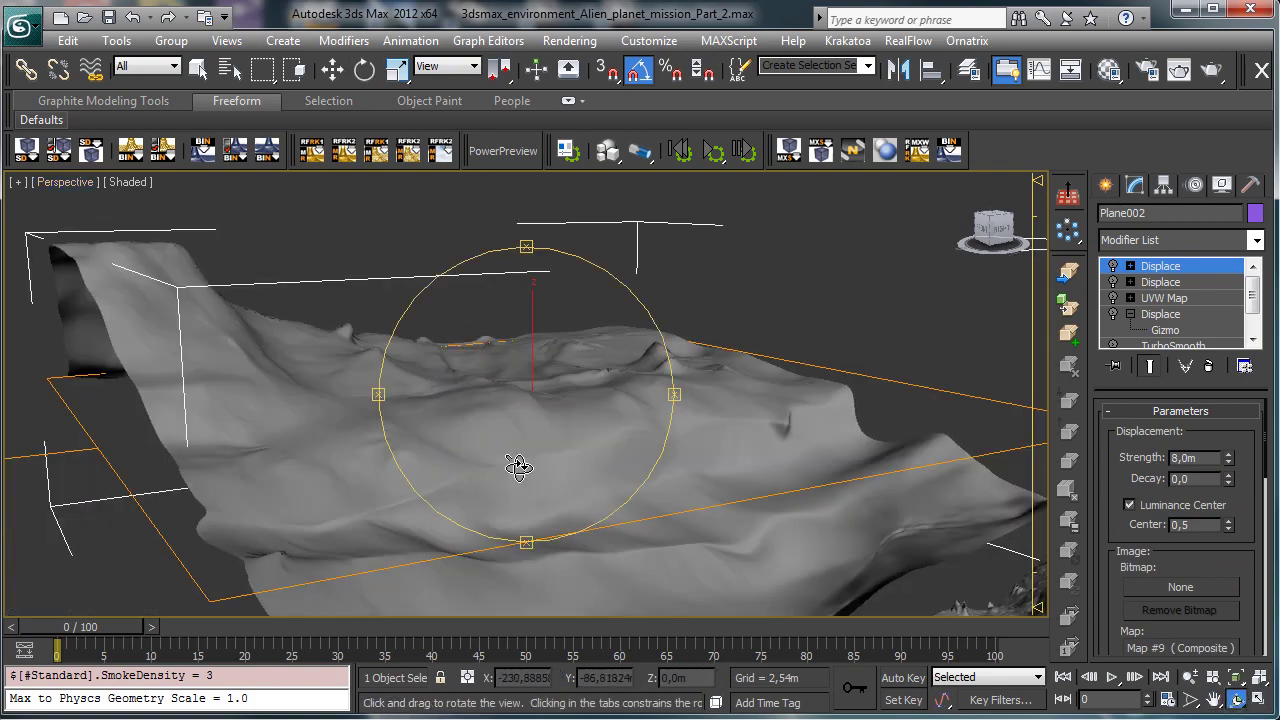
drag(517, 463, 646, 437)
click(1213, 700)
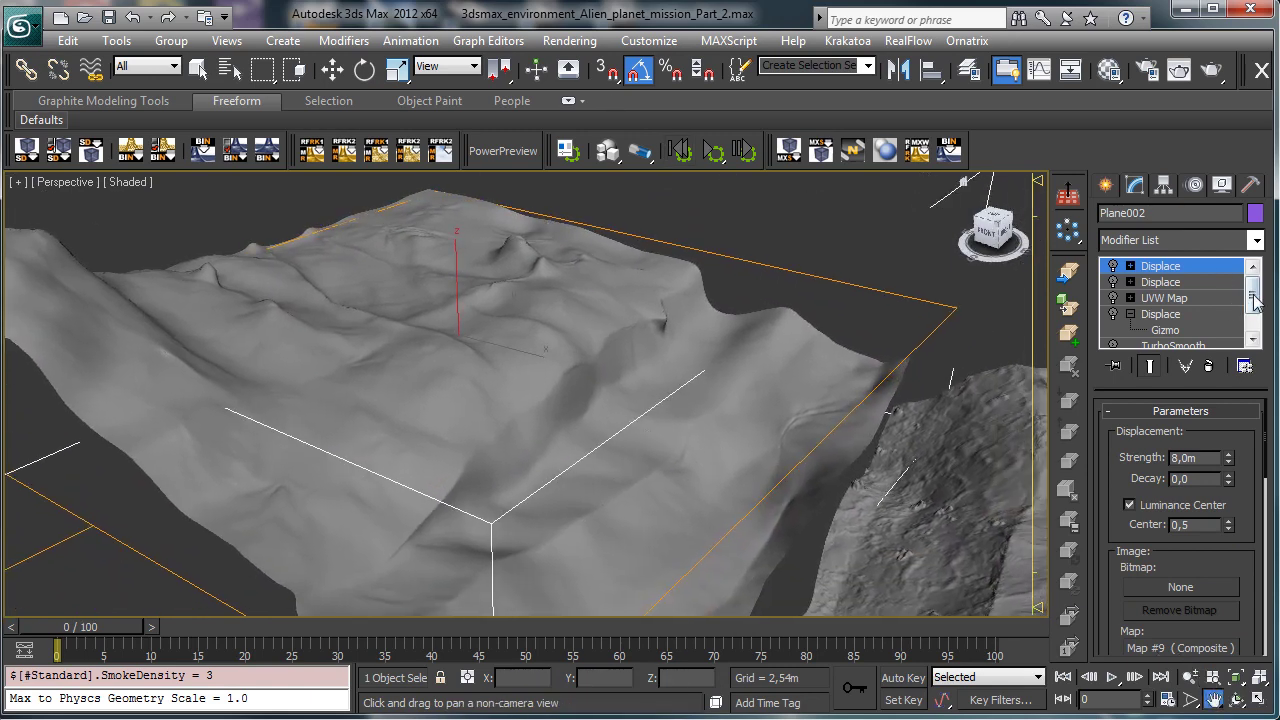
drag(1253, 296, 1260, 315)
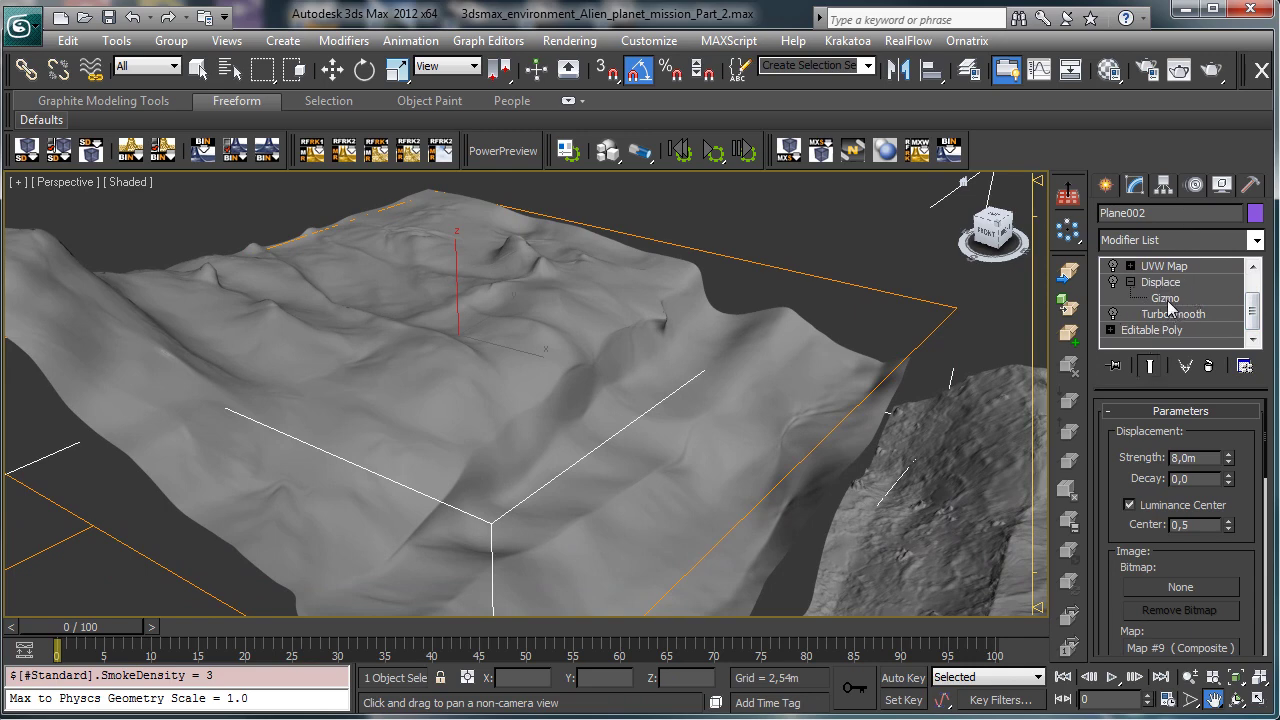
drag(1253, 313, 1253, 292)
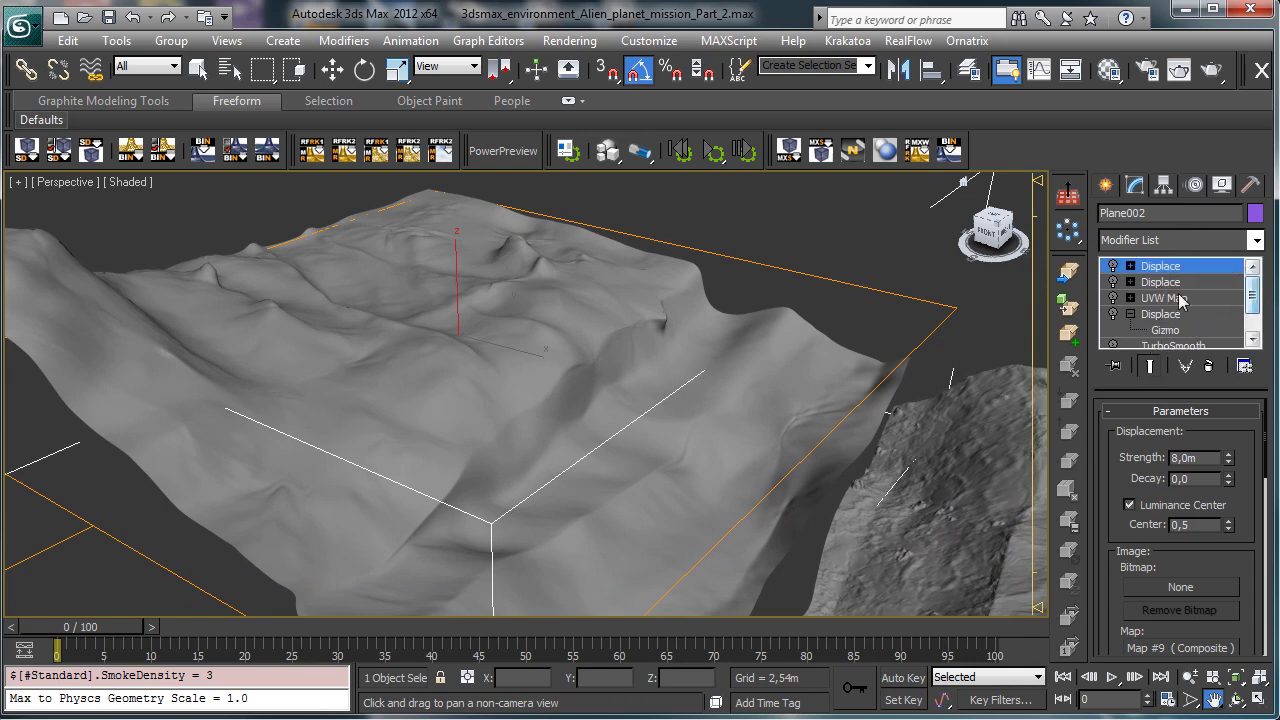
click(1208, 367)
click(1208, 367)
click(1208, 367)
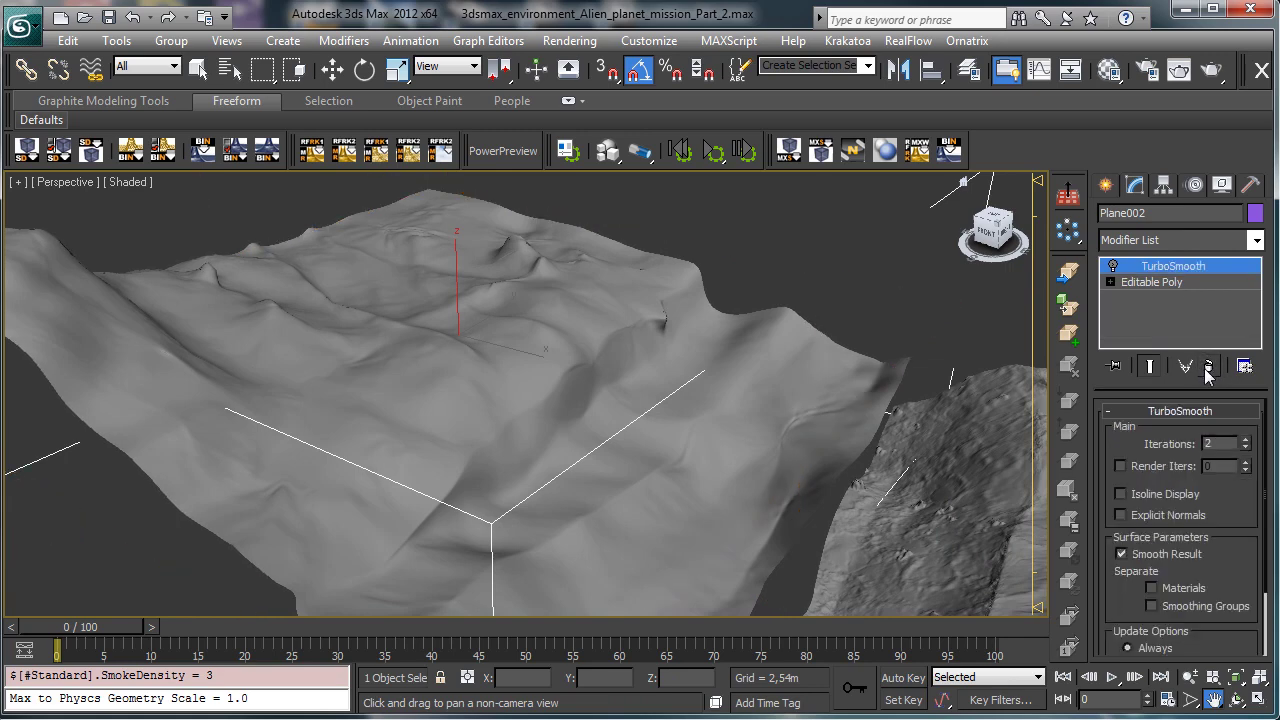
Step: Delete TurboSmooth from the copied terrain and reshape its hills with Freeform Shift strokes in the Perspective view
click(1208, 367)
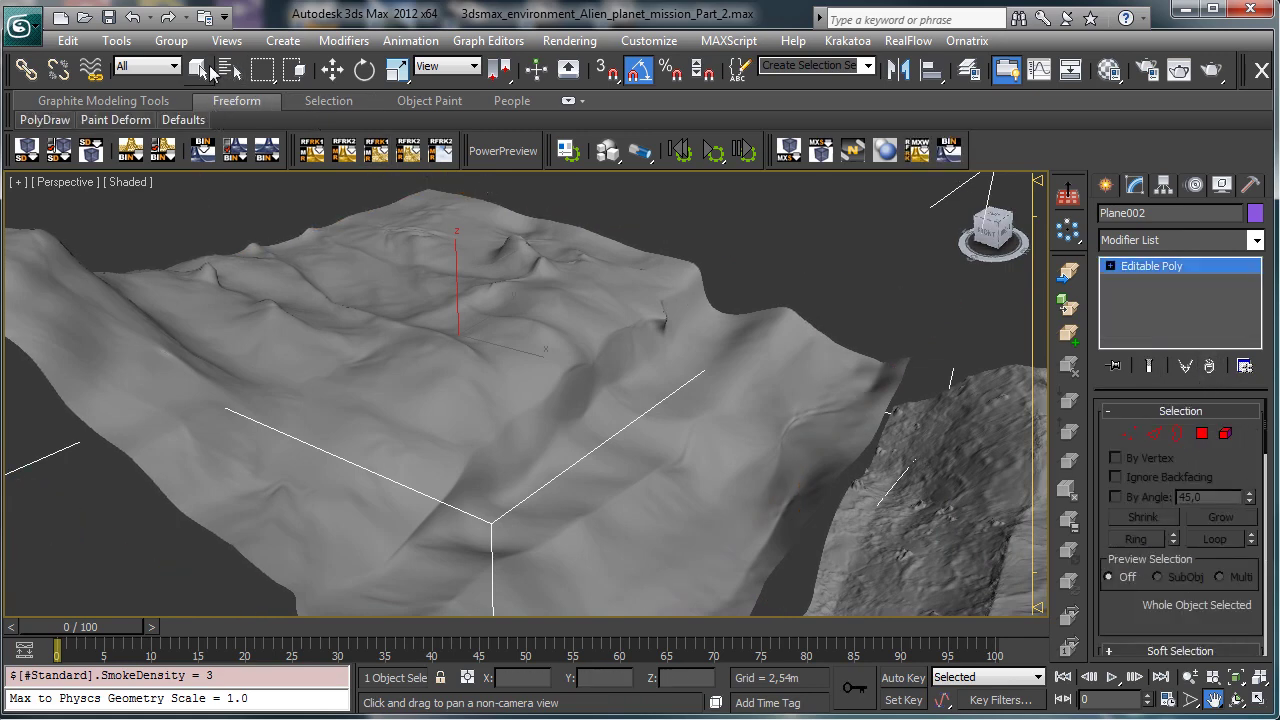
click(209, 67)
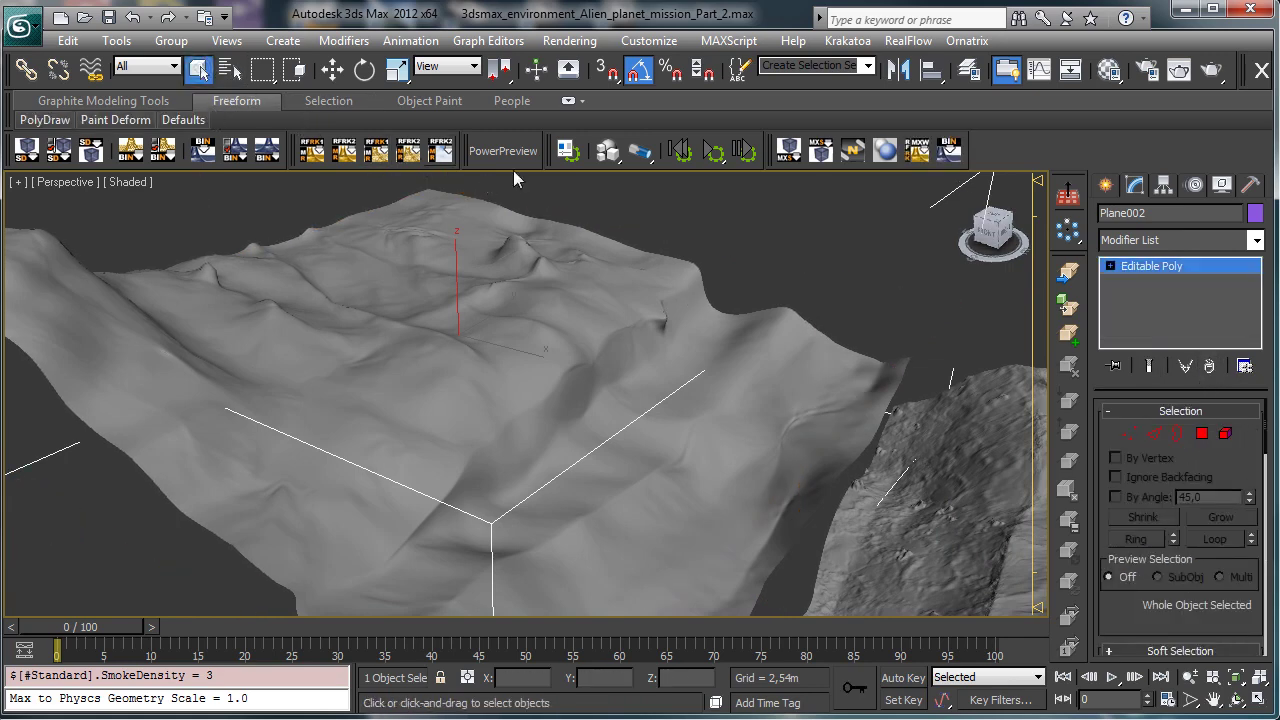
click(568, 100)
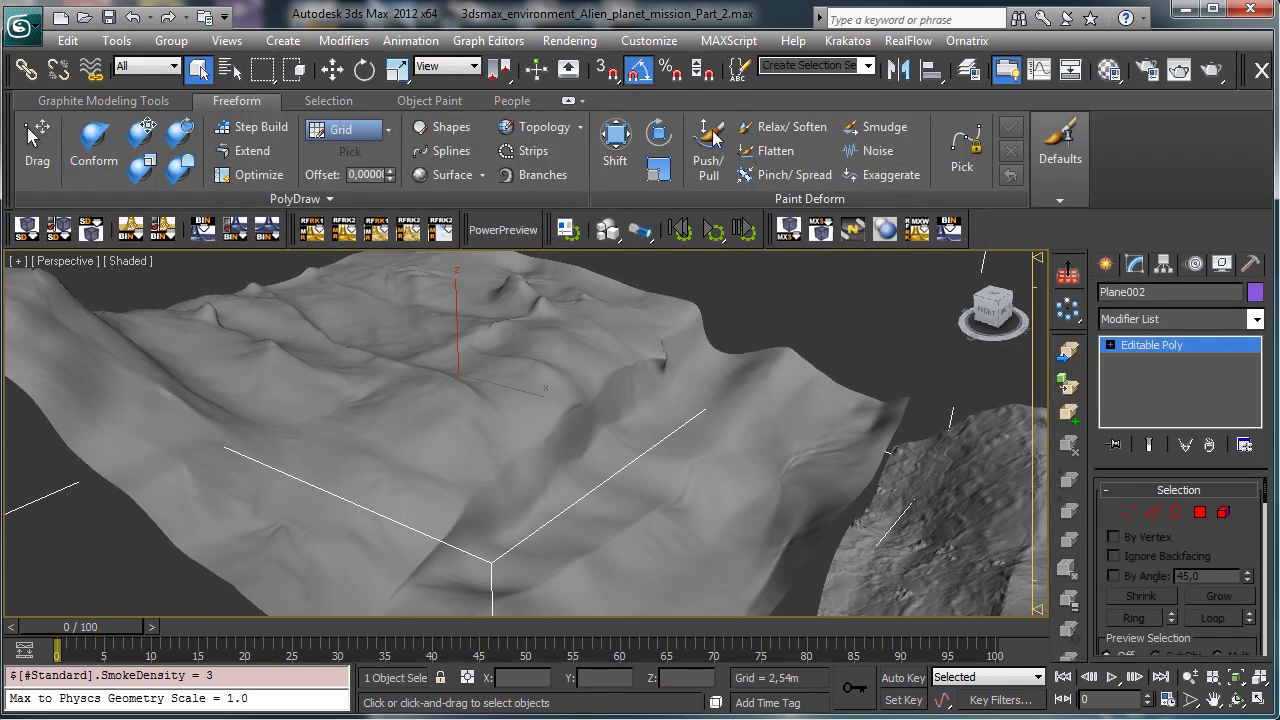
click(615, 145)
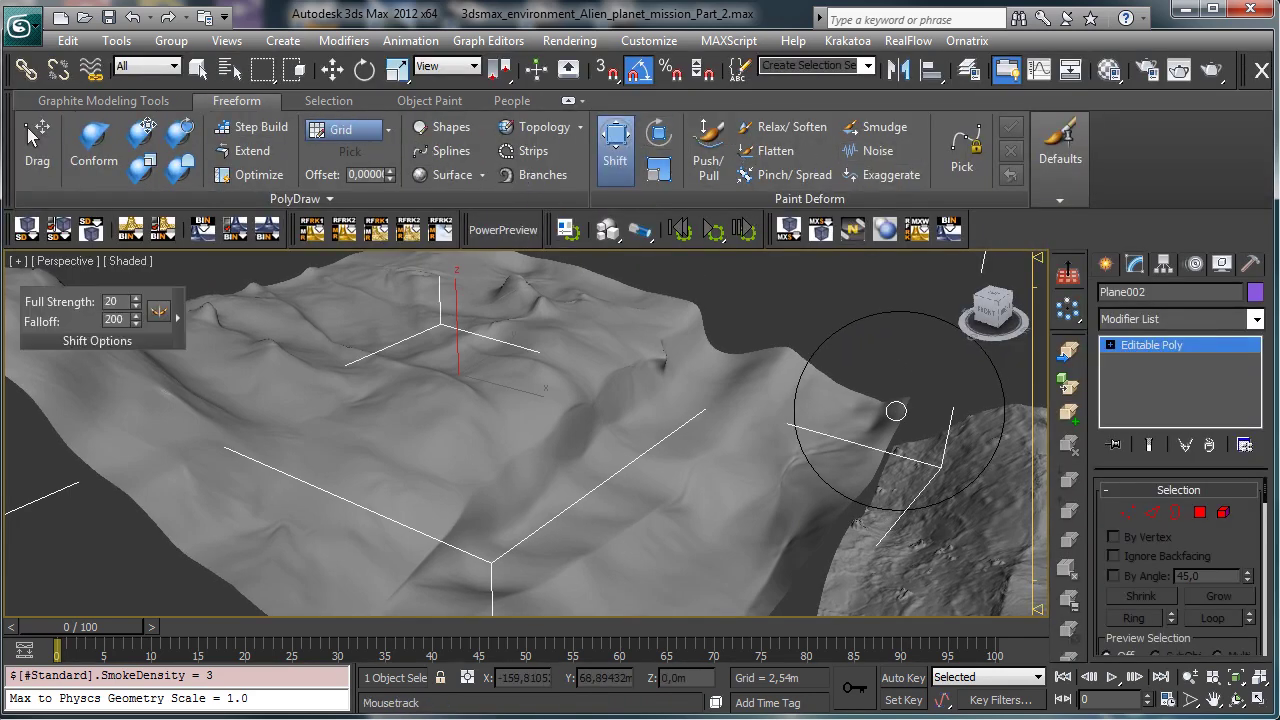
drag(765, 373, 754, 281)
mouse_move(516, 280)
mouse_down()
mouse_move(505, 305)
mouse_move(543, 337)
mouse_up()
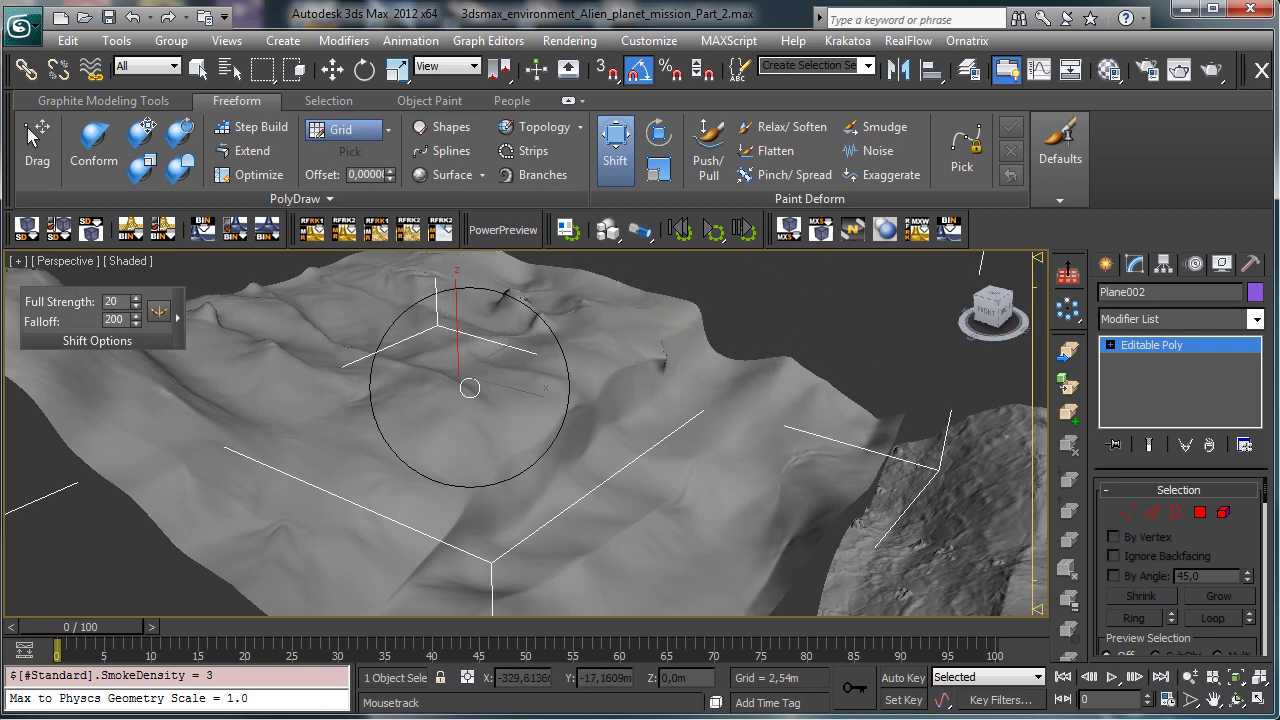
mouse_move(234, 329)
mouse_down()
mouse_move(238, 385)
mouse_move(335, 325)
mouse_move(337, 273)
mouse_up()
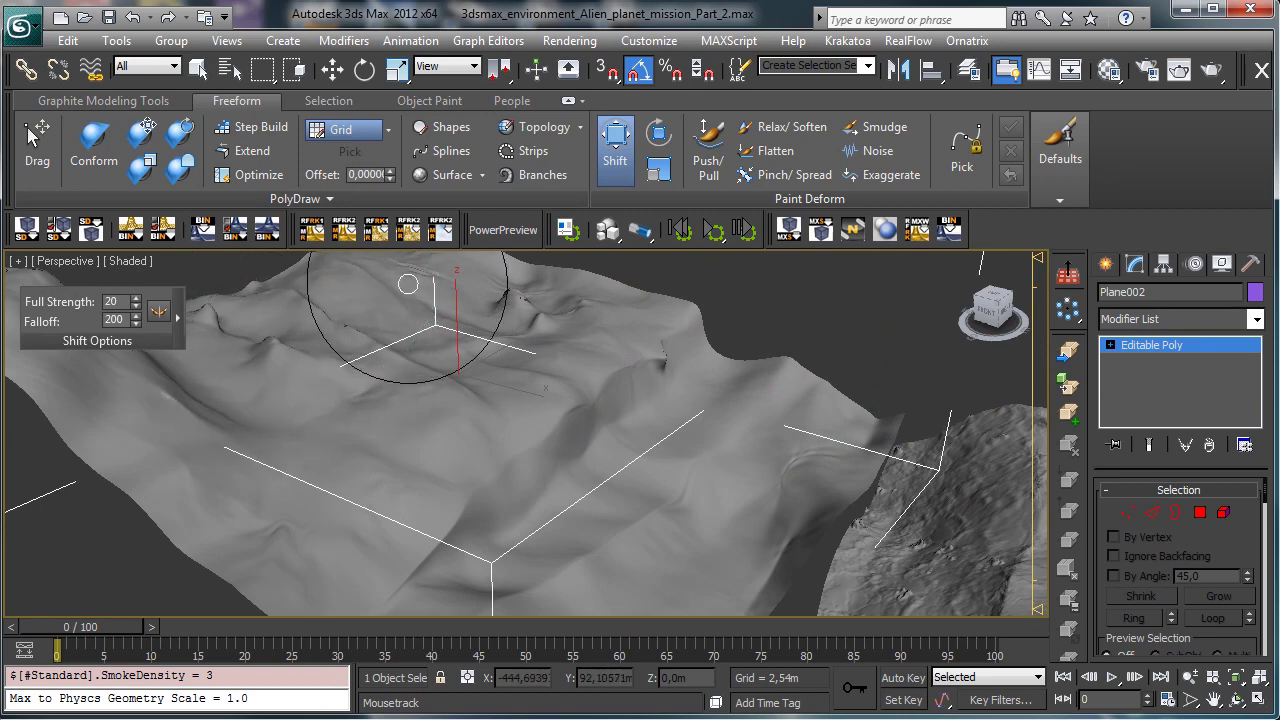
Step: Switch to the Camera002 view and shift the copied terrain's skyline and far edge with small Shift strokes
click(64, 261)
mouse_move(275, 293)
click(359, 306)
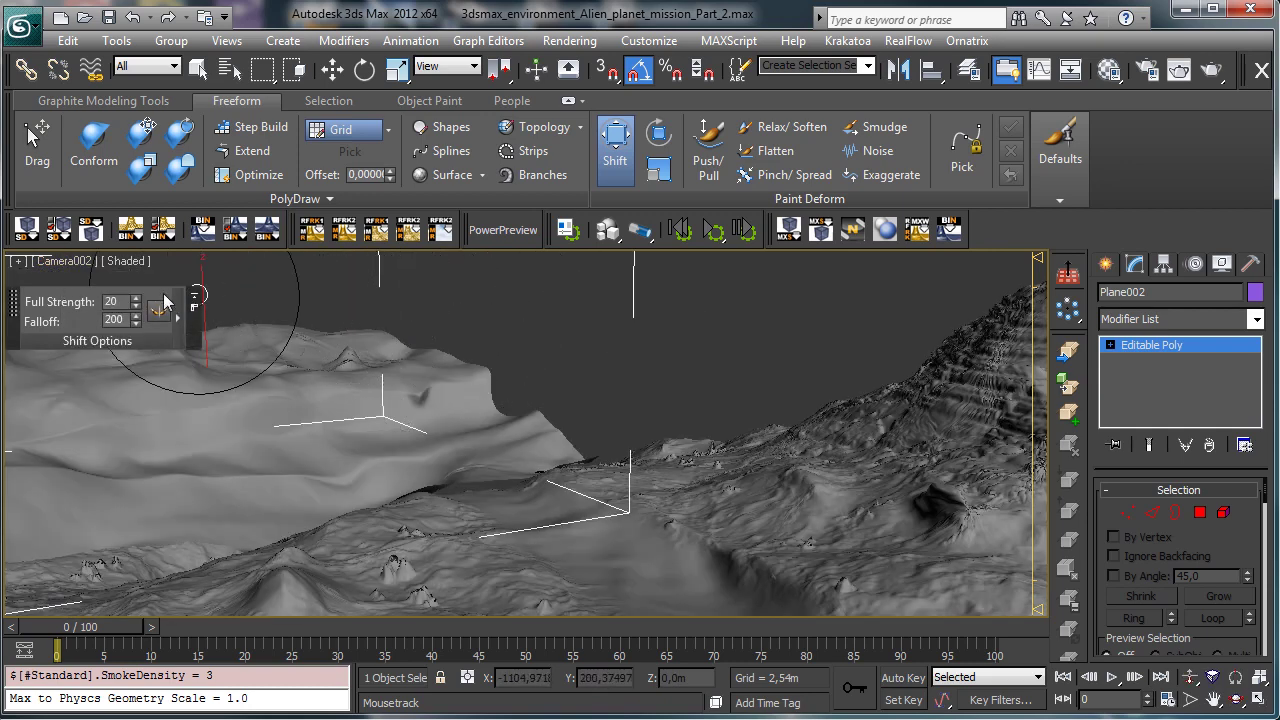
drag(14, 308, 729, 300)
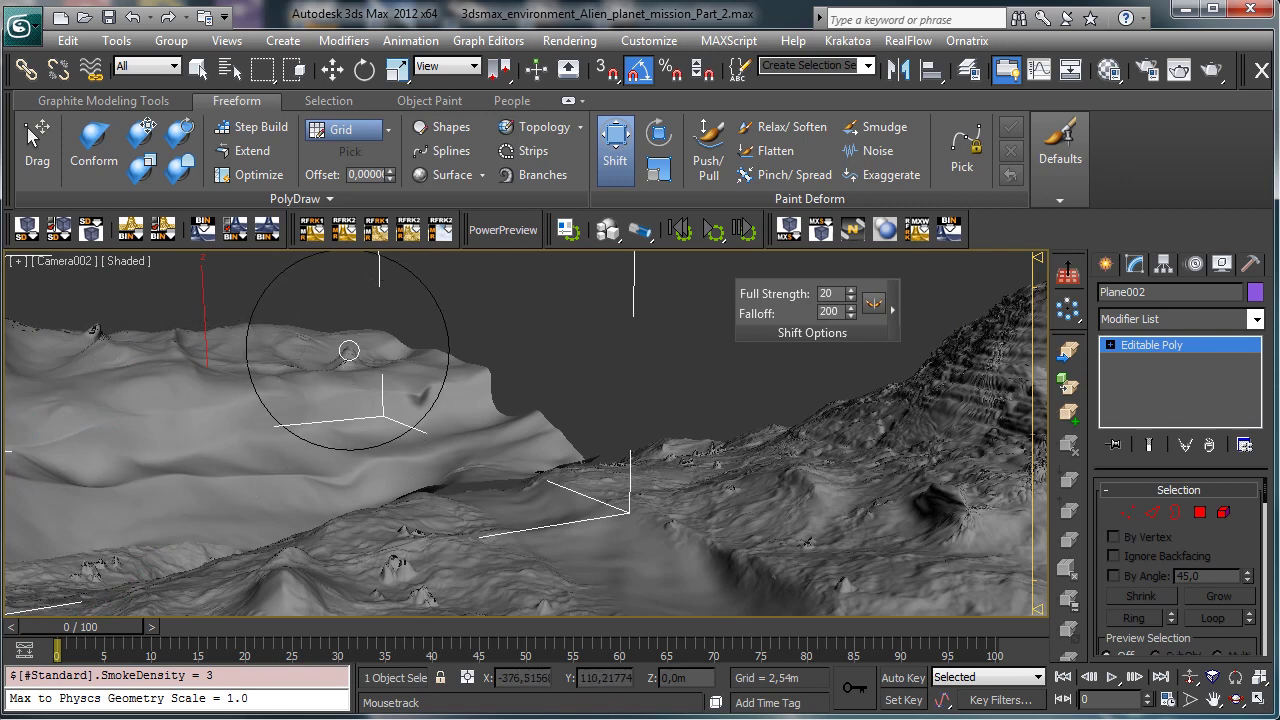
drag(345, 360, 330, 350)
drag(479, 383, 487, 372)
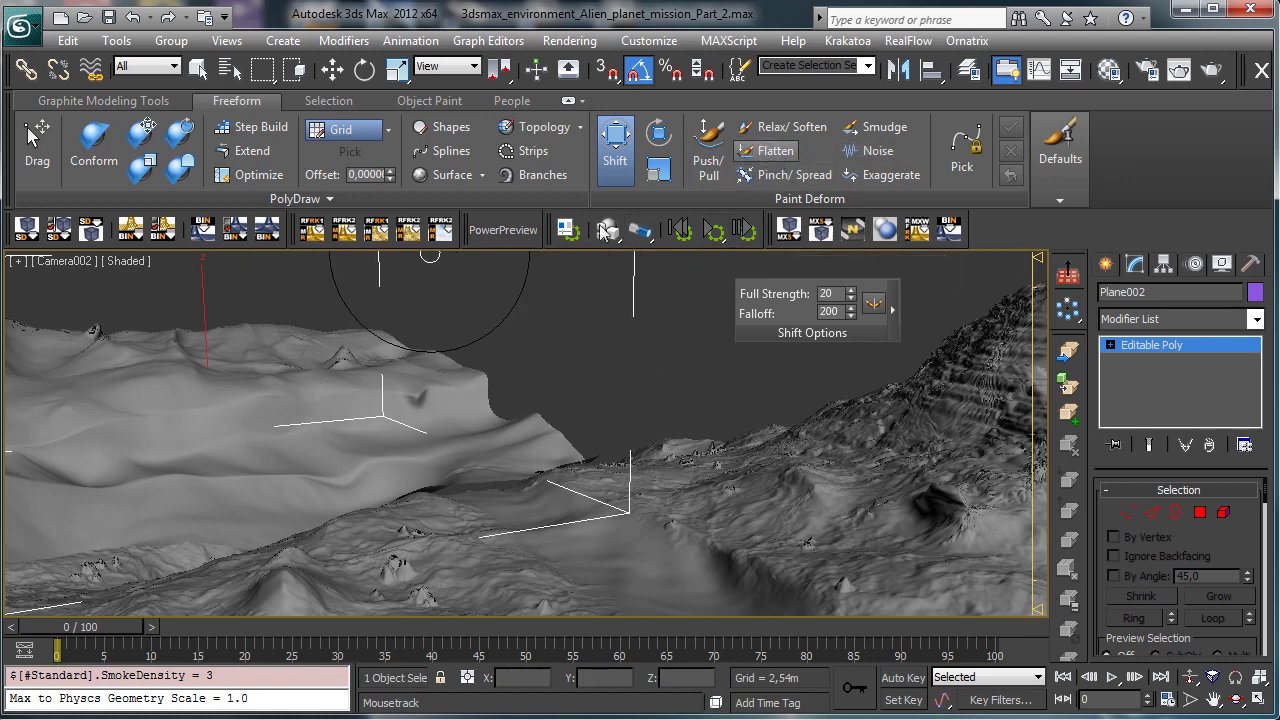
Step: Even out the copied terrain's sharp peaks with Flatten, and paint over its crest with Push/Pull at brush size 2500
click(770, 150)
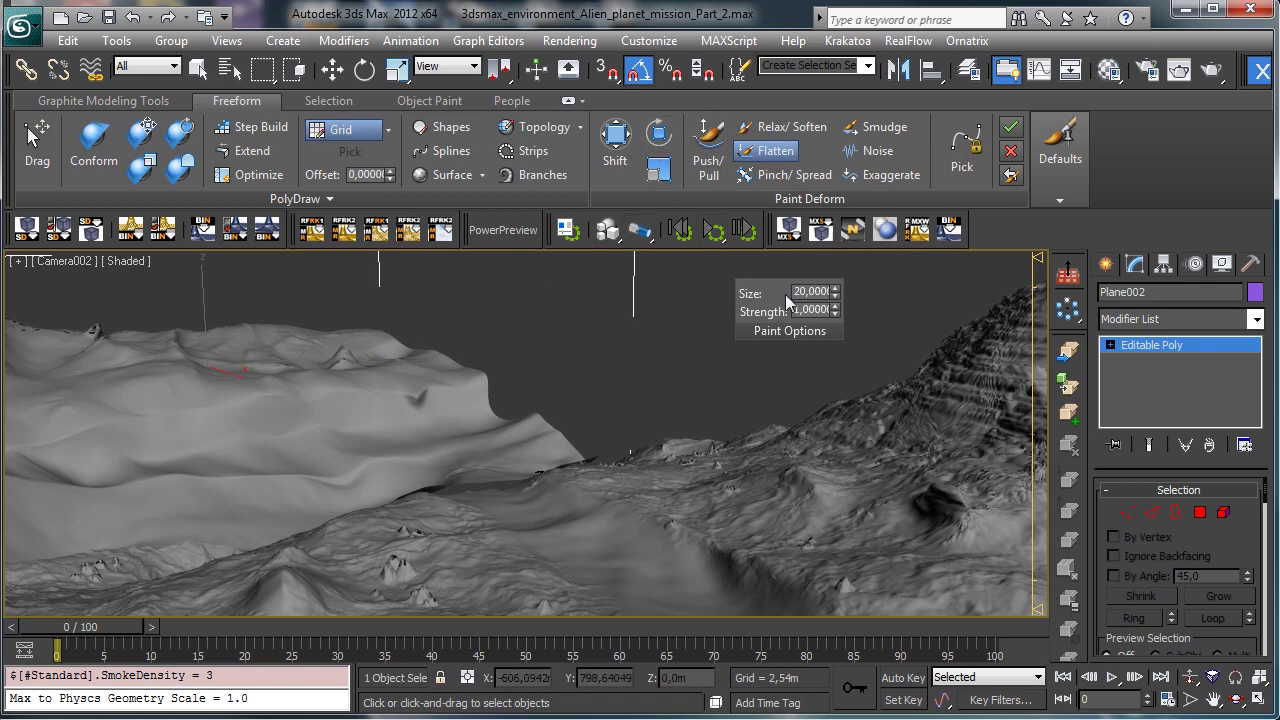
text(500)
key(Return)
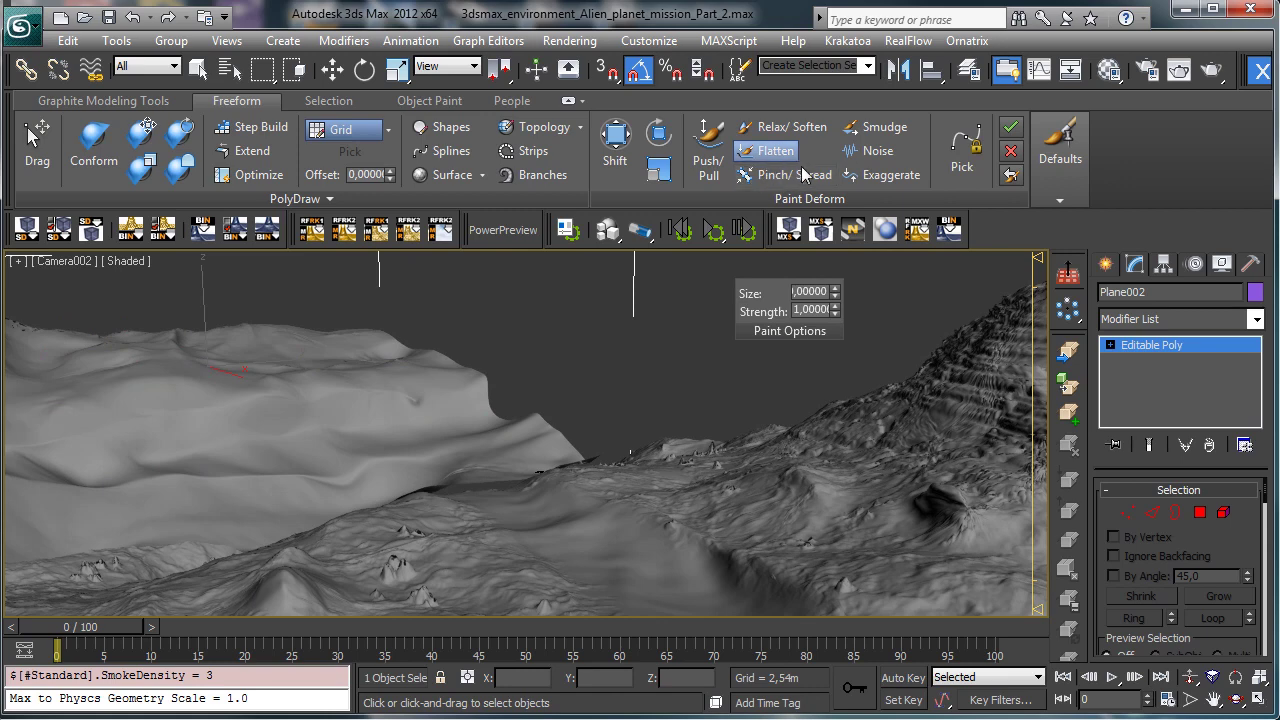
click(712, 178)
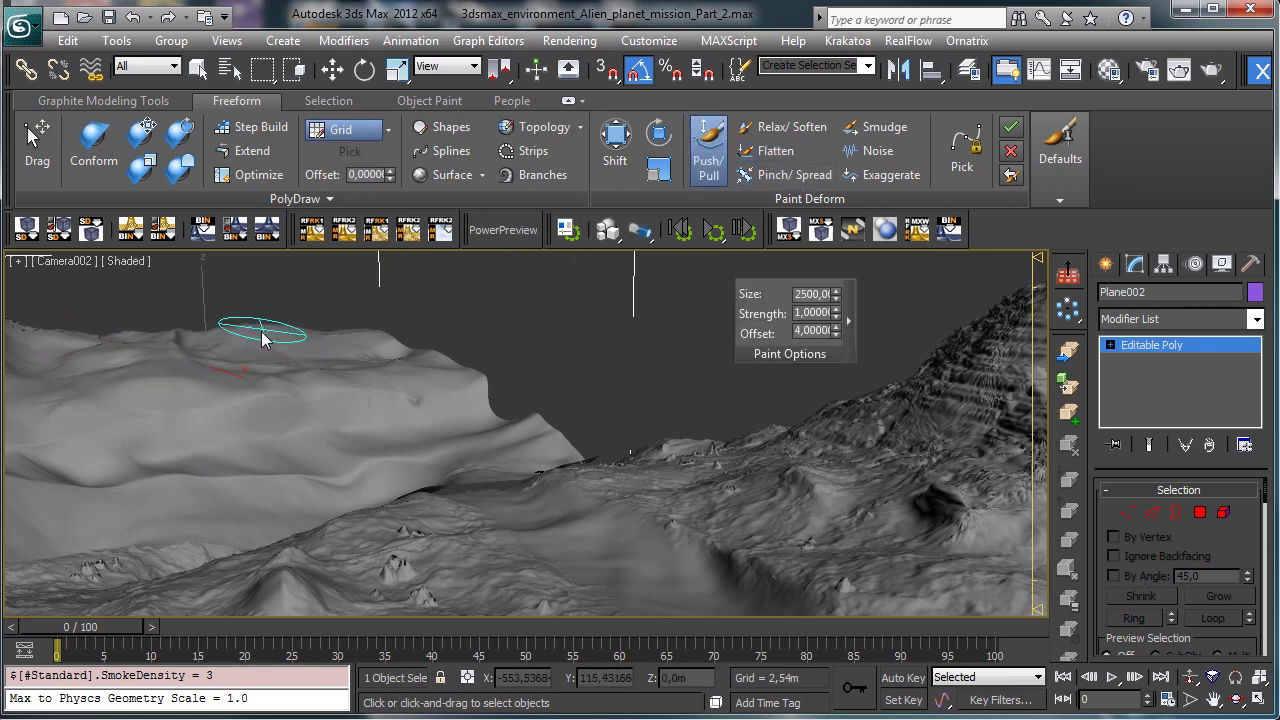
mouse_move(262, 332)
mouse_down()
mouse_move(251, 313)
mouse_move(274, 402)
mouse_move(360, 400)
mouse_move(150, 425)
mouse_up()
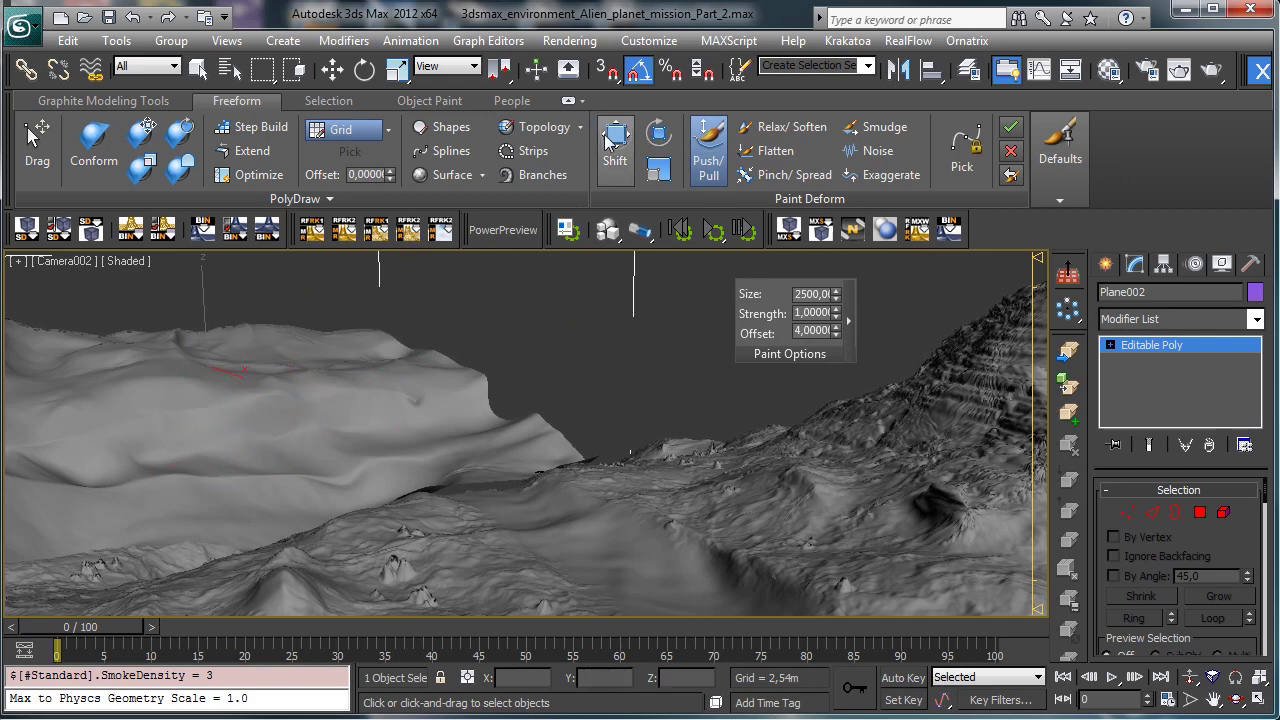
Step: Raise the copied terrain's back ridge with Freeform Shift and return to the Move tool
click(607, 143)
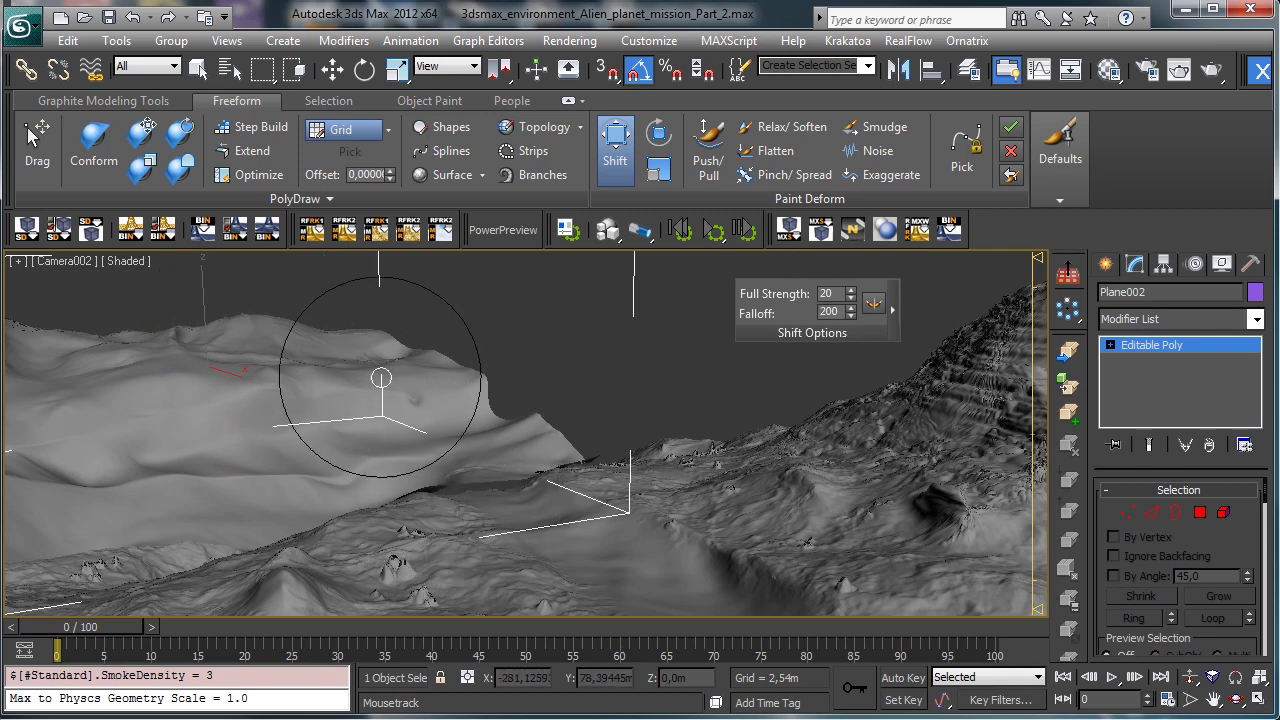
key(Escape)
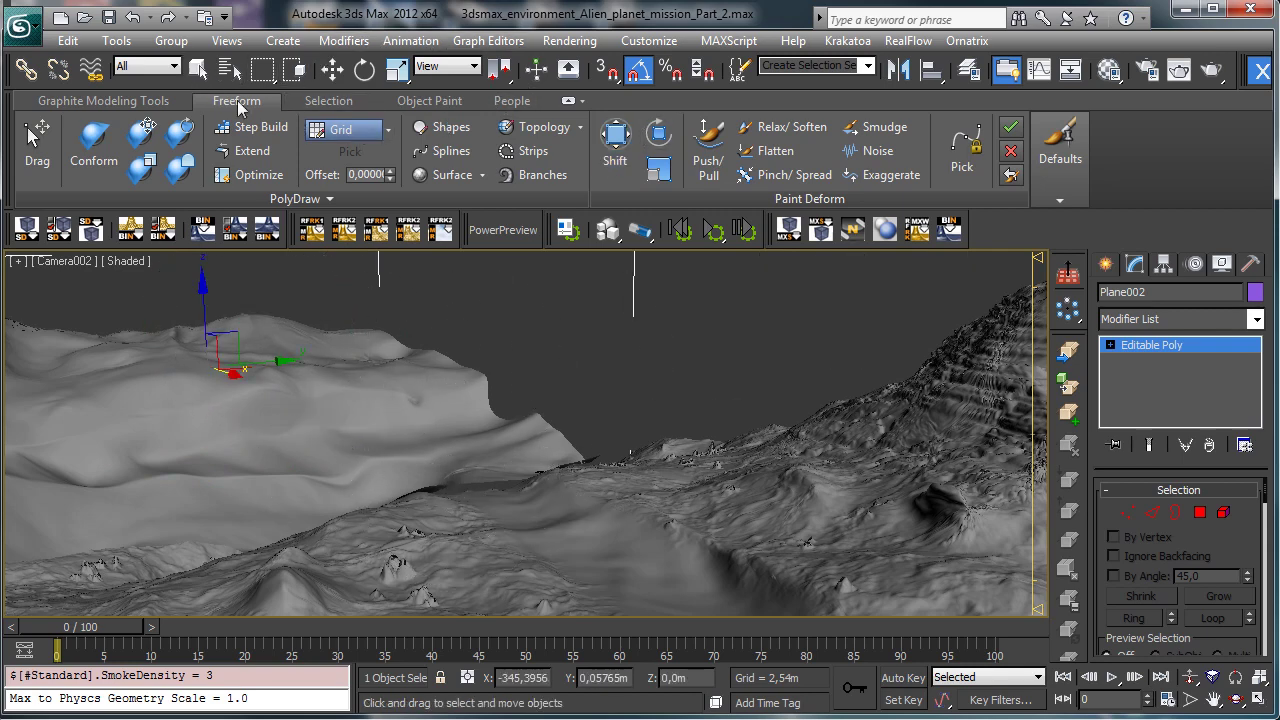
key(w)
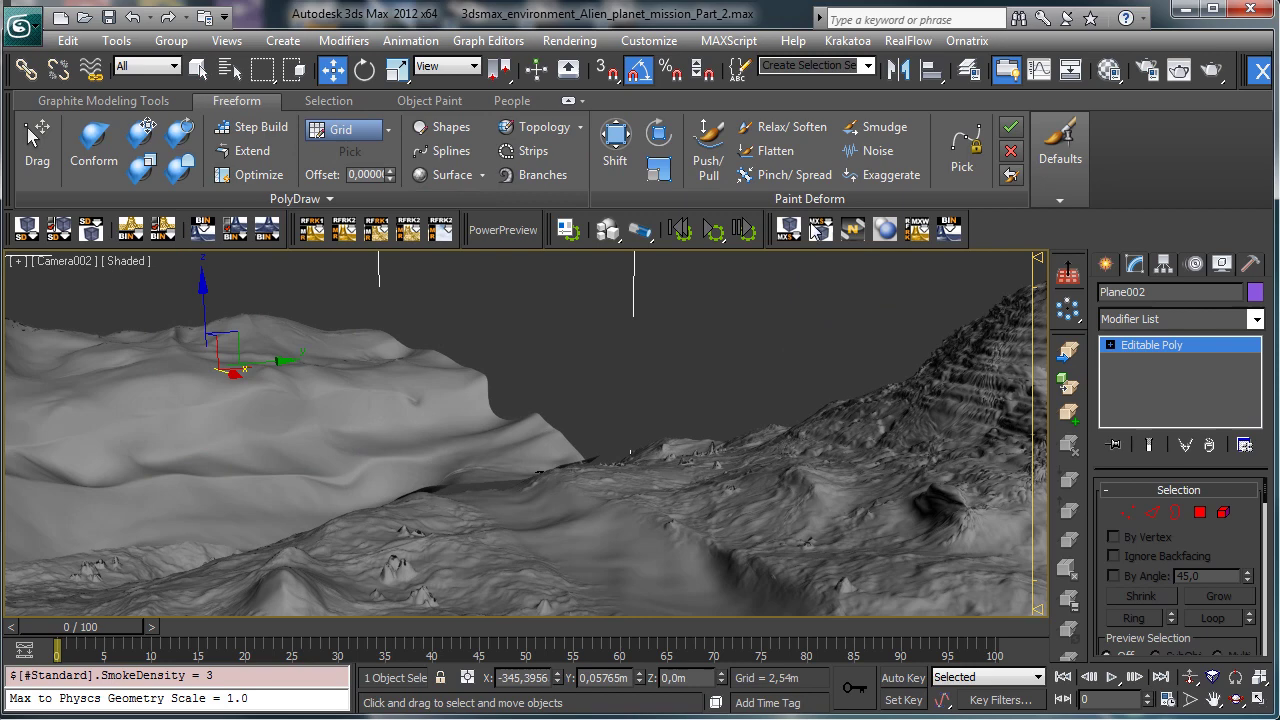
Step: Try a mirrored copy of the smooth terrain across the Y axis, moved to about Y 358 m, and delete it
click(898, 68)
click(604, 274)
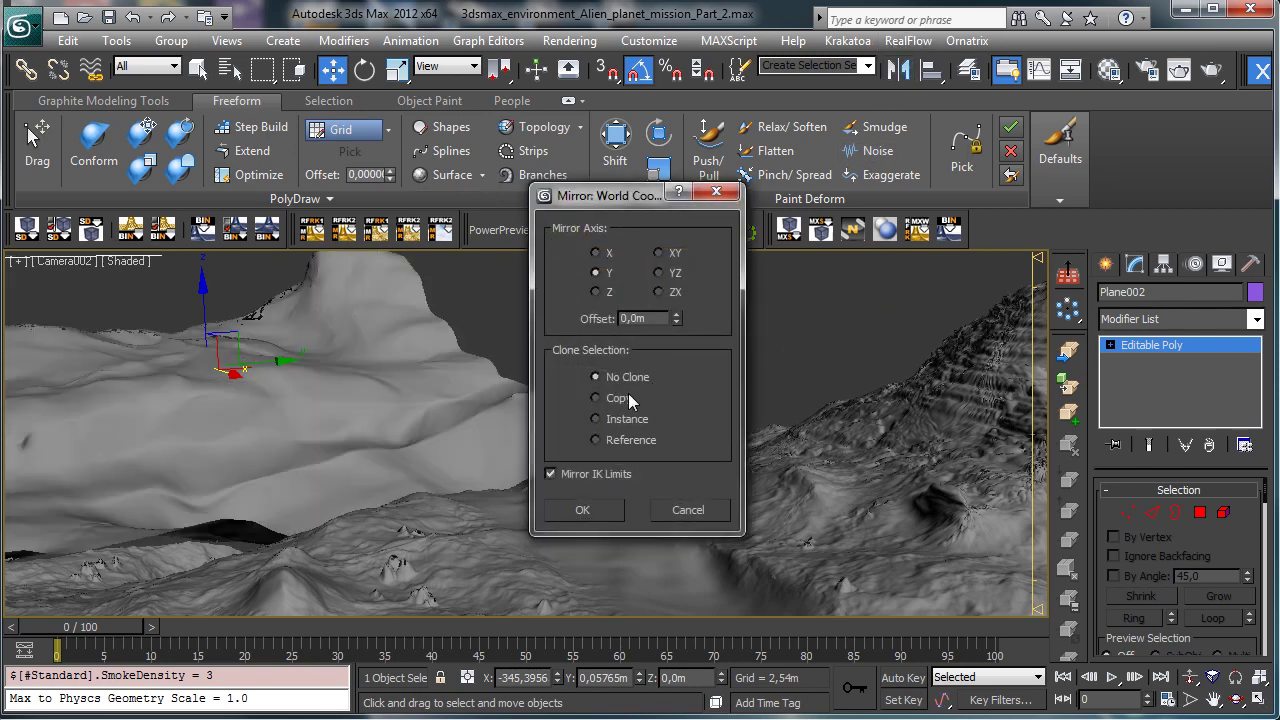
click(621, 400)
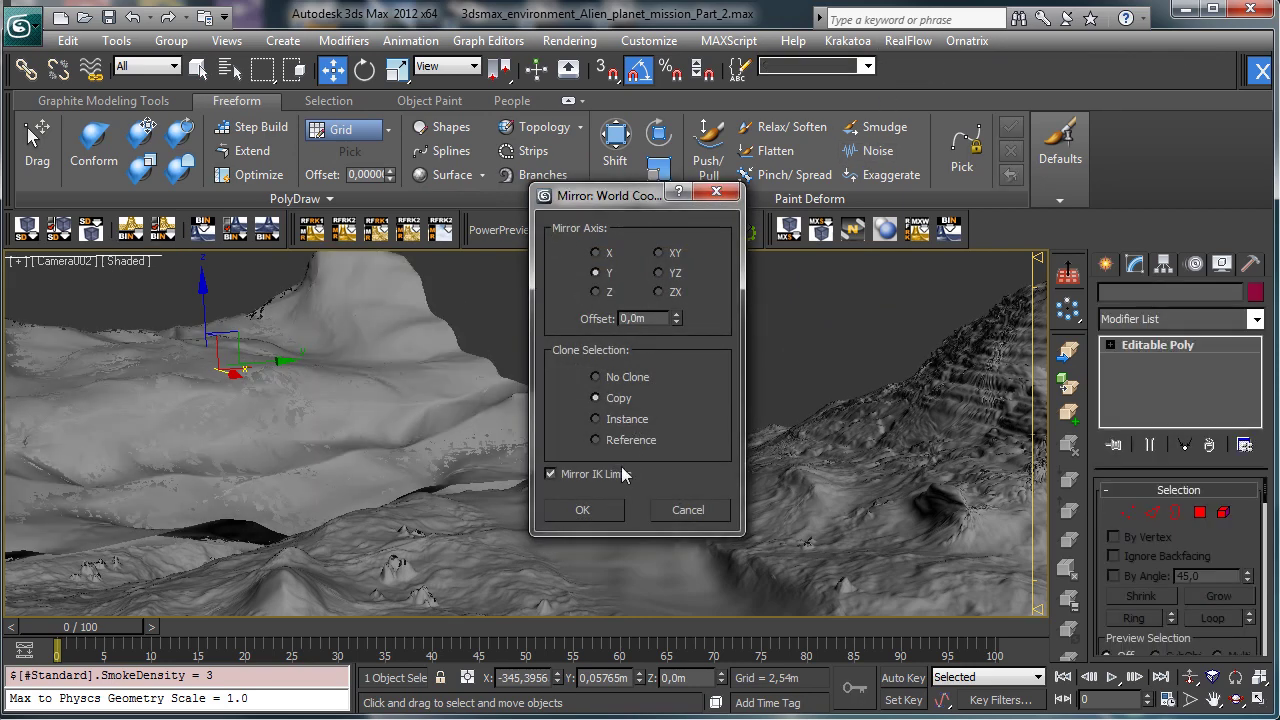
click(583, 508)
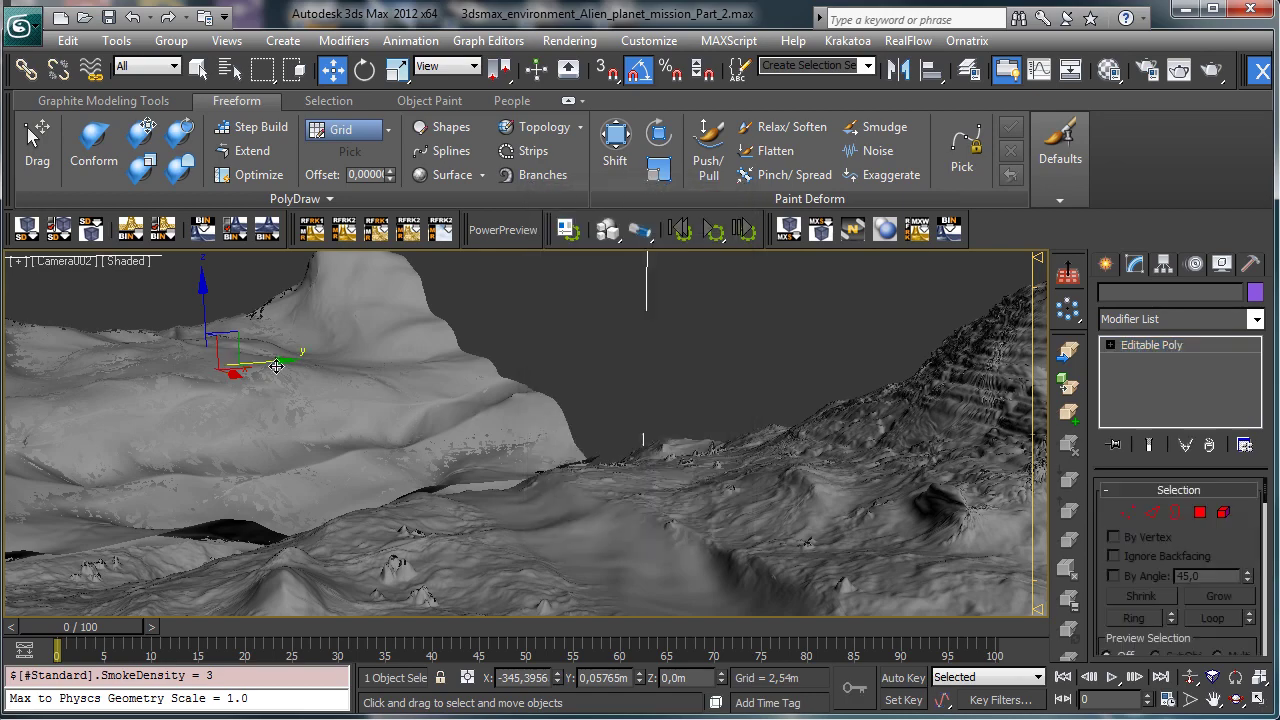
drag(231, 345, 649, 421)
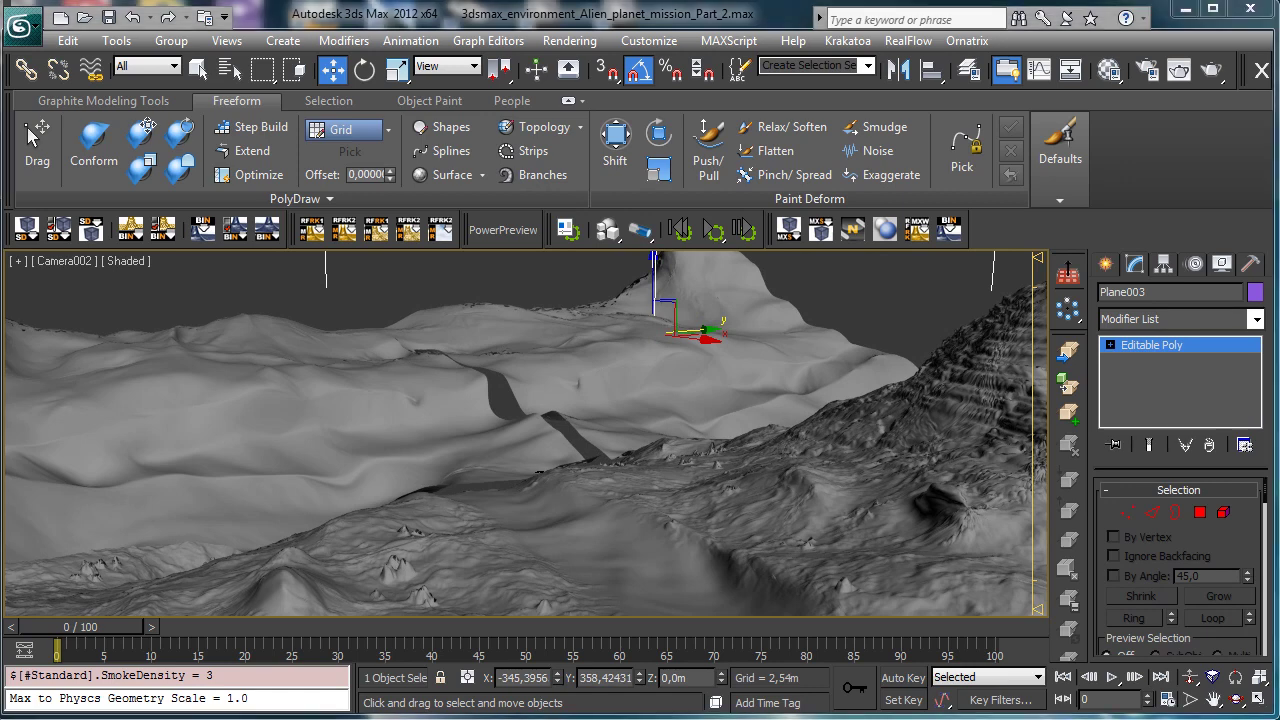
click(198, 68)
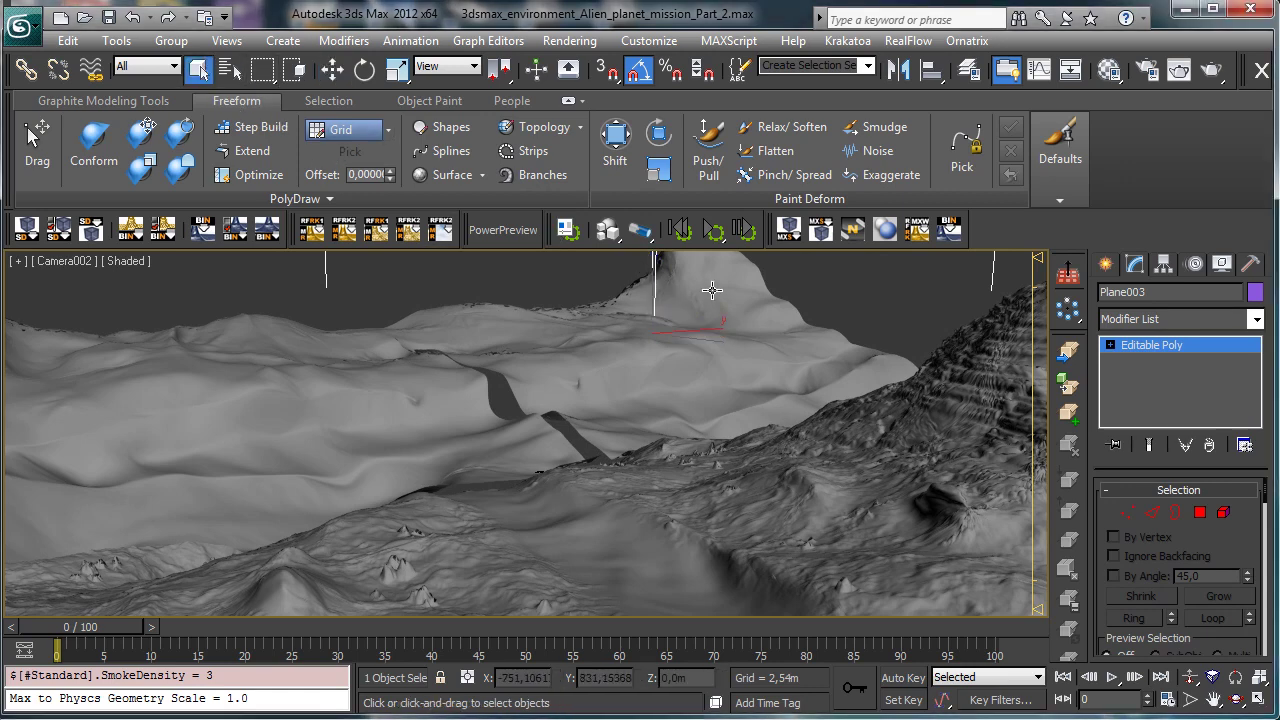
key(Delete)
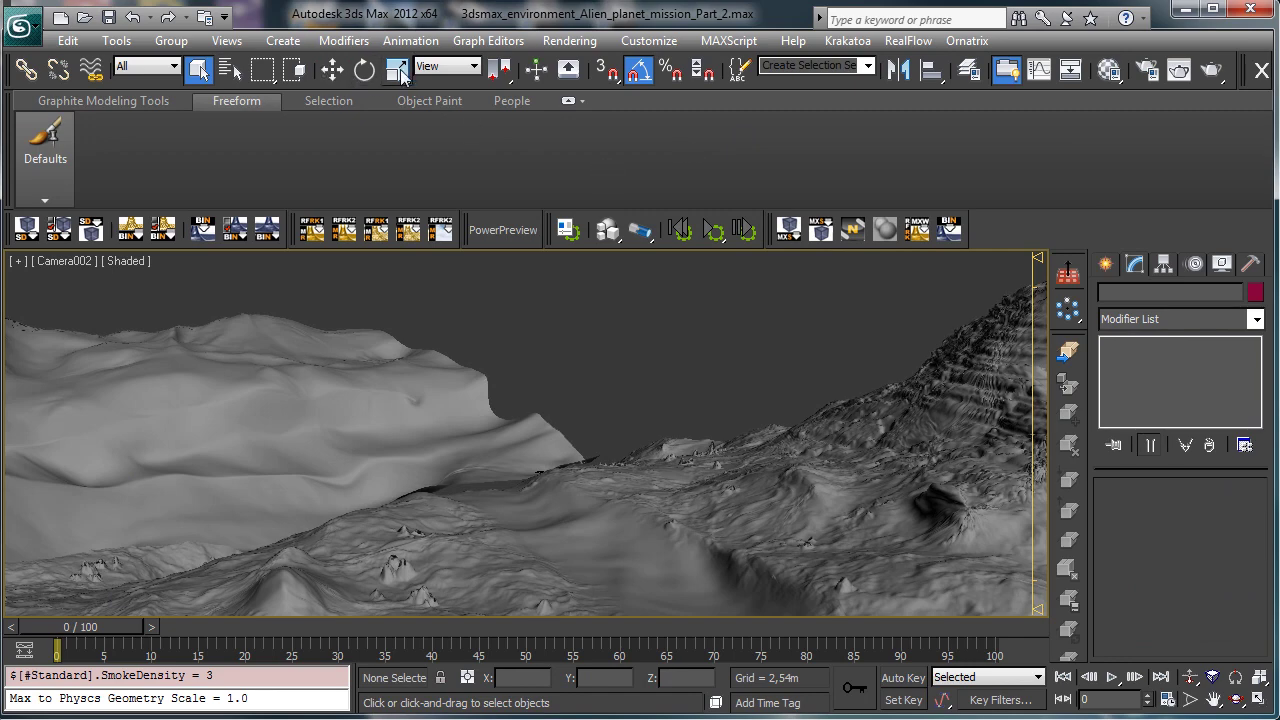
Step: Stretch the smooth terrain non-uniformly to about 161% along Y and move it along Y toward the rocky slope
drag(400, 76, 397, 136)
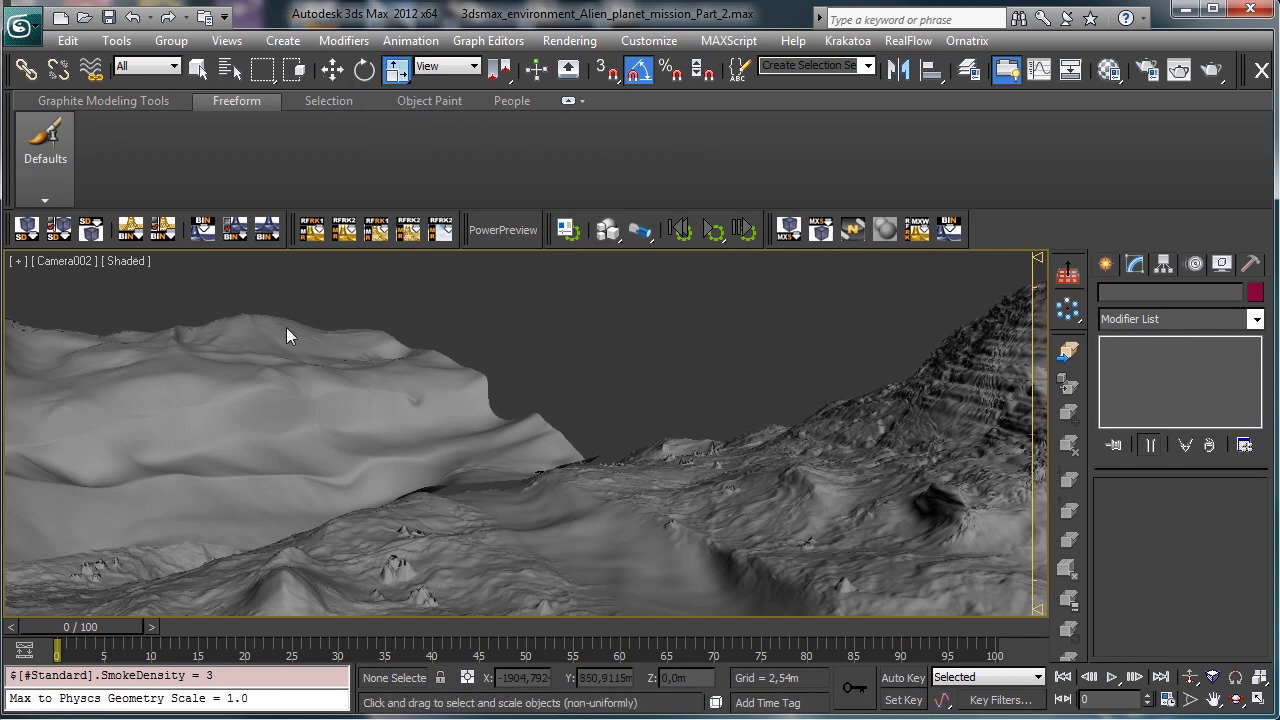
click(210, 401)
drag(109, 374, 95, 325)
click(331, 70)
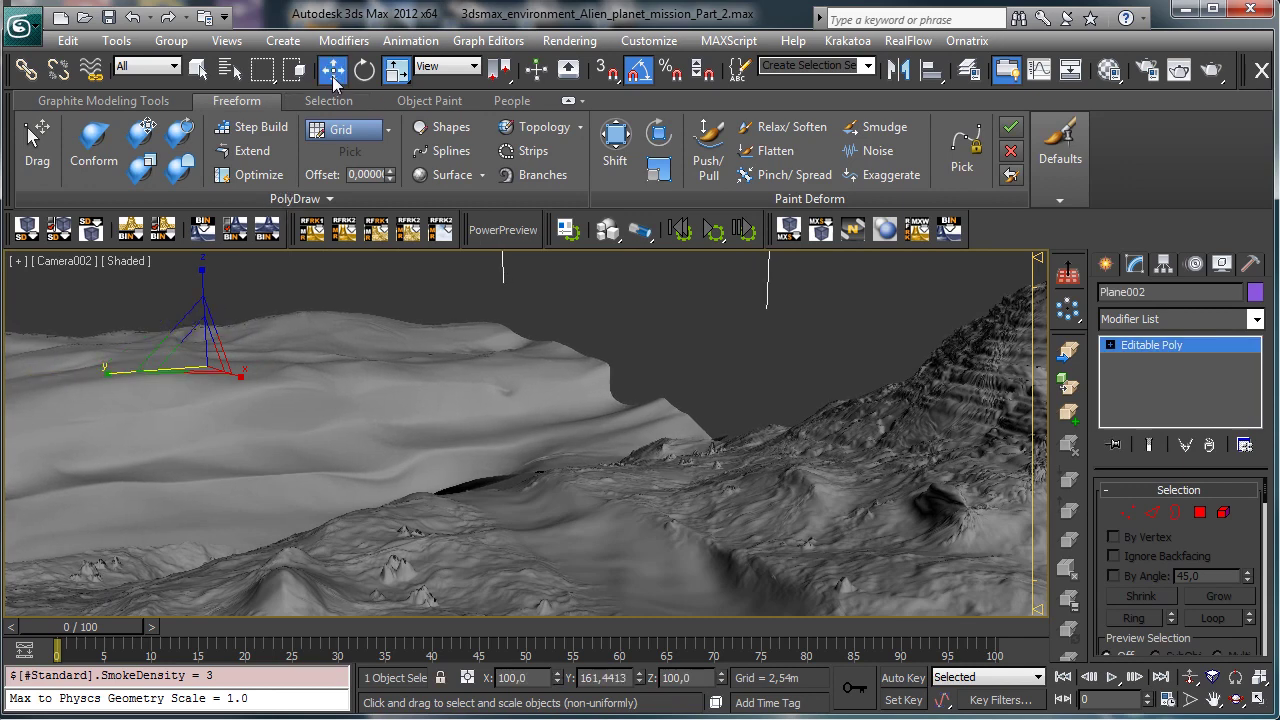
drag(268, 362, 431, 352)
Step: Stretch the smooth terrain further to about 229% along Y and move it to about Y 180 m
drag(401, 80, 394, 139)
drag(275, 362, 246, 361)
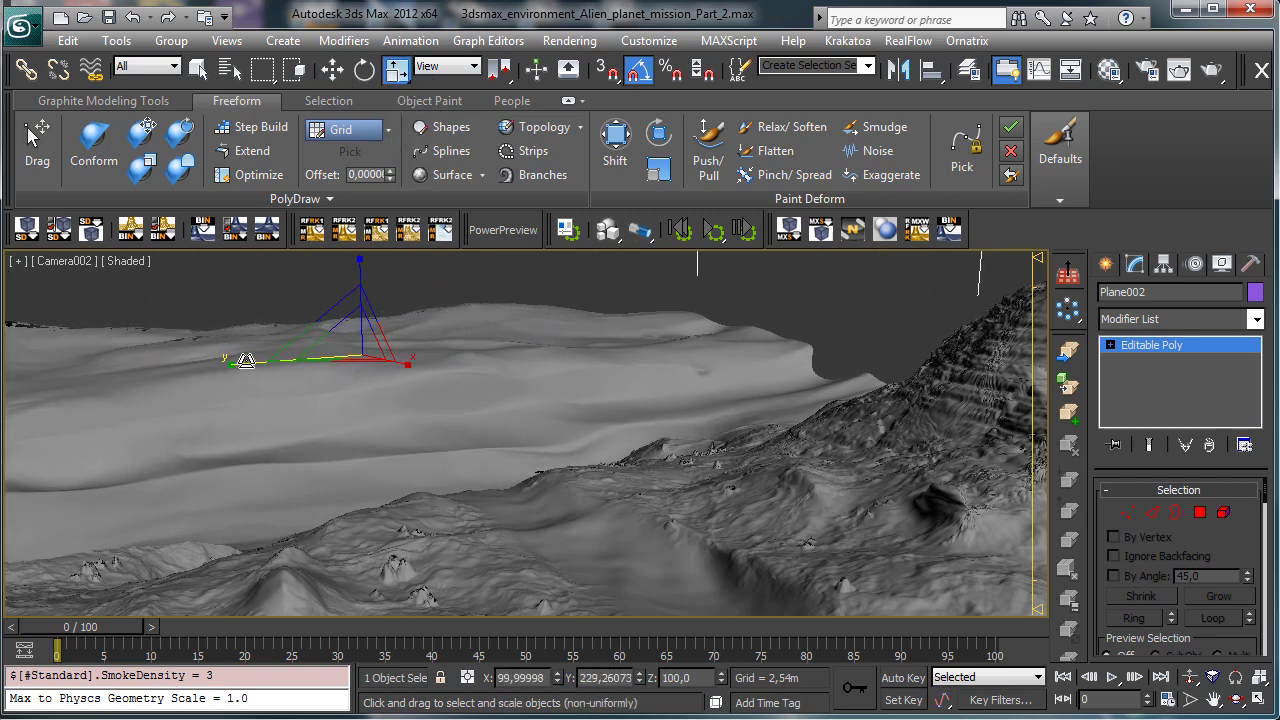
click(332, 68)
drag(428, 348, 558, 321)
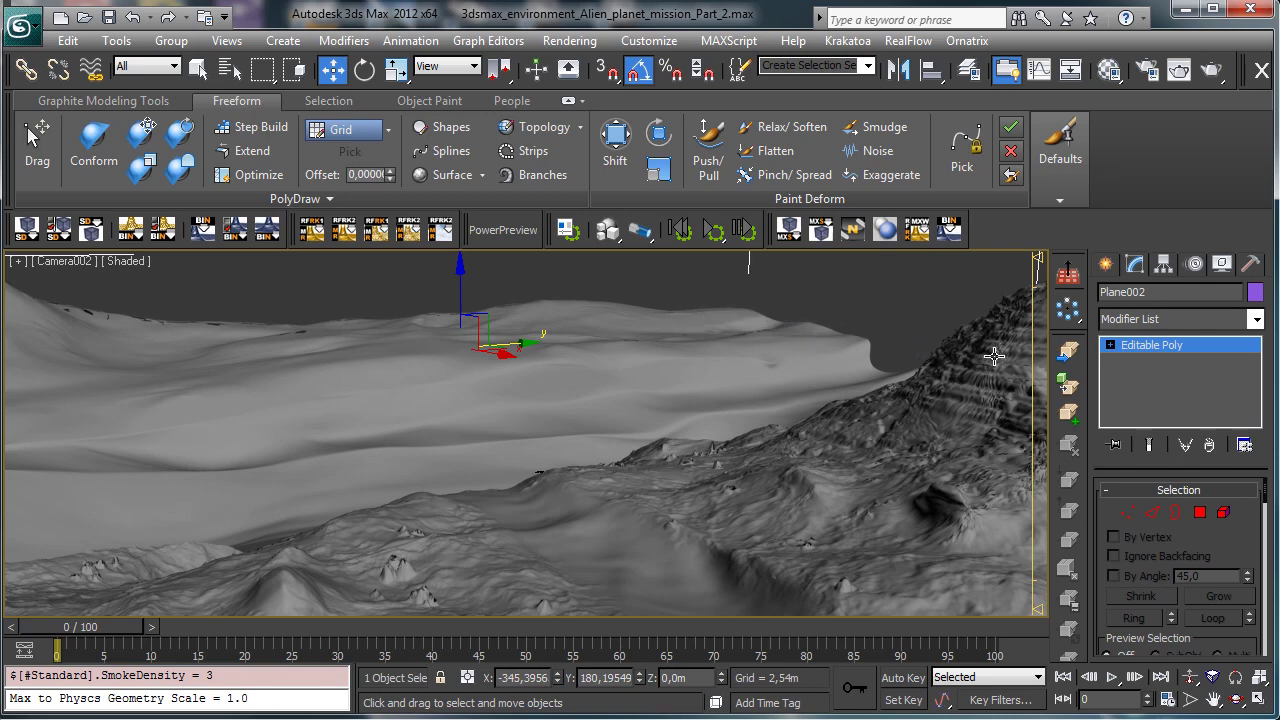
Step: Frame the terrains in a maximized Top view and add a Bend modifier to the stretched terrain
click(1262, 701)
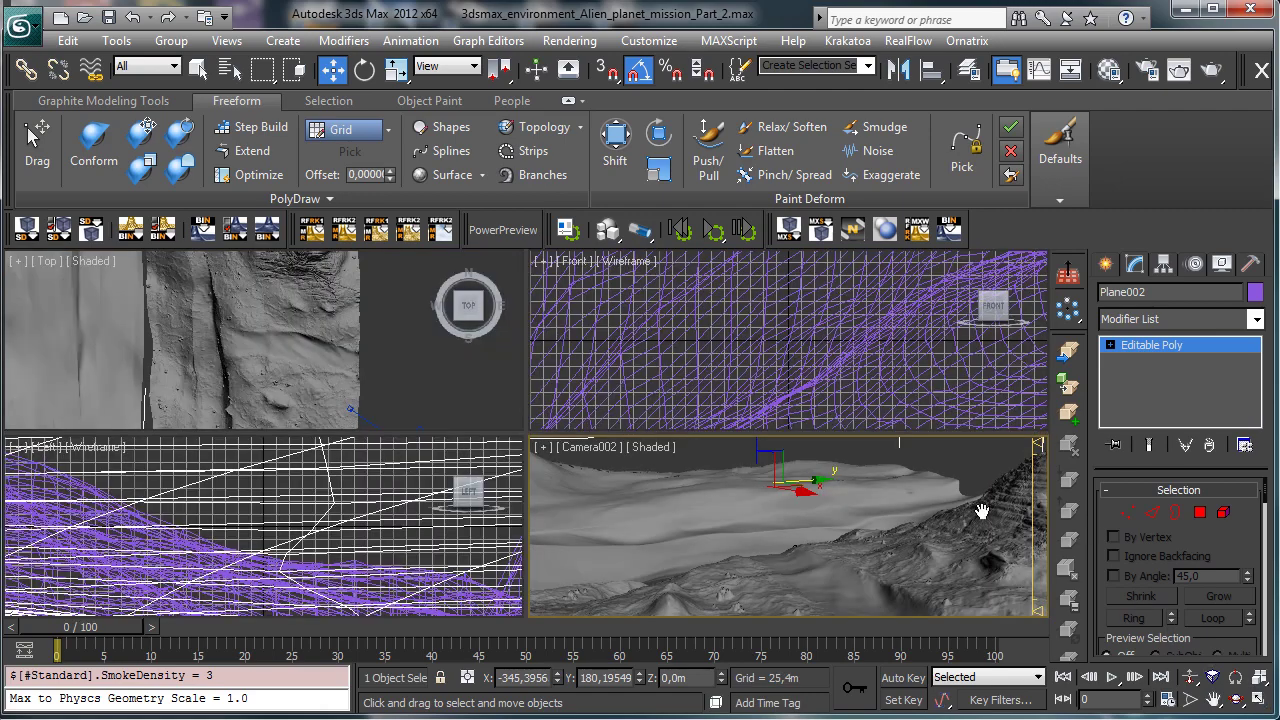
right_click(418, 376)
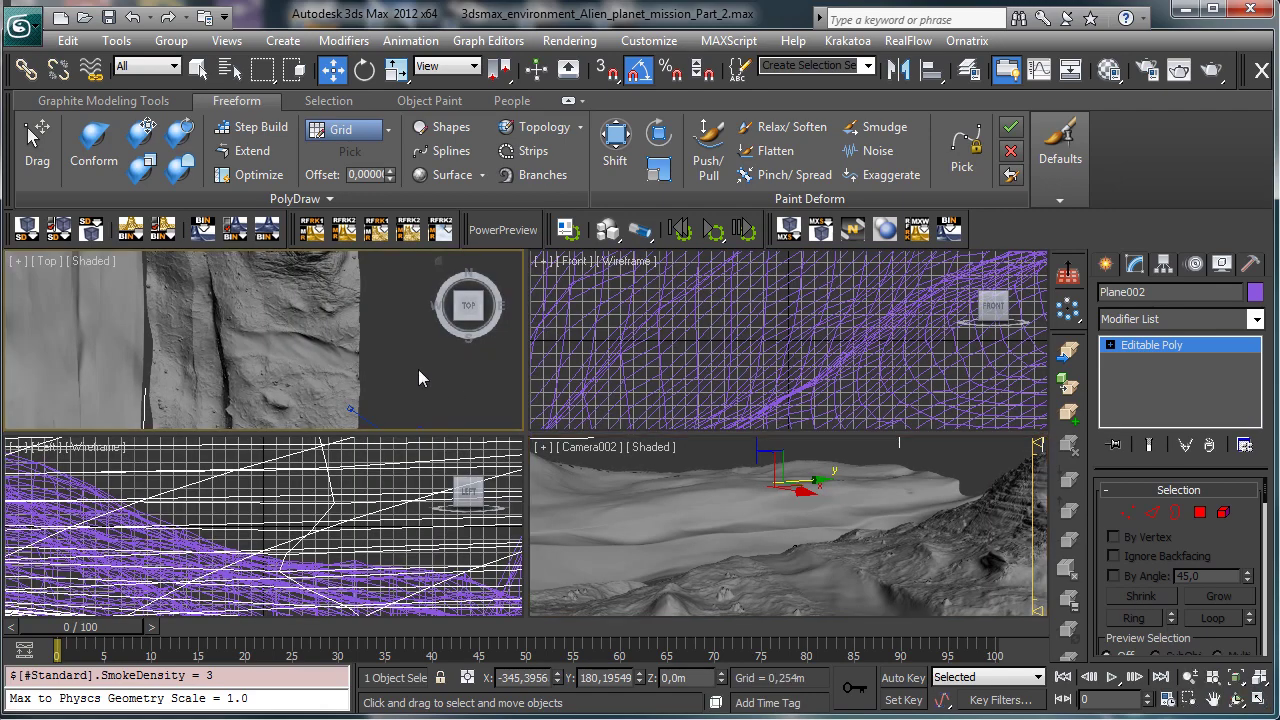
click(1238, 681)
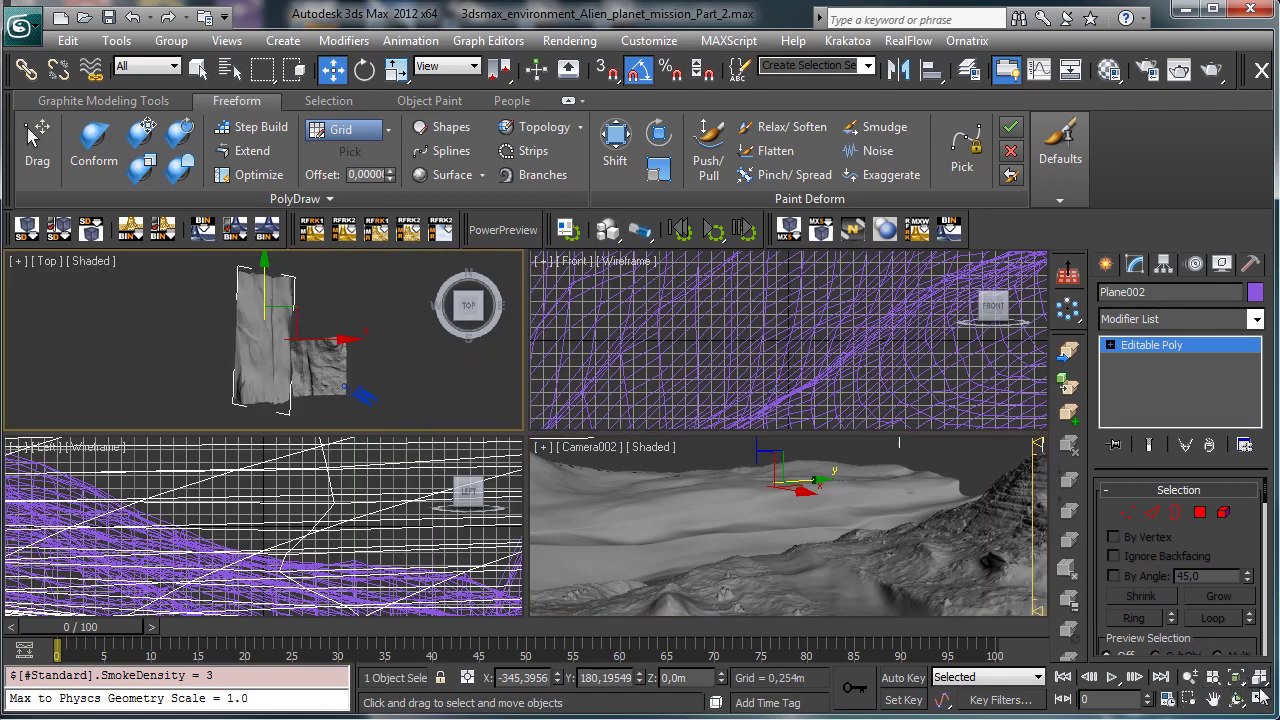
click(1260, 700)
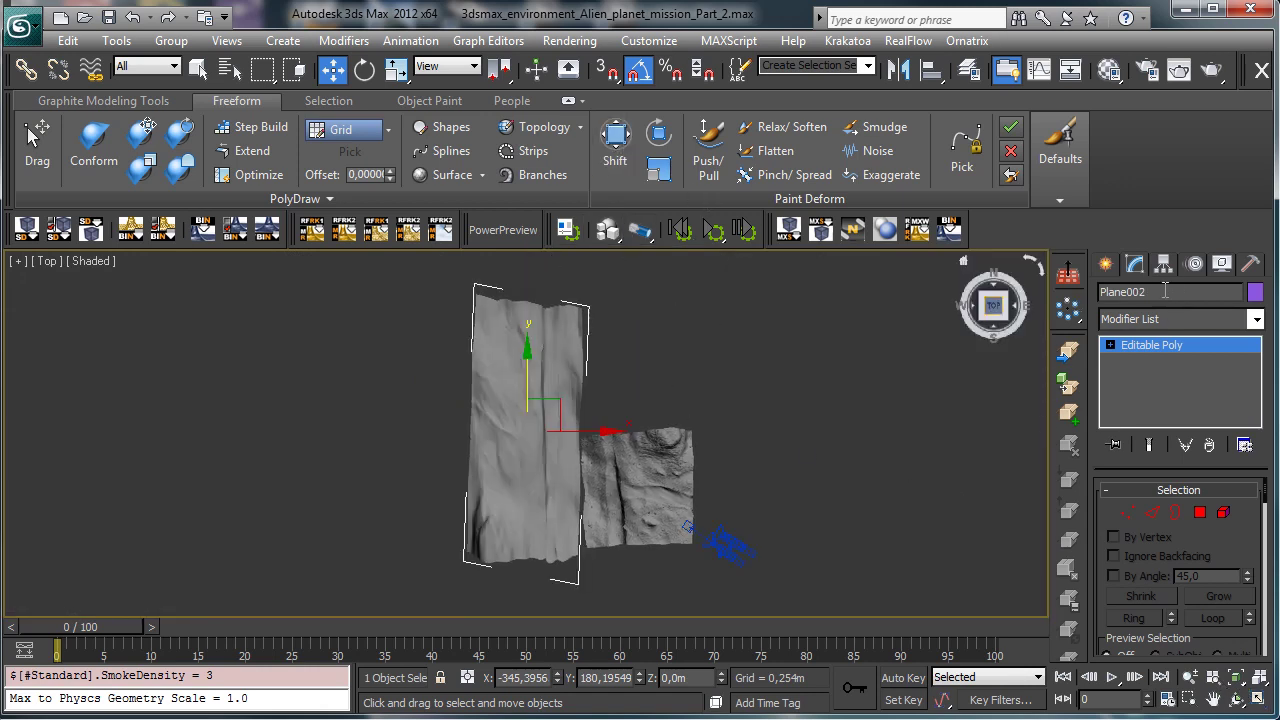
click(1255, 318)
scroll(1175, 520, down, 3)
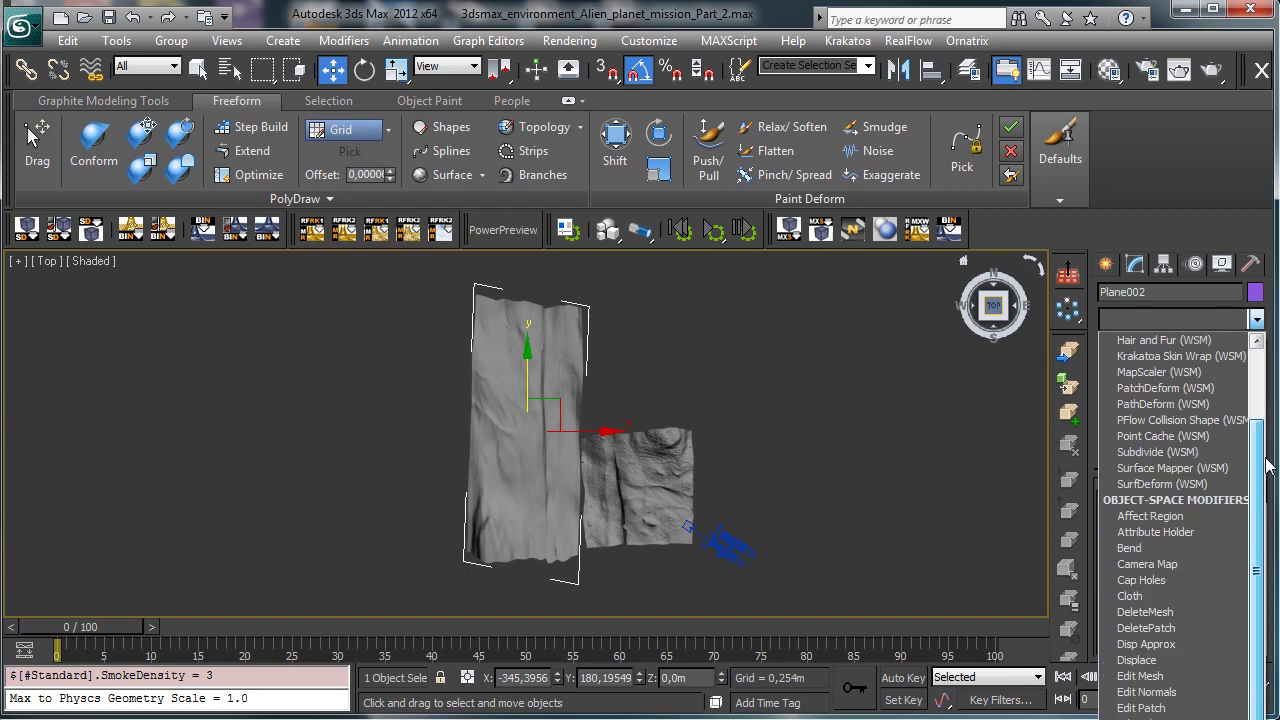
click(1135, 548)
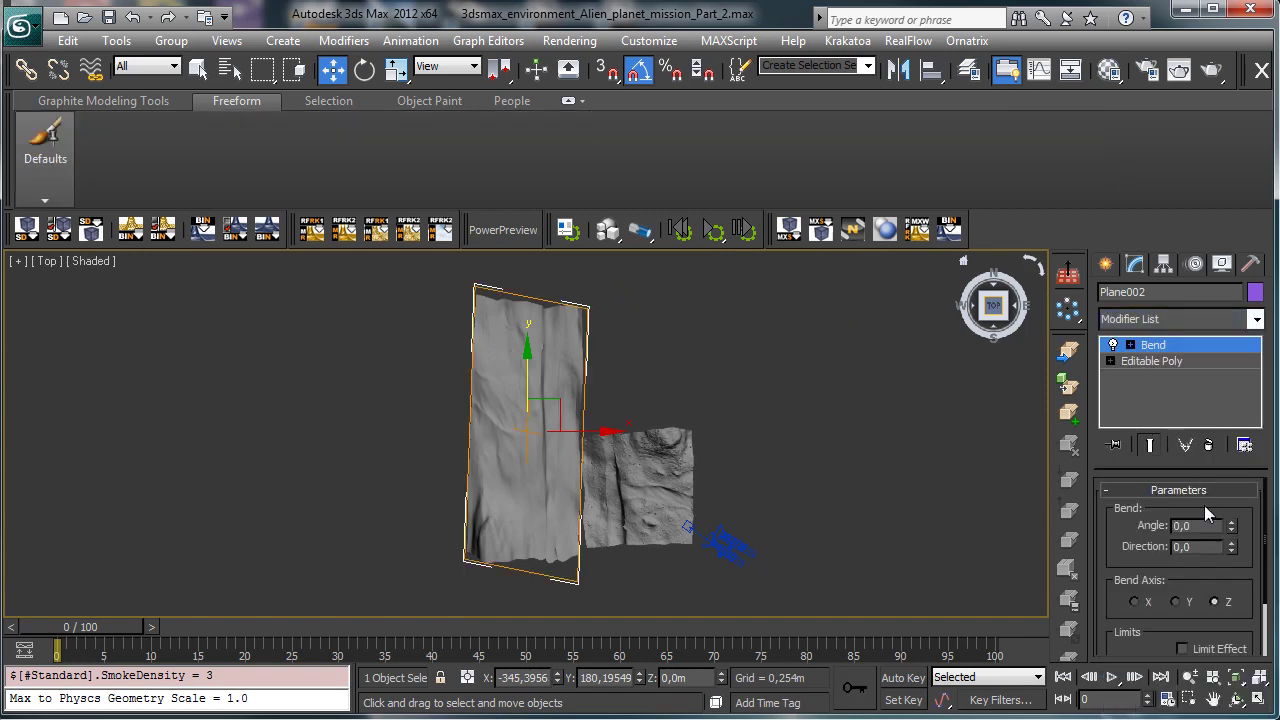
Step: Set the Bend angle to 68.5 on the Y axis and expand the modifier's sub-objects
drag(1233, 533, 1233, 492)
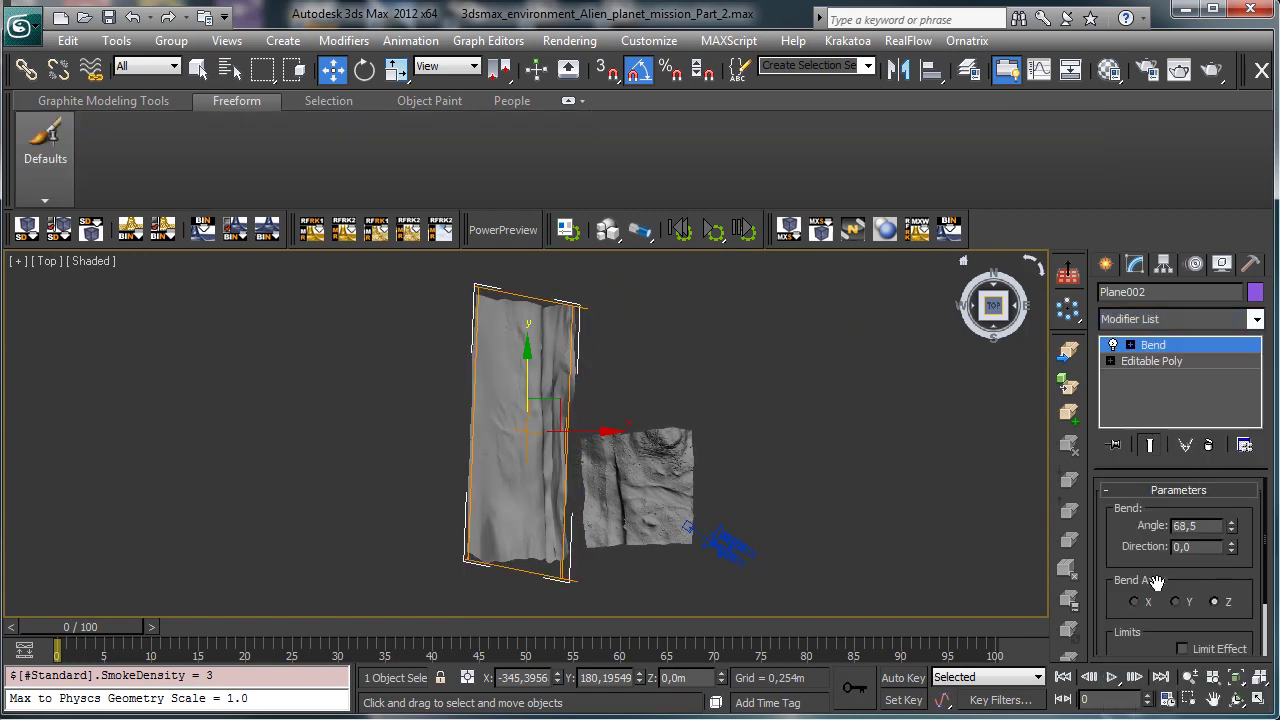
click(1150, 603)
click(1180, 603)
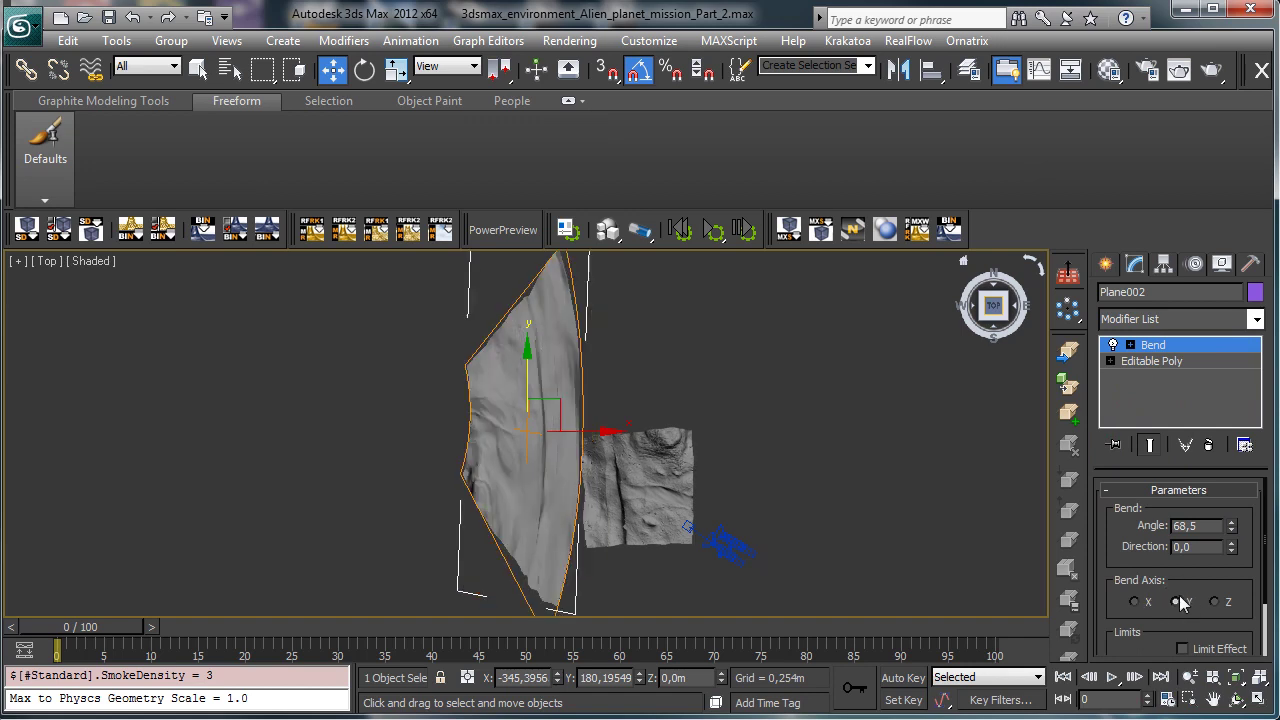
click(1130, 345)
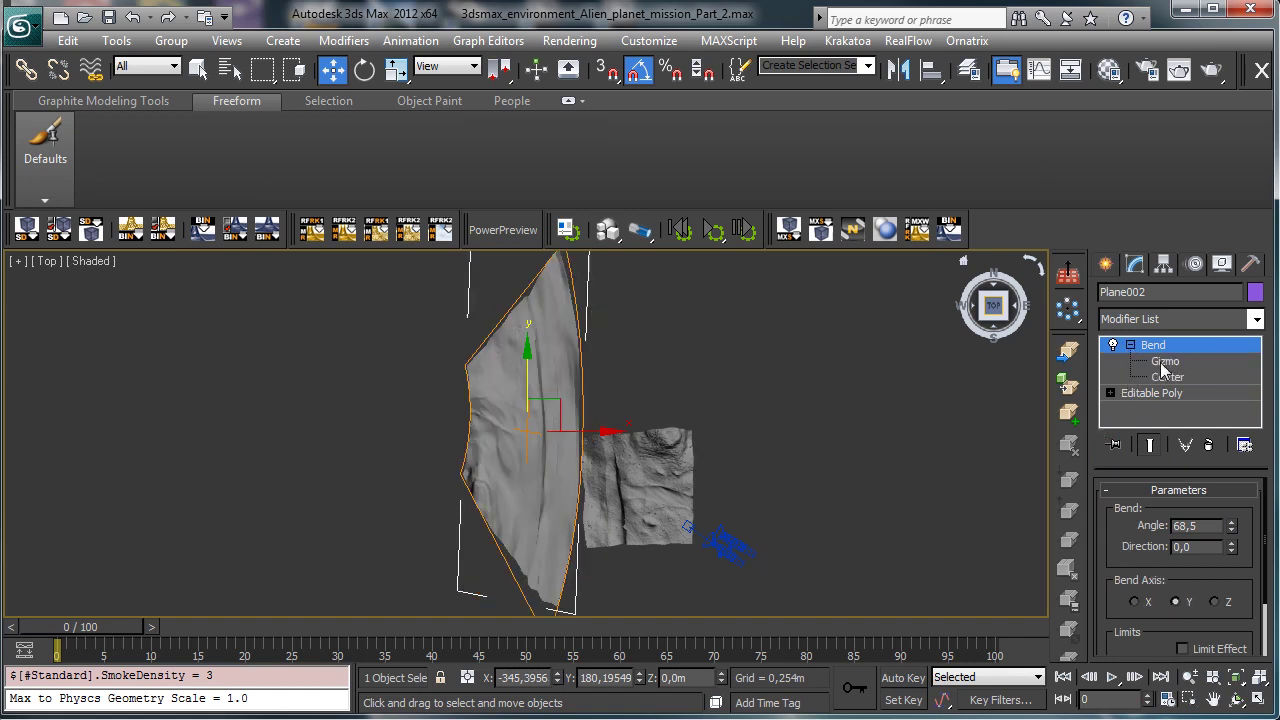
Step: Move the Bend modifier's center along Y to about -165.7 m and set the bend angle to -31.5
click(1162, 362)
key(2)
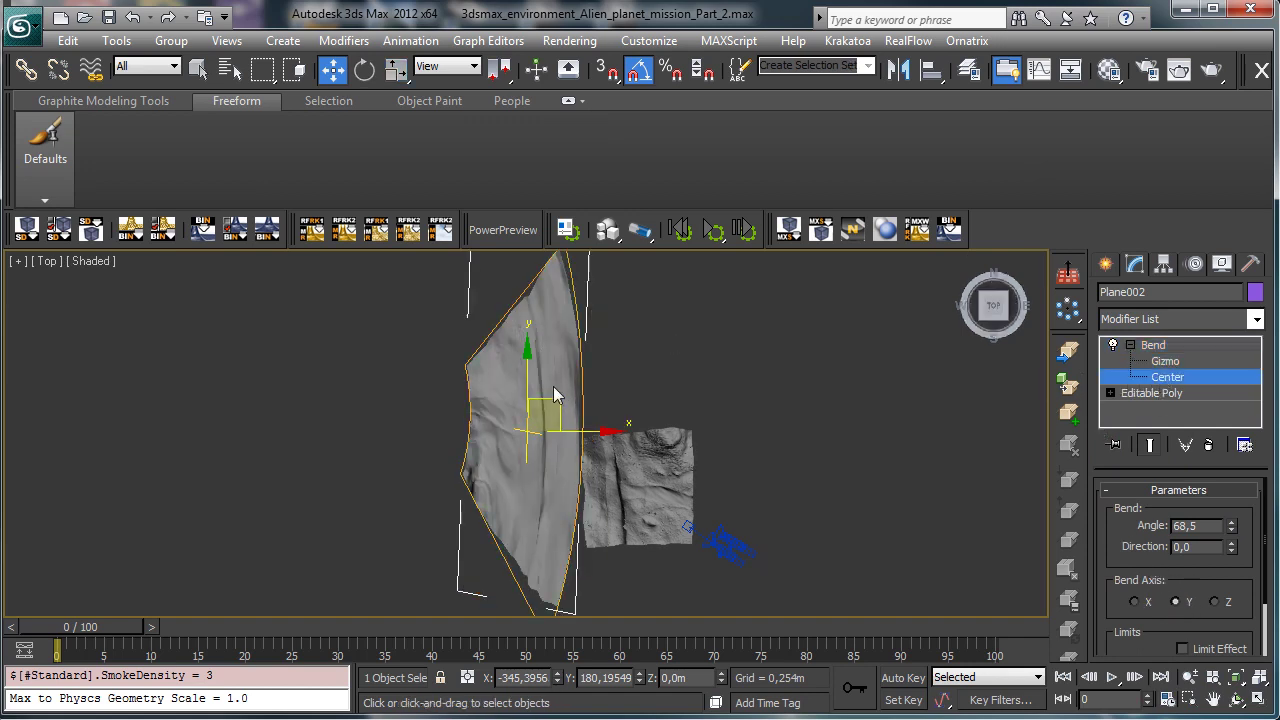
drag(530, 388, 527, 485)
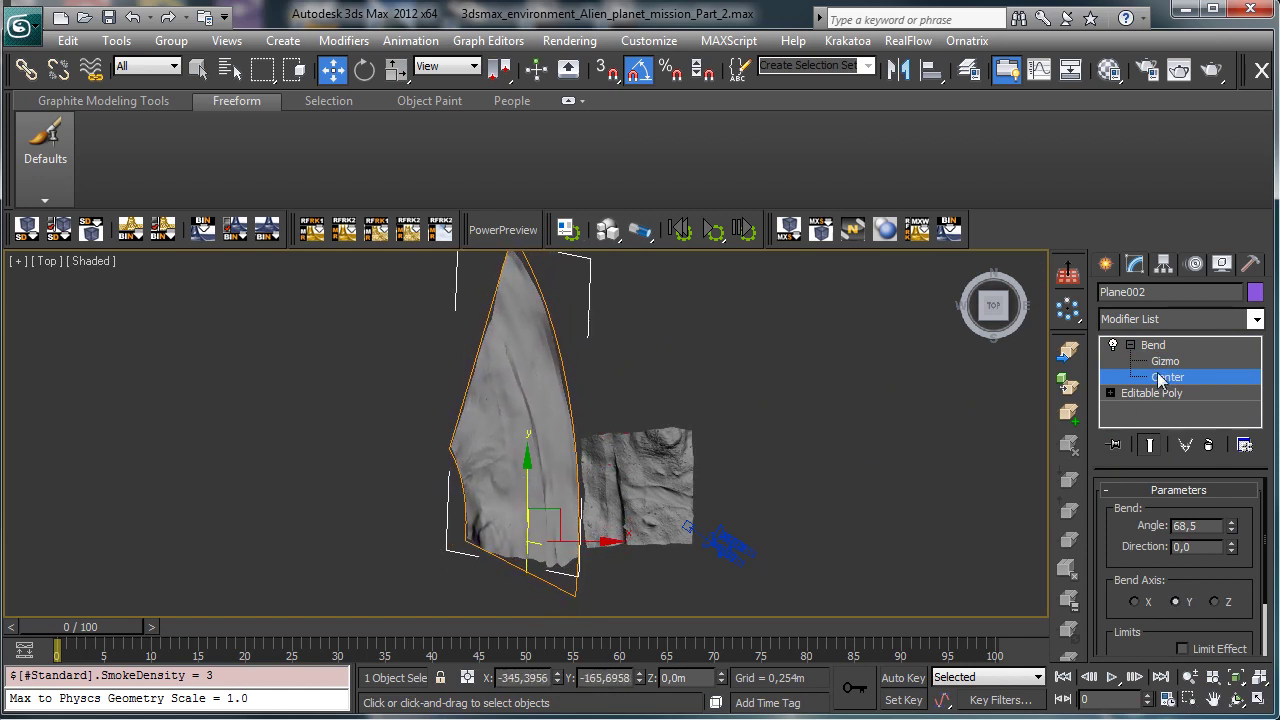
key(ctrl+b)
drag(1230, 532, 1230, 600)
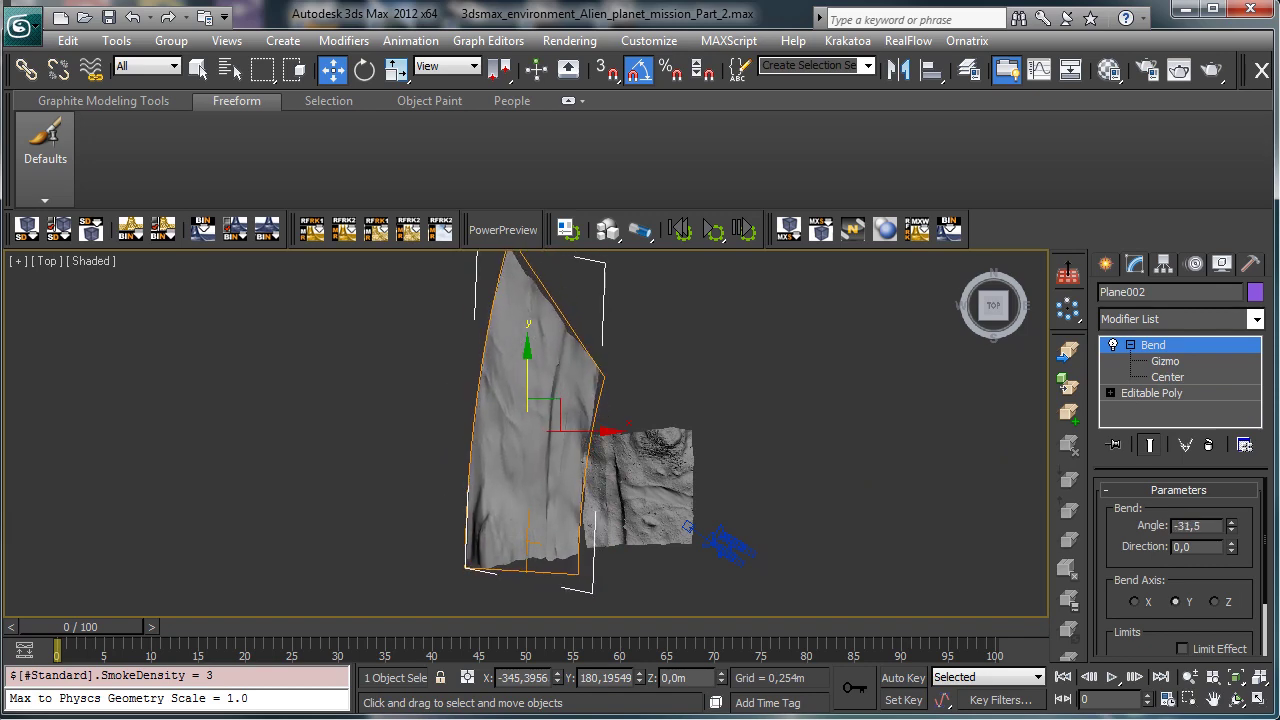
Step: Maximize the Camera002 view and convert the bent terrain to an Editable Poly
click(1266, 698)
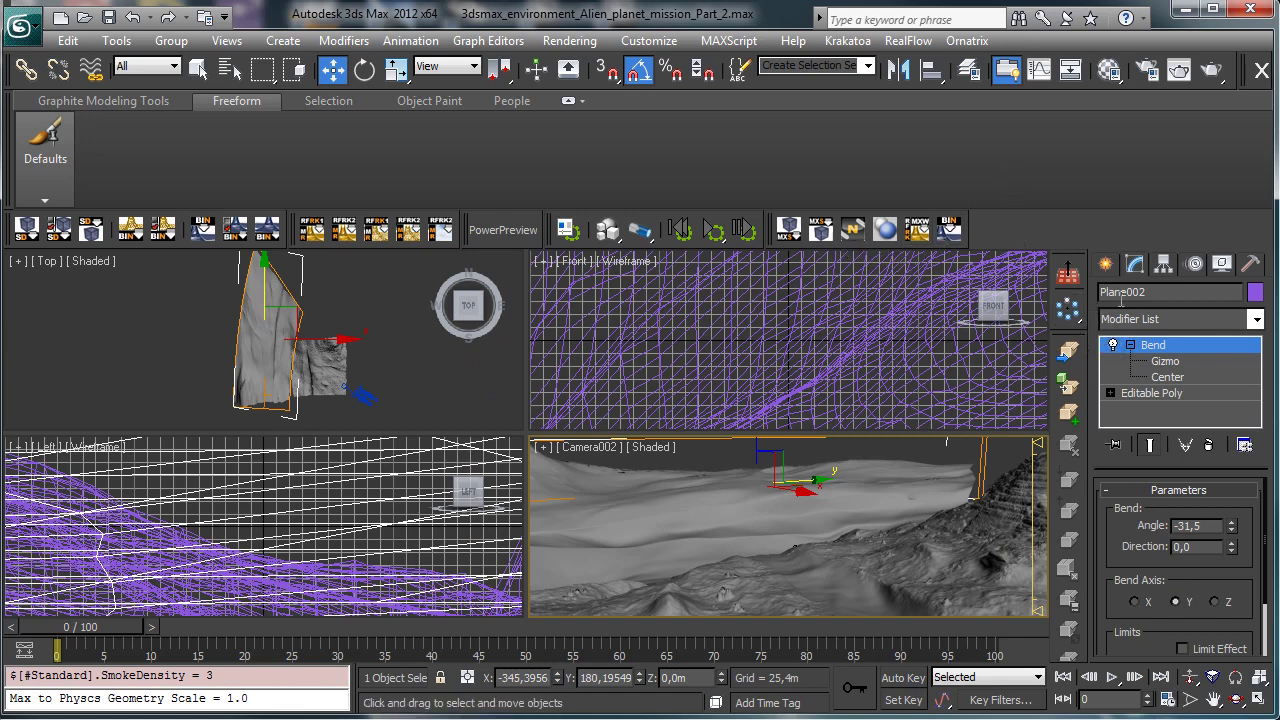
click(1259, 699)
right_click(631, 346)
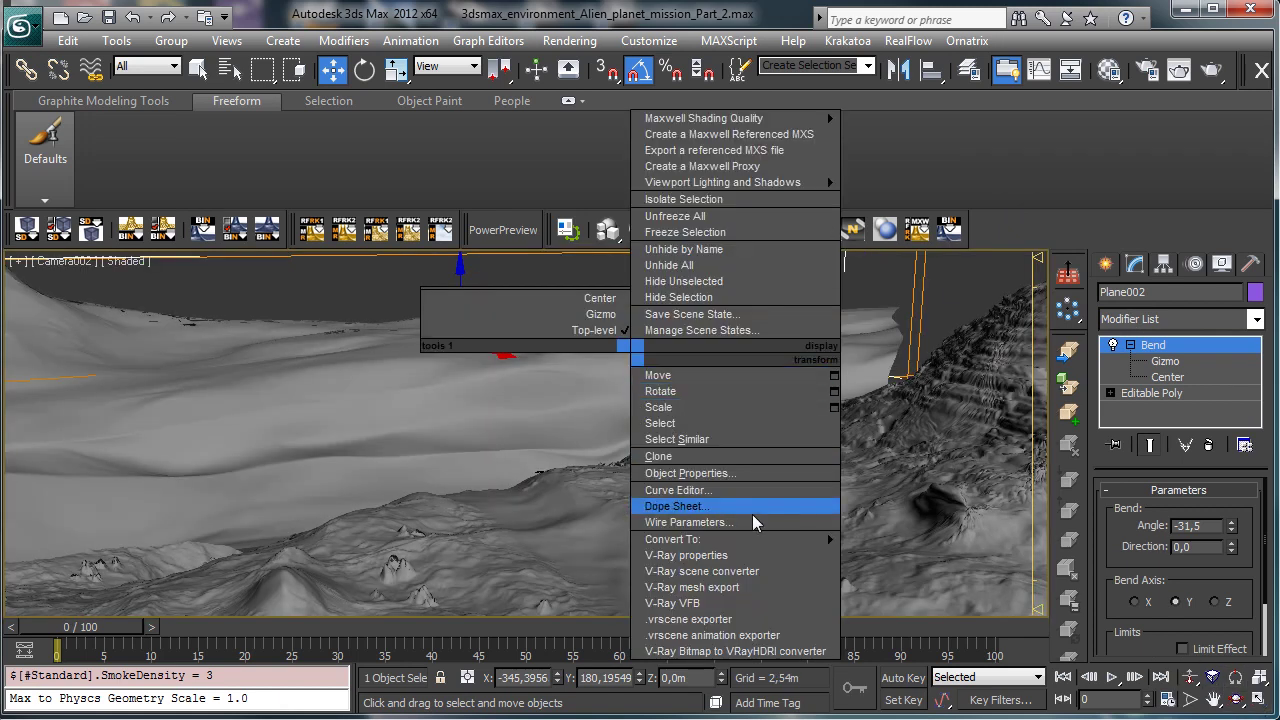
mouse_move(831, 545)
click(597, 555)
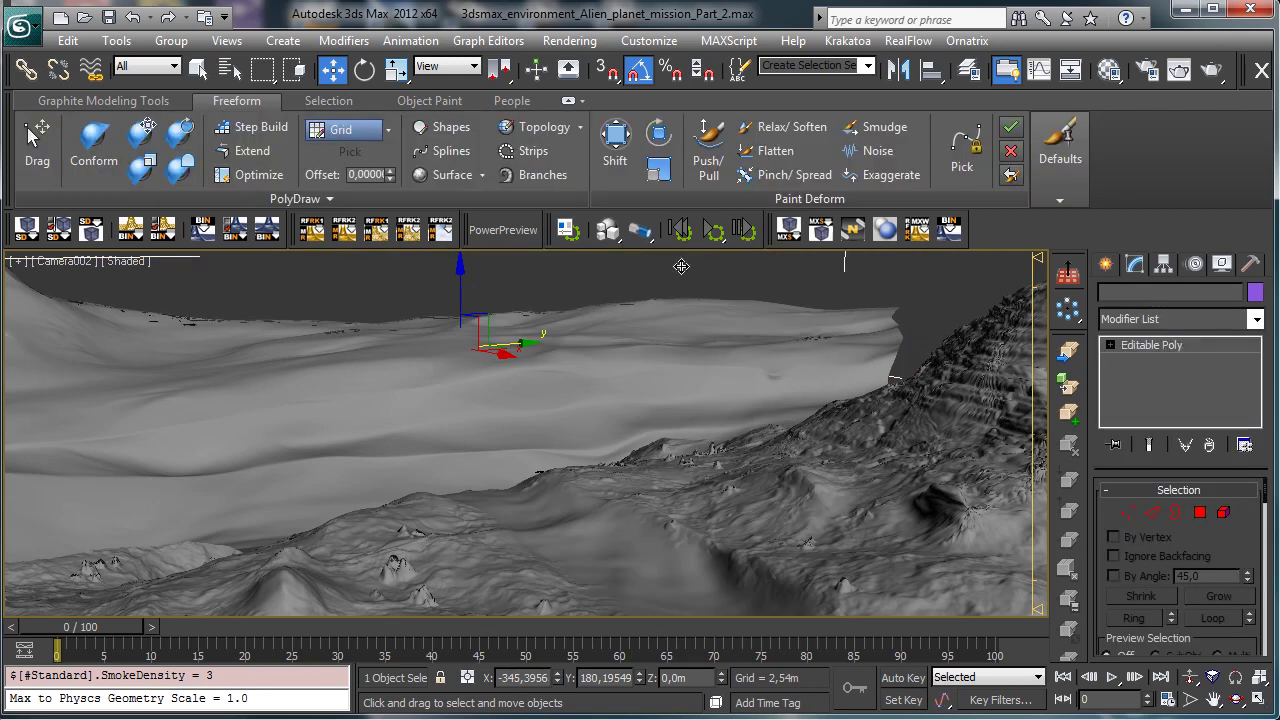
Step: Reshape the background terrain's ridge line and slopes with the Shift brush at full strength 20 and falloff 200
click(615, 140)
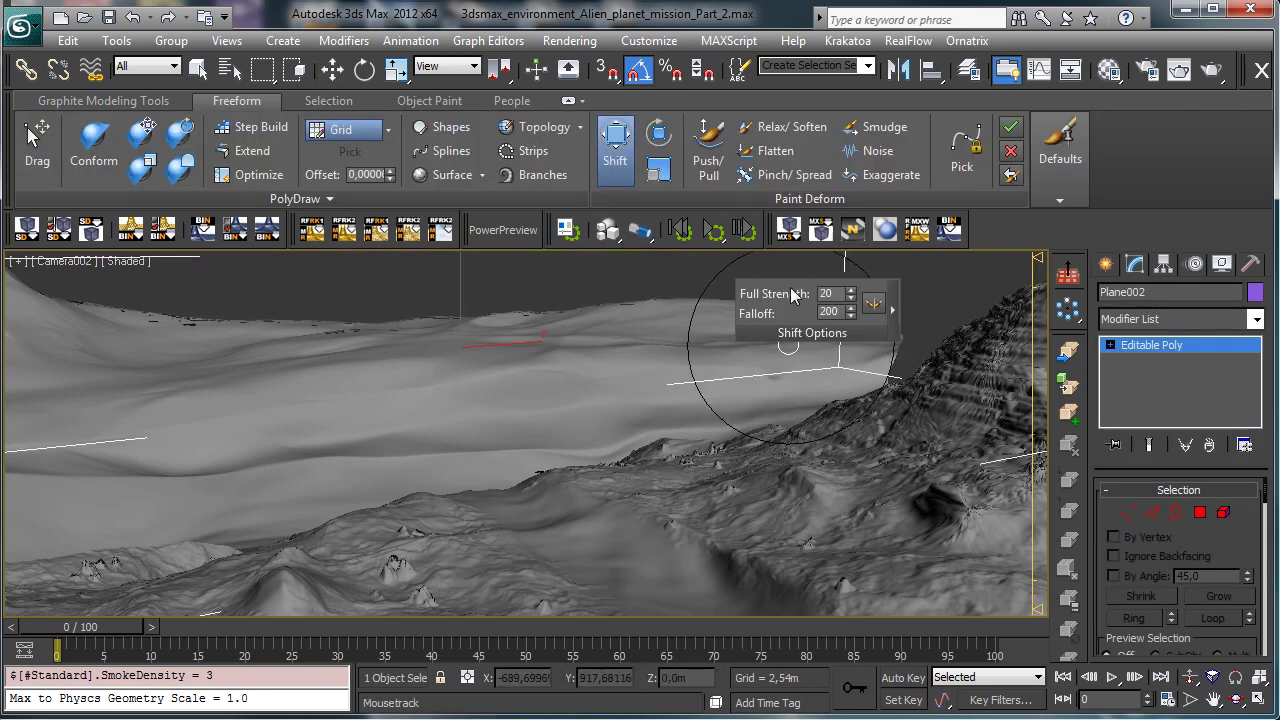
mouse_move(733, 303)
mouse_down()
mouse_move(509, 334)
mouse_move(84, 352)
mouse_up()
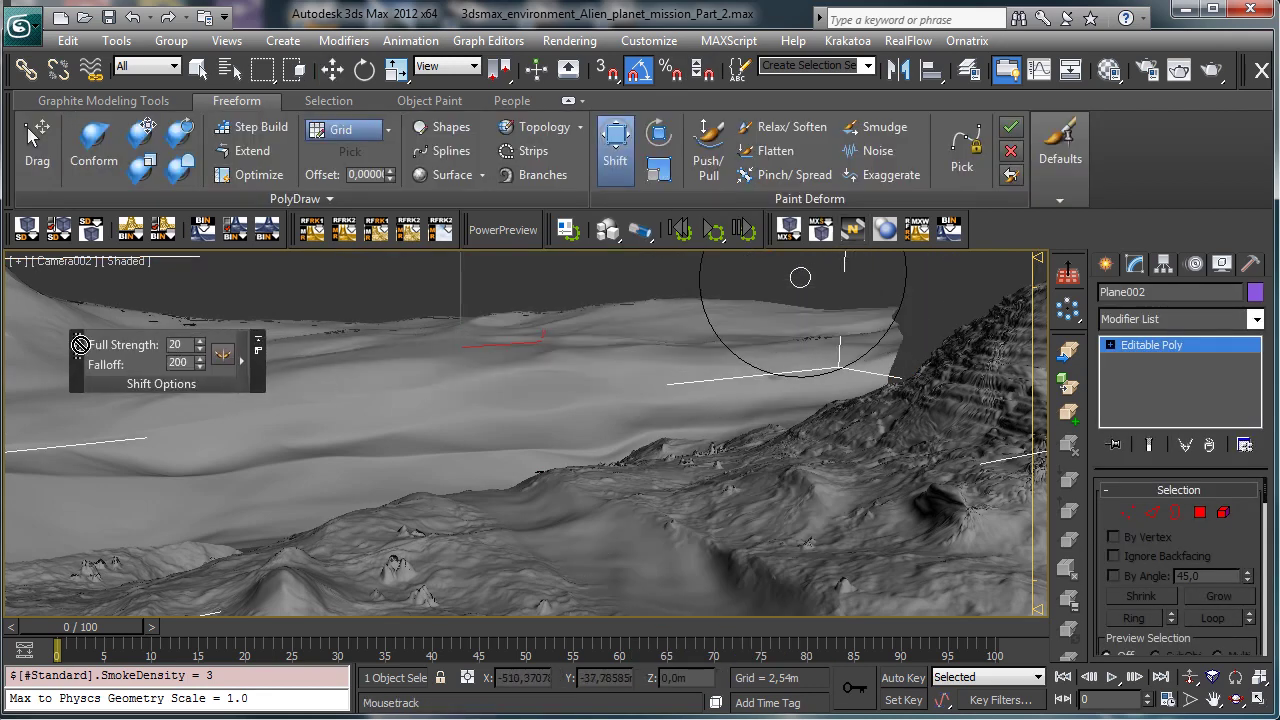
mouse_move(880, 317)
mouse_down()
mouse_move(757, 314)
mouse_move(786, 290)
mouse_move(773, 310)
mouse_up()
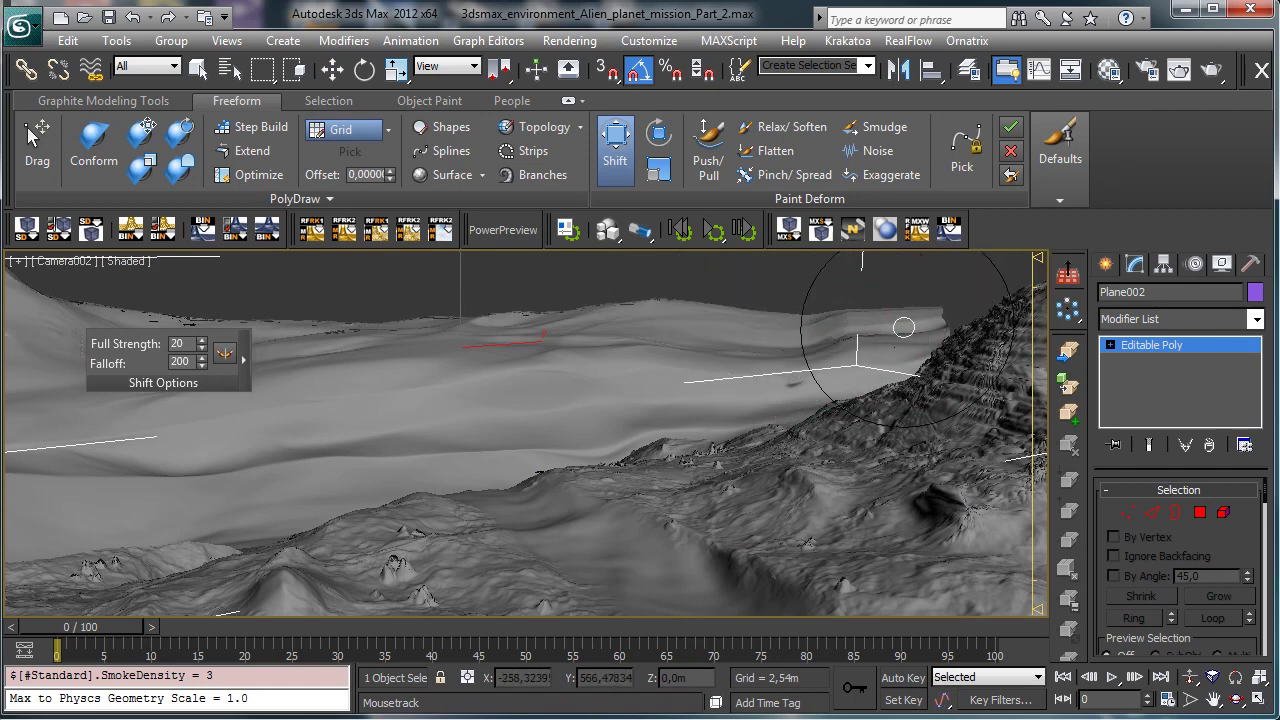
drag(957, 315, 812, 310)
drag(443, 314, 446, 317)
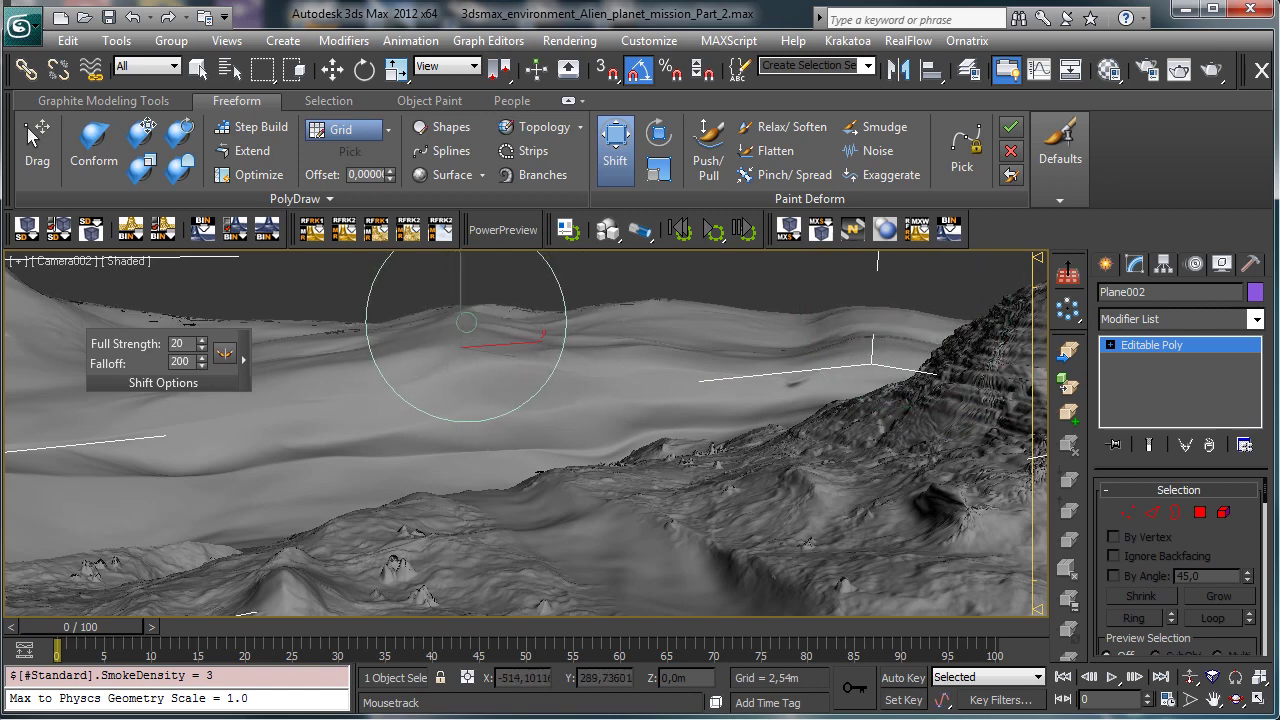
mouse_move(982, 304)
mouse_down()
mouse_move(915, 330)
mouse_move(960, 330)
mouse_move(975, 346)
mouse_move(900, 344)
mouse_up()
mouse_move(677, 346)
mouse_down()
mouse_move(668, 368)
mouse_move(634, 351)
mouse_up()
drag(383, 380, 428, 386)
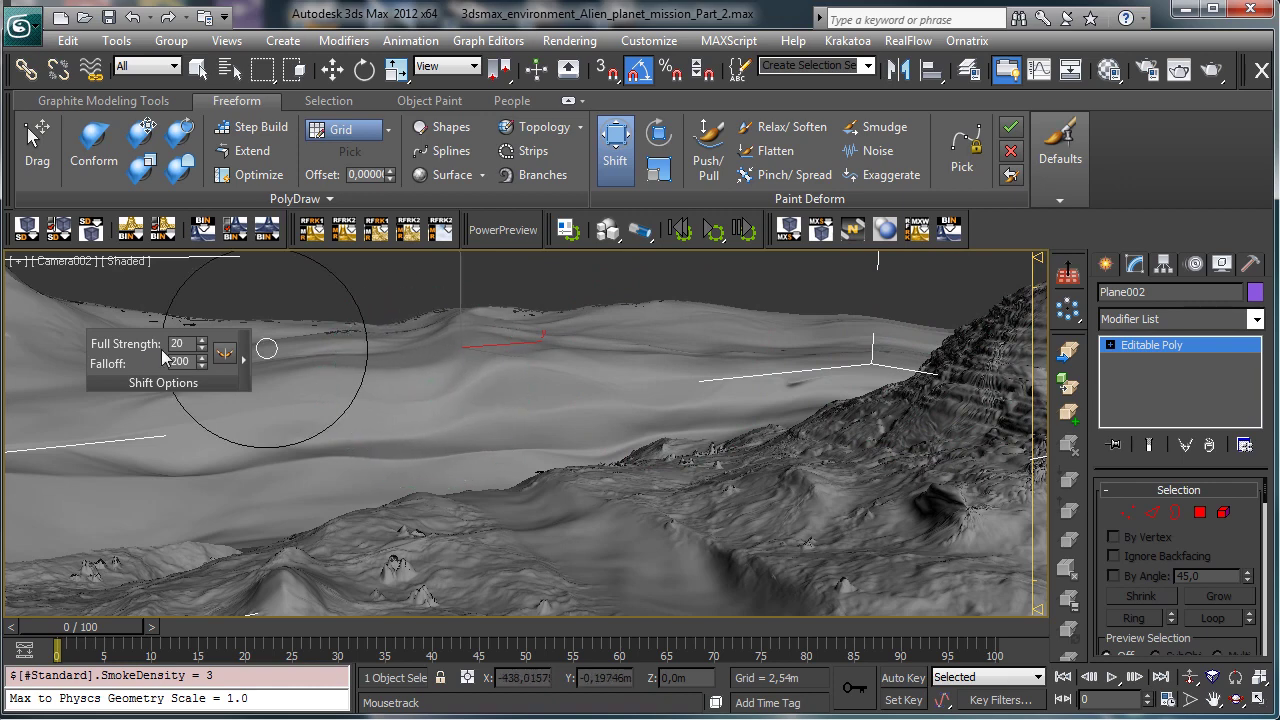
drag(82, 344, 383, 248)
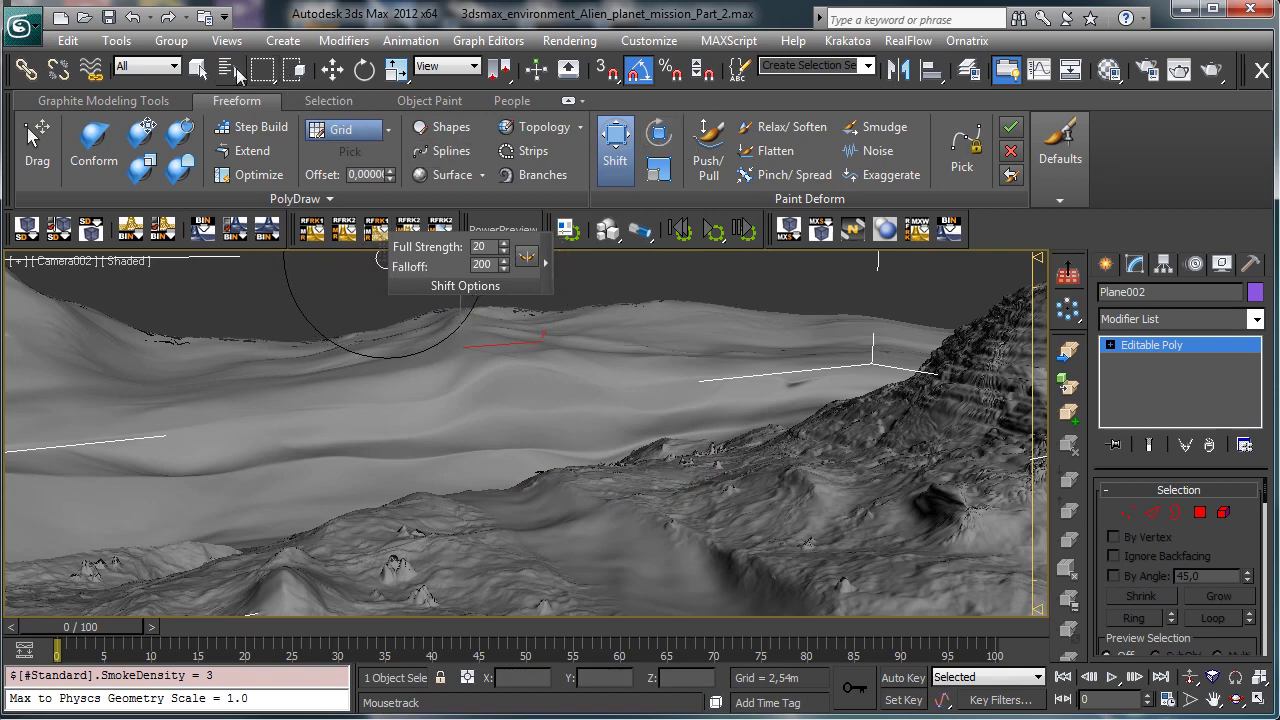
key(w)
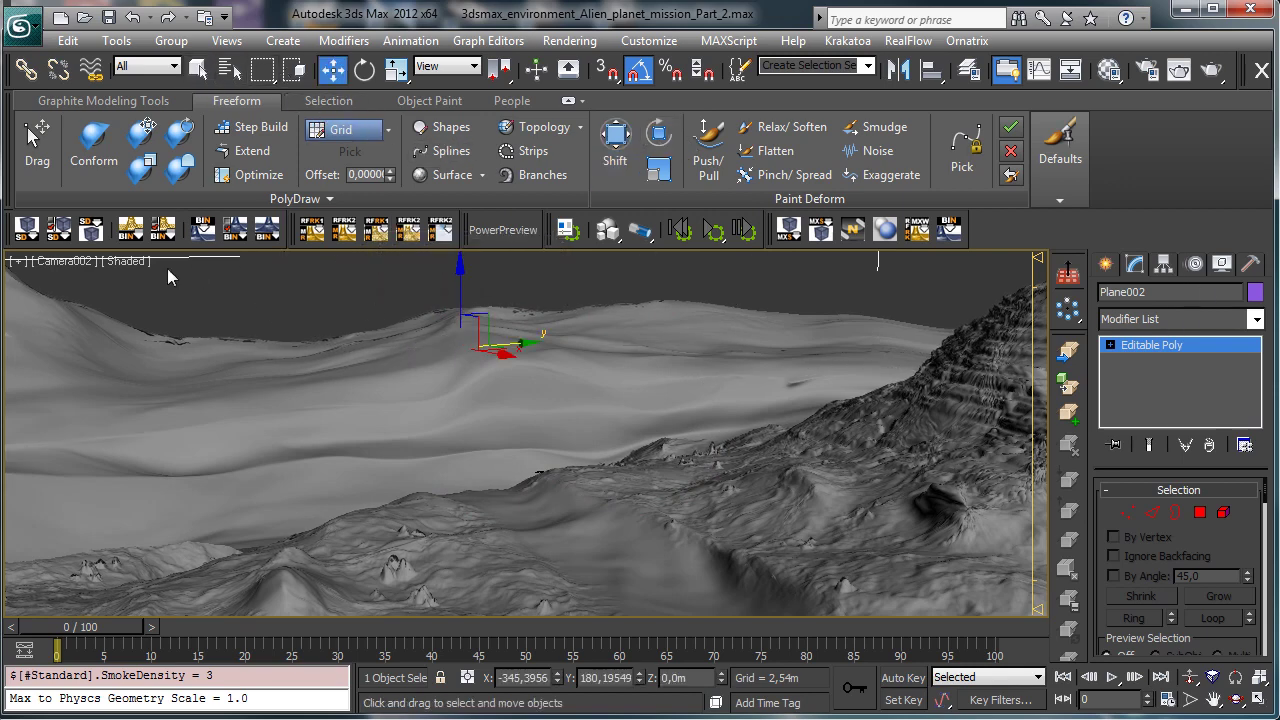
Step: Check the background terrain's mesh density with Edged Faces and add a Tessellate modifier with tension 0
click(126, 261)
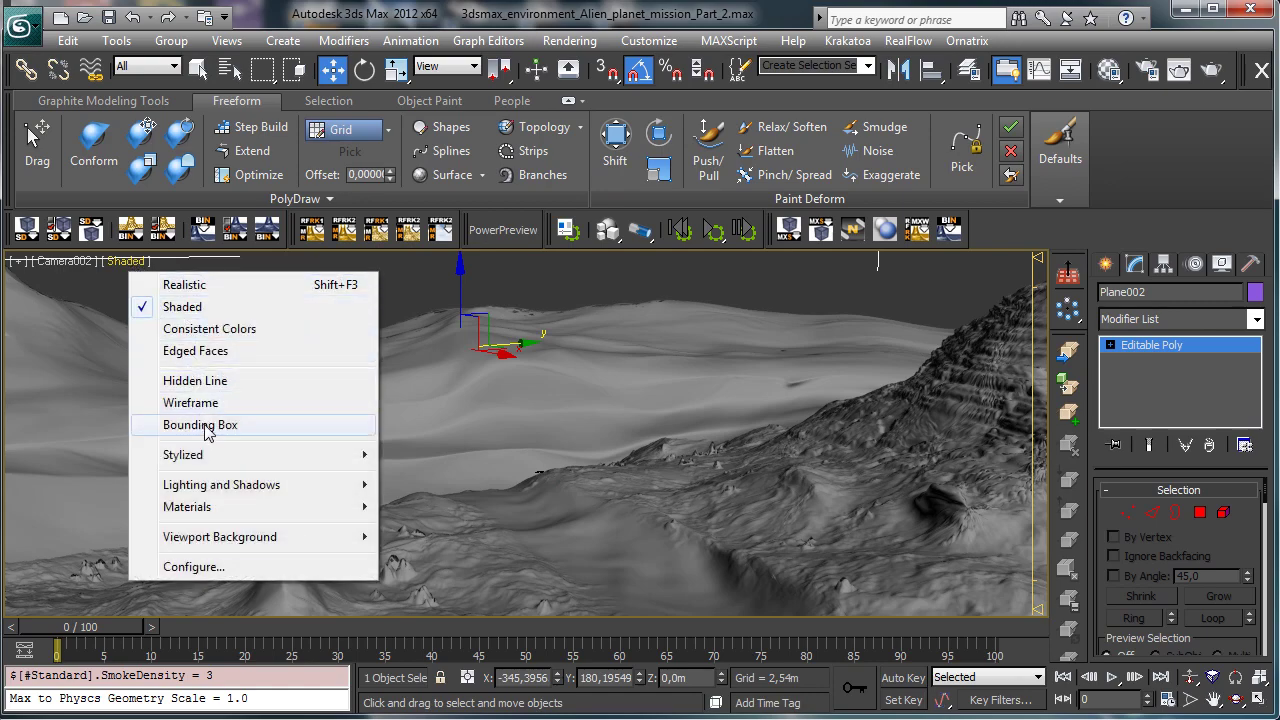
click(200, 351)
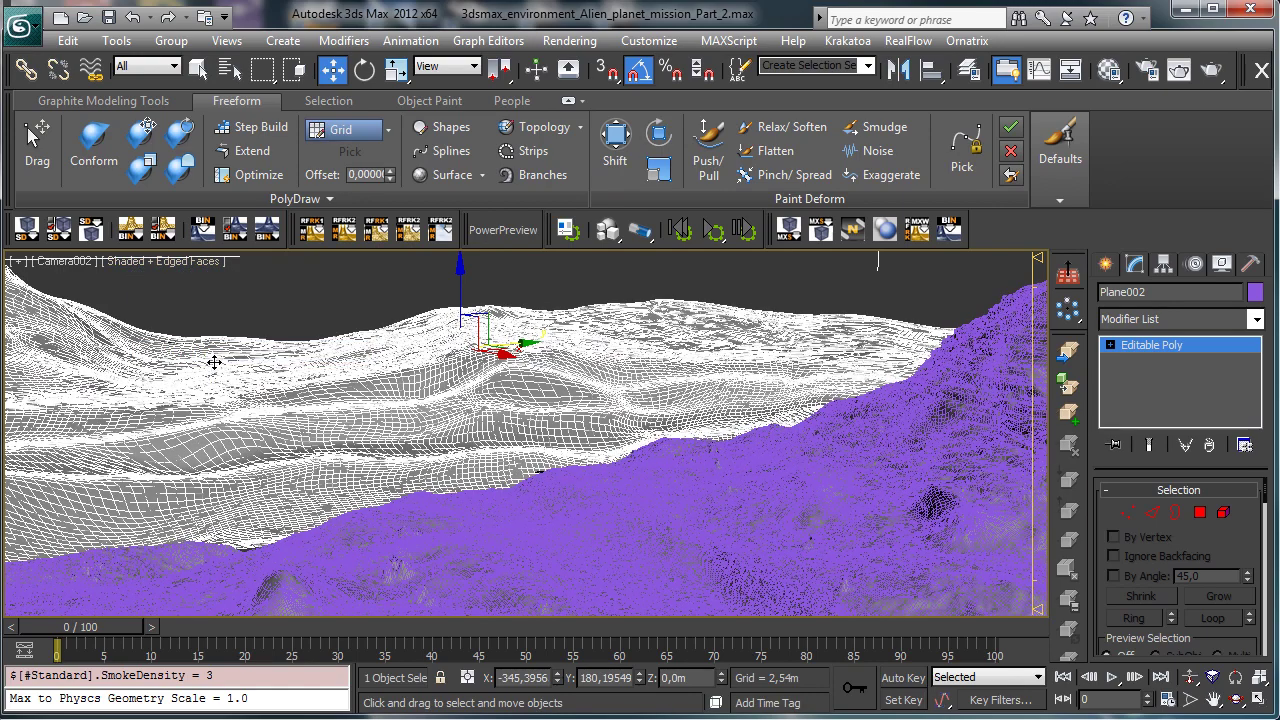
click(177, 262)
click(205, 352)
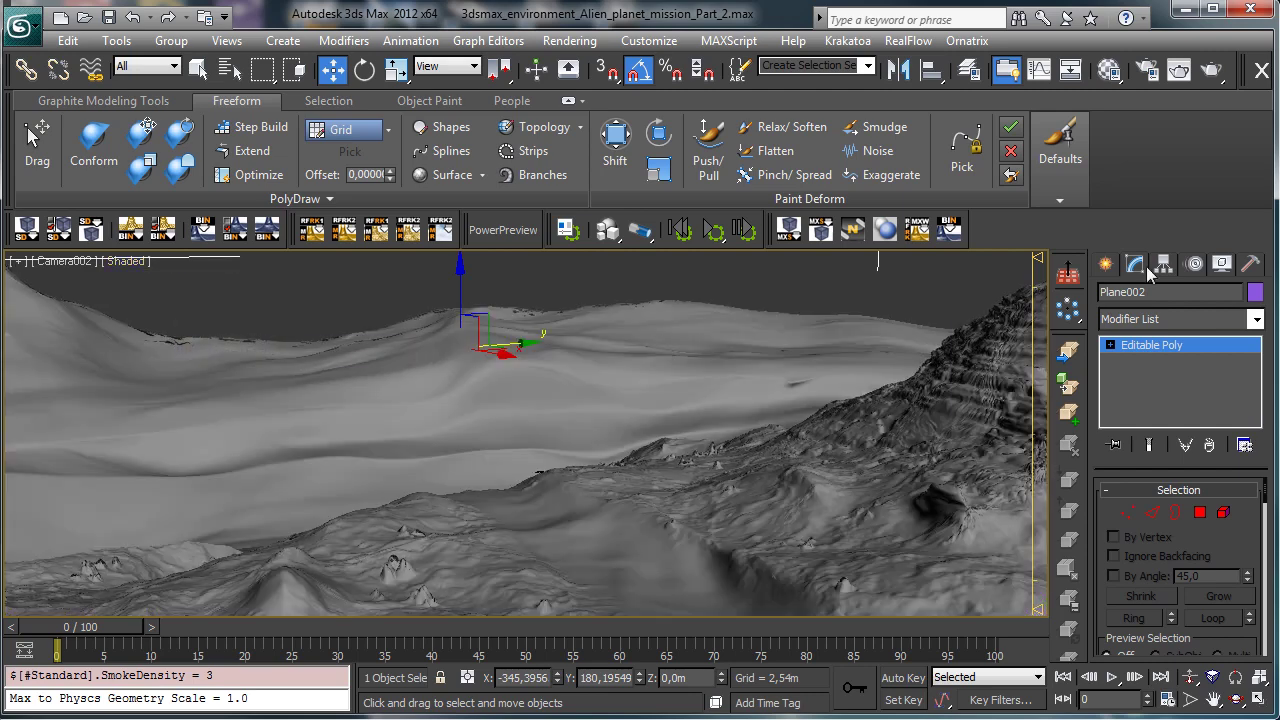
click(1256, 319)
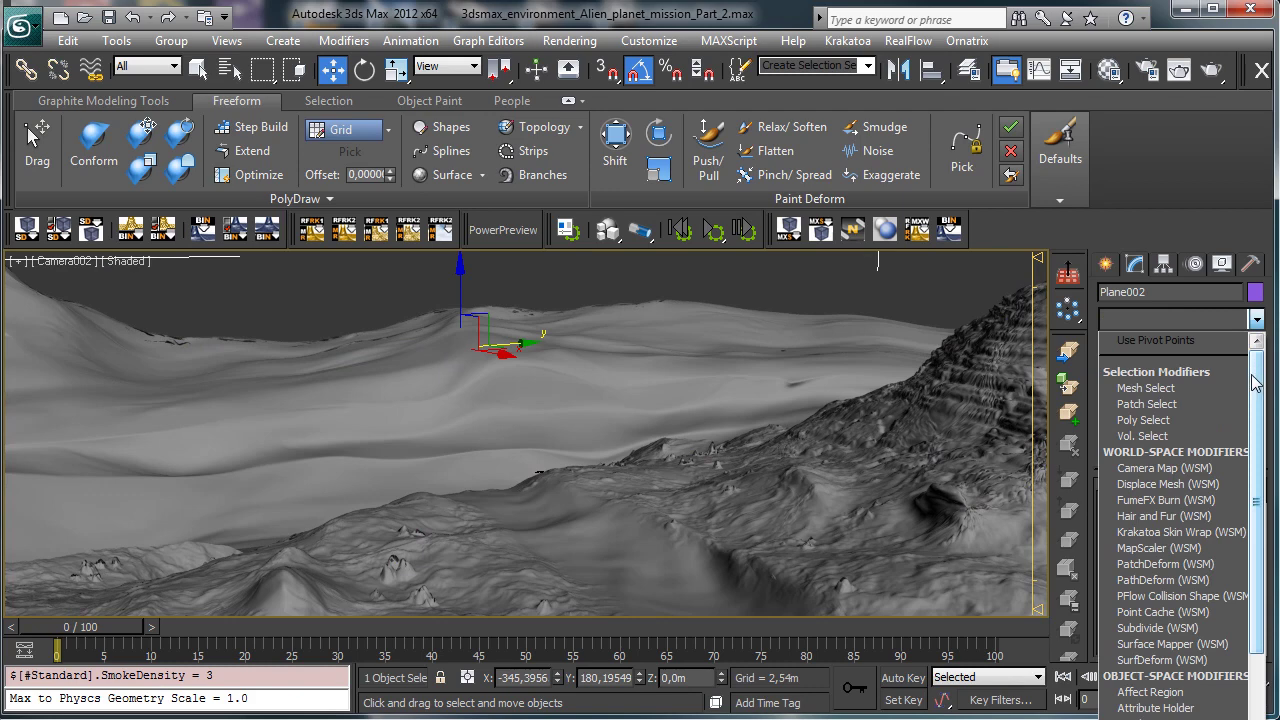
drag(1256, 383, 1257, 708)
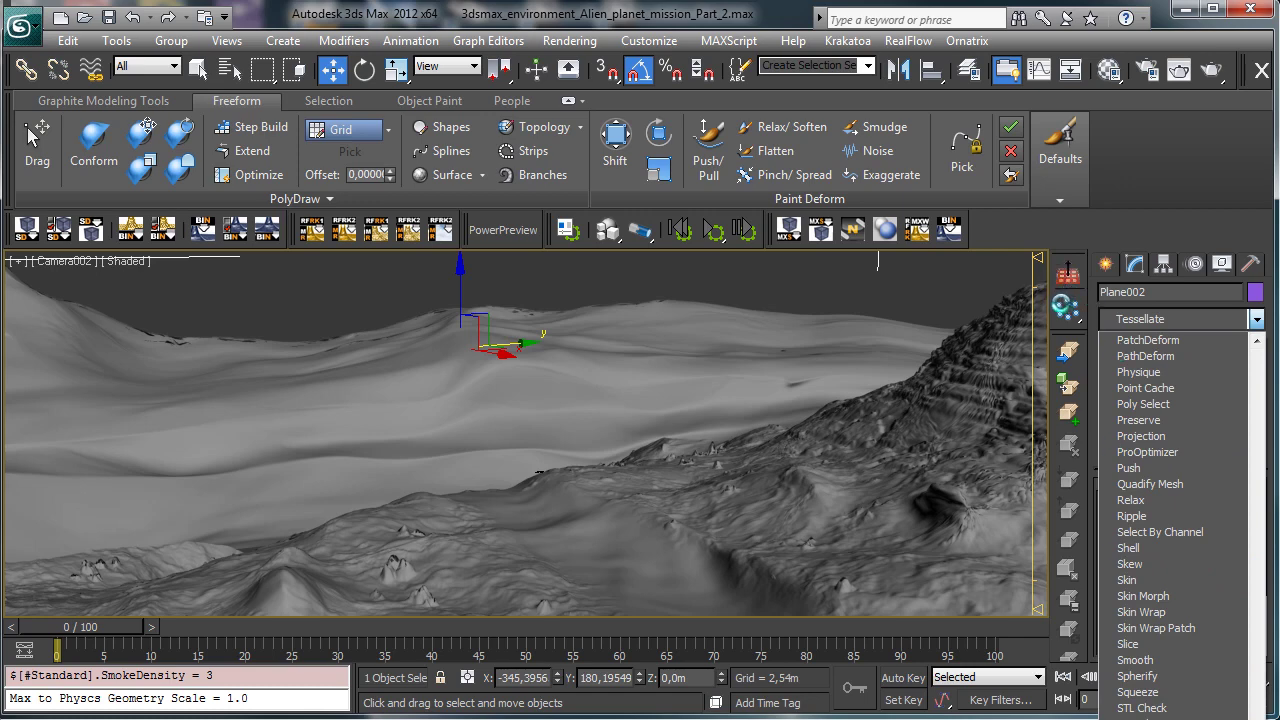
key(Return)
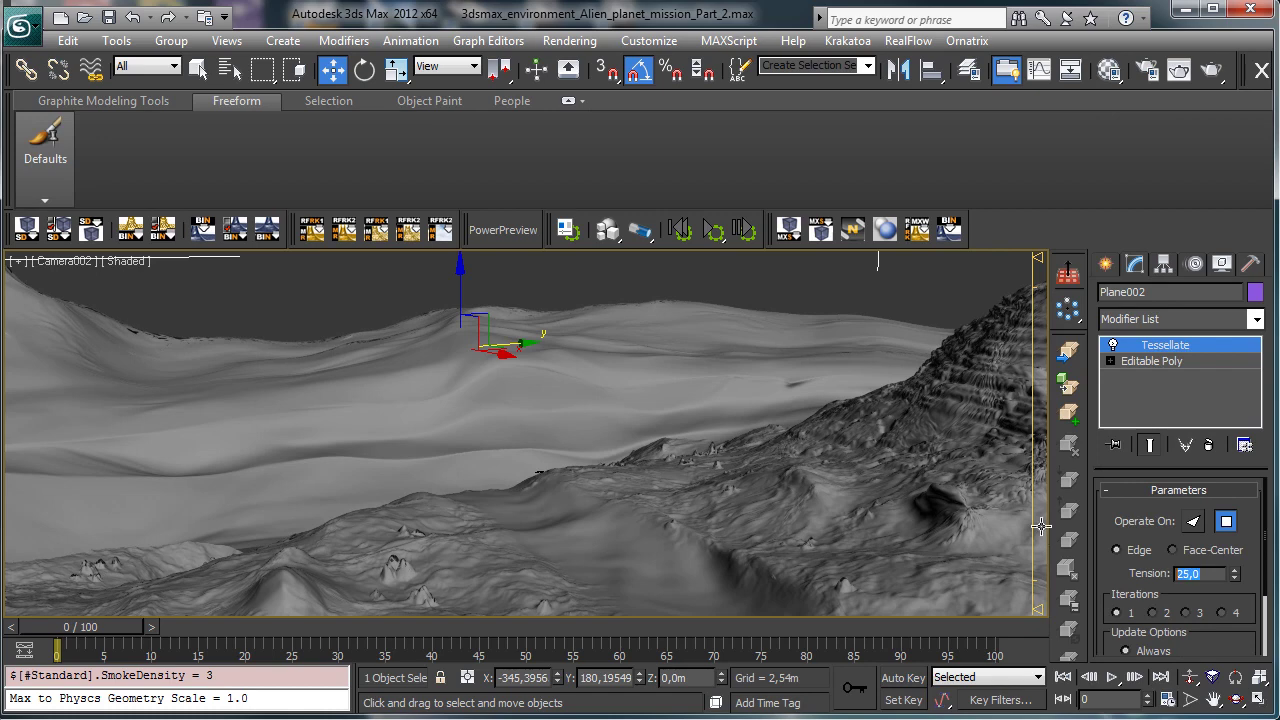
text(0)
Step: Inspect the tessellated mesh with Edged Faces and convert the background terrain to an Editable Poly
click(135, 261)
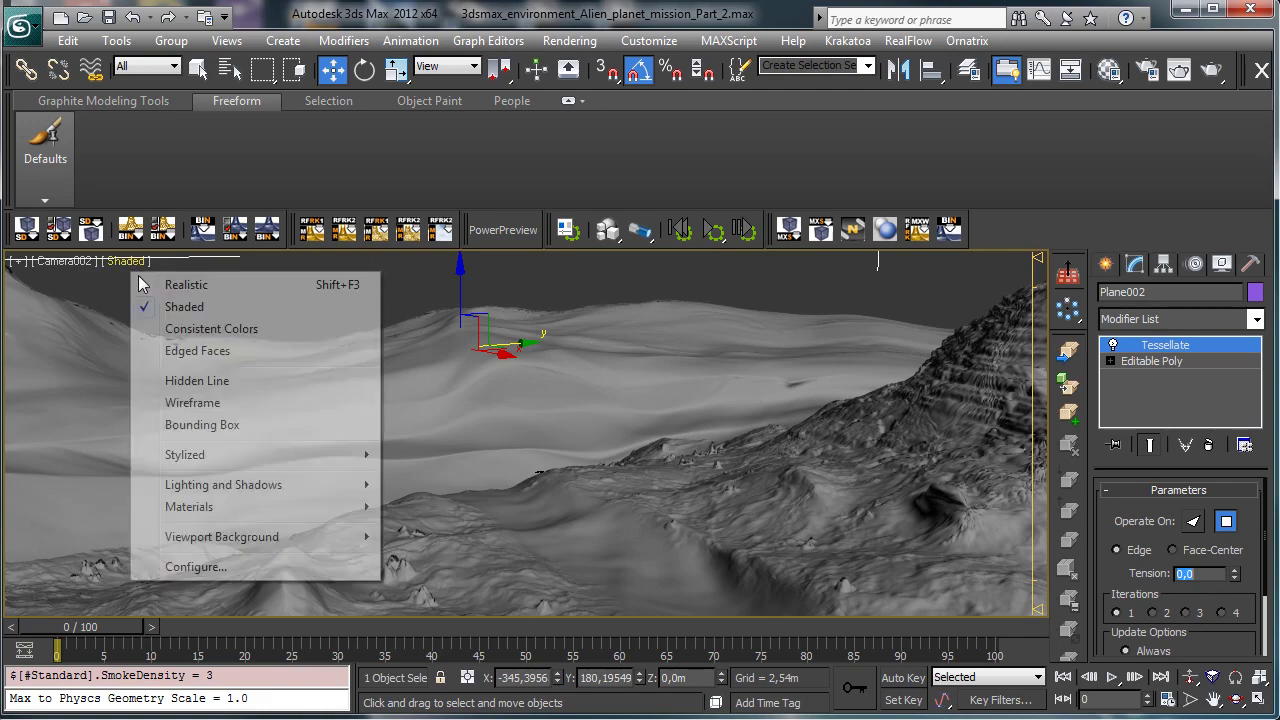
click(188, 350)
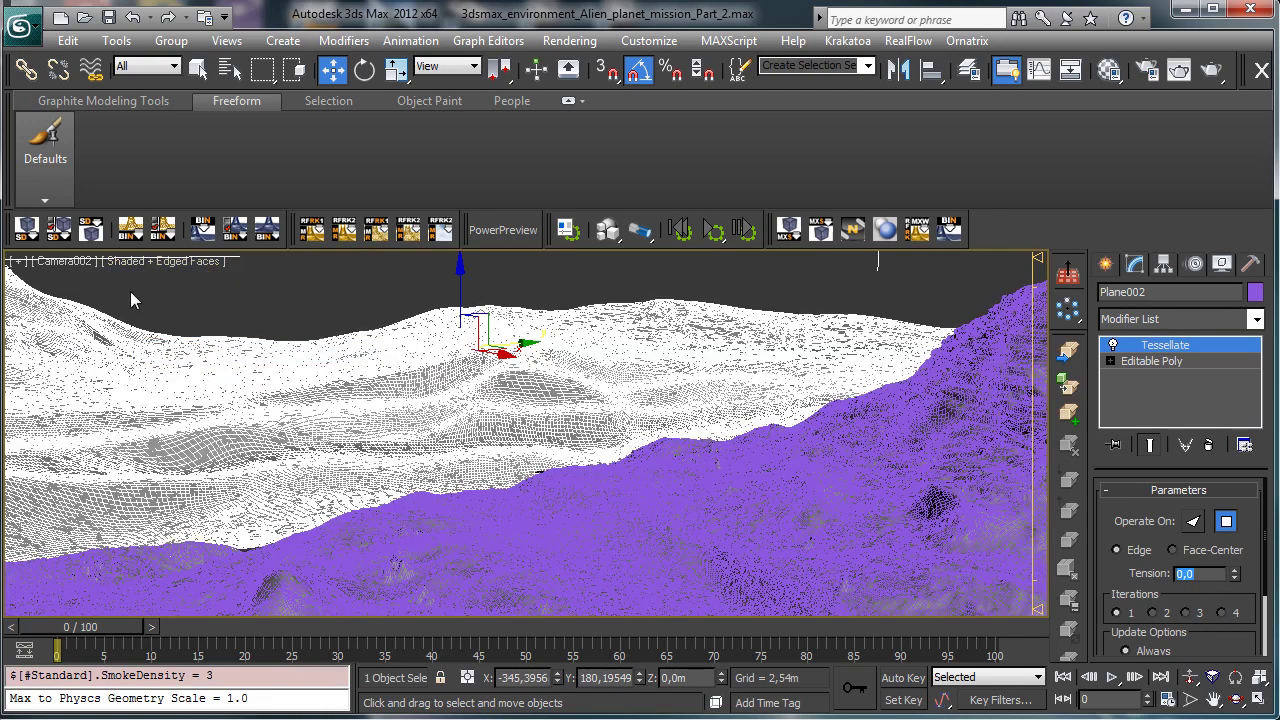
click(160, 261)
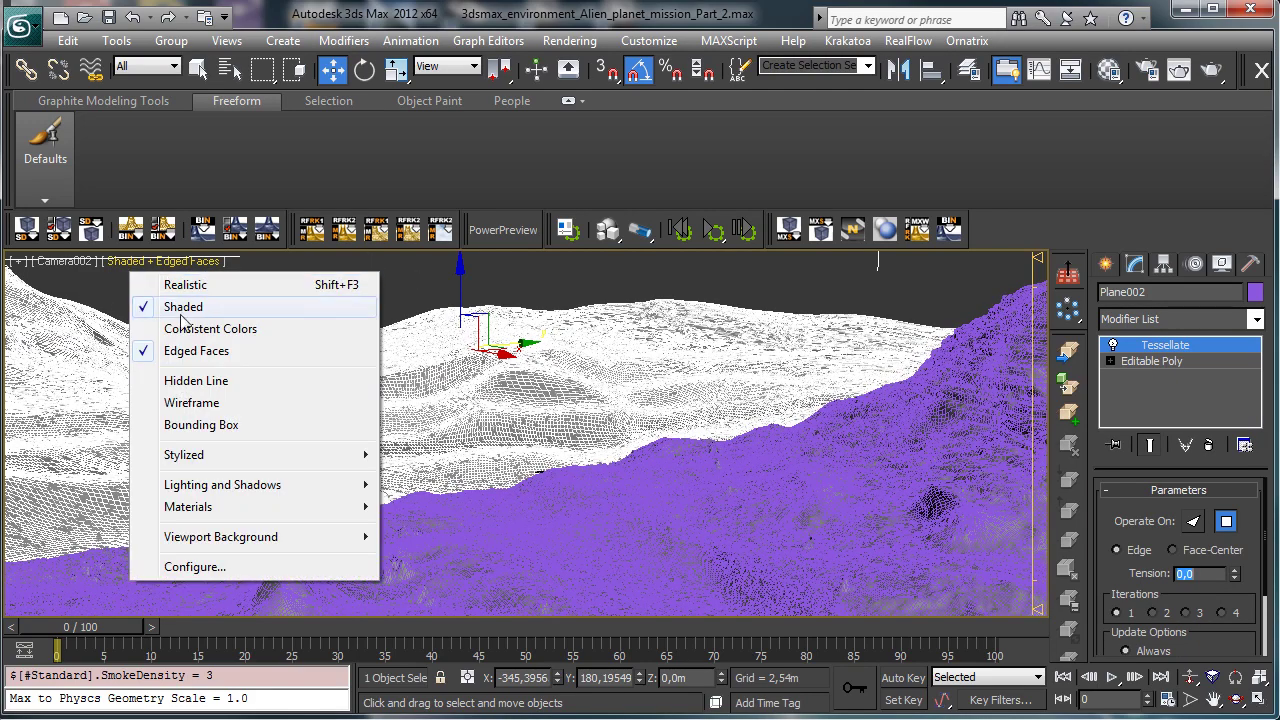
click(196, 350)
right_click(403, 350)
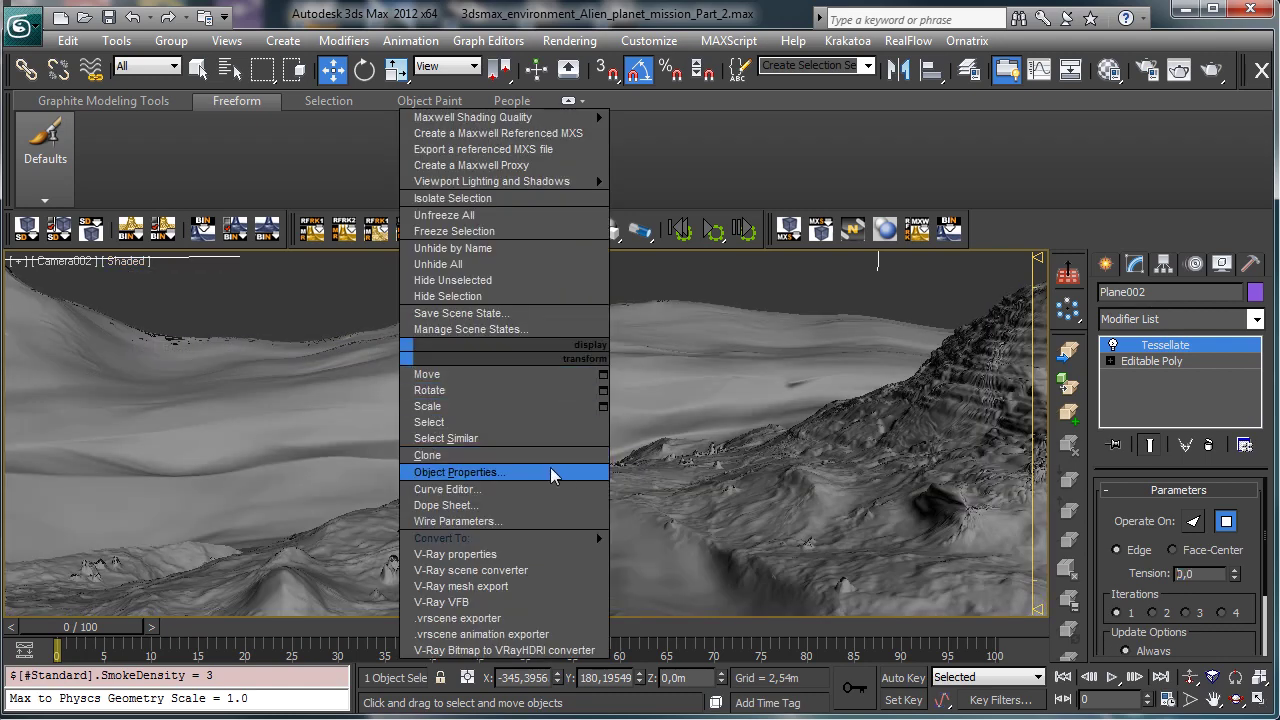
mouse_move(585, 538)
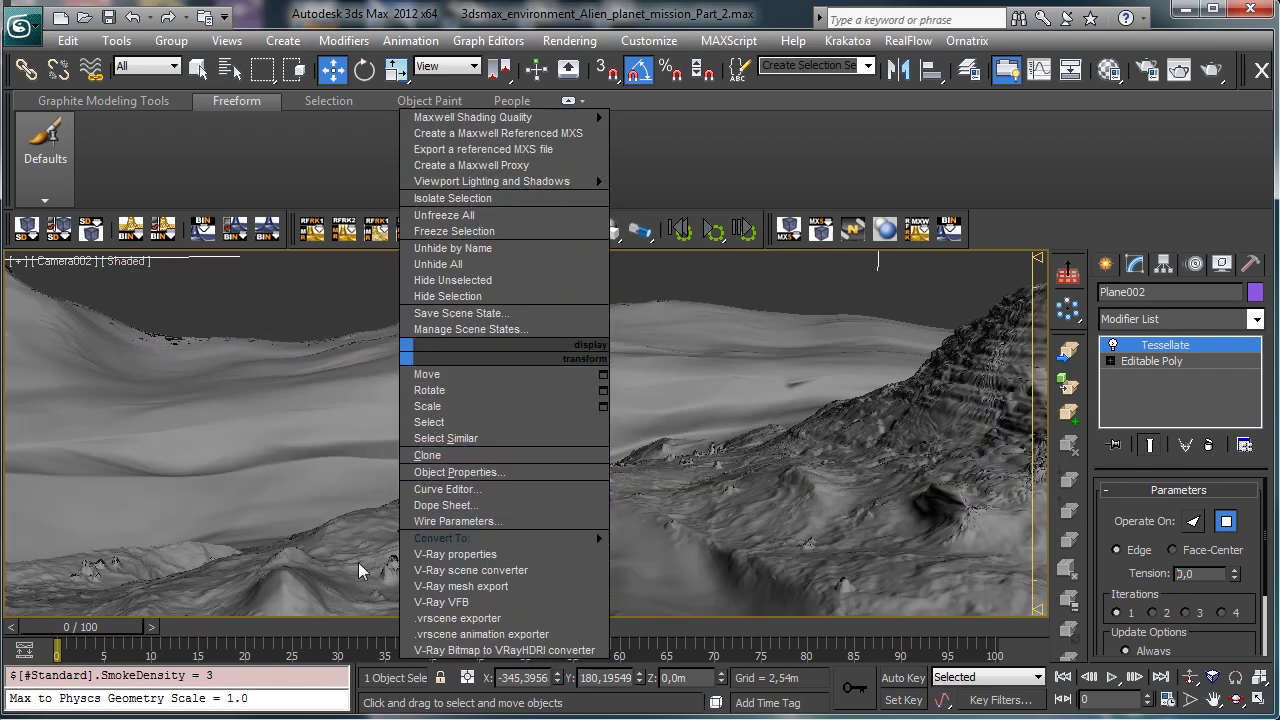
click(328, 554)
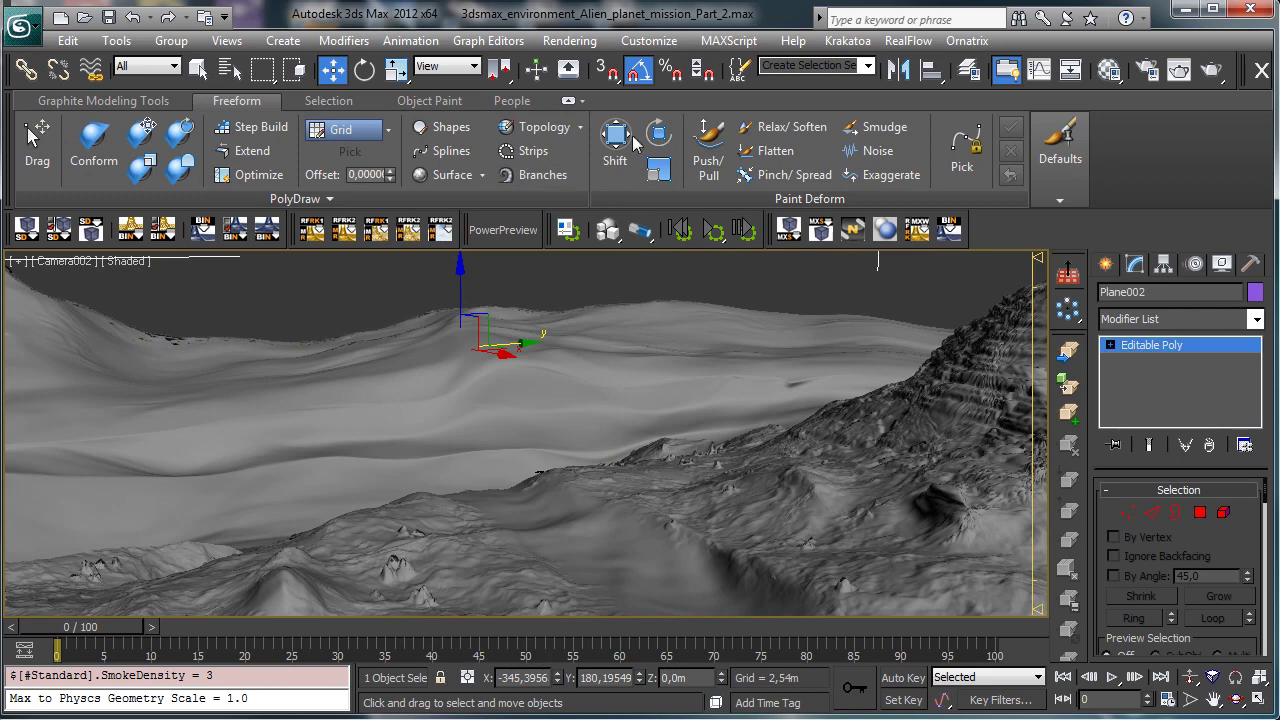
Step: Refine the background ridges and slopes with the Shift brush at full strength 10 and falloff 100
click(615, 145)
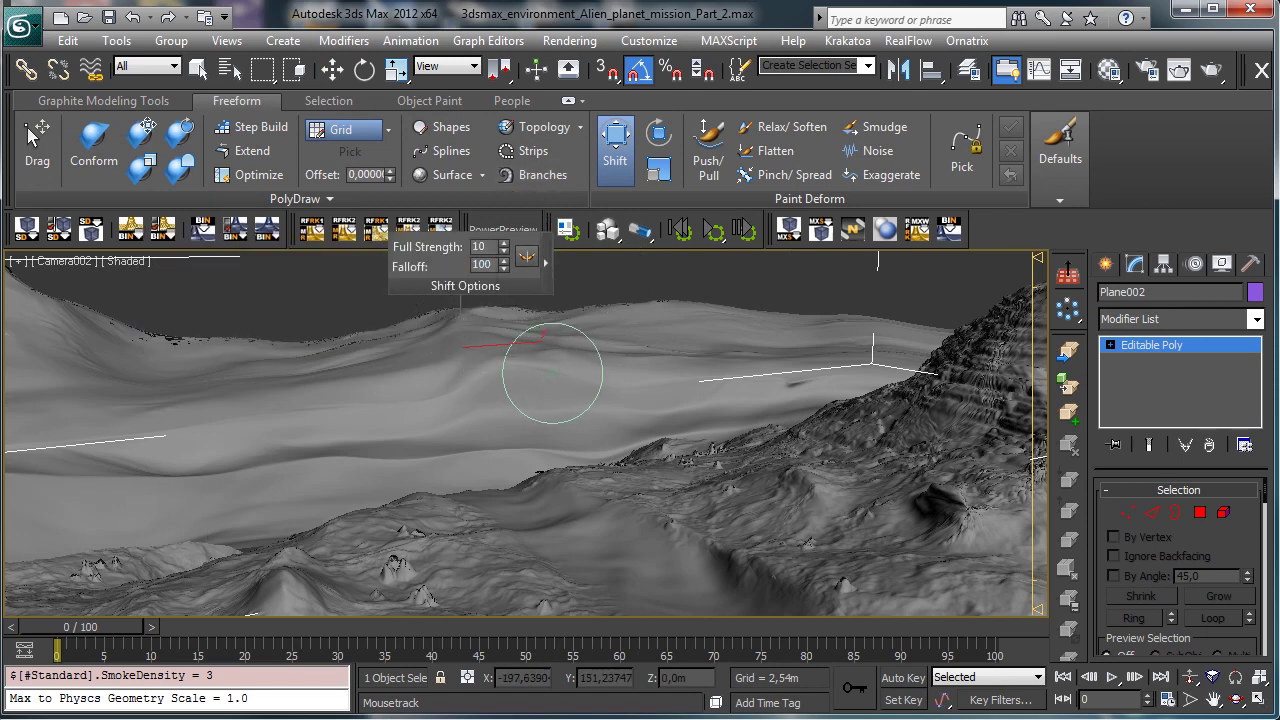
mouse_move(686, 329)
mouse_down()
mouse_move(770, 323)
mouse_move(703, 294)
mouse_up()
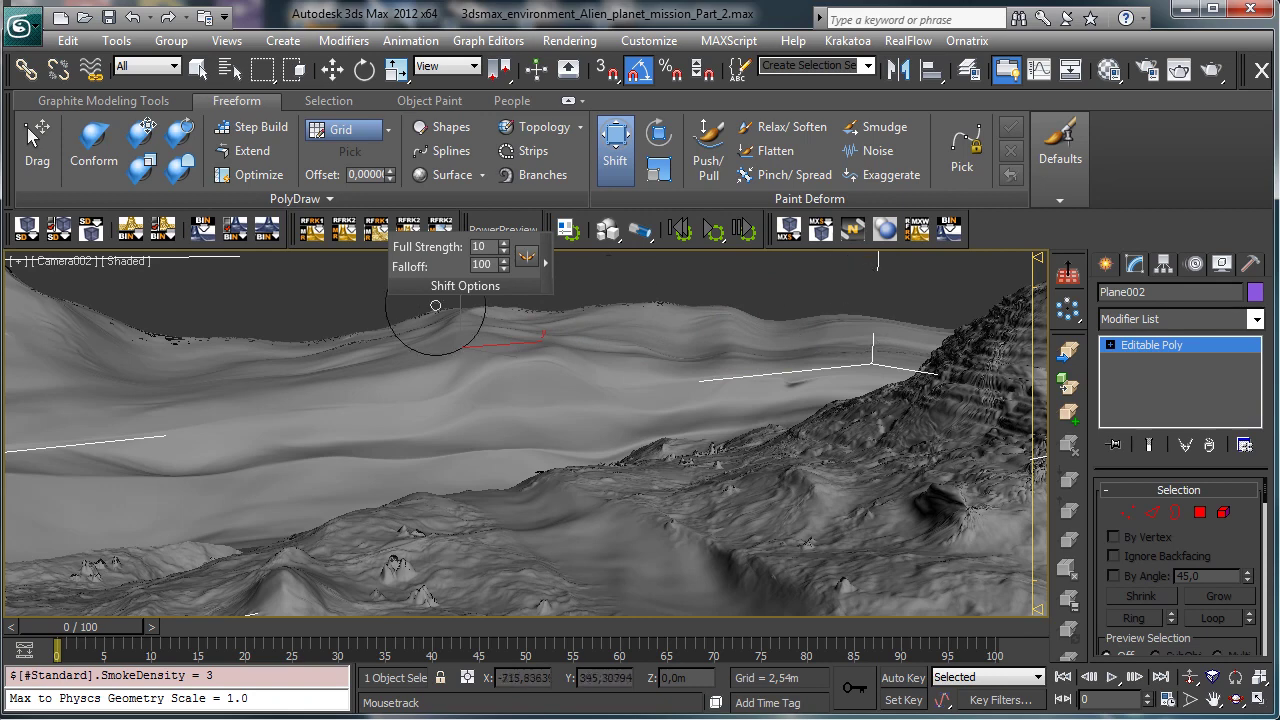
drag(90, 395, 79, 413)
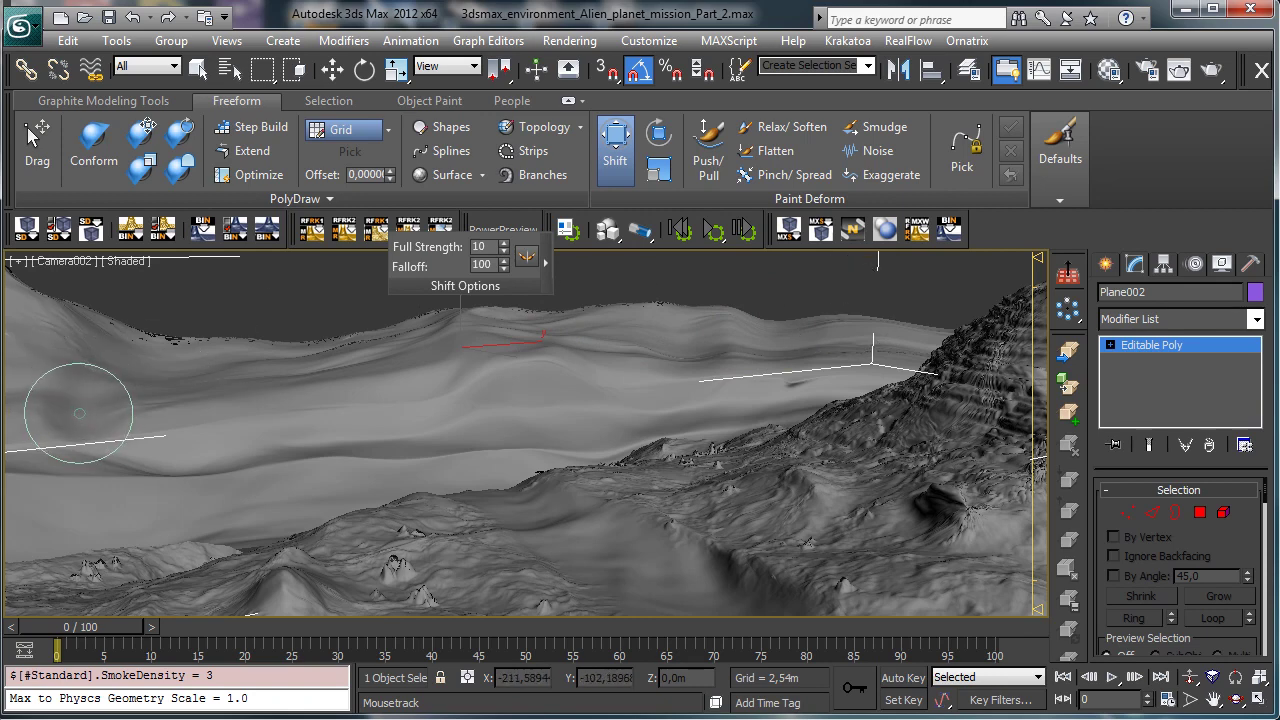
mouse_move(223, 382)
mouse_down()
mouse_move(222, 397)
mouse_move(334, 337)
mouse_move(349, 361)
mouse_move(371, 337)
mouse_move(389, 357)
mouse_up()
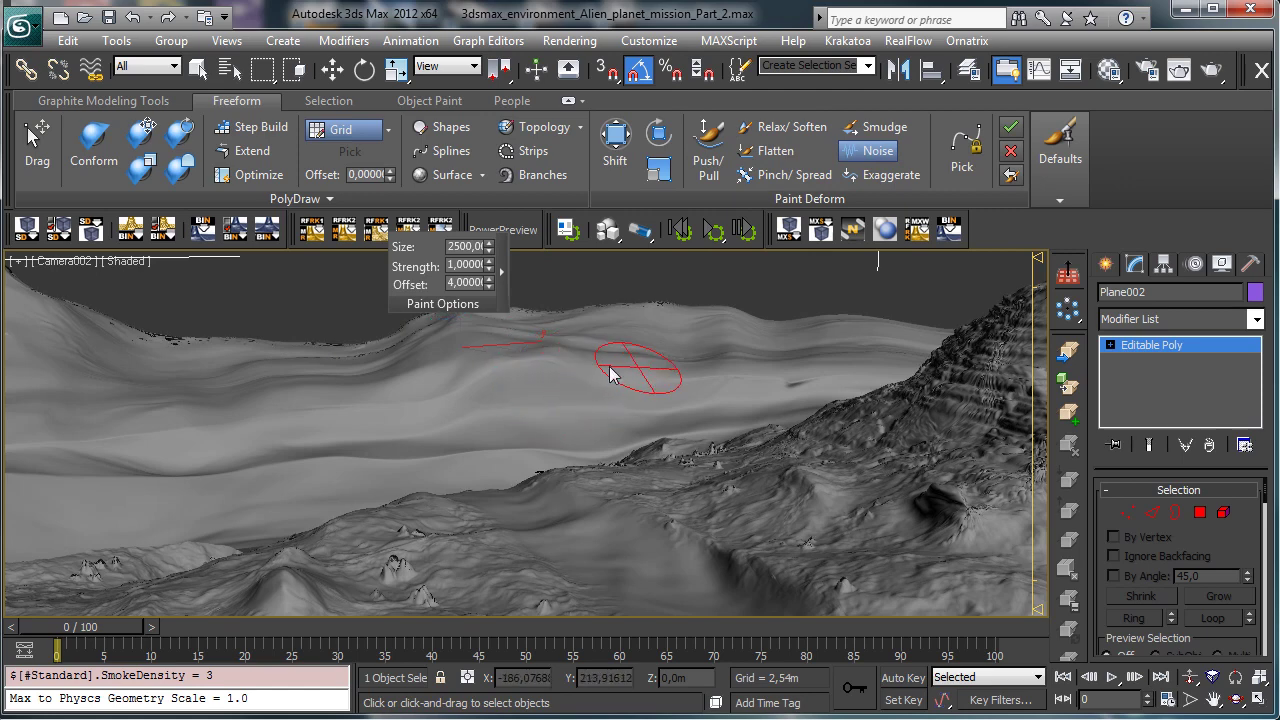
Step: Paint noise onto the background slopes with brush size 2500 and strength 50, adjusting the noise scale and turbulence
double_click(466, 265)
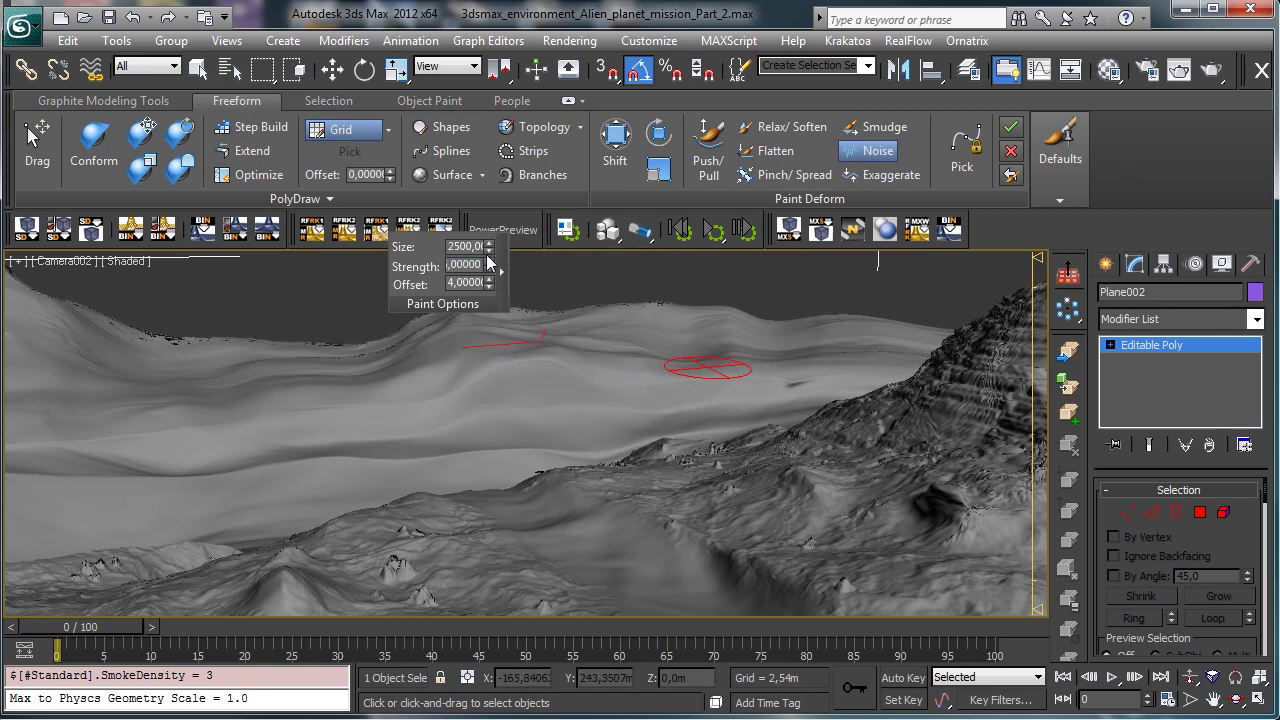
text(50)
click(503, 266)
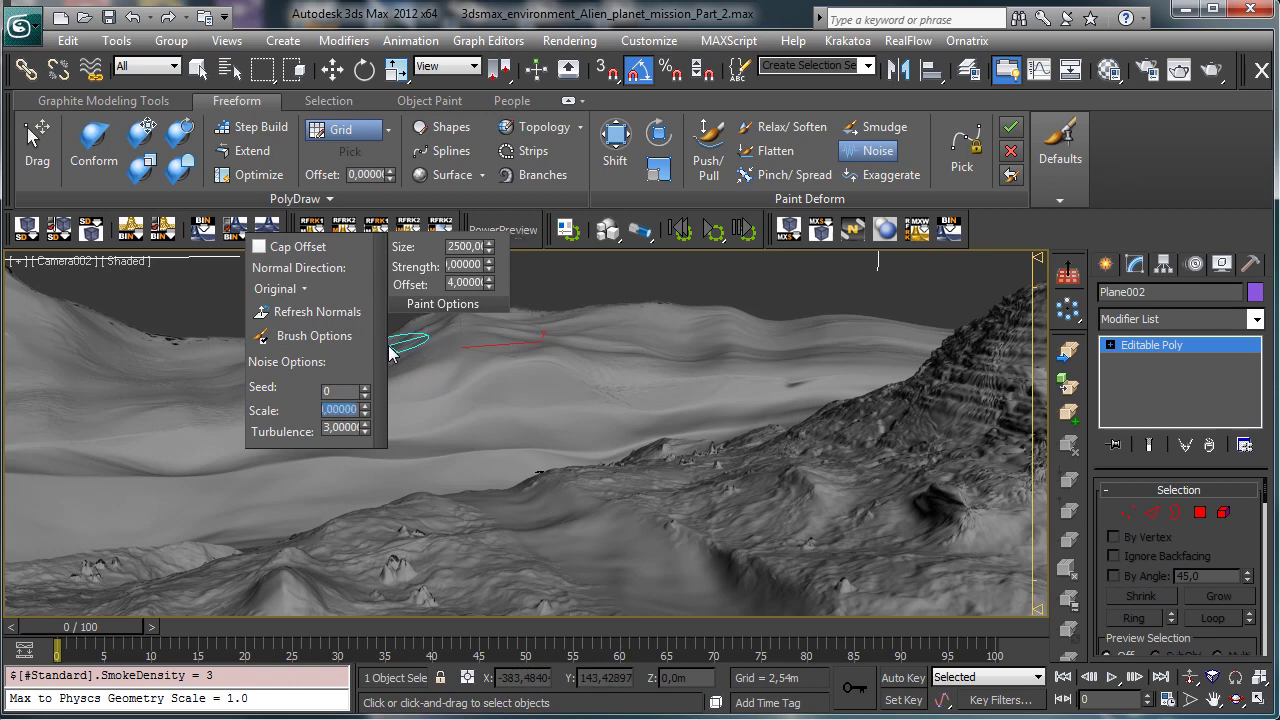
click(336, 426)
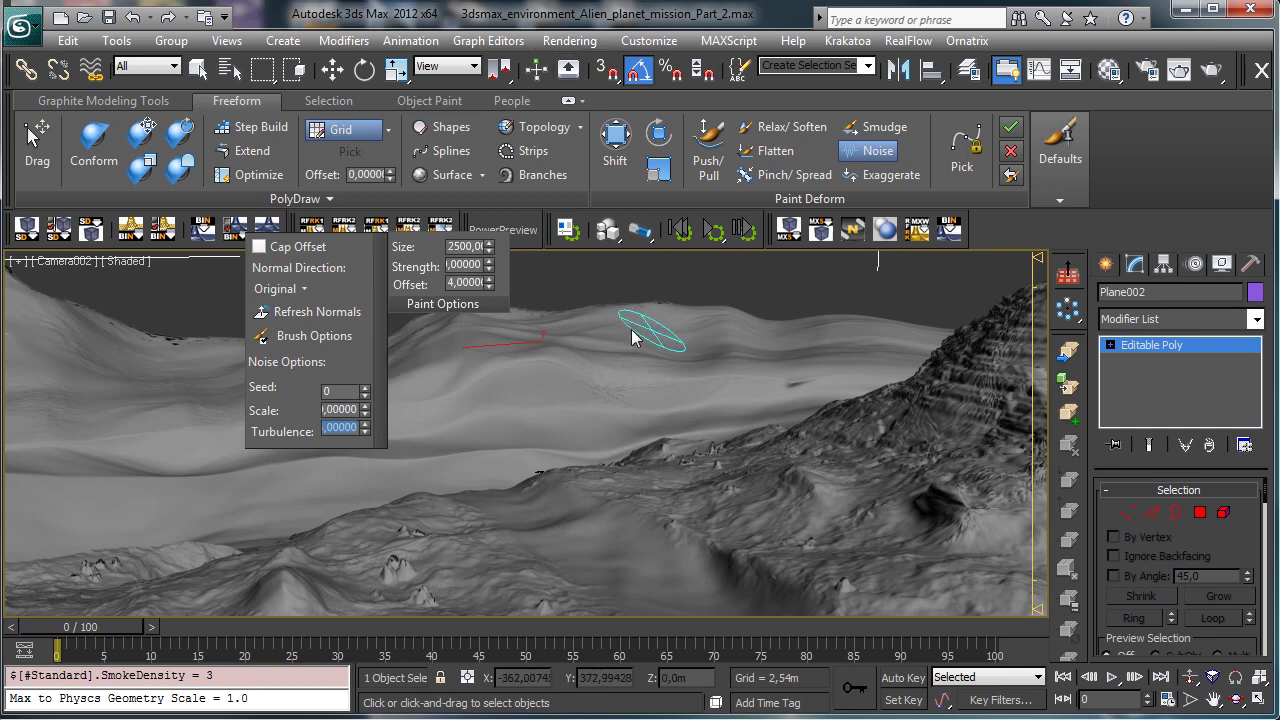
key(Return)
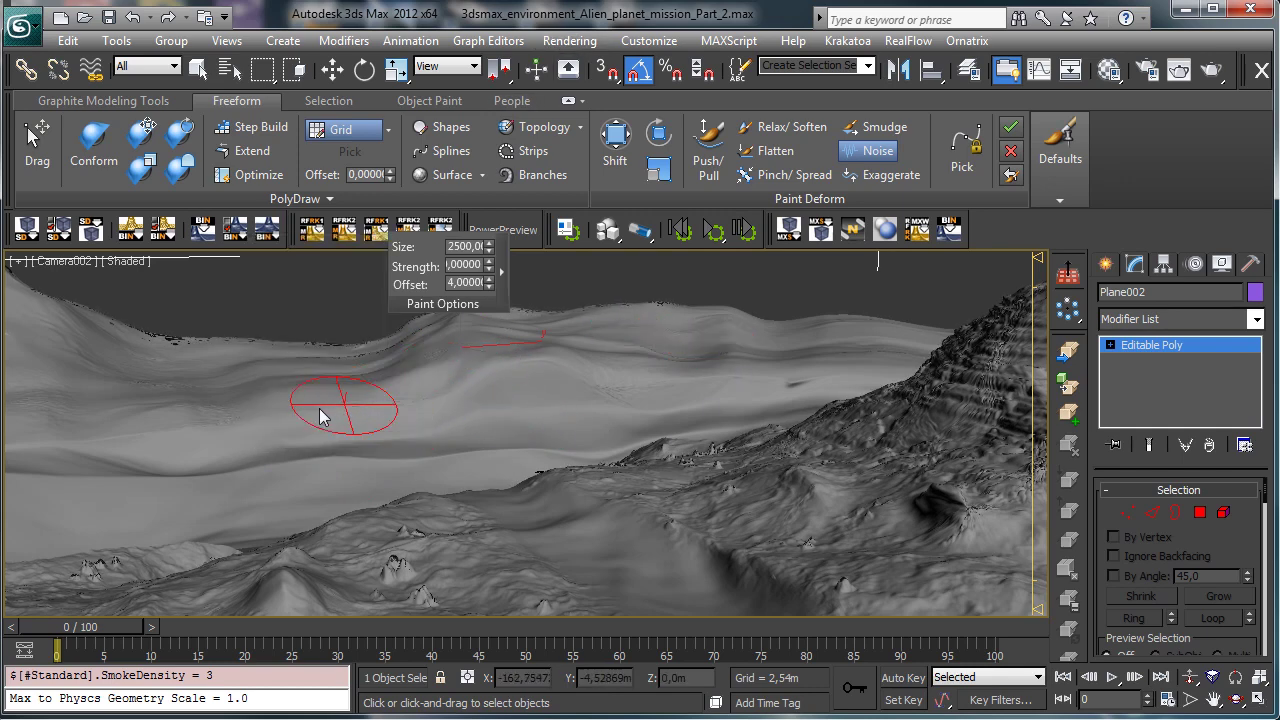
mouse_move(503, 273)
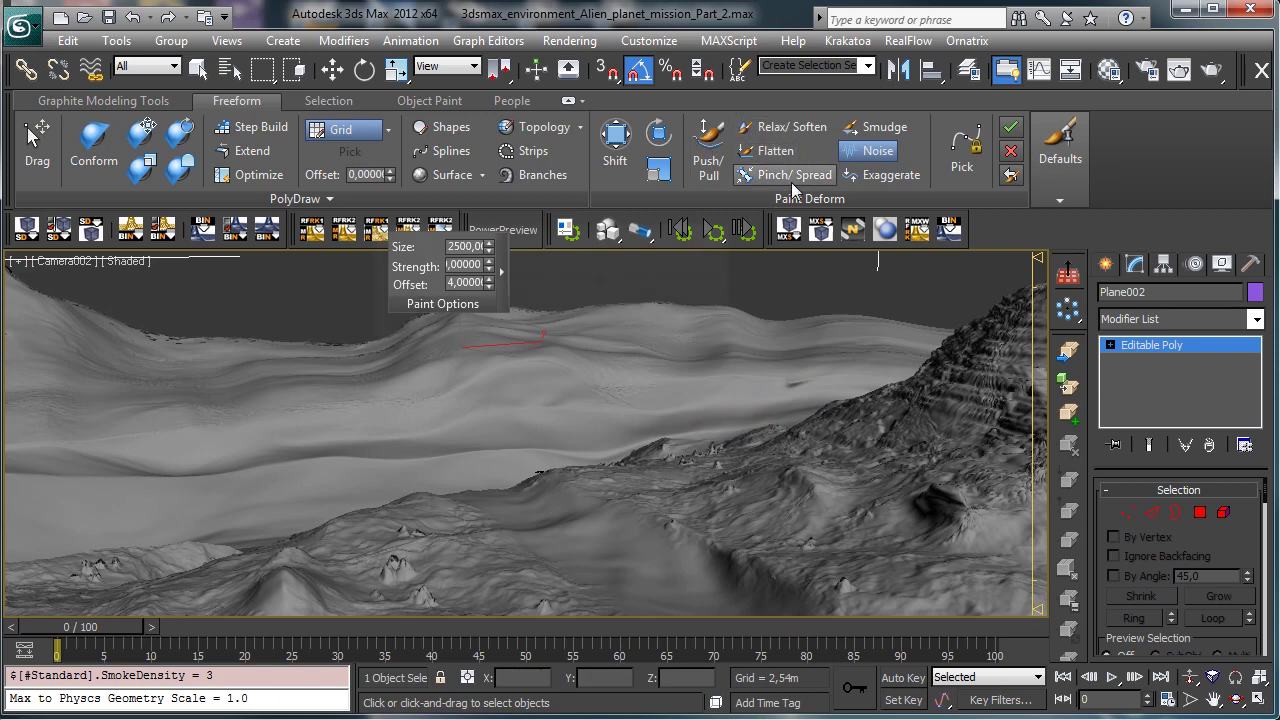
Step: Switch to the Pinch/Spread and Push/Pull brushes, and leave paint deform for object selection
click(788, 183)
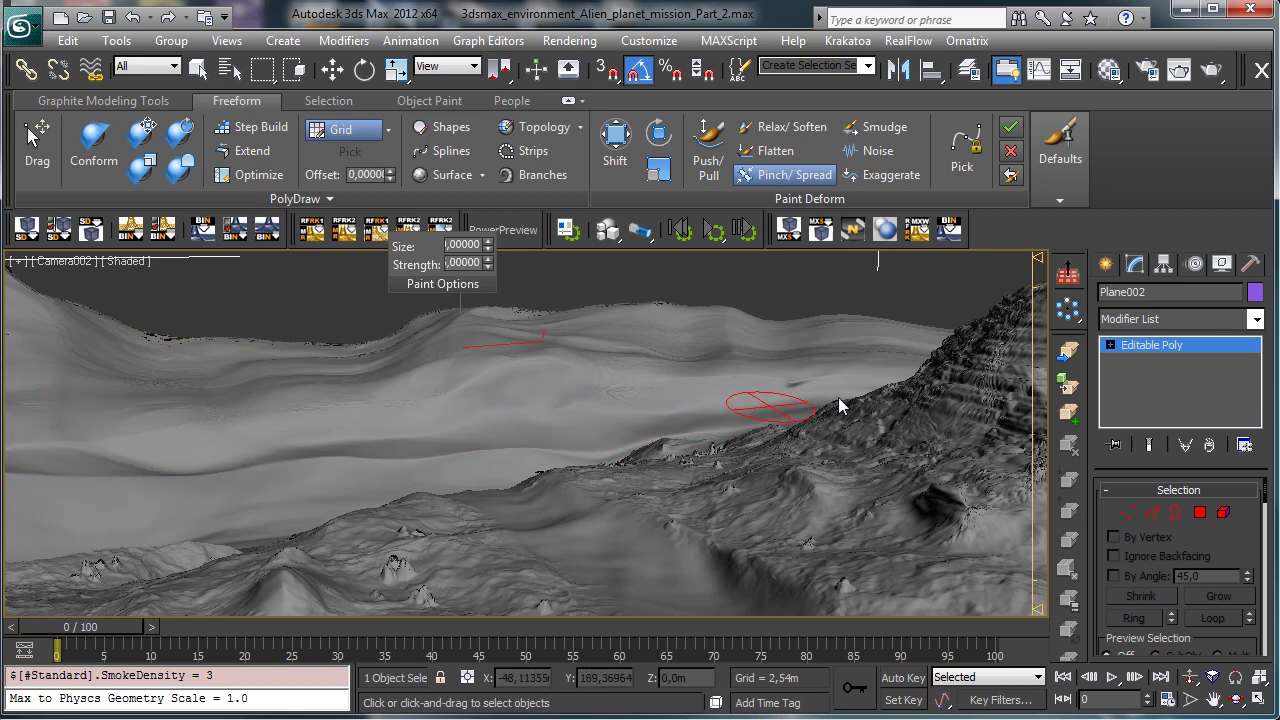
click(709, 136)
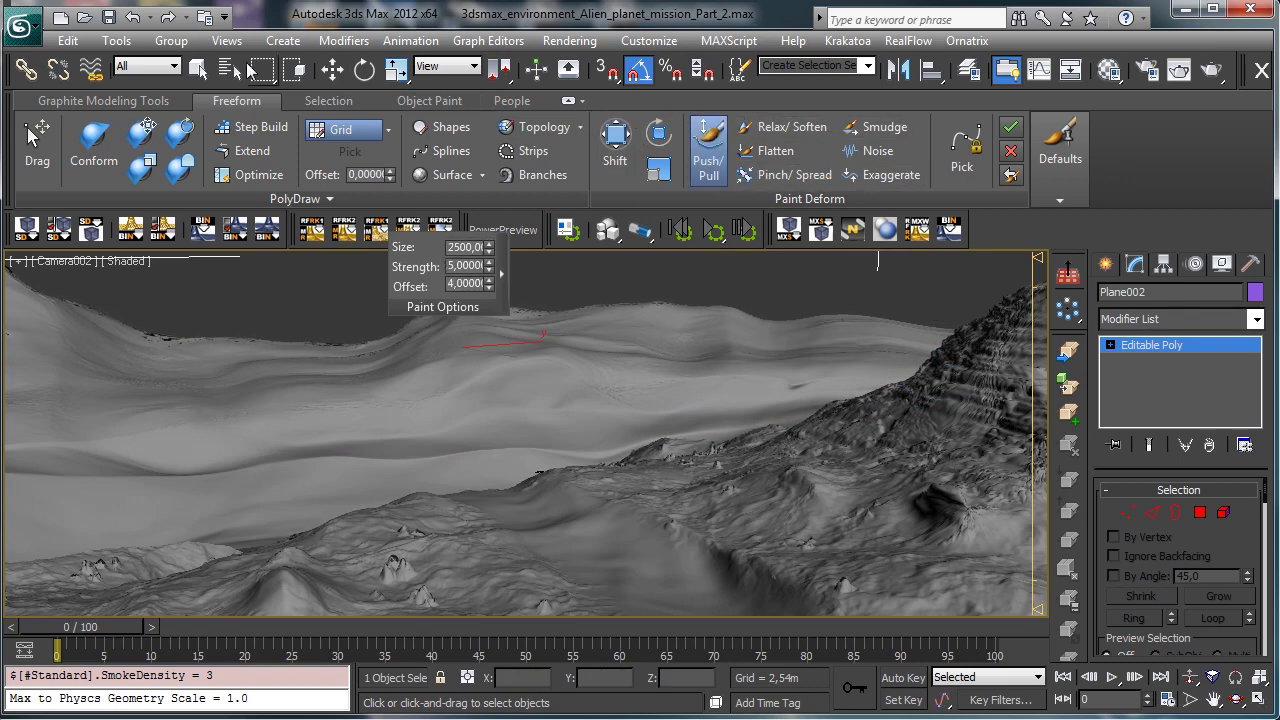
click(207, 78)
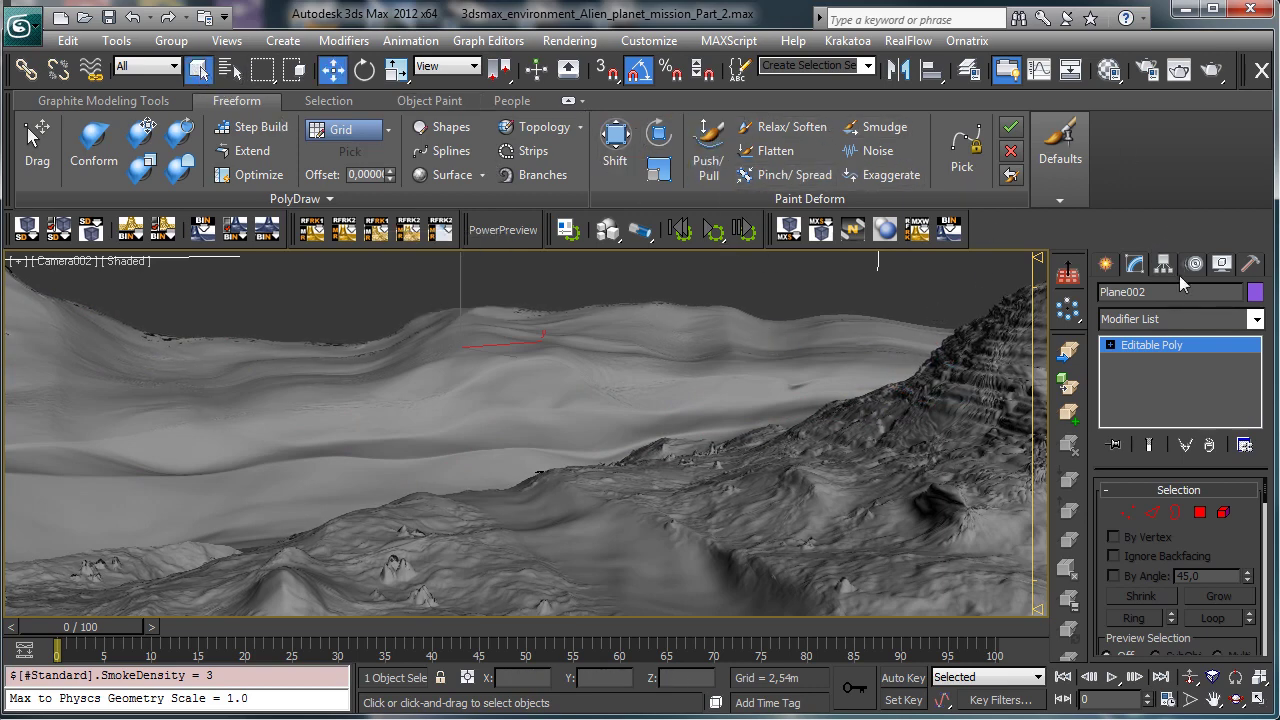
Step: Copy the Displace modifier just above TurboSmooth on the detailed foreground terrain and paste it onto the background terrain's Editable Poly
click(1256, 319)
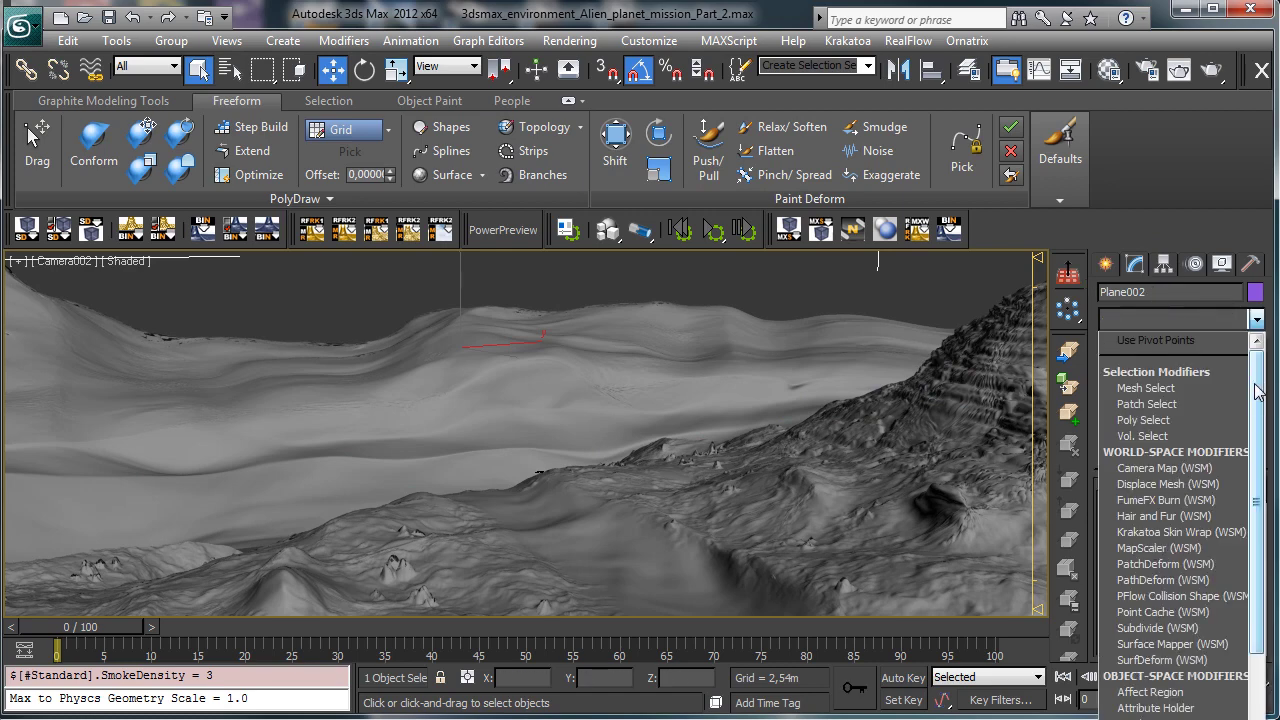
click(1256, 319)
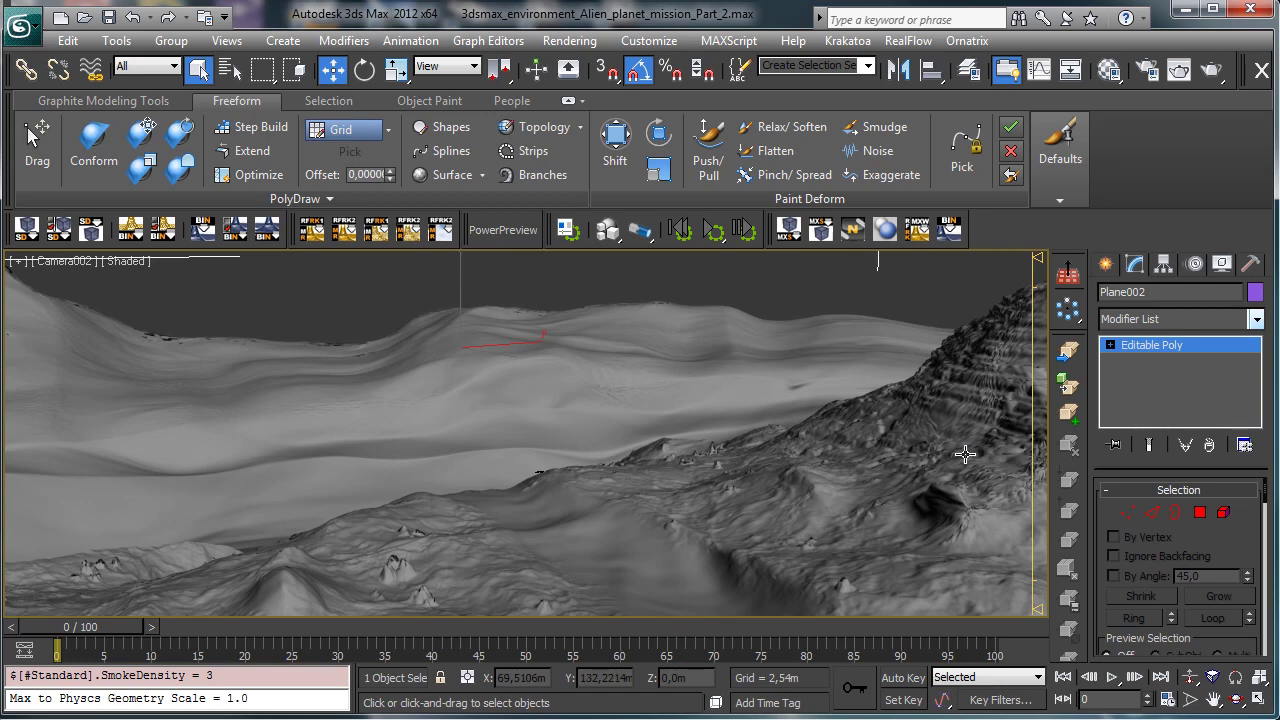
click(964, 454)
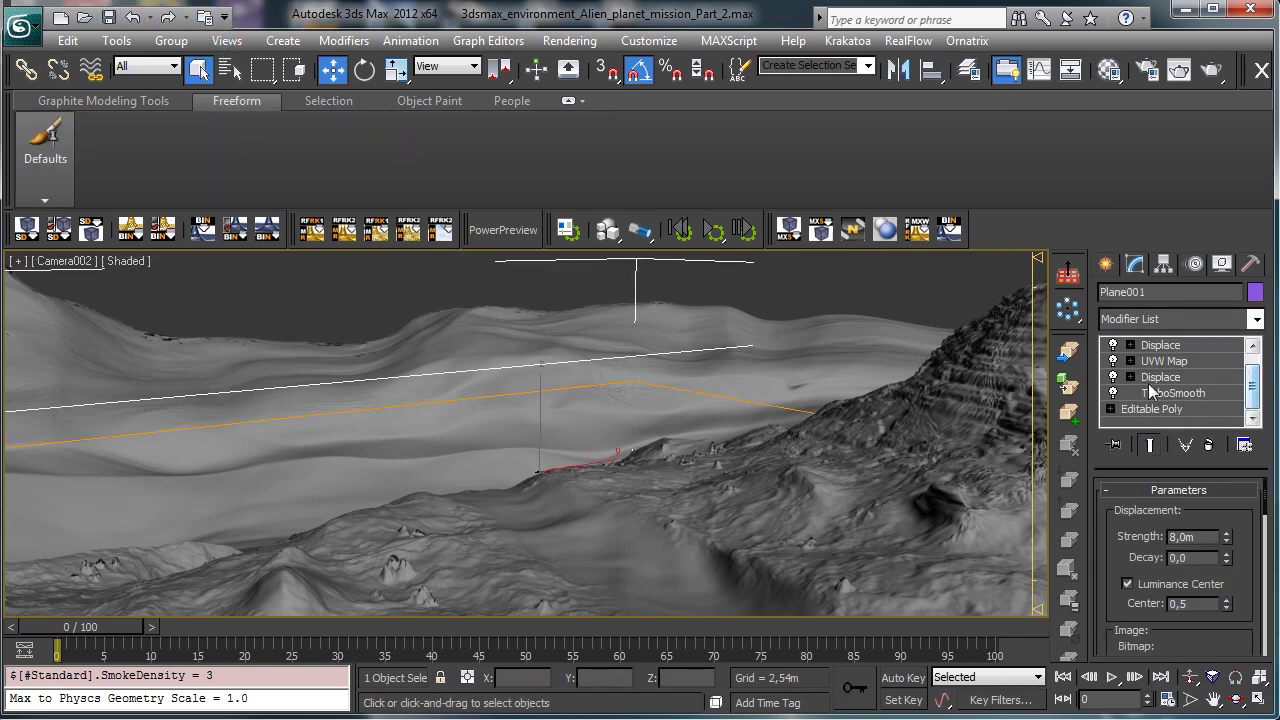
click(1163, 392)
right_click(1165, 397)
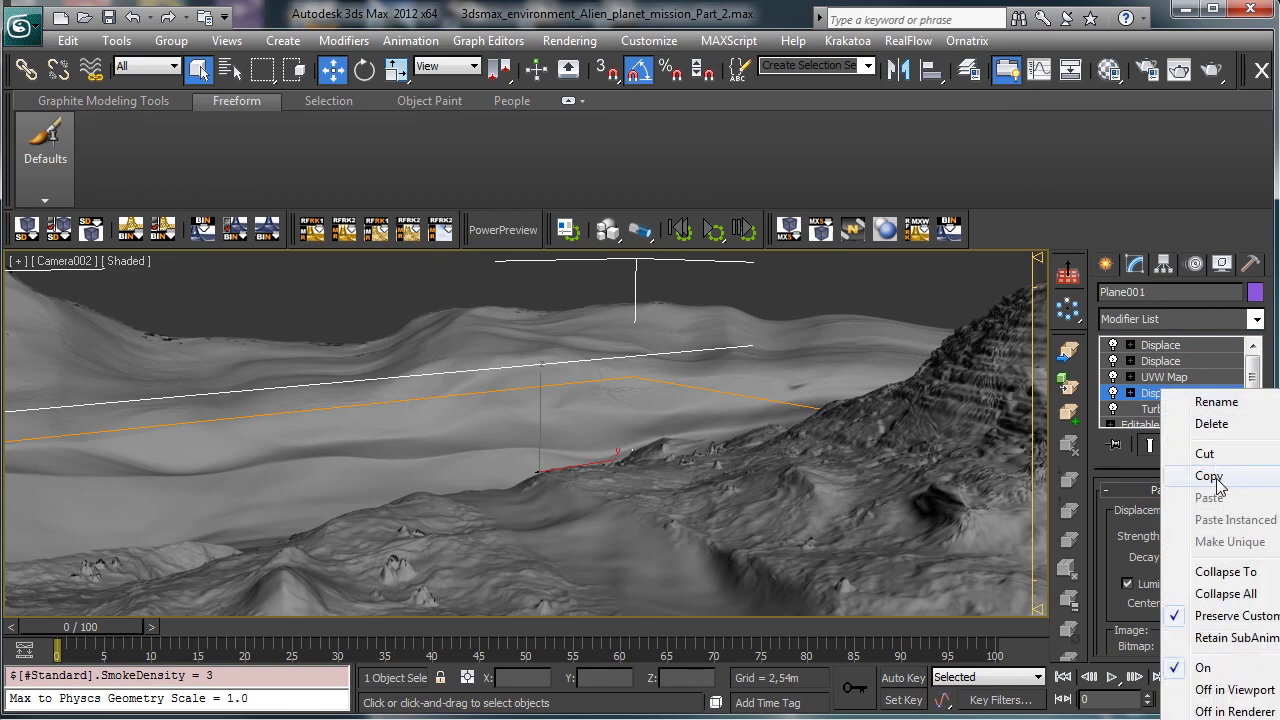
click(1192, 485)
click(723, 339)
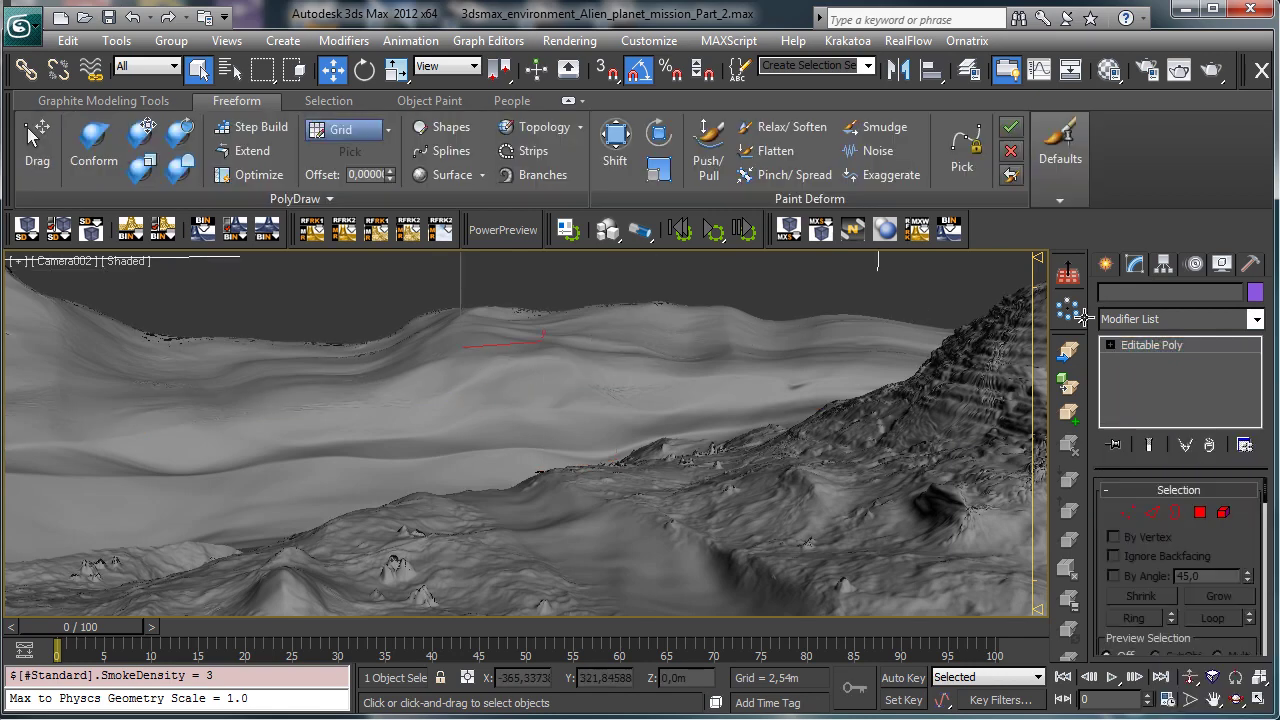
right_click(1143, 347)
click(1190, 357)
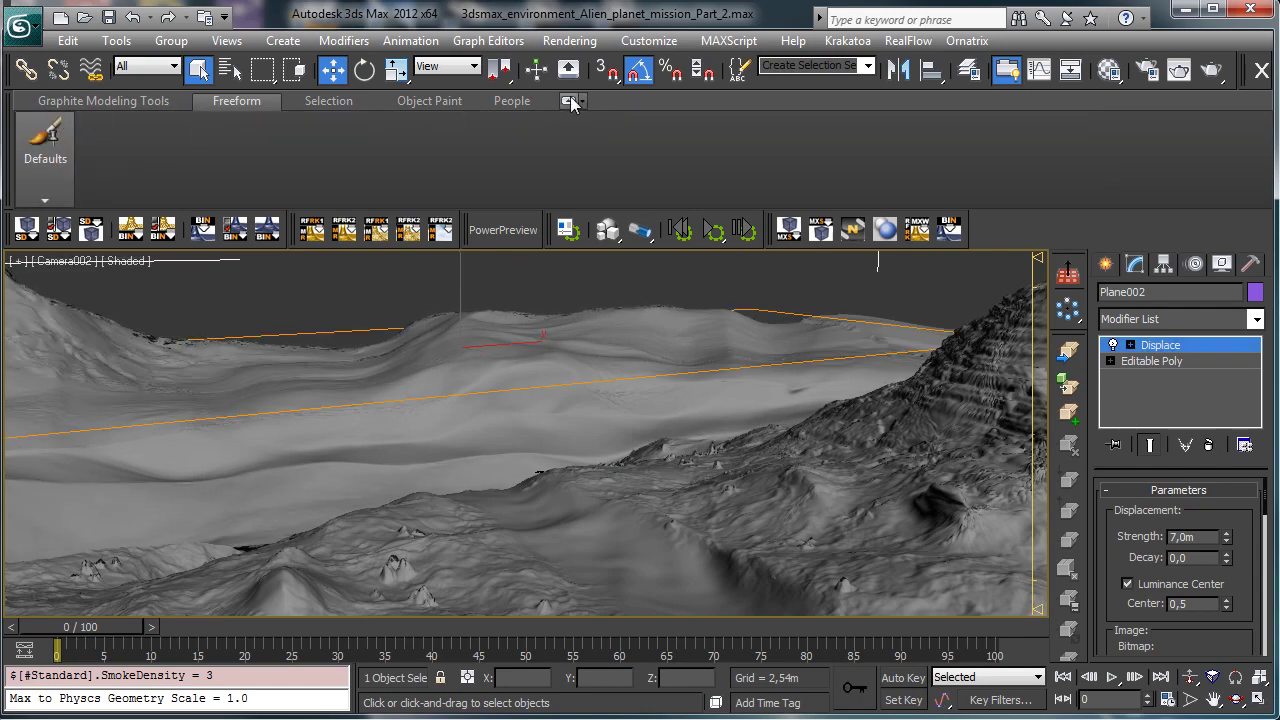
Step: Enlarge the background terrain's Displace gizmo to length 508,721 and width 395,697
click(569, 101)
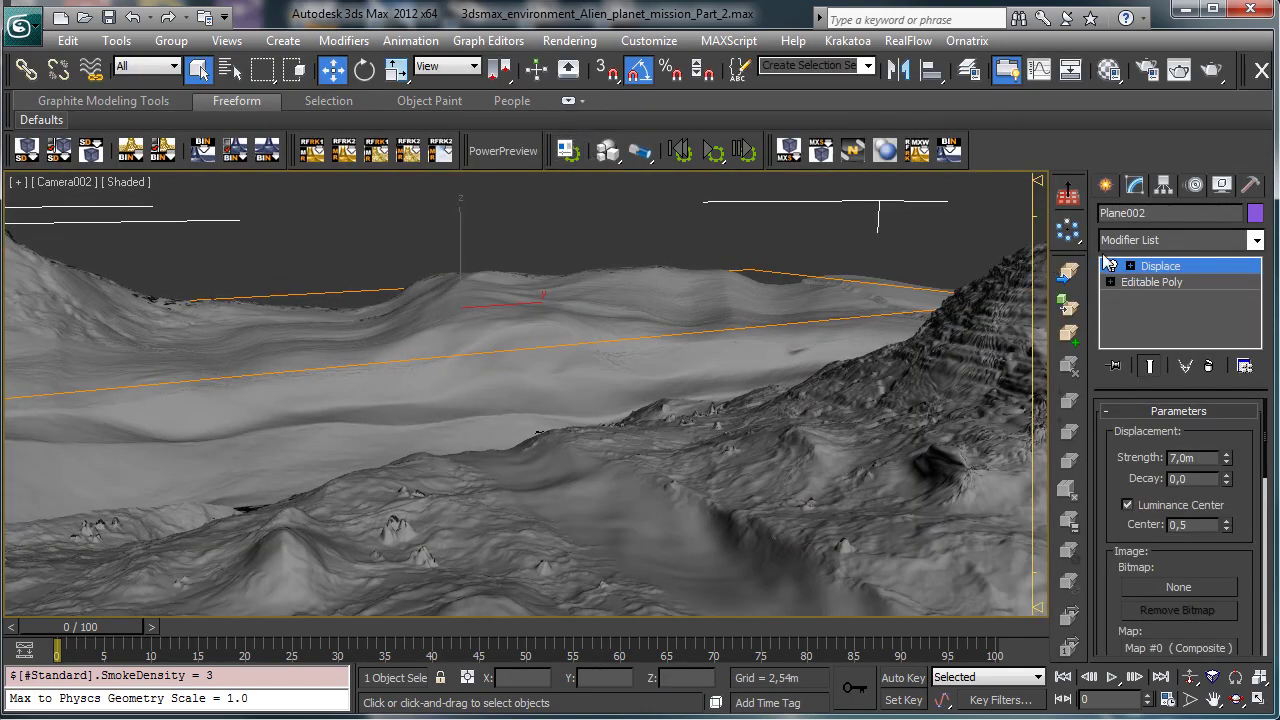
drag(1230, 447, 1205, 376)
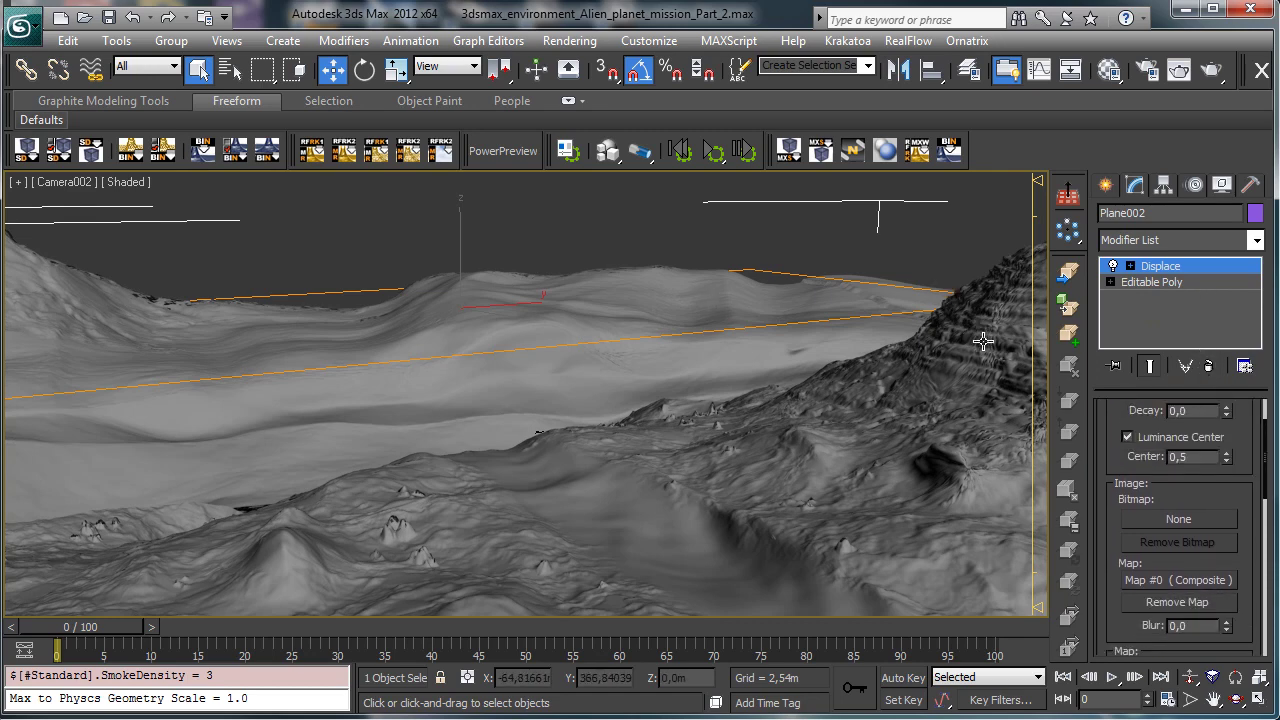
drag(1208, 497, 1187, 410)
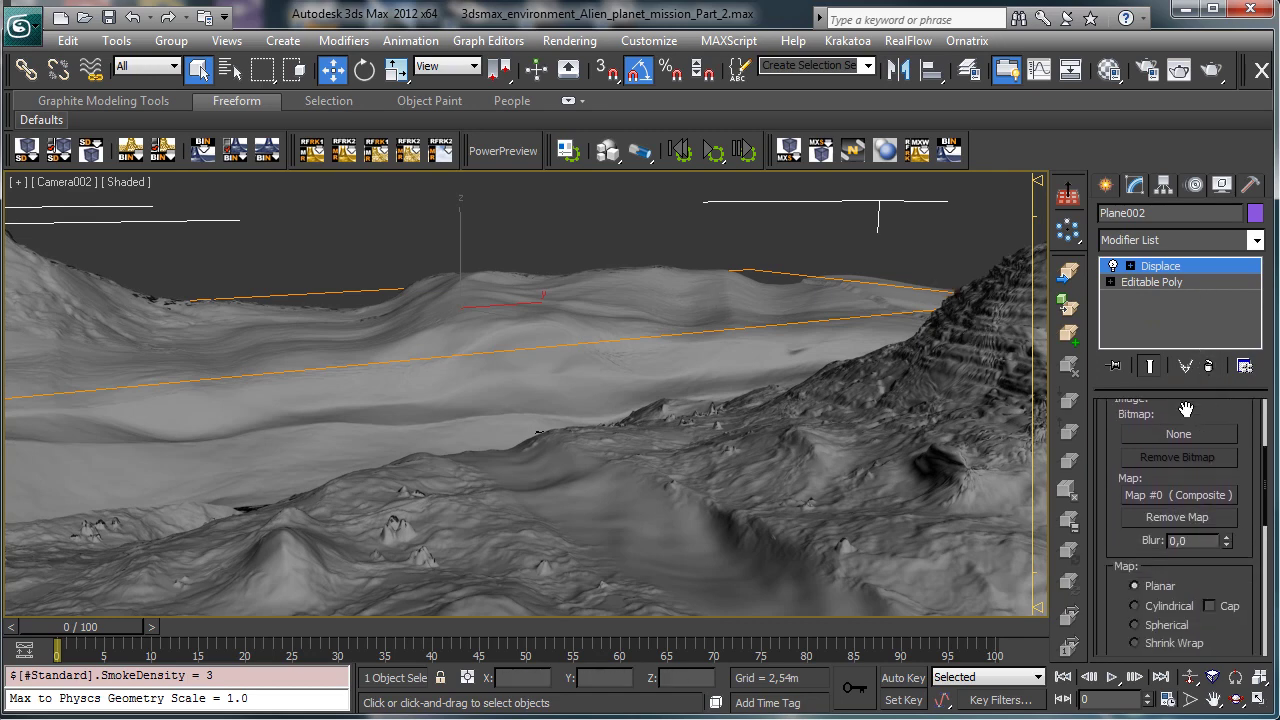
click(1130, 267)
click(1165, 282)
key(alt+w)
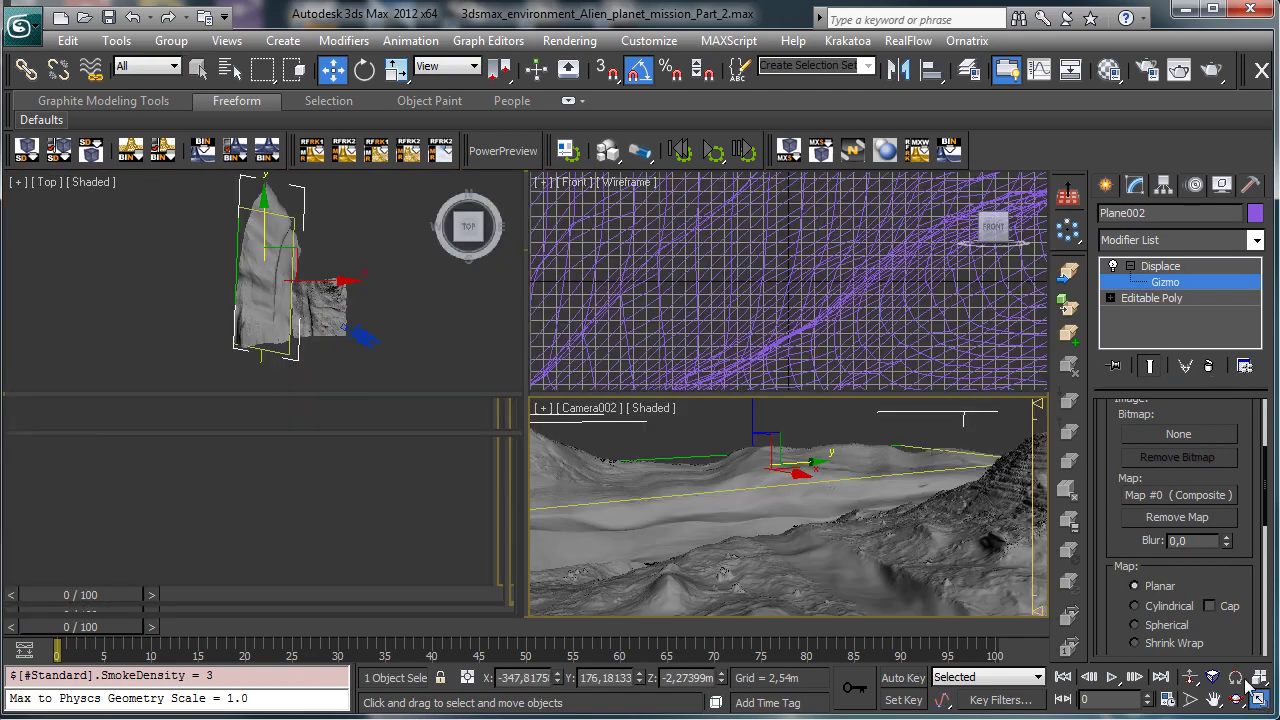
scroll(1235, 540, down, 5)
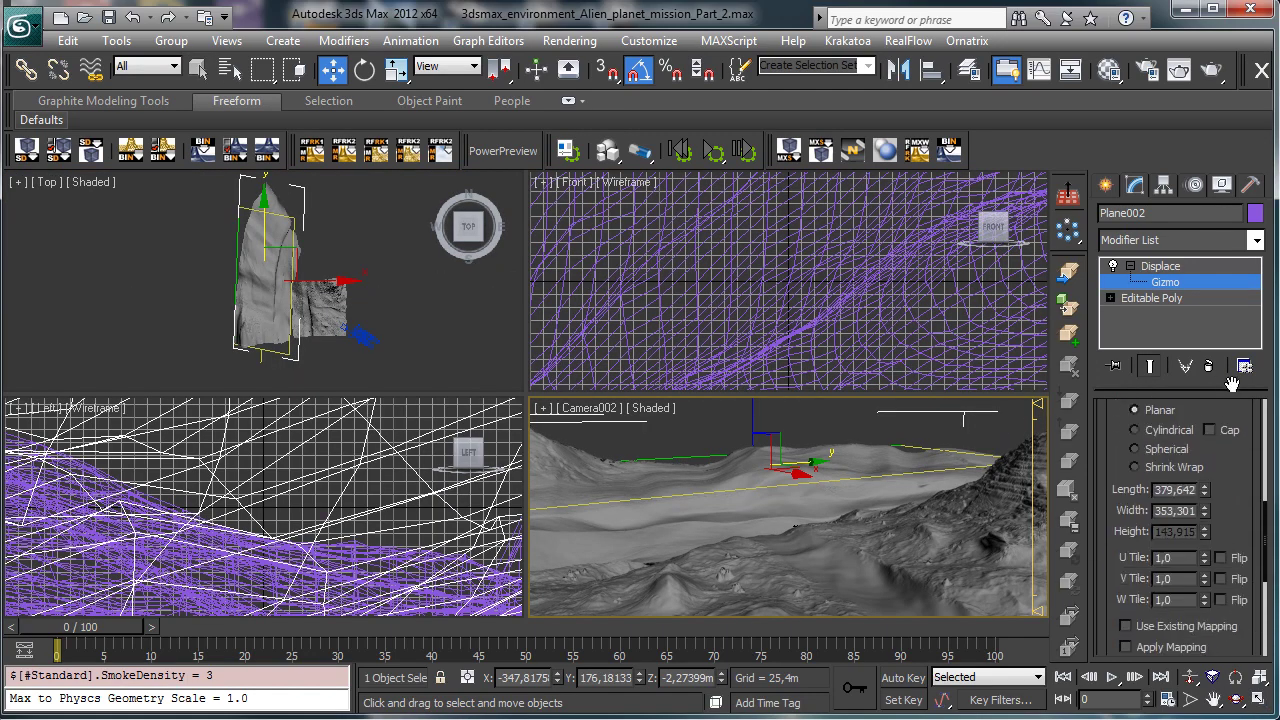
scroll(1228, 484, down, 2)
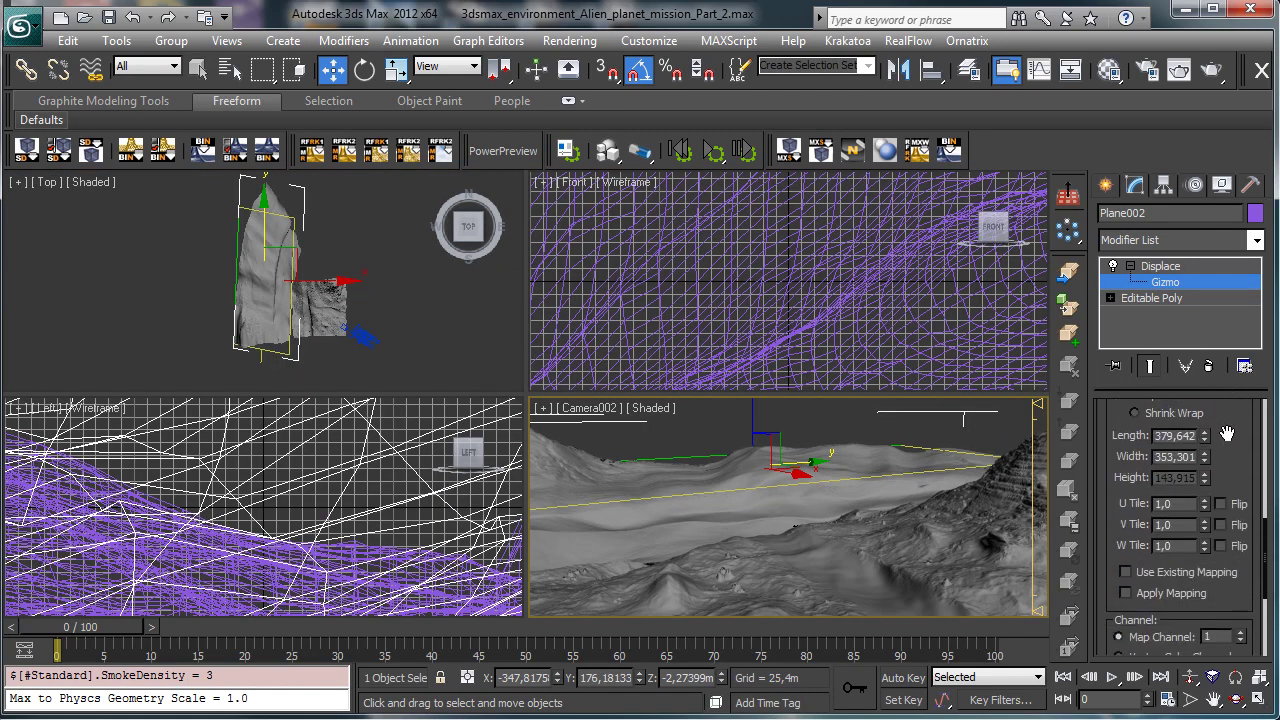
scroll(1190, 470, up, 2)
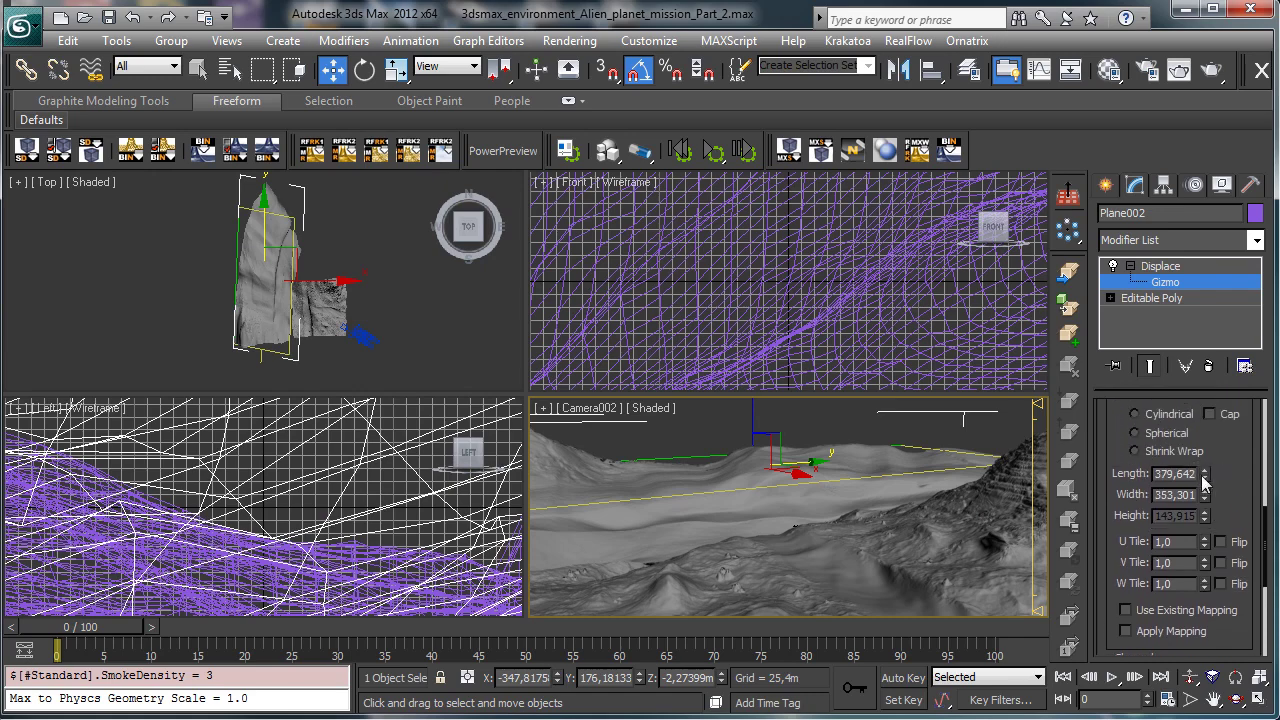
drag(1205, 493, 1184, 428)
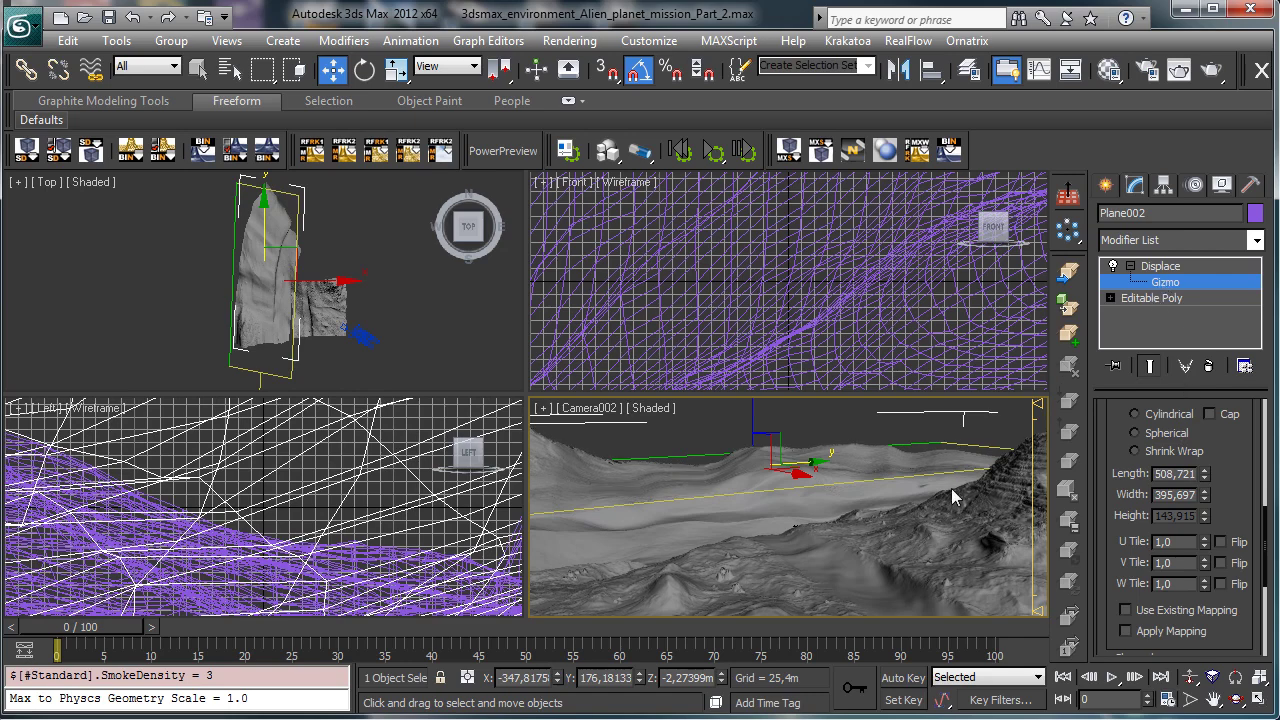
click(1258, 700)
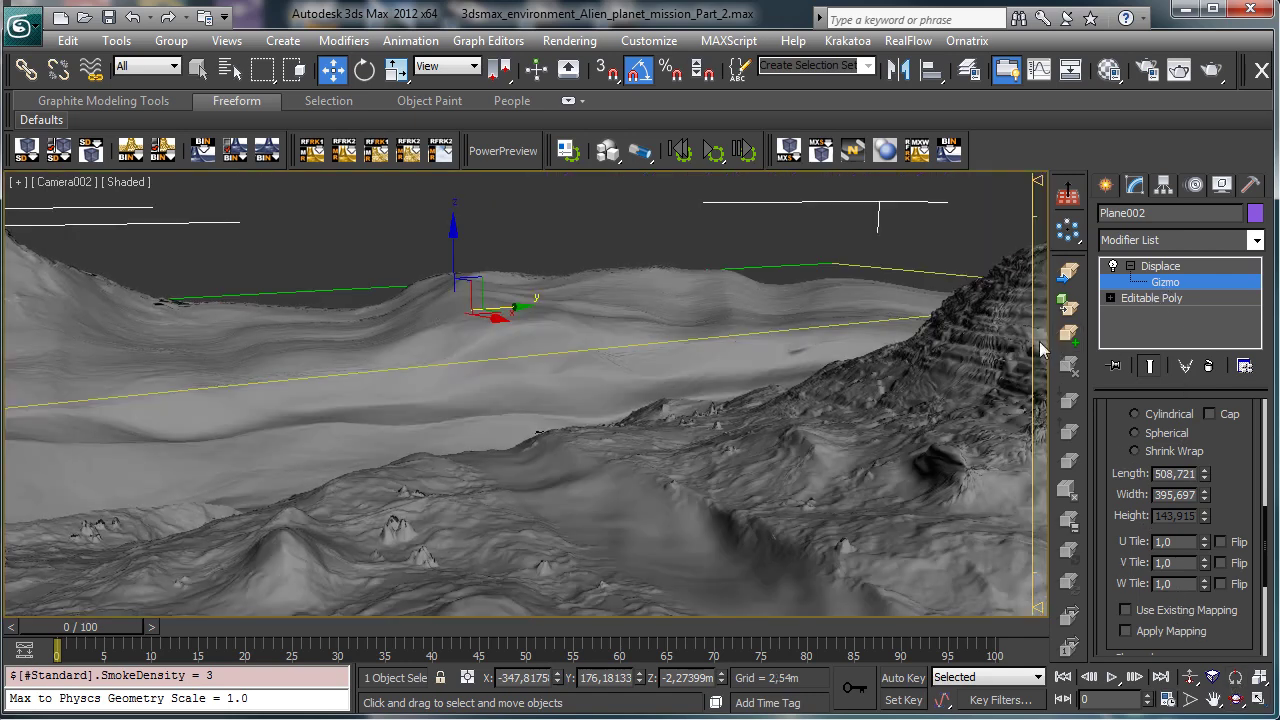
click(1206, 284)
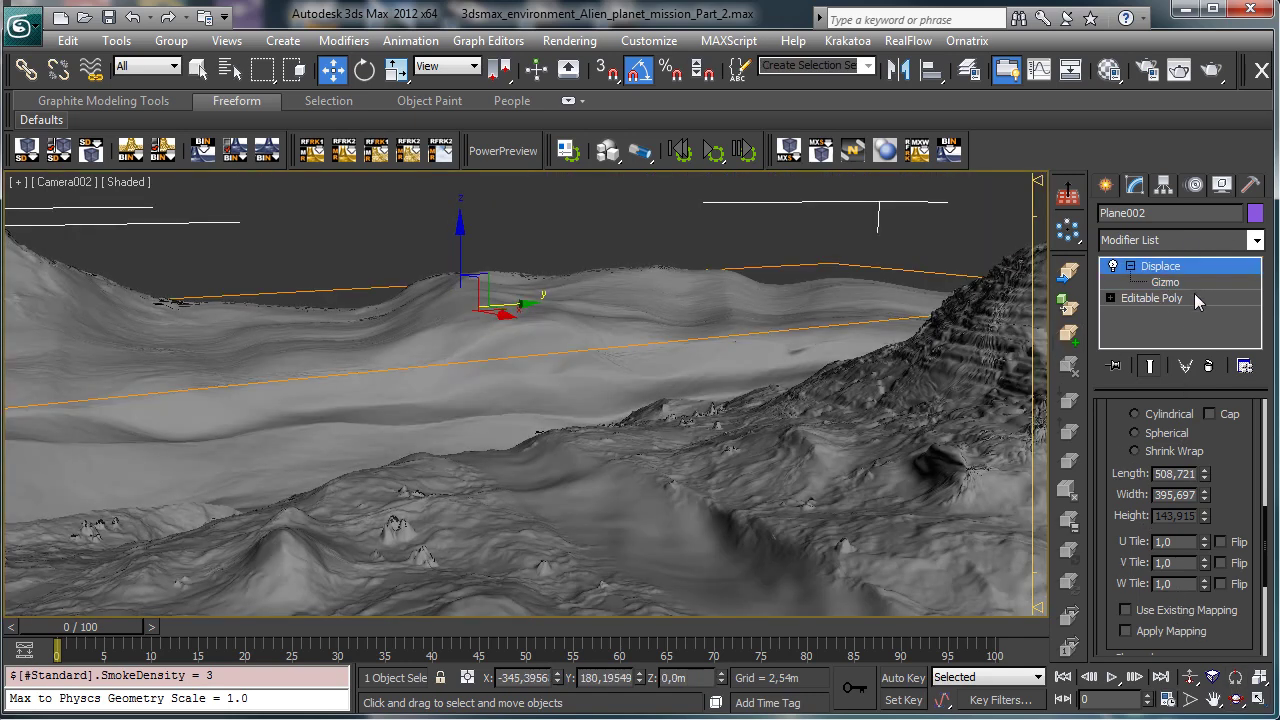
Step: Add a TurboSmooth modifier to the background terrain and place it beneath the Displace modifier
click(953, 437)
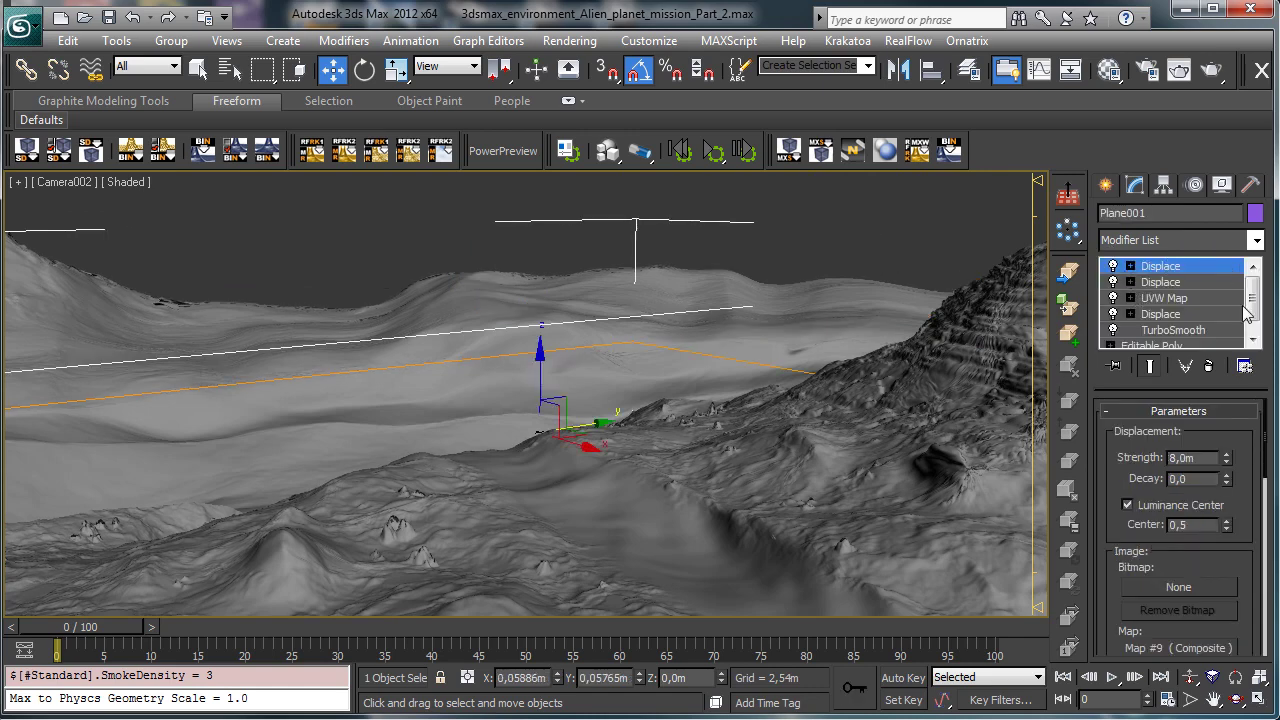
click(1199, 330)
click(1178, 267)
click(880, 310)
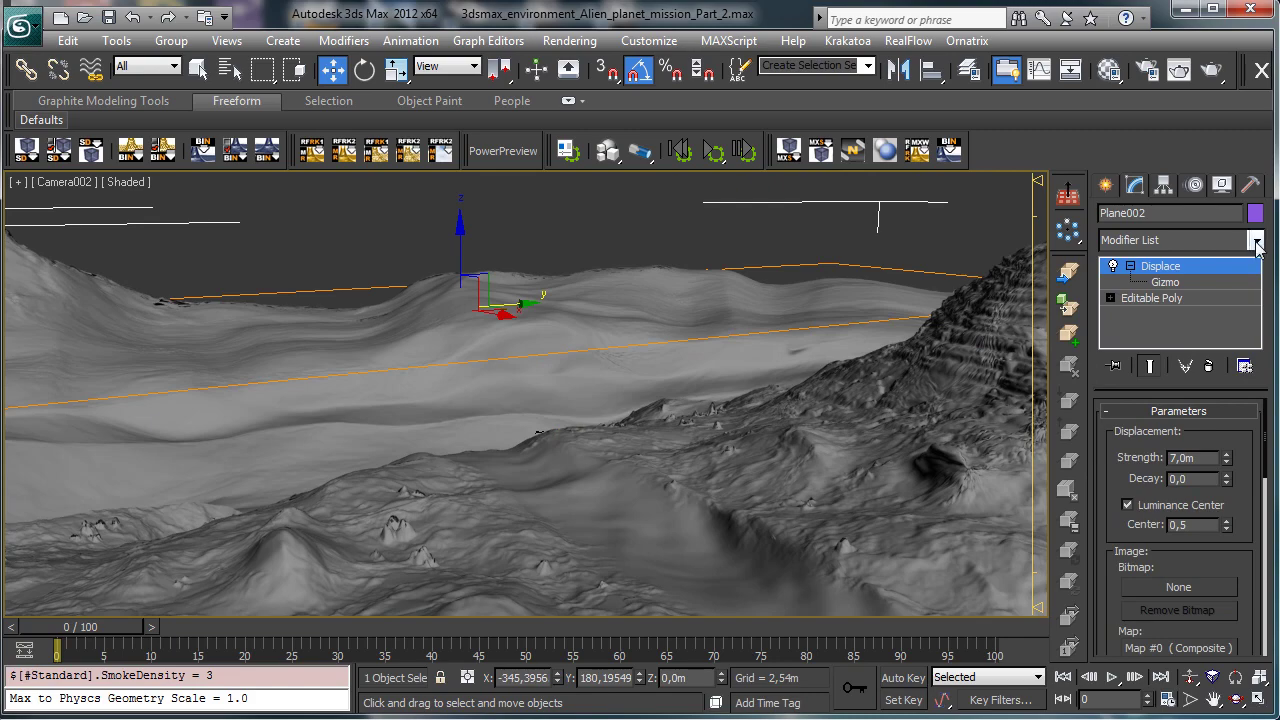
click(1256, 240)
drag(1256, 275, 1275, 718)
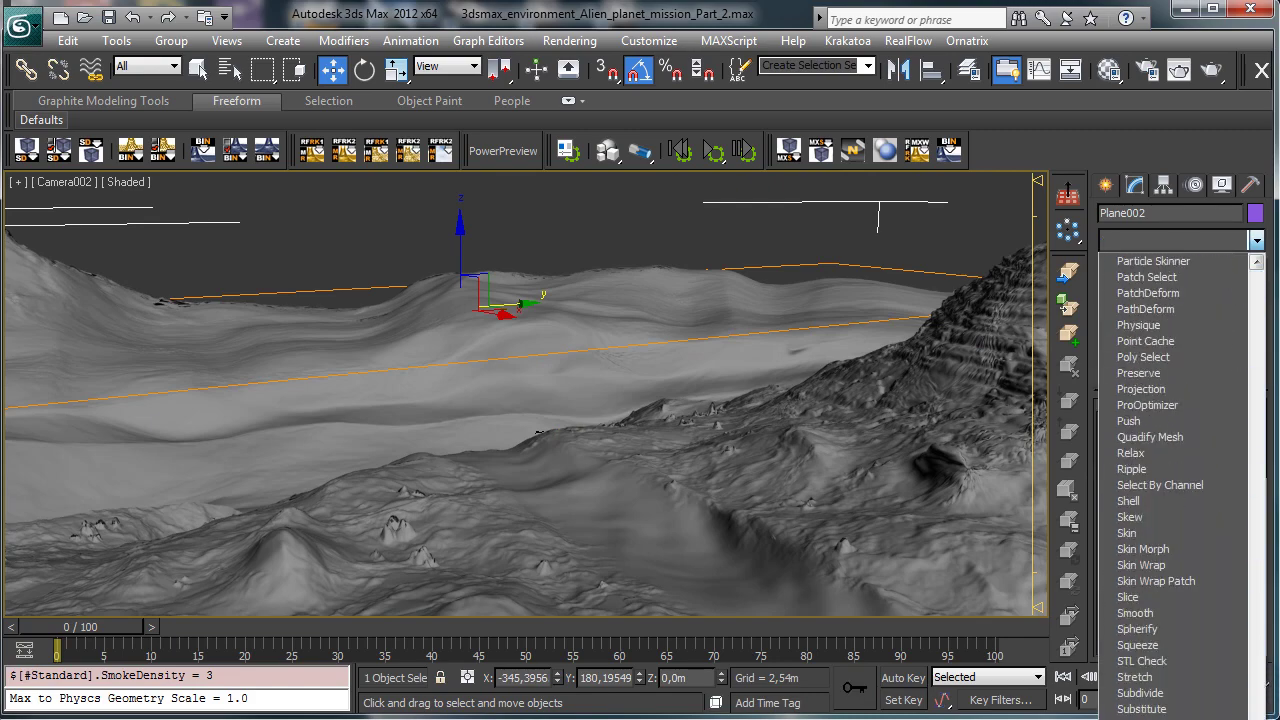
click(1147, 718)
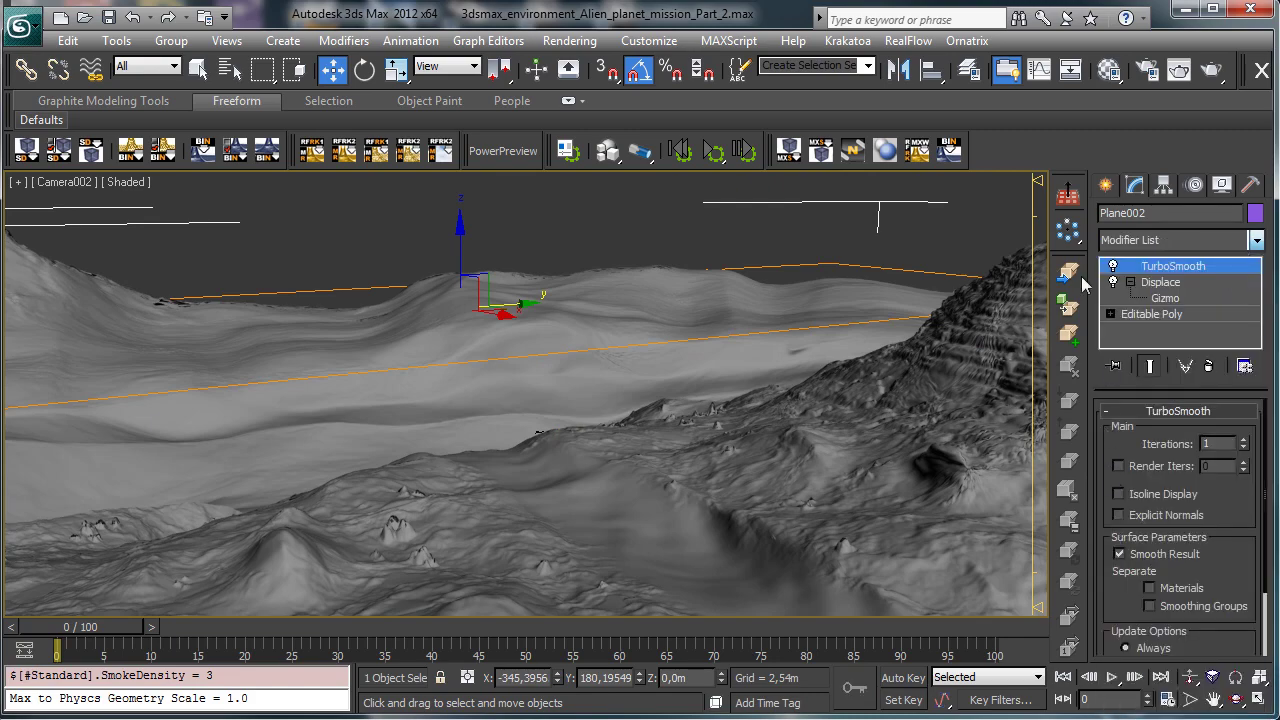
drag(1177, 274, 1133, 270)
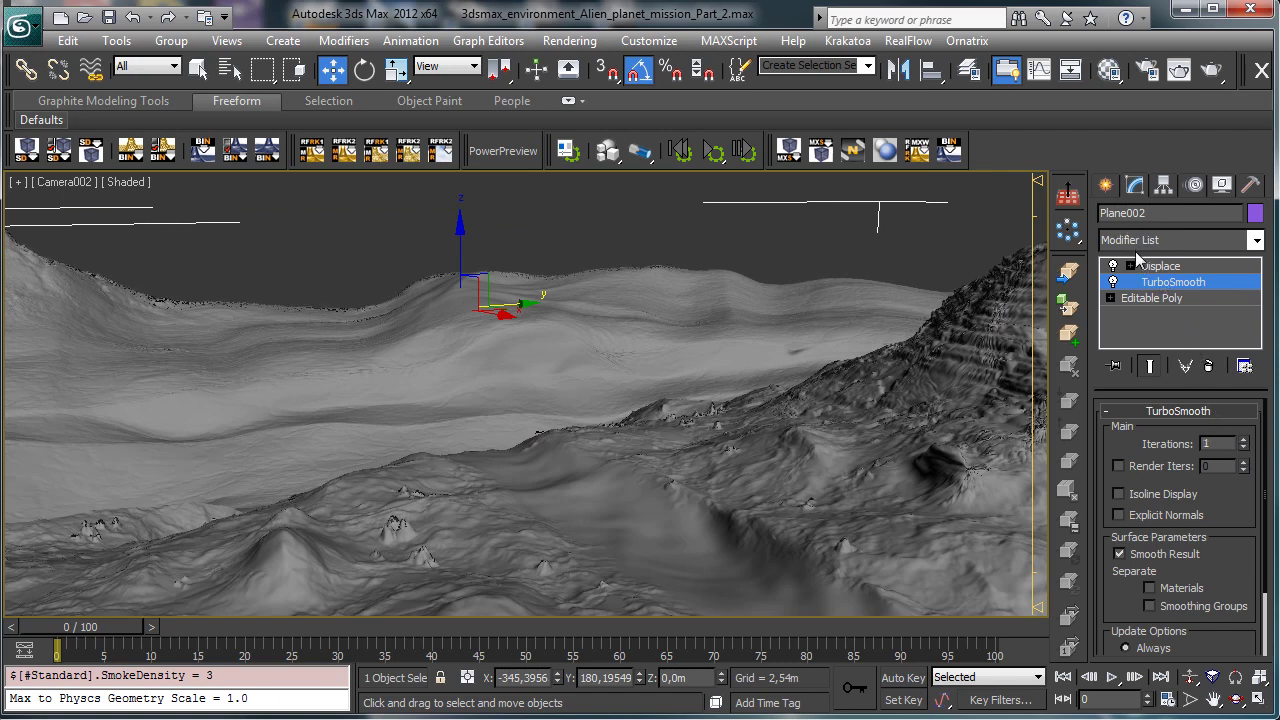
Step: Copy the topmost Displace modifier from the detailed foreground terrain's stack
click(1165, 266)
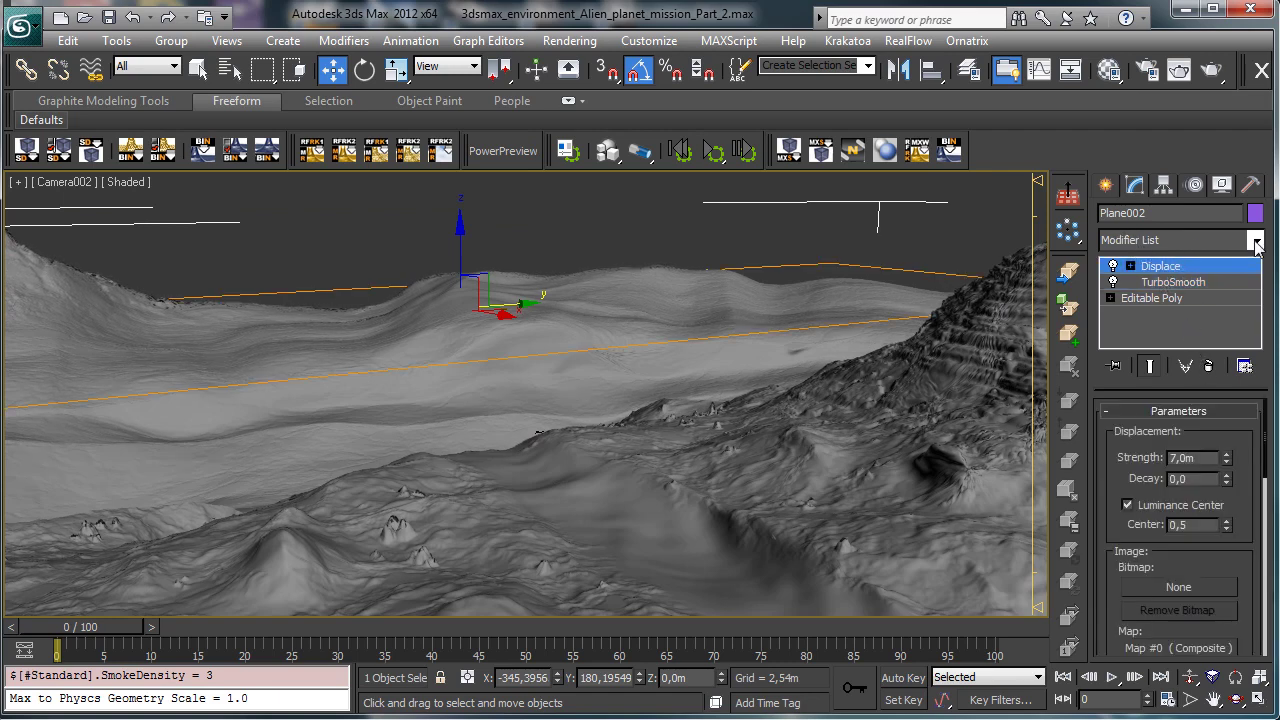
click(959, 427)
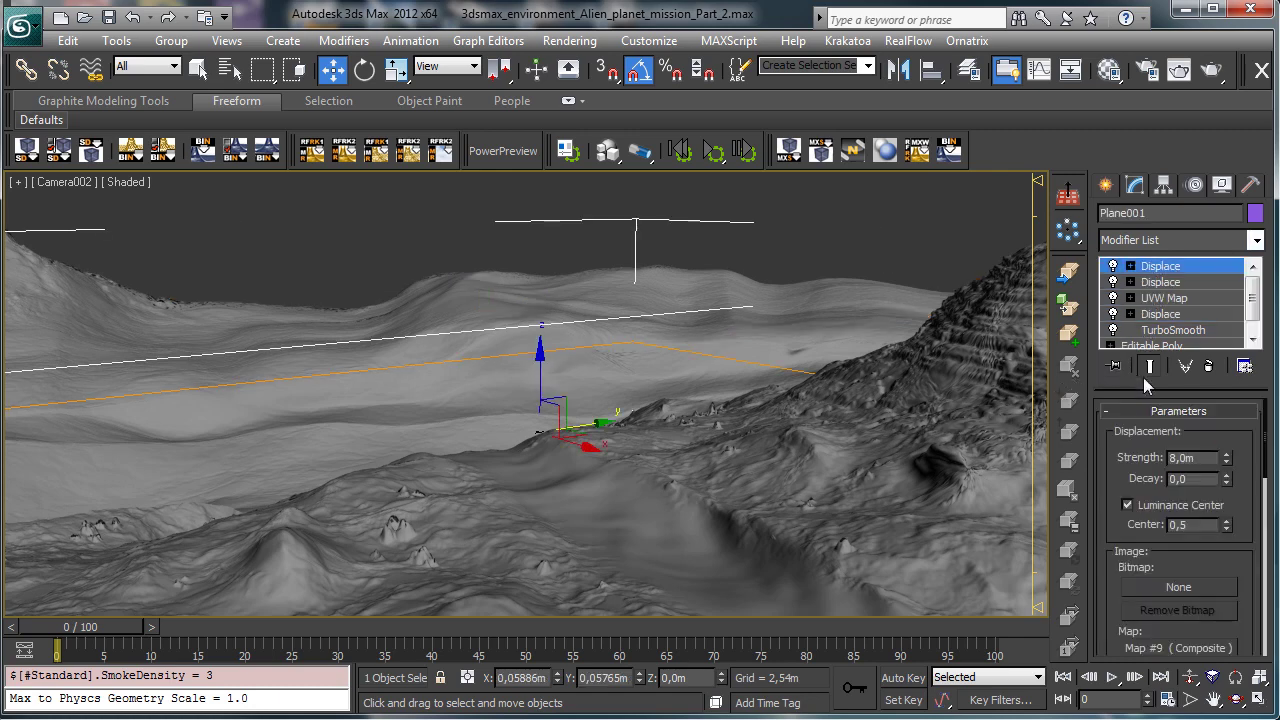
click(1165, 298)
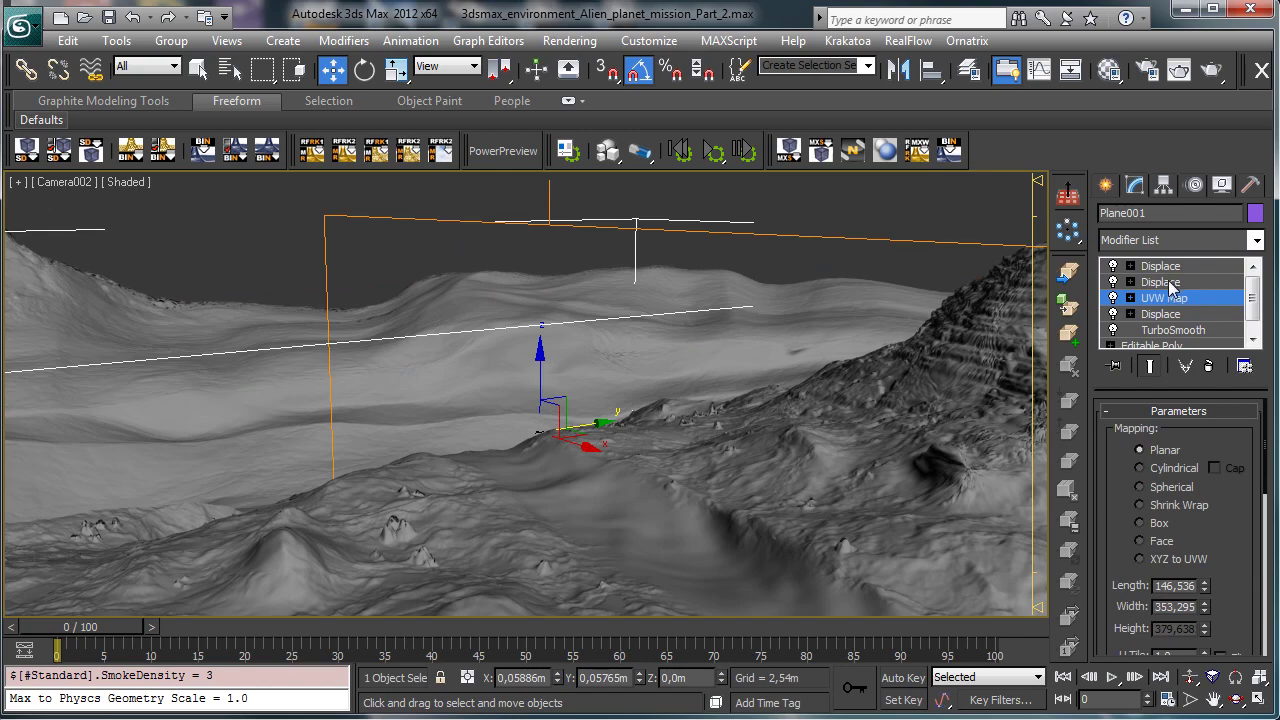
click(1168, 282)
click(1165, 266)
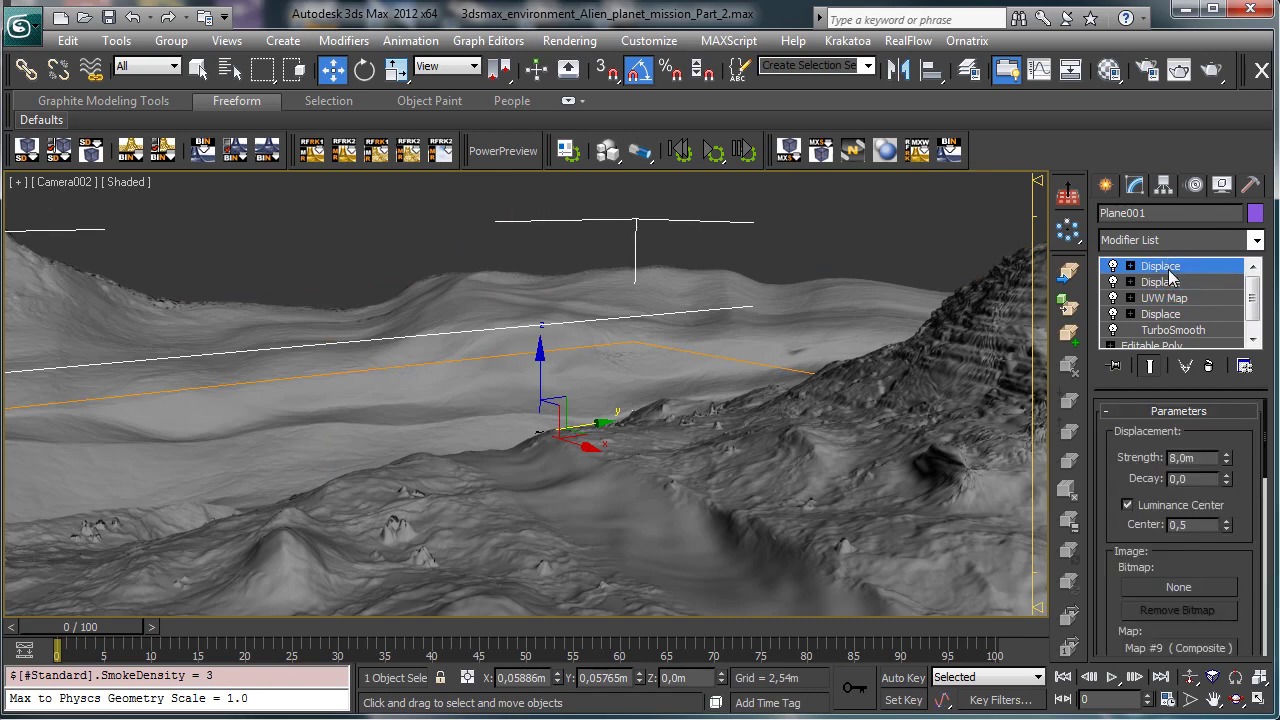
right_click(1170, 279)
click(1219, 331)
Step: Paste the copied Displace modifier above the existing Displace on the background terrain
click(638, 289)
click(1163, 267)
click(1163, 267)
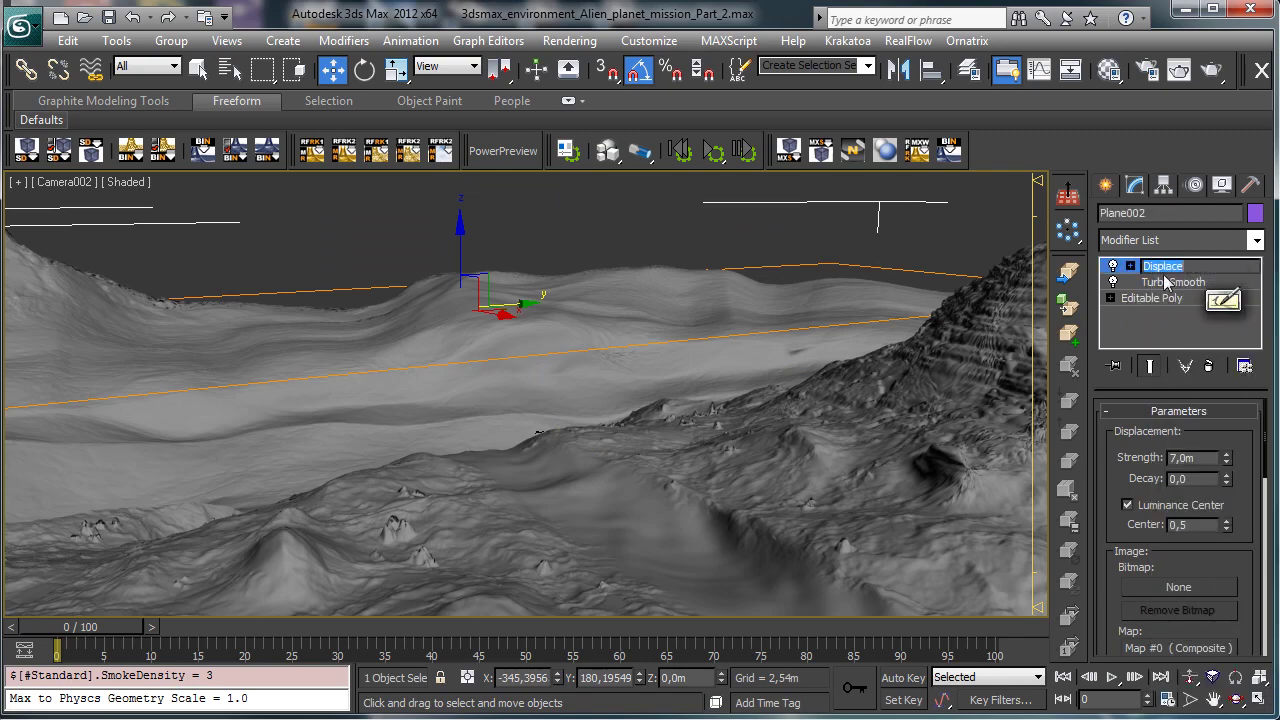
click(1131, 267)
right_click(1160, 272)
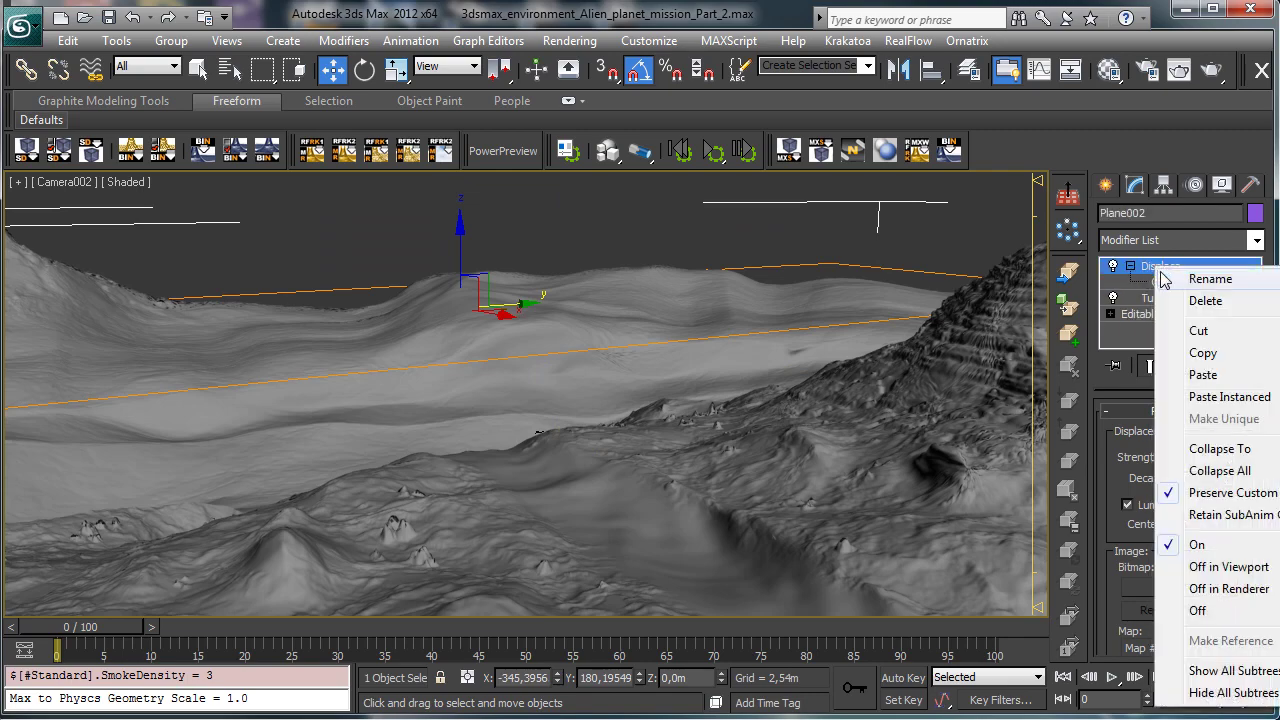
click(1208, 372)
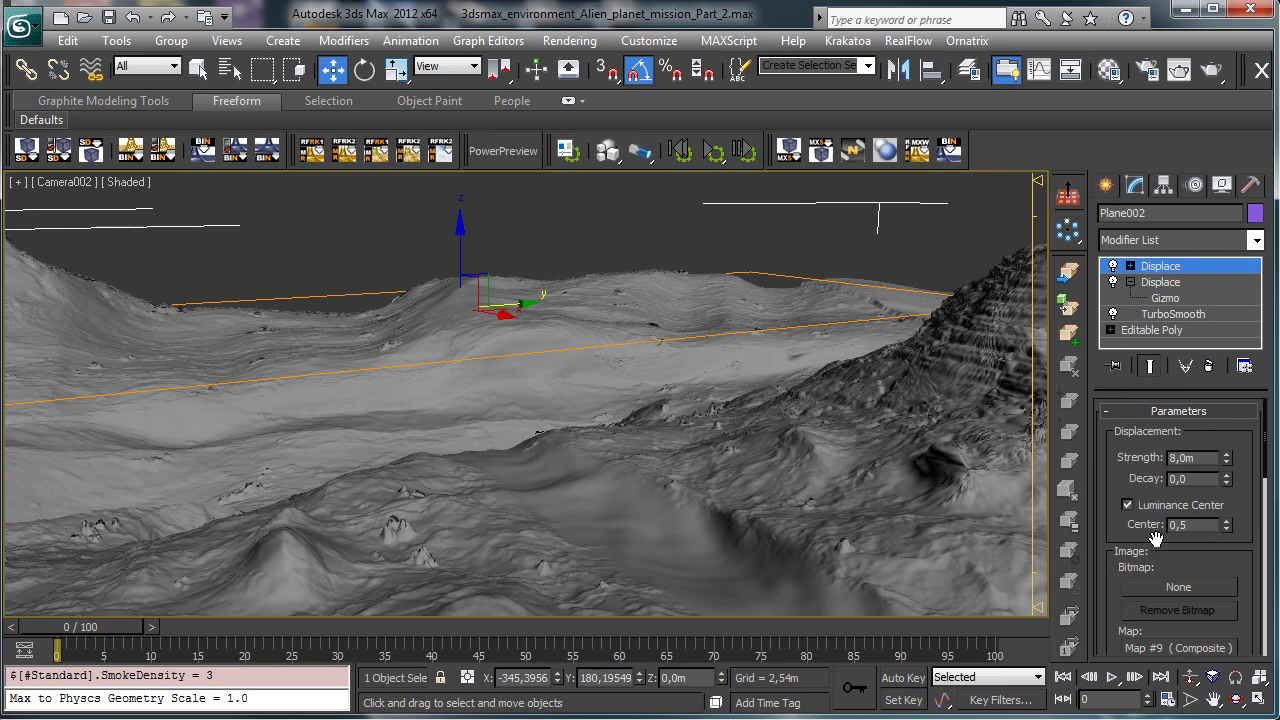
Step: Set the length of the background terrain's upper Displace mapping to 546,679
click(1259, 700)
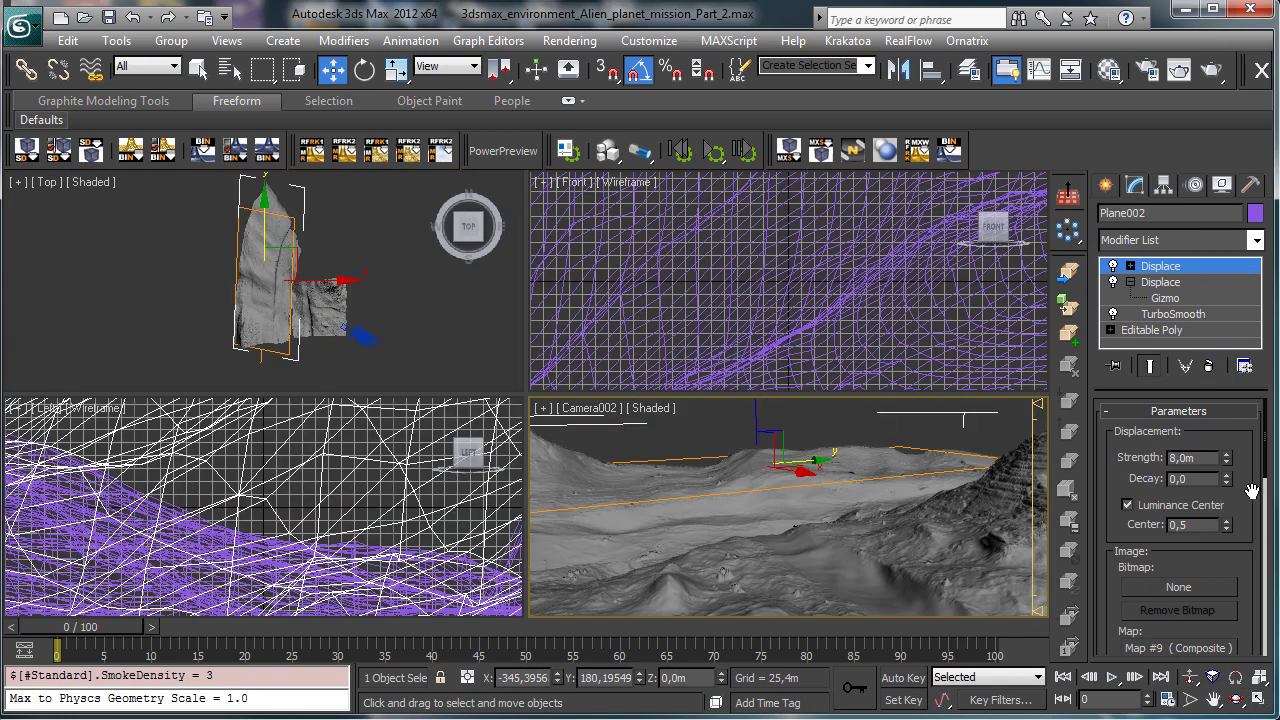
scroll(1250, 490, down, 3)
scroll(1196, 556, down, 3)
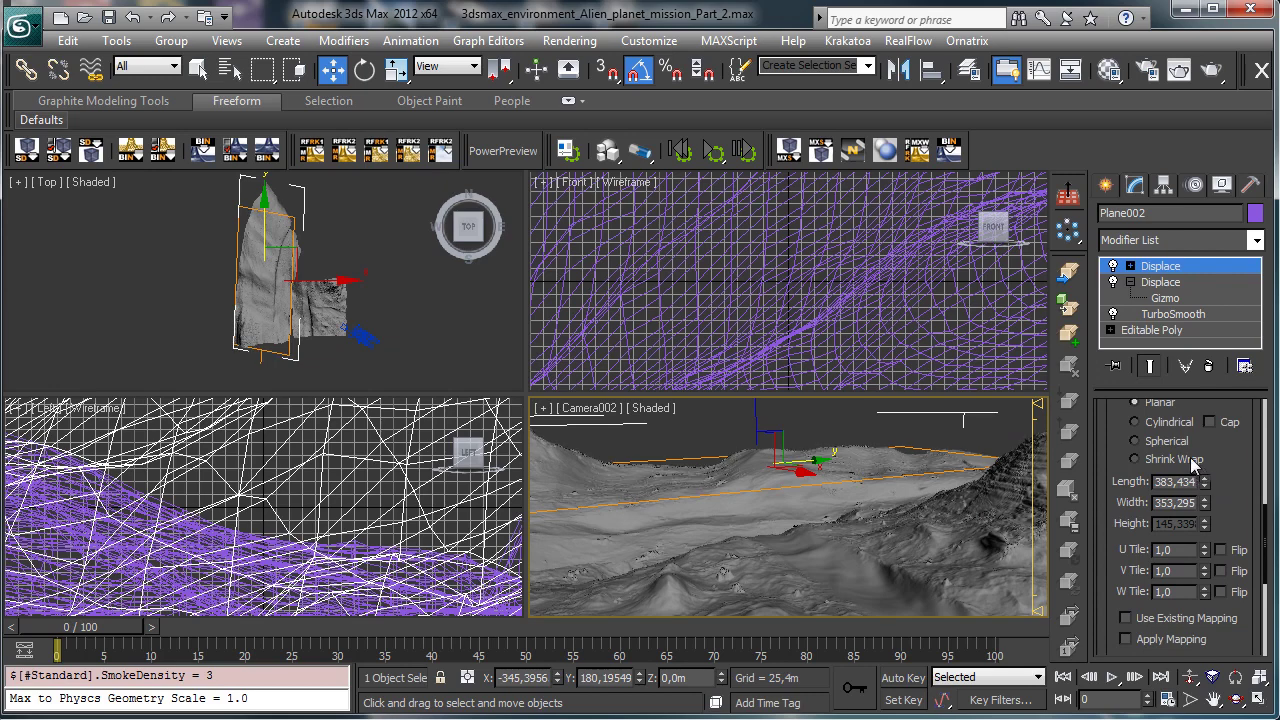
drag(1204, 479, 1183, 437)
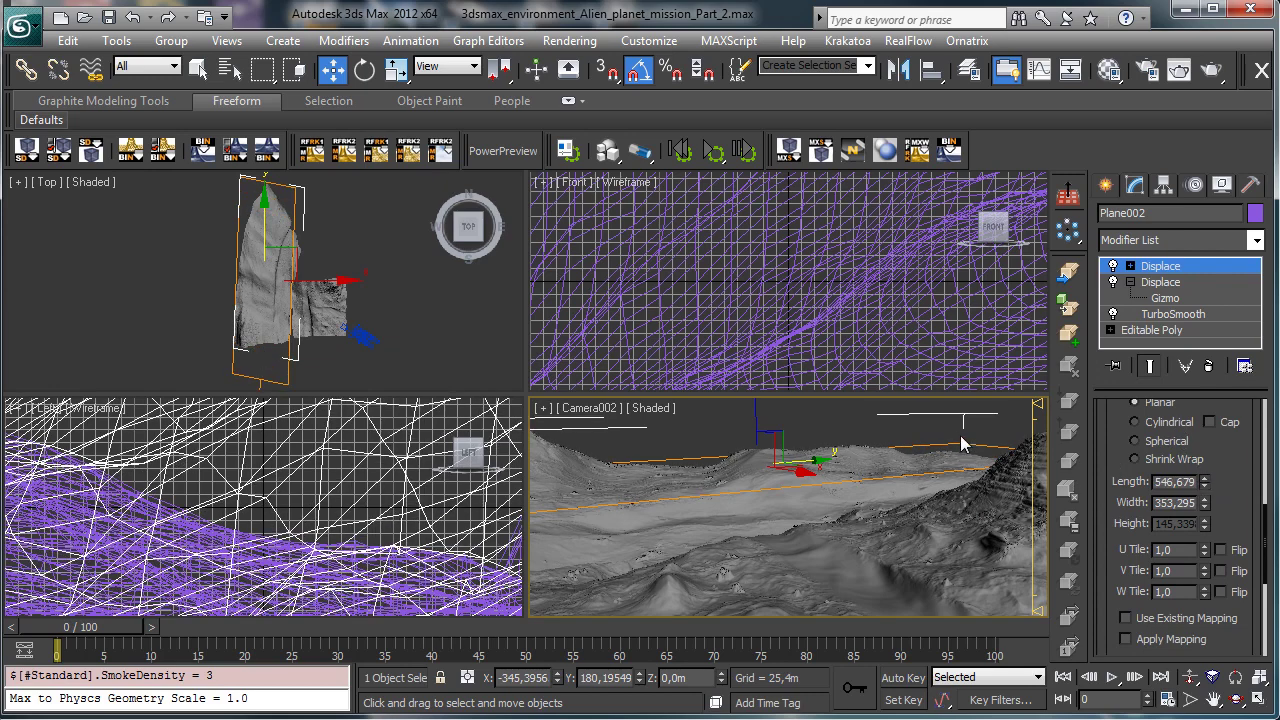
click(1258, 700)
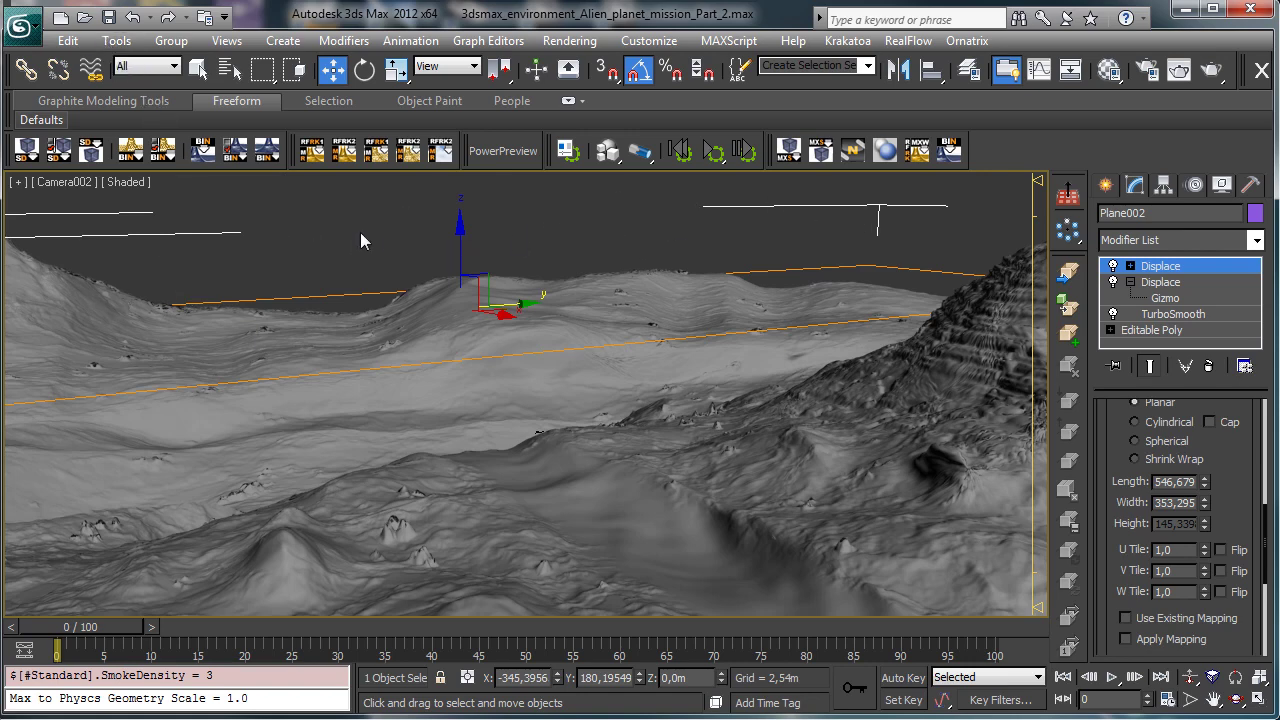
Step: Save the scene
click(200, 68)
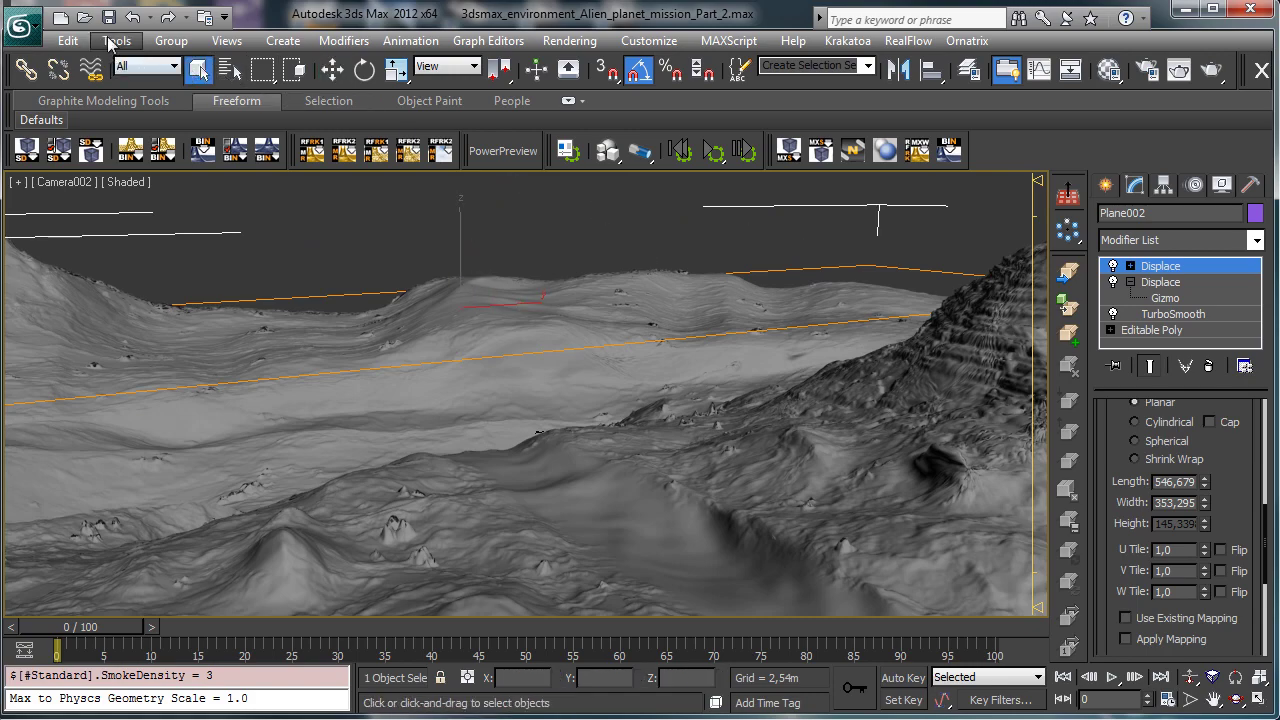
key(ctrl+s)
Step: Draw a standard plane about 830 m long and 298 m wide in the Top view, spanning the gap between the two terrains
click(1262, 700)
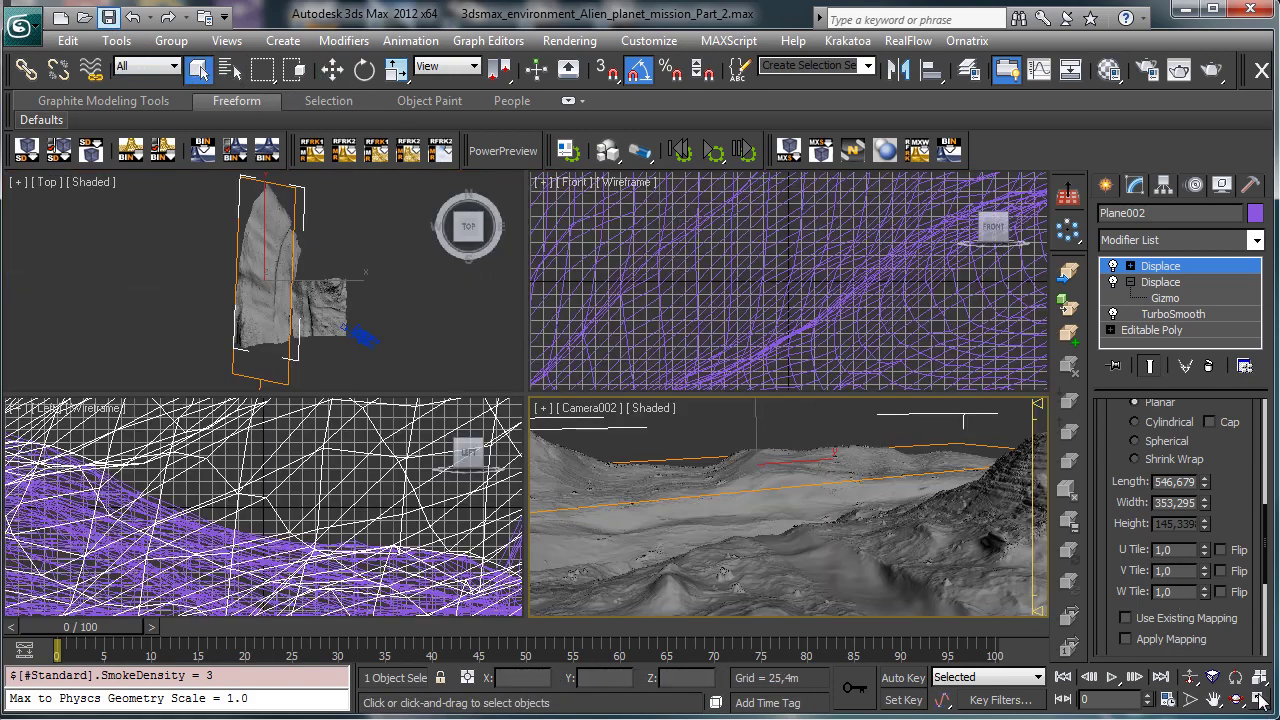
click(1105, 185)
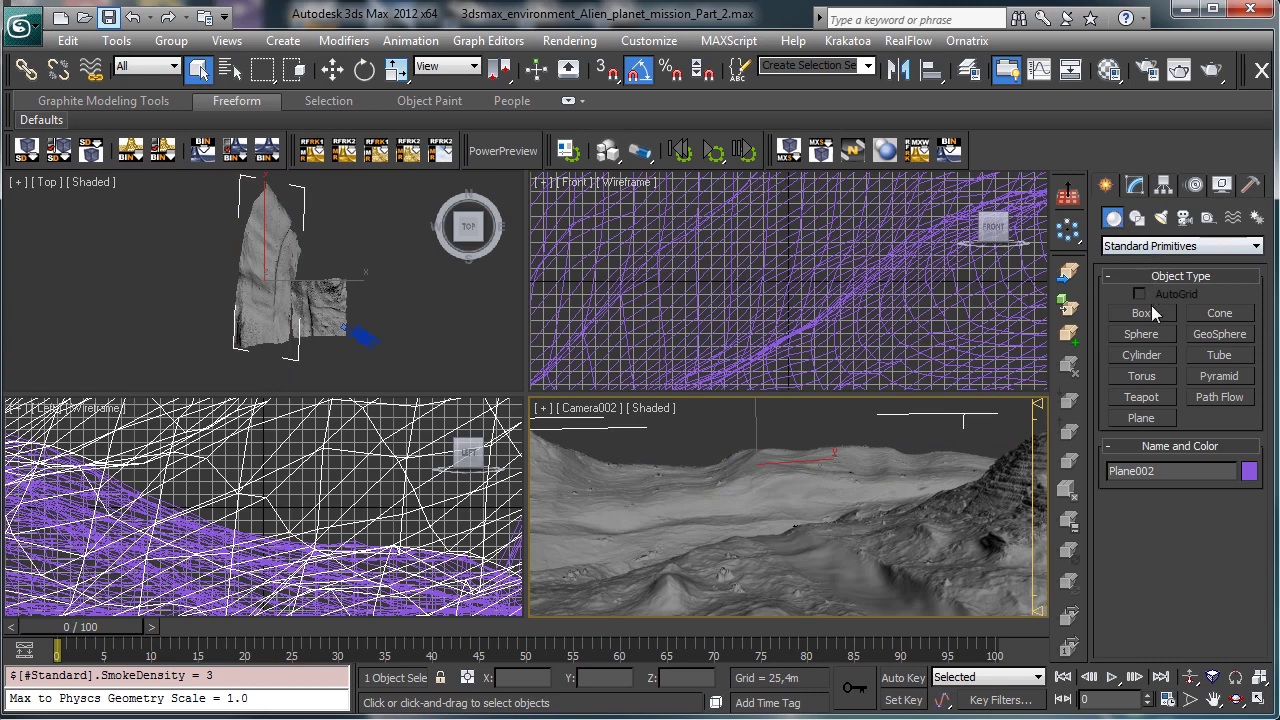
click(1141, 418)
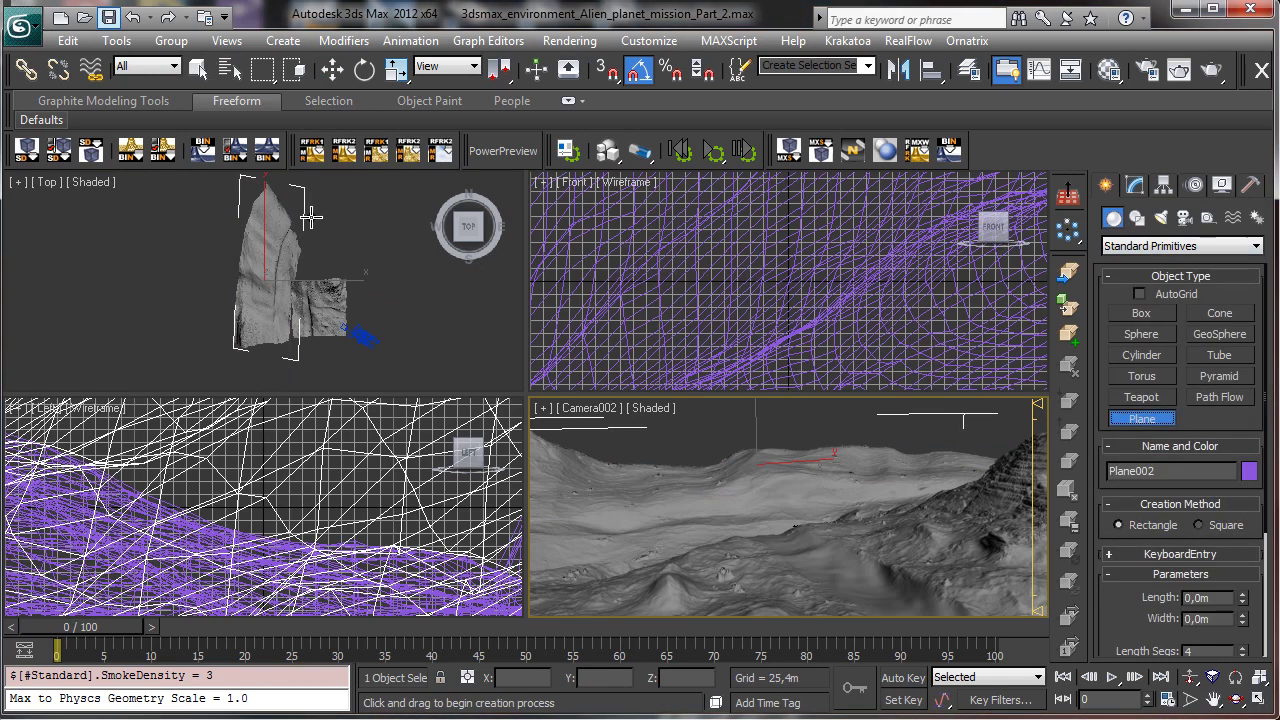
drag(311, 217, 267, 350)
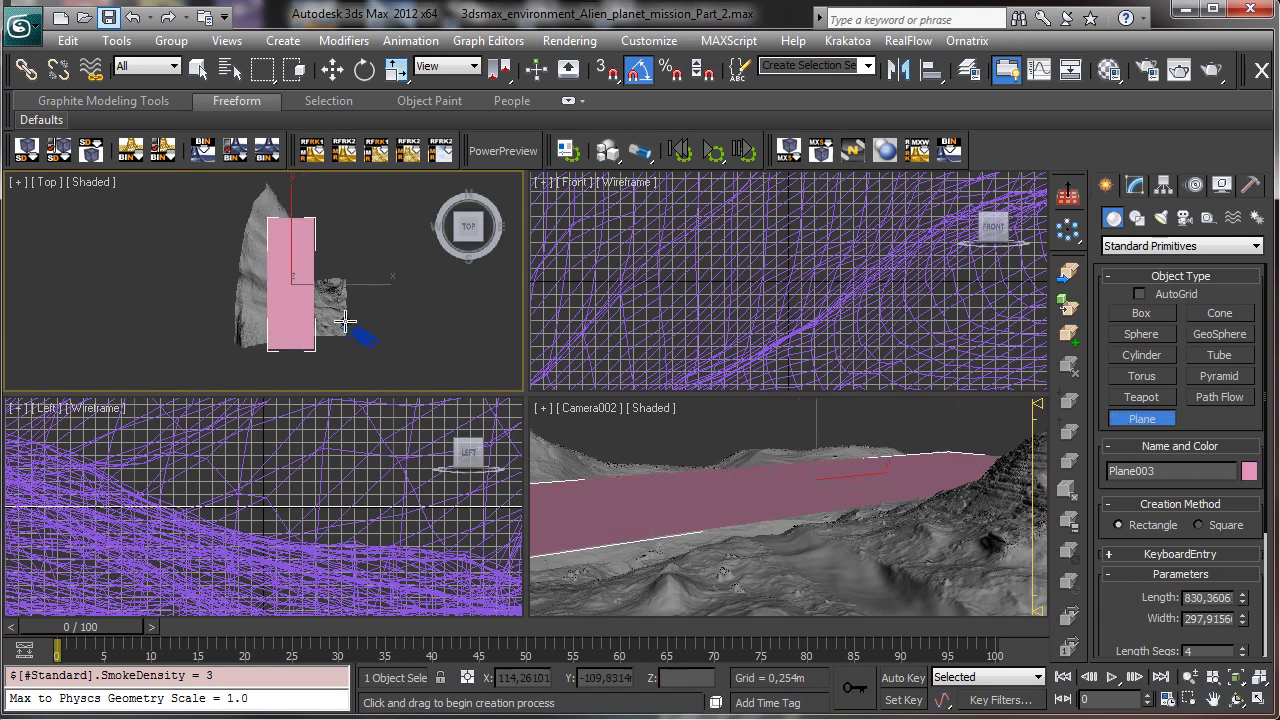
Step: Lower the new plane along Z to about -52.23 m so it sits in the valley between the terrains
click(332, 68)
click(815, 422)
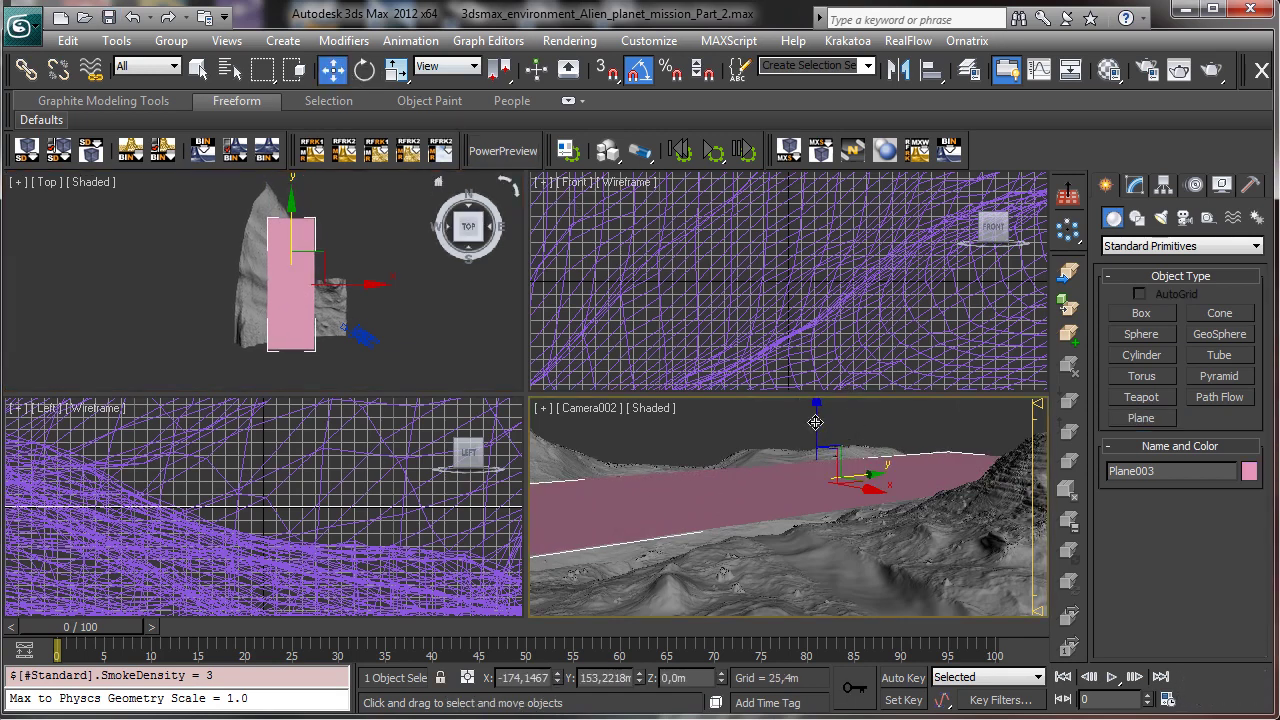
drag(815, 422, 822, 456)
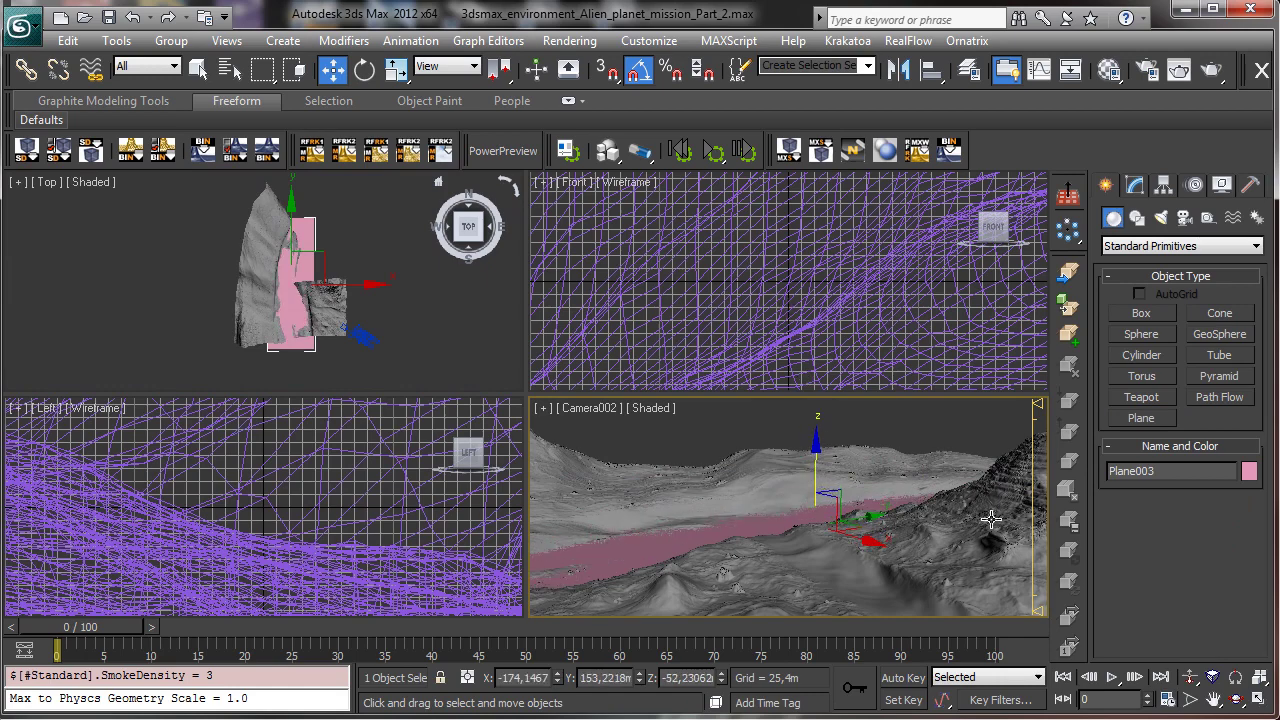
click(1257, 699)
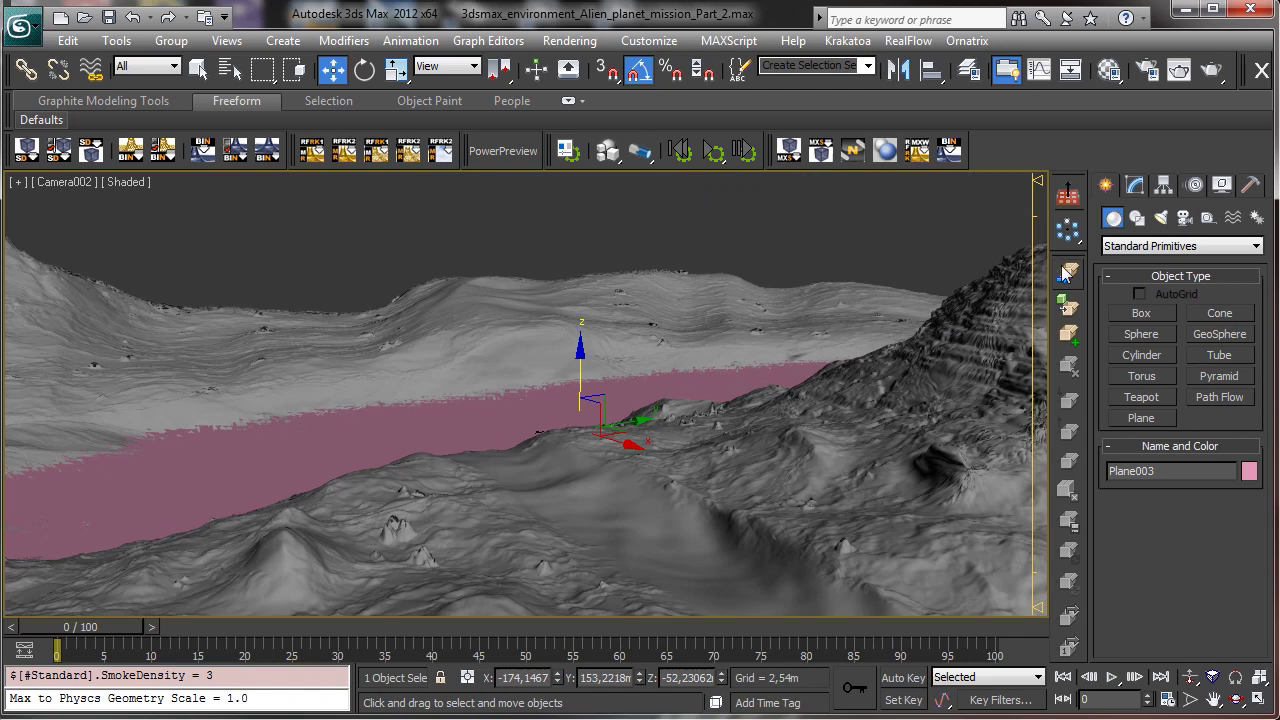
Step: Rename the new plane as Water
click(1137, 185)
double_click(1133, 215)
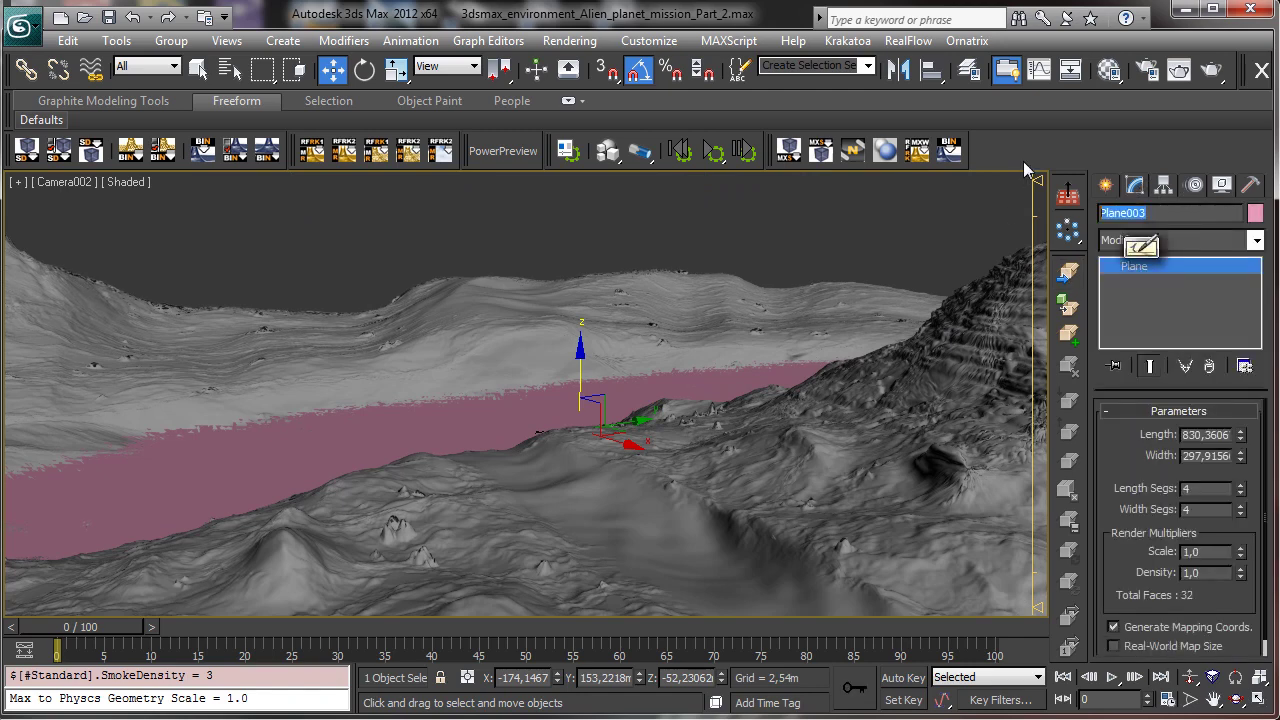
text(Water)
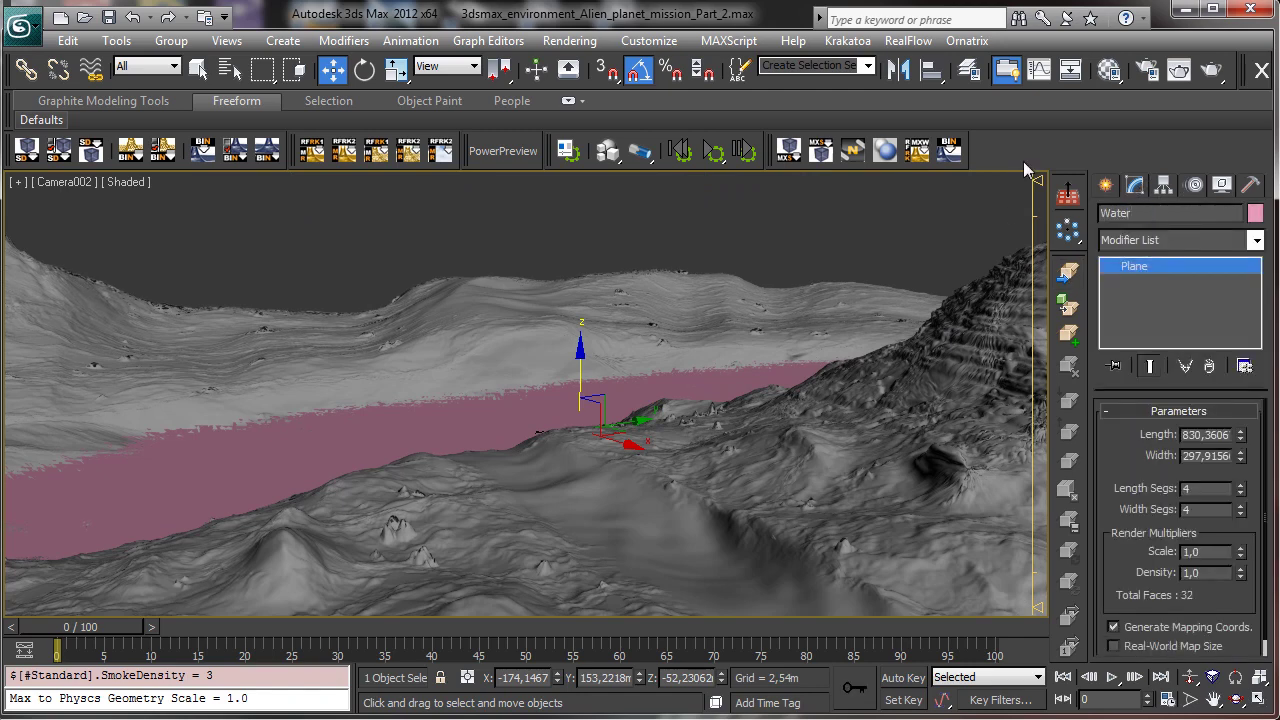
Step: Lower the Water plane slightly further along Z to about -52.86 m
click(45, 120)
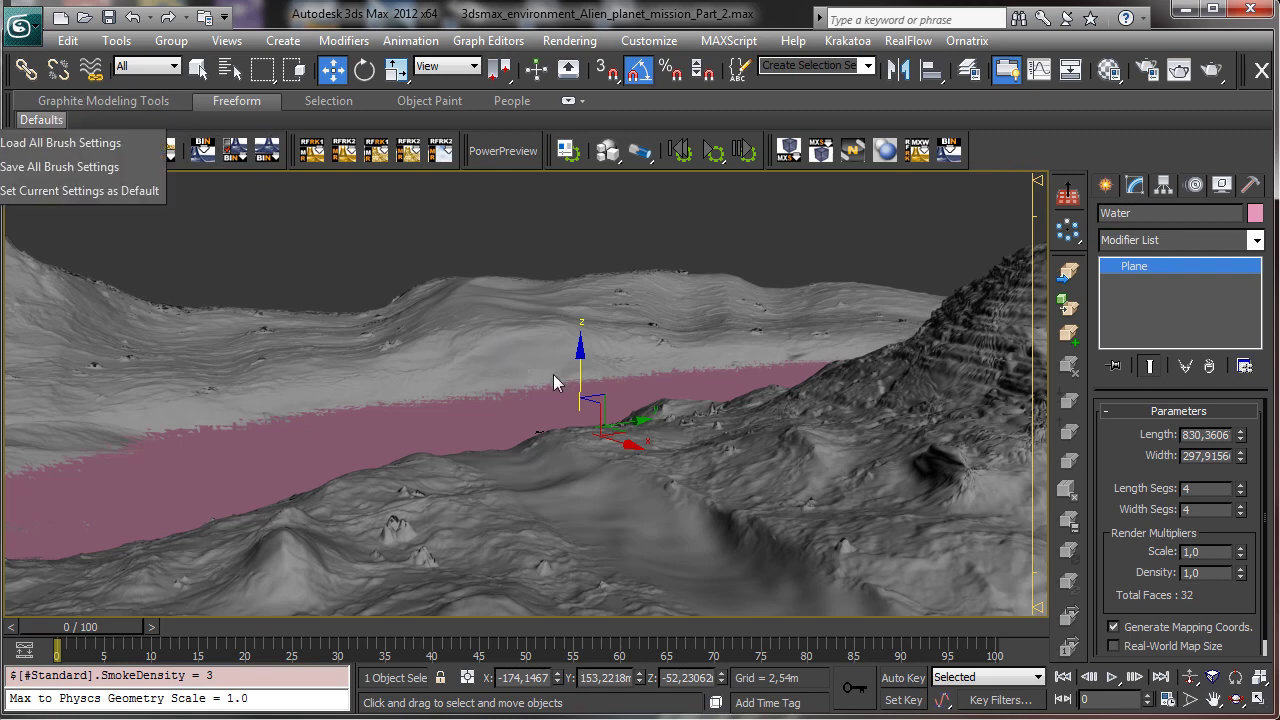
drag(579, 370, 573, 371)
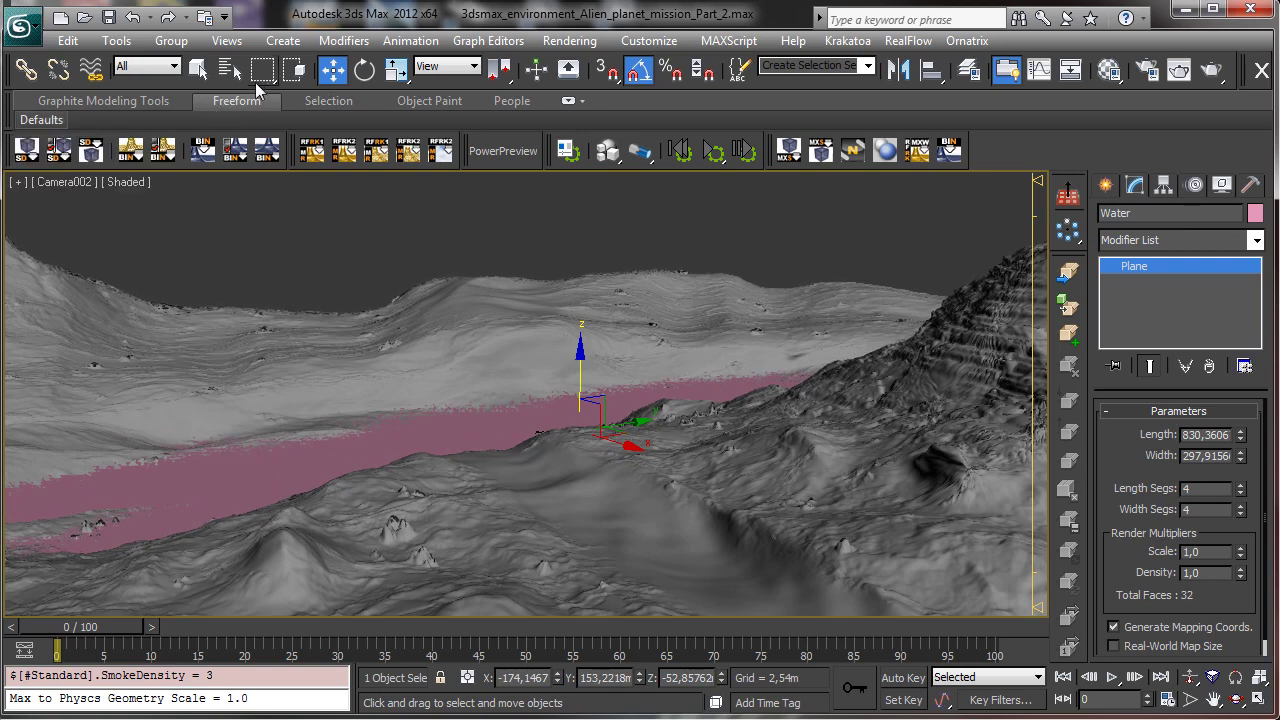
click(198, 68)
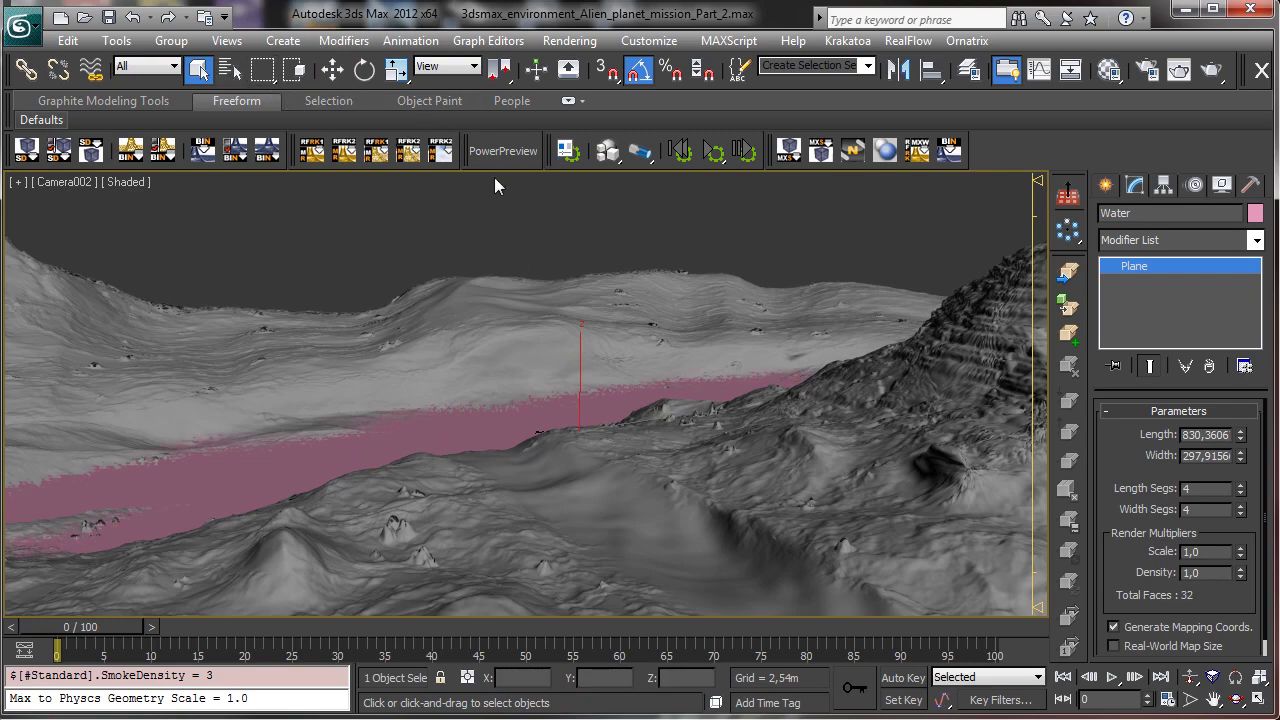
Step: Rename the unused 03 - Default material as Water in the Material Editor
click(1102, 76)
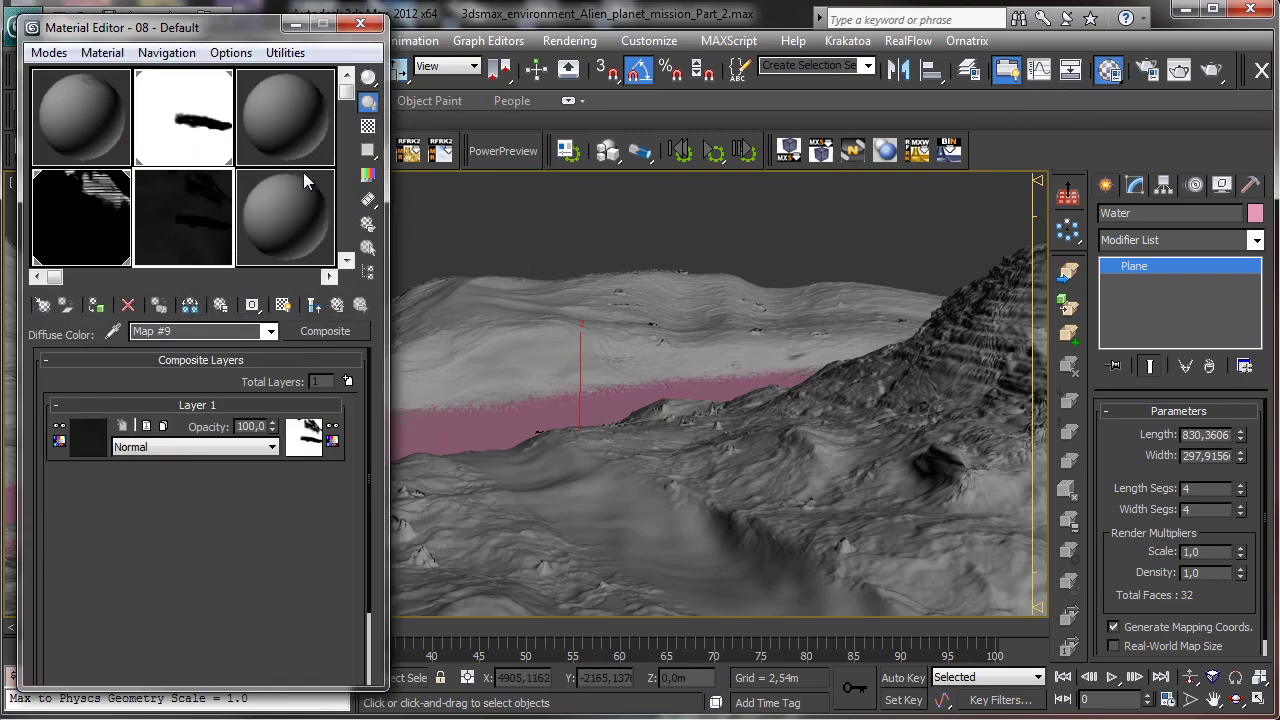
click(284, 196)
click(190, 331)
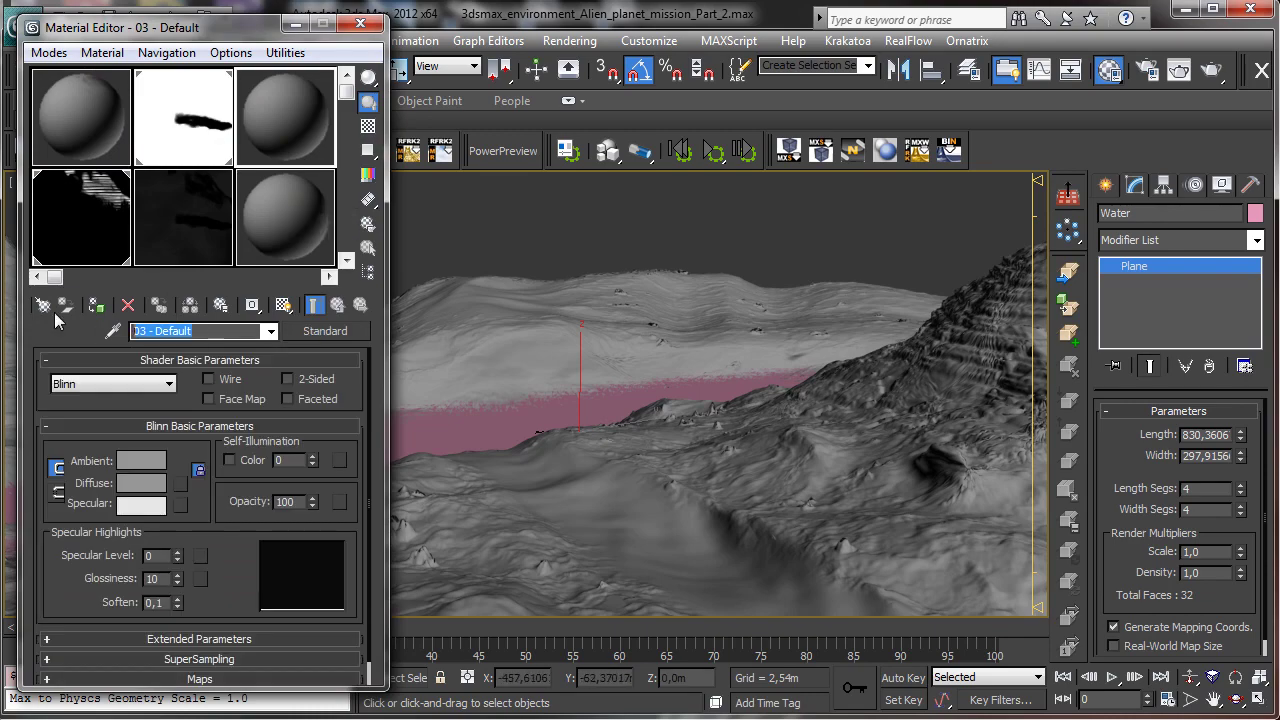
text(Water)
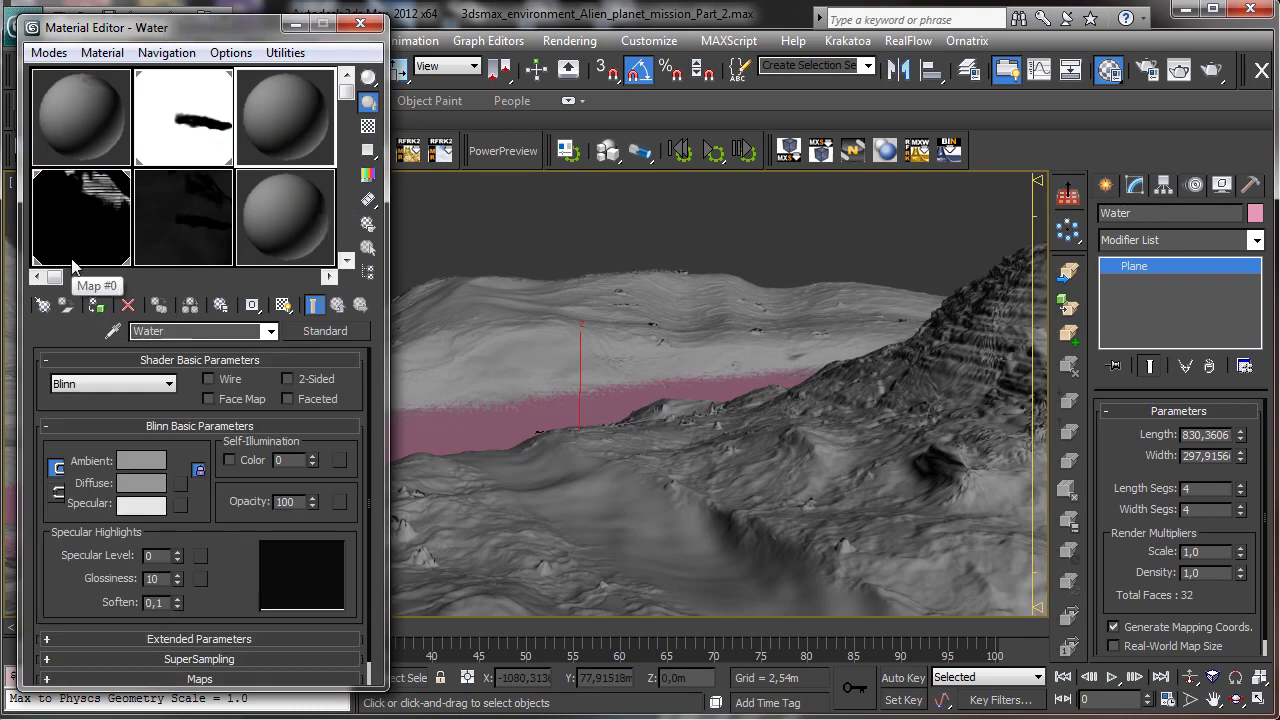
Step: Change the Water material's type from Standard to the mental ray Arch & Design material
click(325, 331)
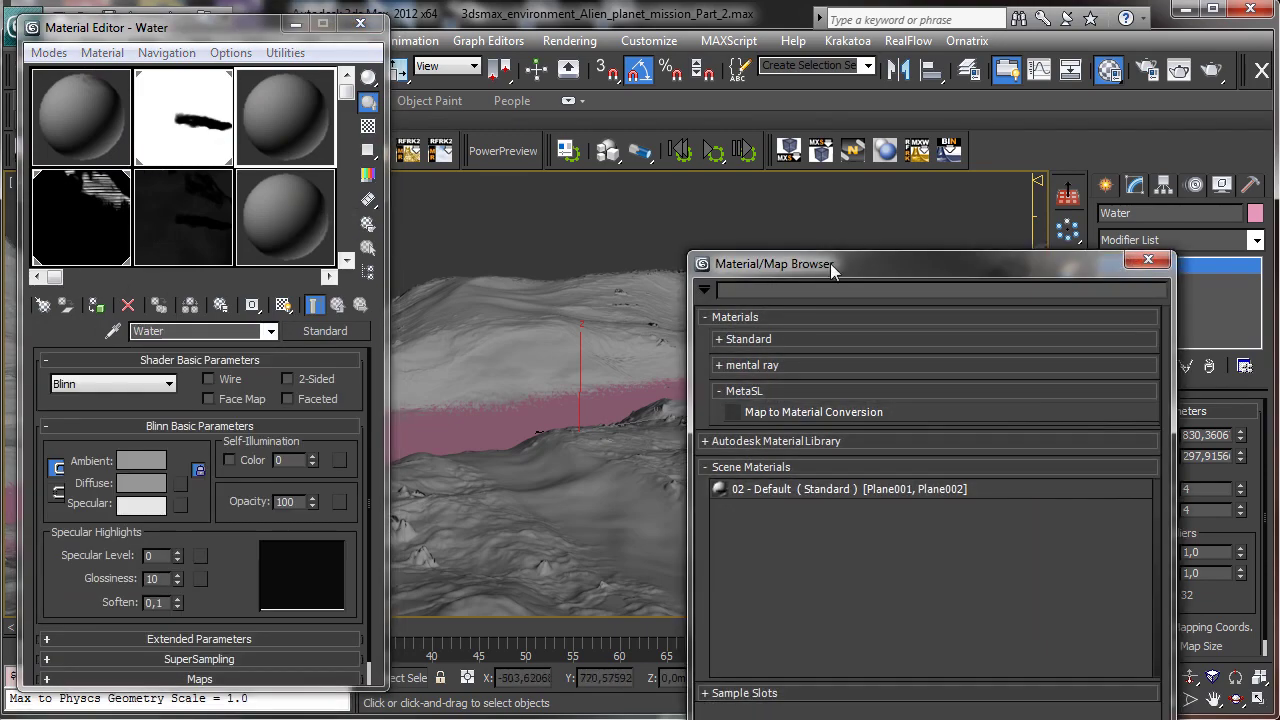
drag(806, 259, 533, 70)
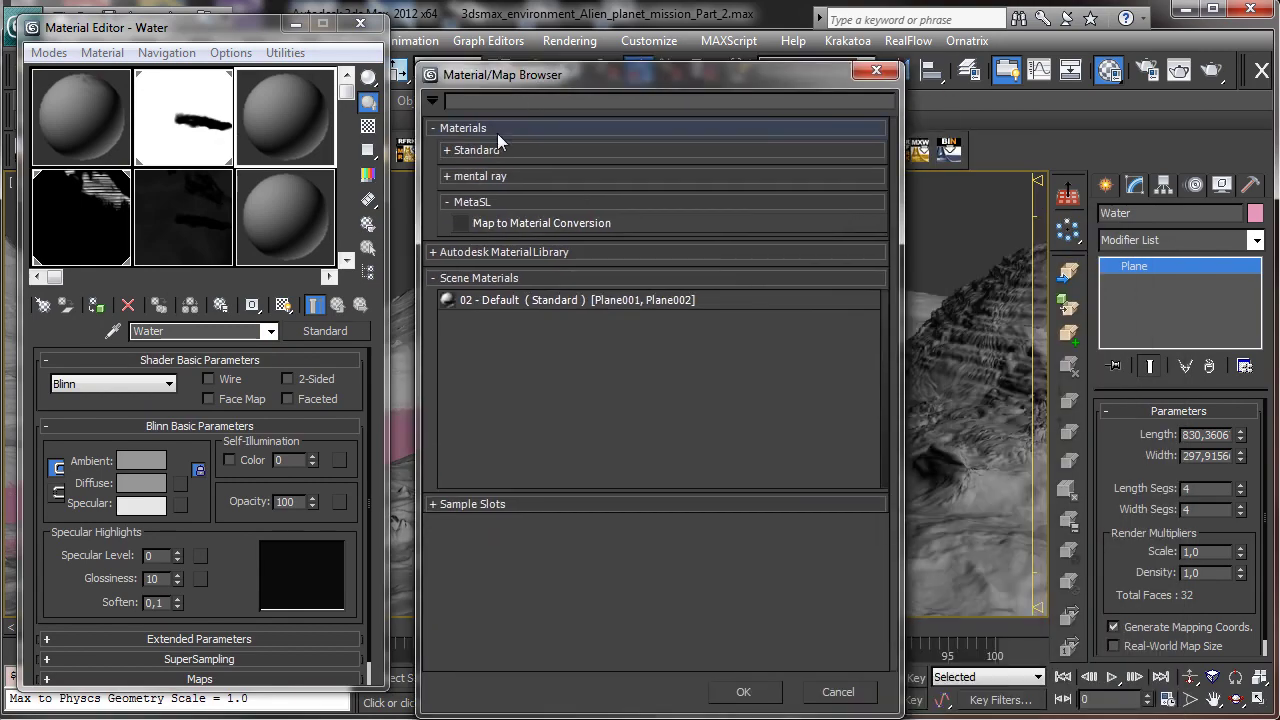
click(446, 176)
double_click(488, 197)
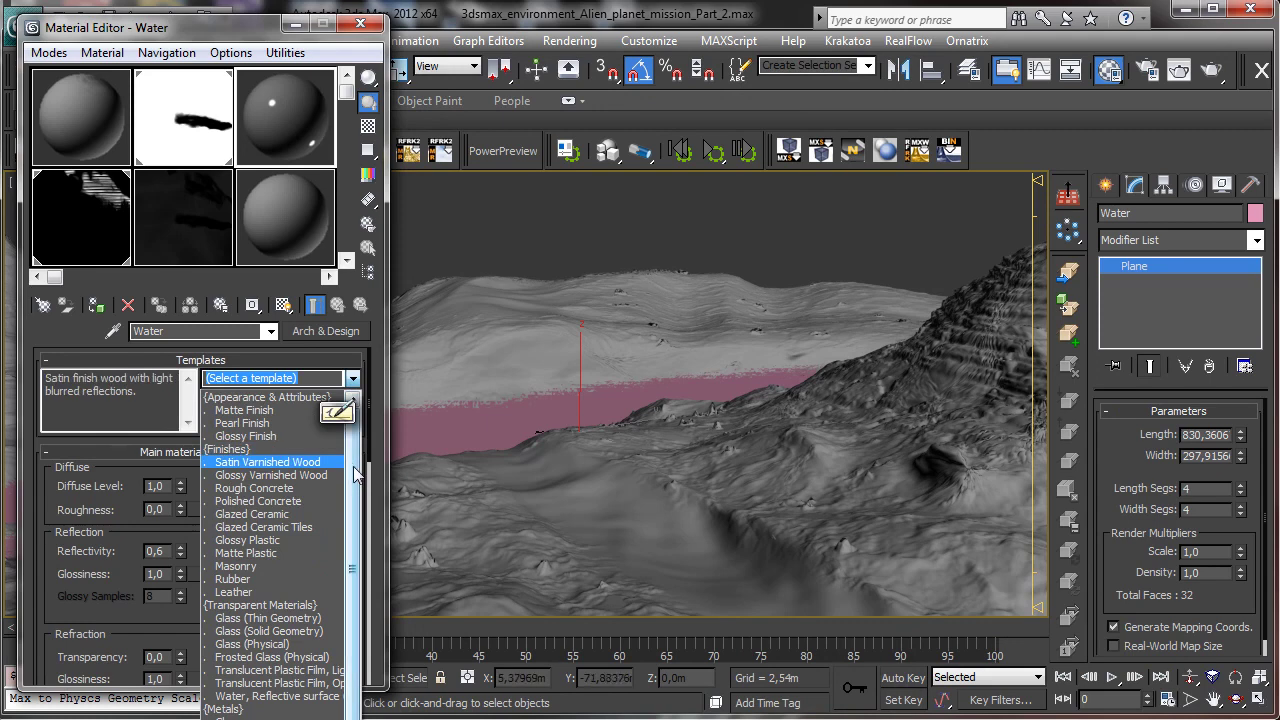
Step: Apply the "Water, Reflective surface" template to the Water material and assign the material to the Water plane
scroll(340, 470, down, 1)
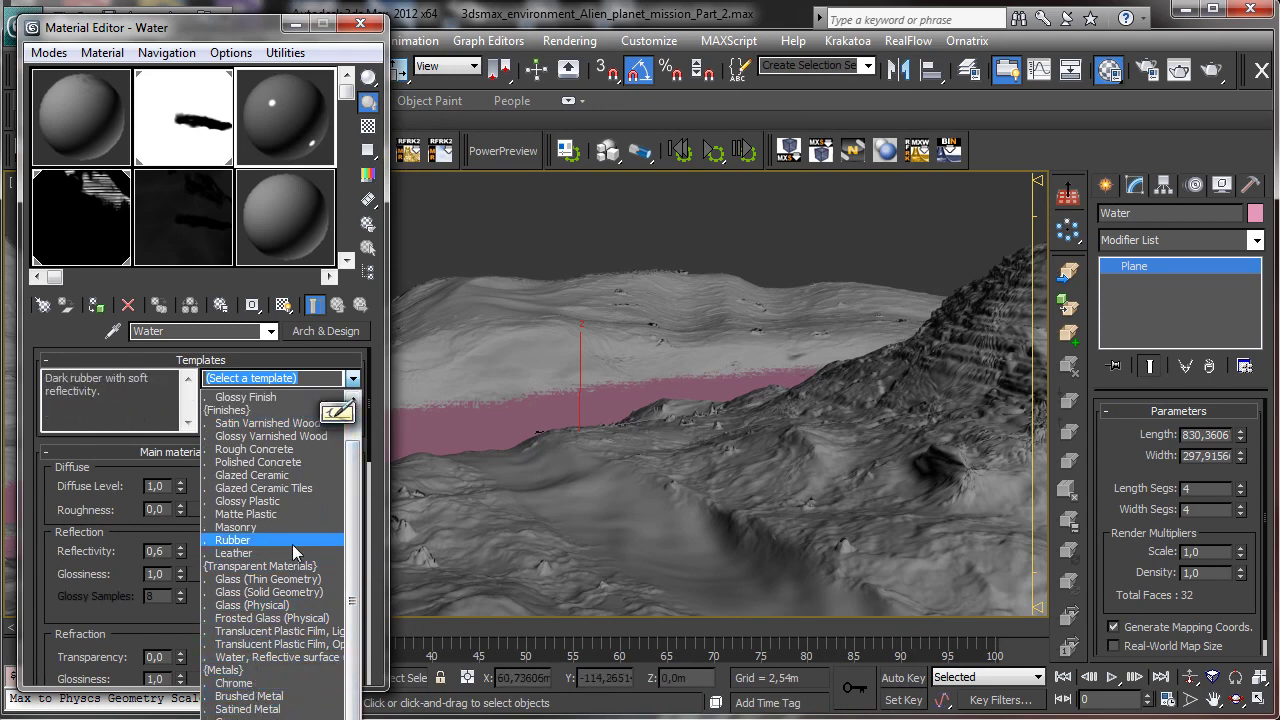
click(272, 655)
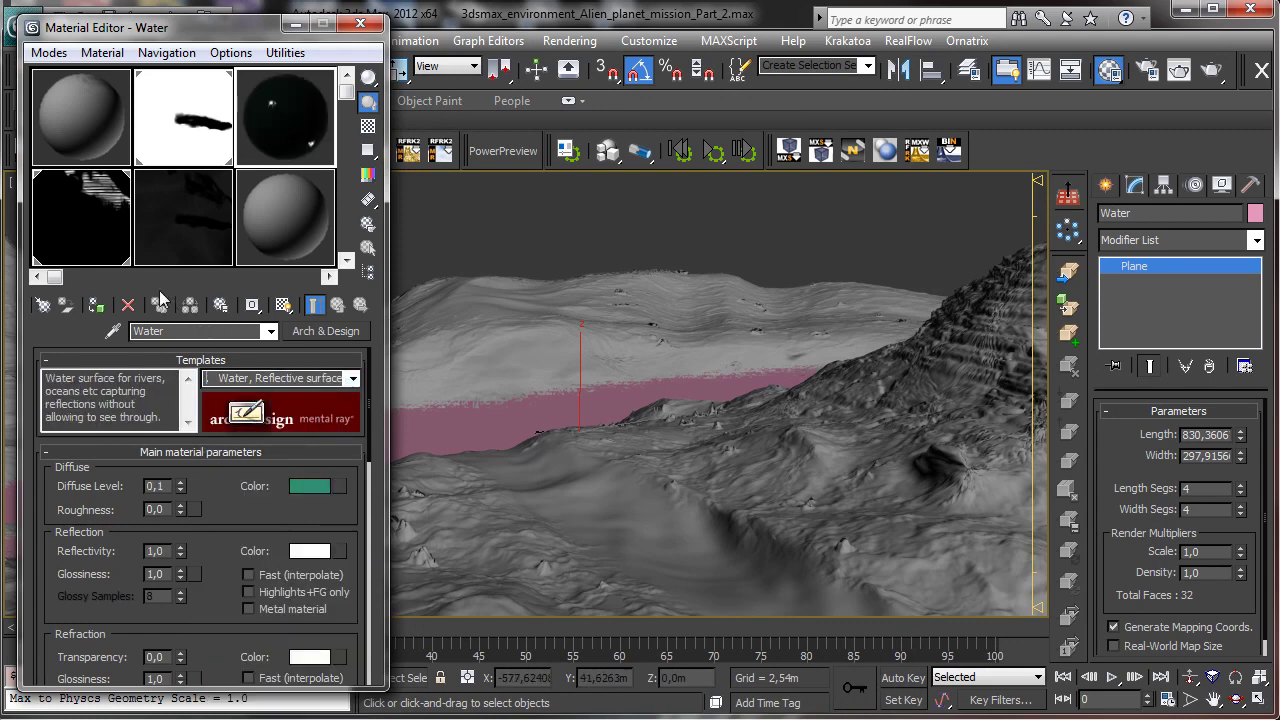
click(360, 23)
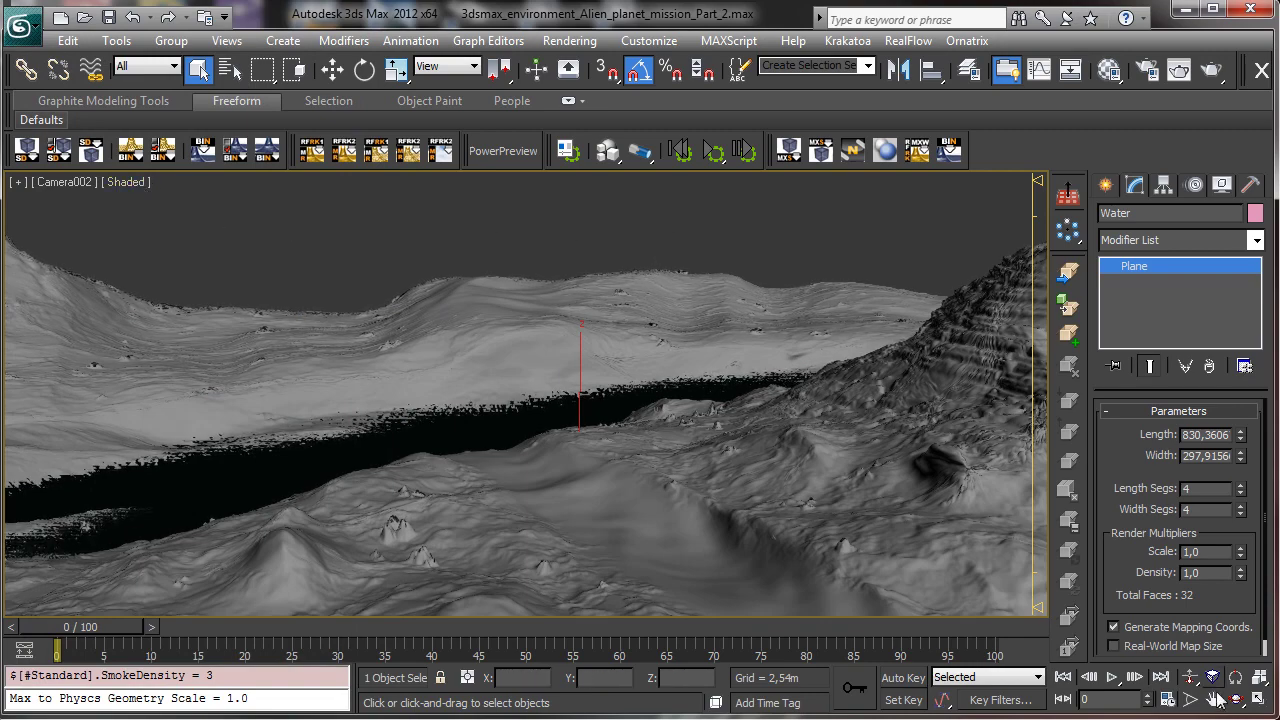
Step: Select Camera002 in the Top view and turn on the display of its environment ranges
click(1258, 700)
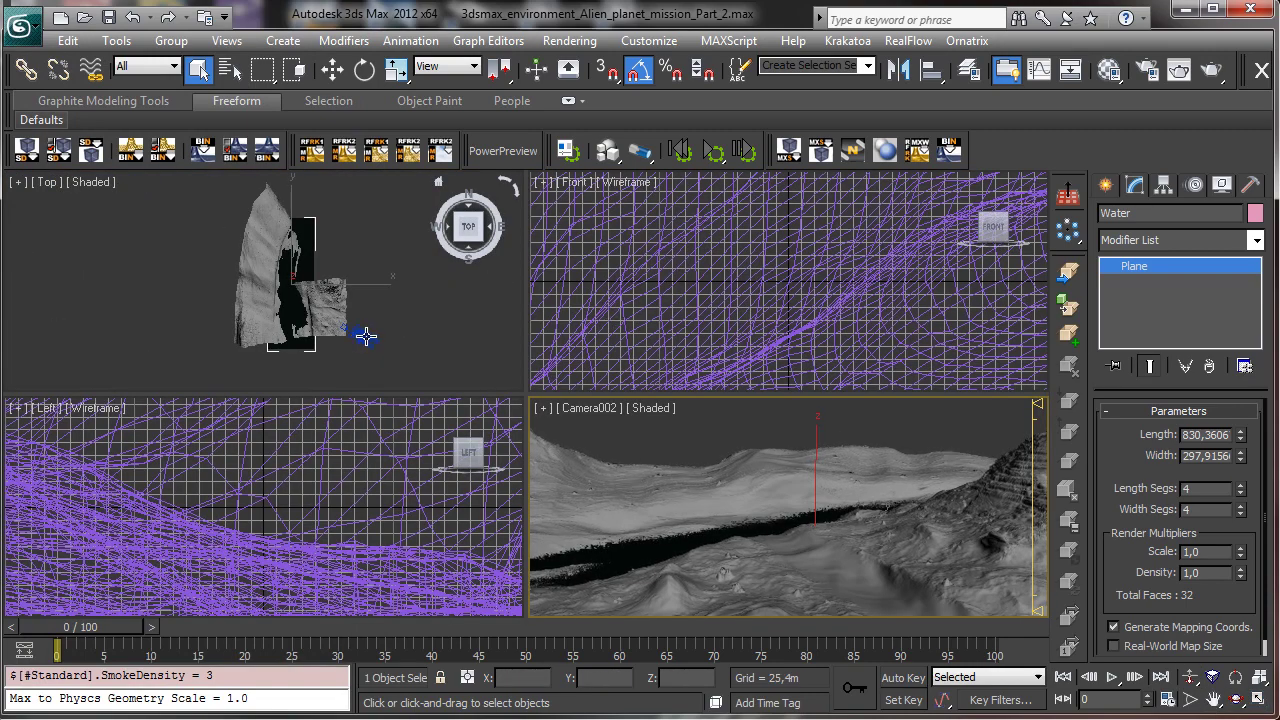
click(366, 337)
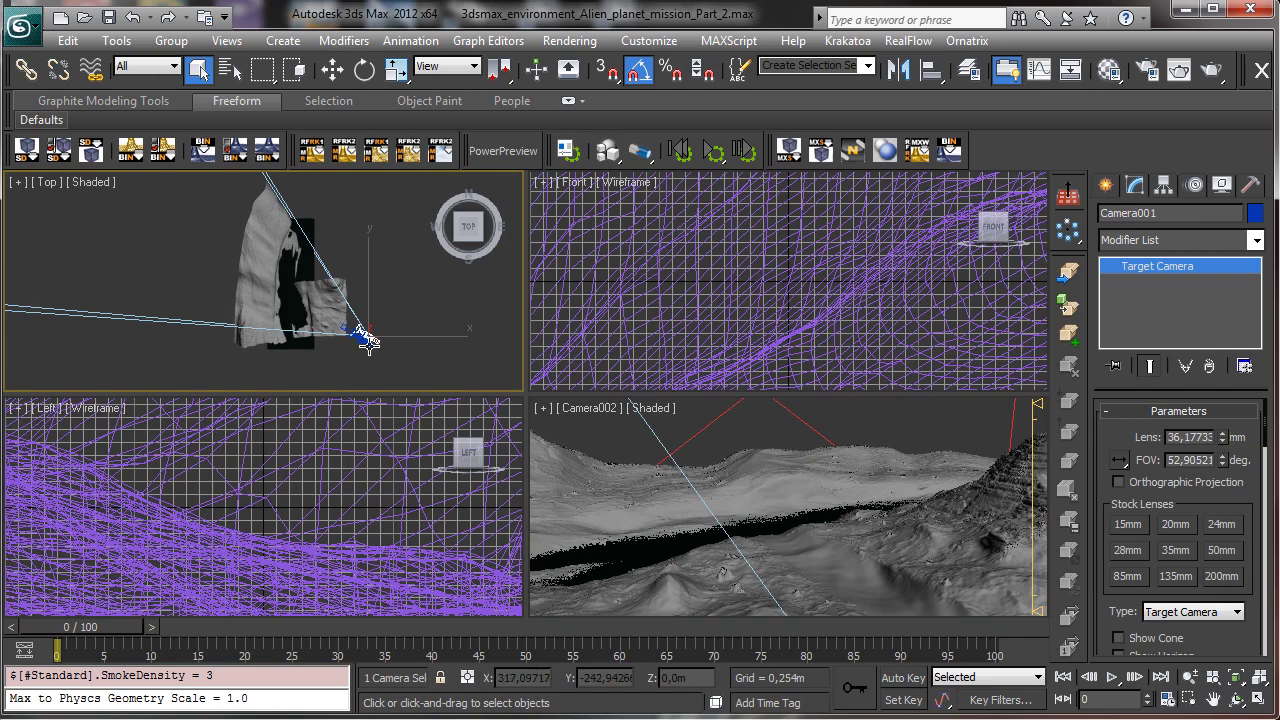
click(363, 337)
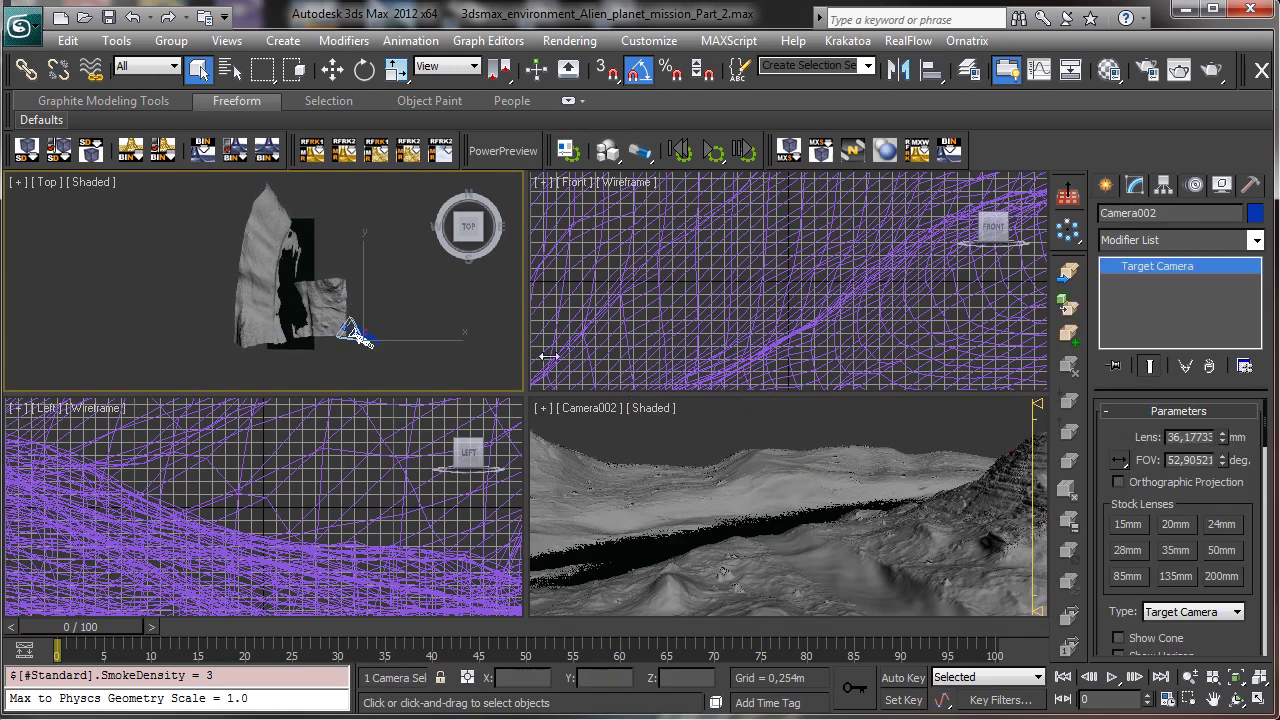
scroll(1150, 450, down, 4)
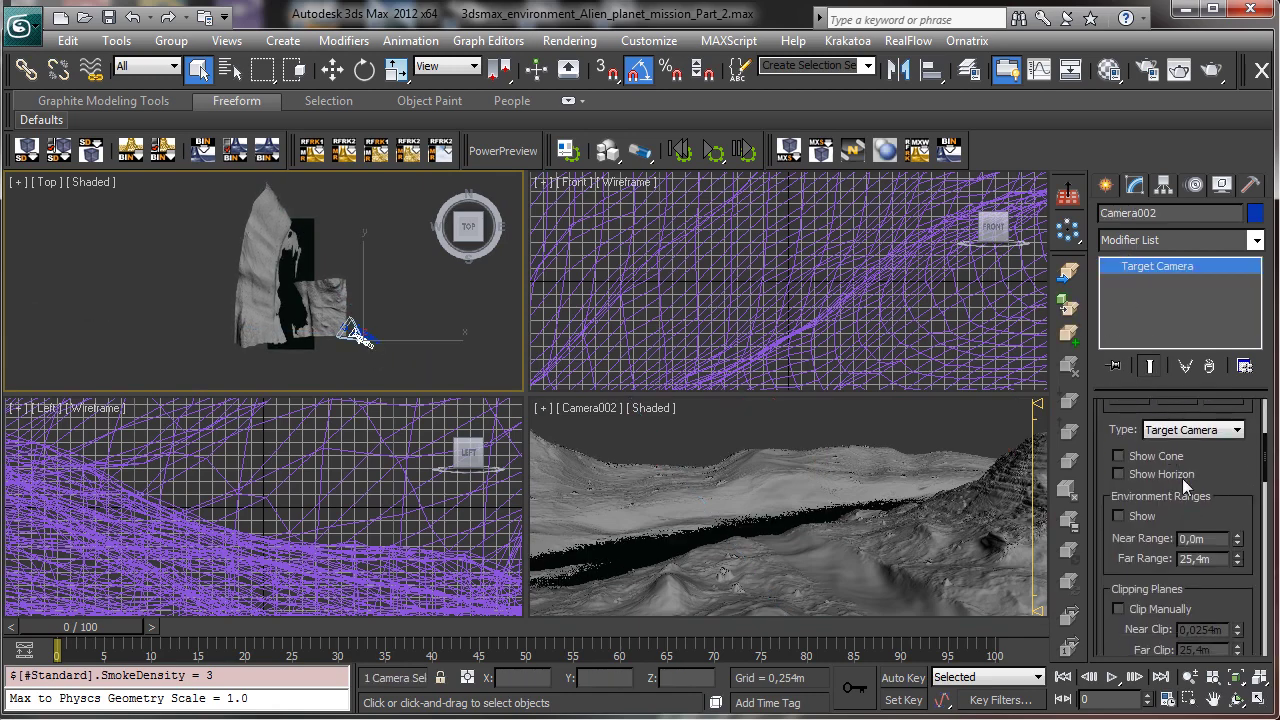
click(1256, 703)
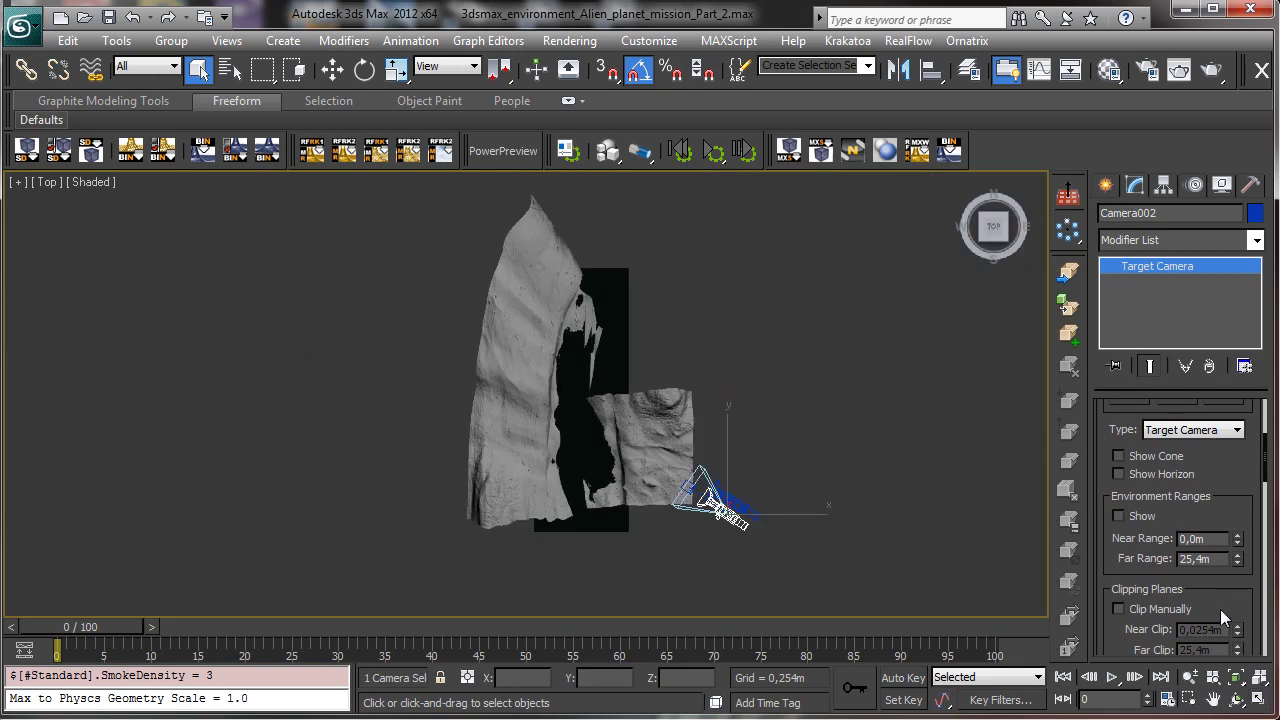
drag(1220, 609, 1201, 420)
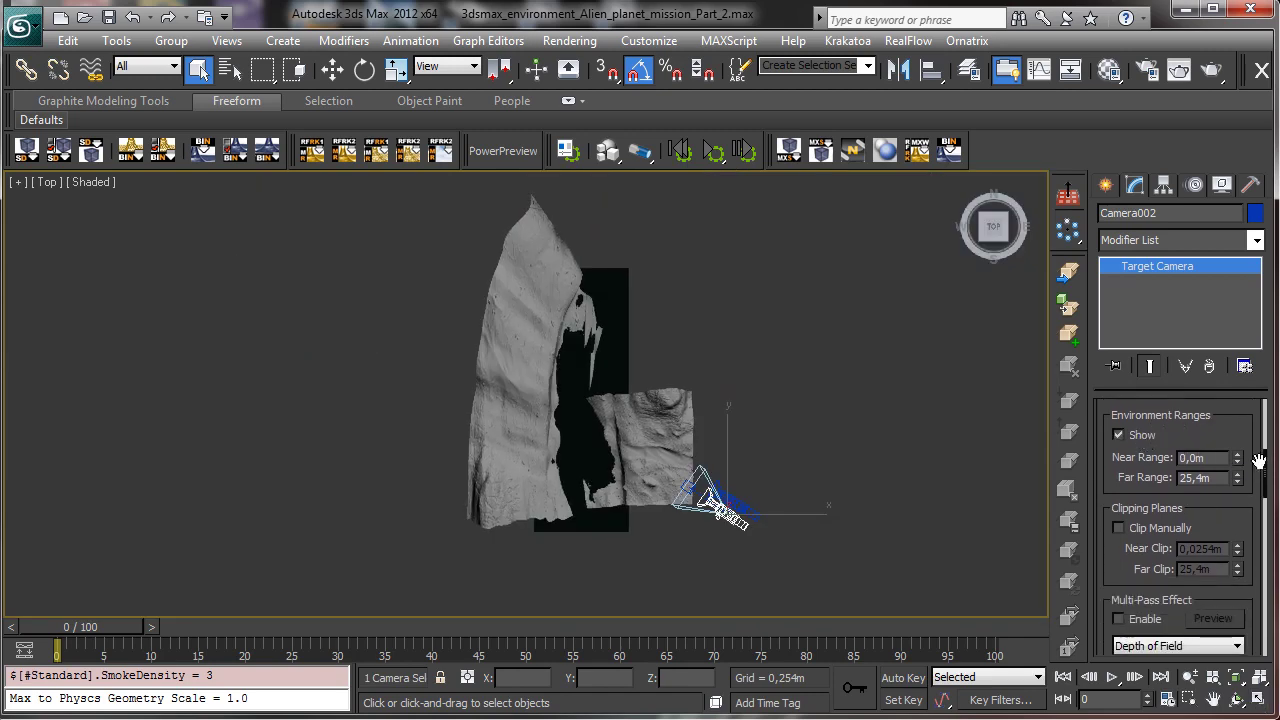
Step: Extend the camera's far environment range to about 866 m and turn off the range display
drag(1238, 478, 1226, 350)
drag(1238, 480, 1135, 170)
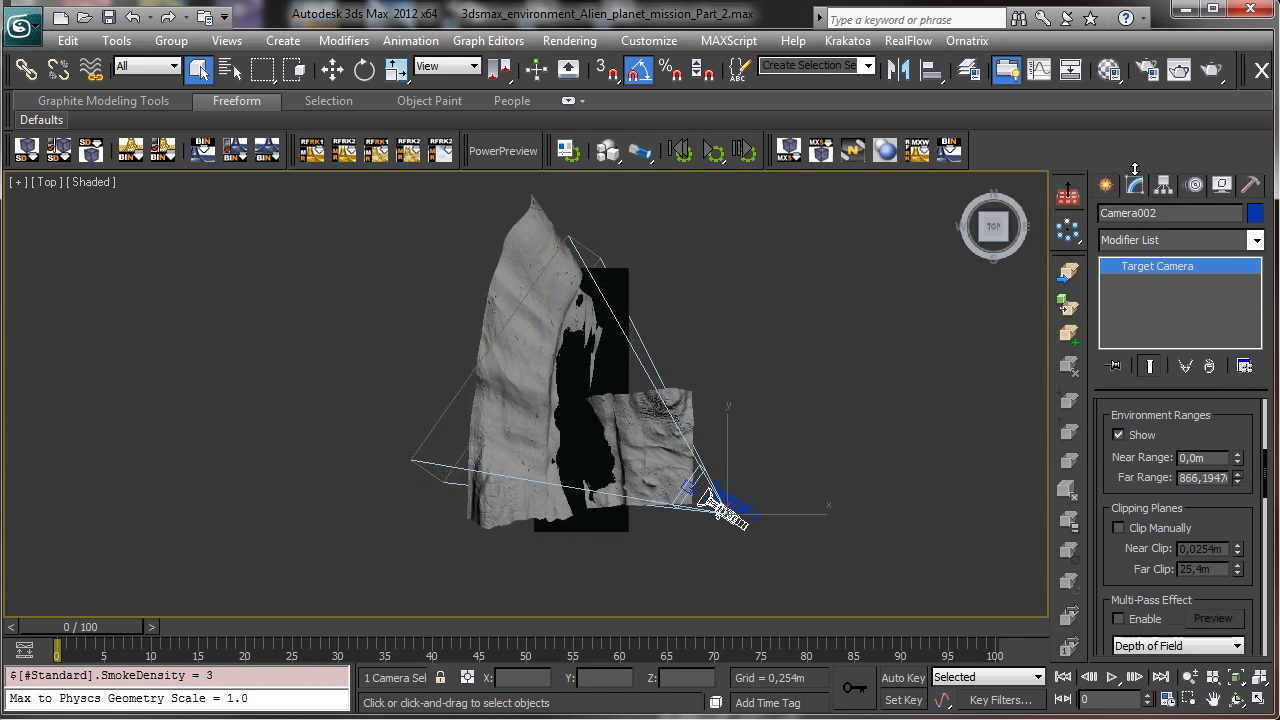
click(1122, 433)
Step: Examine the camera's multi-pass, sampling and Maxwell parameters, and look at the render setup
scroll(1145, 480, down, 5)
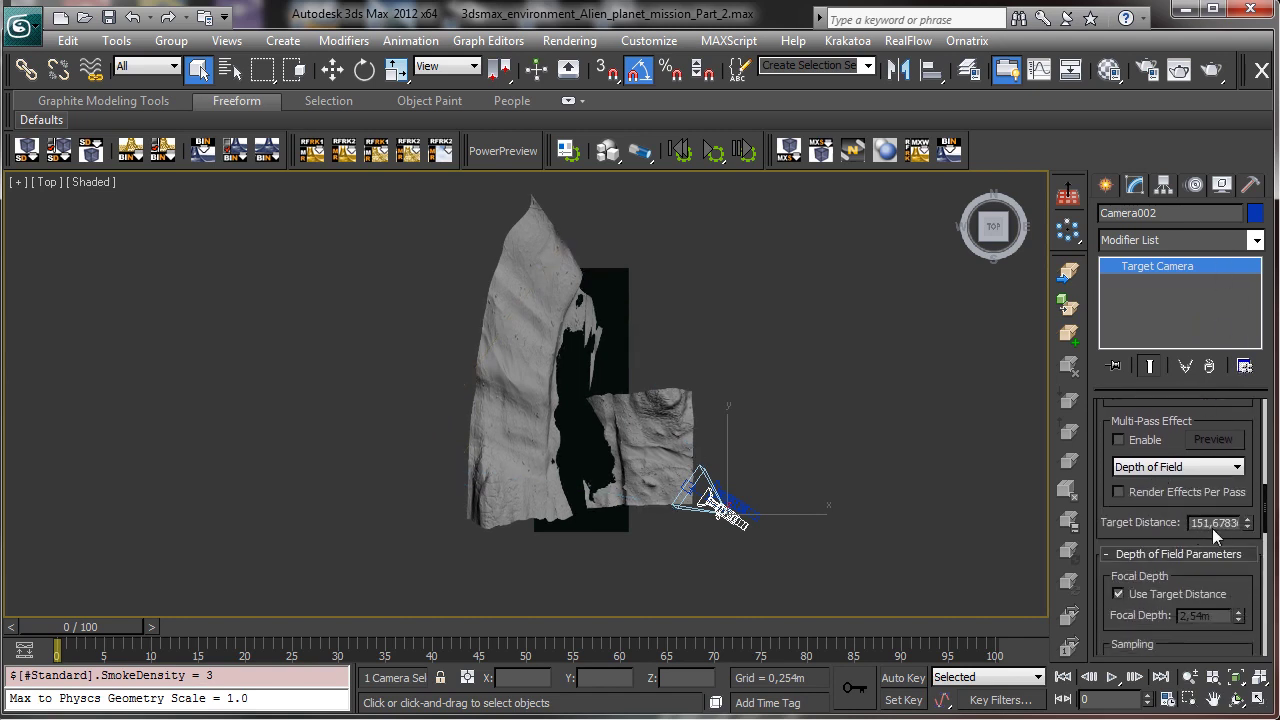
scroll(1117, 509, down, 8)
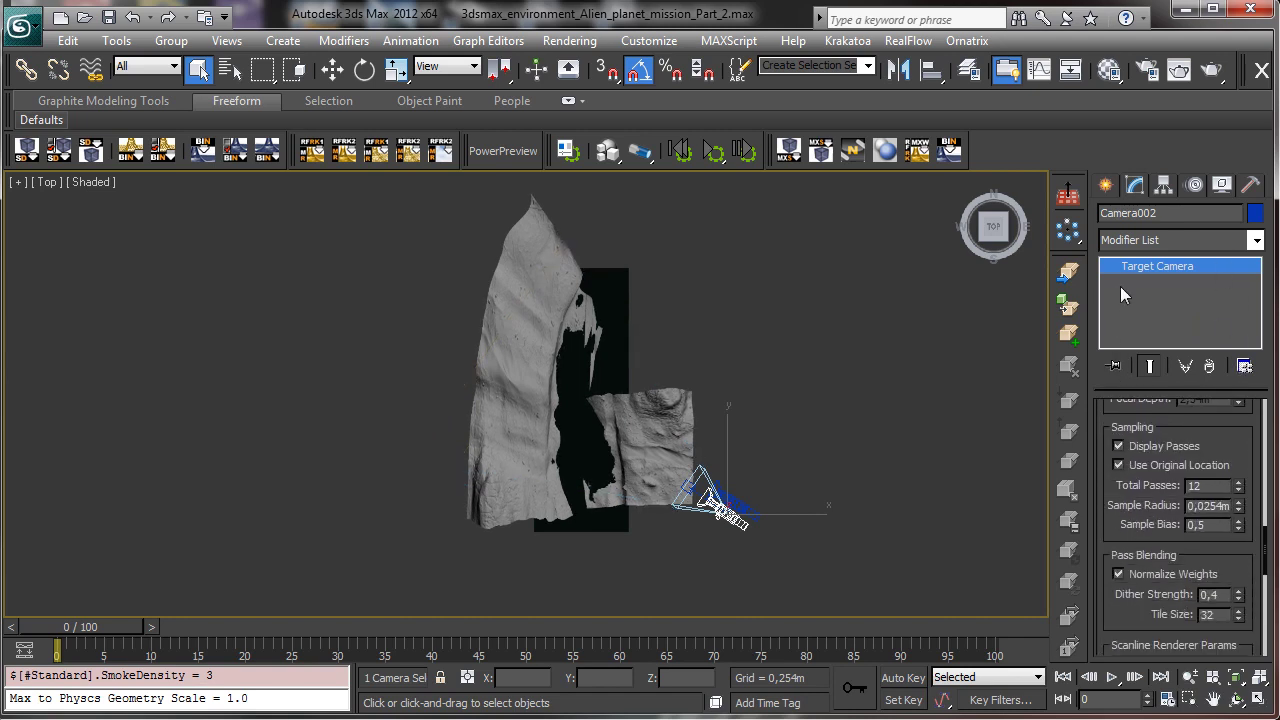
click(1140, 74)
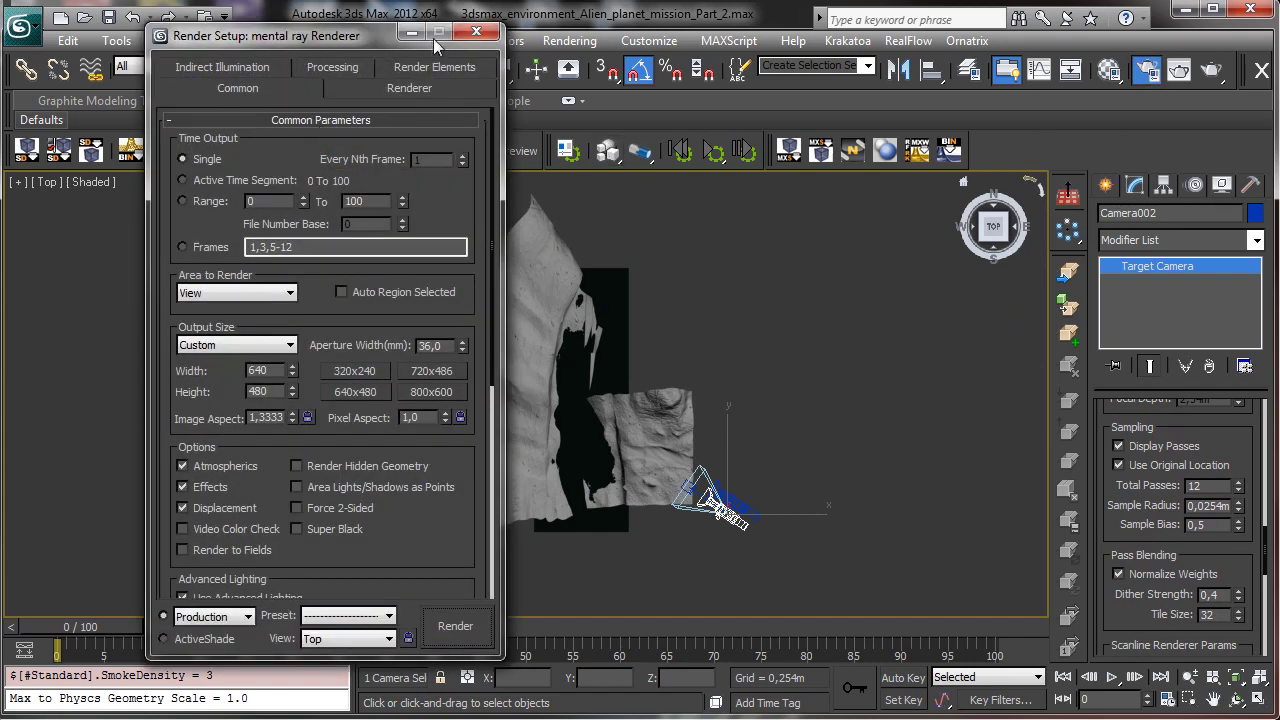
click(476, 33)
scroll(1180, 520, down, 5)
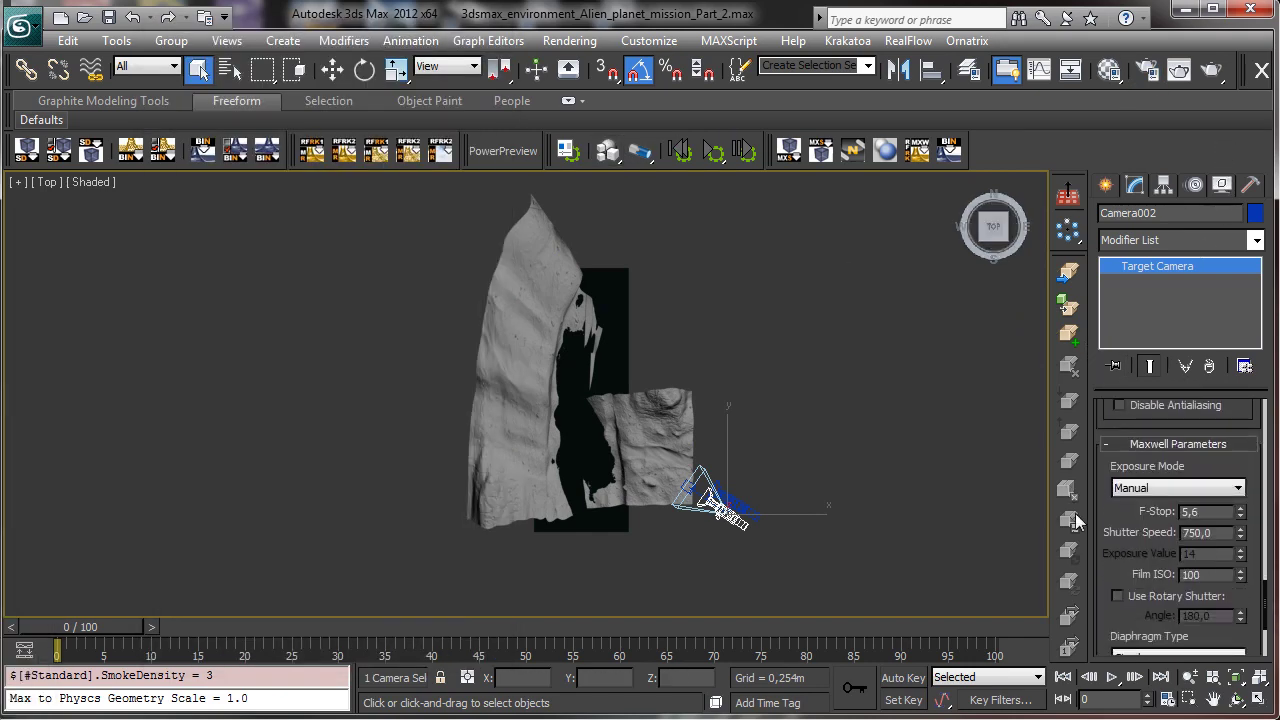
scroll(1098, 468, down, 3)
drag(1100, 451, 1115, 568)
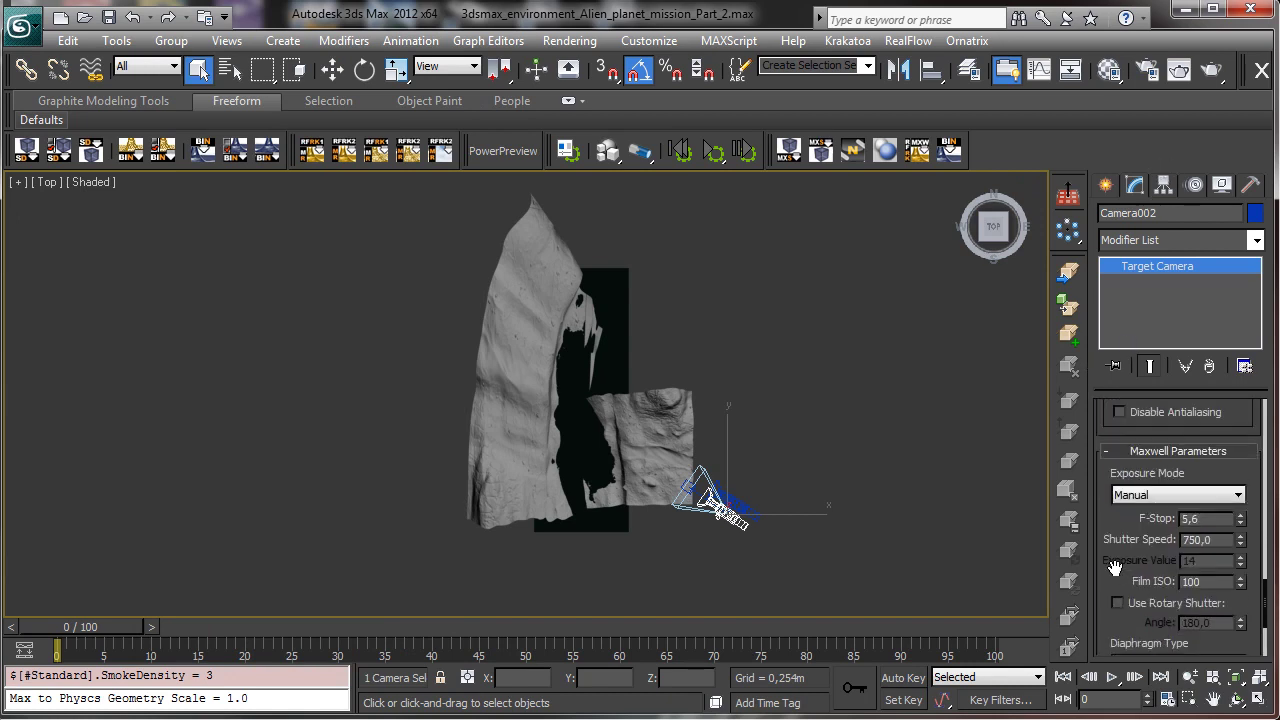
Step: Collapse the camera's Maxwell Parameters and Depth of Field Parameters sections
click(1151, 451)
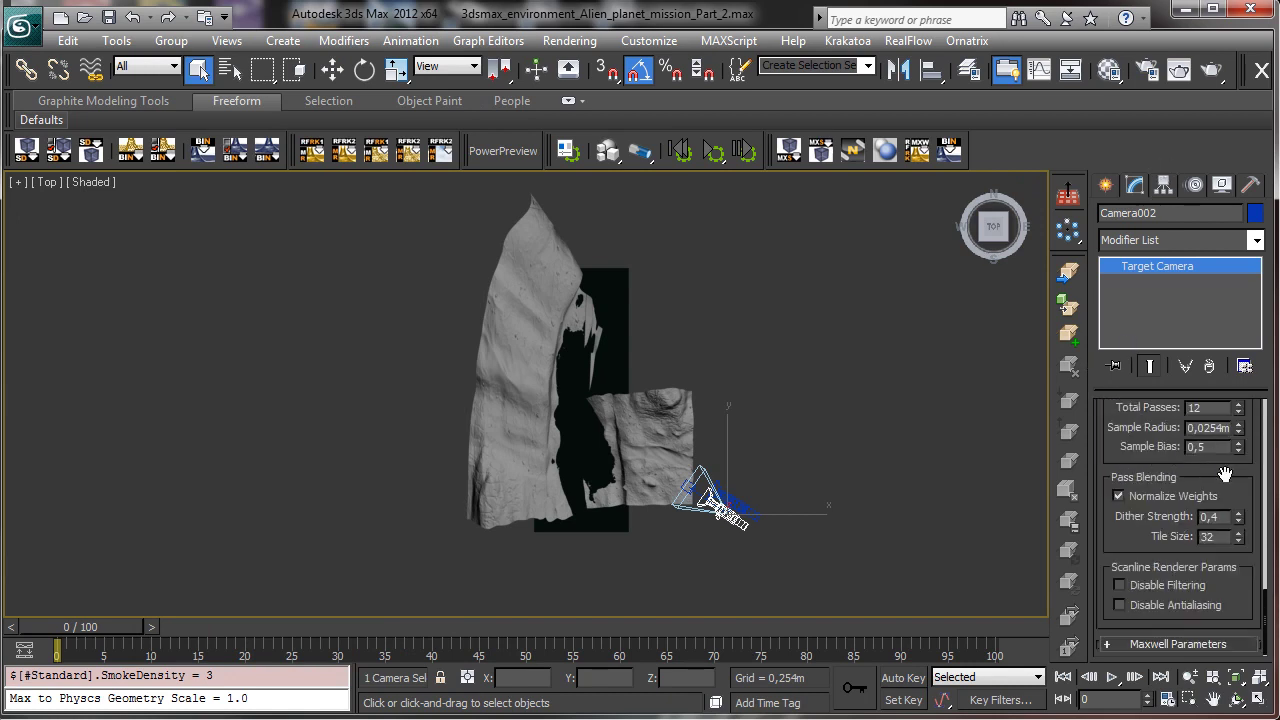
scroll(1218, 472, up, 2)
scroll(1185, 450, up, 5)
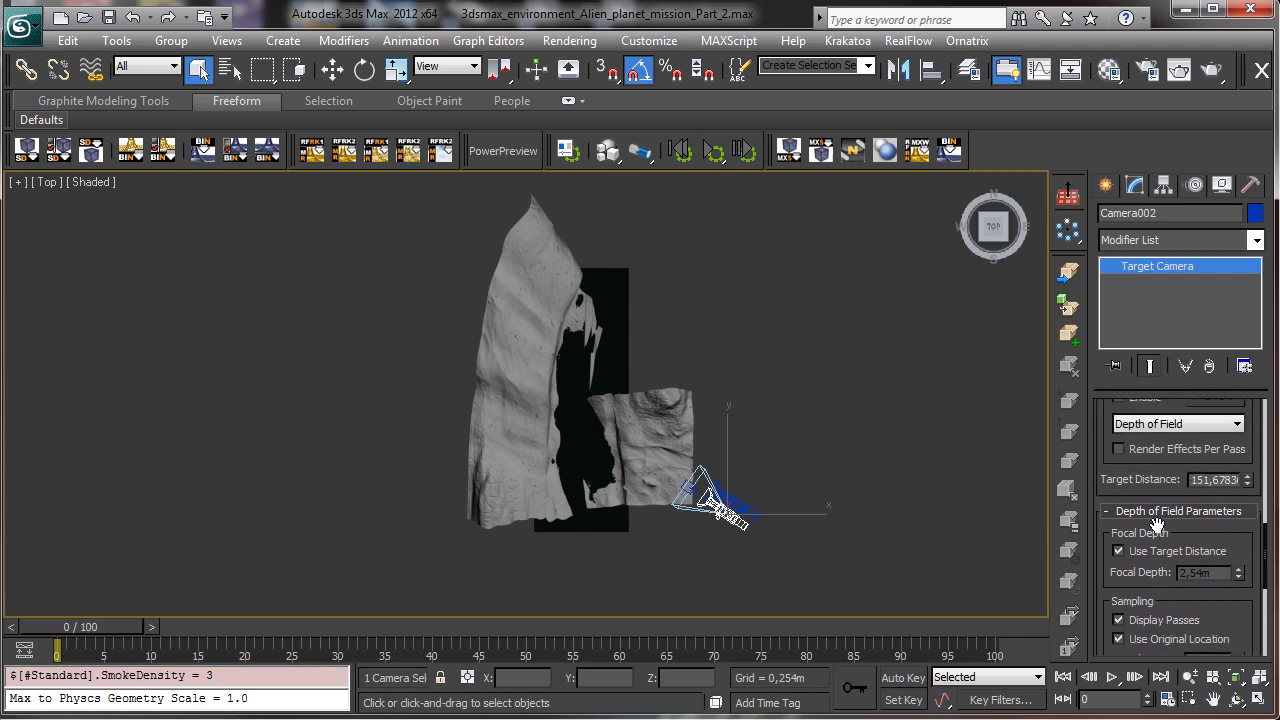
click(1154, 513)
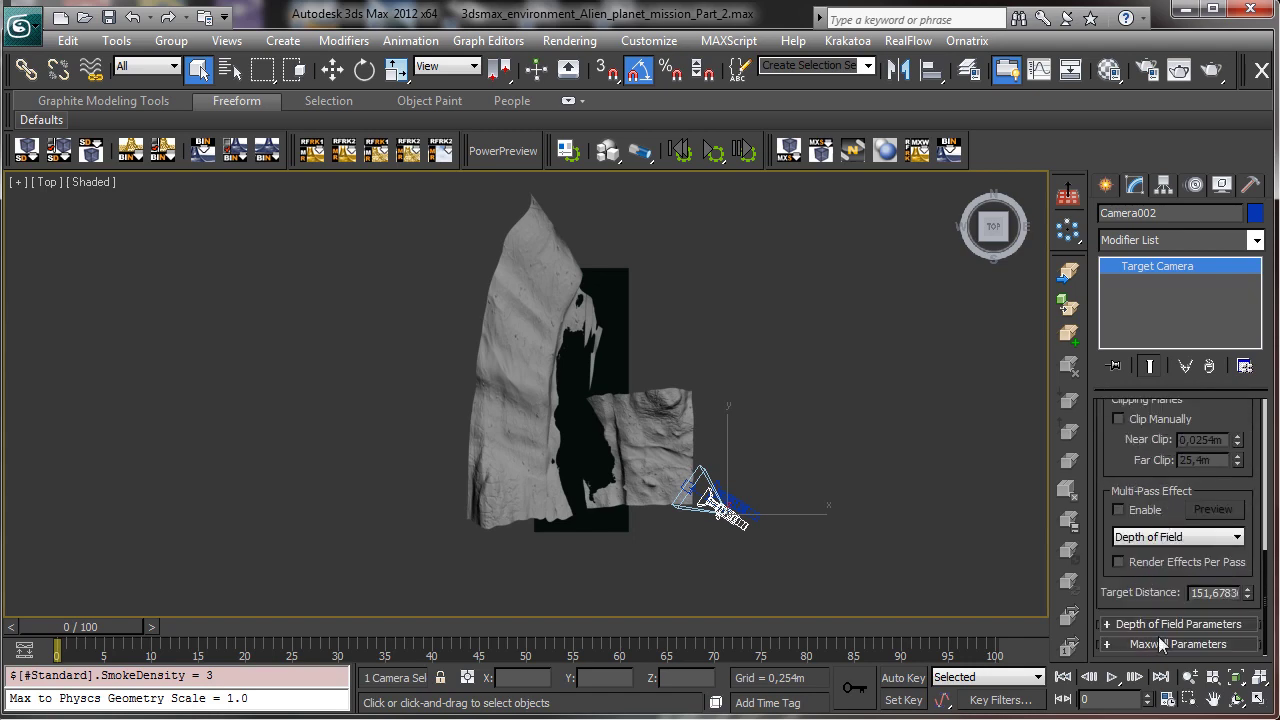
Step: Restore the four-viewport layout and create a Daylight system in the camera view, accepting the recommended mr Photographic Exposure Control
click(1255, 698)
click(698, 459)
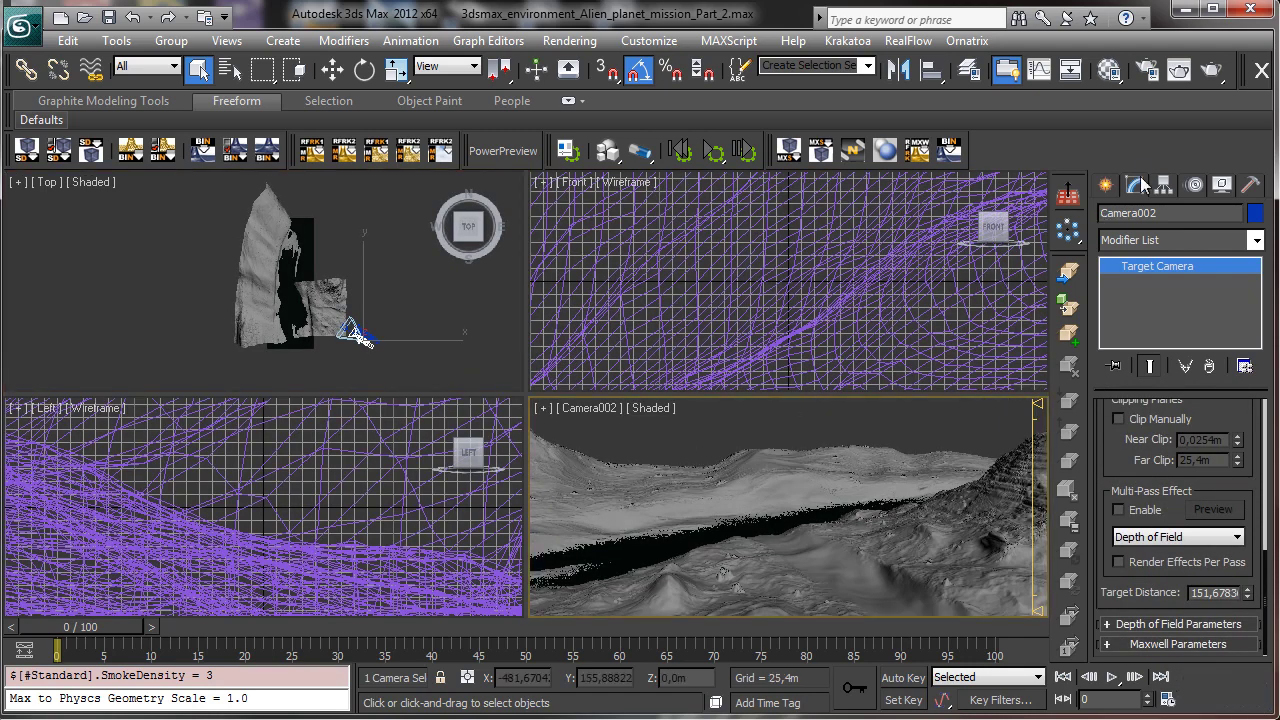
click(1105, 185)
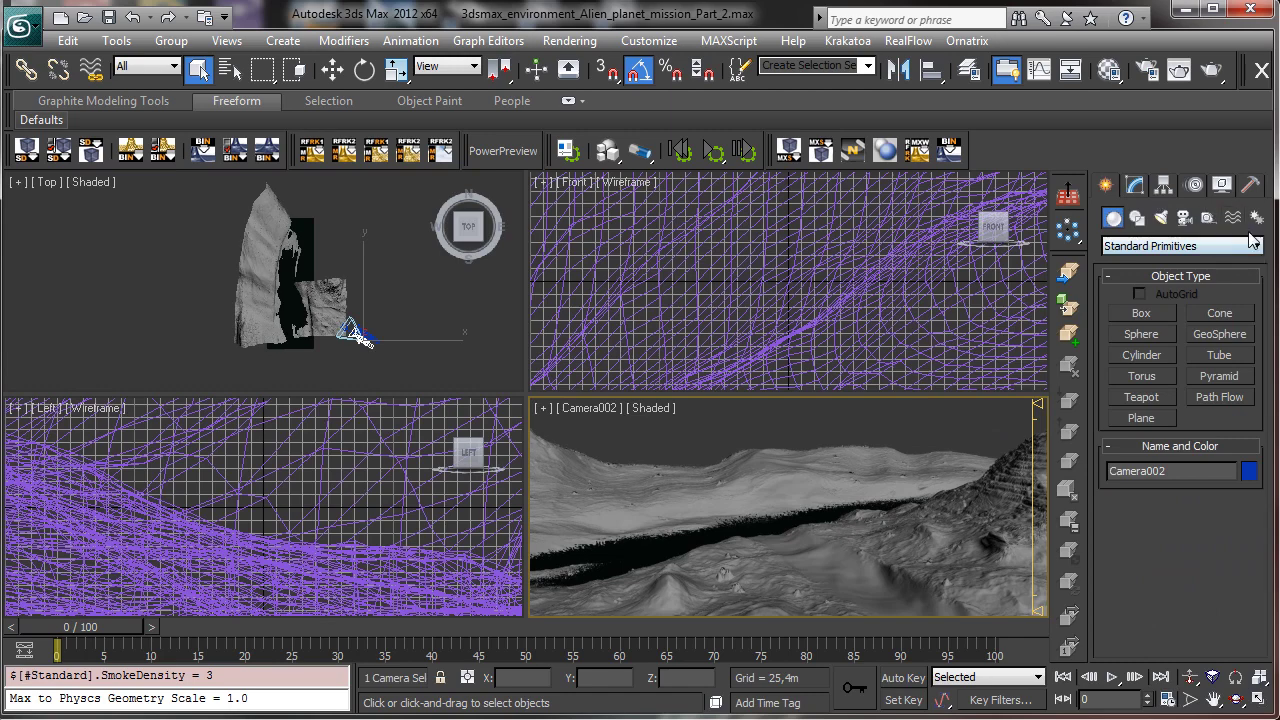
click(1256, 219)
click(1142, 355)
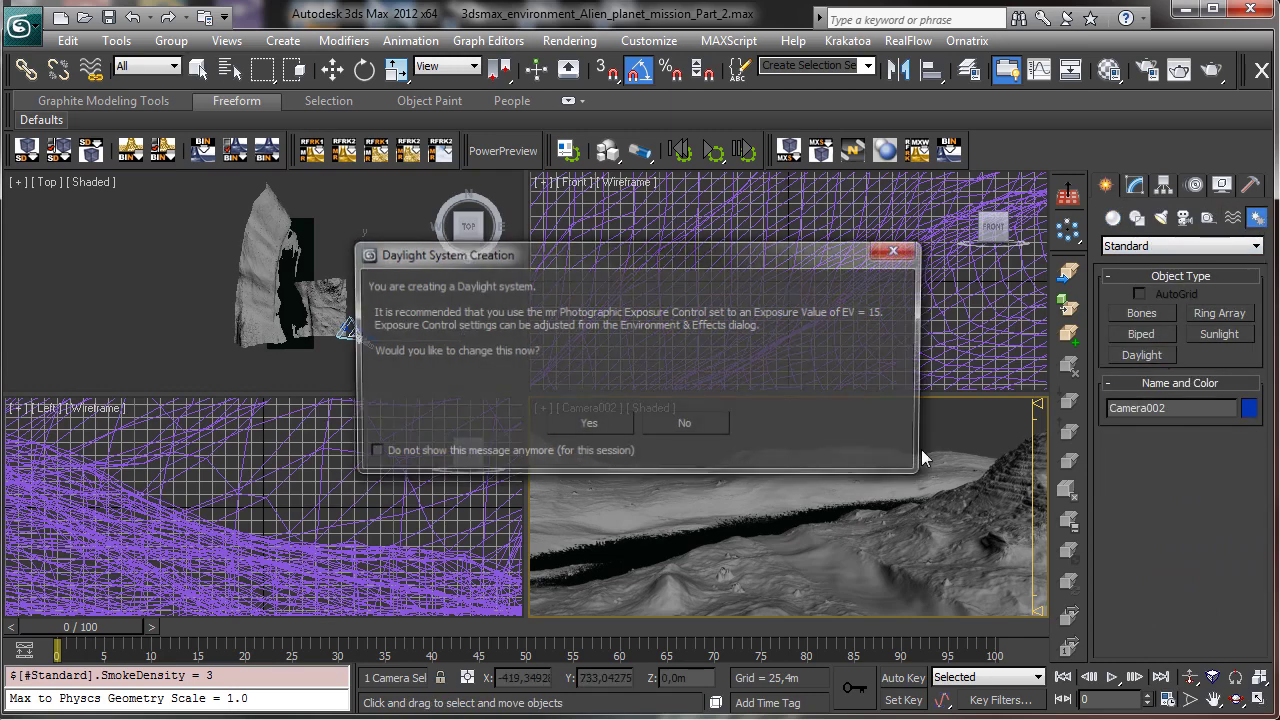
click(592, 425)
drag(754, 529, 771, 537)
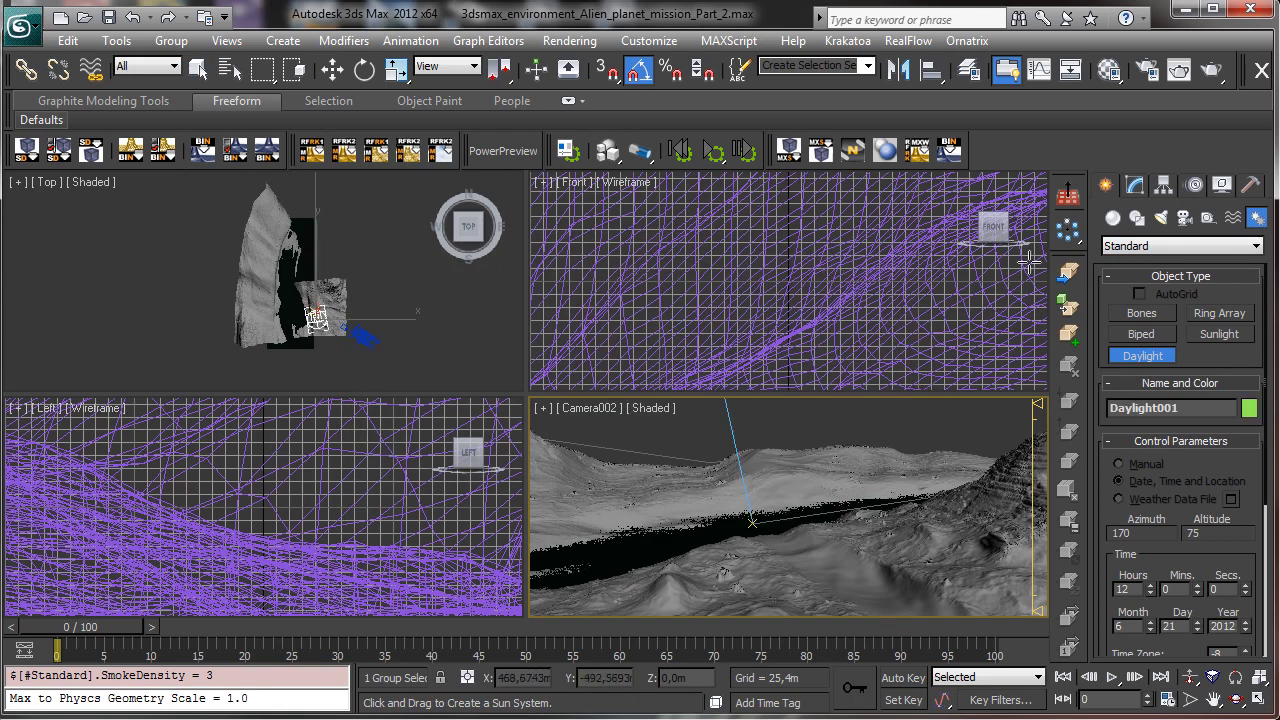
click(1081, 267)
Step: Set the Daylight system's sunlight to mr Sun and skylight to mr Sky, adding the mr Physical Sky environment map
click(1135, 185)
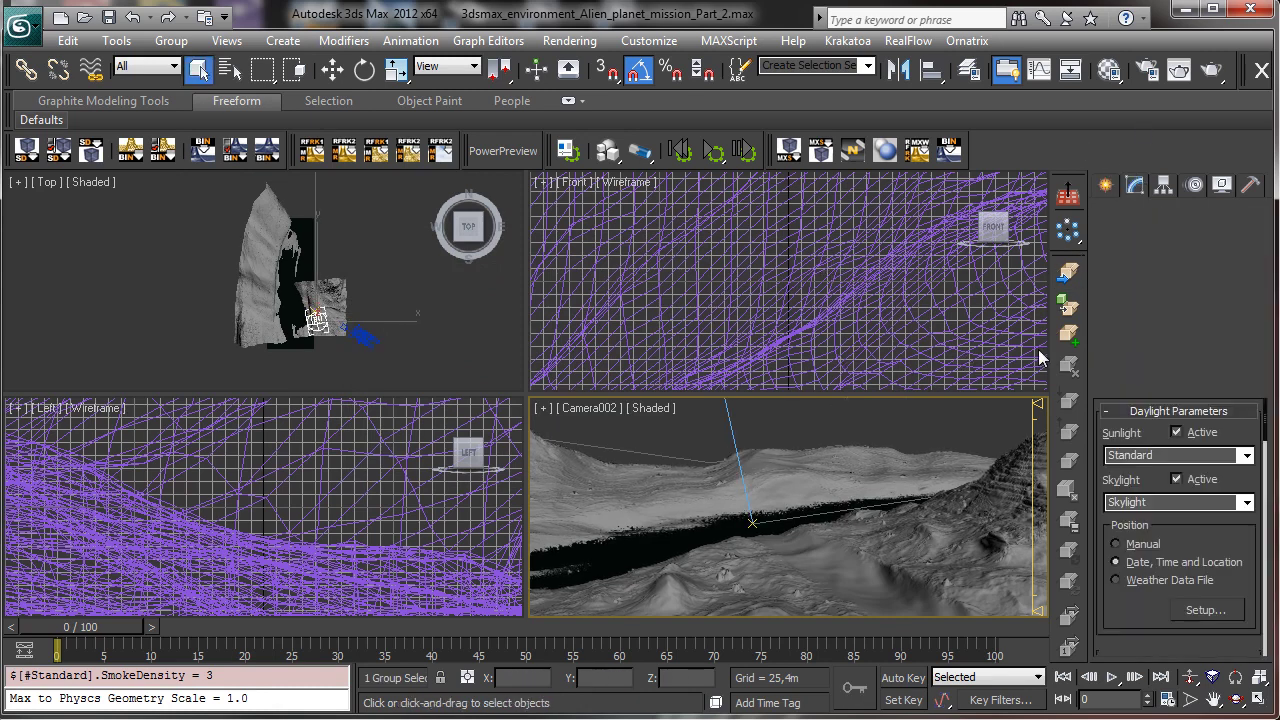
click(1246, 457)
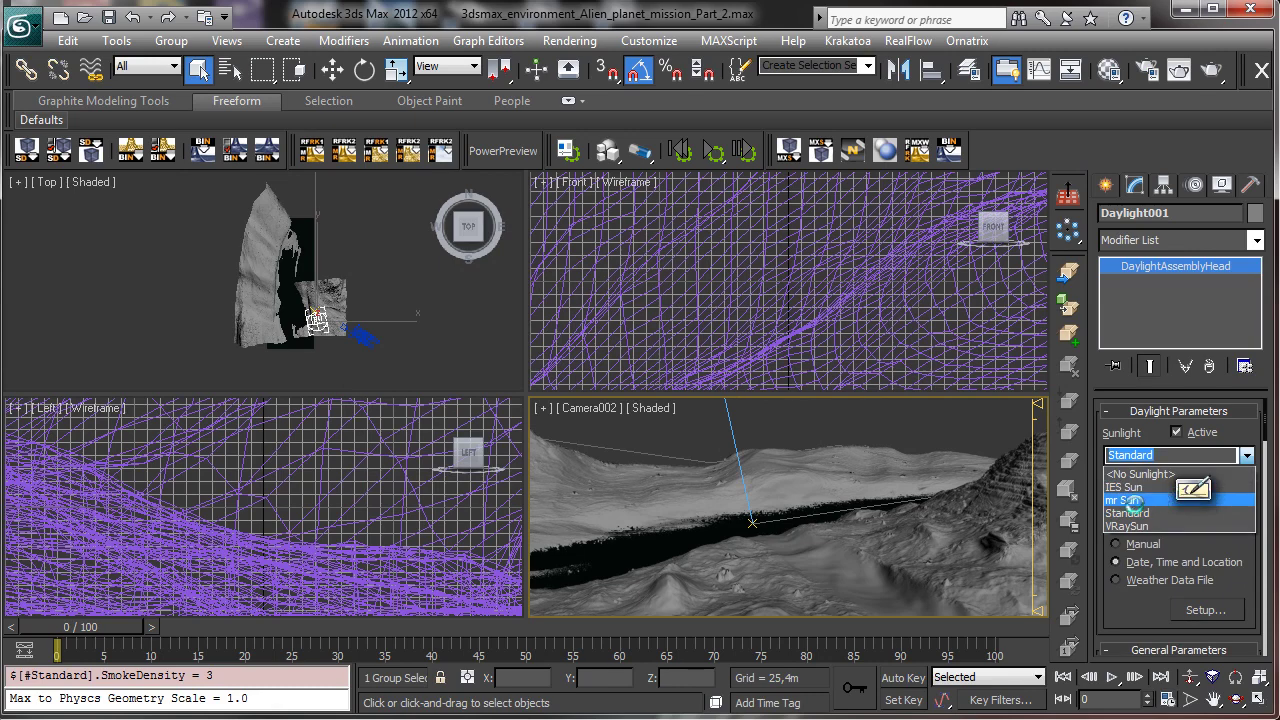
click(1133, 500)
click(1246, 502)
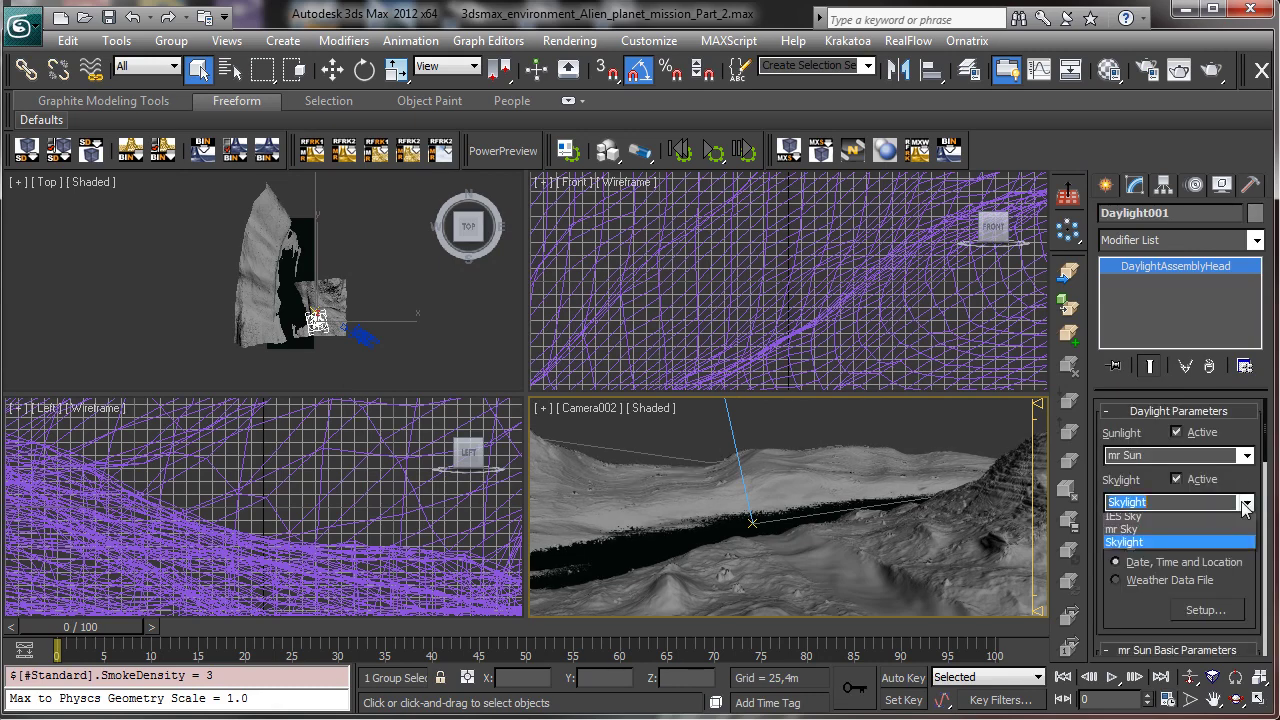
click(1133, 549)
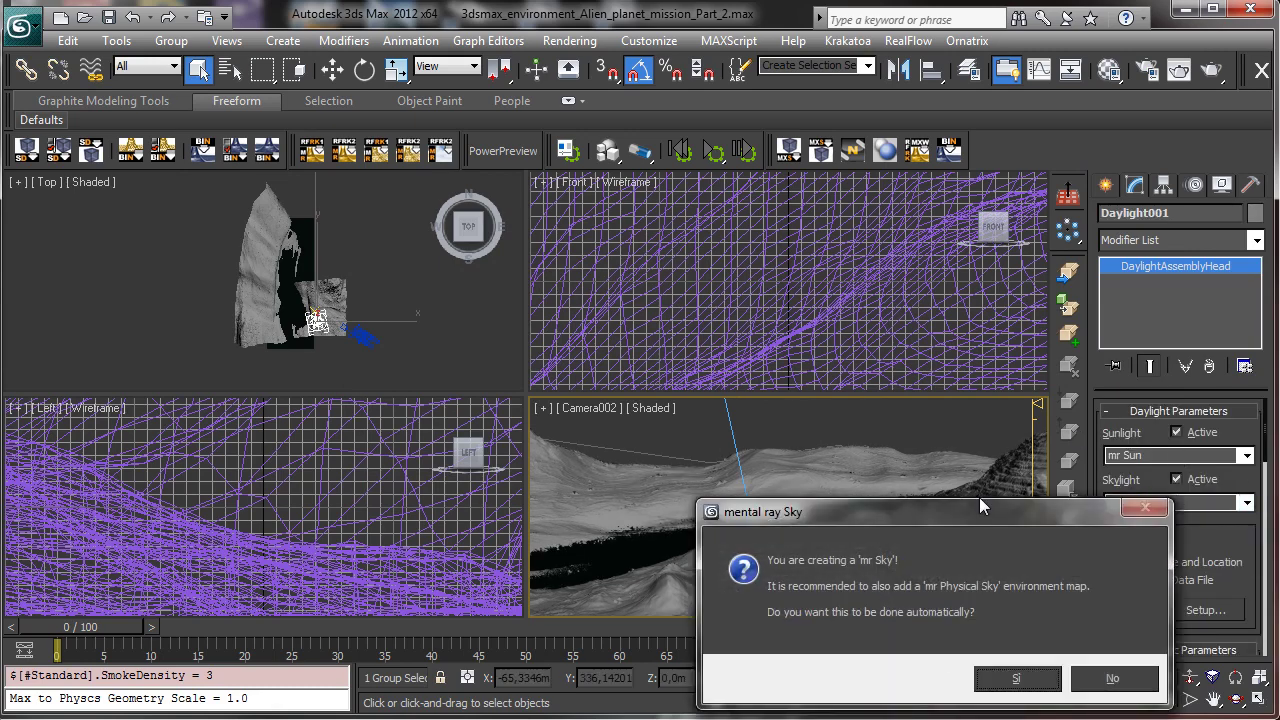
click(1010, 676)
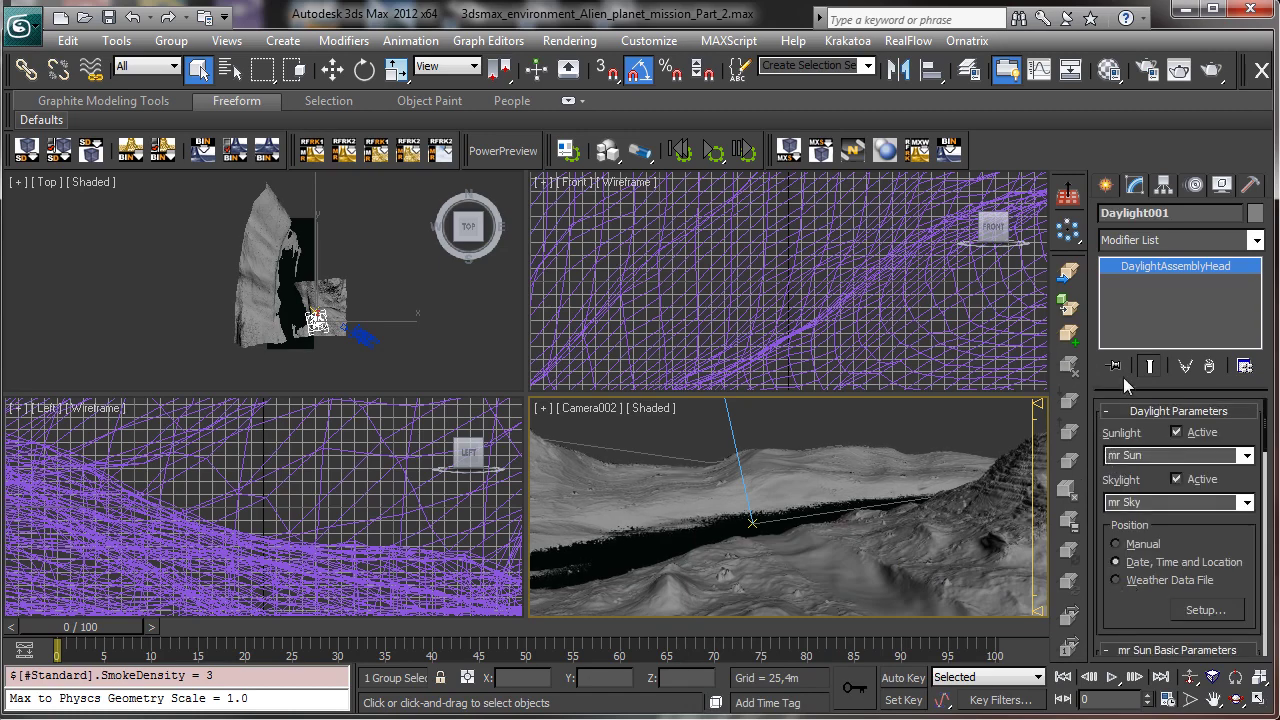
Step: With the command panel widened to two columns, set the mr Sky visibility distance to 650 m and enable Aerial Perspective
drag(1090, 385, 906, 385)
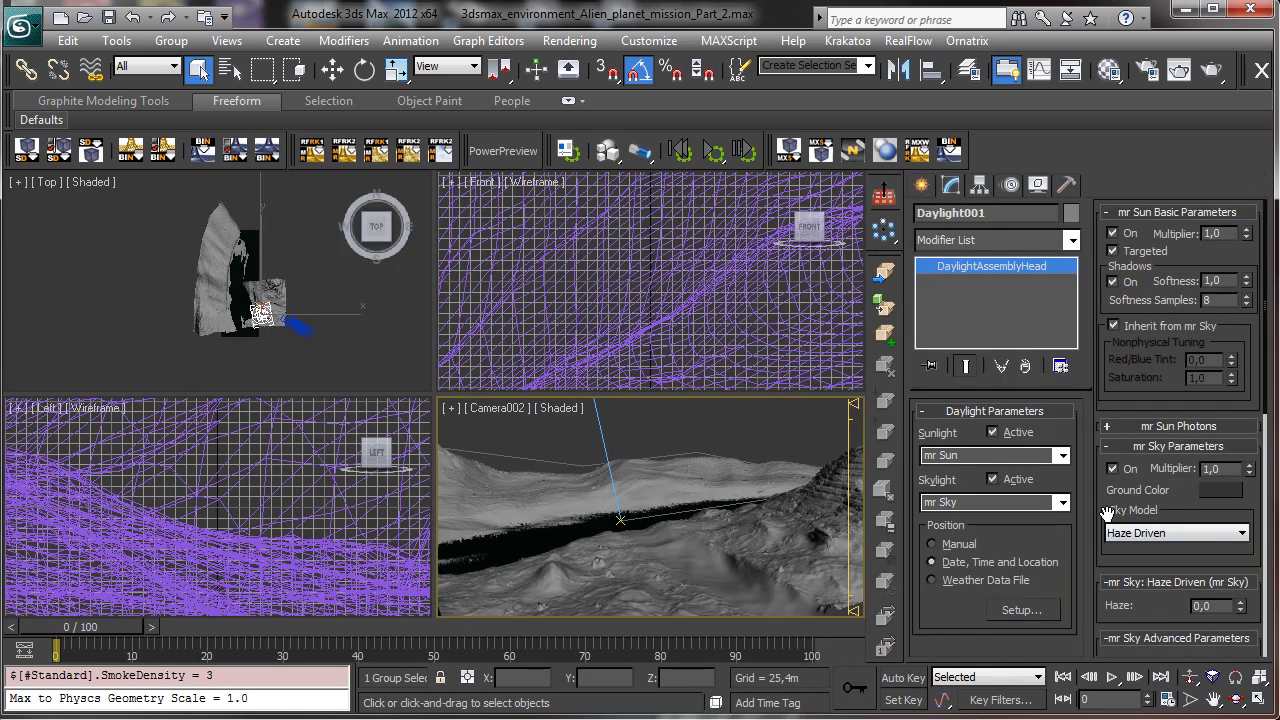
click(1257, 698)
scroll(1195, 500, down, 5)
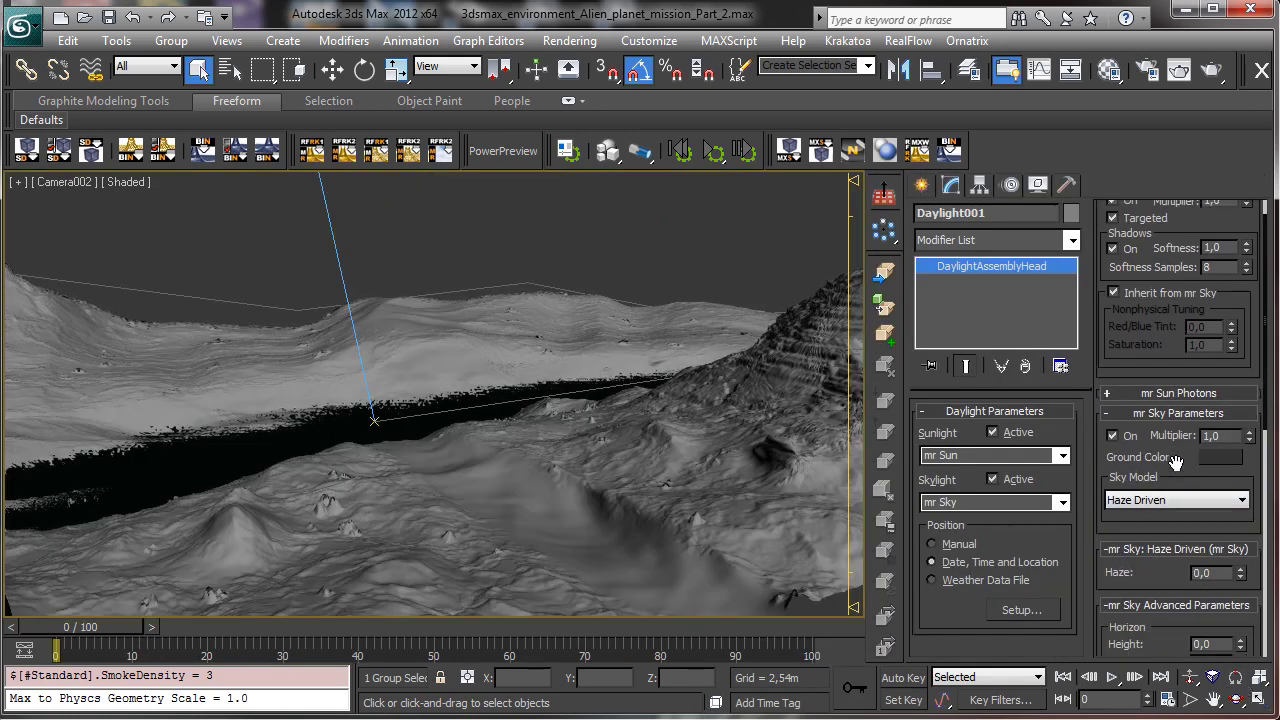
scroll(1177, 465, down, 5)
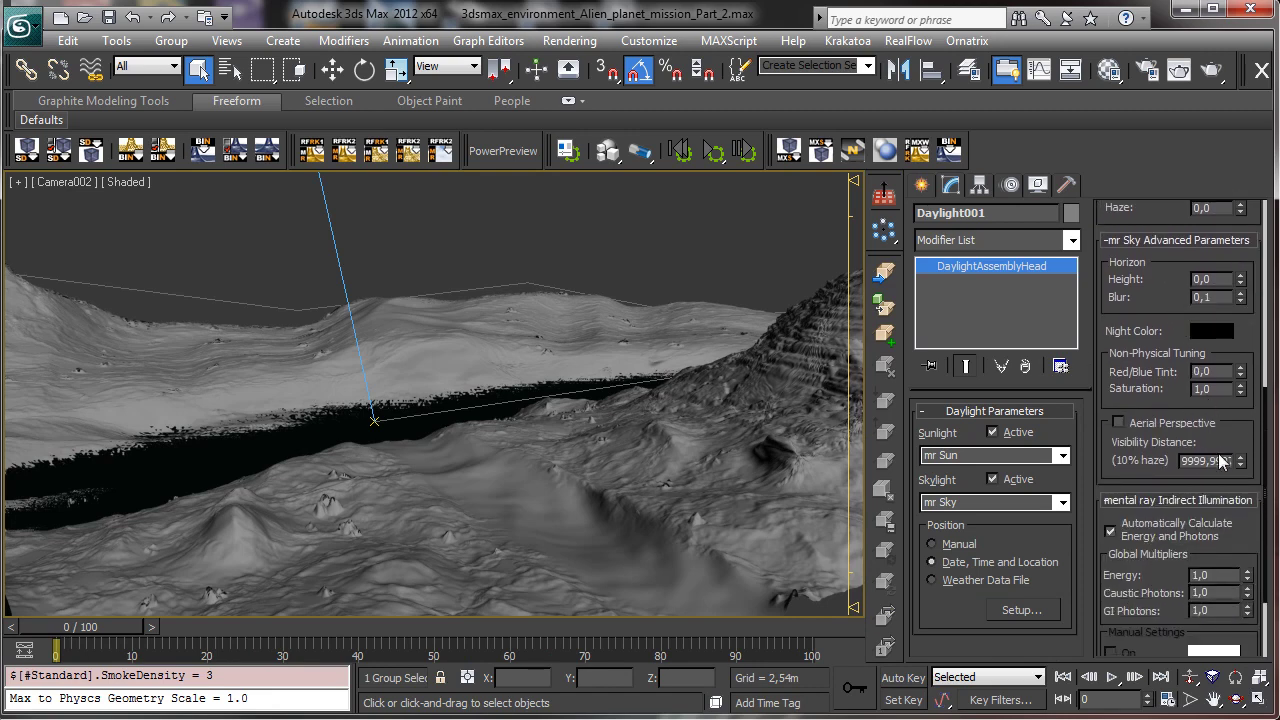
click(1205, 461)
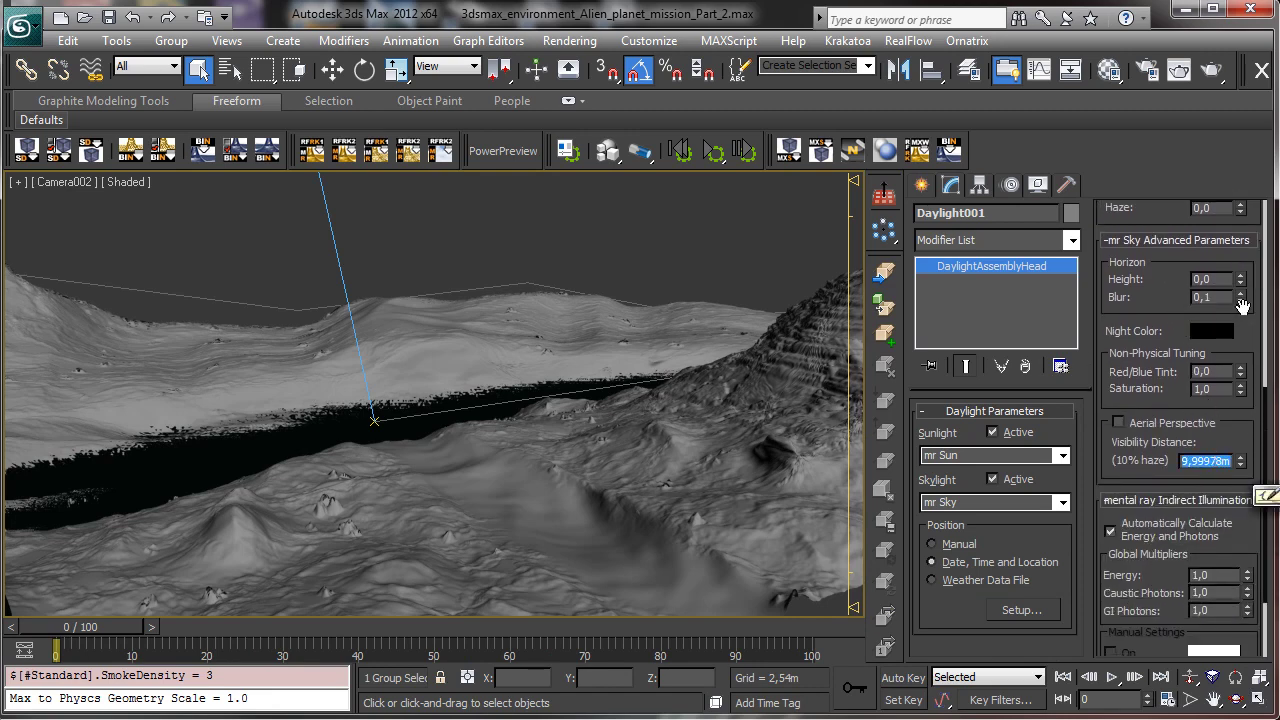
text(650)
key(Return)
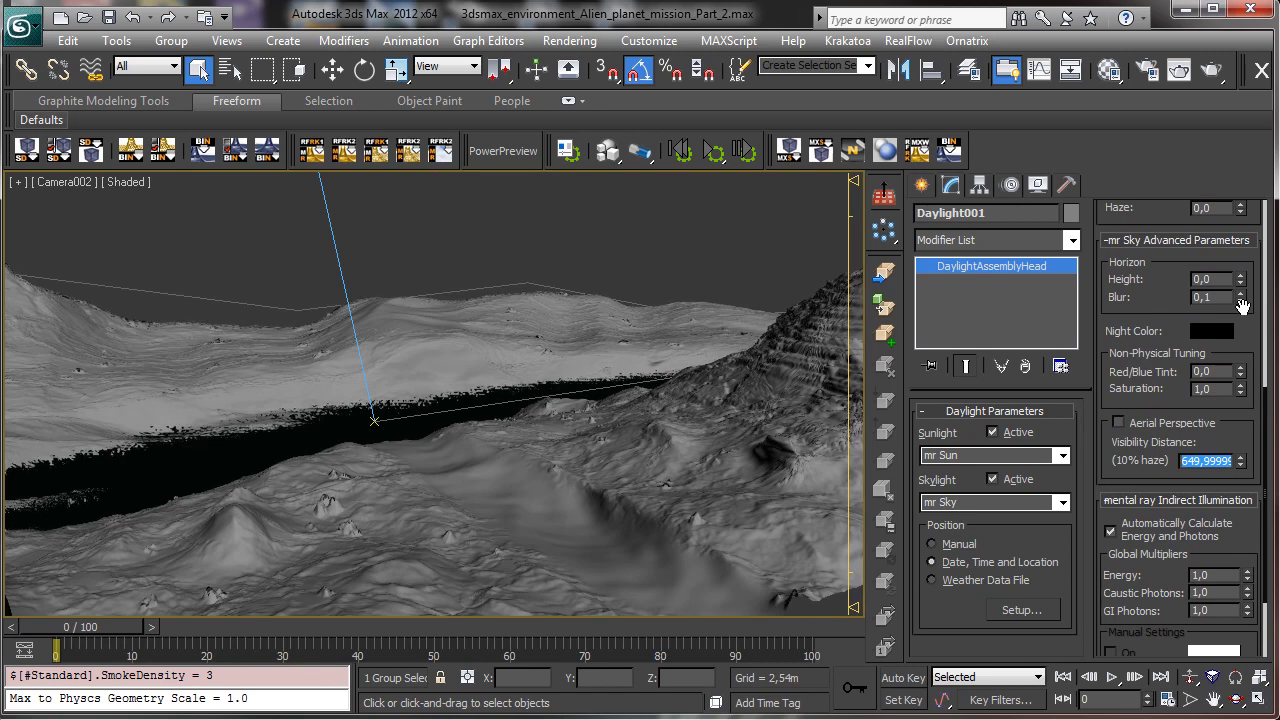
click(1143, 425)
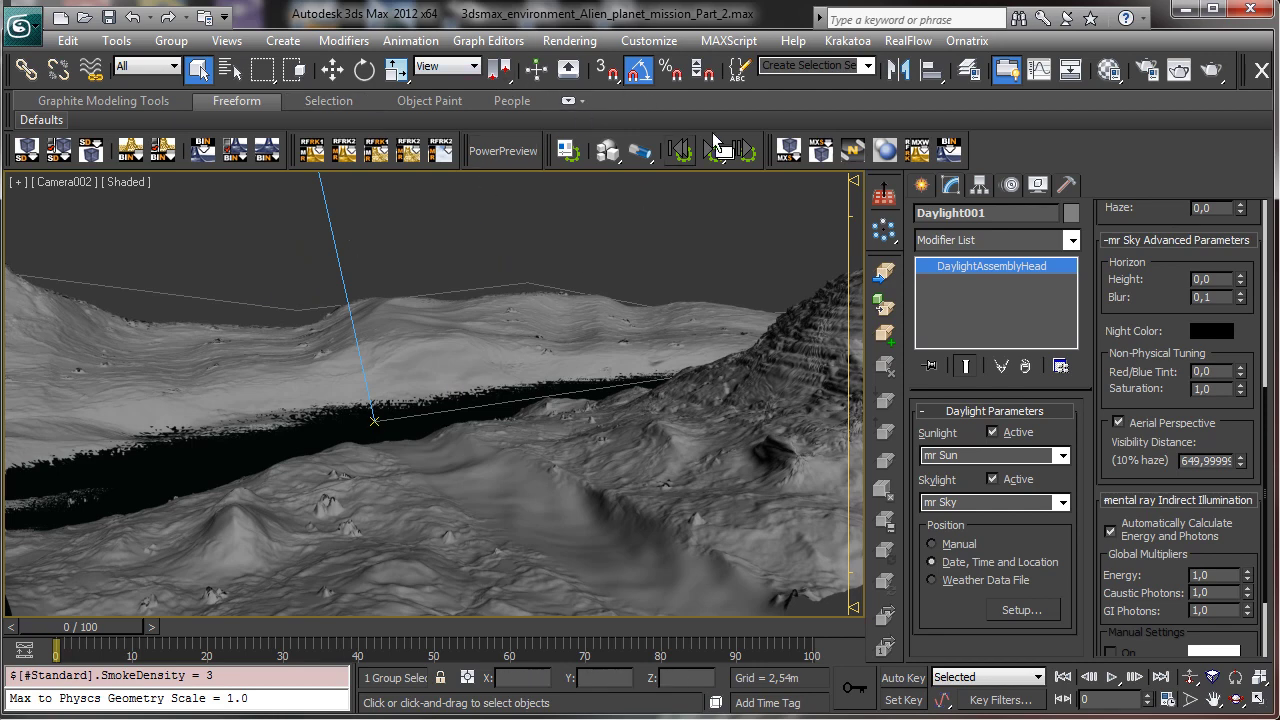
Step: Set the render output size to 900 × 400 and lock the image aspect ratio
click(1148, 72)
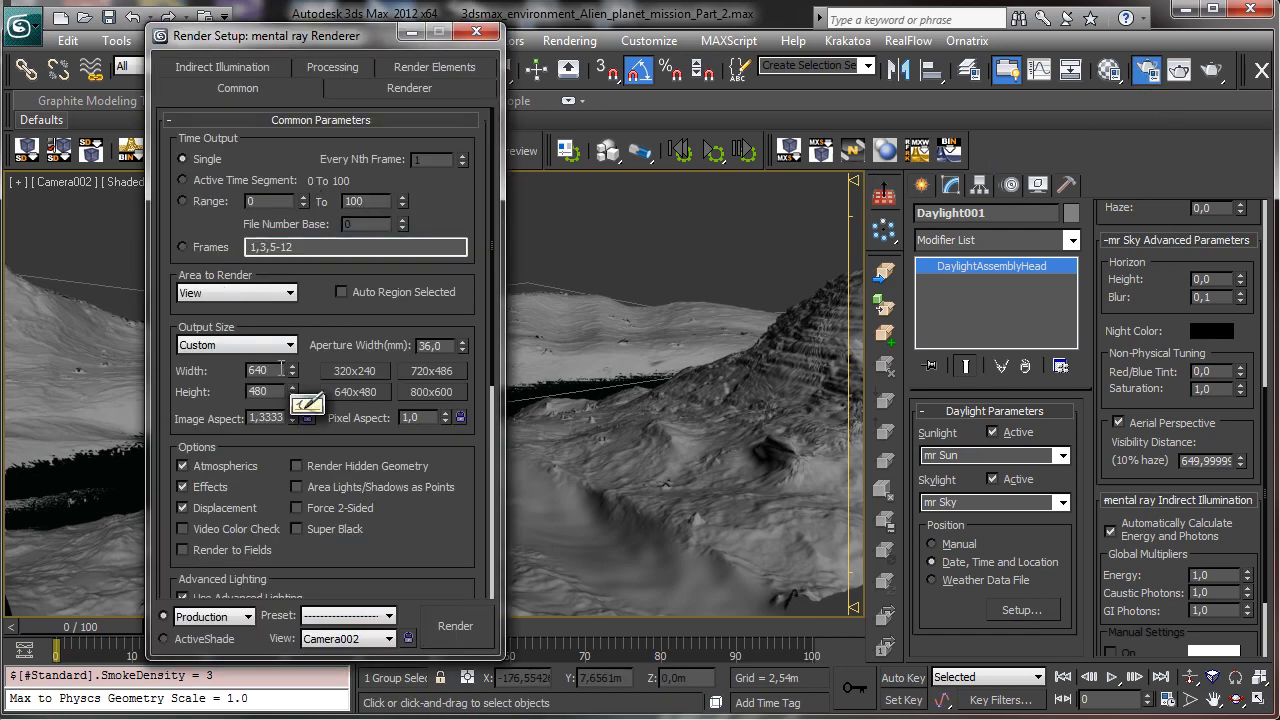
double_click(258, 370)
text(900)
key(Tab)
text(40)
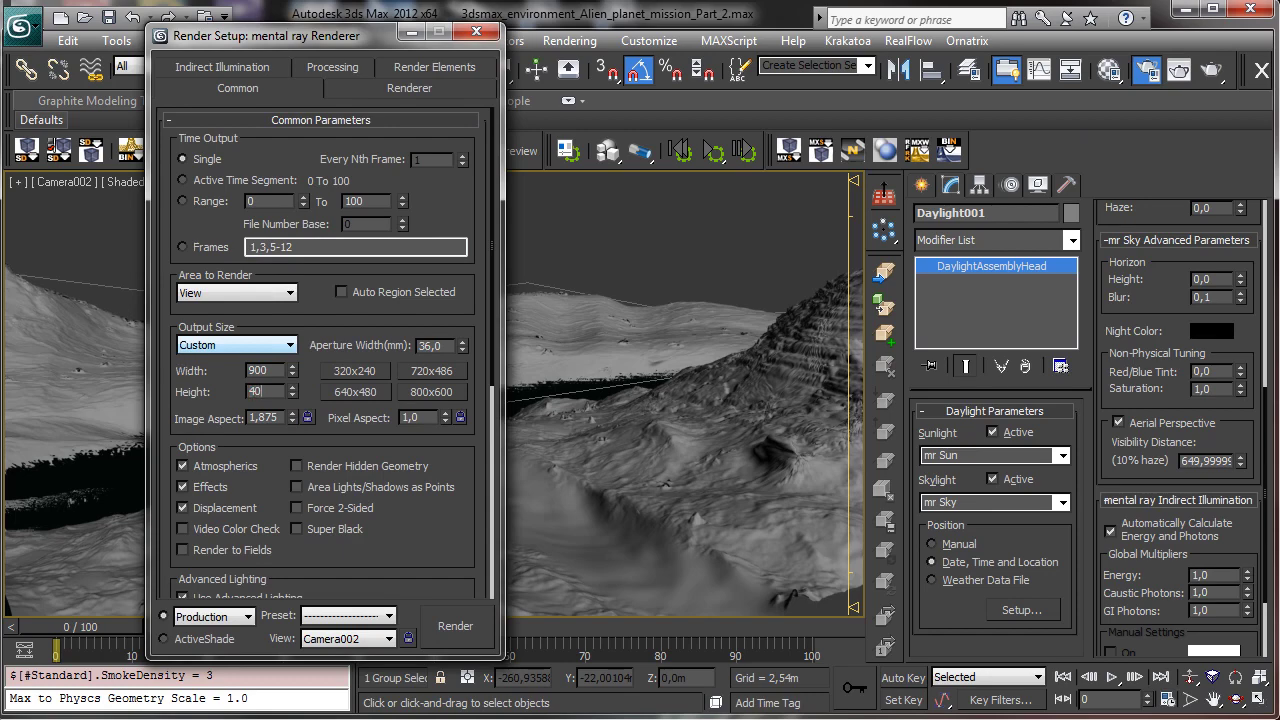
text(0)
key(Return)
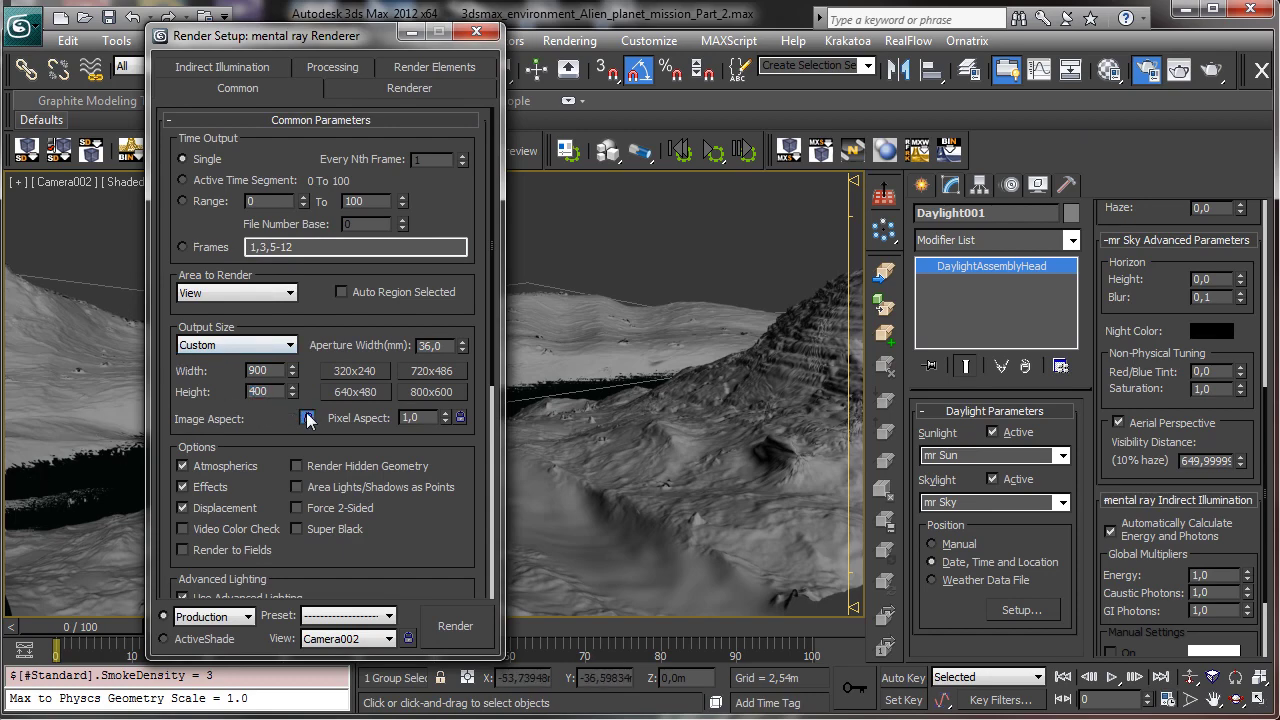
click(477, 31)
Step: Show safe frames in the Camera002 viewport
click(65, 182)
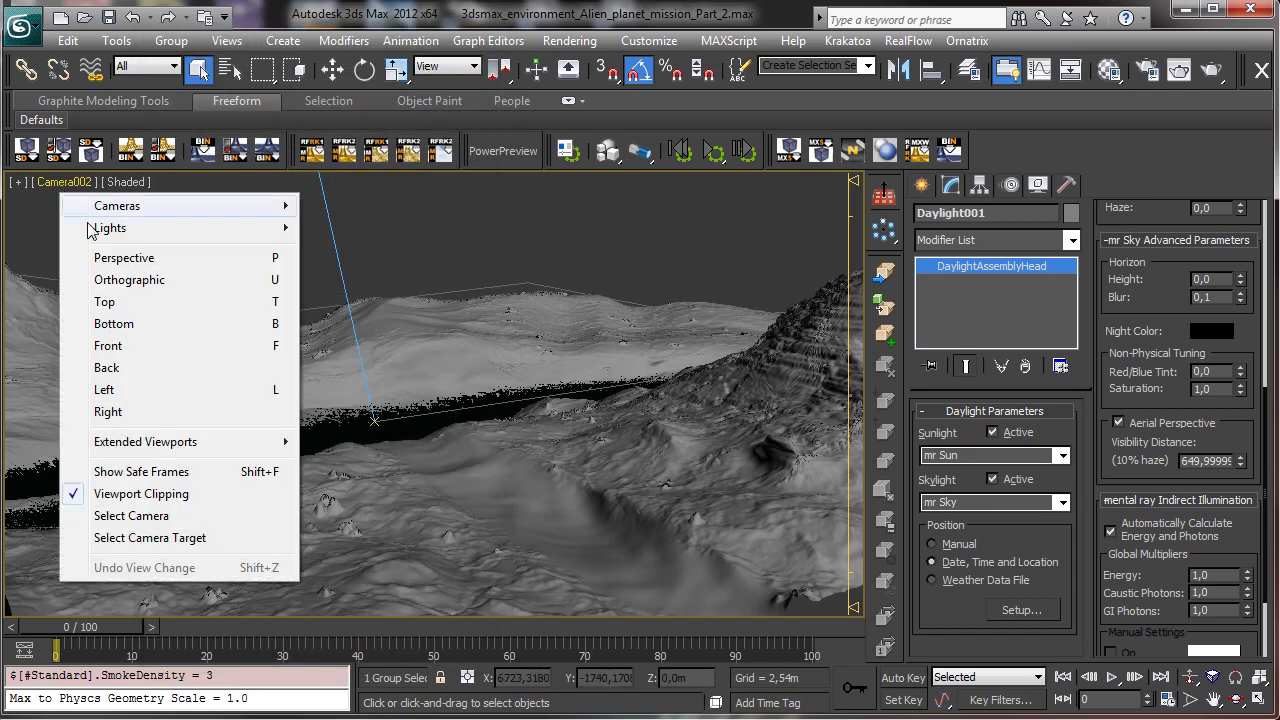
click(140, 472)
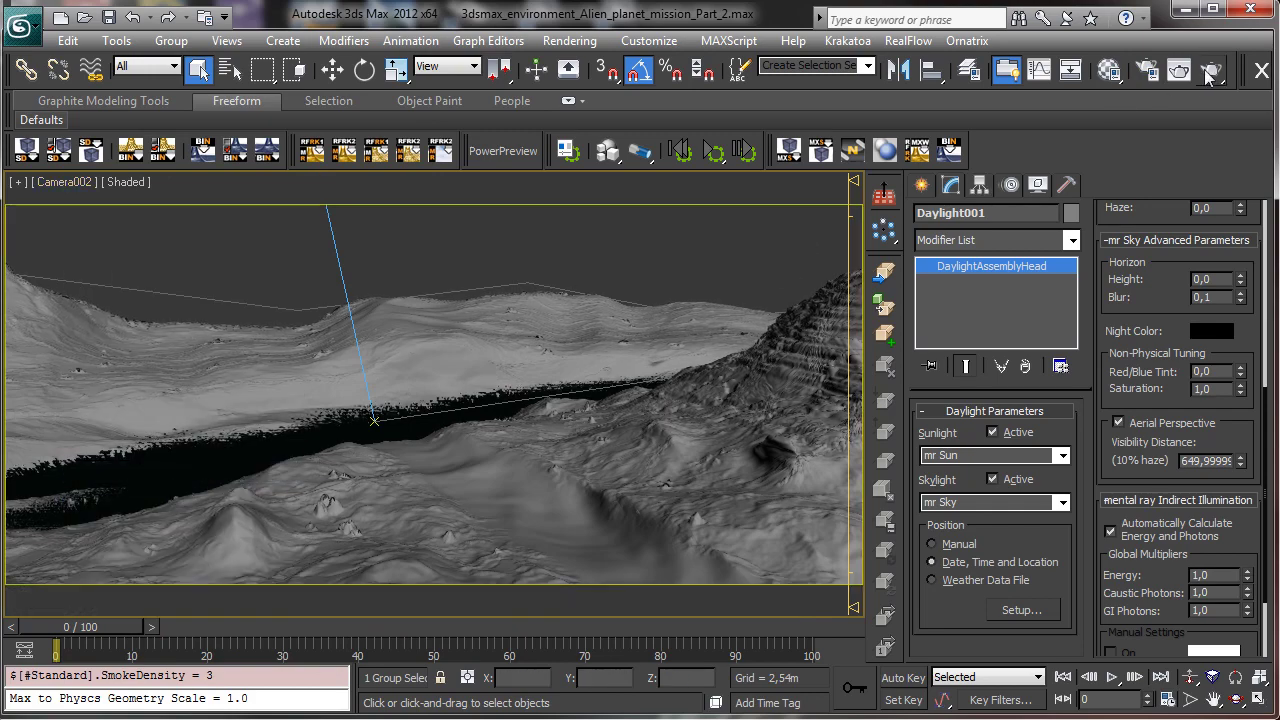
Step: Check the mental ray Final Gather and sampling settings, and render the Camera002 view
click(1148, 69)
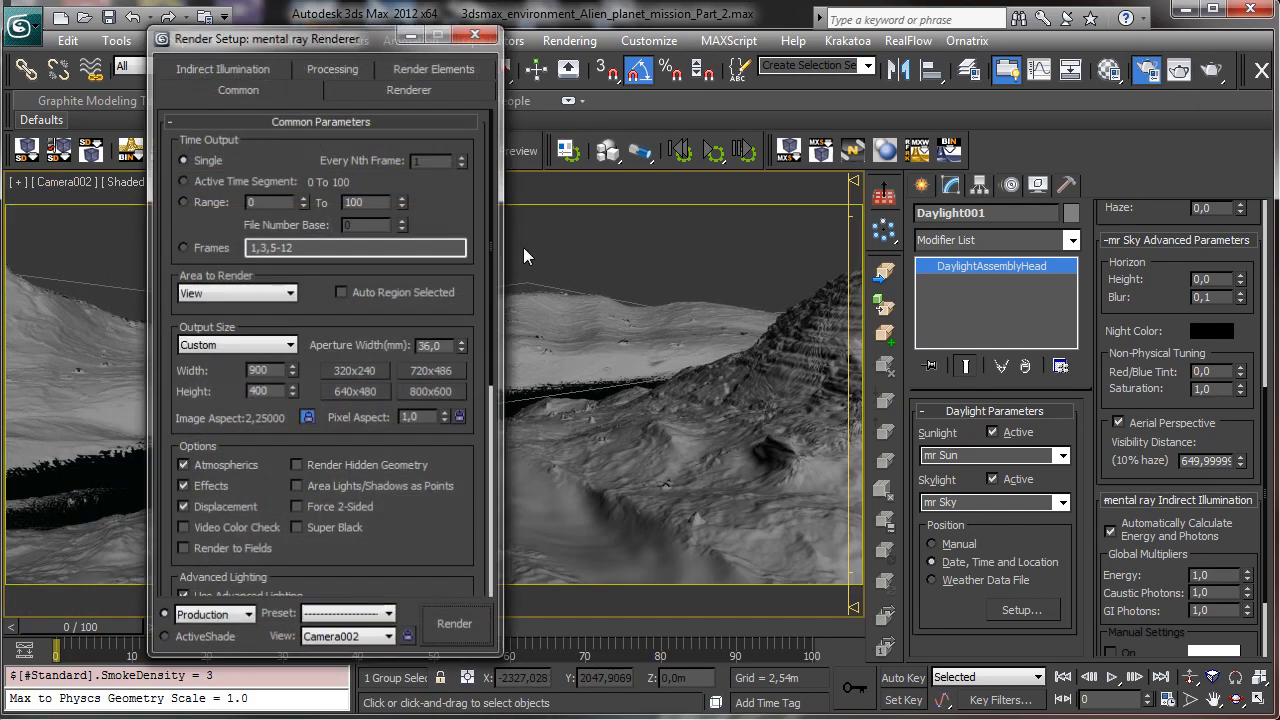
click(266, 68)
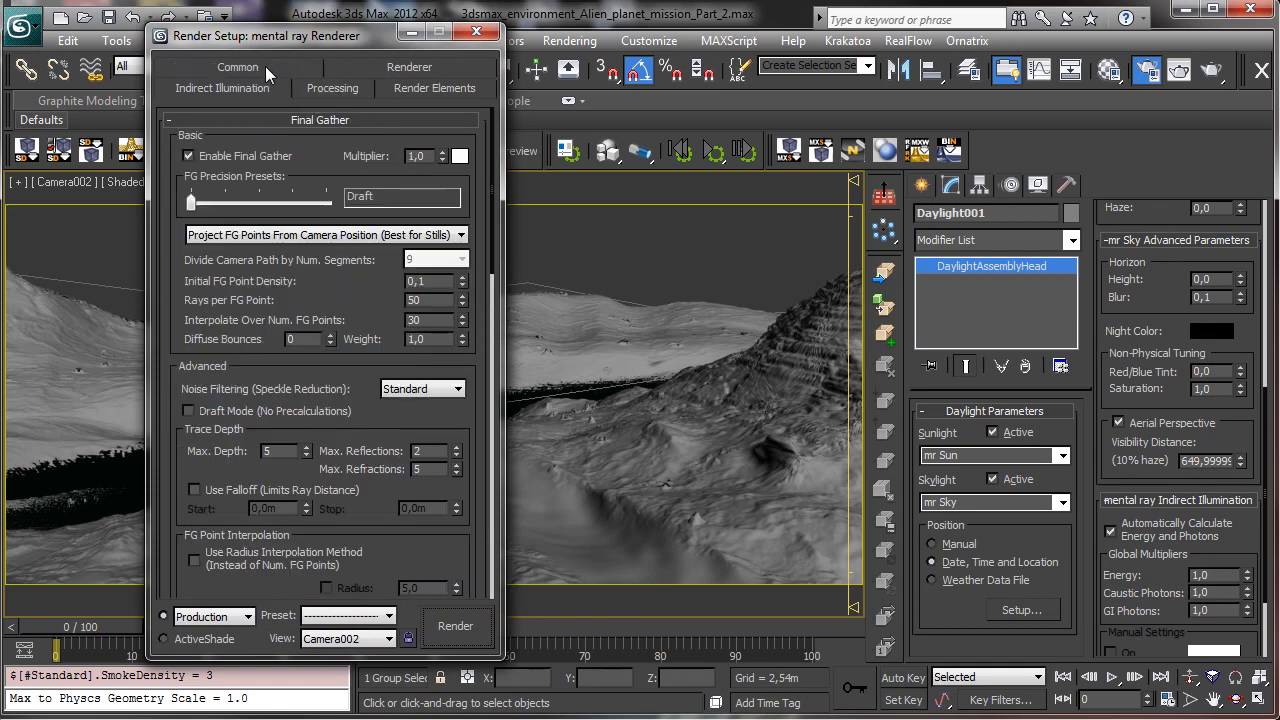
click(250, 70)
click(326, 91)
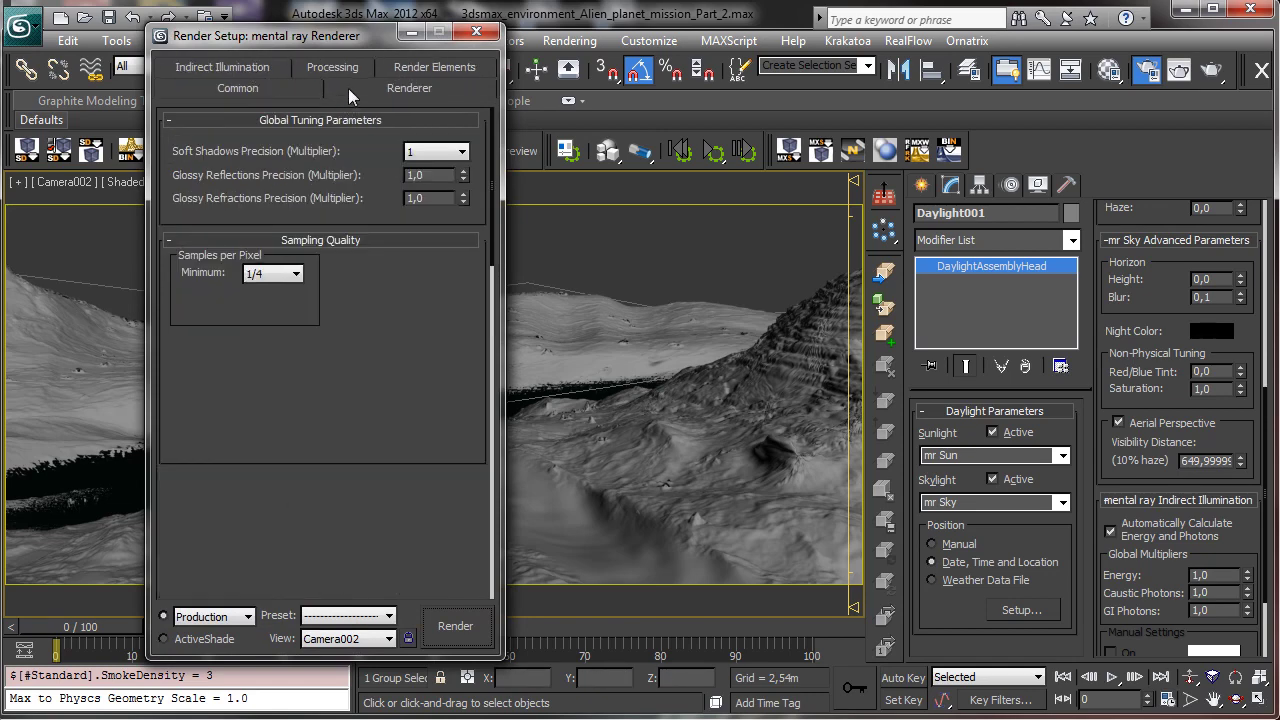
click(245, 70)
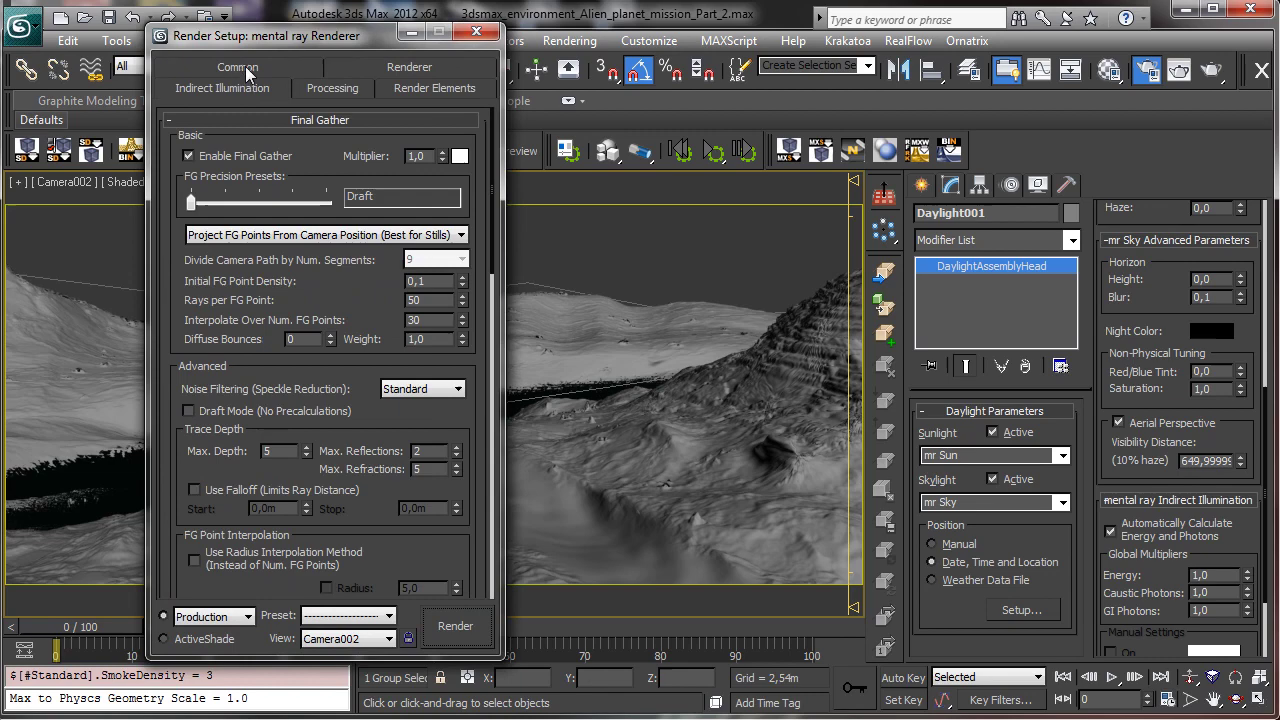
click(455, 626)
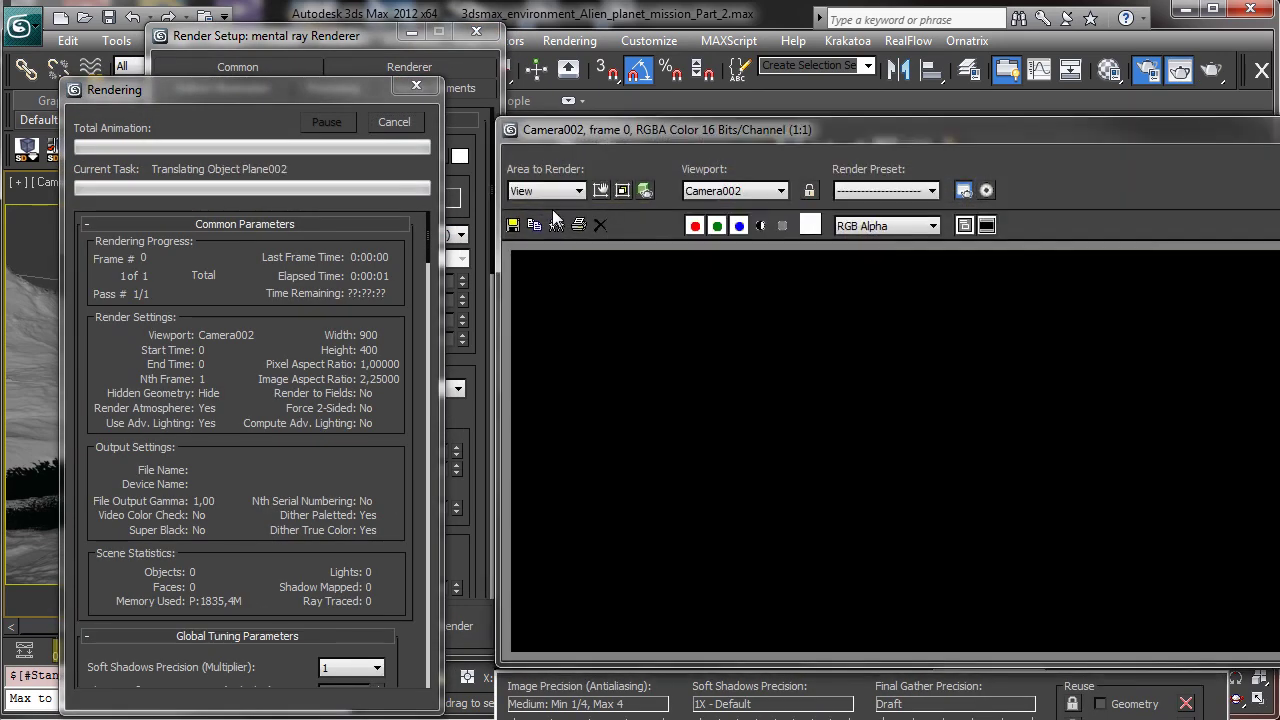
drag(285, 95, 239, 75)
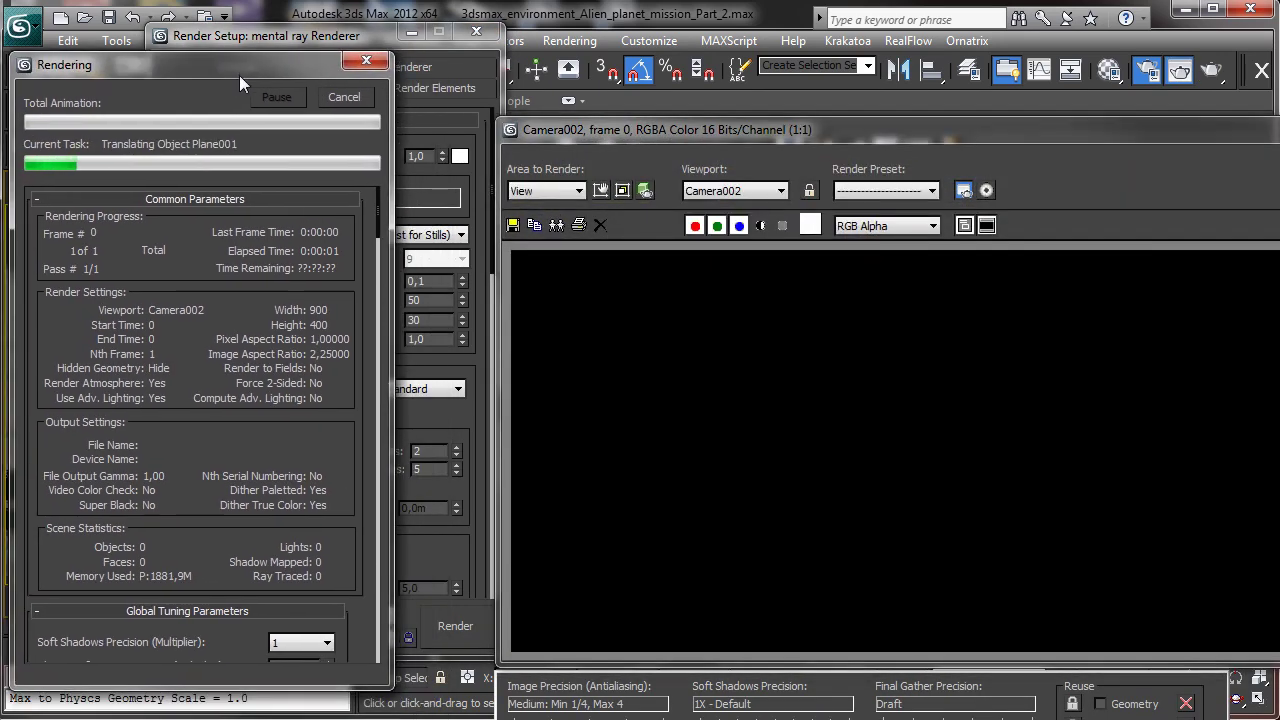
Step: Put the finished render window aside and select both terrain planes, Plane001 and Plane002, in the Camera002 view
drag(554, 131, 410, 40)
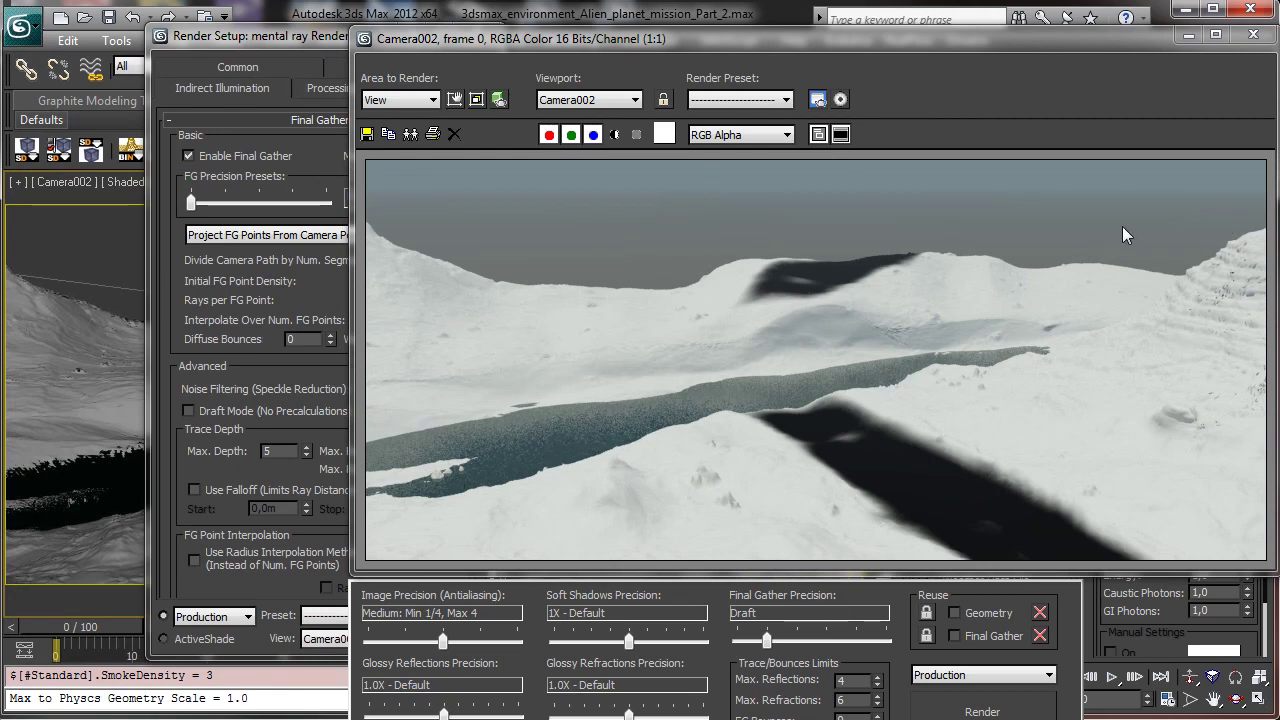
click(1189, 35)
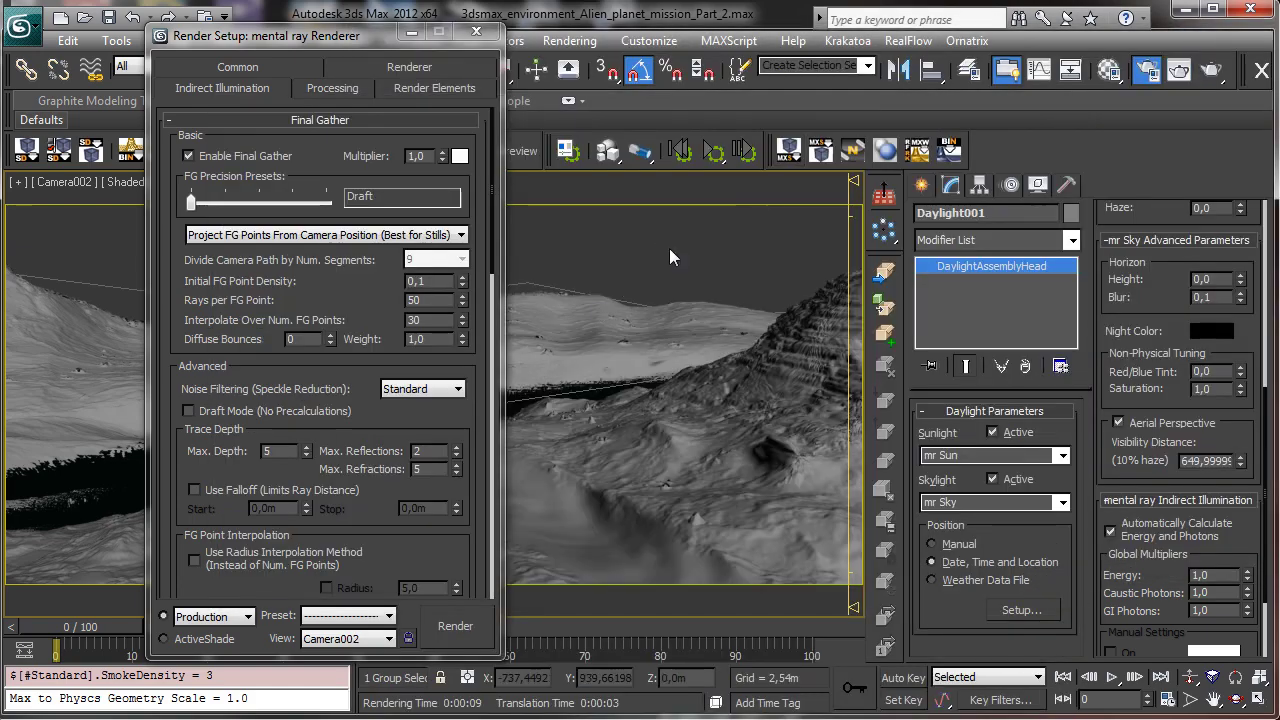
click(739, 336)
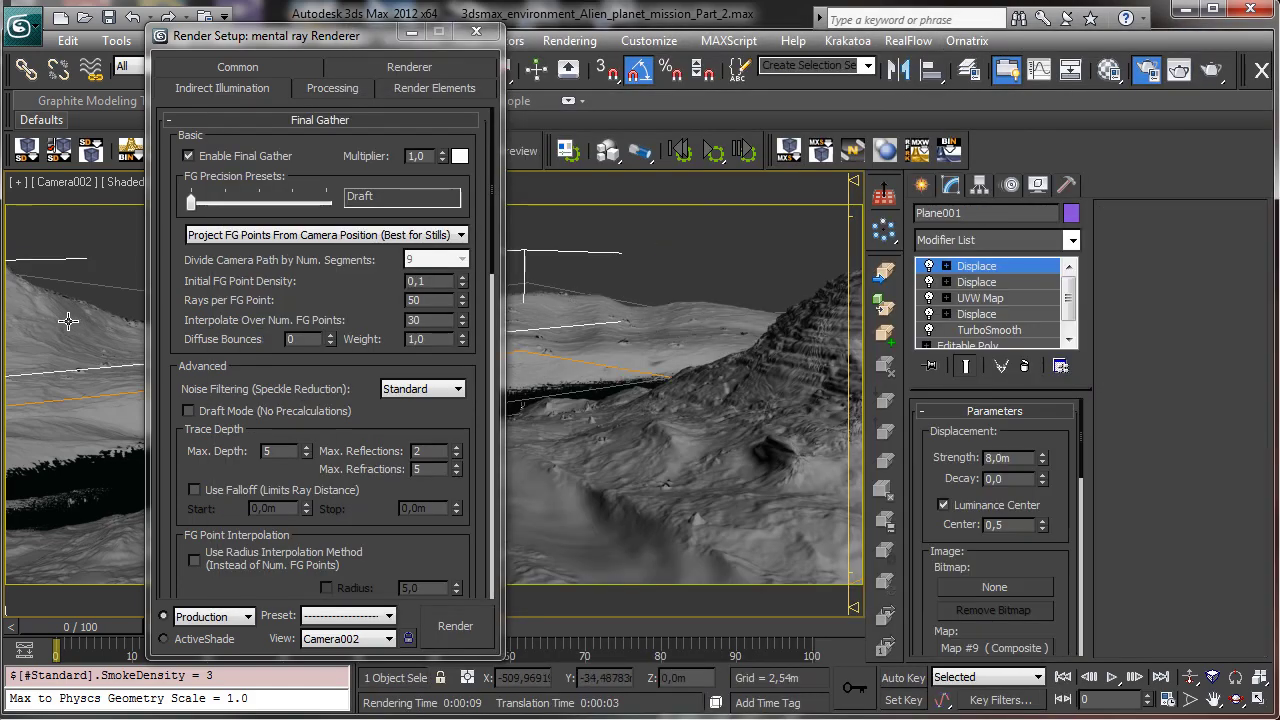
ctrl+click(740, 241)
Step: Assign the unused 09 - Default material to the two selected terrain planes and name it Terrain
click(1108, 69)
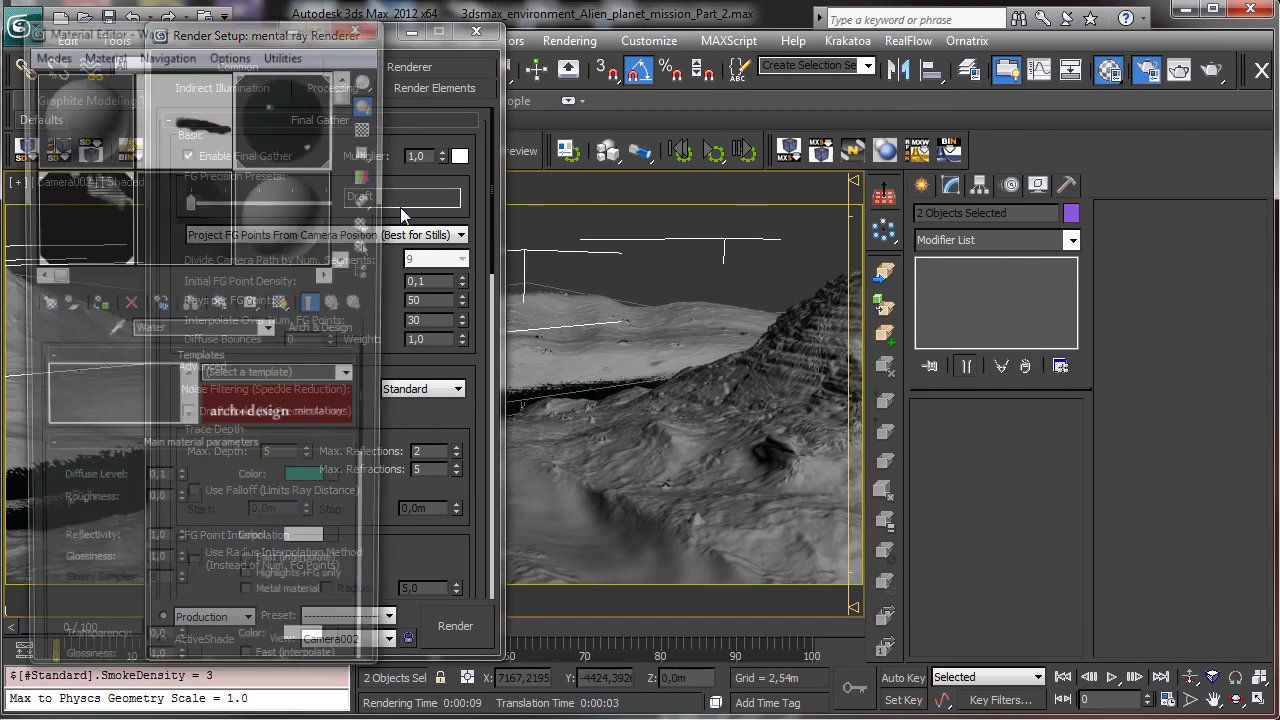
click(325, 250)
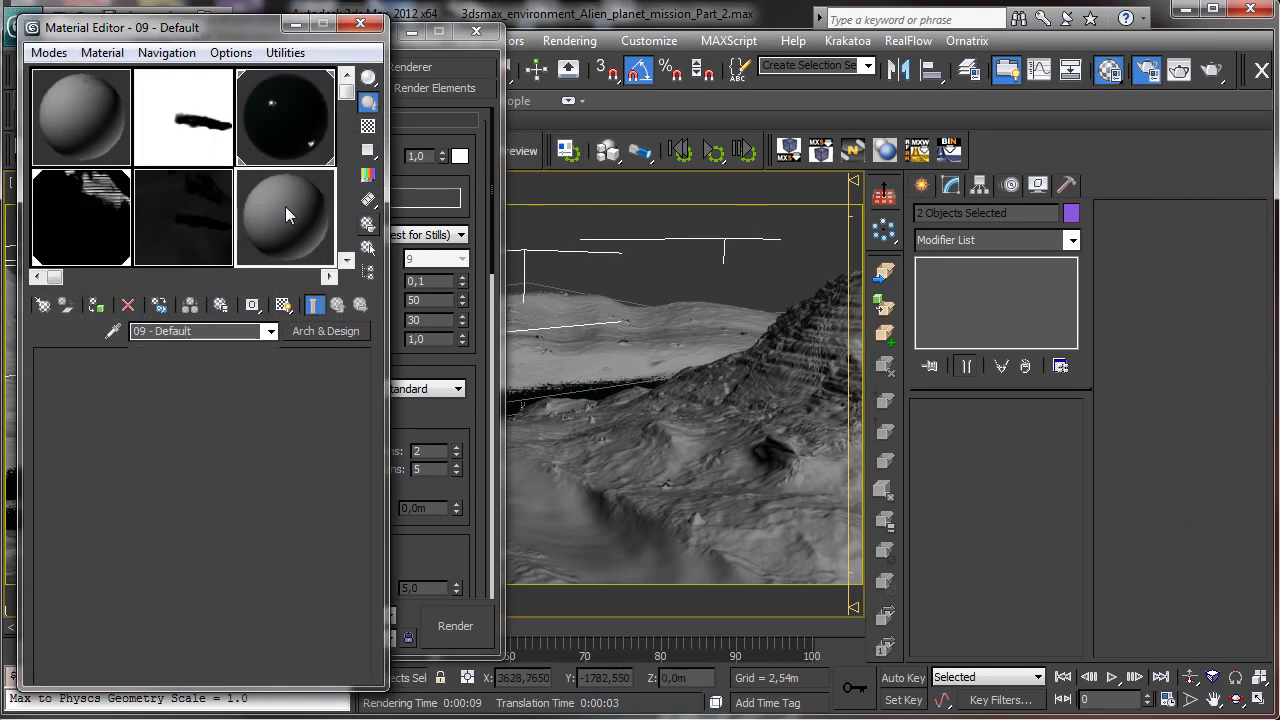
click(96, 305)
click(195, 331)
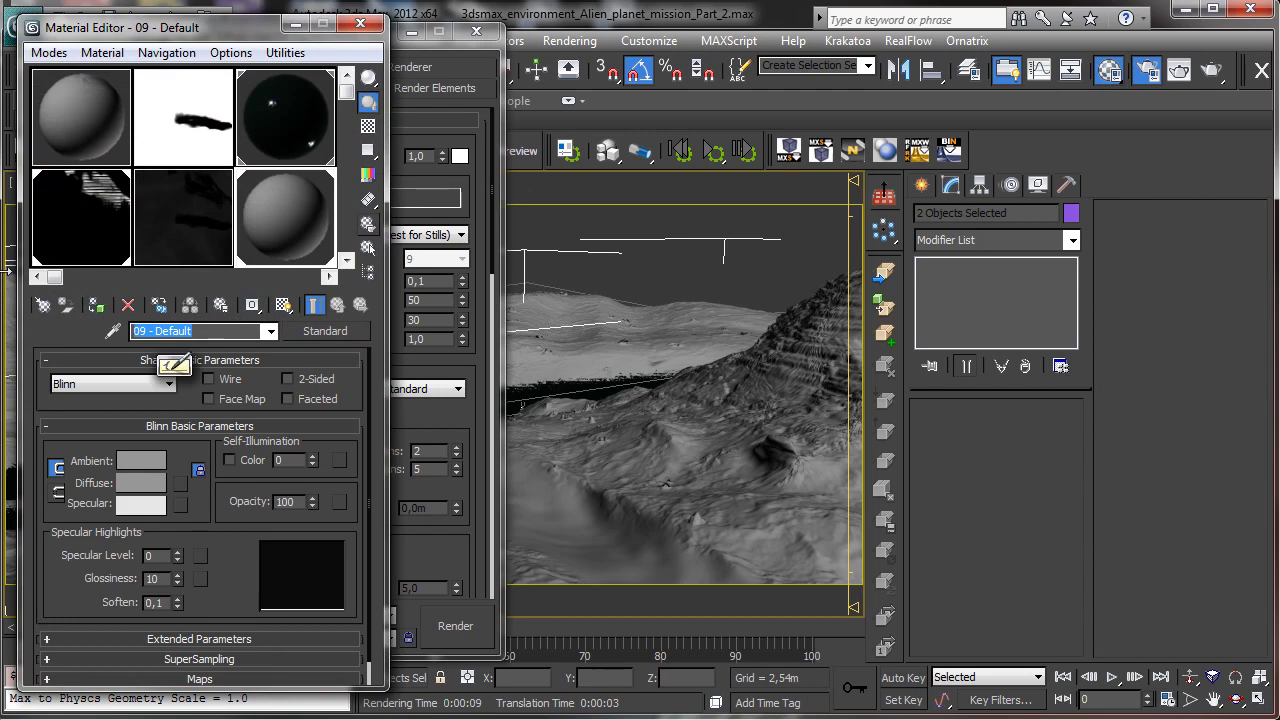
text(Terrain)
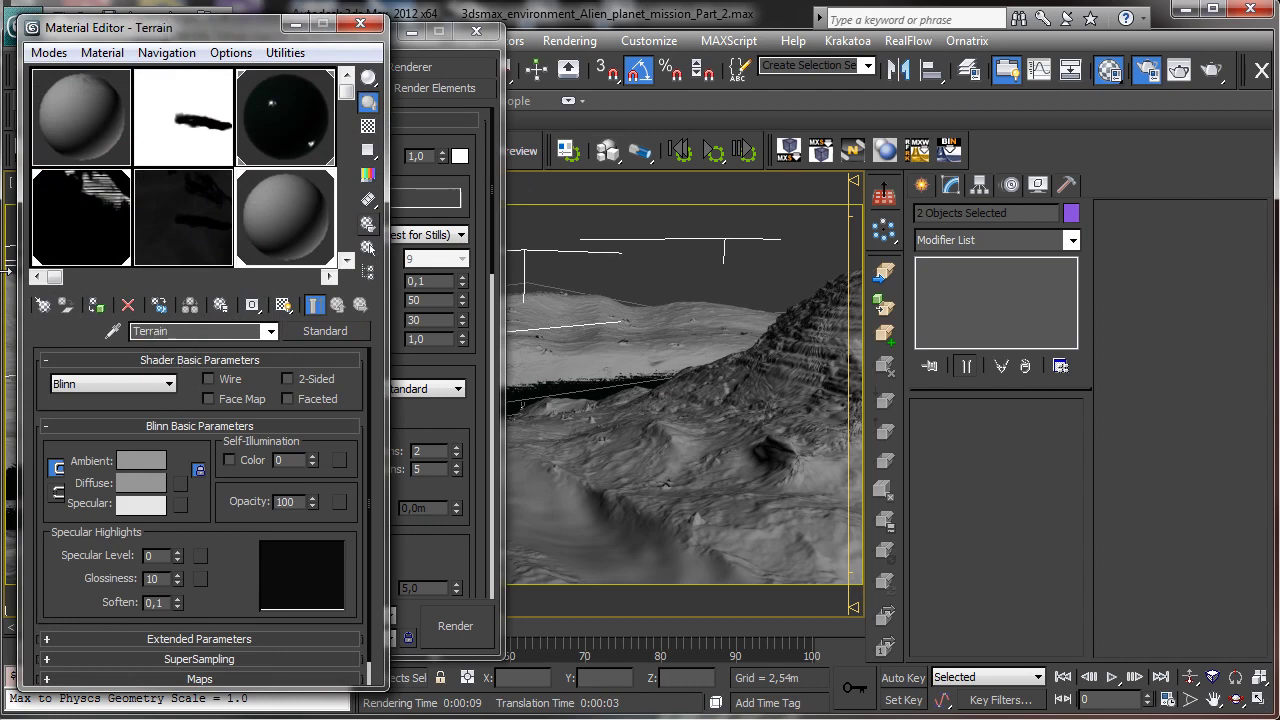
click(360, 24)
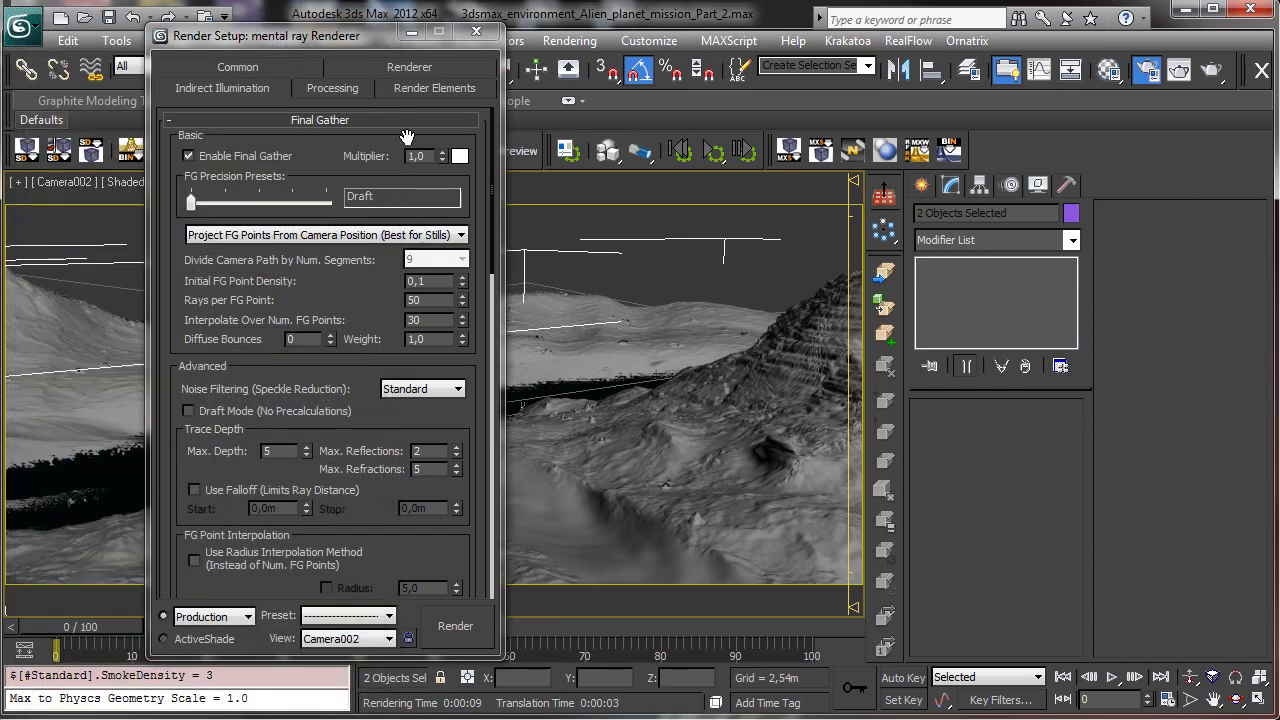
Step: In the Water material's Ocean bump map, set the Largest wave size to 5 m and the Smallest to 0.254 m
click(1109, 69)
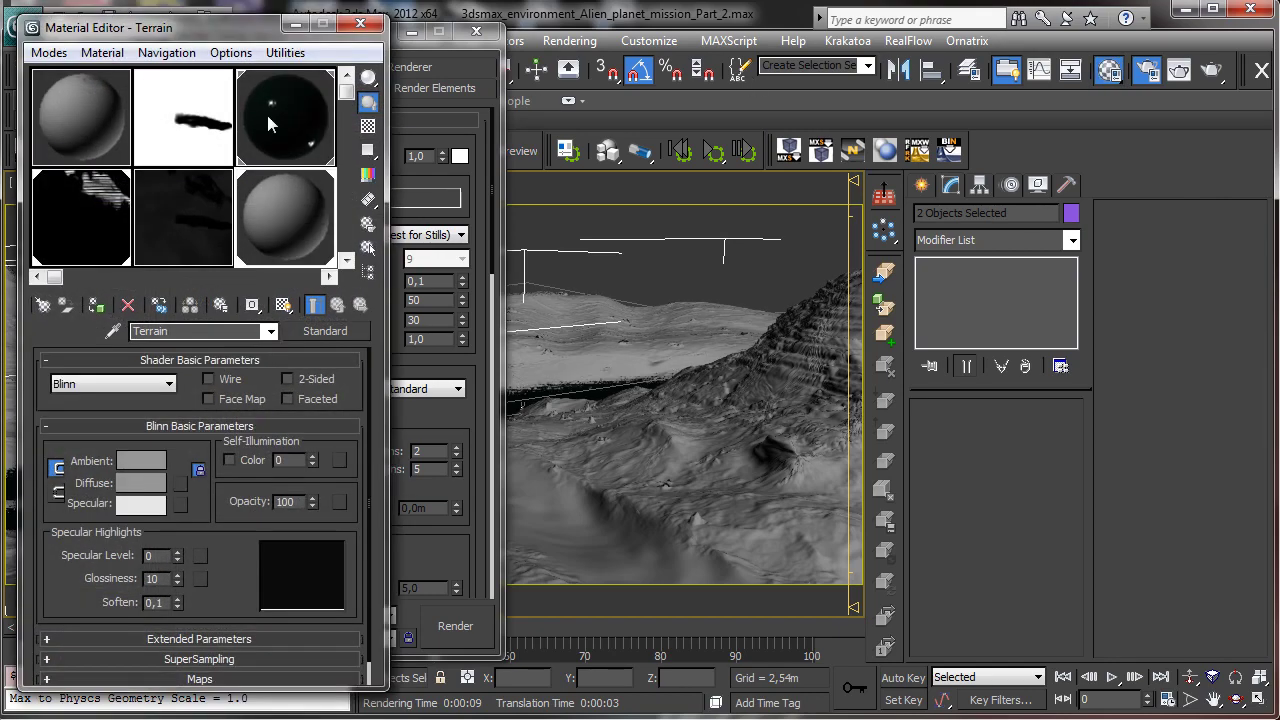
scroll(202, 486, down, 10)
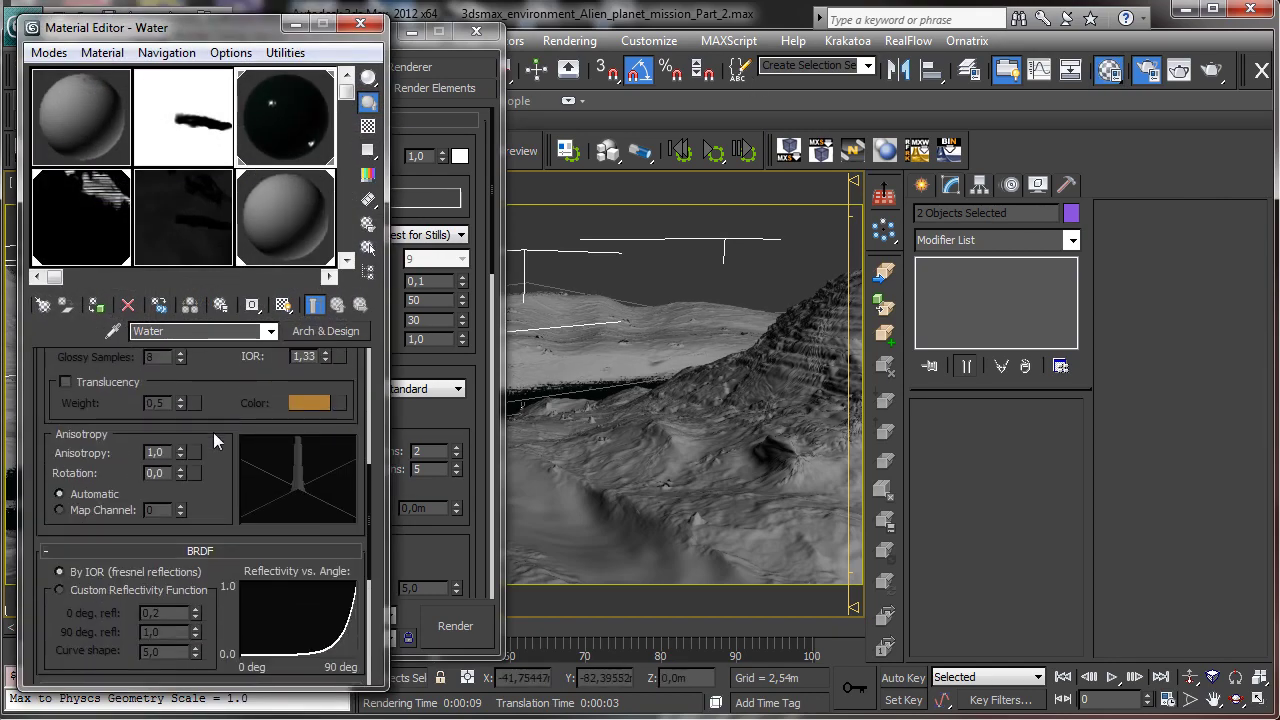
click(280, 530)
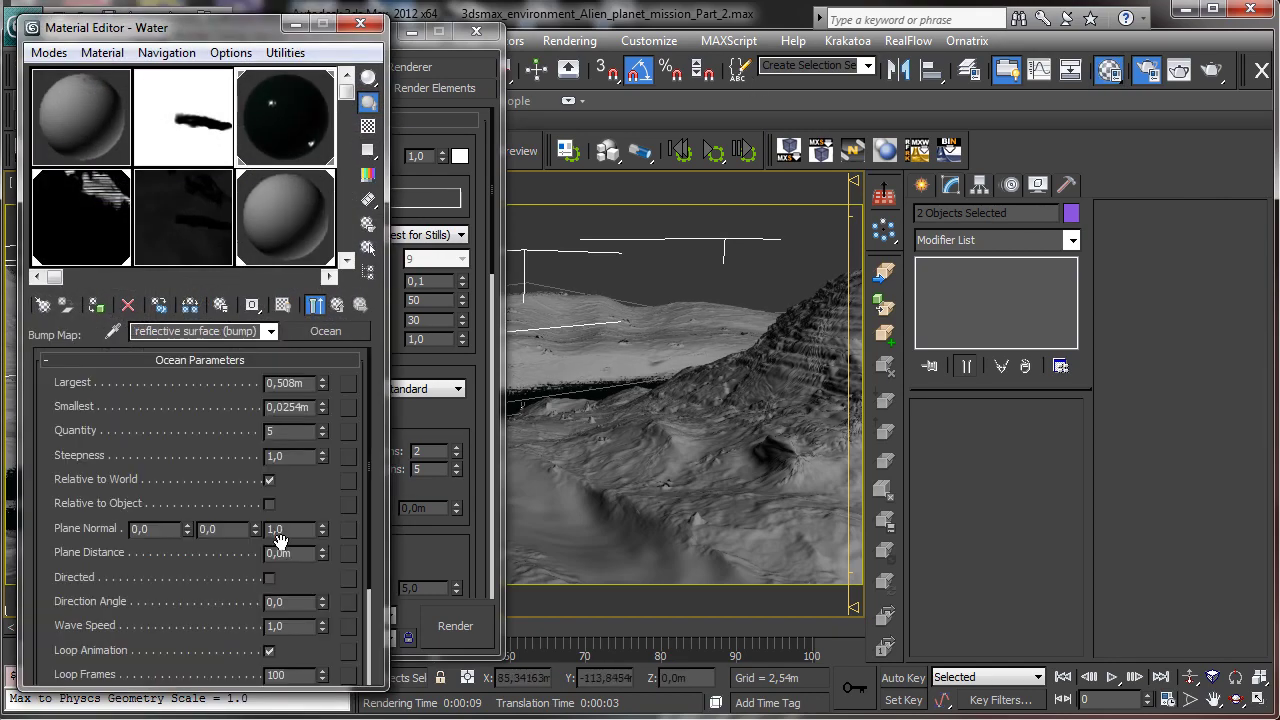
double_click(307, 382)
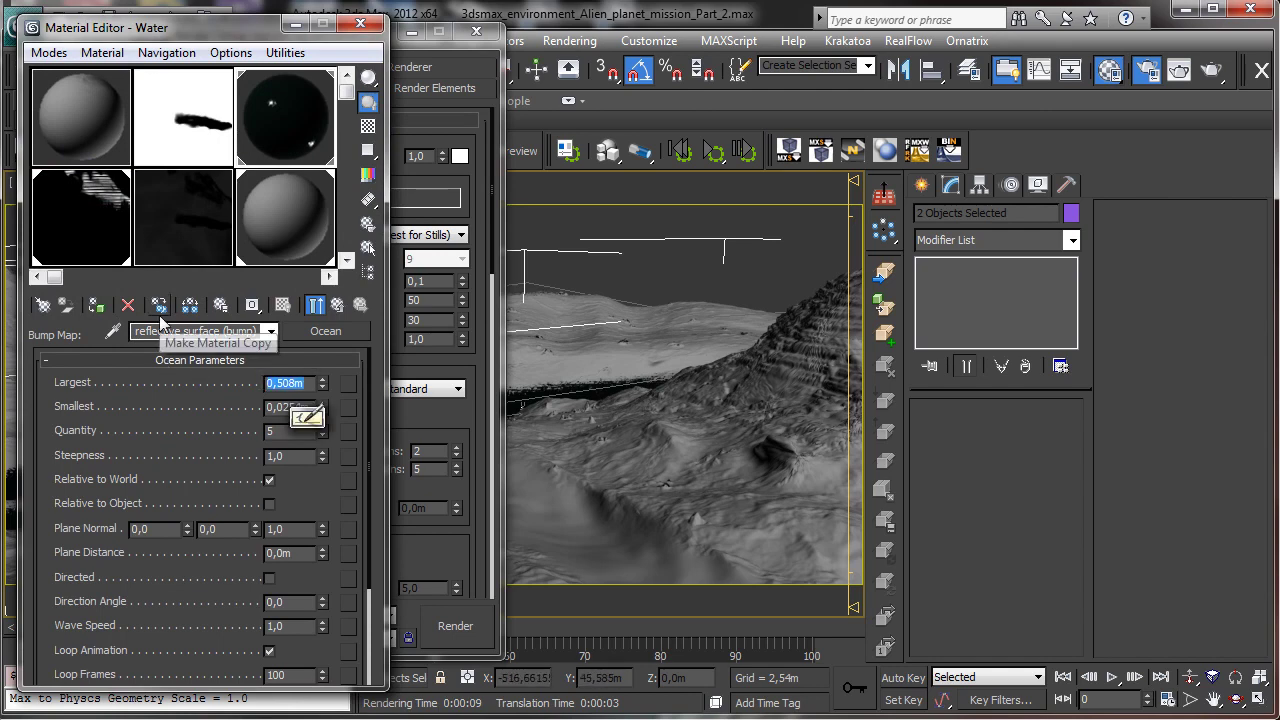
text(5,0m)
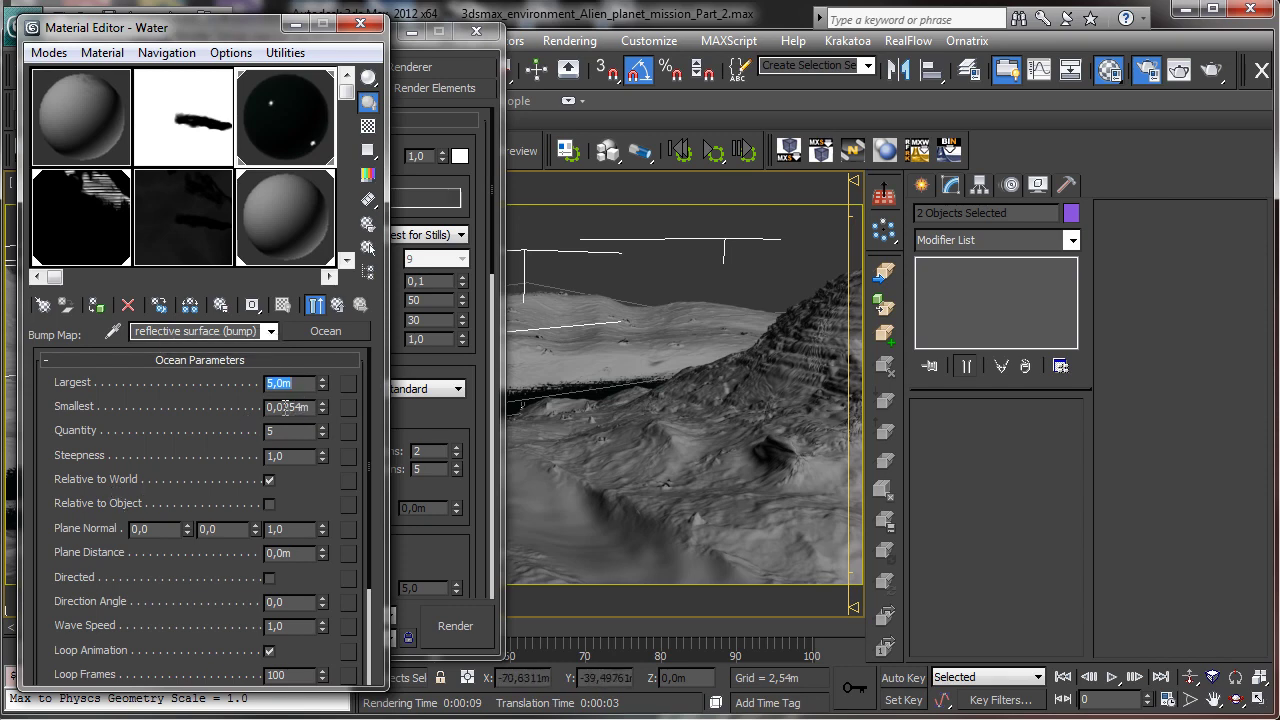
click(285, 407)
key(BackSpace)
key(Return)
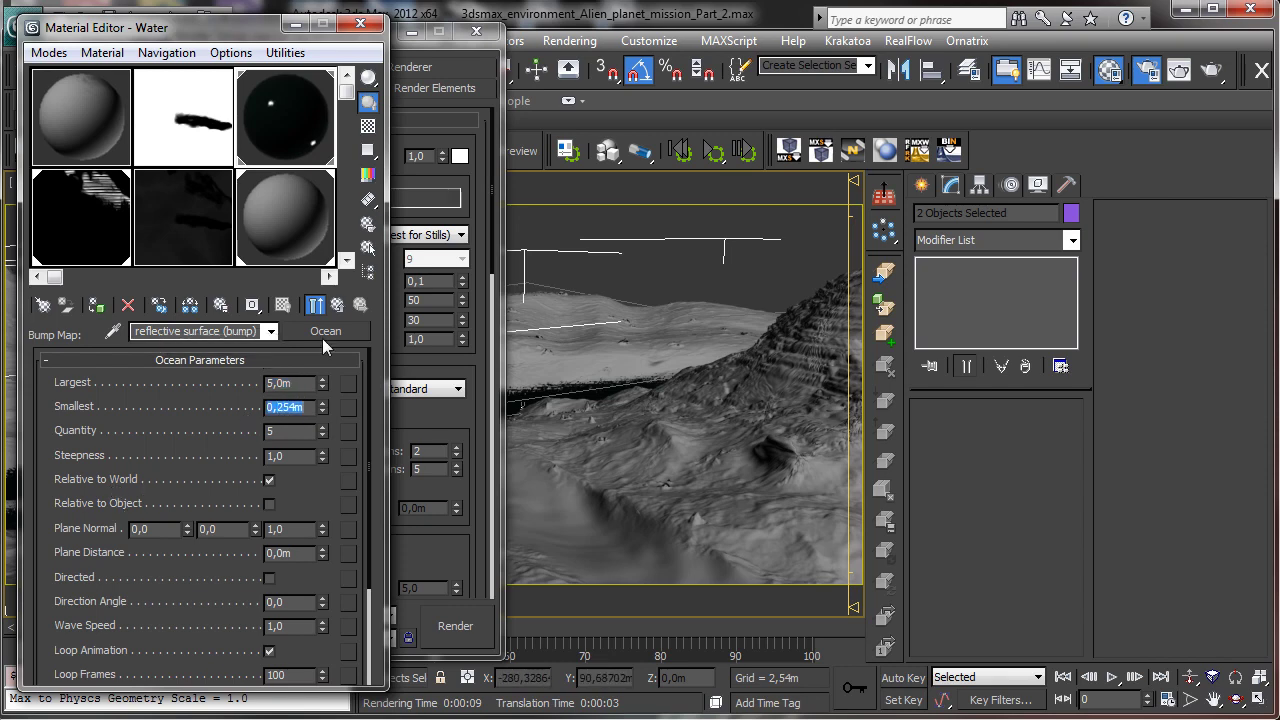
Step: Render the Camera002 view with the adjusted water, and close the material, render and render setup windows
click(360, 23)
click(455, 626)
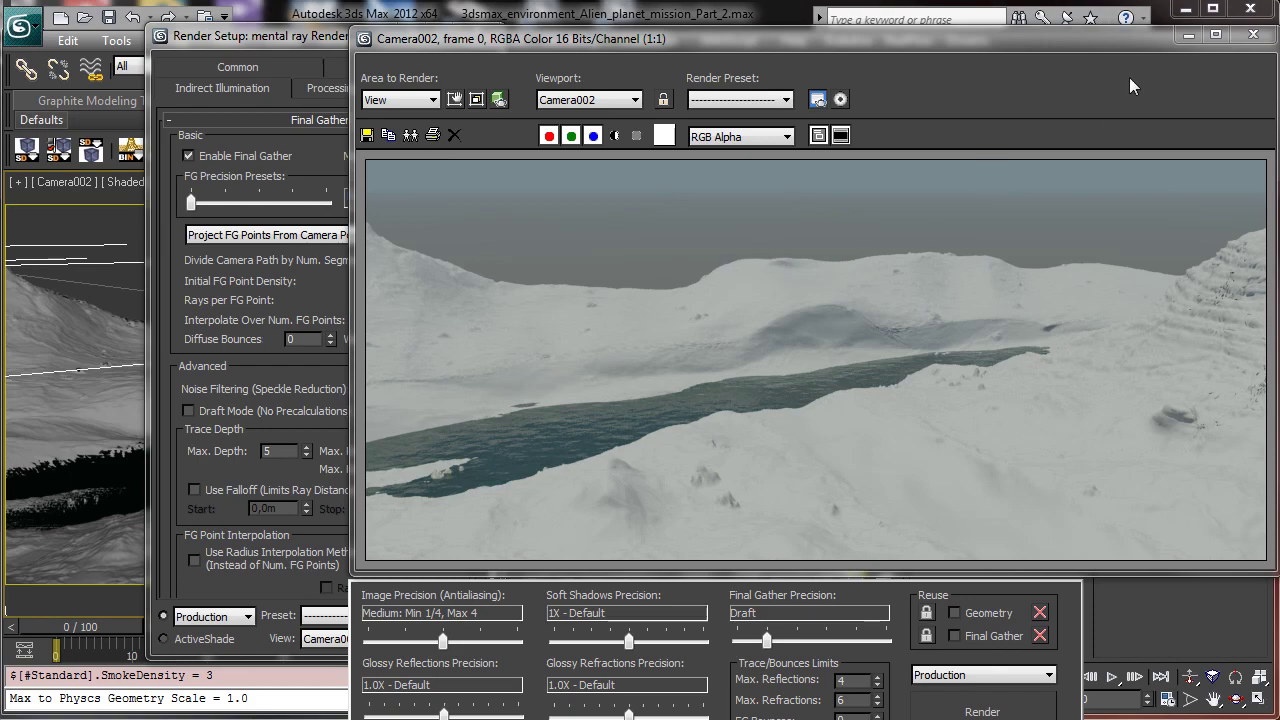
click(1188, 36)
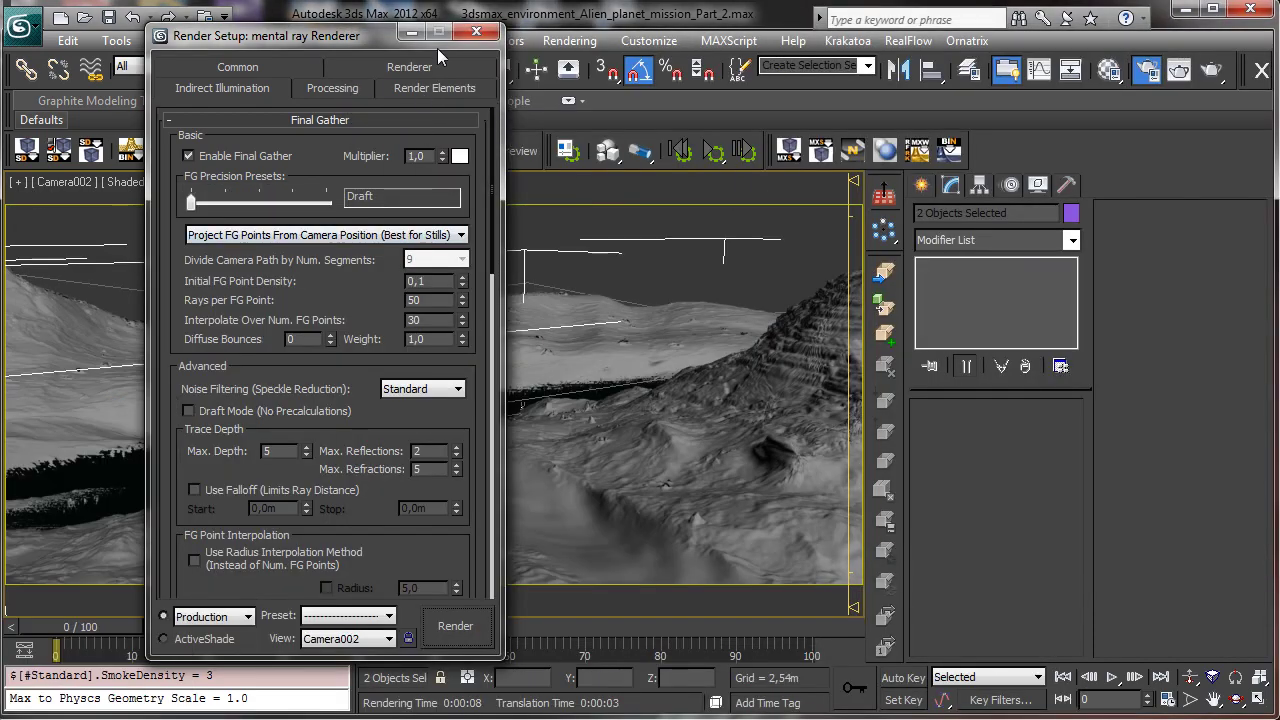
click(476, 32)
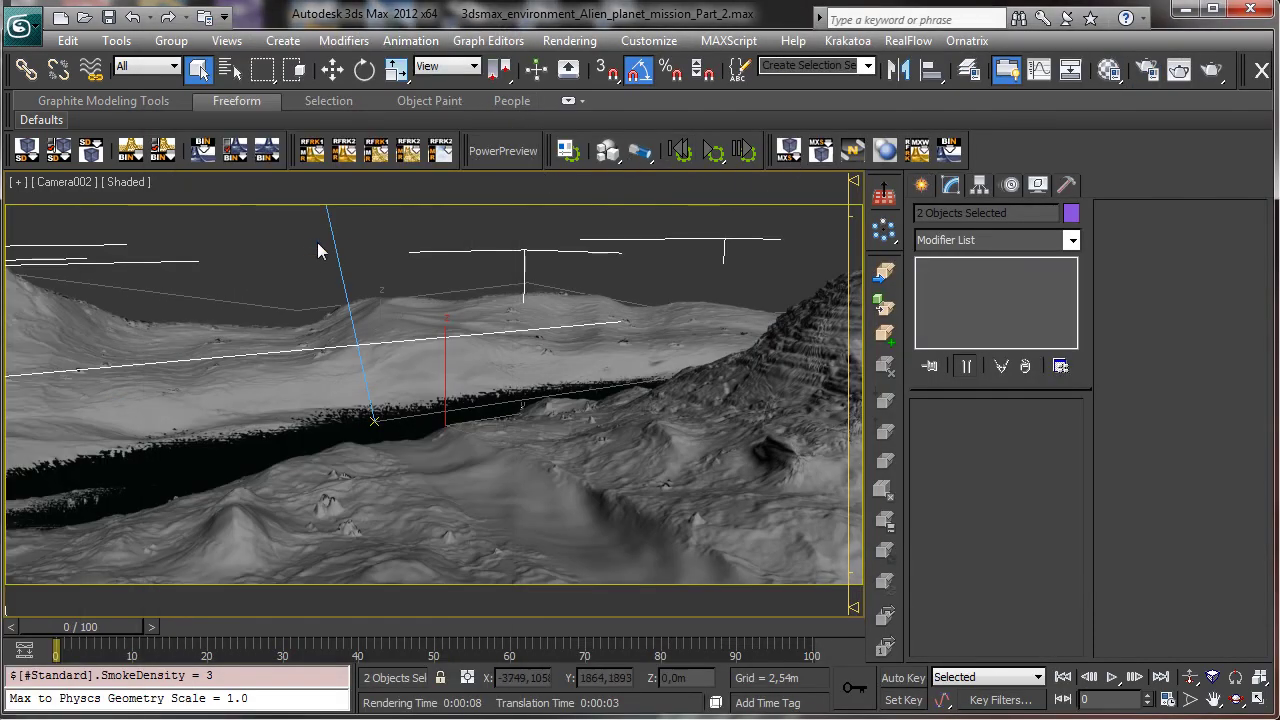
Step: Select Daylight001 from the scene objects under Compass001 and set its time of day to 8 hours
key(h)
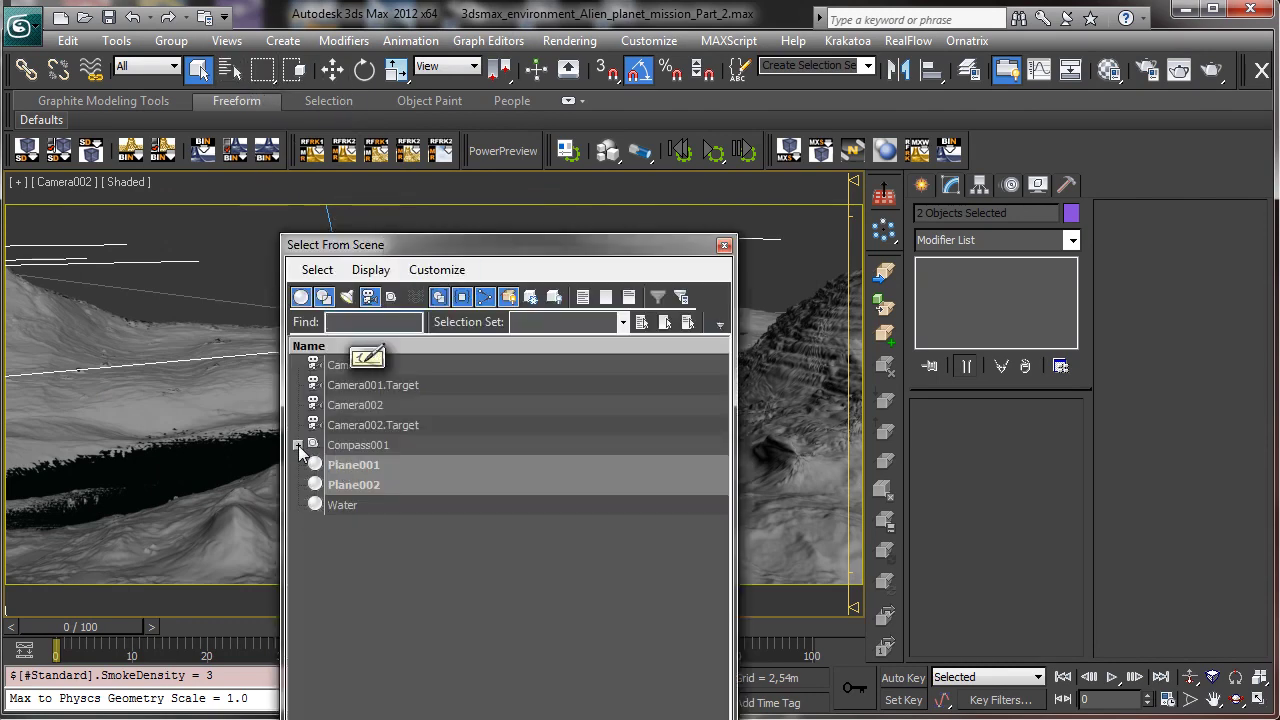
click(298, 445)
double_click(370, 460)
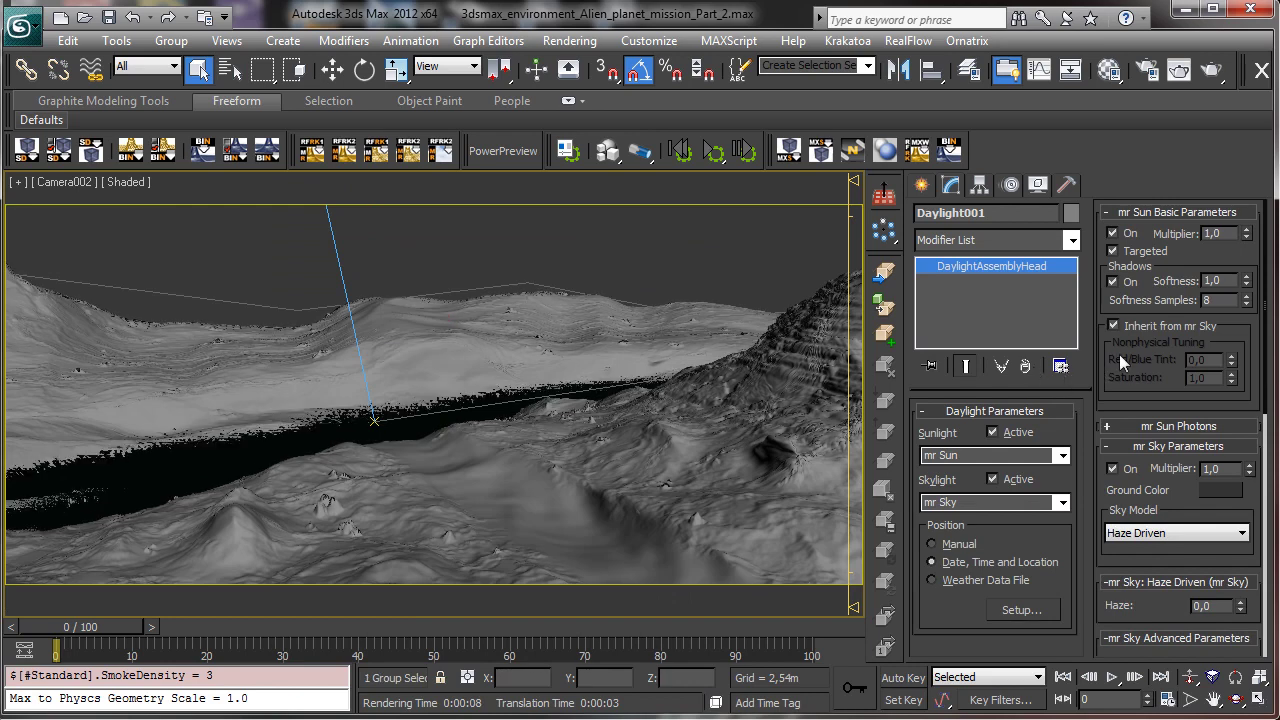
click(1021, 609)
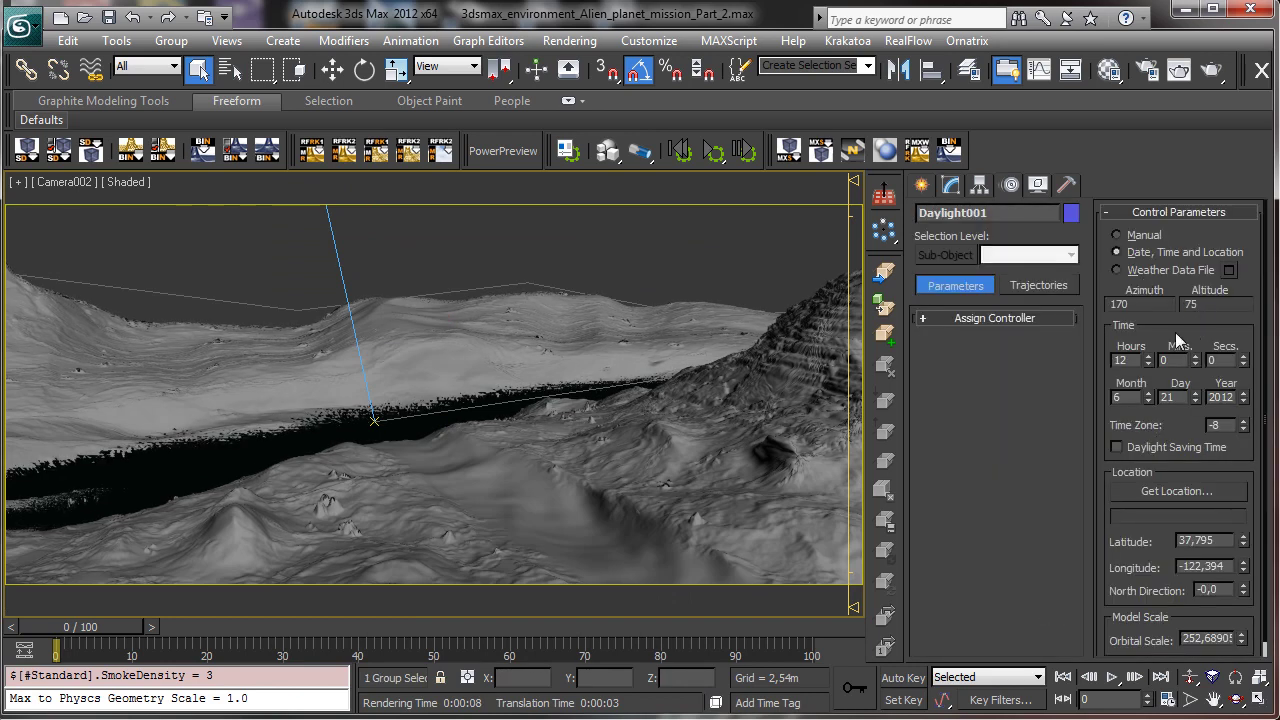
click(1148, 364)
click(1147, 364)
click(1147, 364)
click(1147, 364)
Step: Change the Terrain material's type from Standard to mental ray Arch & Design
click(1108, 69)
click(284, 210)
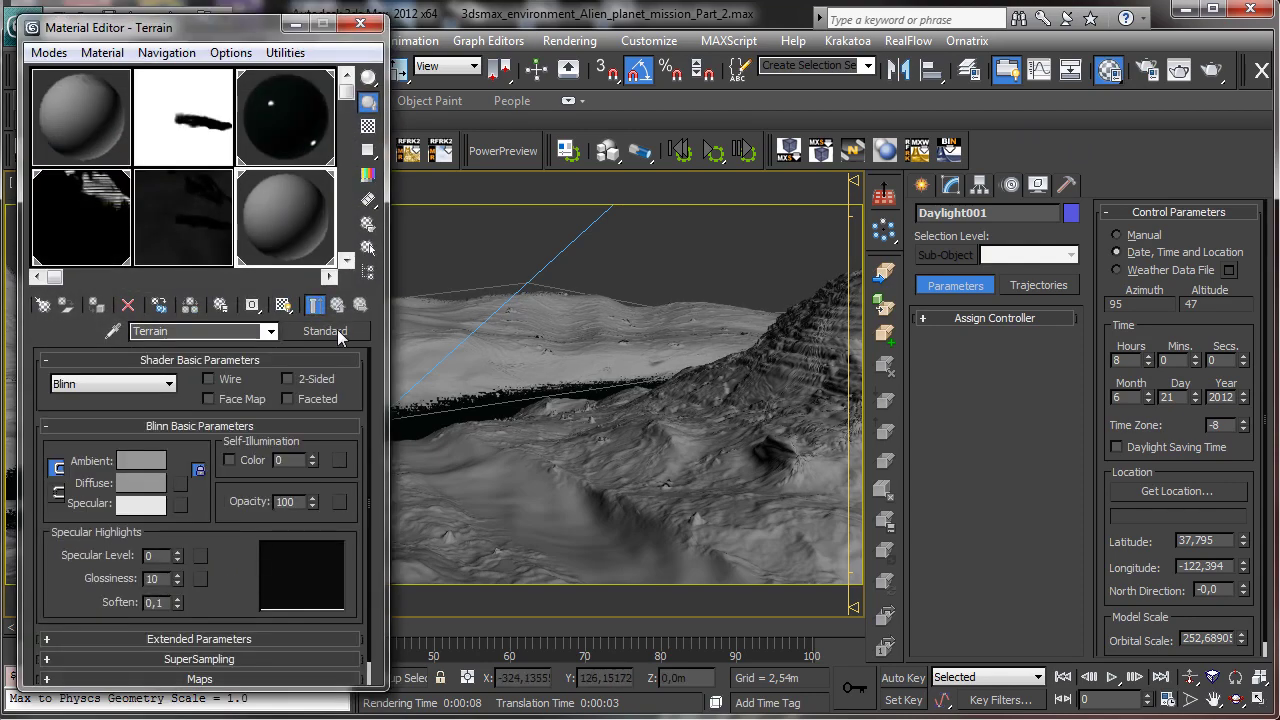
click(324, 330)
drag(925, 256, 633, 73)
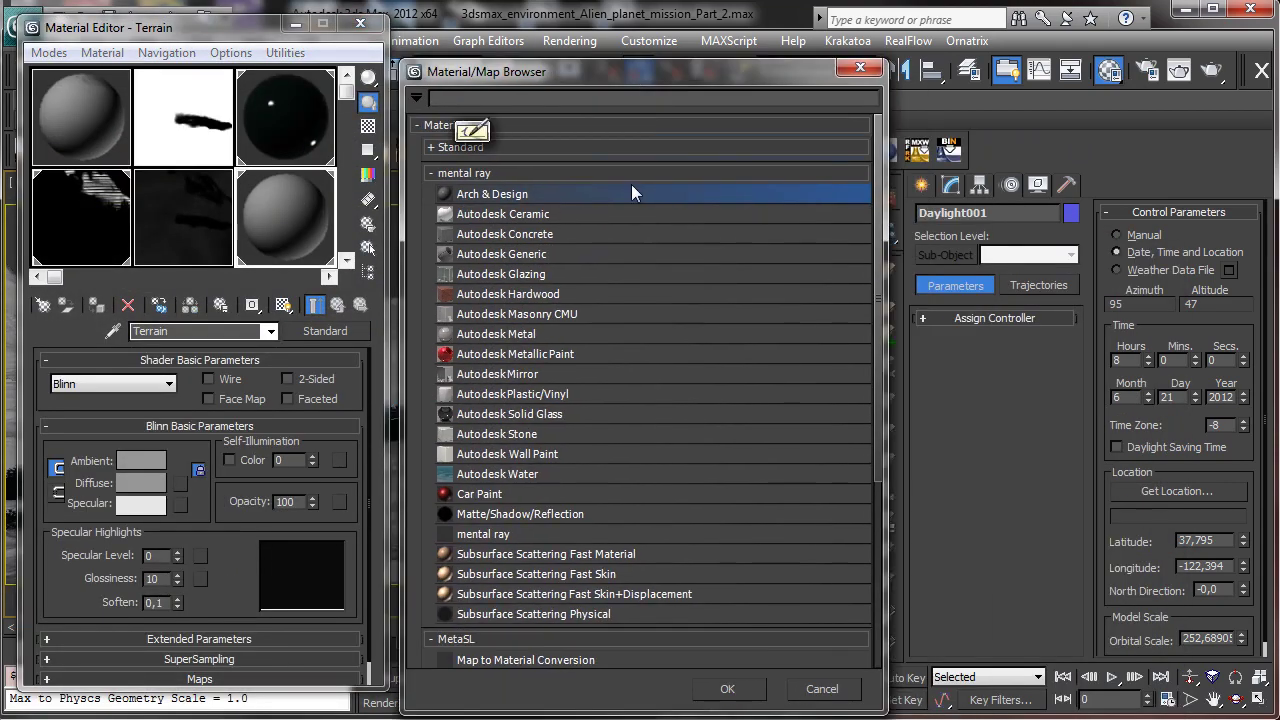
double_click(493, 194)
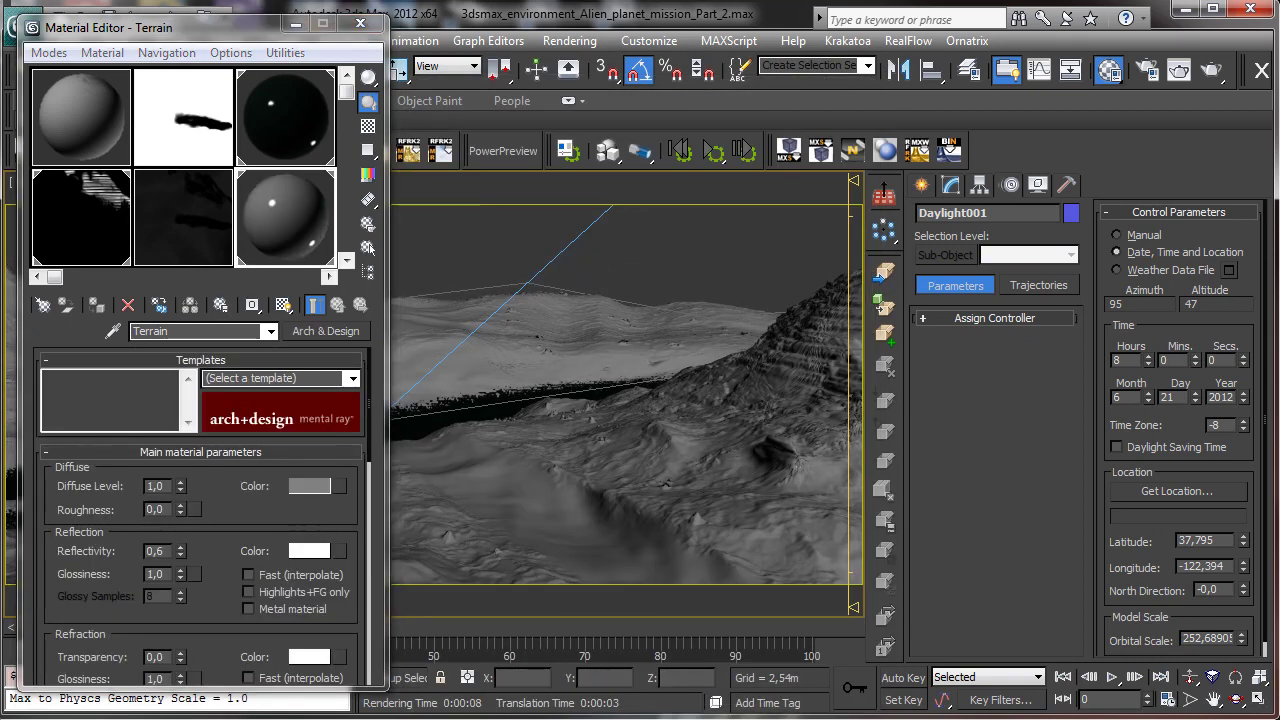
Step: Enable Ambient Occlusion on the Terrain material with a Max Distance of 10 m, and render the Camera002 view
drag(202, 653, 221, 250)
click(185, 528)
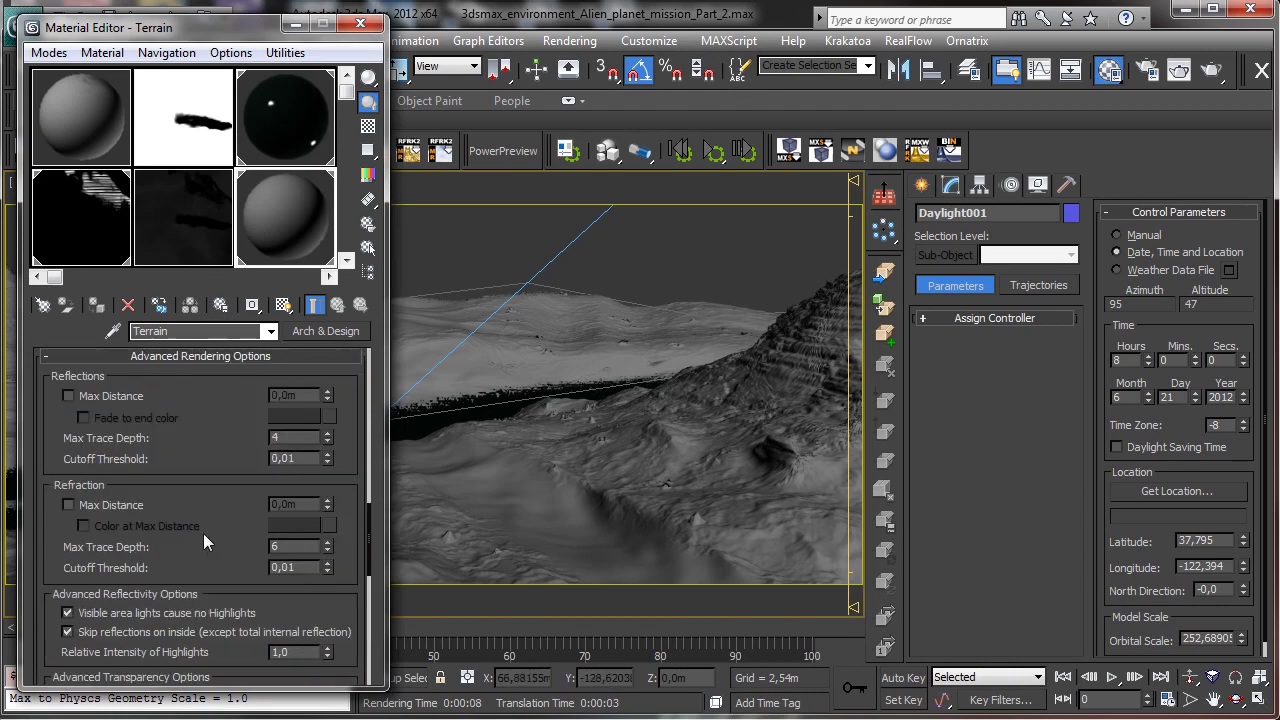
scroll(190, 530, down, 8)
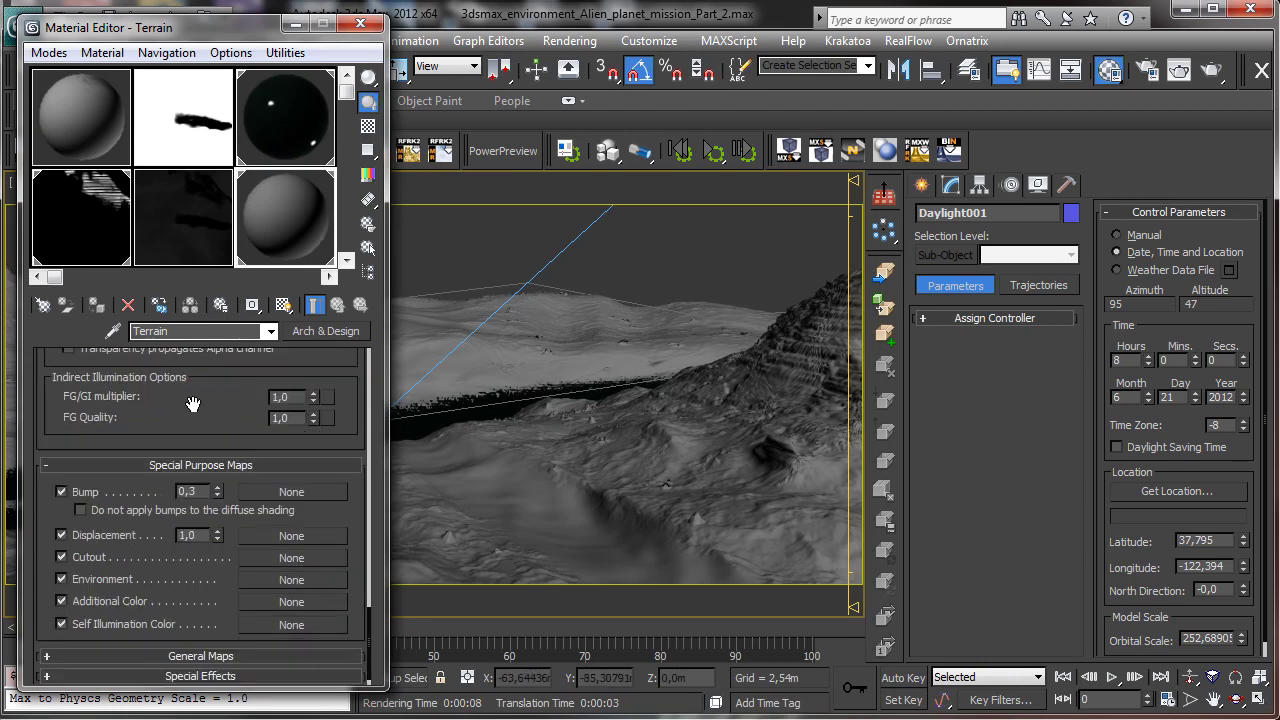
click(180, 654)
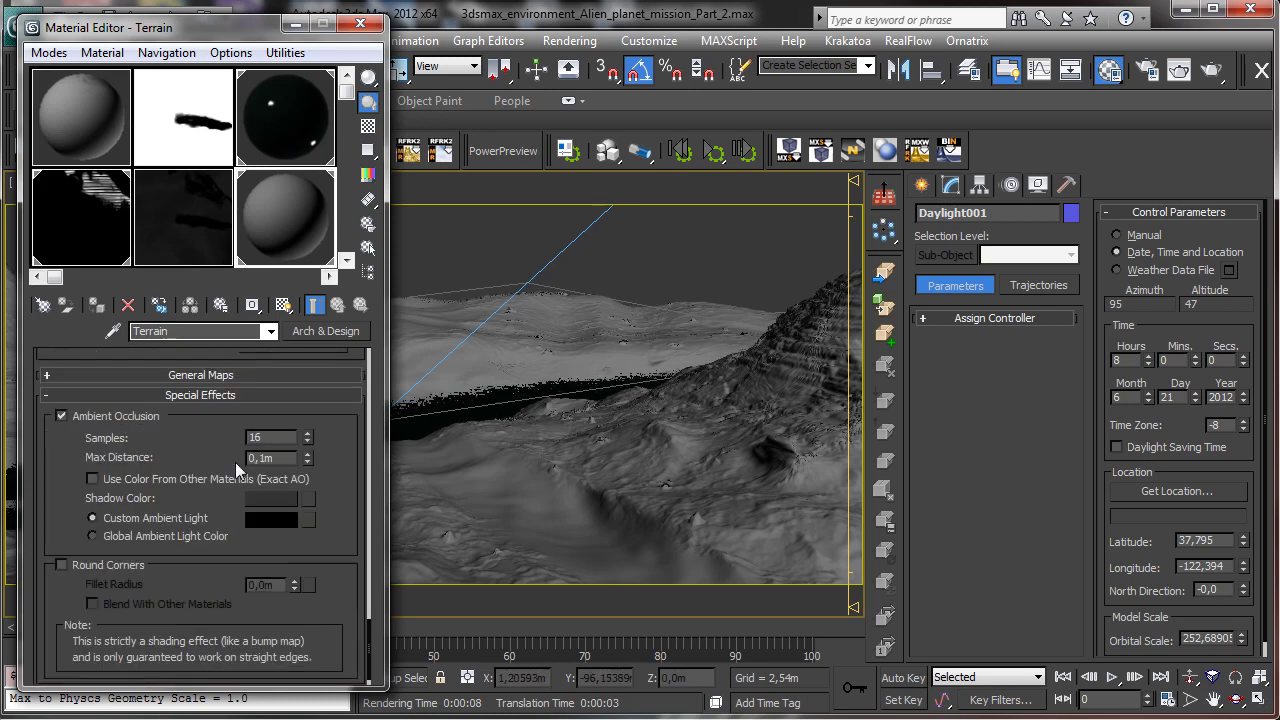
double_click(278, 458)
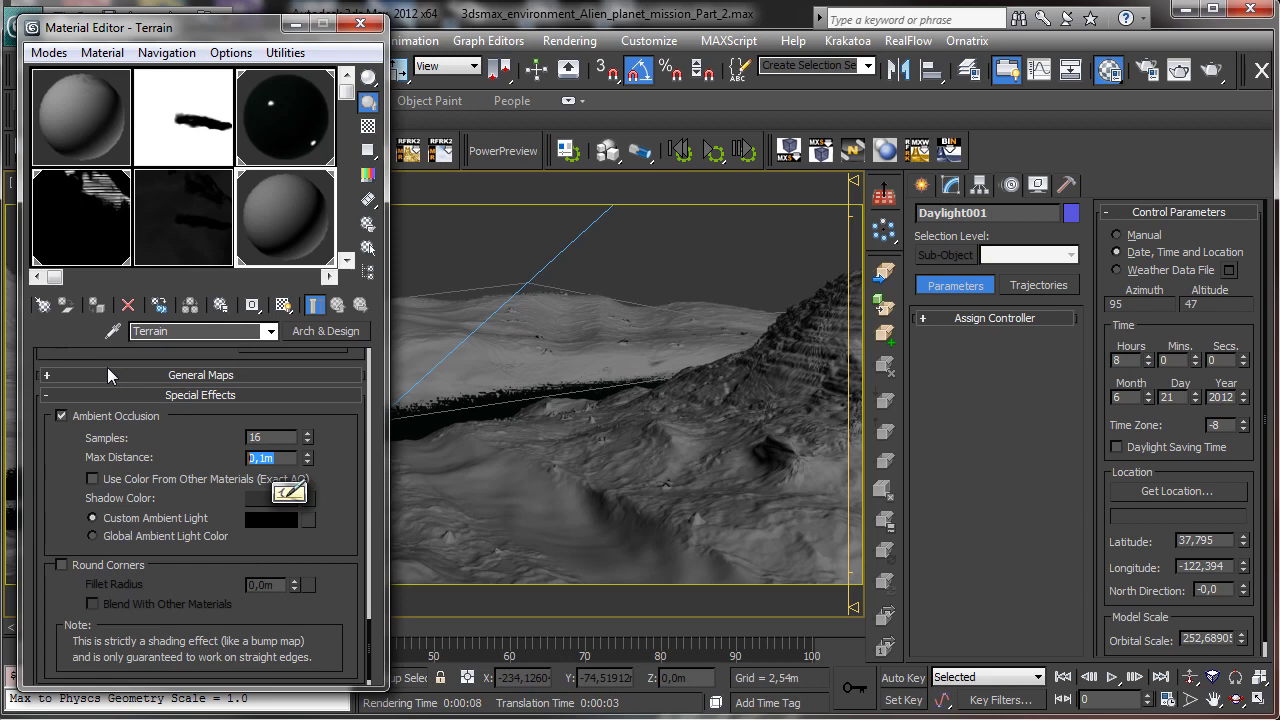
text(10)
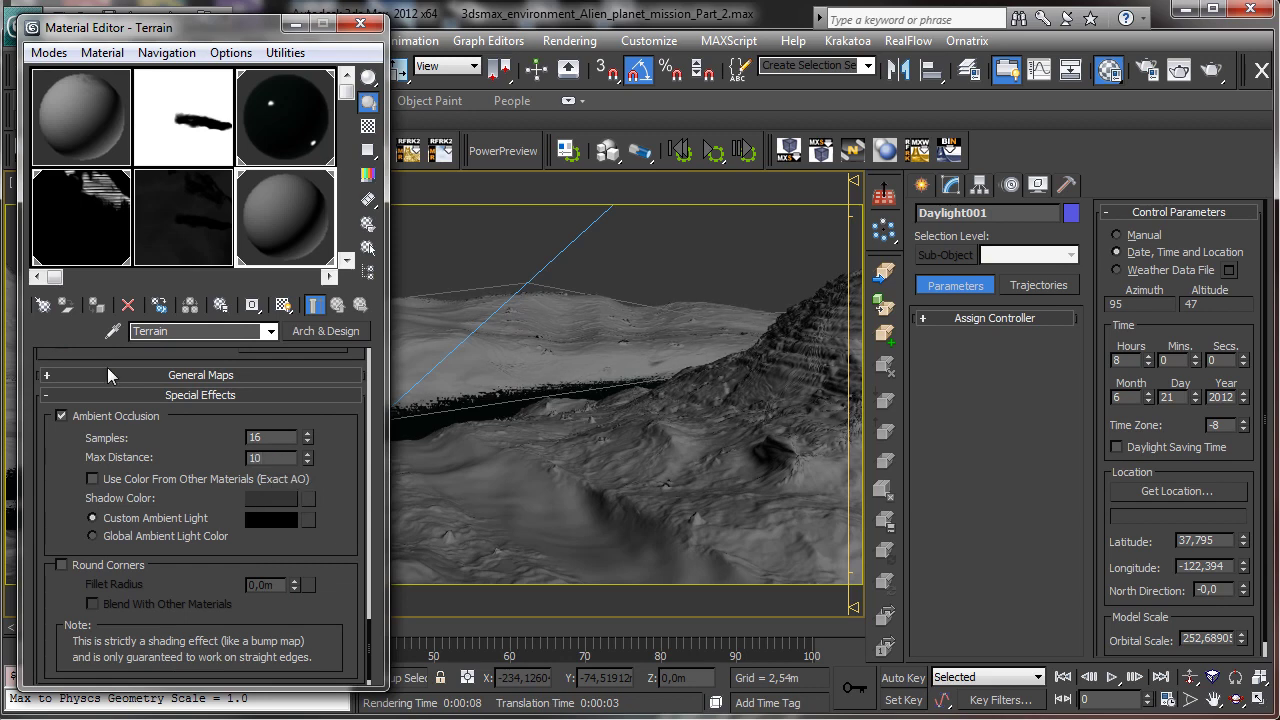
key(Return)
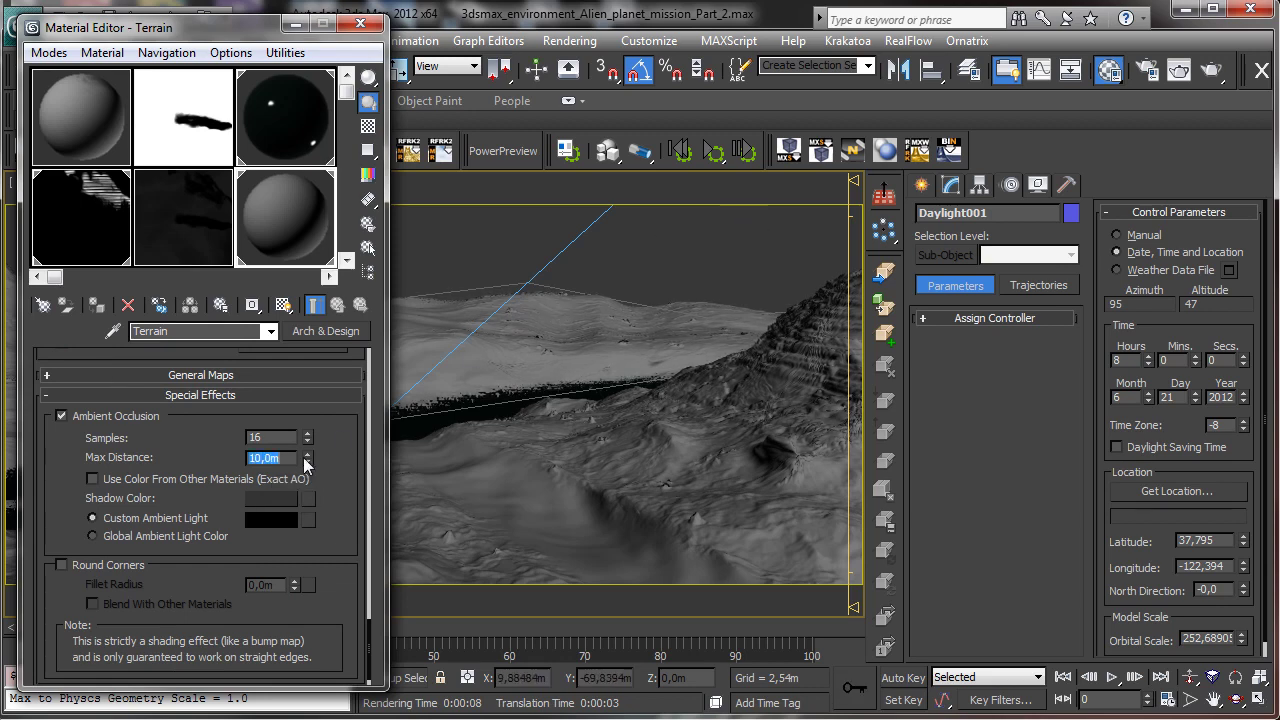
click(1211, 71)
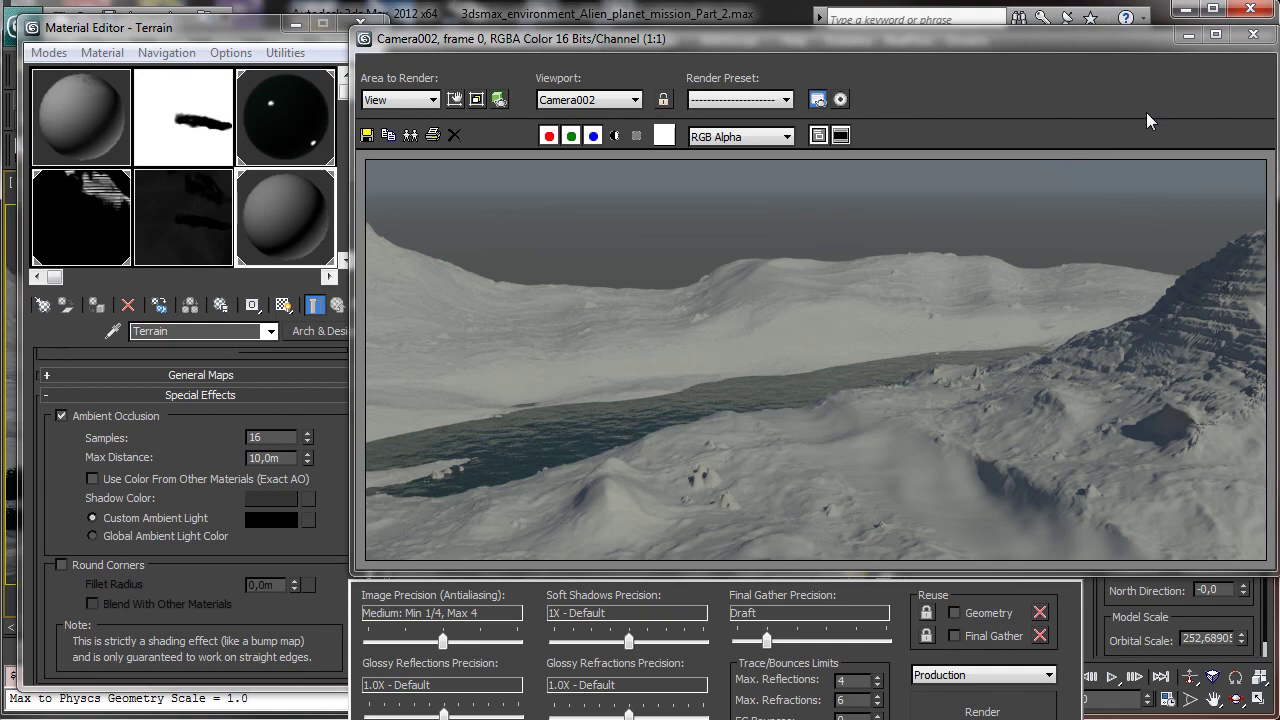
click(1188, 35)
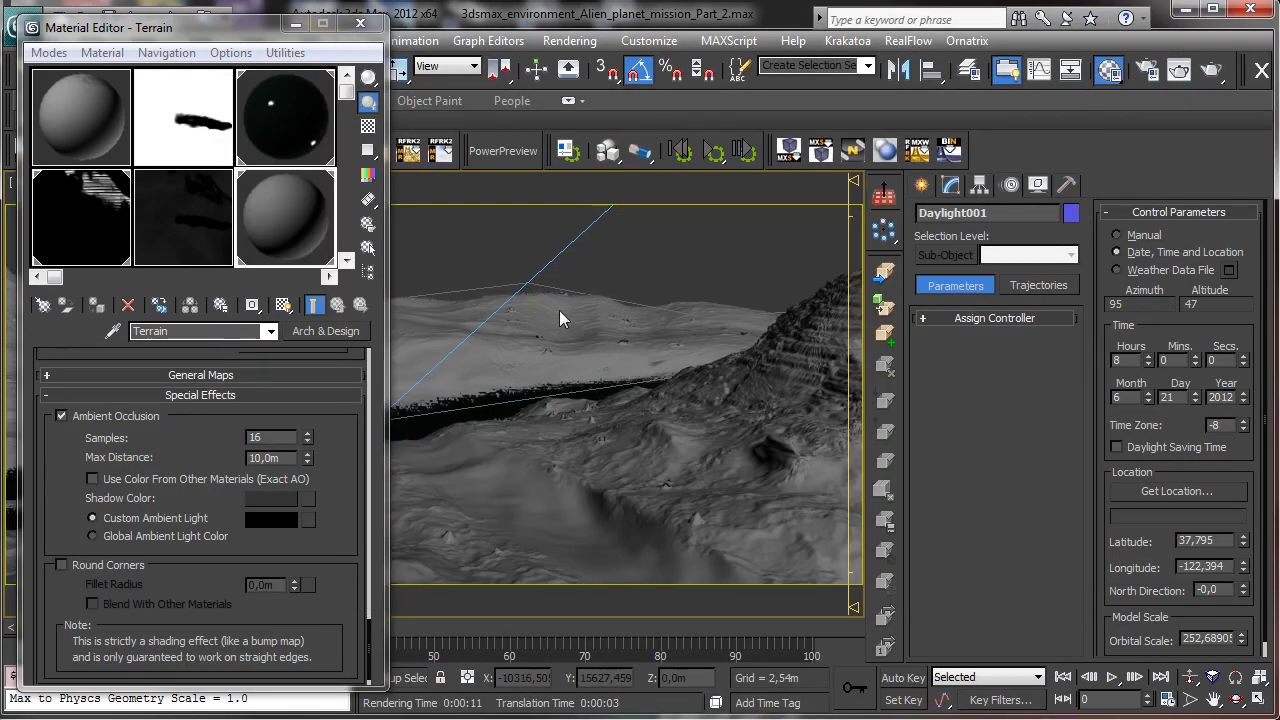
Step: Set the refraction Transparency of the Water material to 0.5
click(306, 134)
click(306, 134)
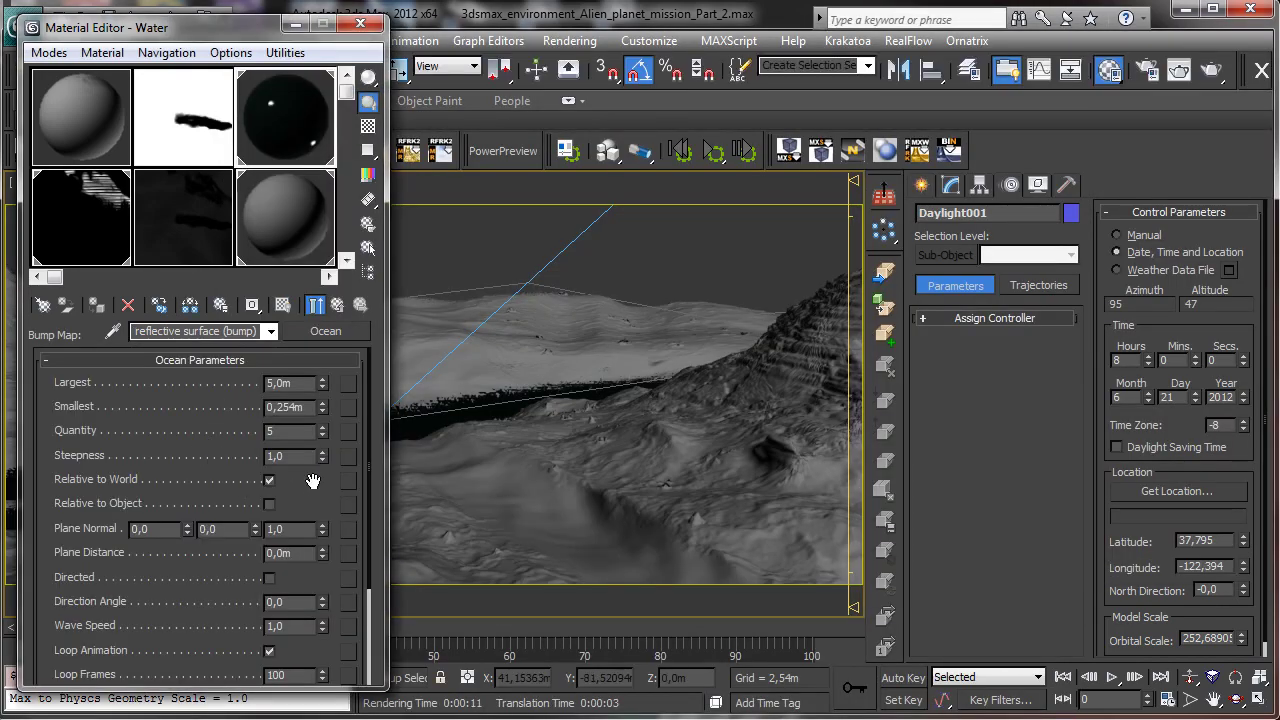
click(334, 306)
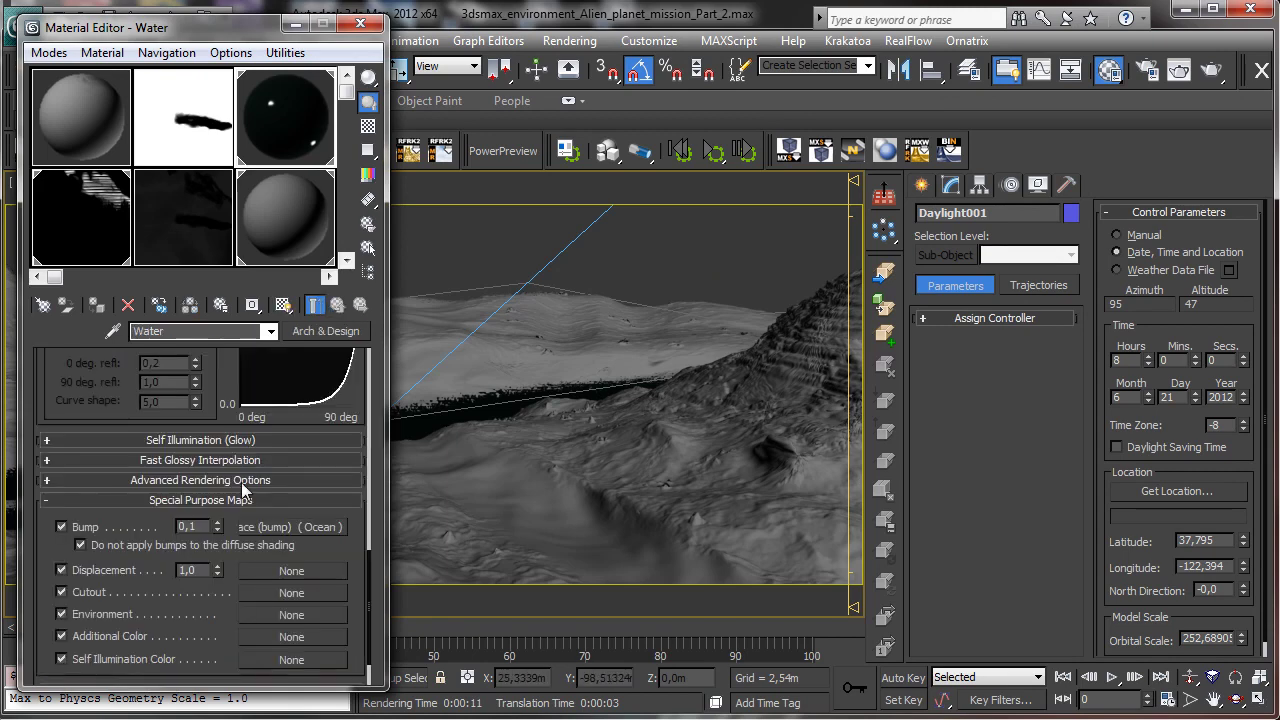
scroll(207, 479, up, 5)
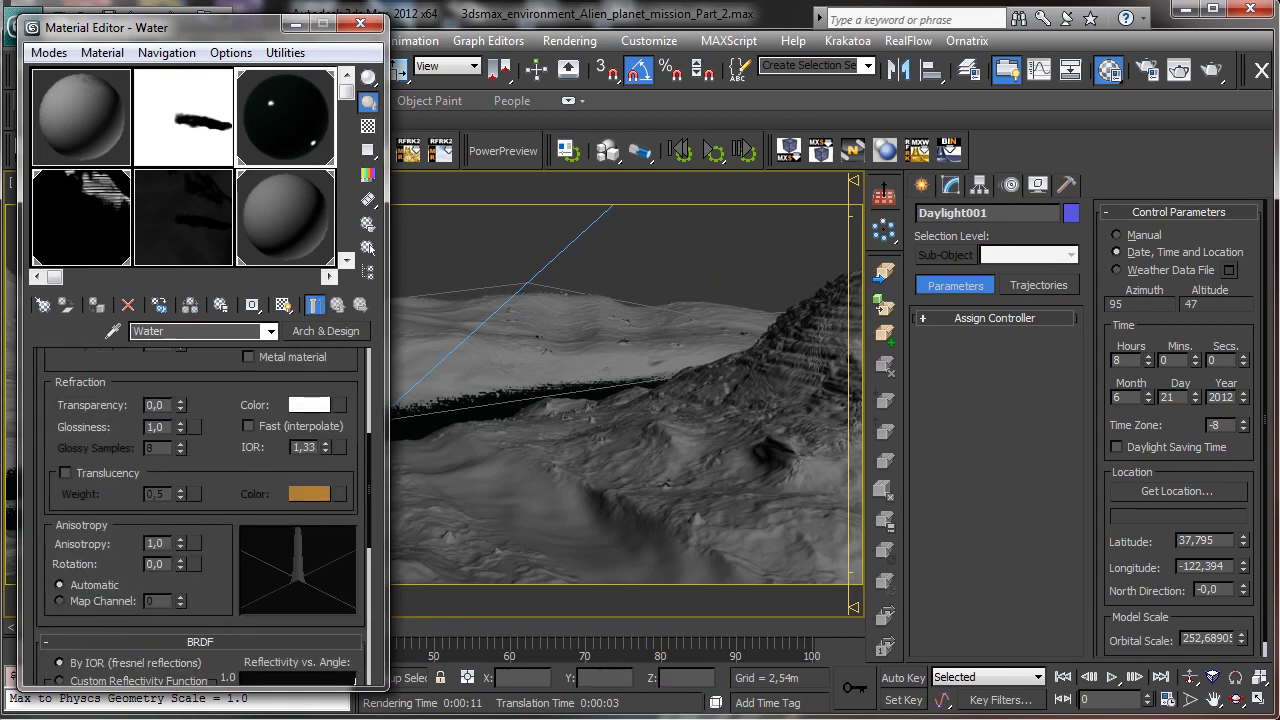
scroll(212, 480, up, 2)
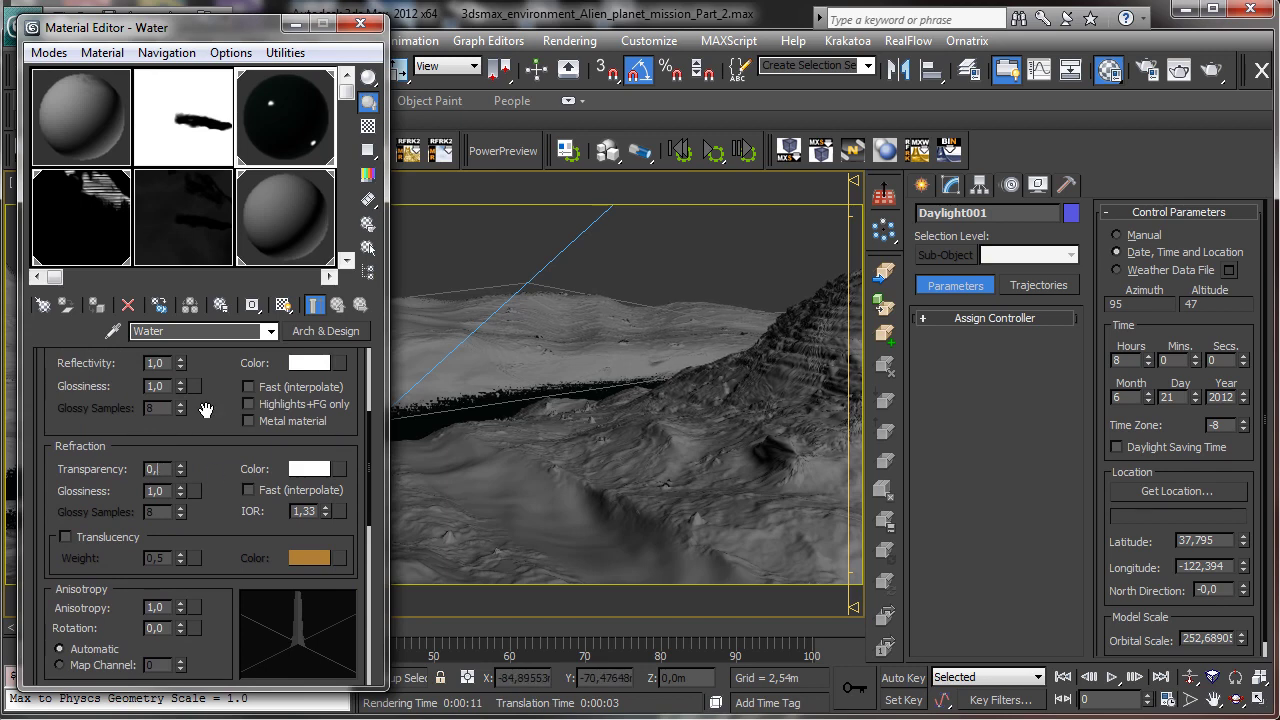
key(Return)
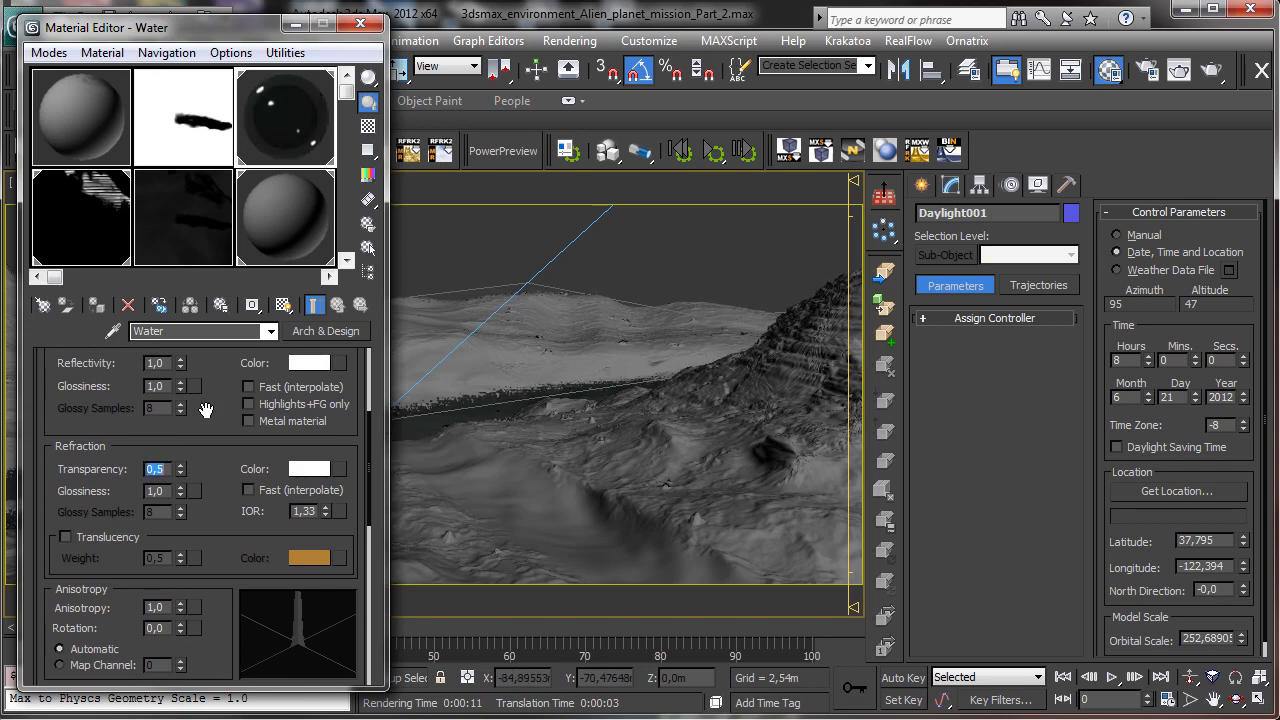
Step: Limit the Camera002 render to a region framing the river and its banks
click(1180, 69)
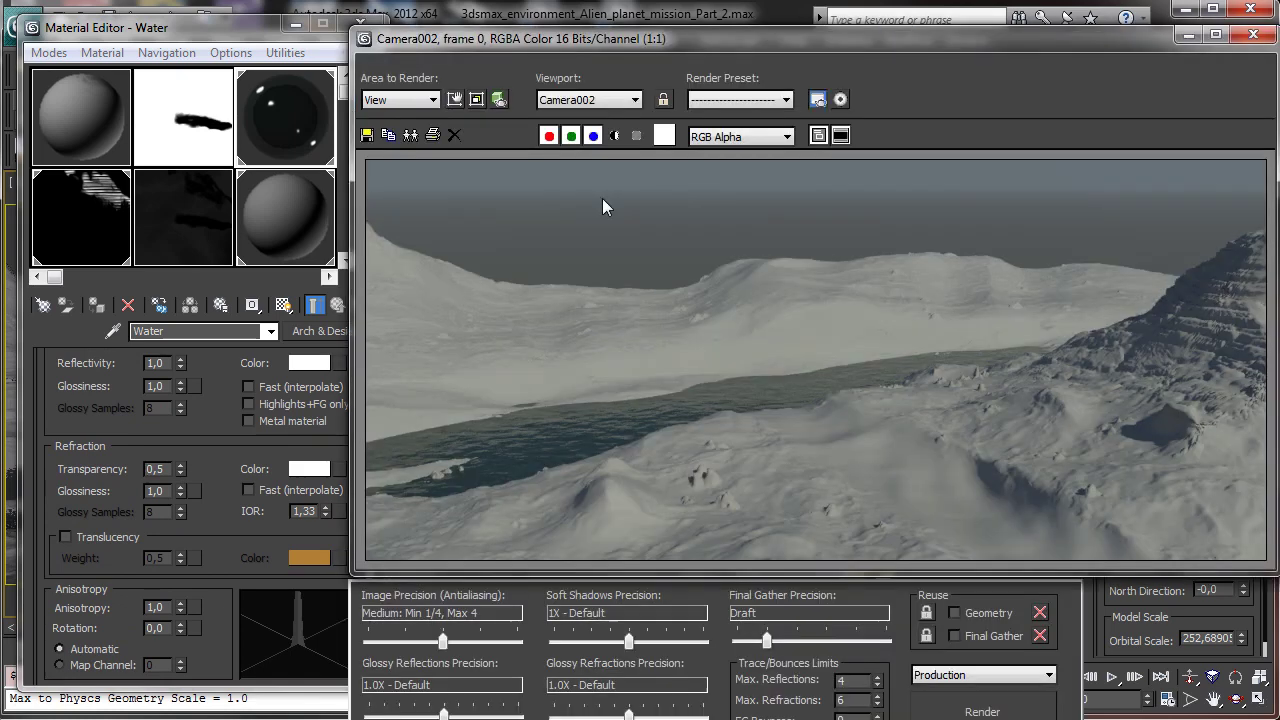
click(454, 99)
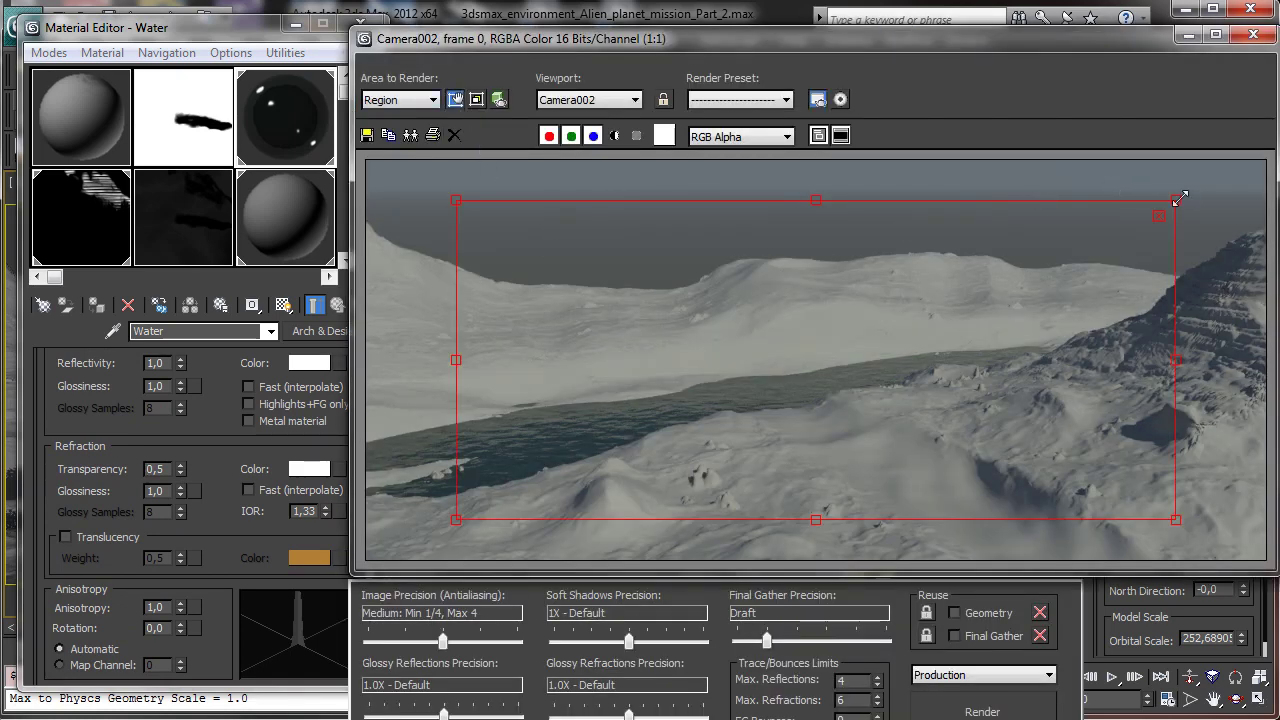
drag(1178, 200, 1186, 311)
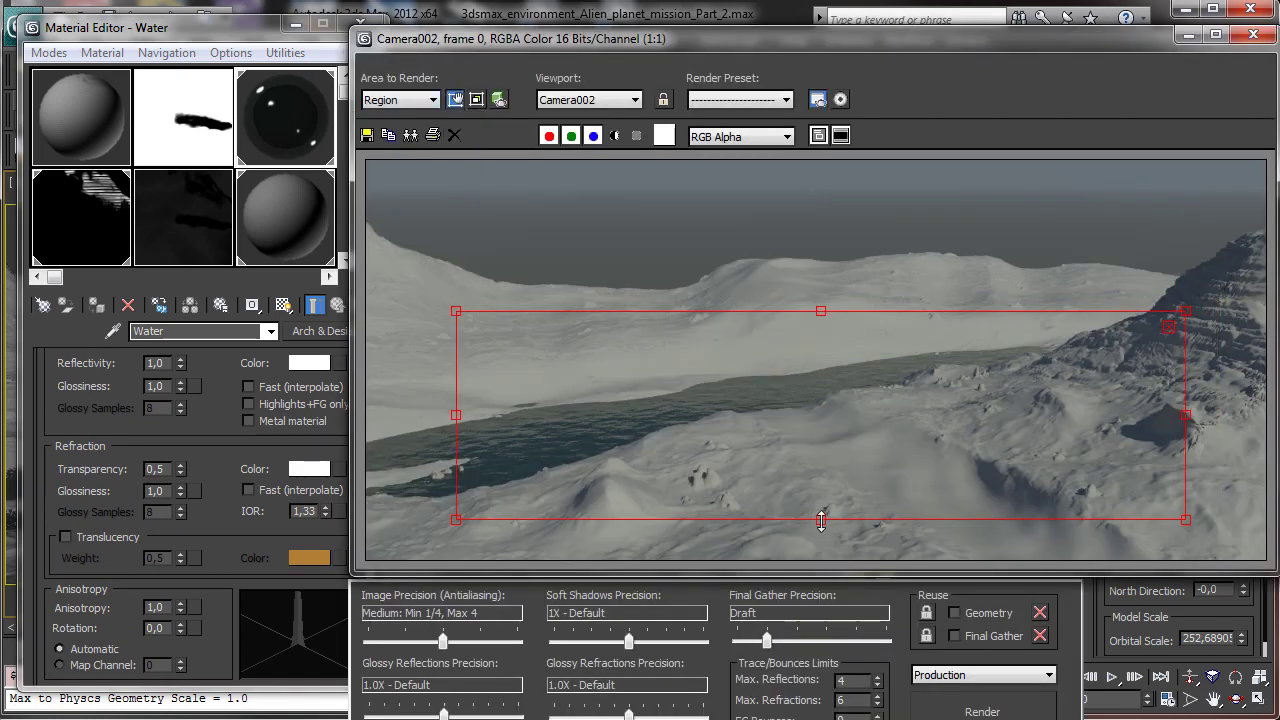
drag(820, 520, 820, 487)
drag(456, 405, 368, 405)
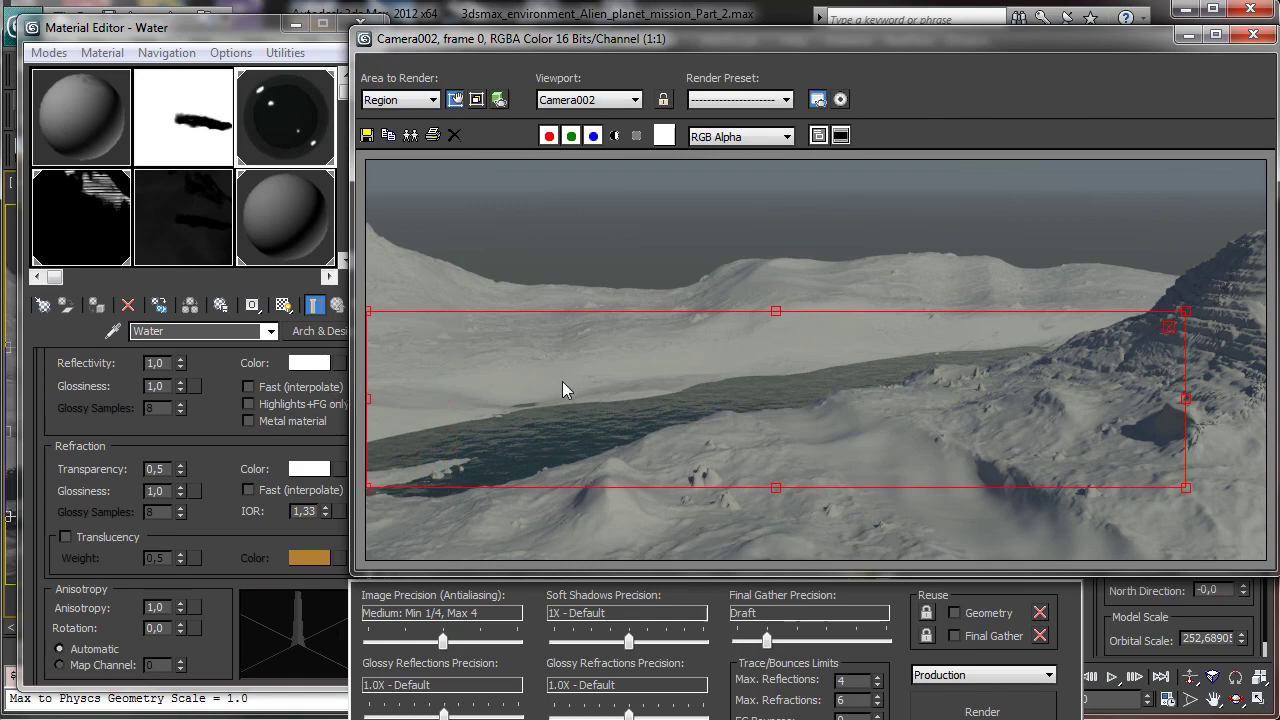
drag(562, 390, 545, 407)
click(454, 99)
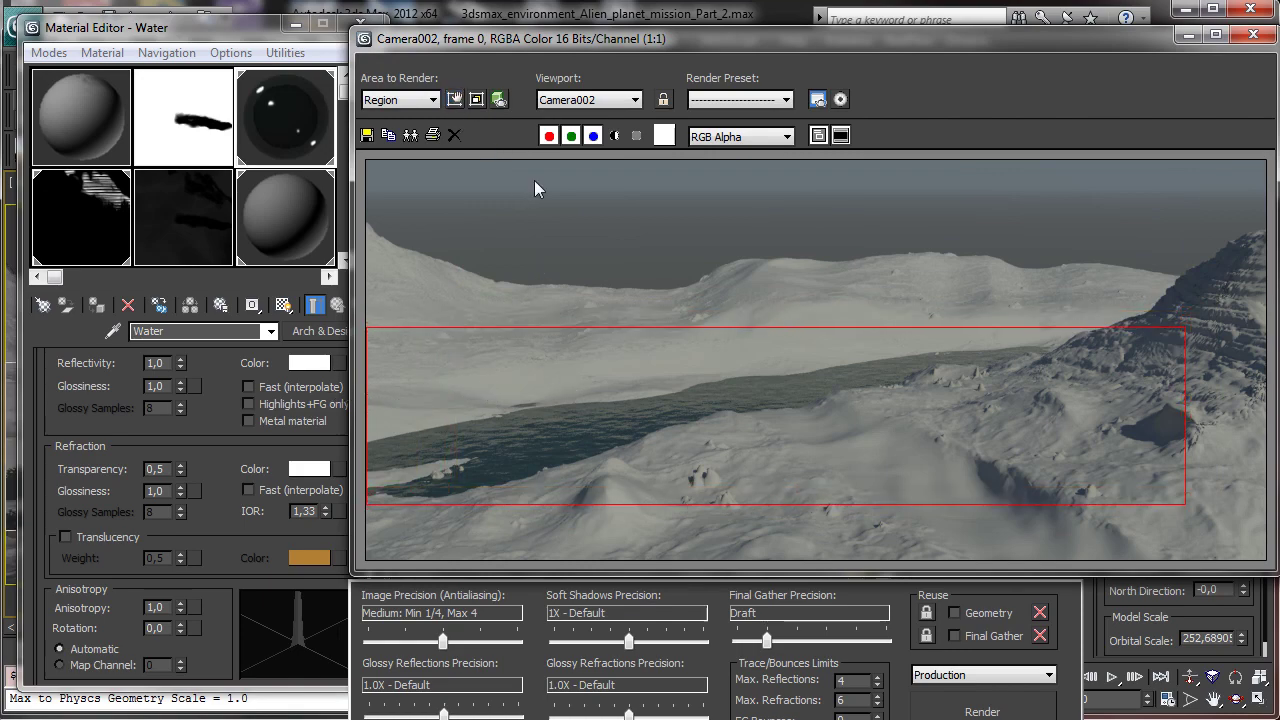
Step: Render the river region, minimize the rendered frame and close the material window
click(918, 711)
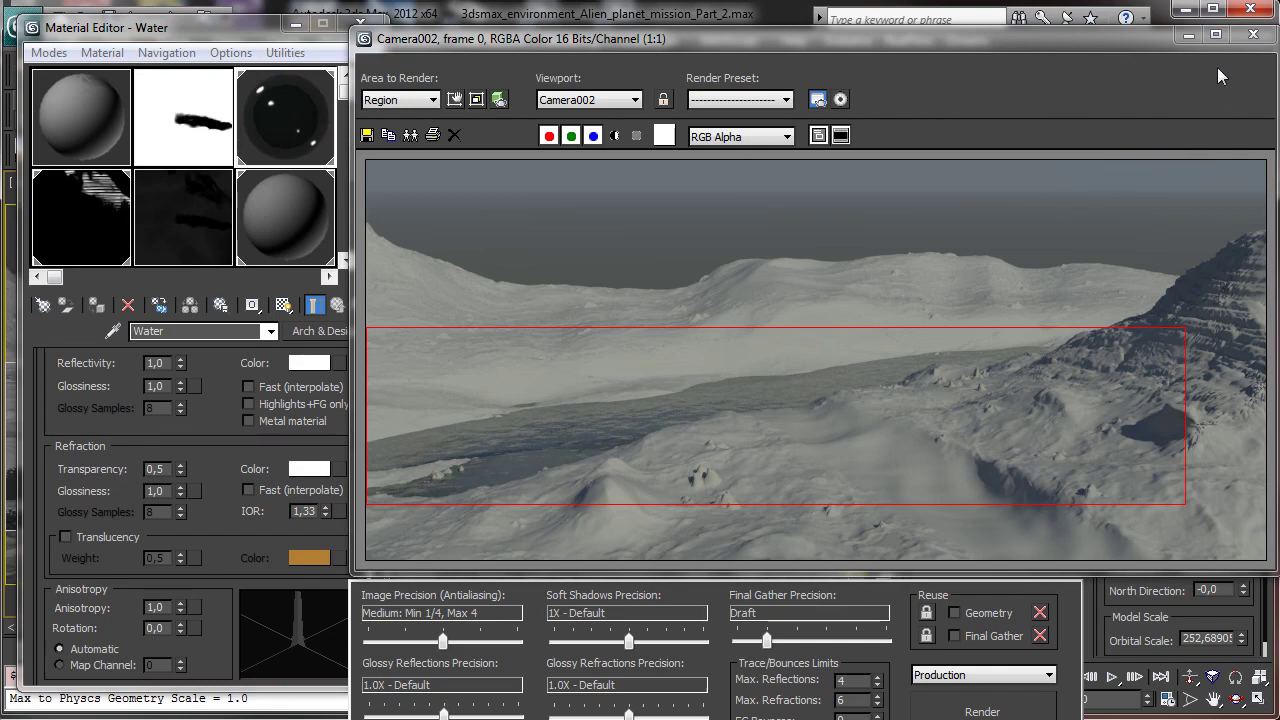
click(1189, 38)
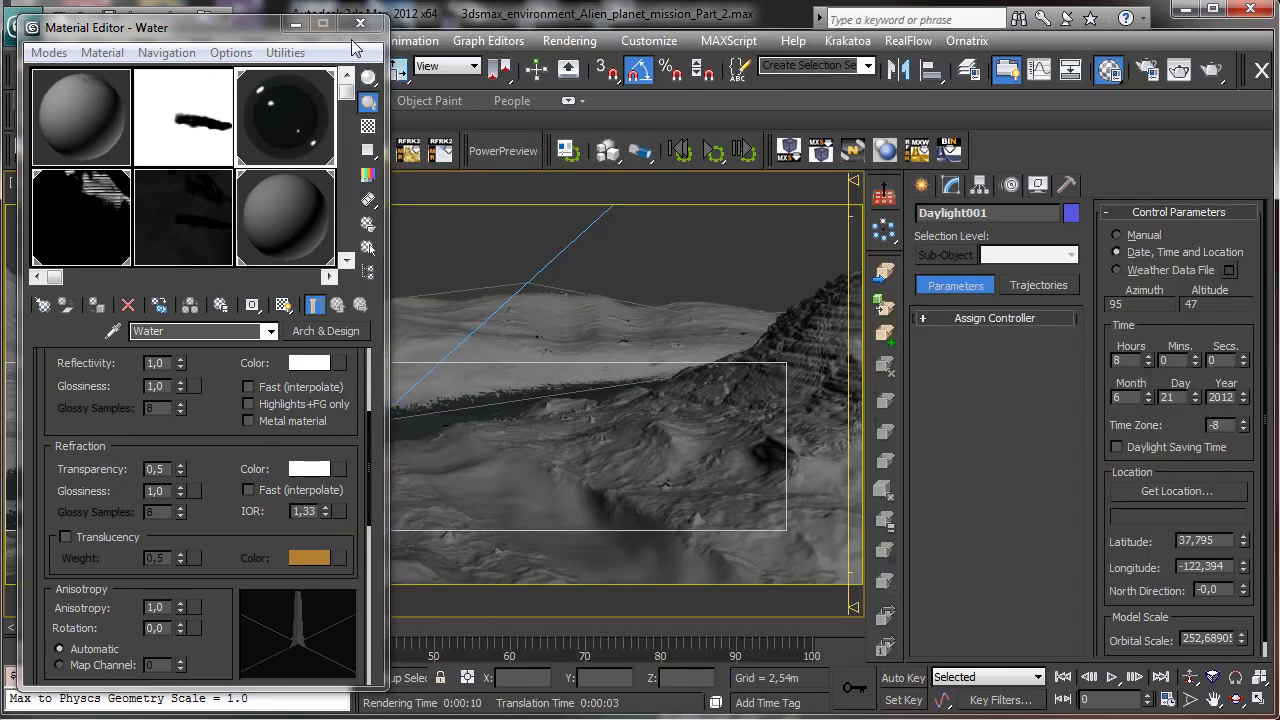
click(360, 22)
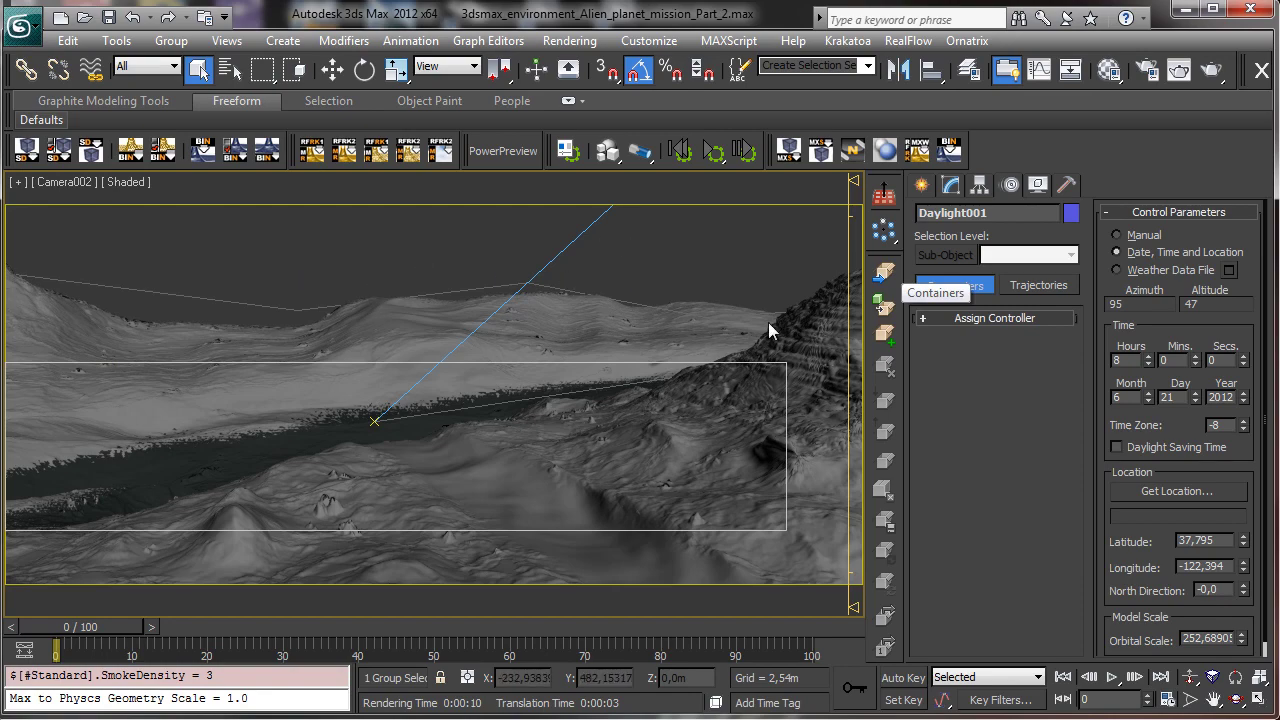
Step: Draw a plane beside the terrain in the Top view, about 1265 m long and 1319 m wide
click(1260, 700)
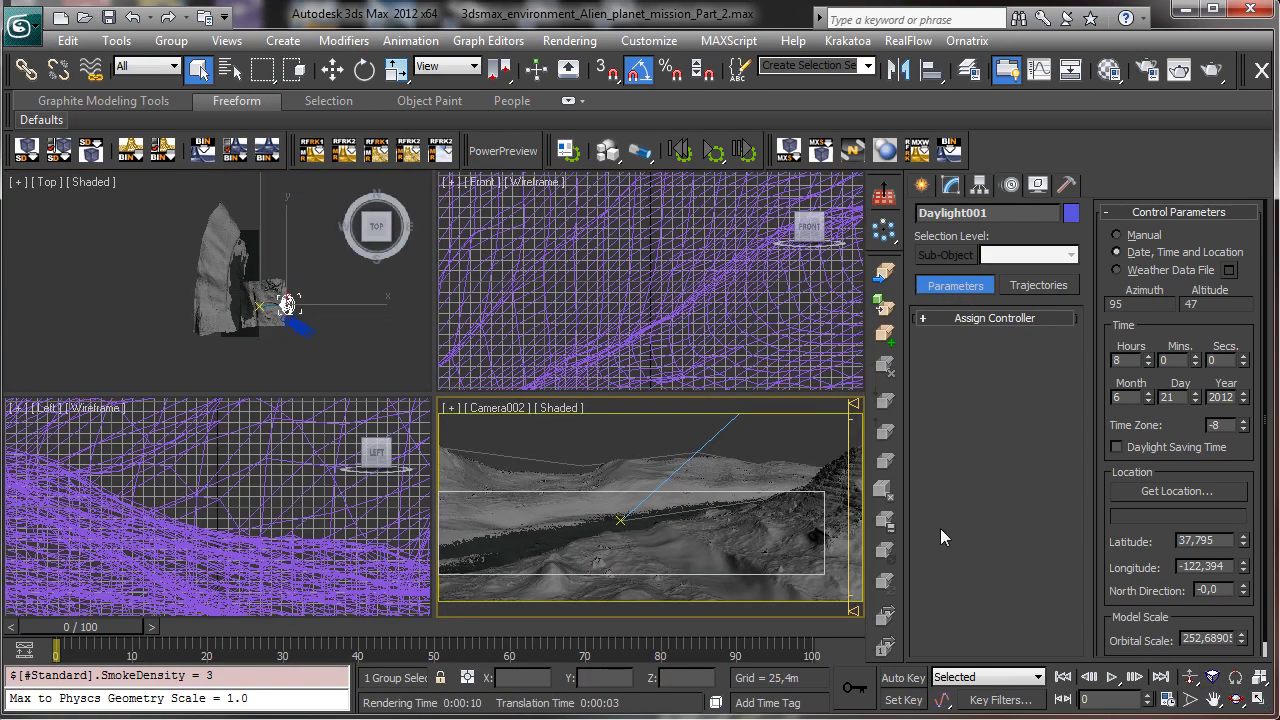
click(923, 186)
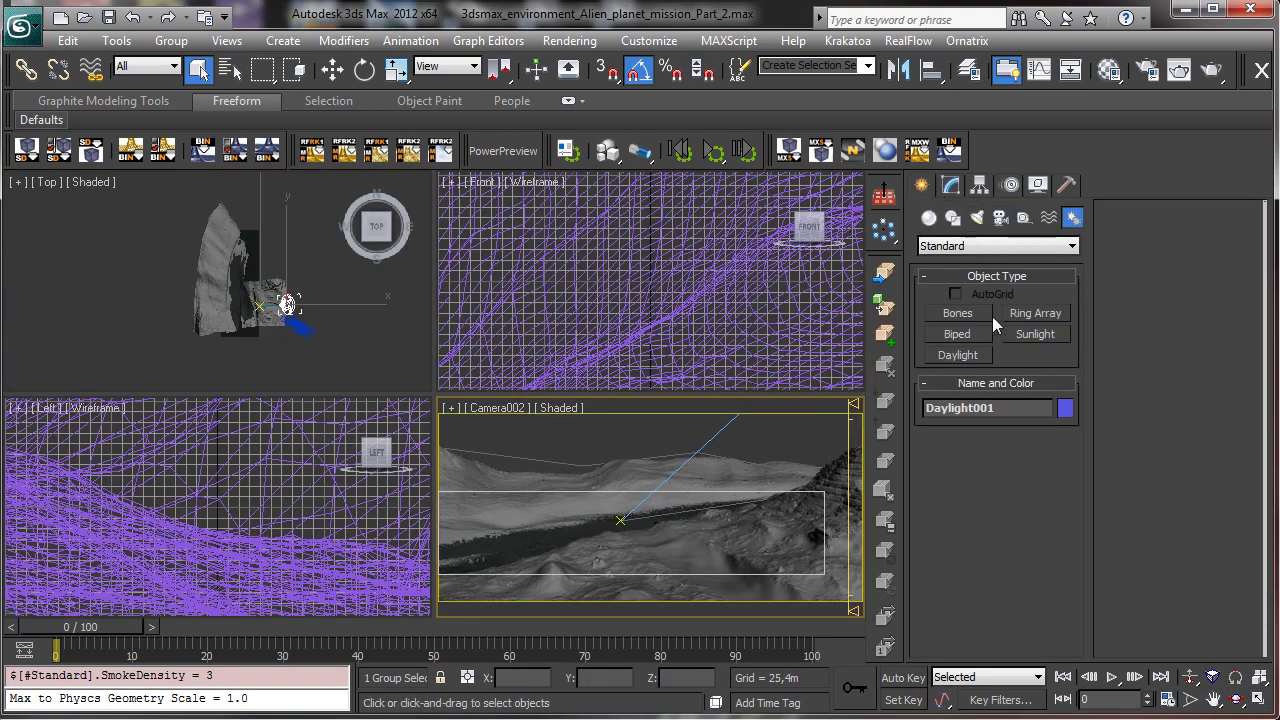
click(928, 216)
click(963, 418)
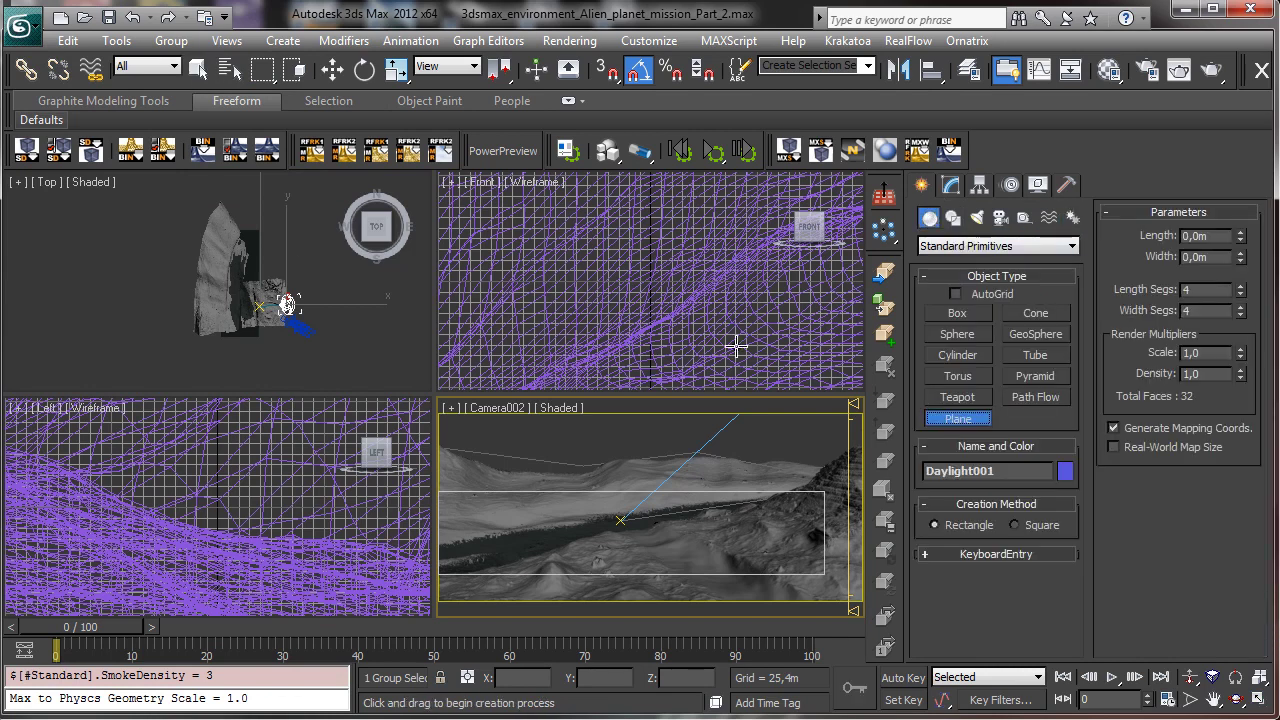
drag(30, 202, 204, 368)
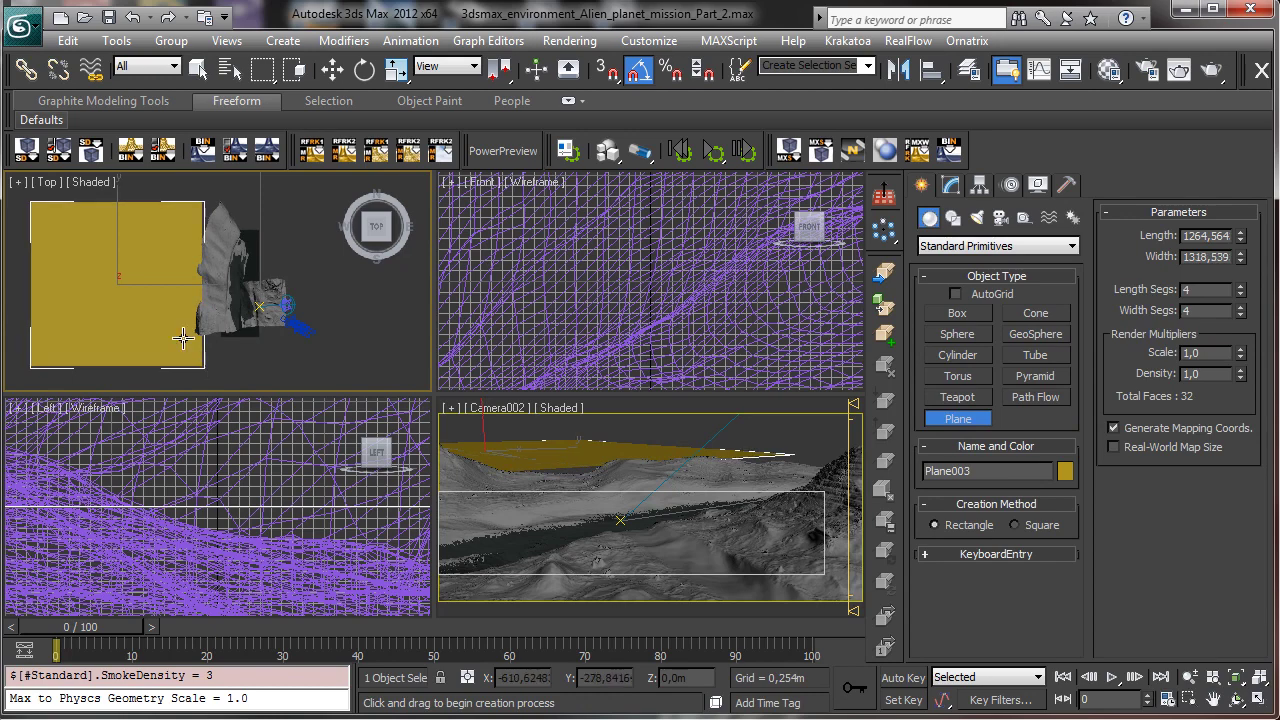
Step: Move the new plane away behind the mountains to about X -2047 m, Y 1318 m in the Top view
click(333, 68)
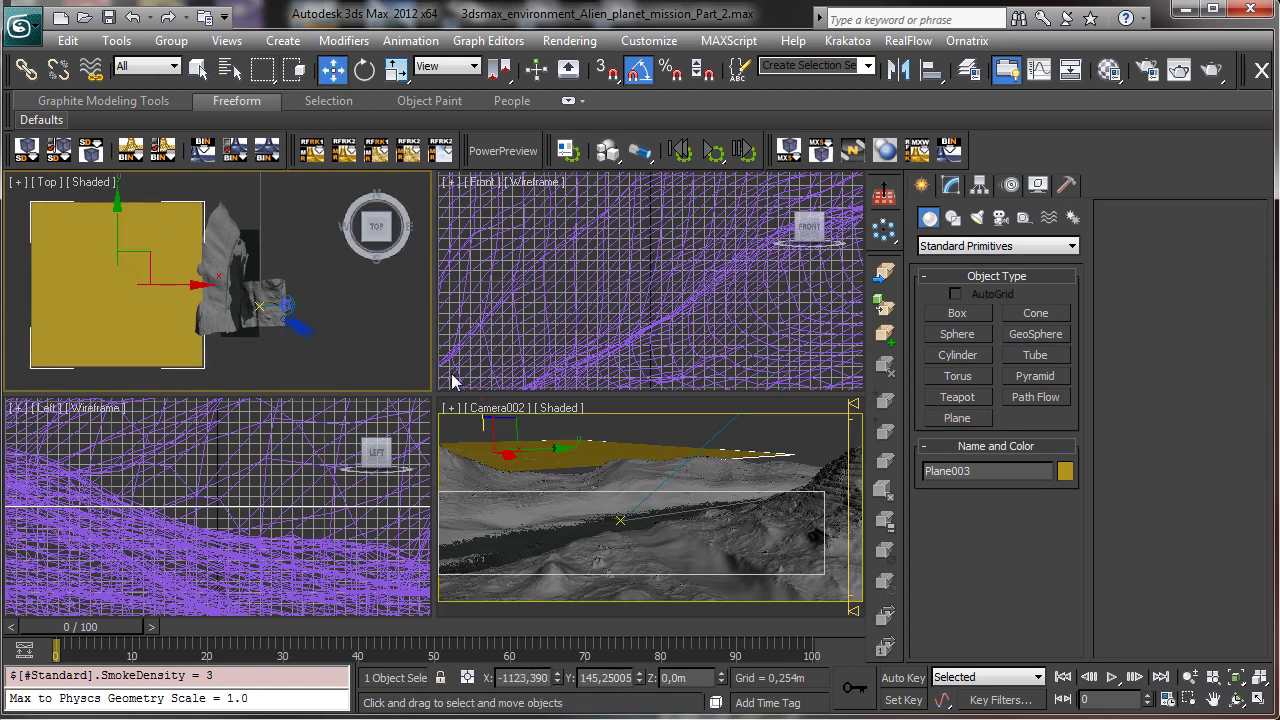
right_click(212, 278)
click(235, 286)
drag(148, 253, 30, 104)
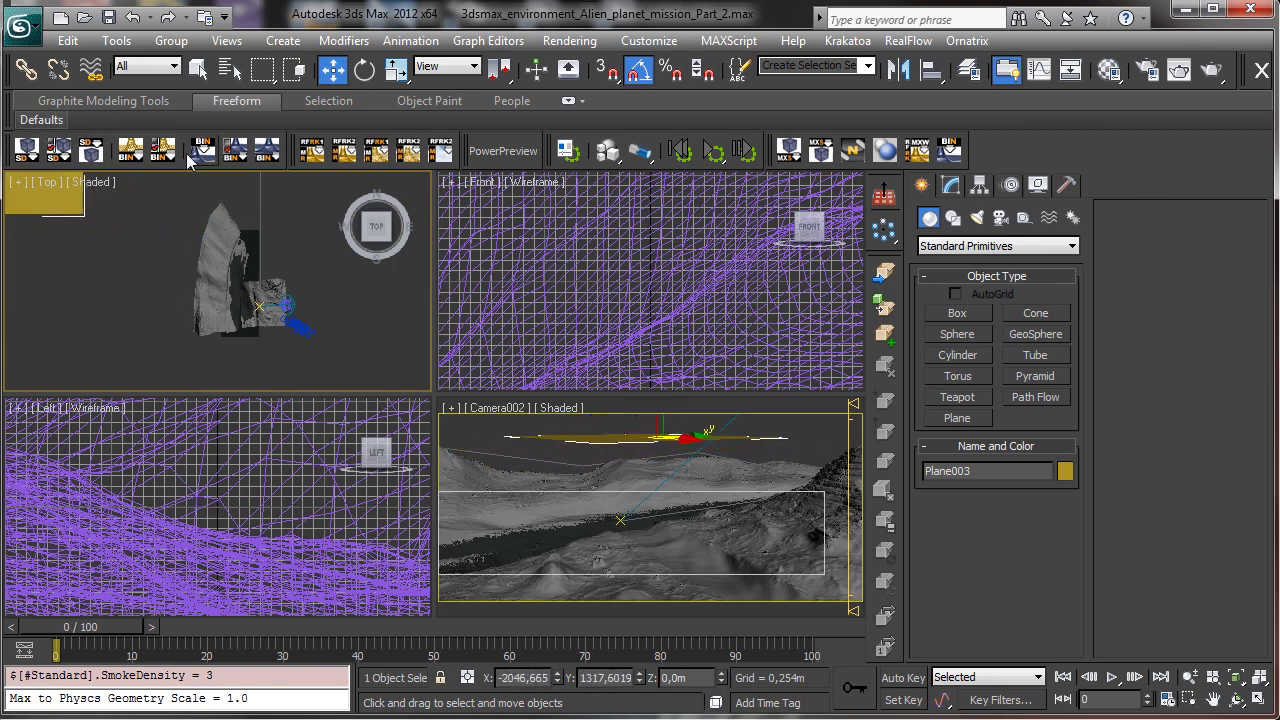
Step: Enlarge the background plane to about 2681 m long and 3336 m wide
click(950, 185)
drag(1056, 431, 1014, 286)
scroll(1060, 440, down, 1)
right_click(676, 525)
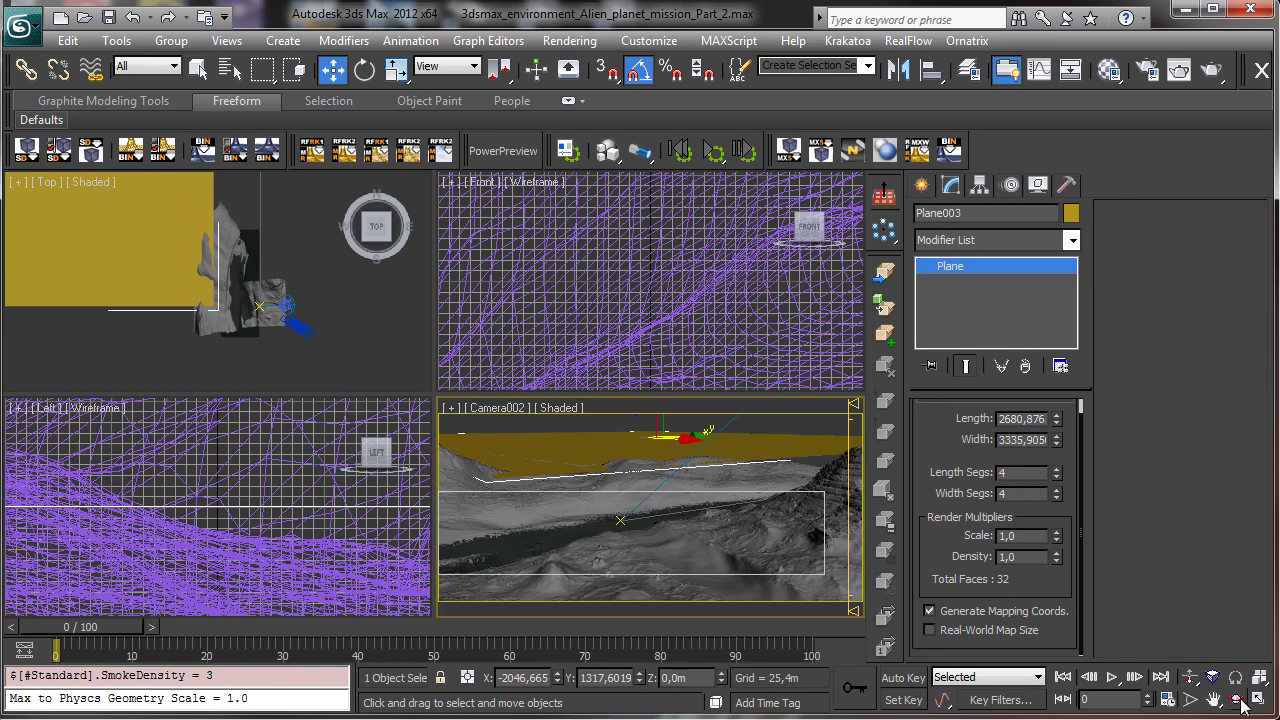
Step: Lower the background plane to about Z -92.3 m while checking it in the Camera002 view
click(1252, 700)
right_click(336, 78)
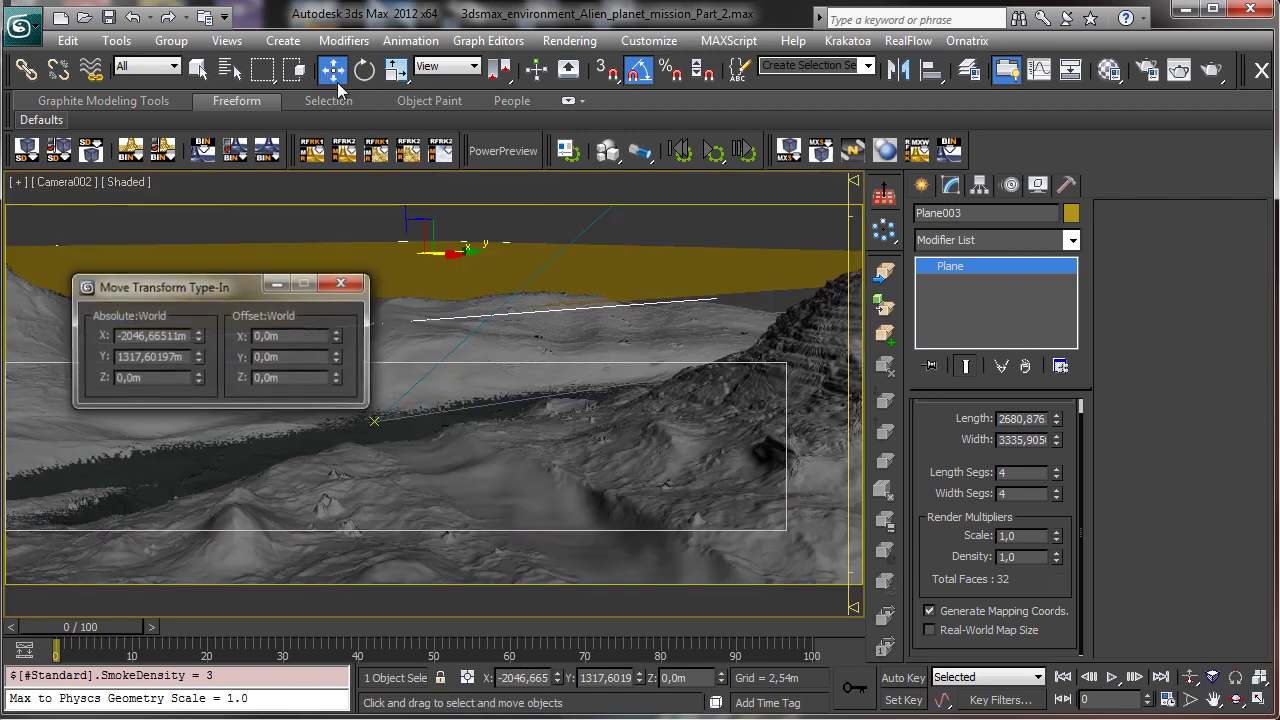
drag(196, 382, 206, 402)
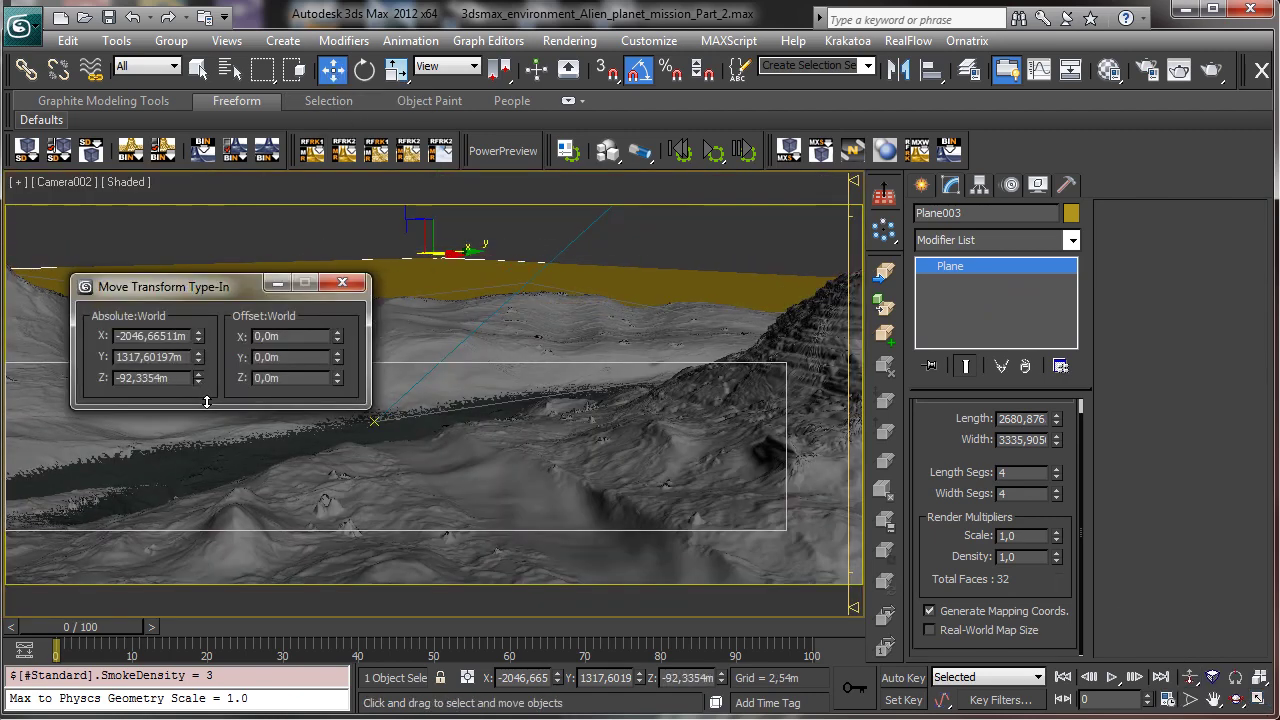
click(342, 283)
Step: Extend the background plane to about 10899 m long and 6572 m wide, and rotate it -30 degrees about Z
drag(1058, 421, 1012, 282)
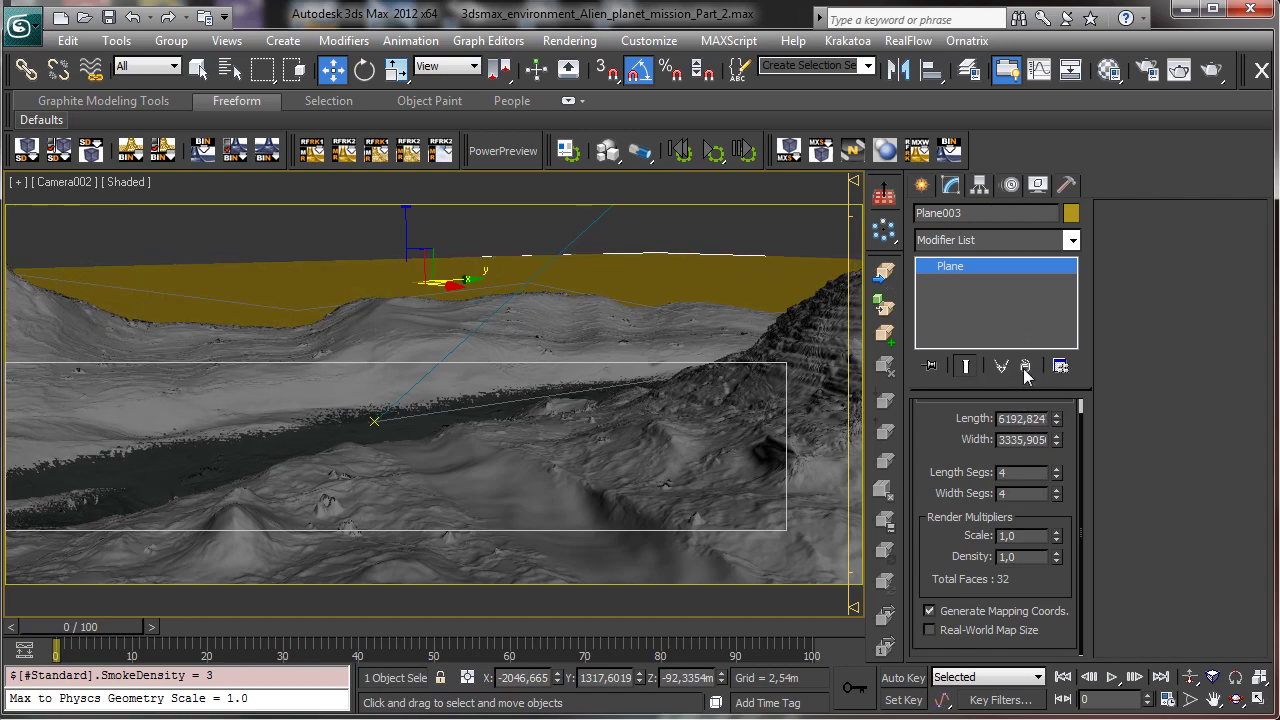
drag(1057, 442, 1011, 340)
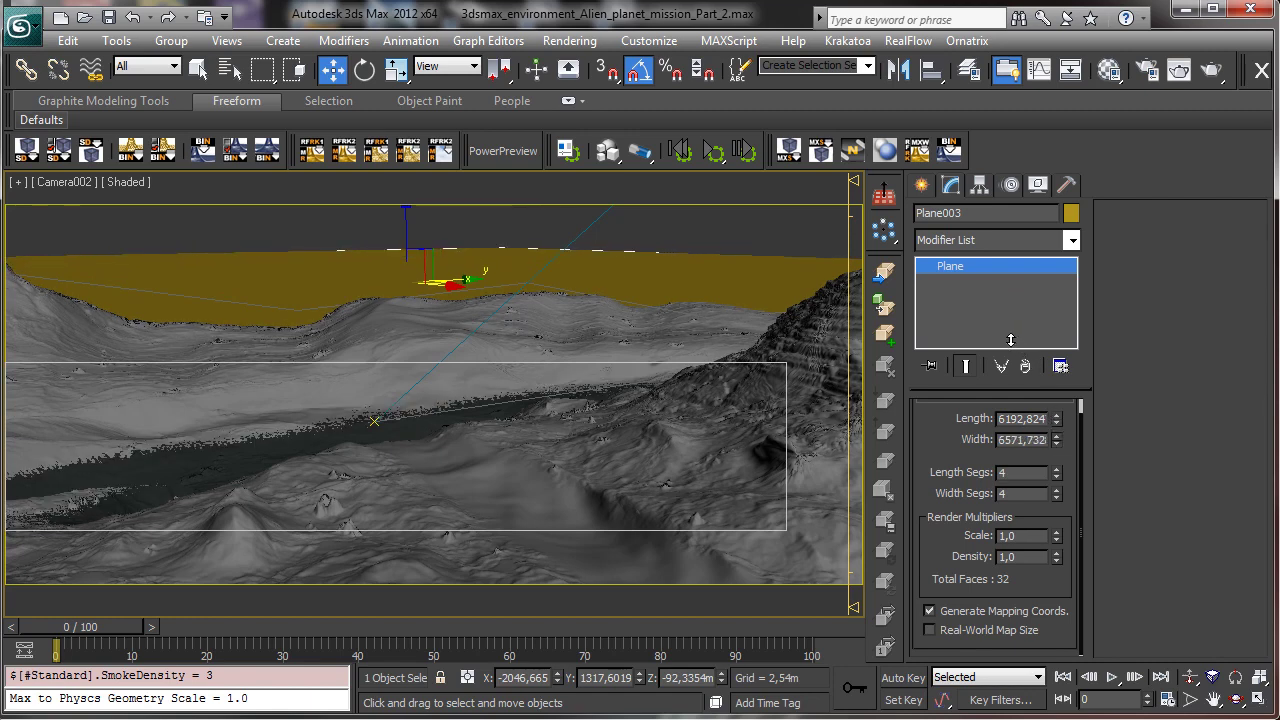
click(365, 68)
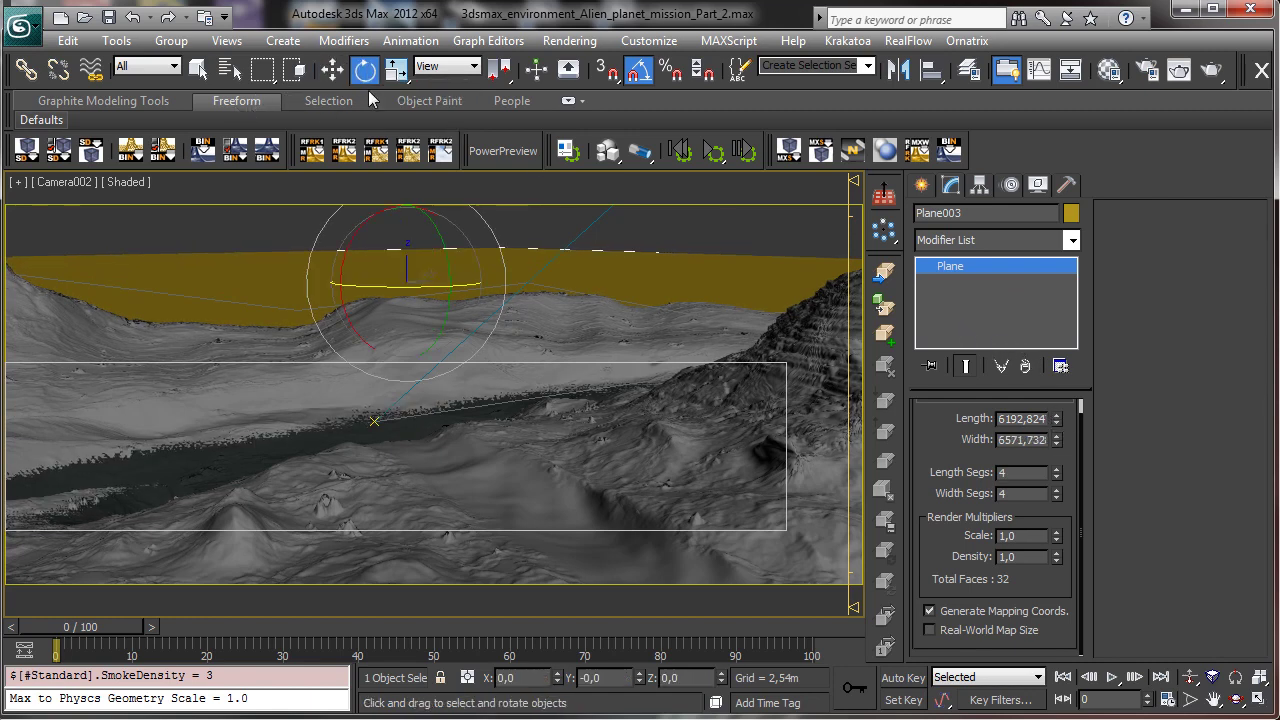
drag(417, 286, 384, 288)
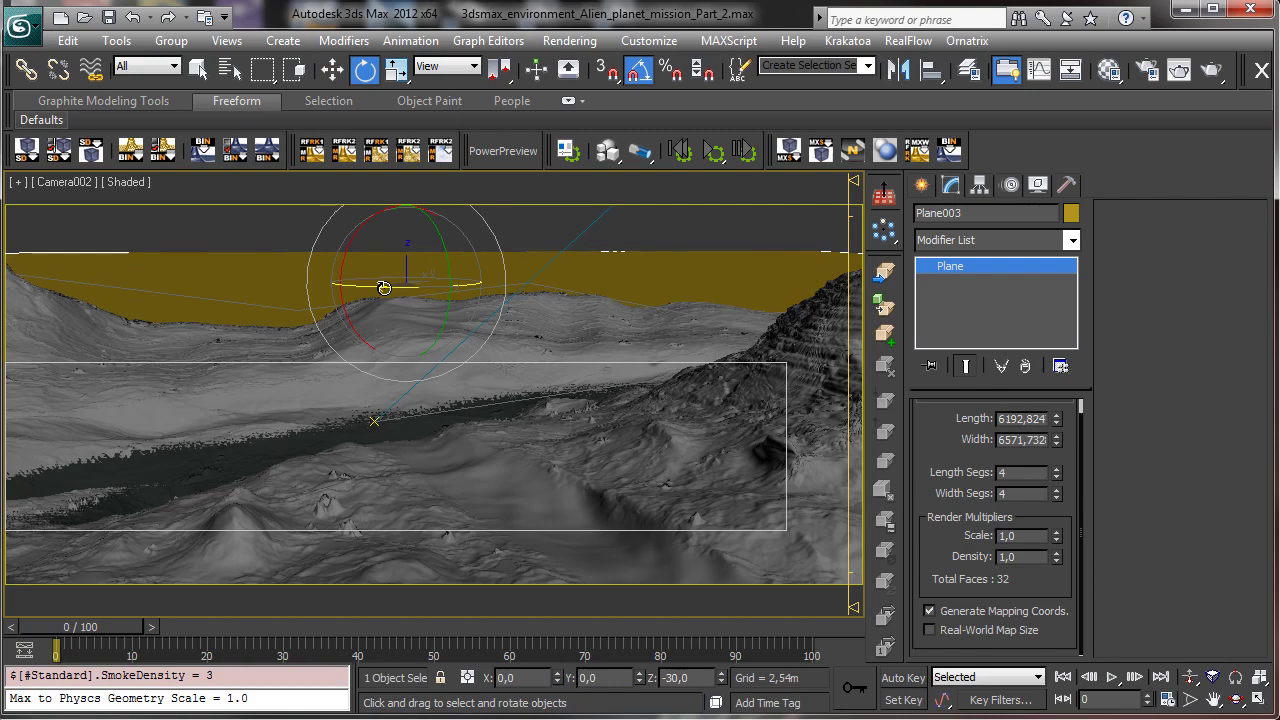
drag(1057, 419, 1027, 350)
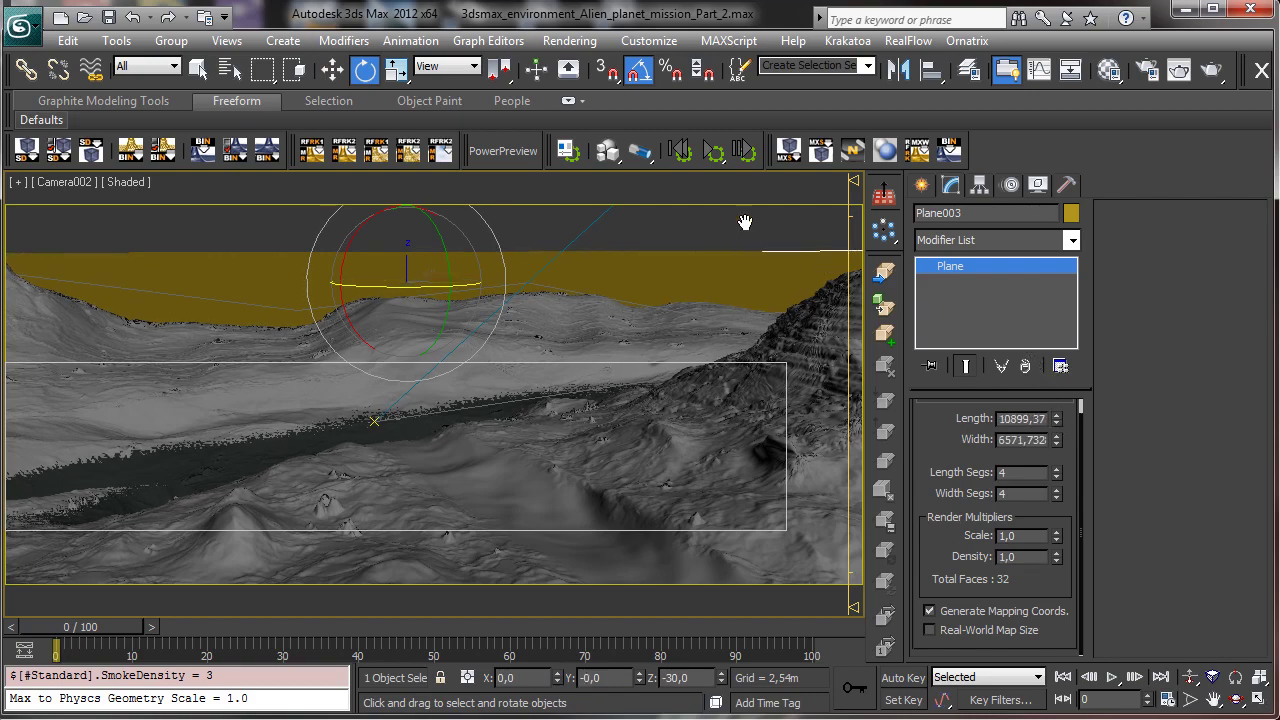
Step: Assign the Terrain material to the background plane and close the material window
click(1108, 69)
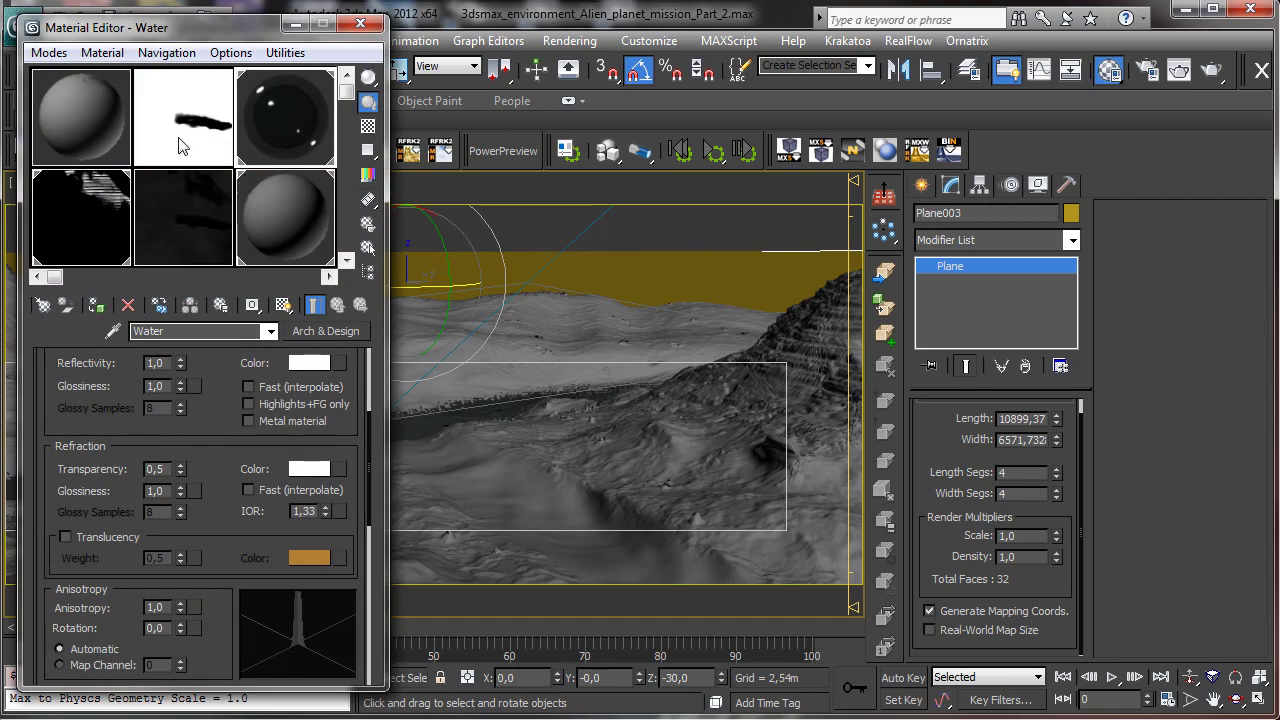
click(170, 217)
click(275, 207)
click(97, 306)
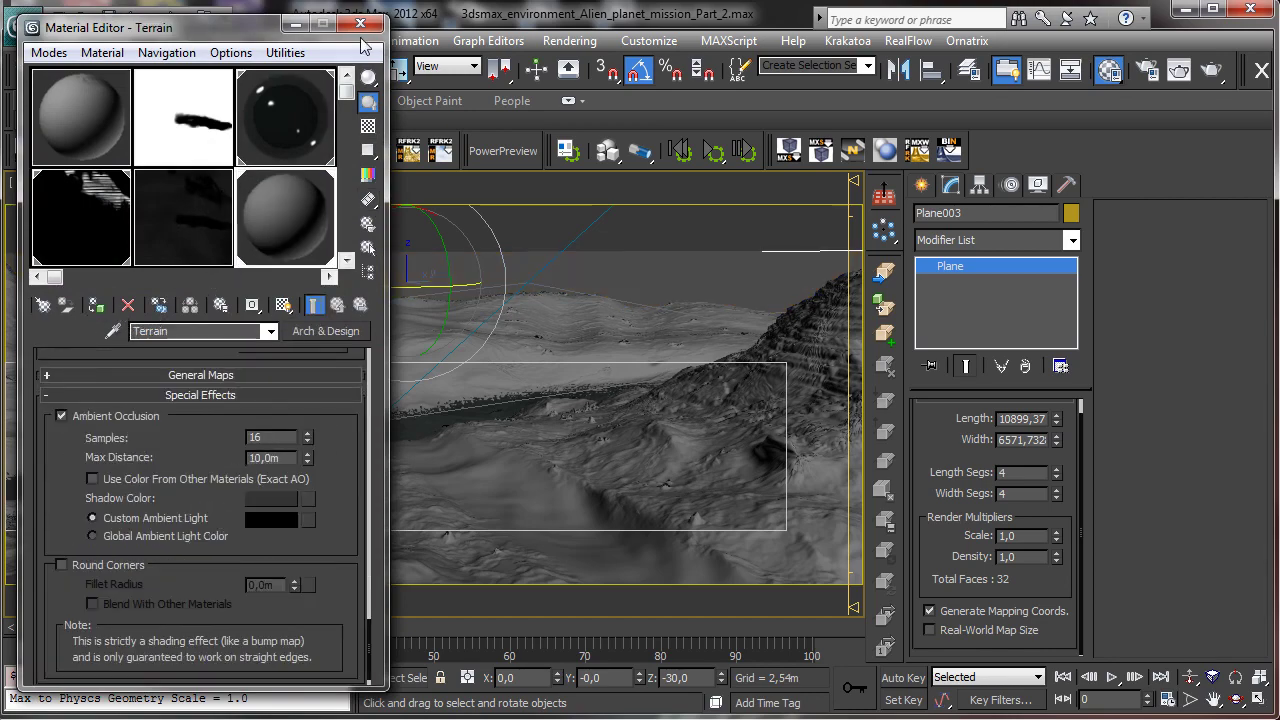
click(360, 23)
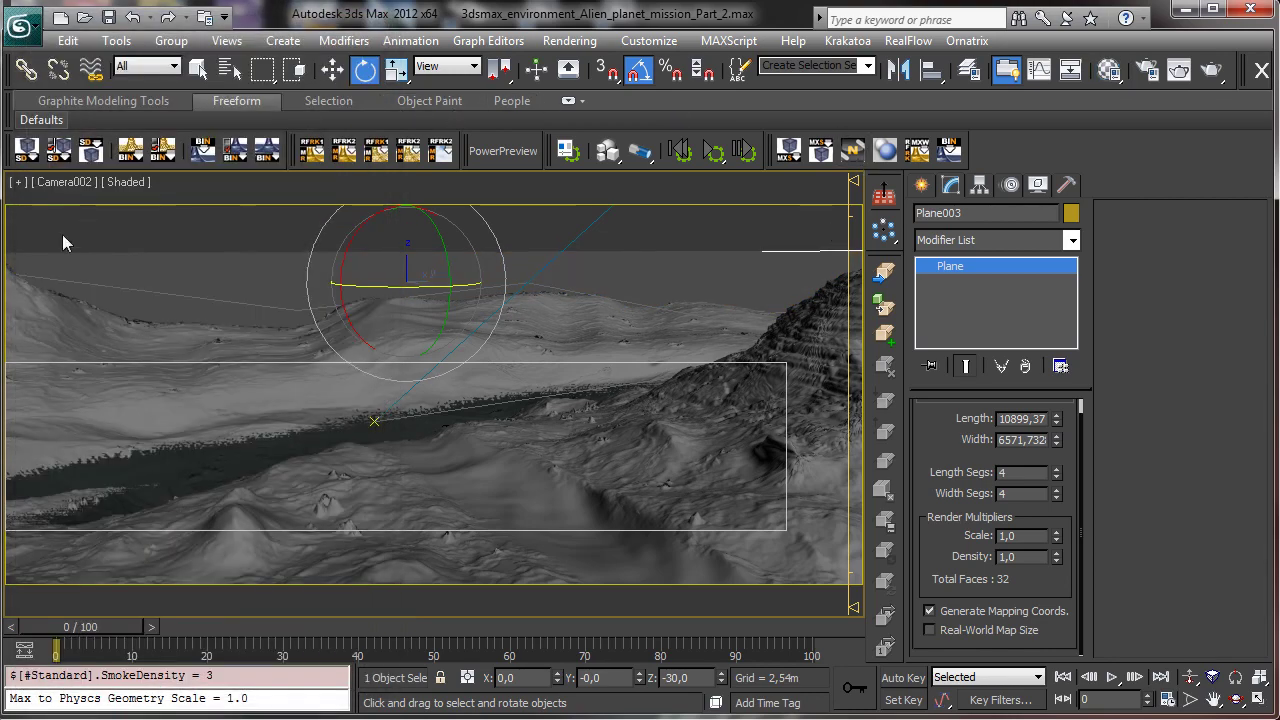
Step: Turn on Edged Faces in the Camera002 viewport to check the meshes, and switch back to plain shading
click(129, 183)
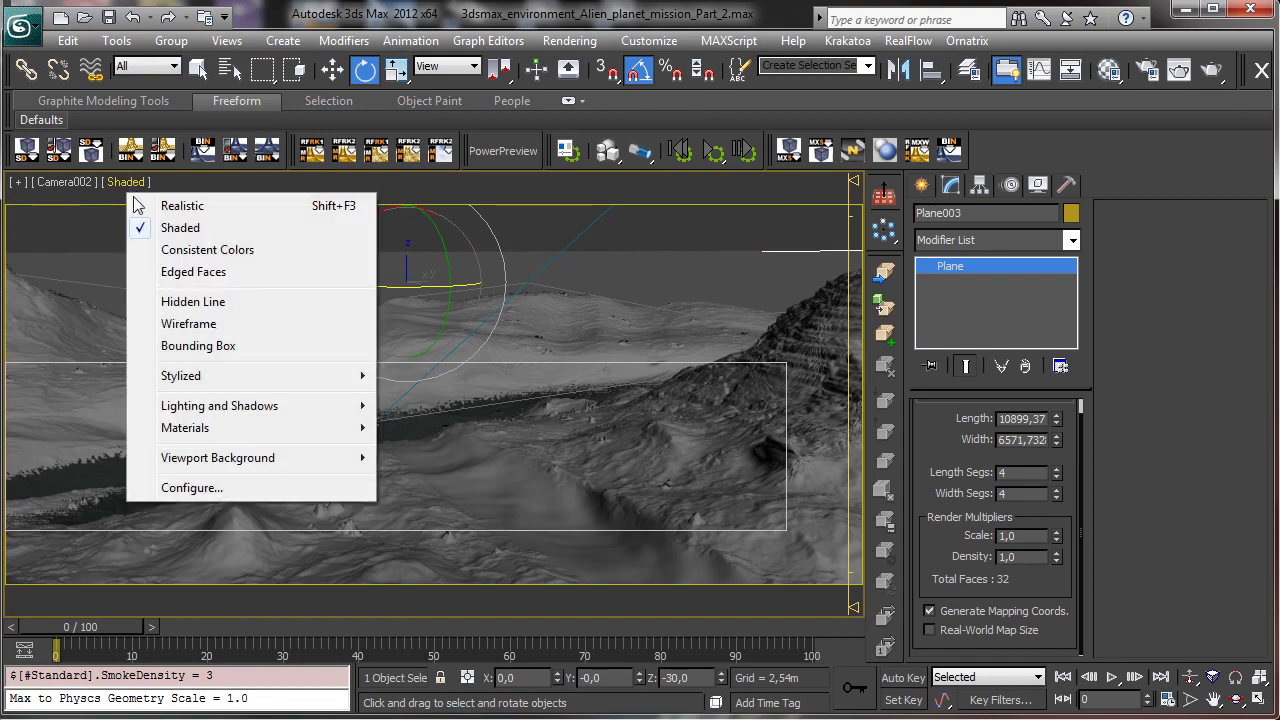
click(220, 282)
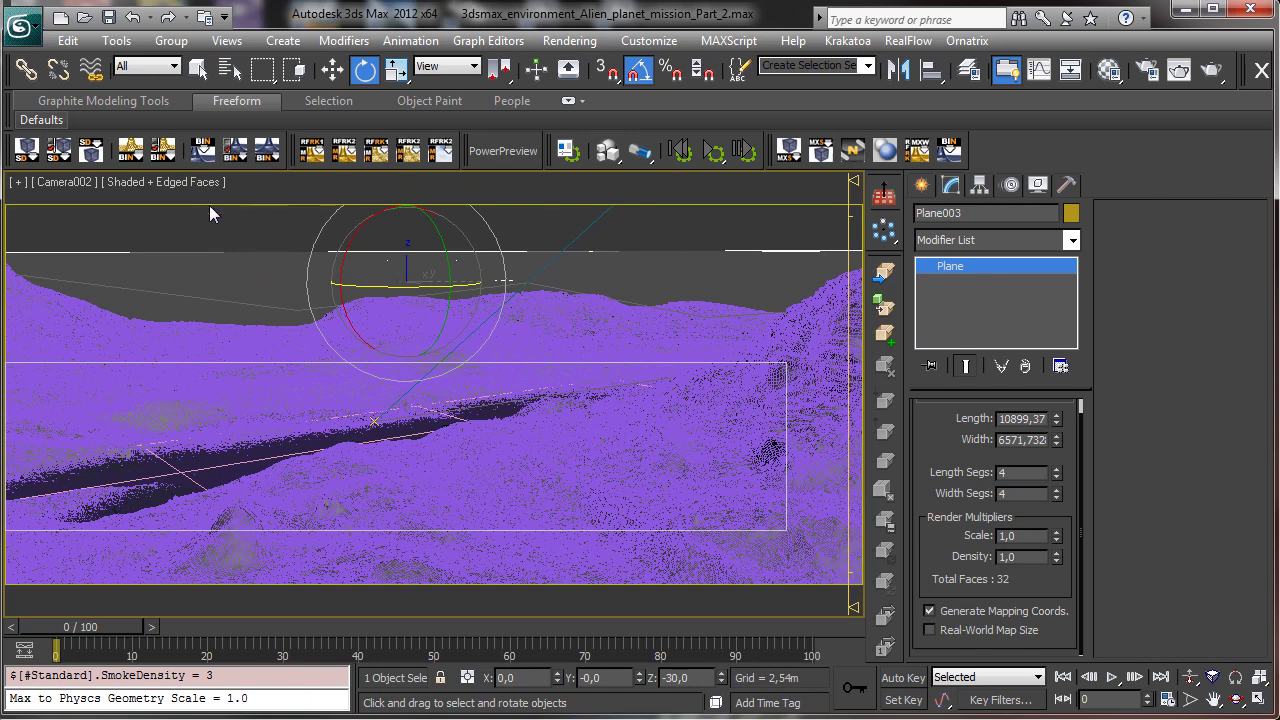
click(172, 182)
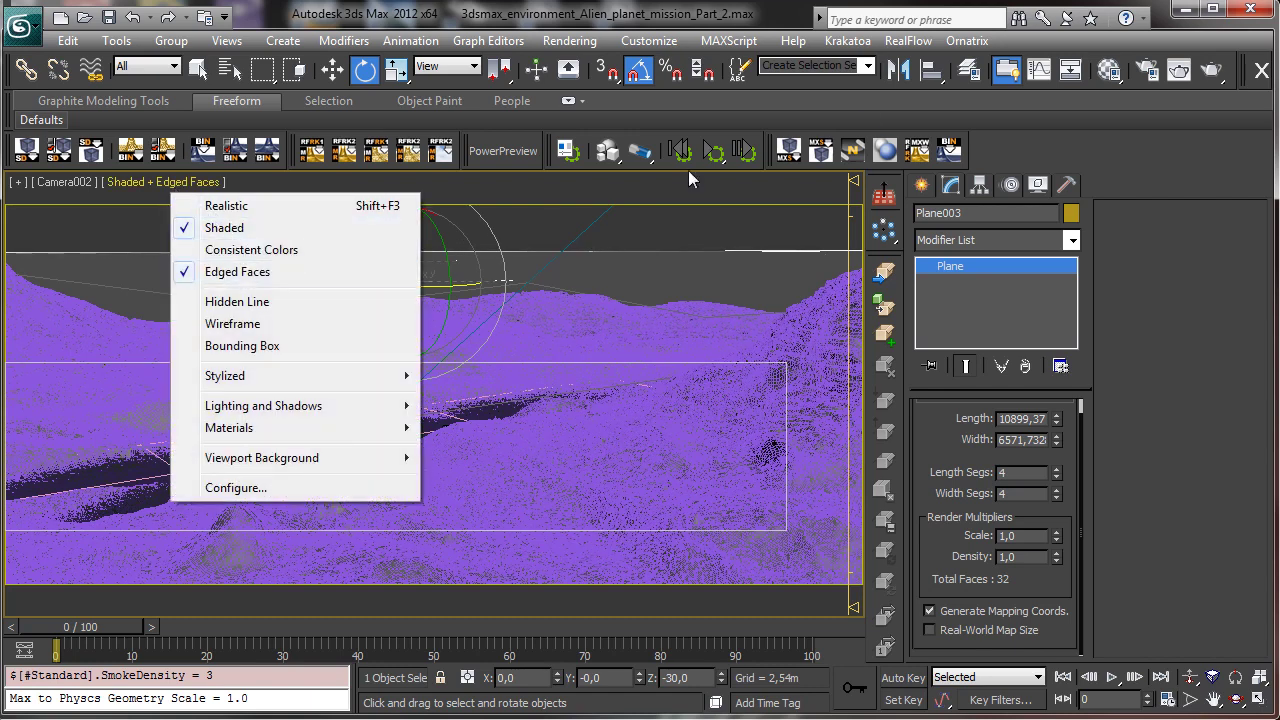
click(320, 272)
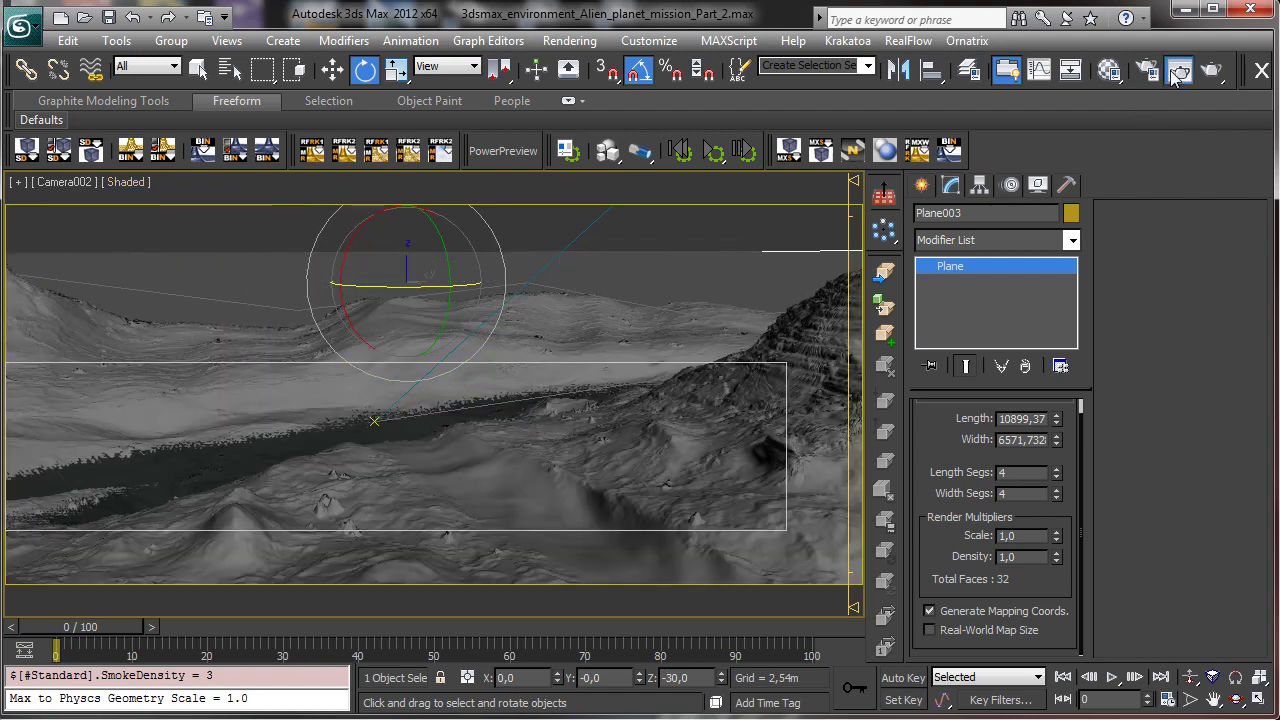
Step: Move the render region up over the distant hills and horizon in the Camera002 rendered frame, and close the render window
click(1147, 69)
click(455, 101)
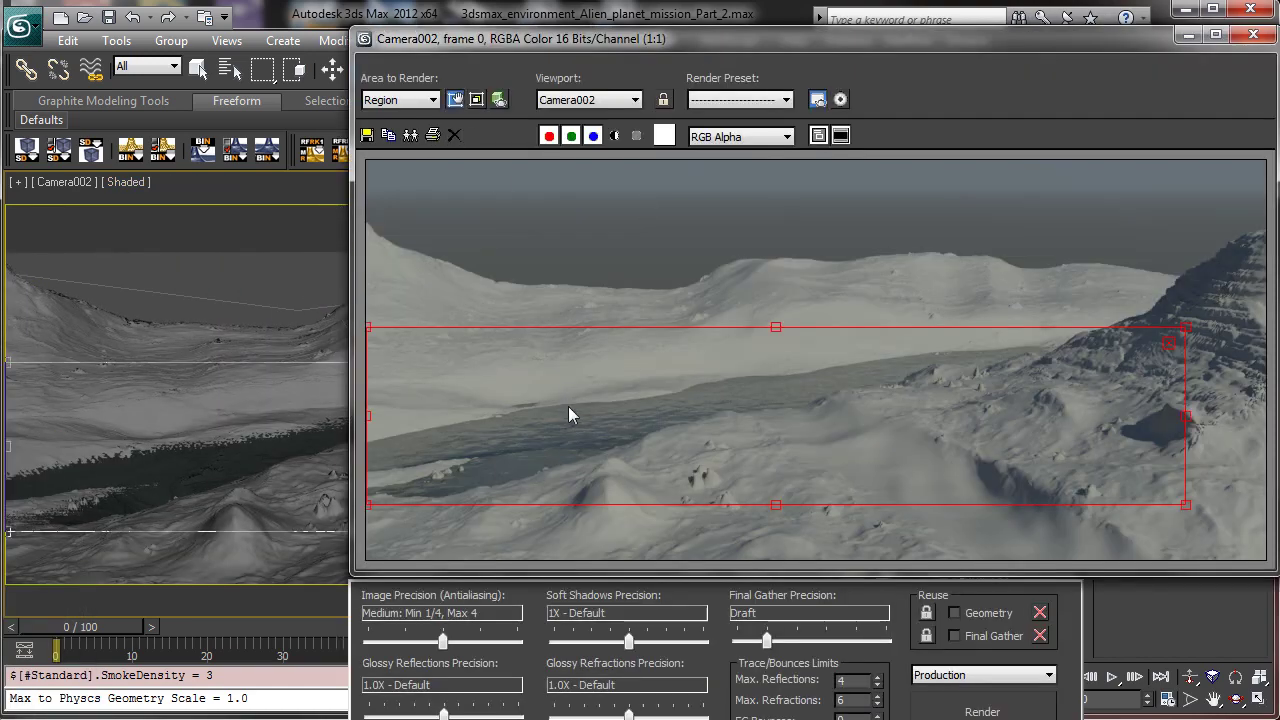
drag(568, 406, 486, 249)
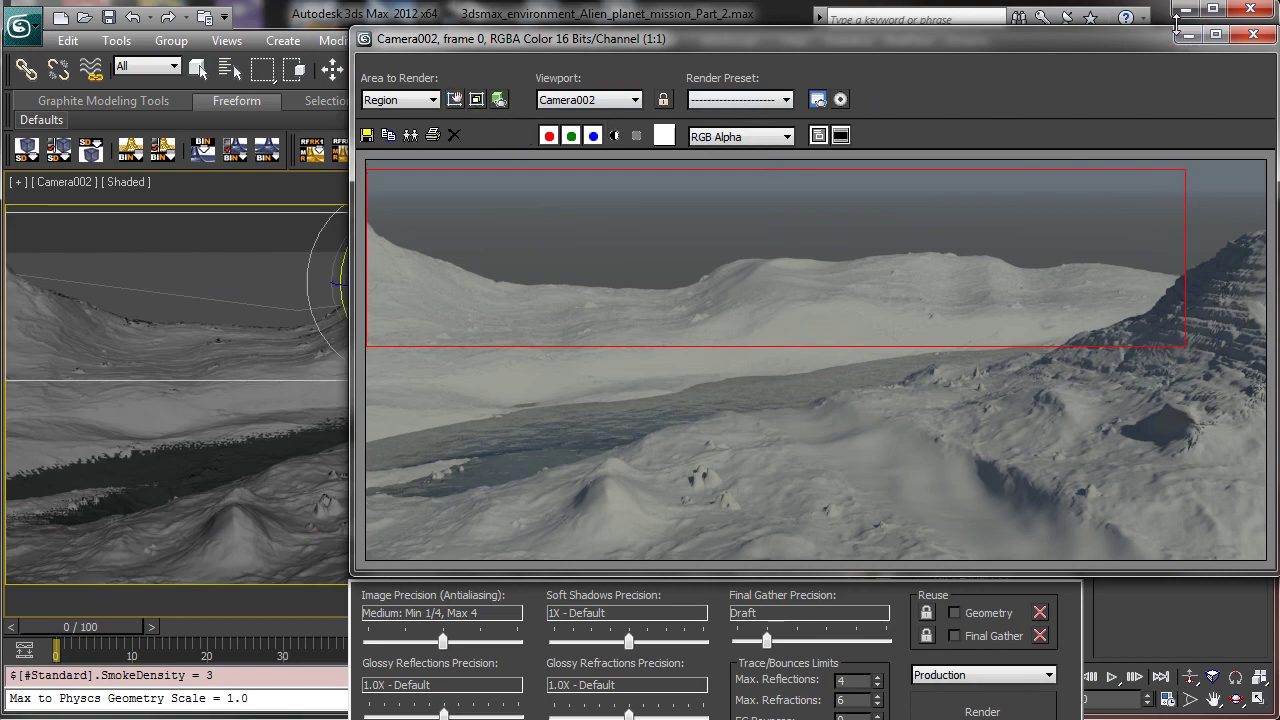
click(1253, 34)
Step: Show Edged Faces in the Camera002 viewport and set the background plane's length and width segments to 100
double_click(1027, 474)
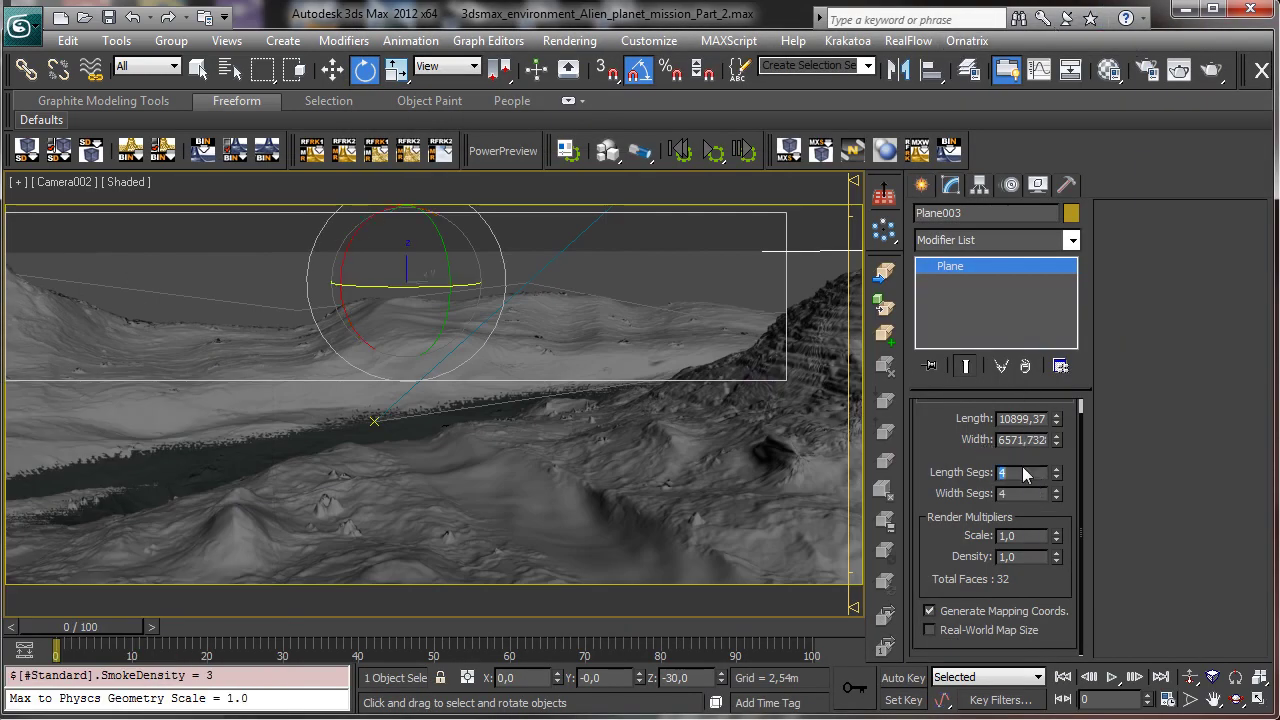
click(133, 185)
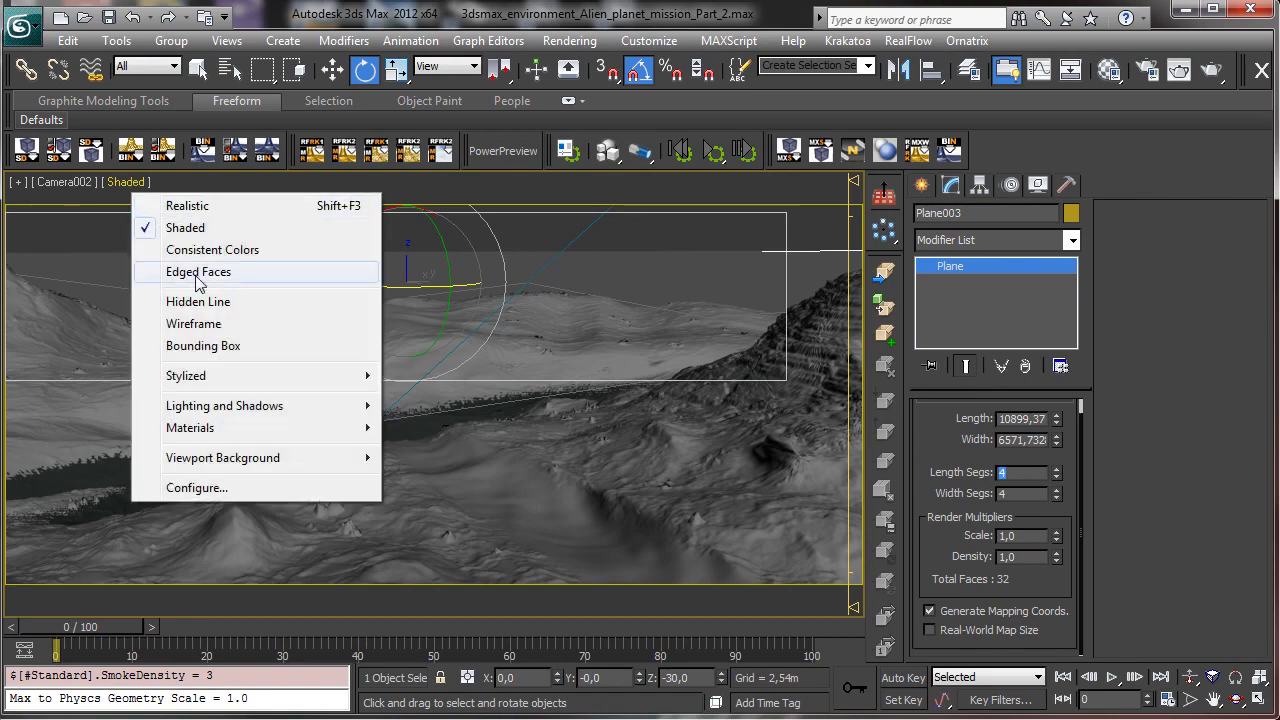
click(240, 268)
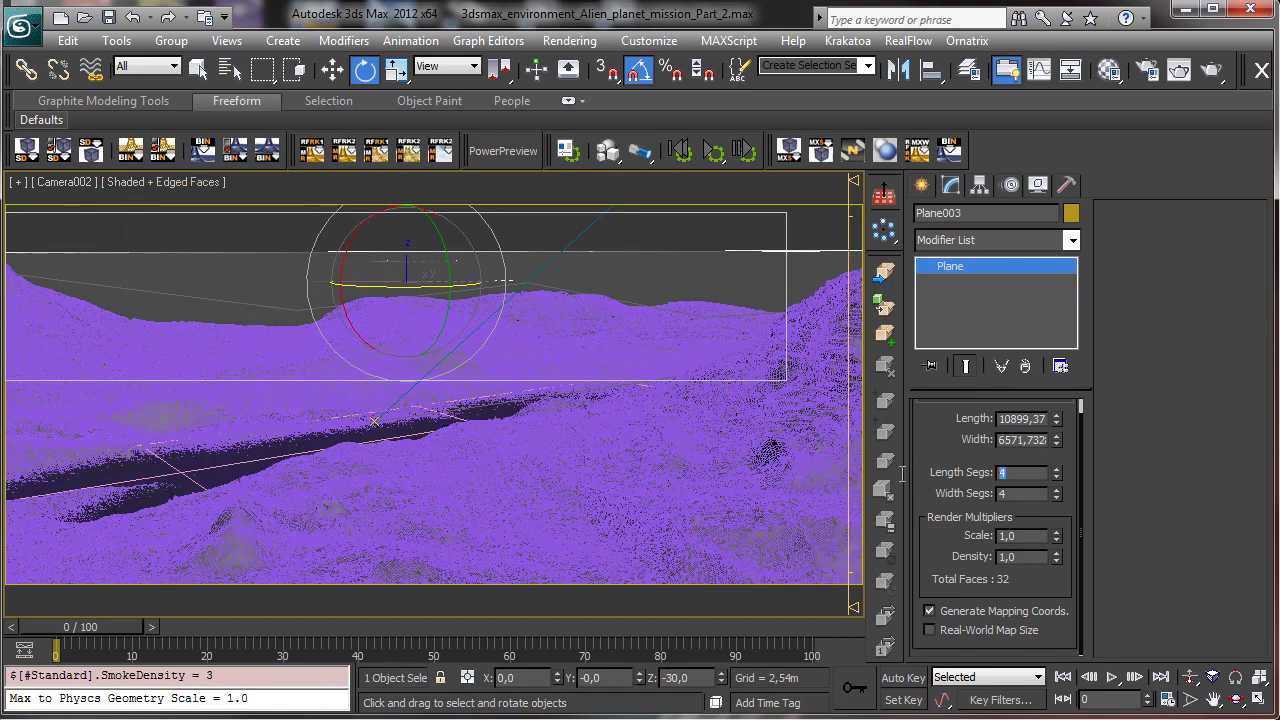
text(100)
key(Tab)
text(1)
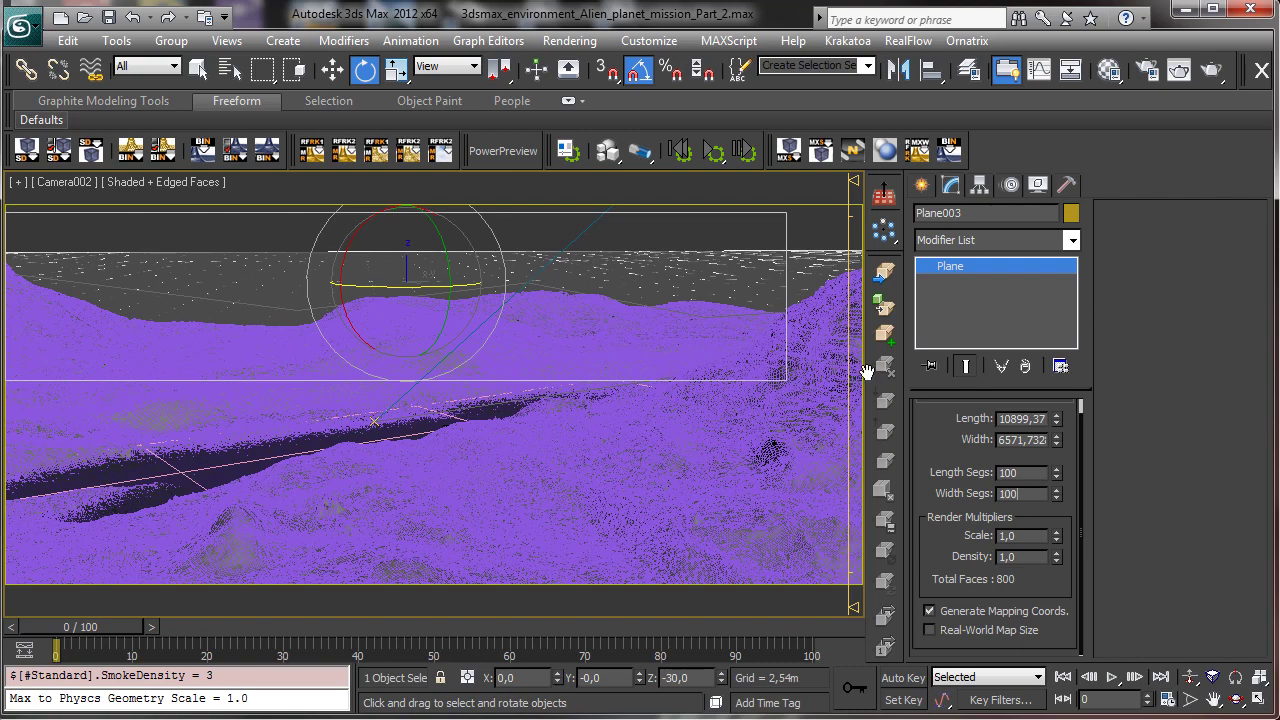
key(Return)
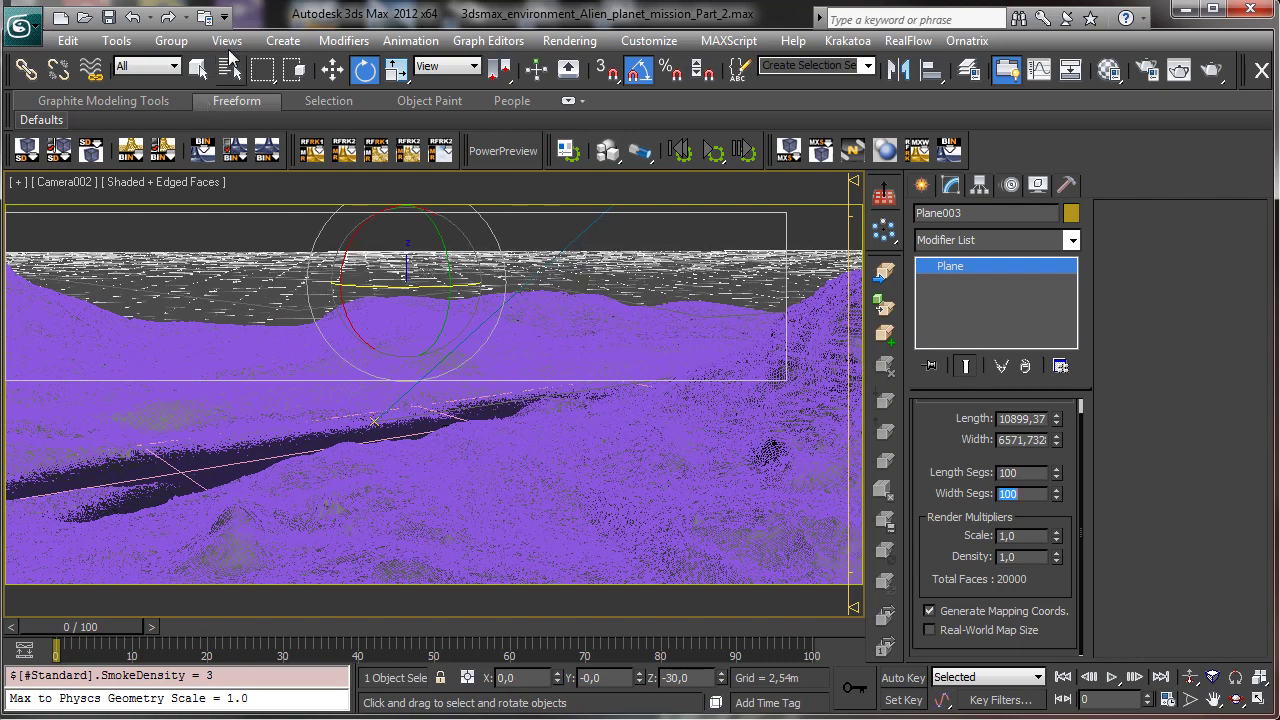
click(199, 68)
click(1071, 241)
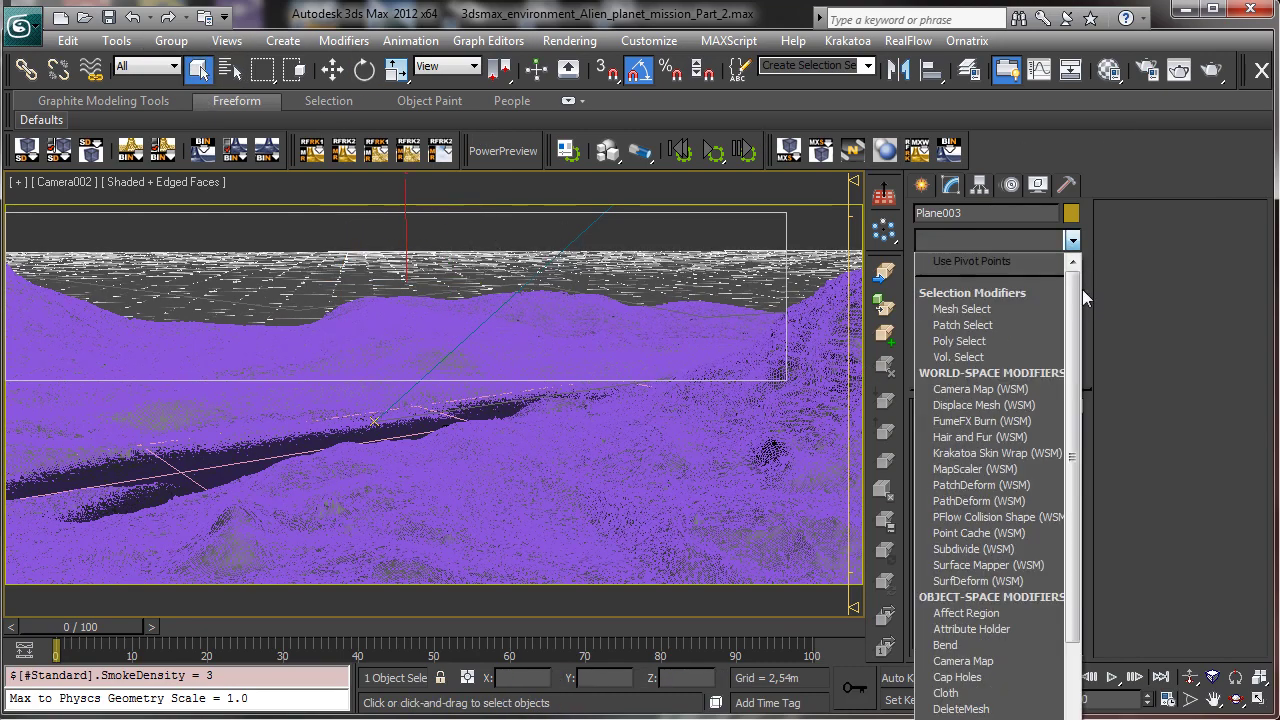
drag(1075, 309, 1070, 563)
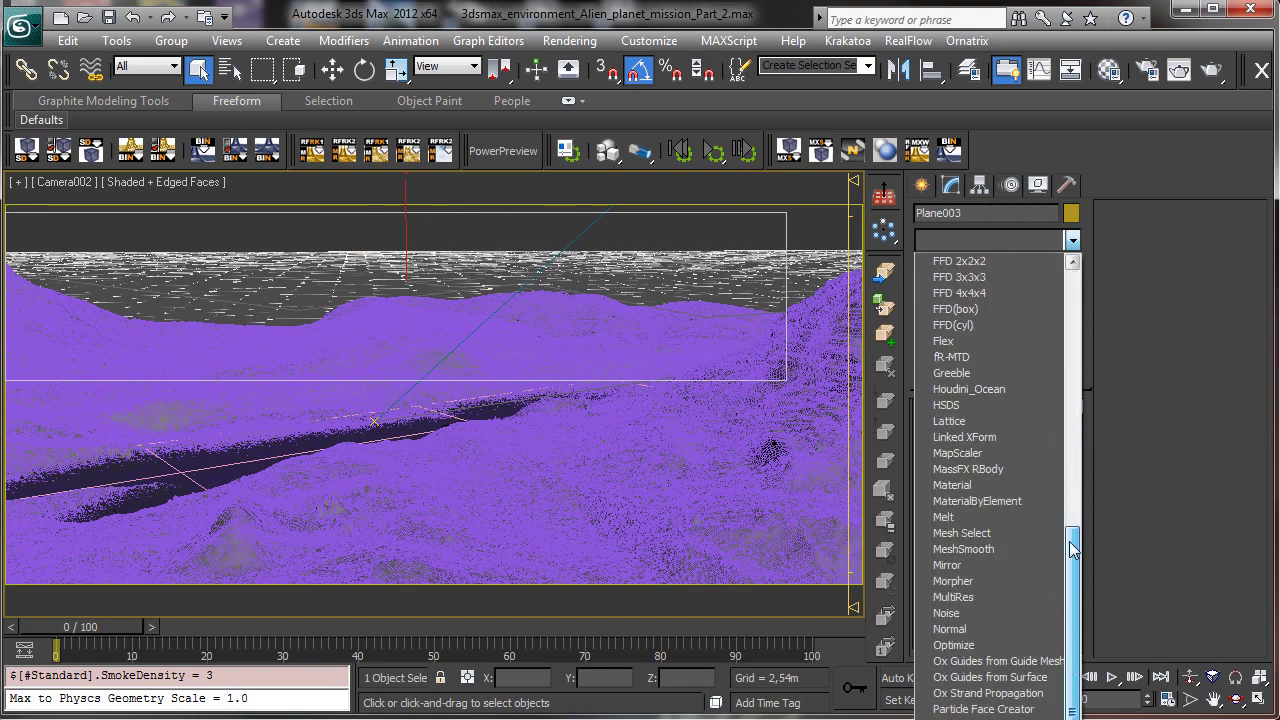
key(Escape)
Step: Set the background plane's length and width segments to 200
click(1027, 472)
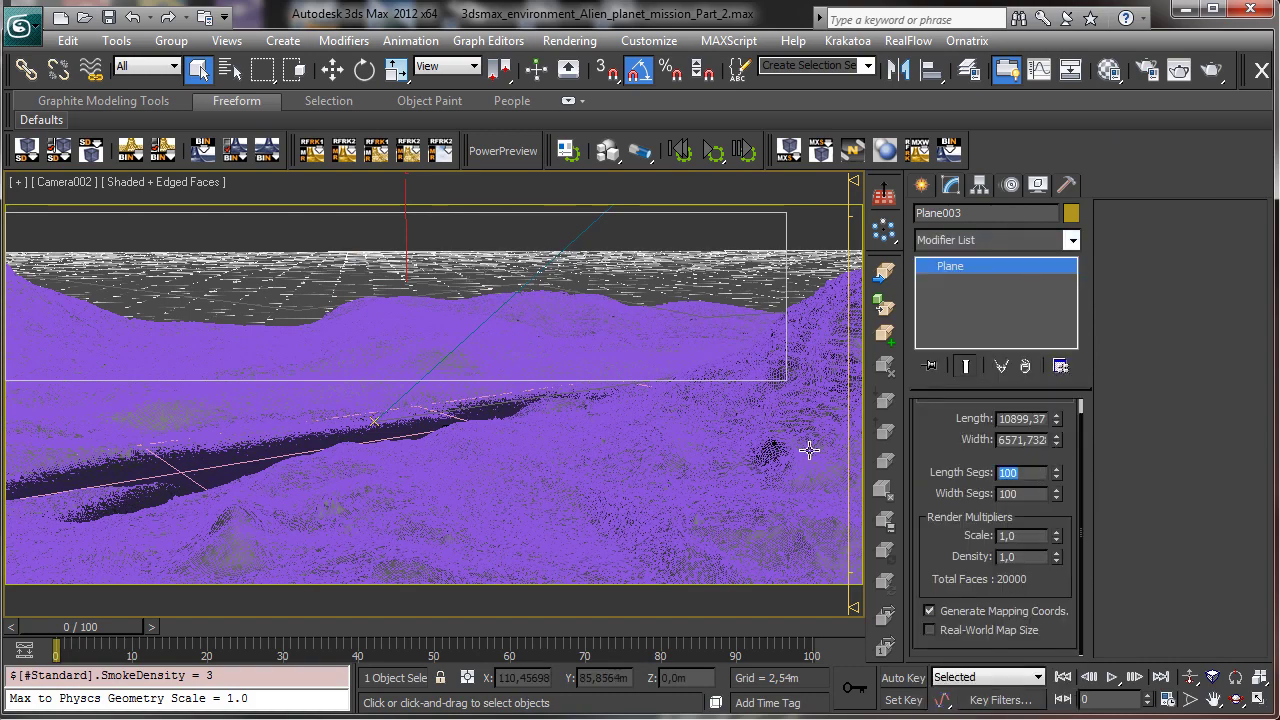
text(200)
key(Return)
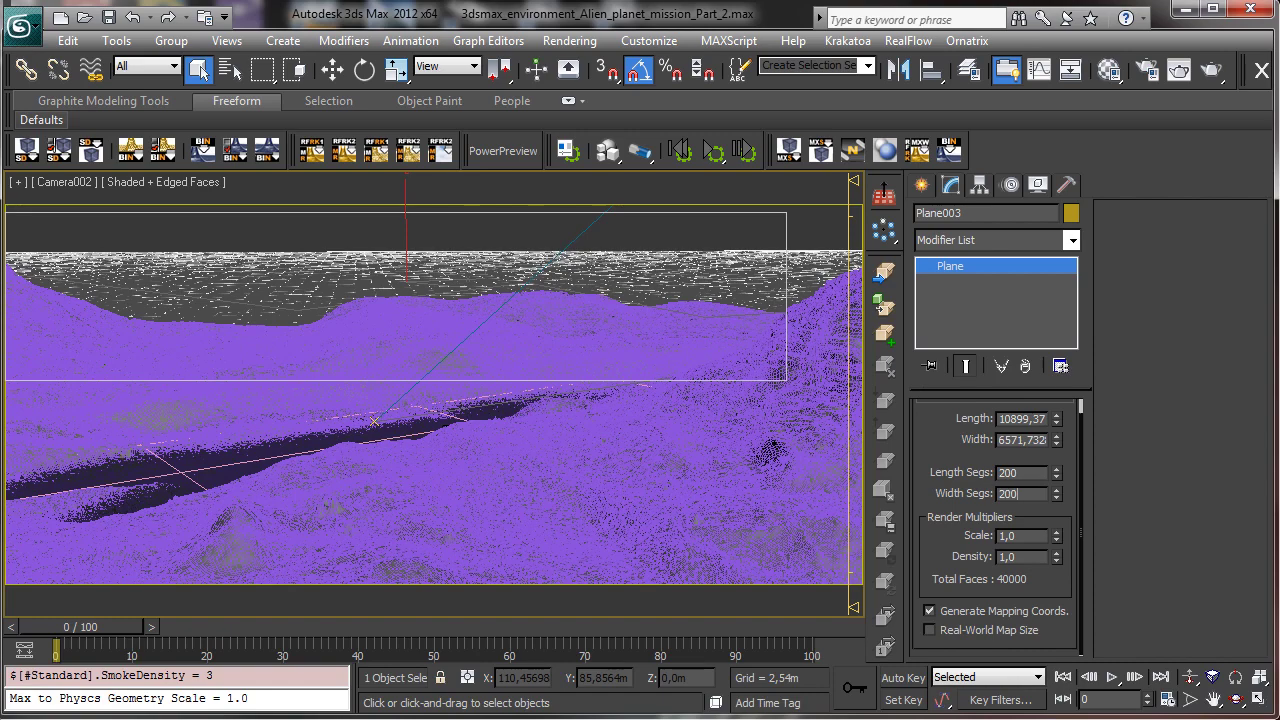
Step: Add a Noise modifier to the background plane and enable its Fractal option
click(1072, 240)
scroll(1056, 469, down, 8)
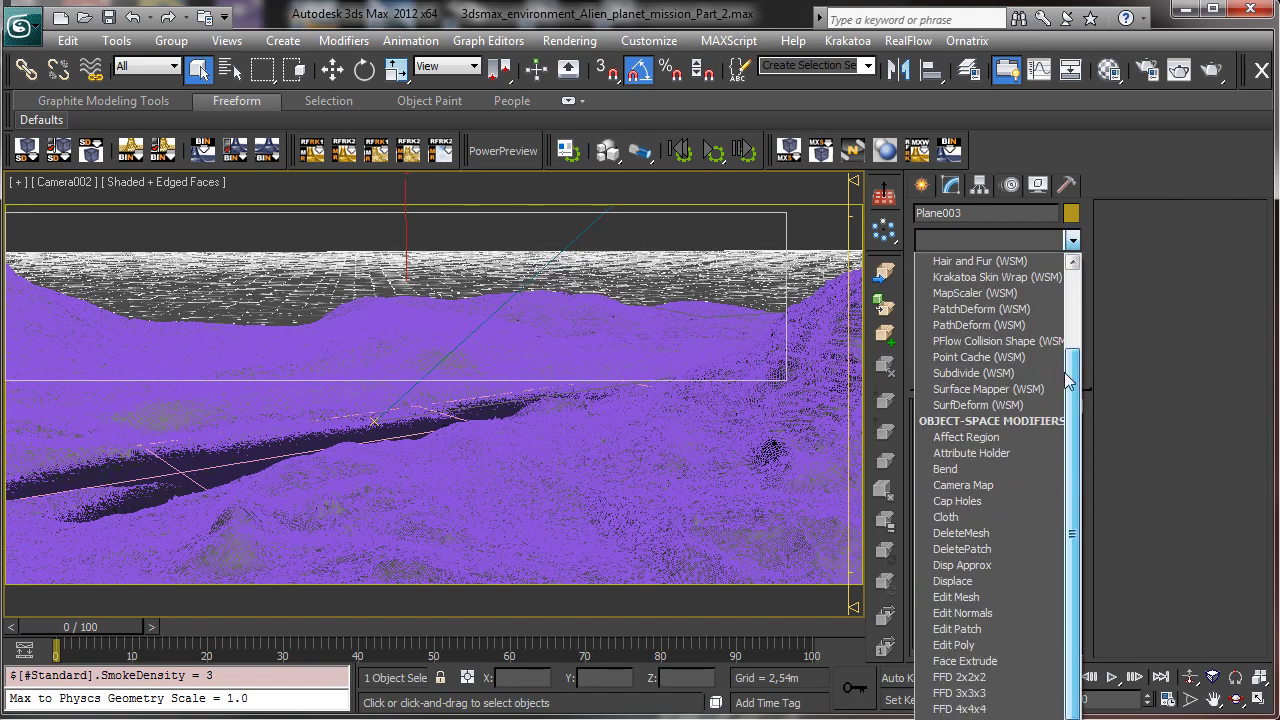
scroll(1054, 490, down, 3)
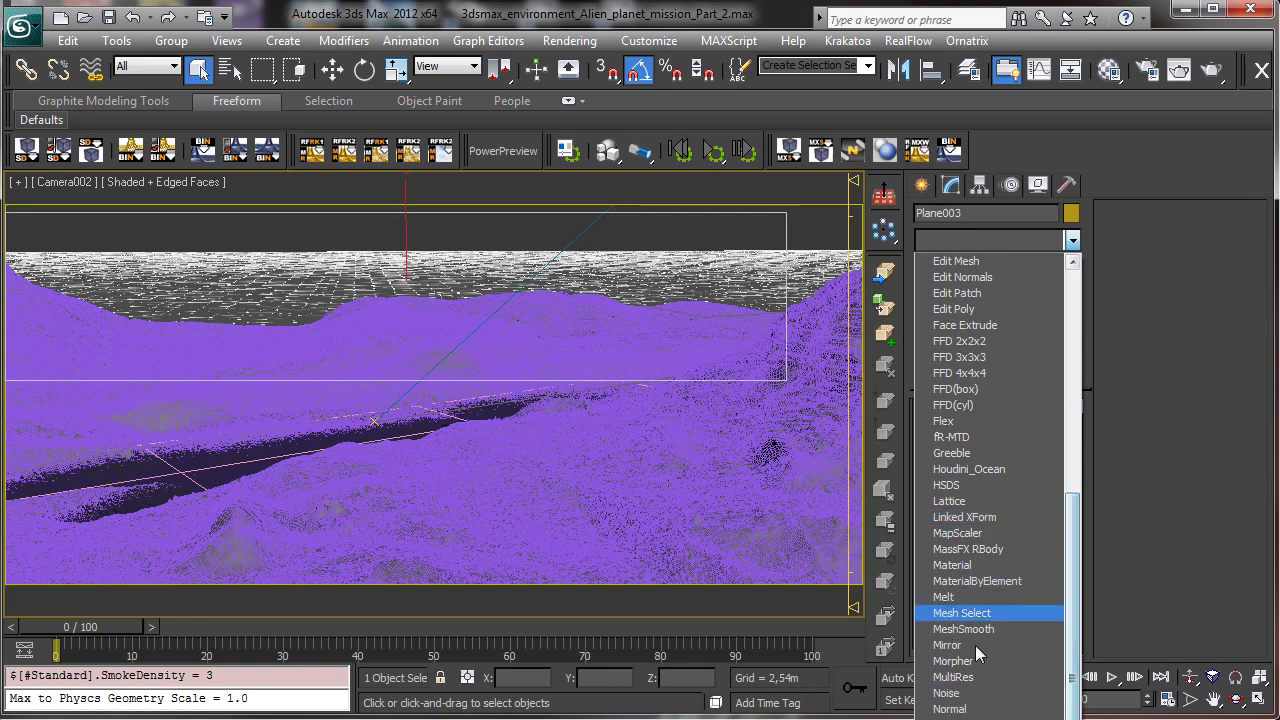
click(955, 693)
click(997, 496)
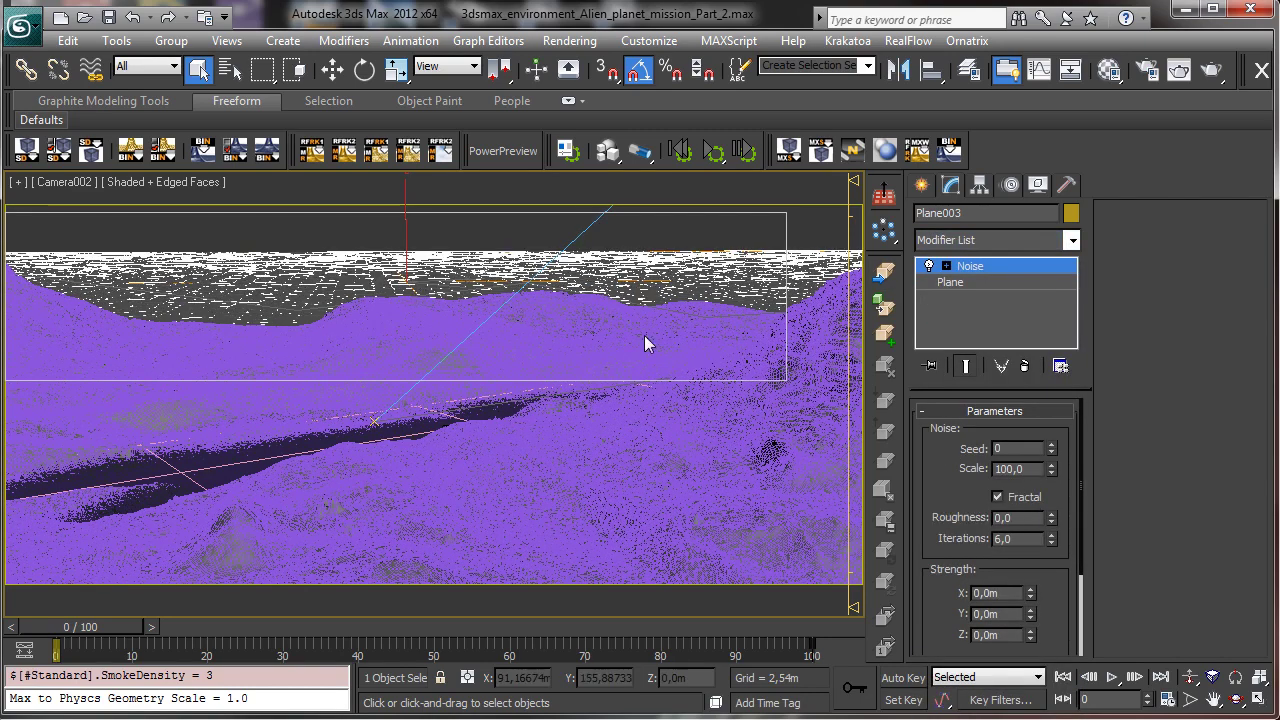
Step: Turn off Edged Faces in the Camera002 viewport and reselect the background plane
click(175, 250)
click(177, 180)
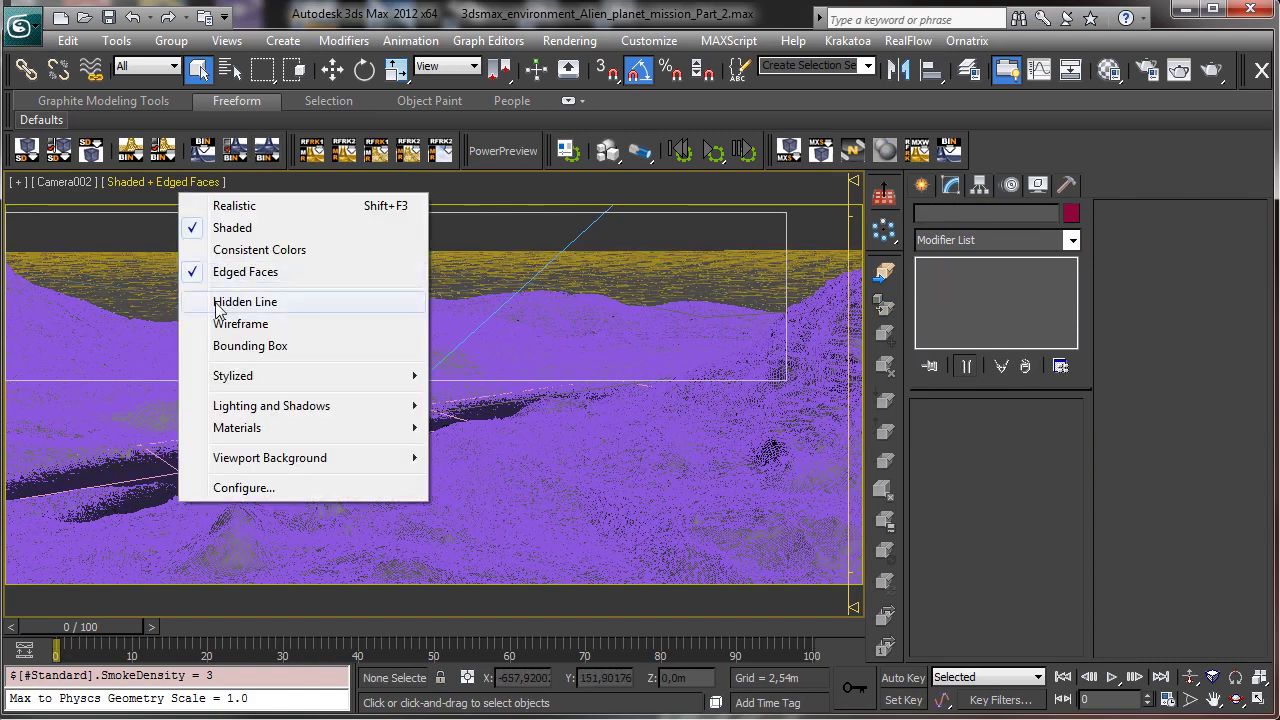
click(232, 275)
click(462, 301)
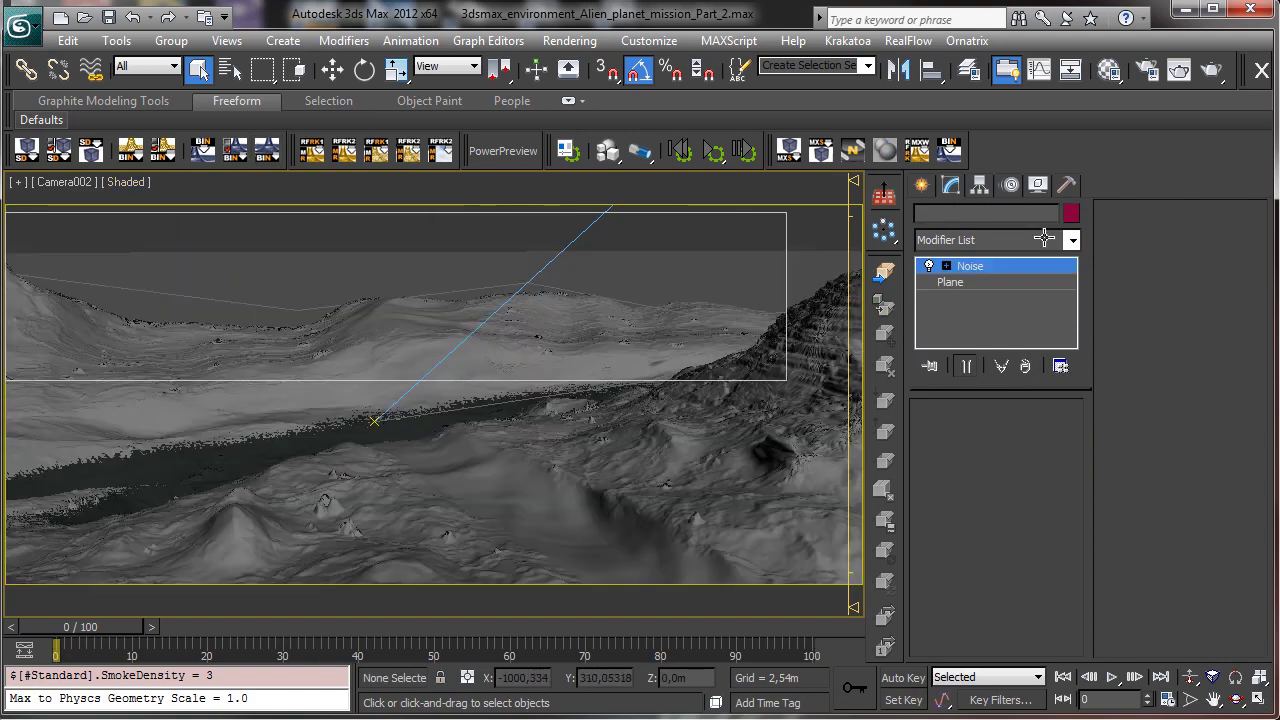
Step: Set the Noise modifier's Z strength to 3 m and scale to 36, and render the Camera002 region to check the plane
drag(1030, 635, 975, 470)
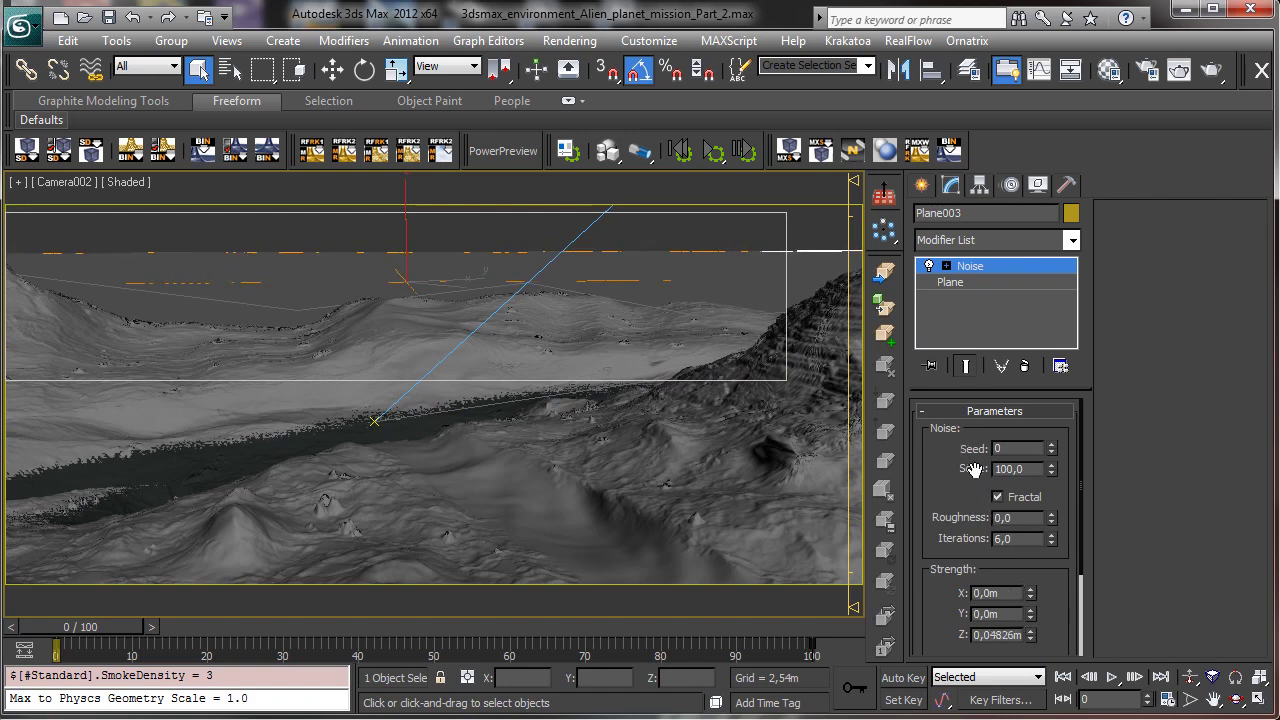
drag(1030, 635, 968, 400)
double_click(1000, 634)
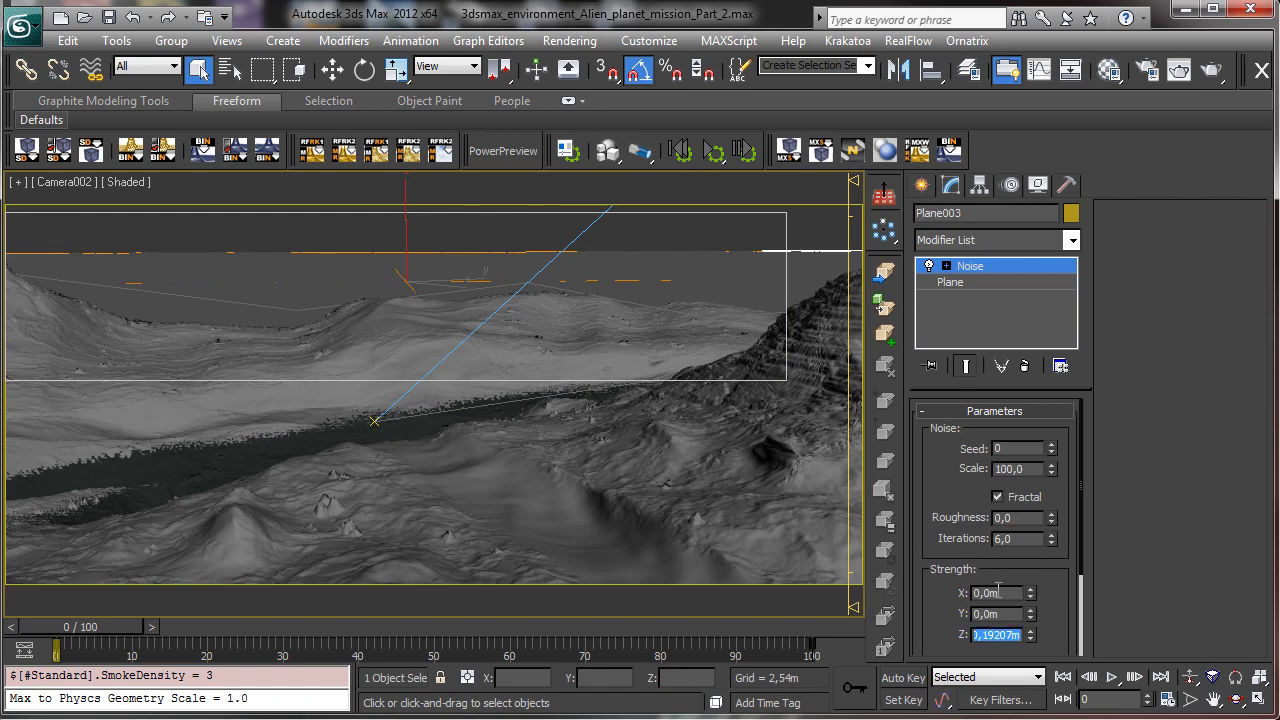
text(3)
key(Return)
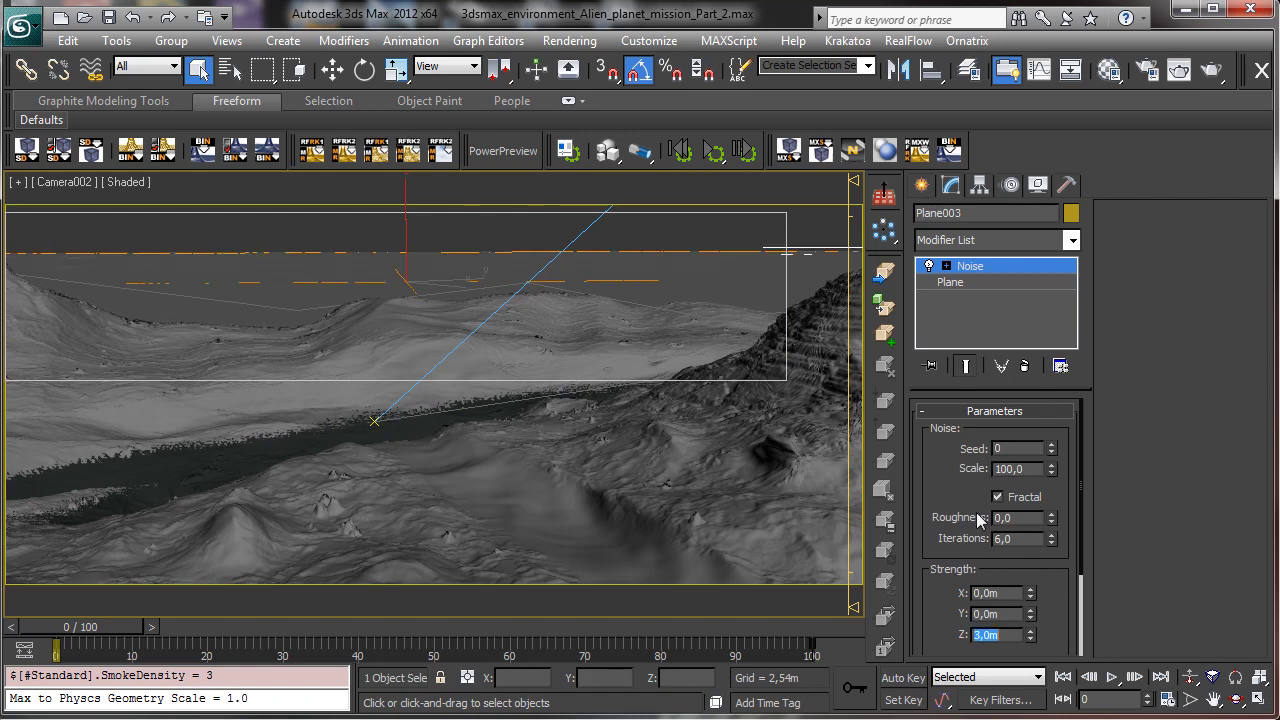
drag(1051, 469, 1030, 517)
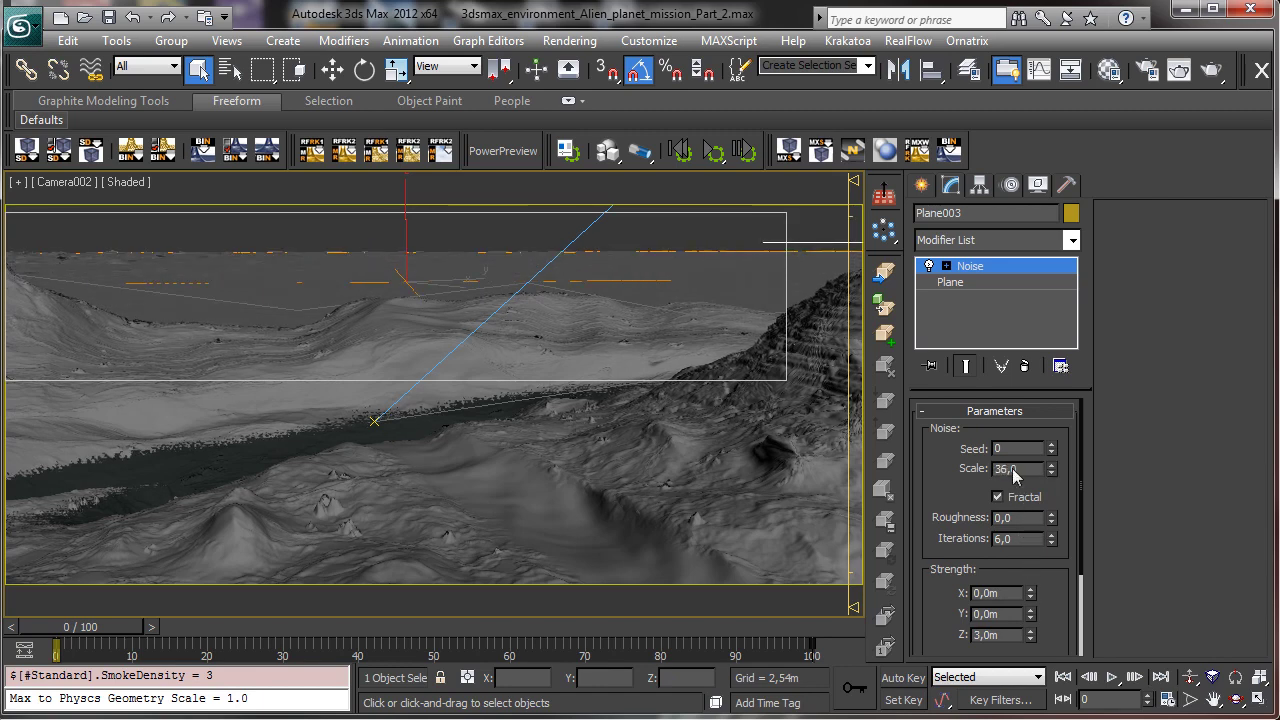
click(1211, 69)
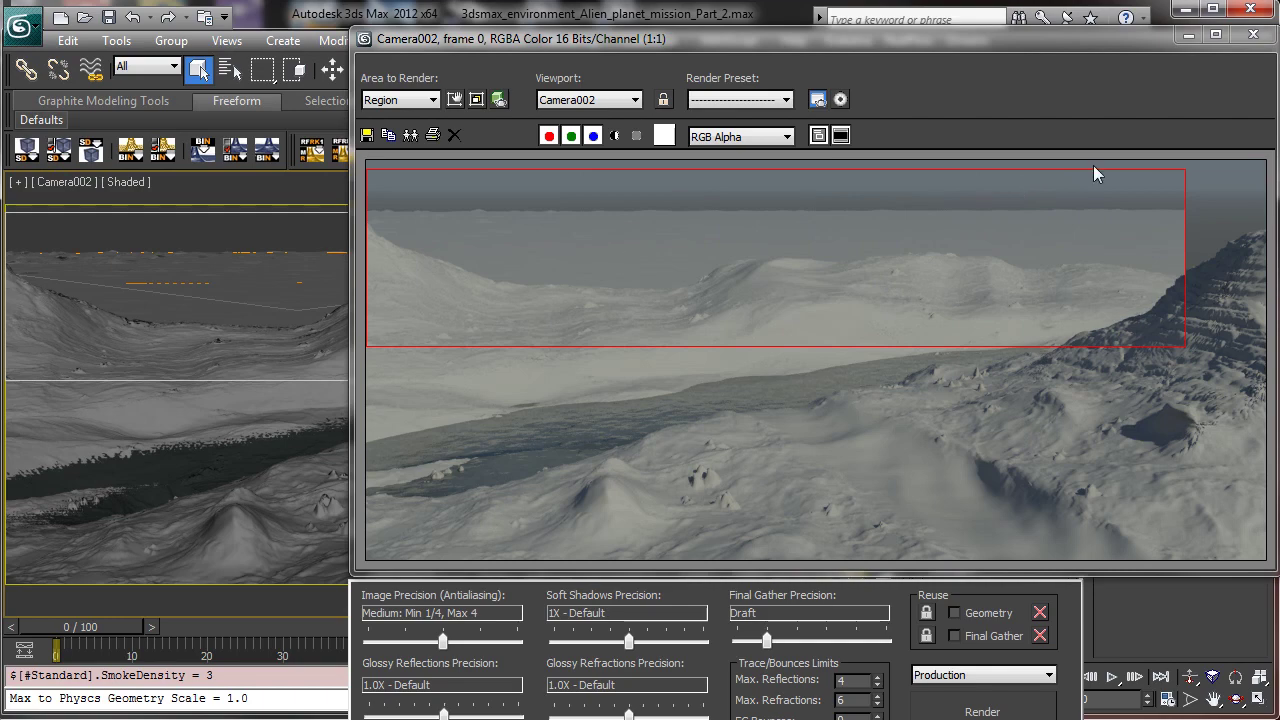
click(1188, 34)
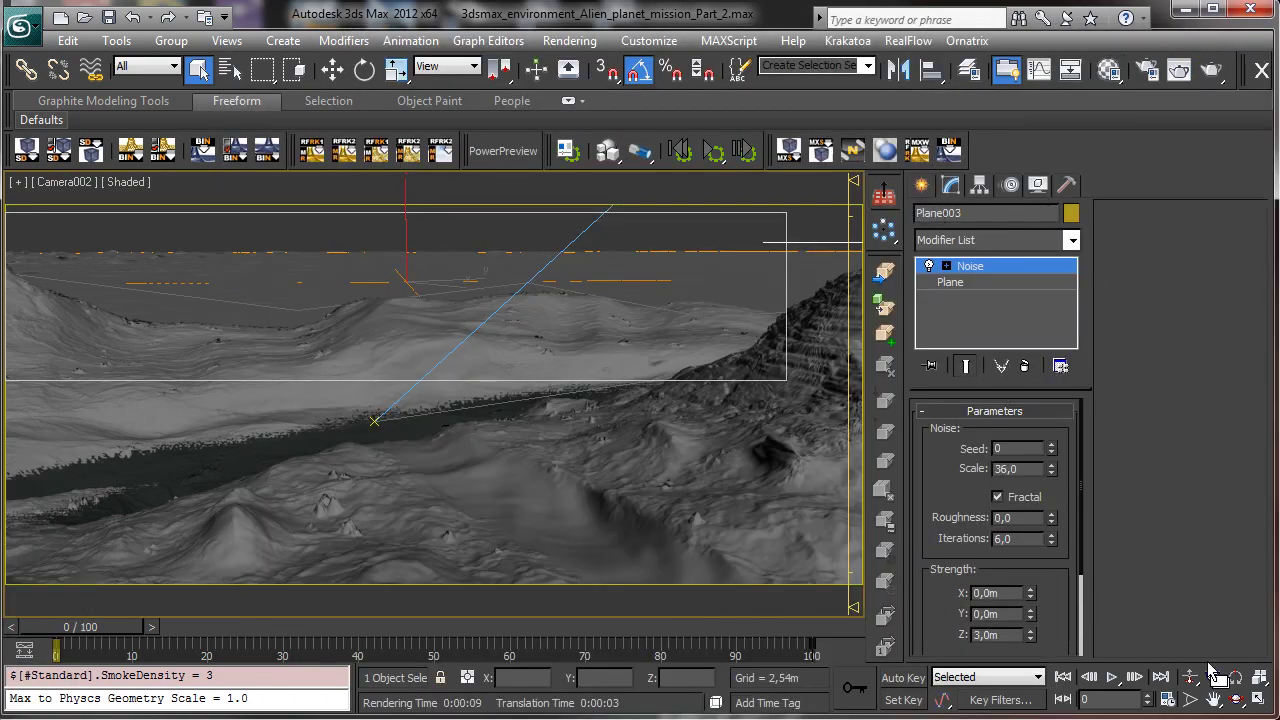
Step: Move the background plane away from the camera in the Top view, to about X -6613 m and Y 3940 m
click(1257, 699)
right_click(400, 299)
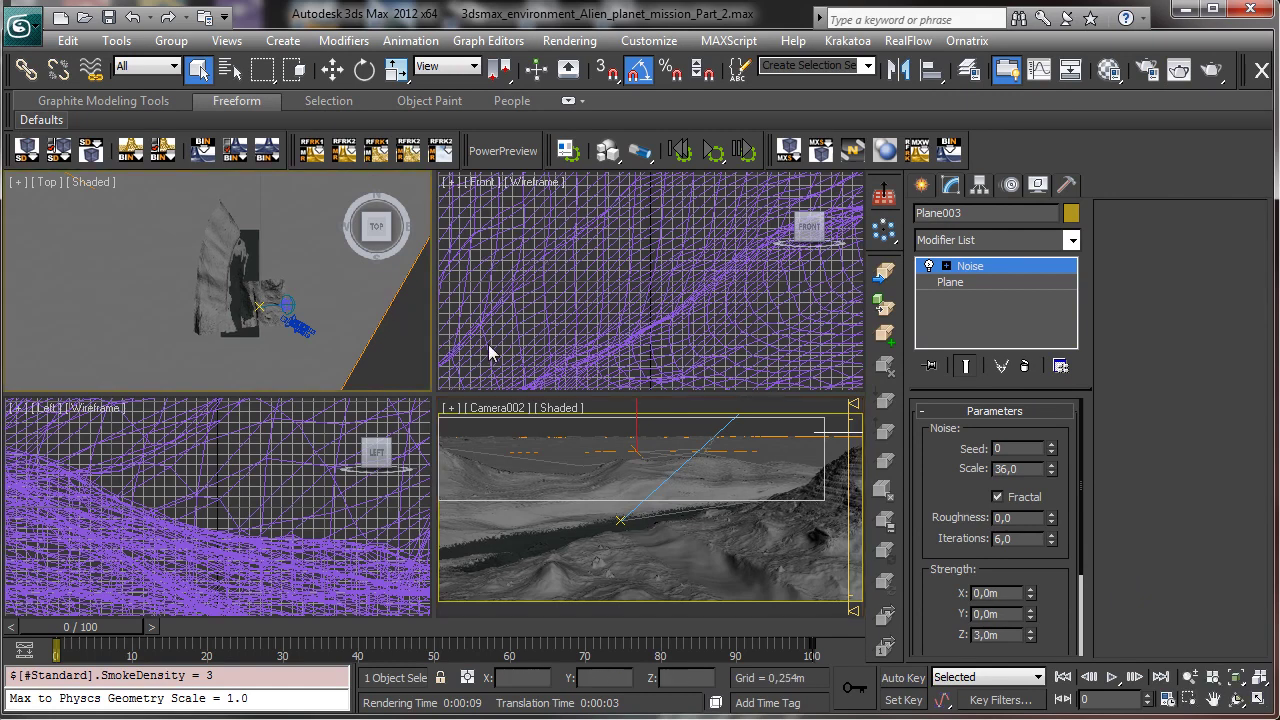
click(1189, 677)
drag(252, 279, 380, 520)
click(333, 68)
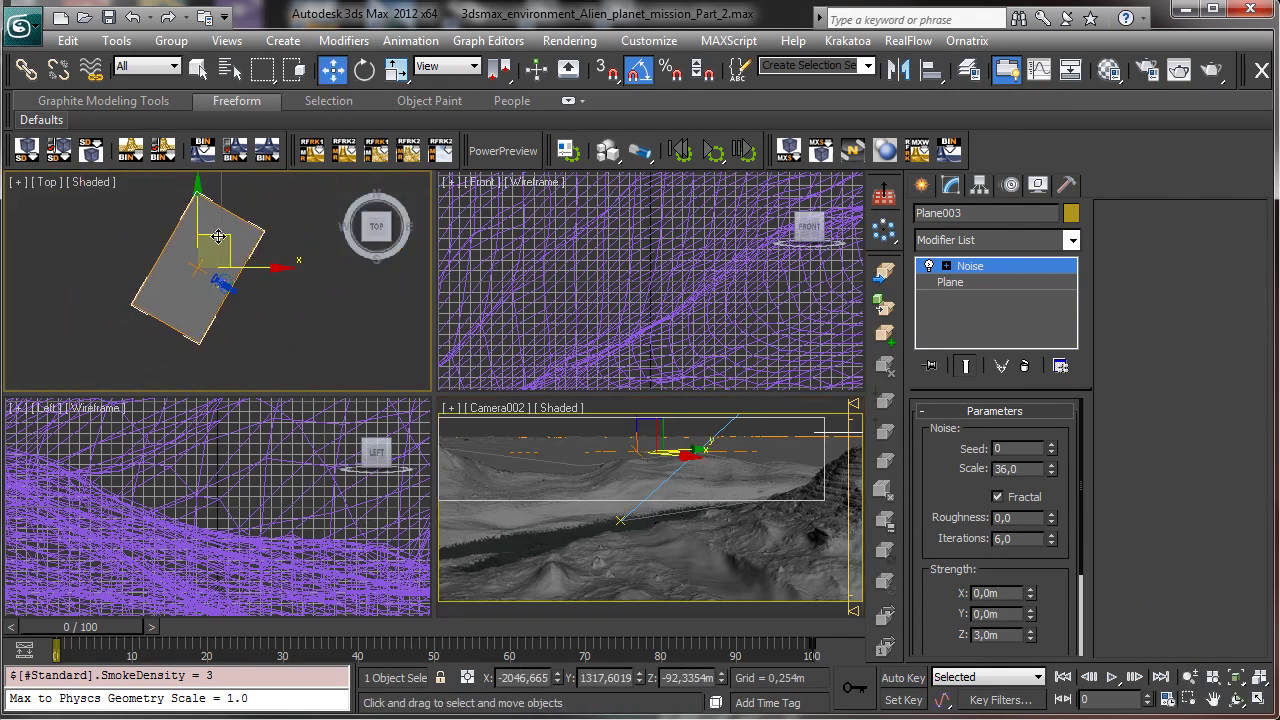
drag(218, 236, 165, 205)
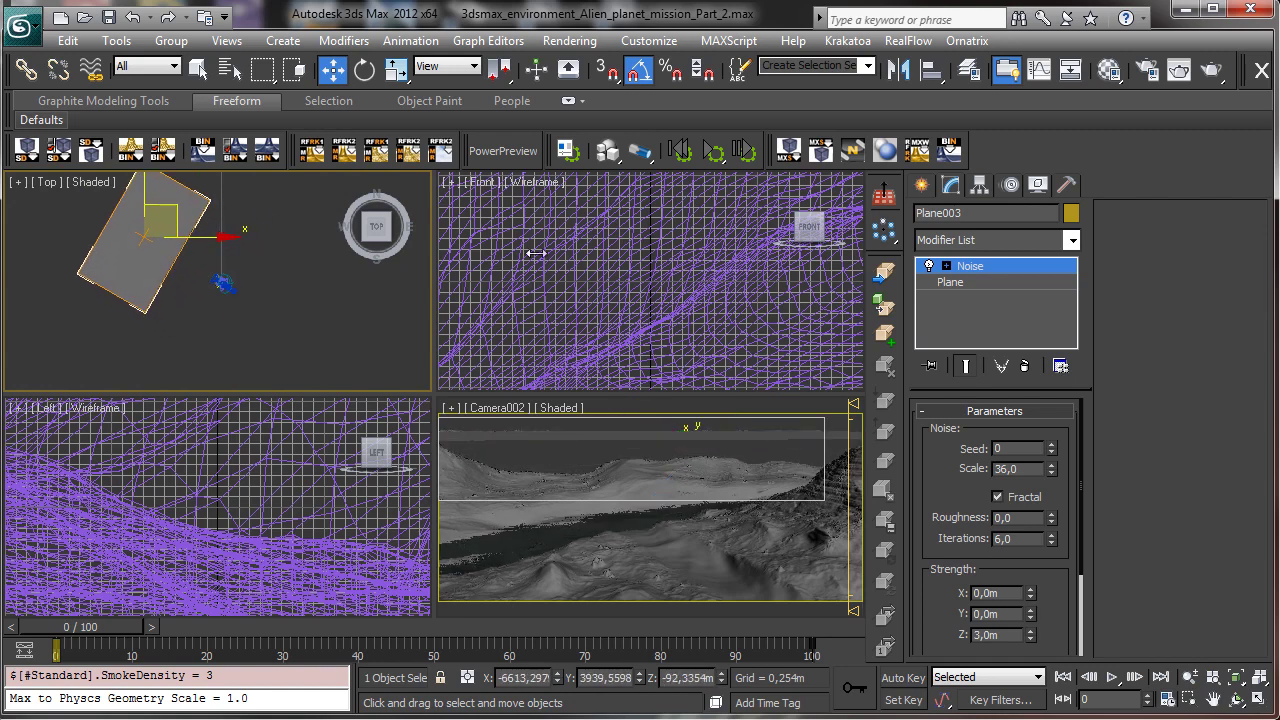
Step: Enlarge the background plane to about 24674 m long and 14392 m wide, and render the Camera002 region to check it
click(962, 283)
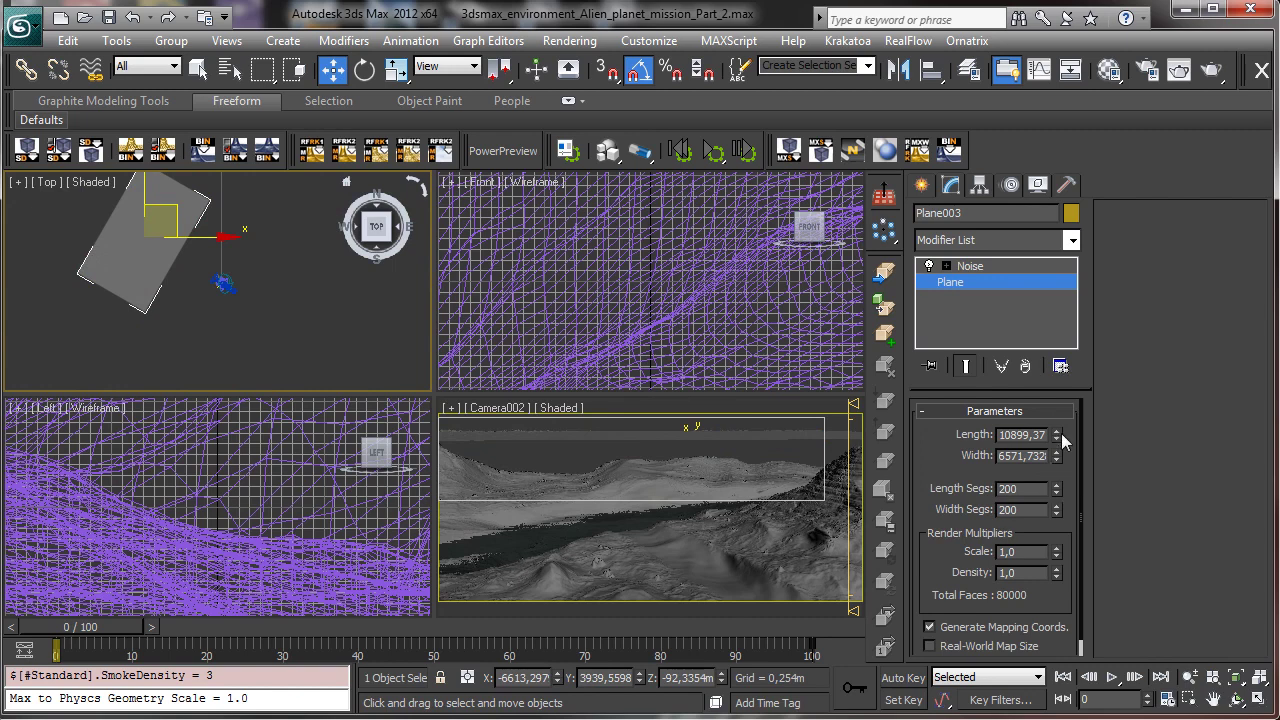
drag(1062, 436, 1031, 390)
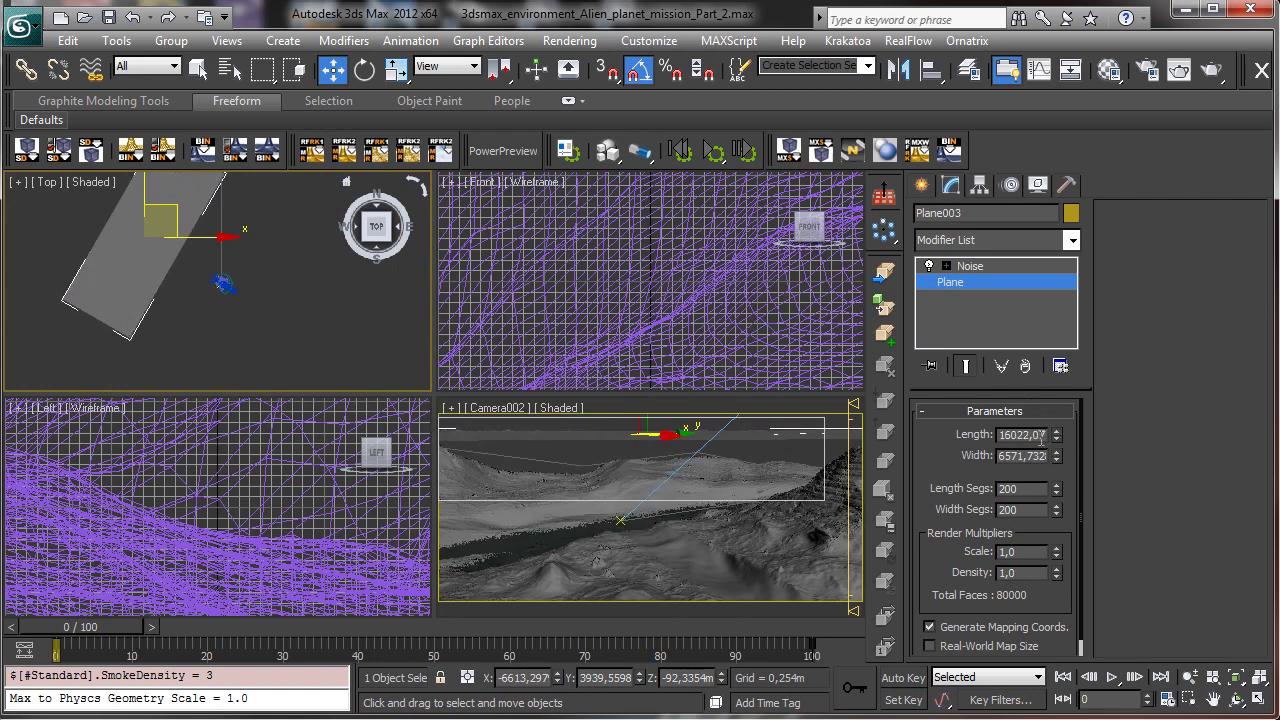
drag(1063, 462, 1012, 336)
drag(1056, 436, 1043, 376)
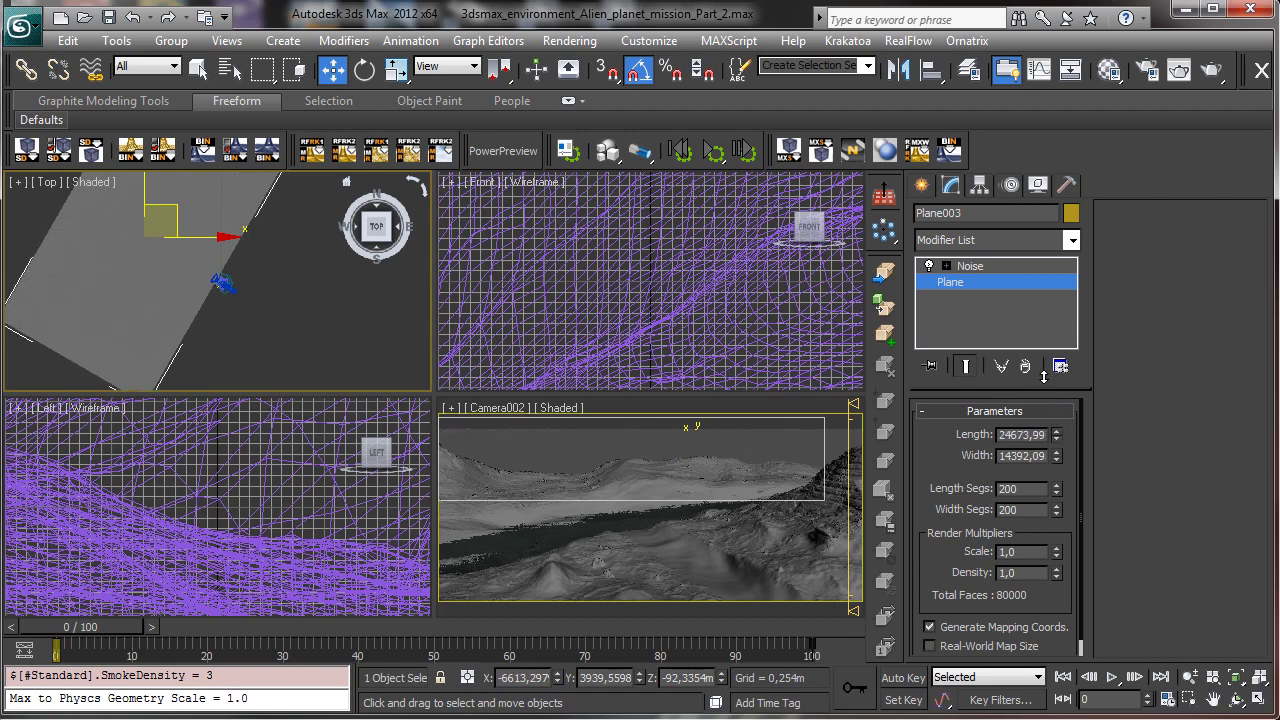
click(997, 268)
click(1214, 70)
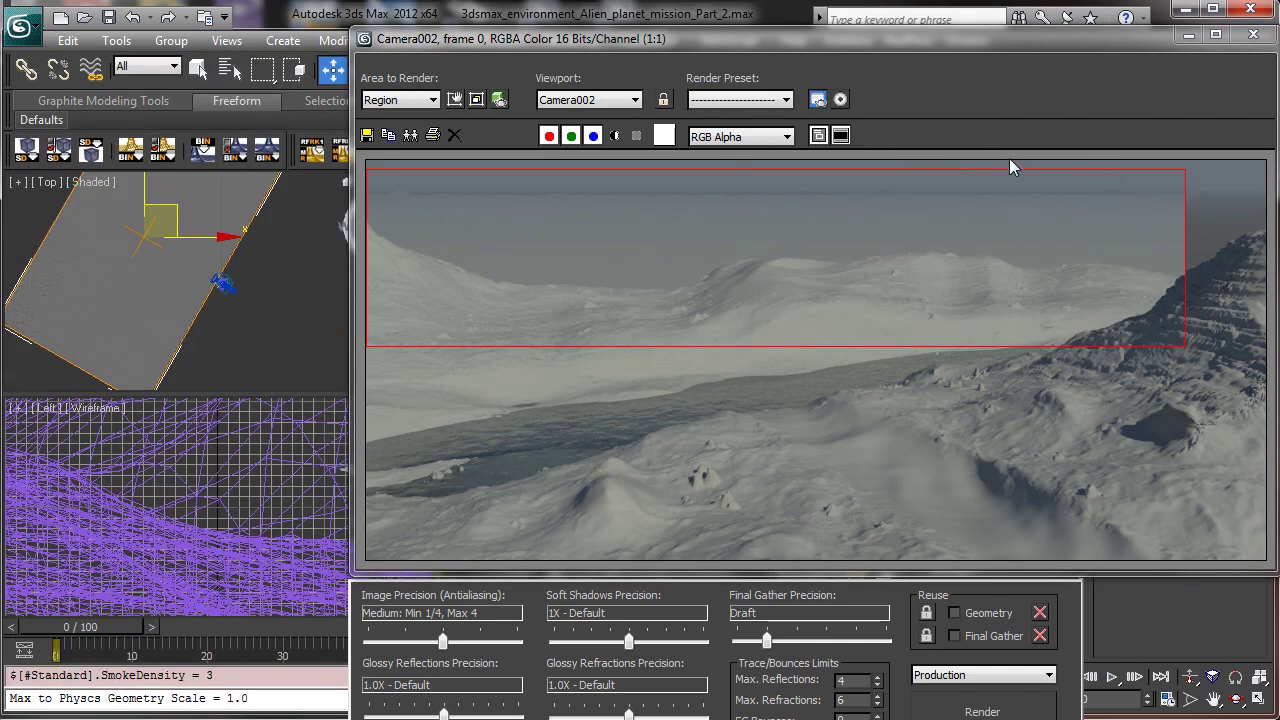
click(1188, 36)
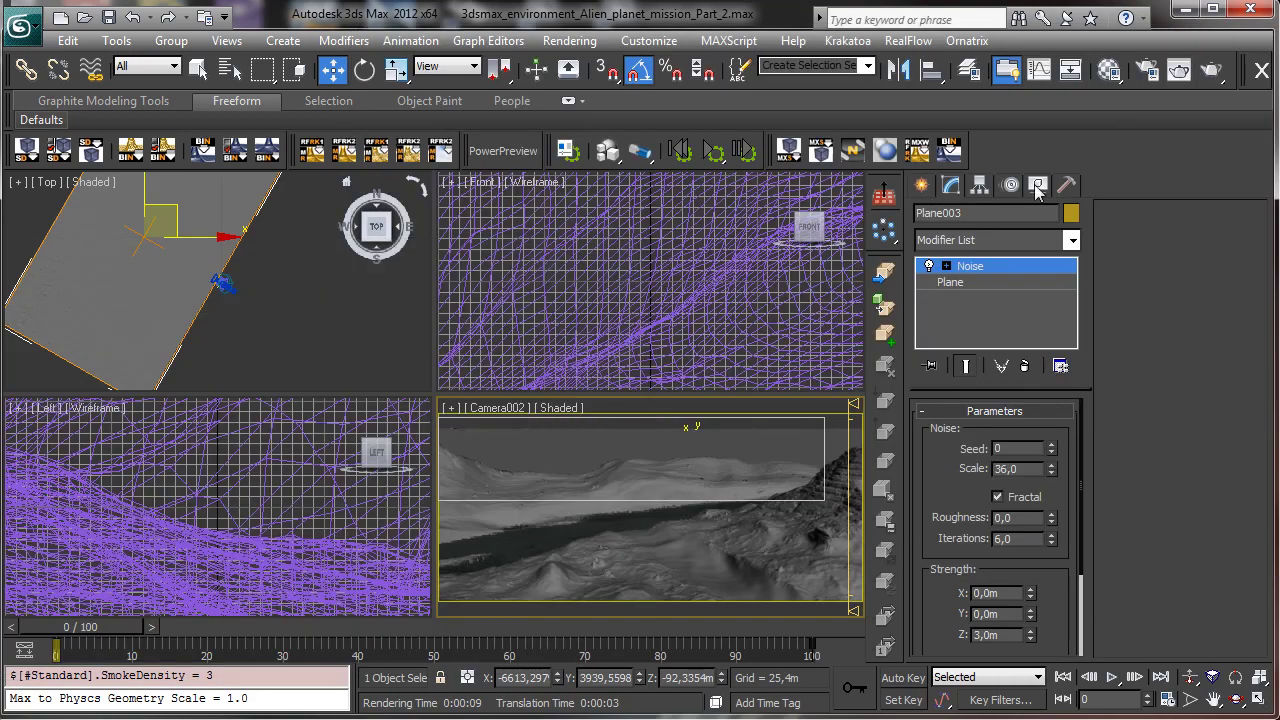
Step: Insert a Tessellate modifier between the background plane and its Noise modifier, and set the tension to 0
click(1259, 700)
click(992, 282)
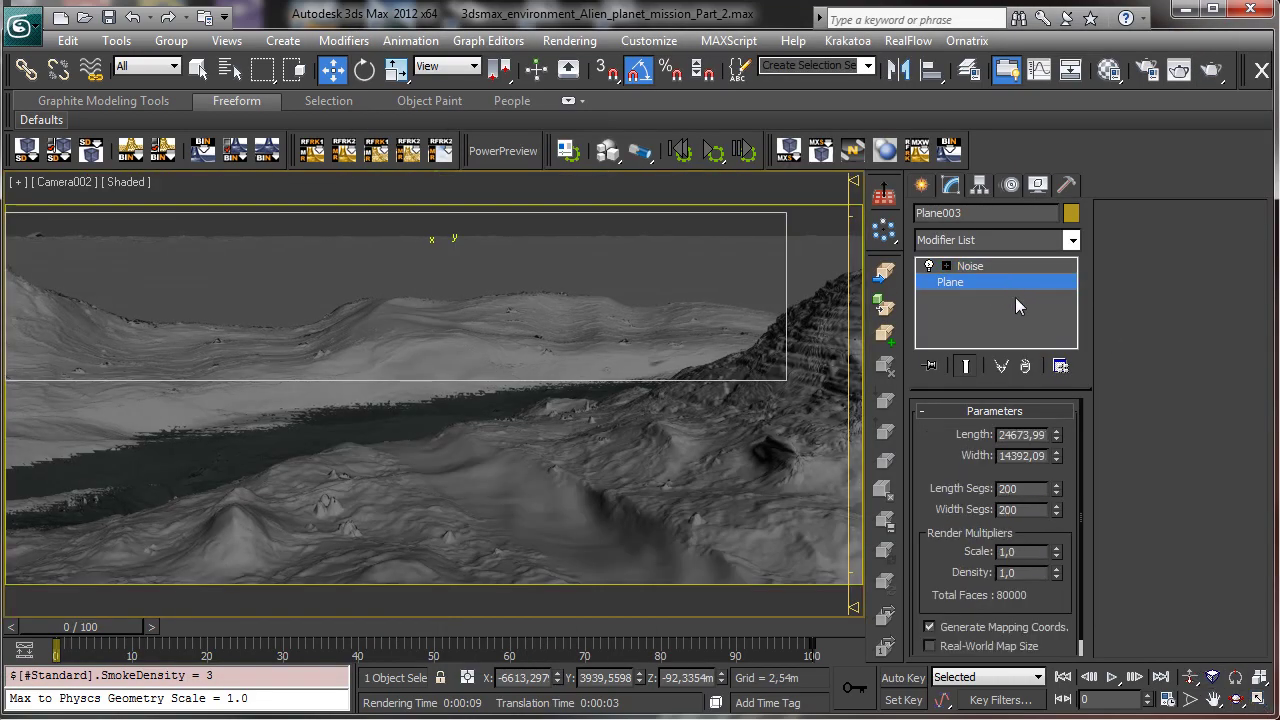
click(1071, 240)
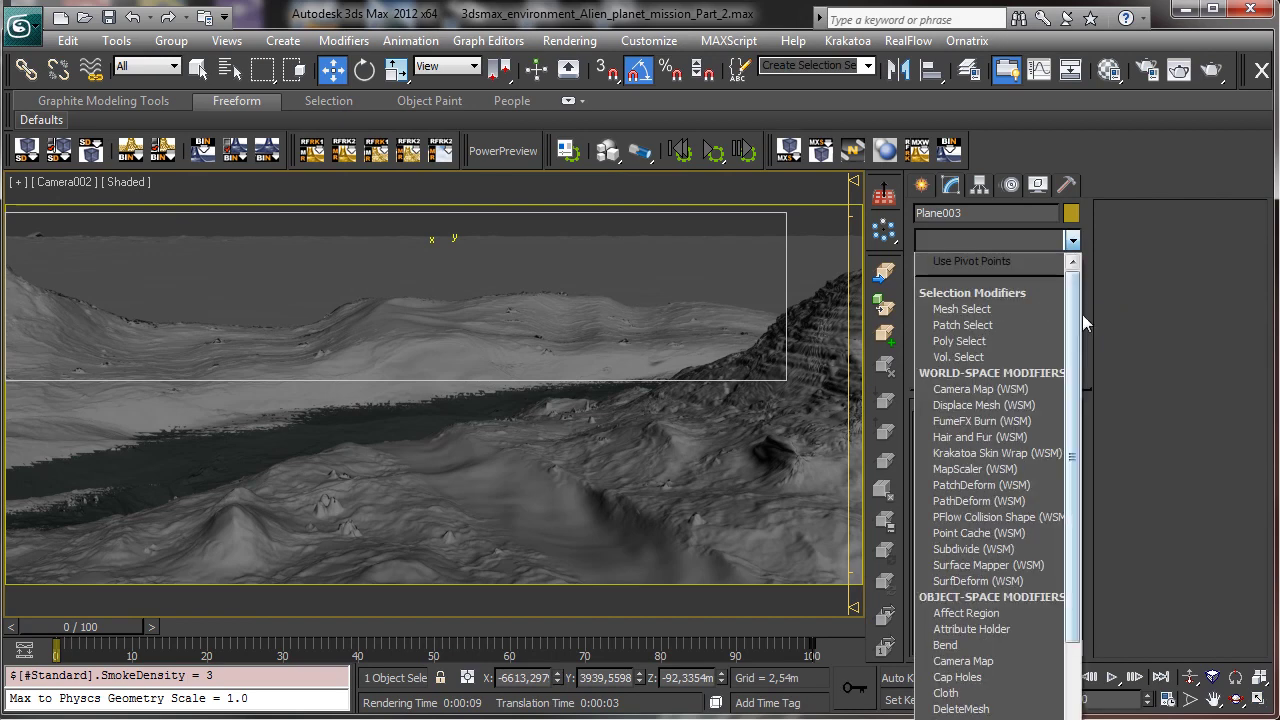
drag(1080, 314, 1080, 718)
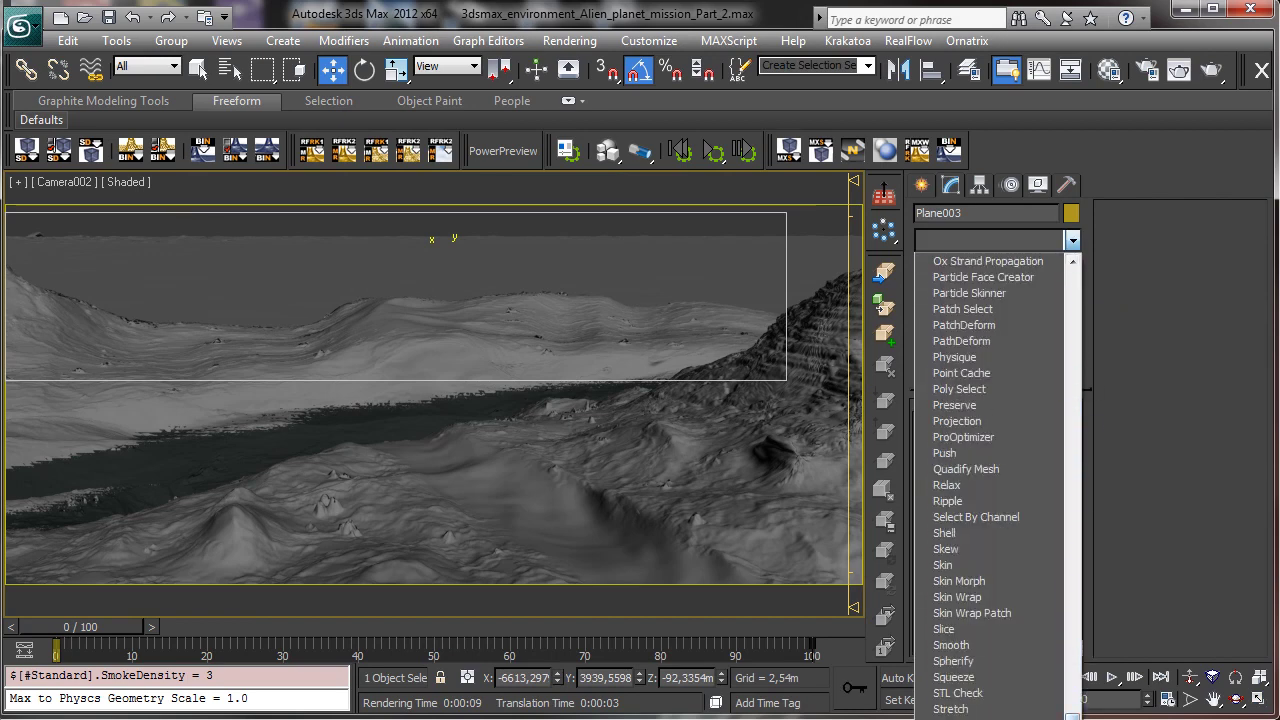
key(Return)
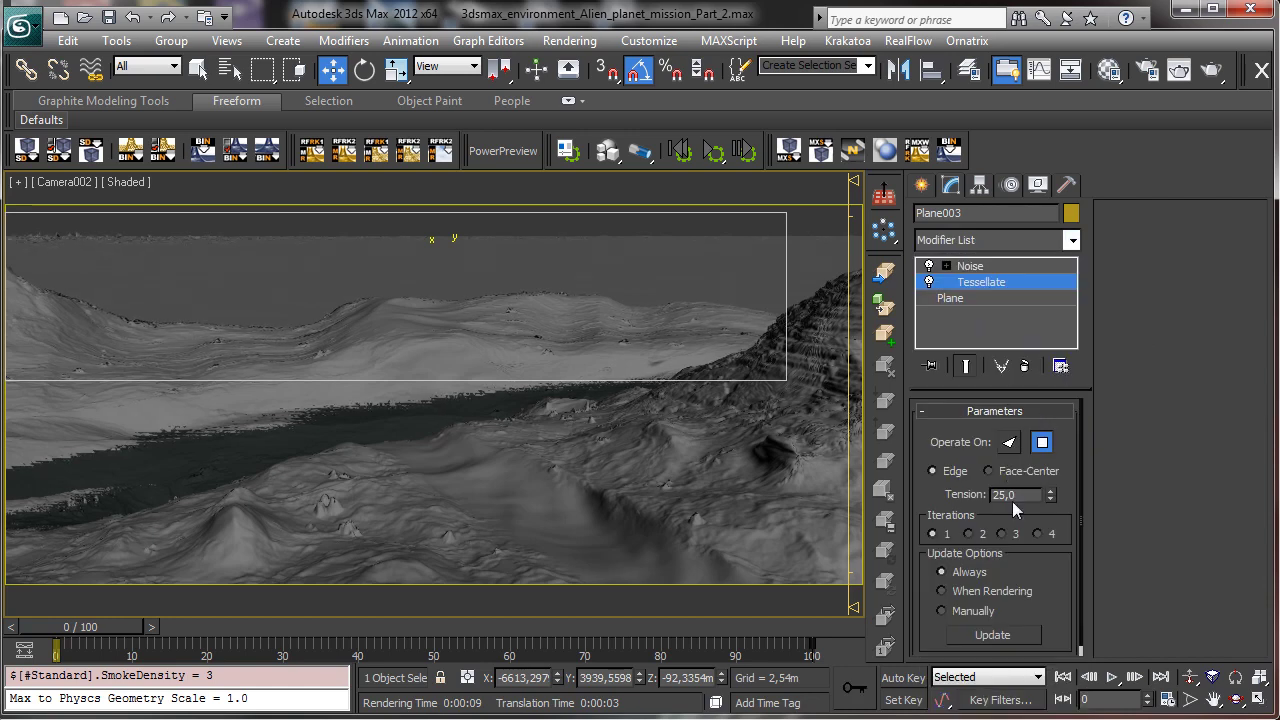
click(1012, 498)
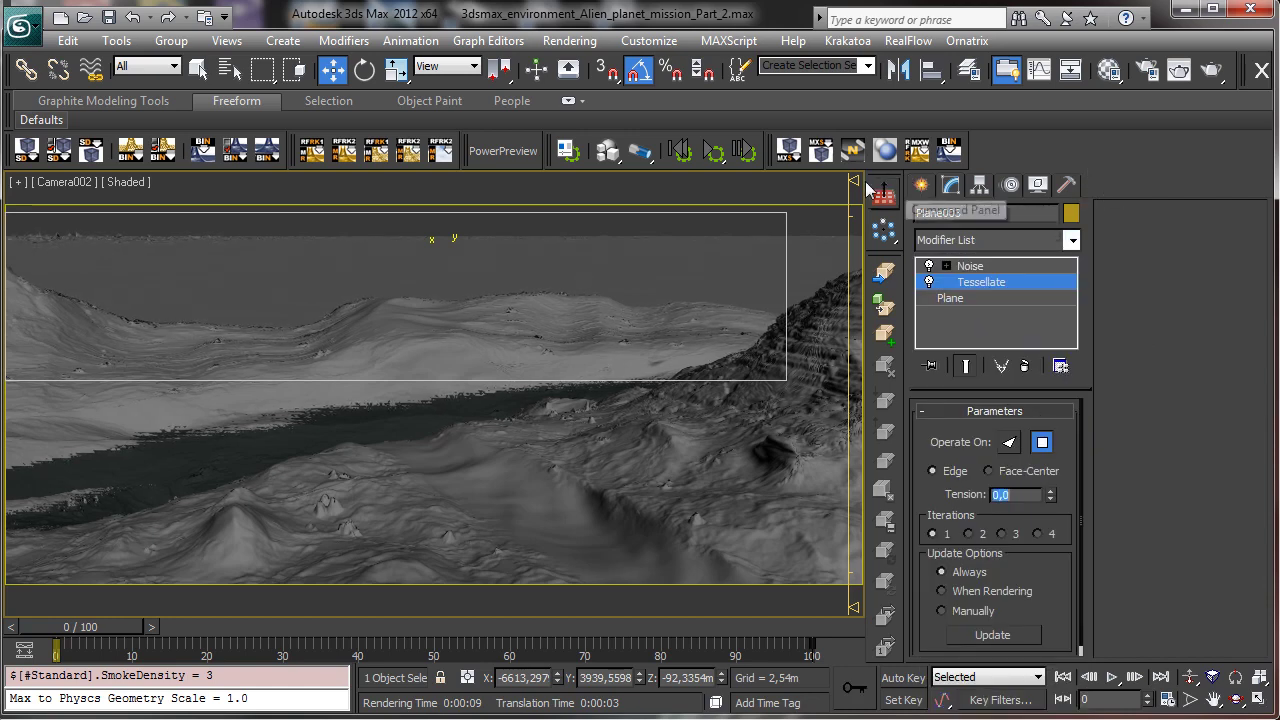
Step: Set the Z strength of the background plane's Noise modifier to 10 m
click(972, 266)
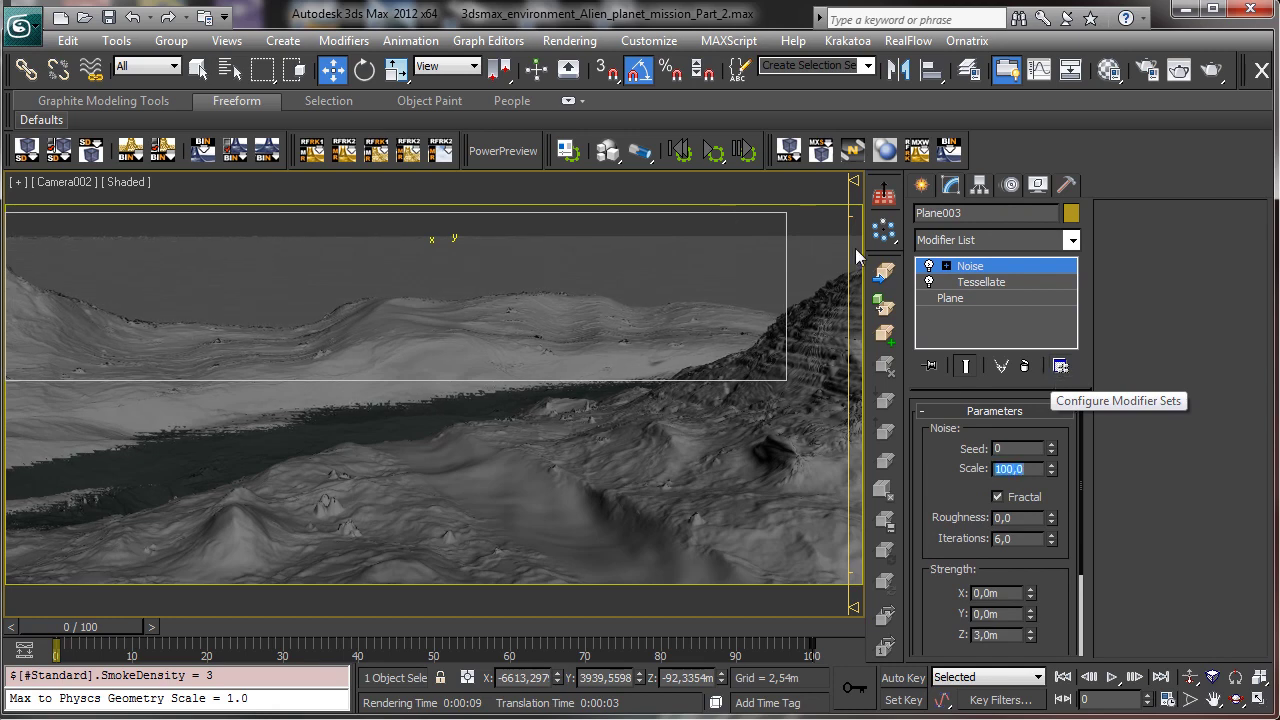
click(1020, 635)
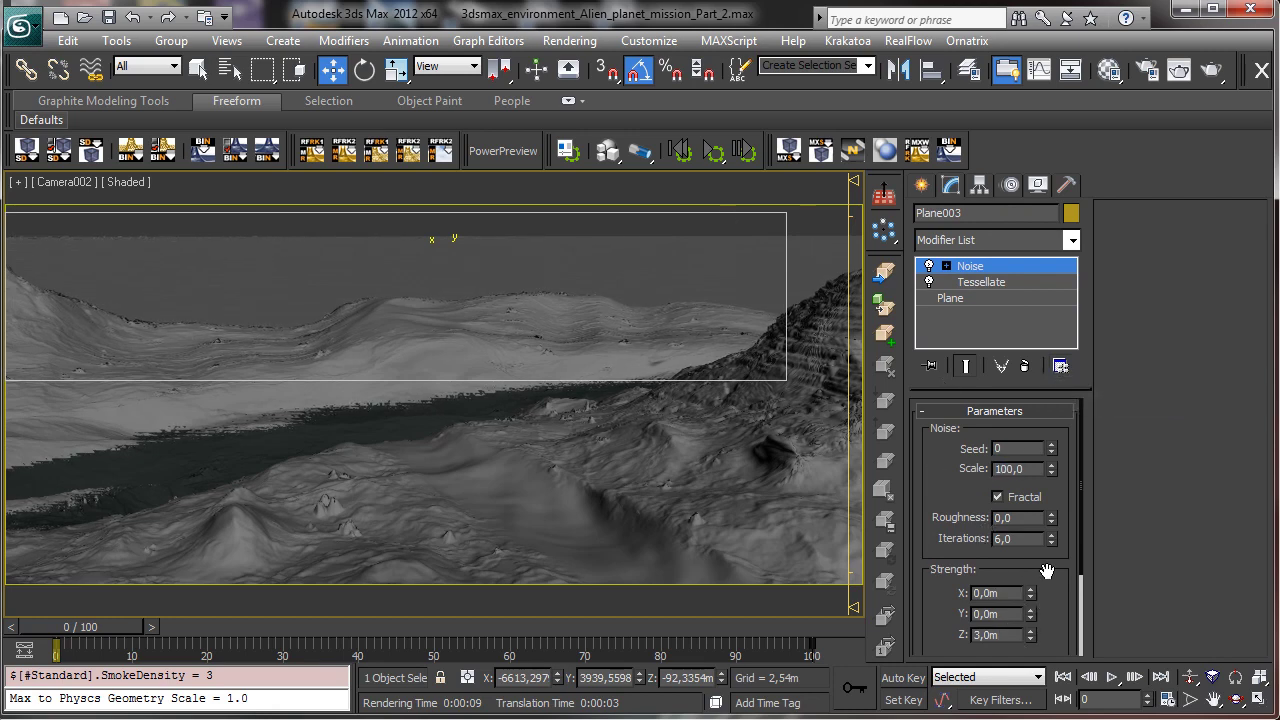
key(BackSpace)
key(BackSpace)
key(BackSpace)
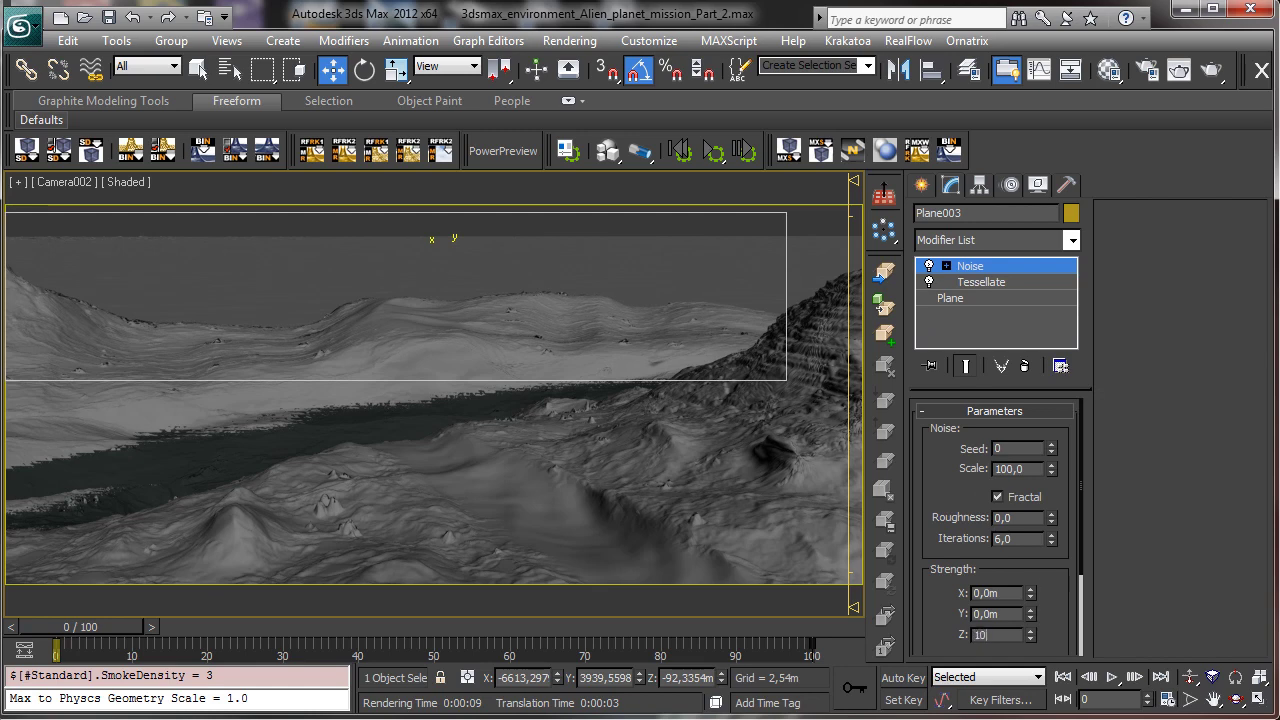
text(10)
key(Return)
Step: Convert the background plane with its Tessellate and Noise modifiers to an Editable Poly
click(1071, 241)
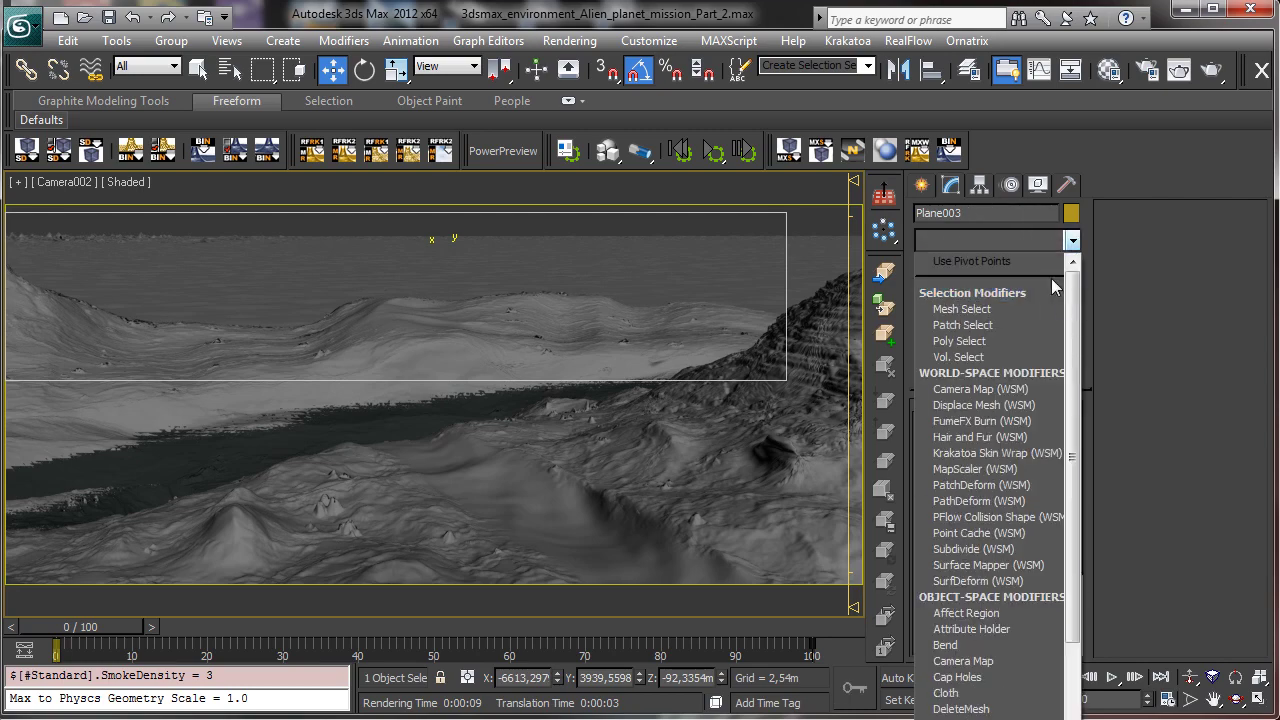
click(1073, 243)
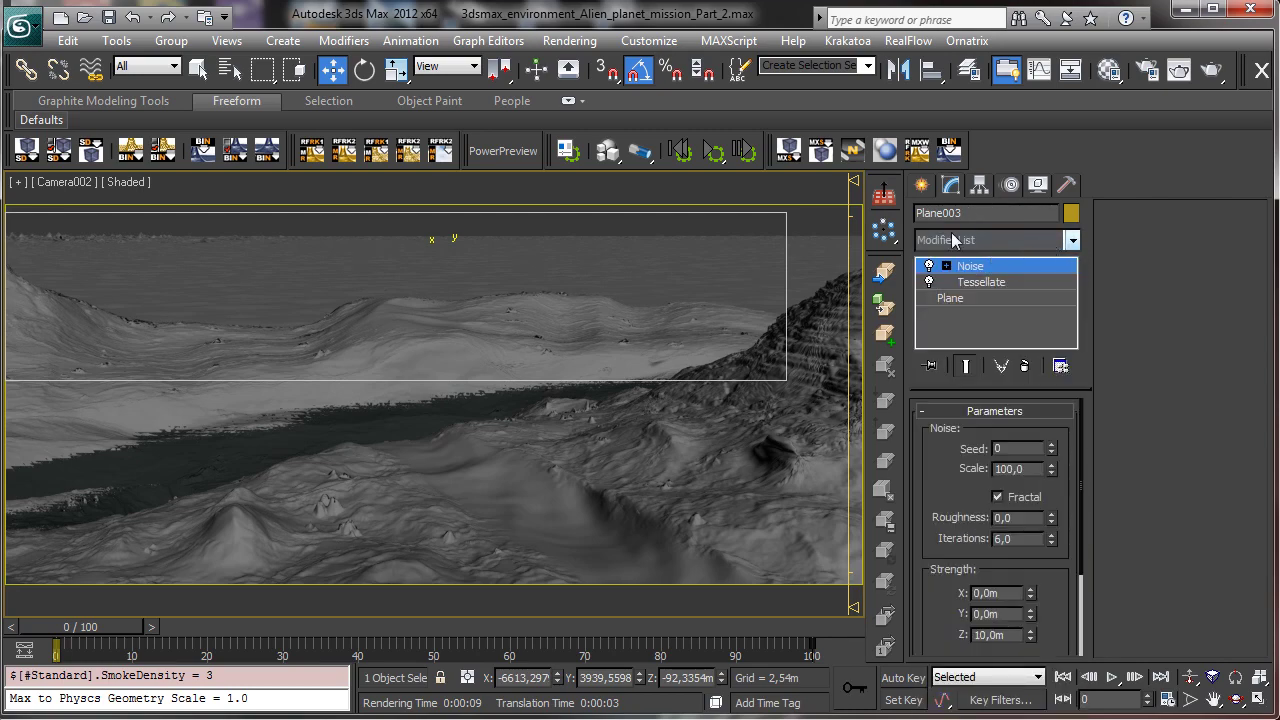
right_click(592, 242)
mouse_move(767, 427)
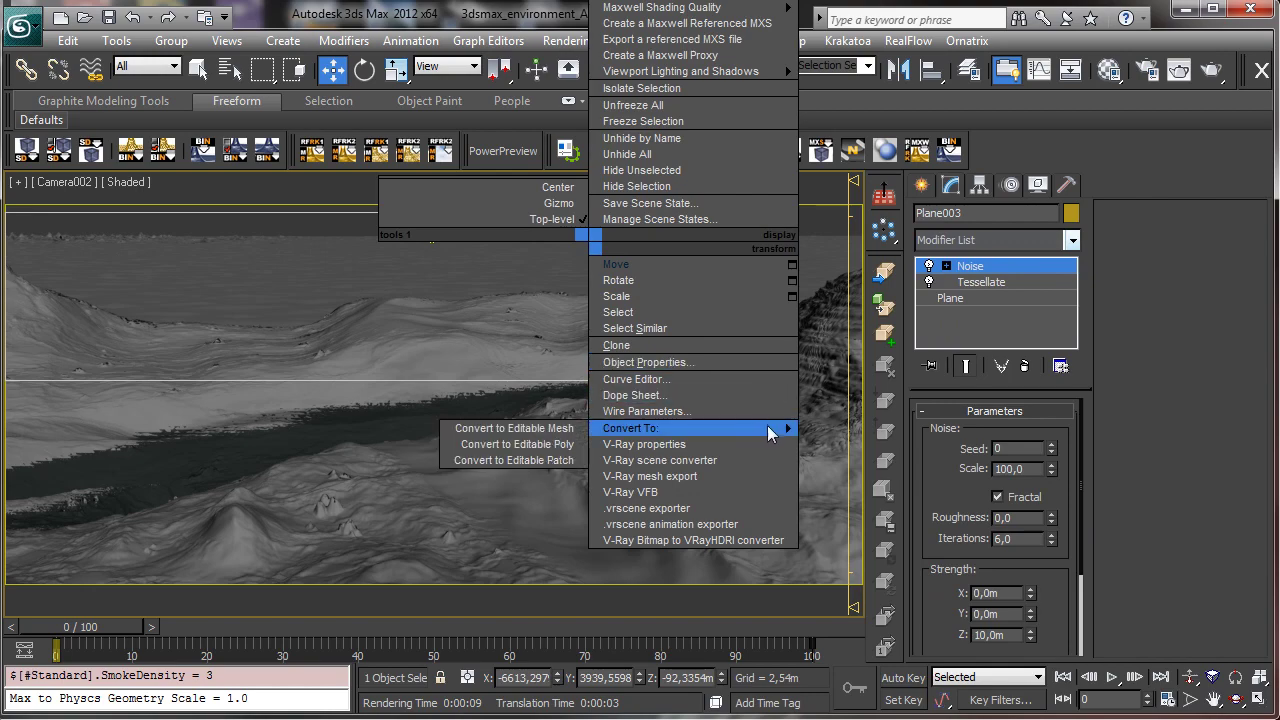
click(560, 444)
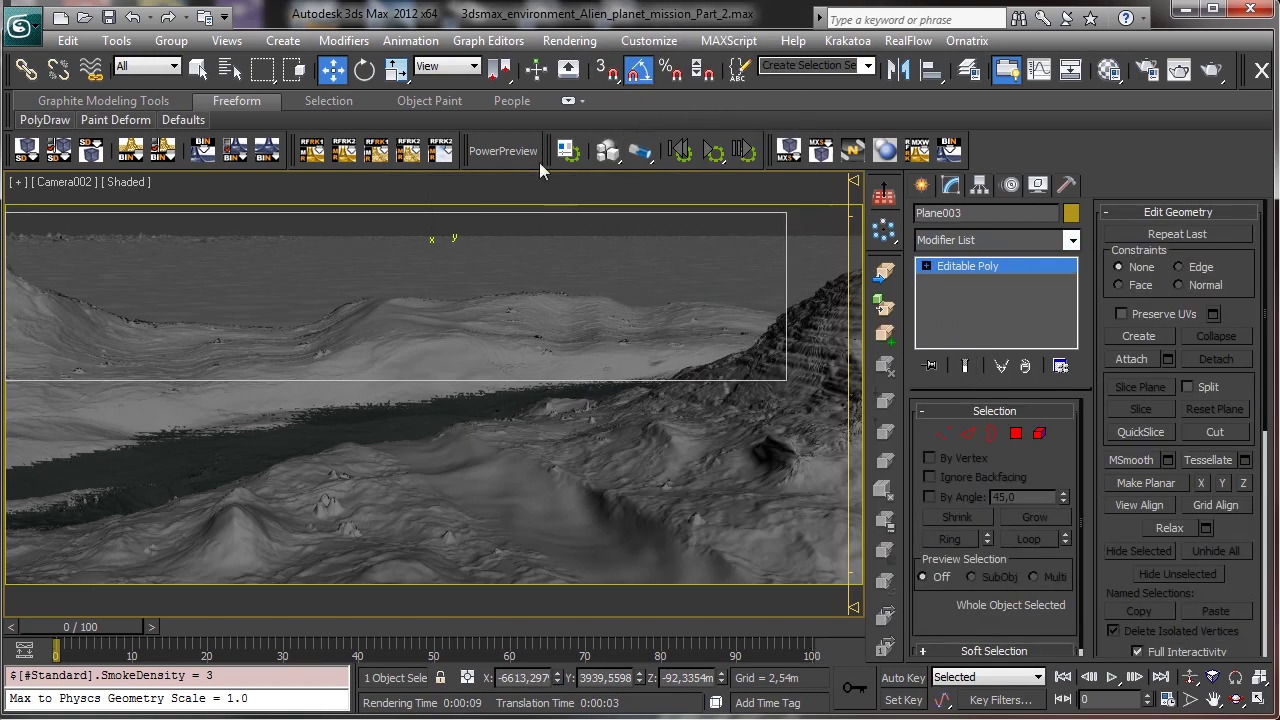
Step: Raise parts of the distant background plane with the Paint Deform Shift brush in the Camera002 view
click(567, 102)
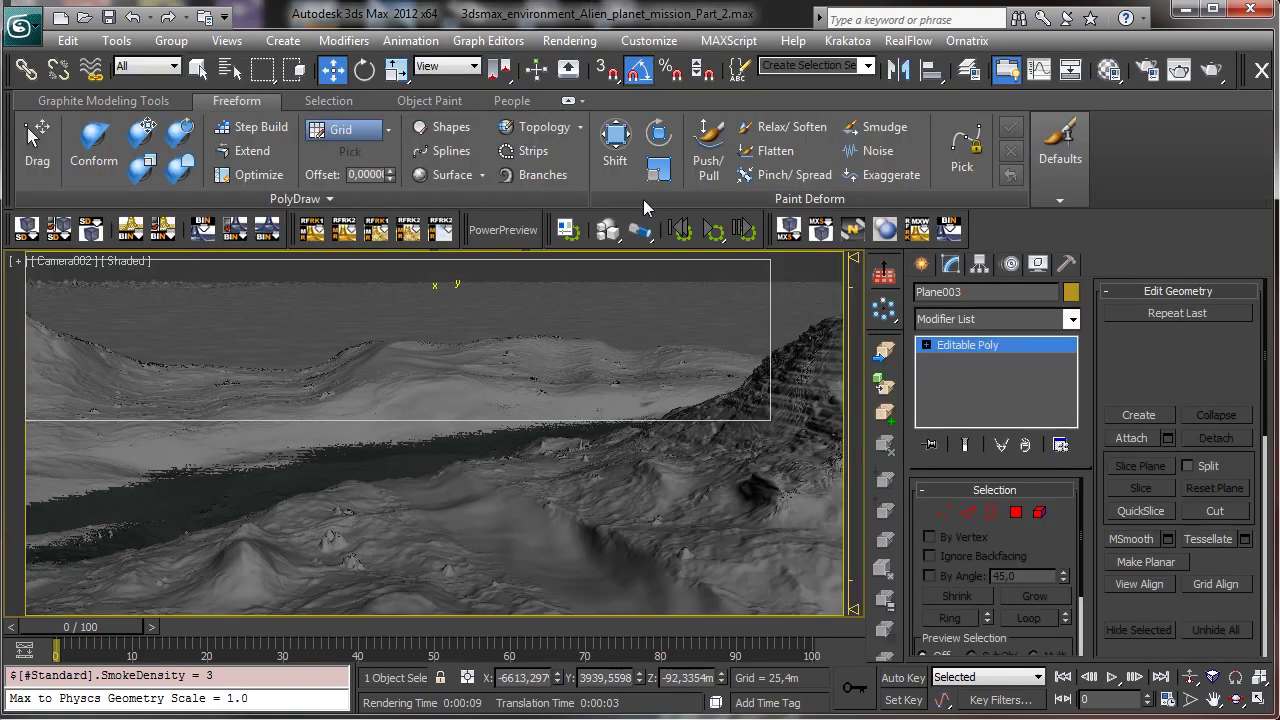
click(622, 141)
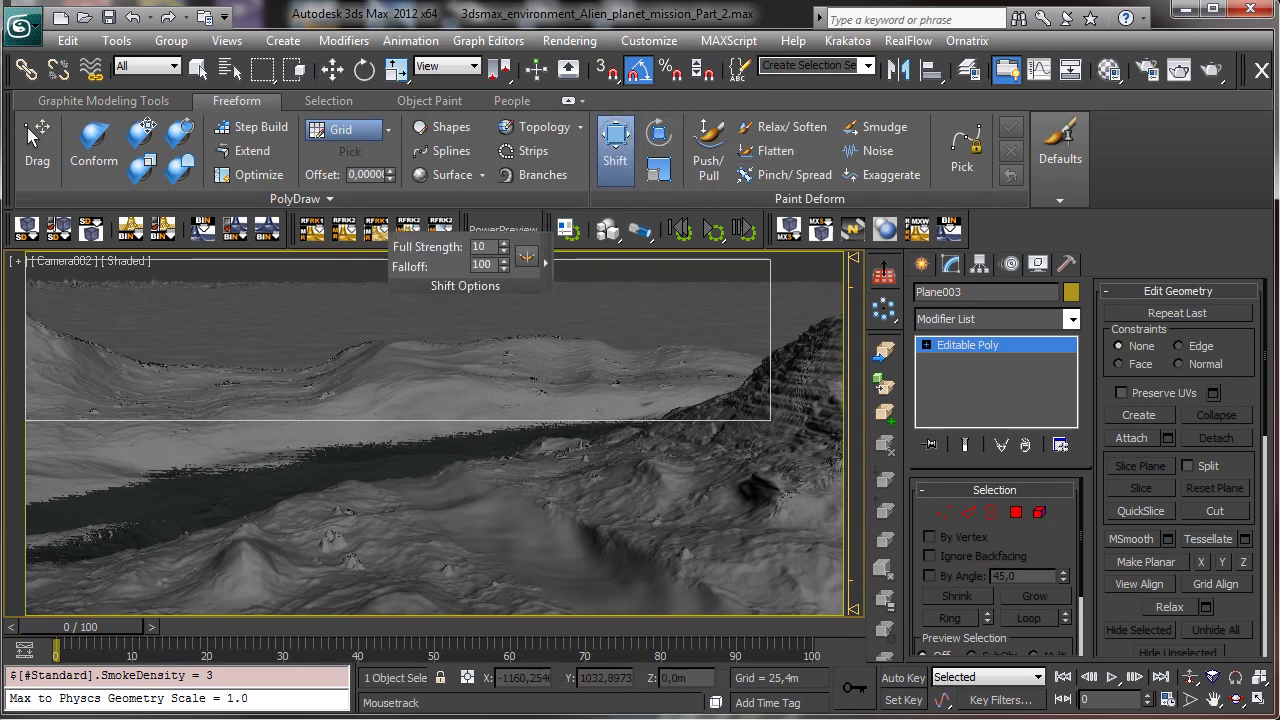
drag(398, 248, 74, 410)
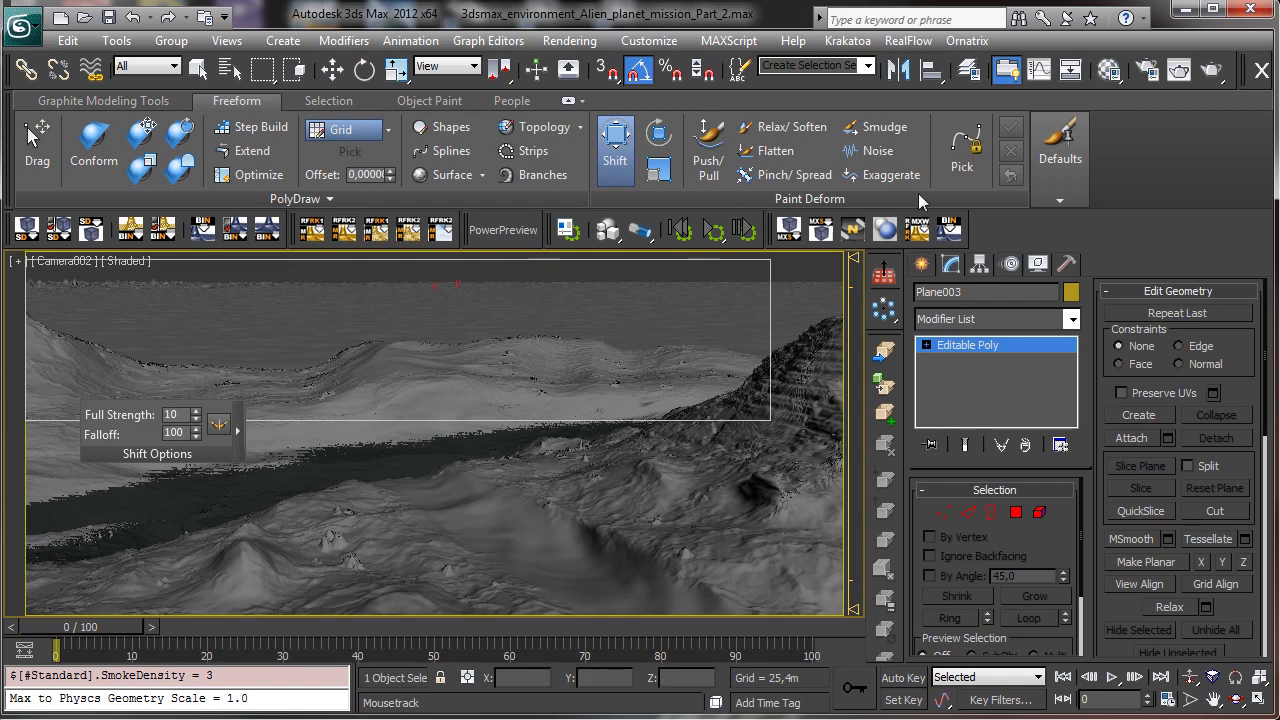
click(615, 143)
click(615, 143)
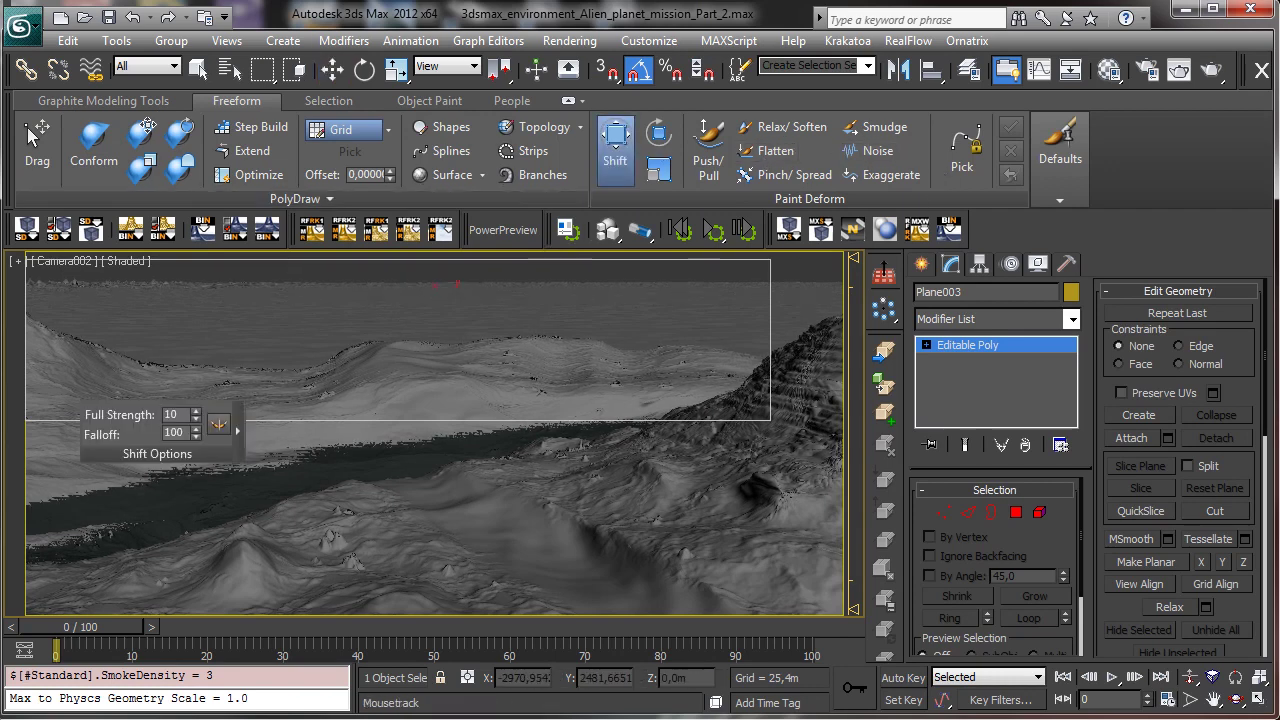
drag(625, 340, 630, 320)
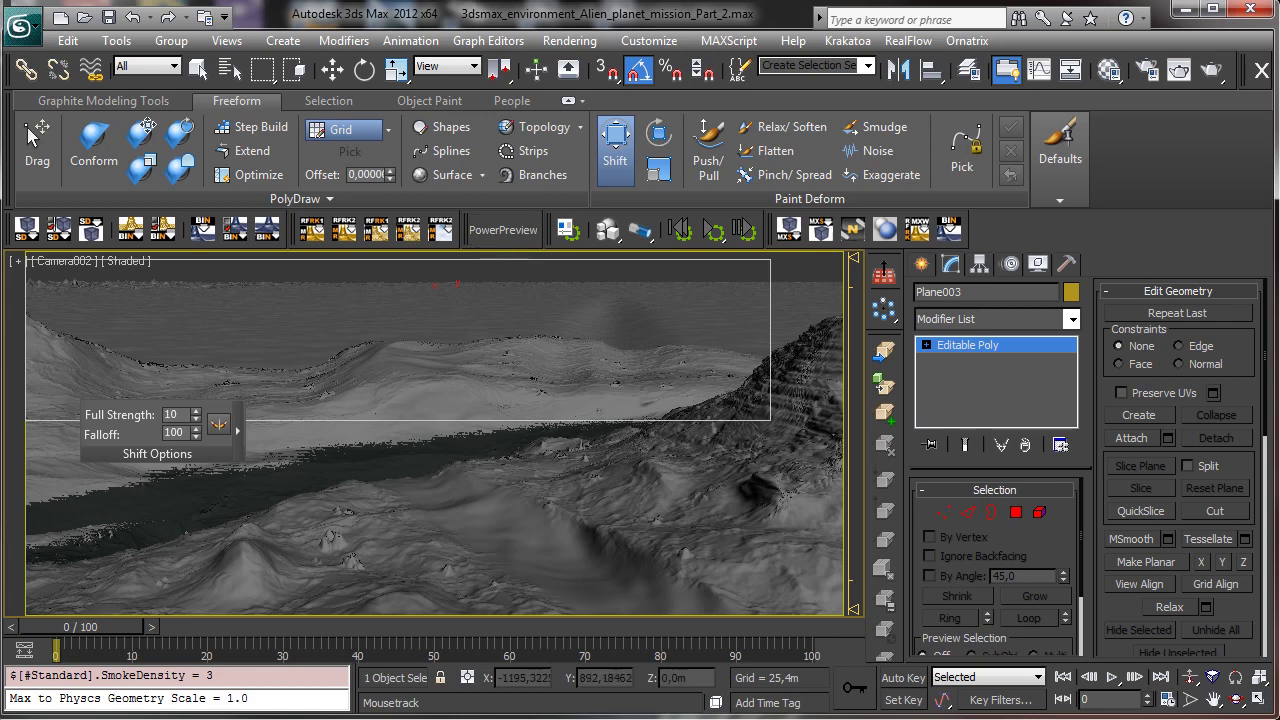
drag(446, 290, 446, 285)
Step: Change the area to render from Region to View for the Camera002 render, and close the rendered frame
click(1259, 700)
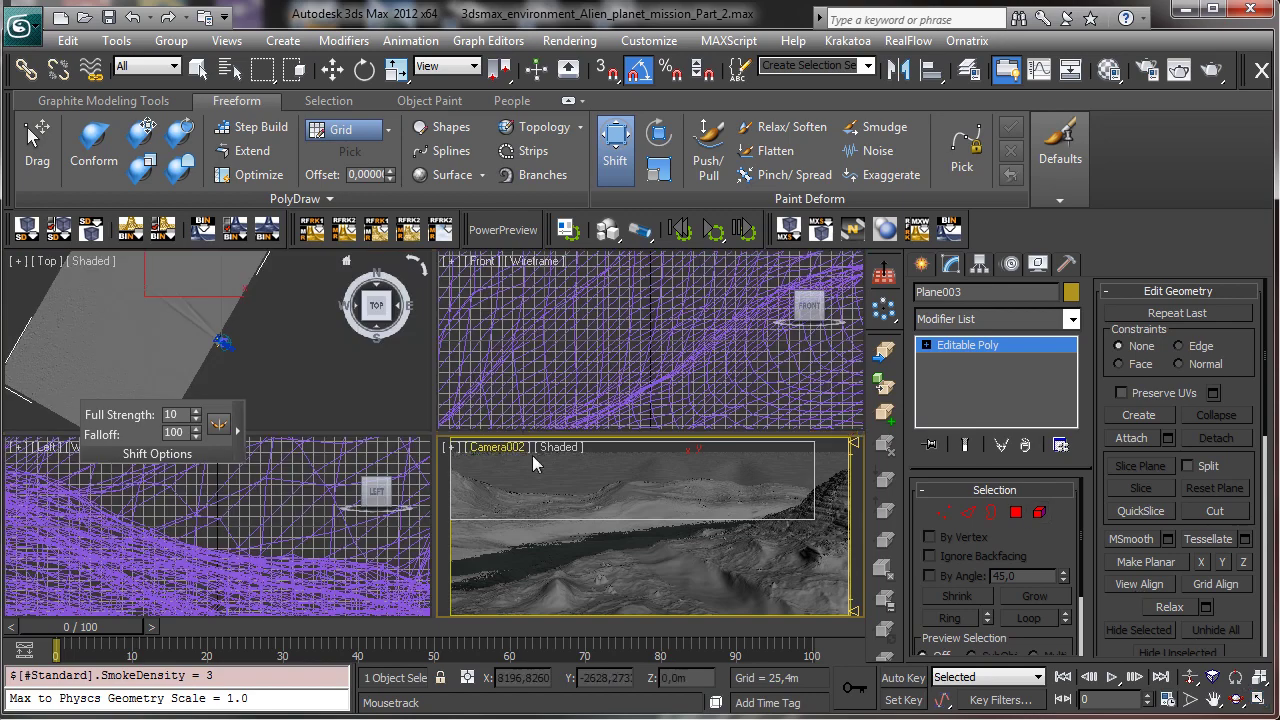
click(1259, 700)
click(1178, 74)
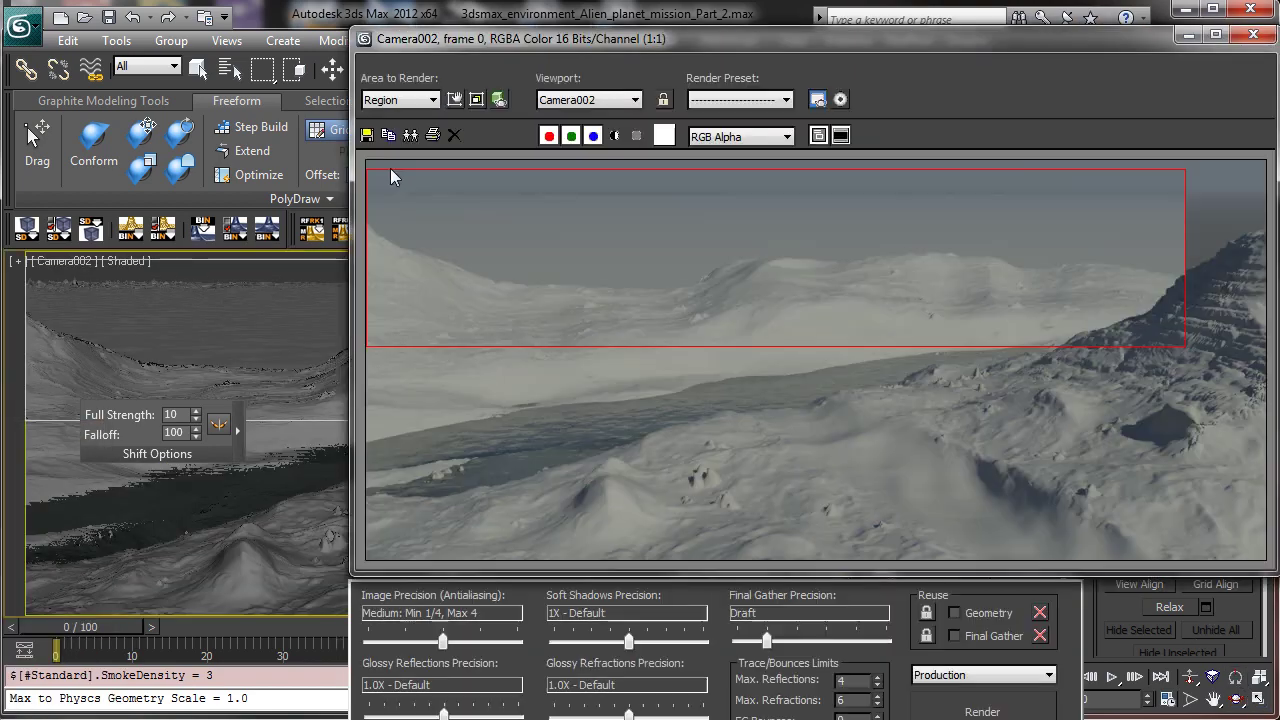
click(398, 100)
click(1191, 38)
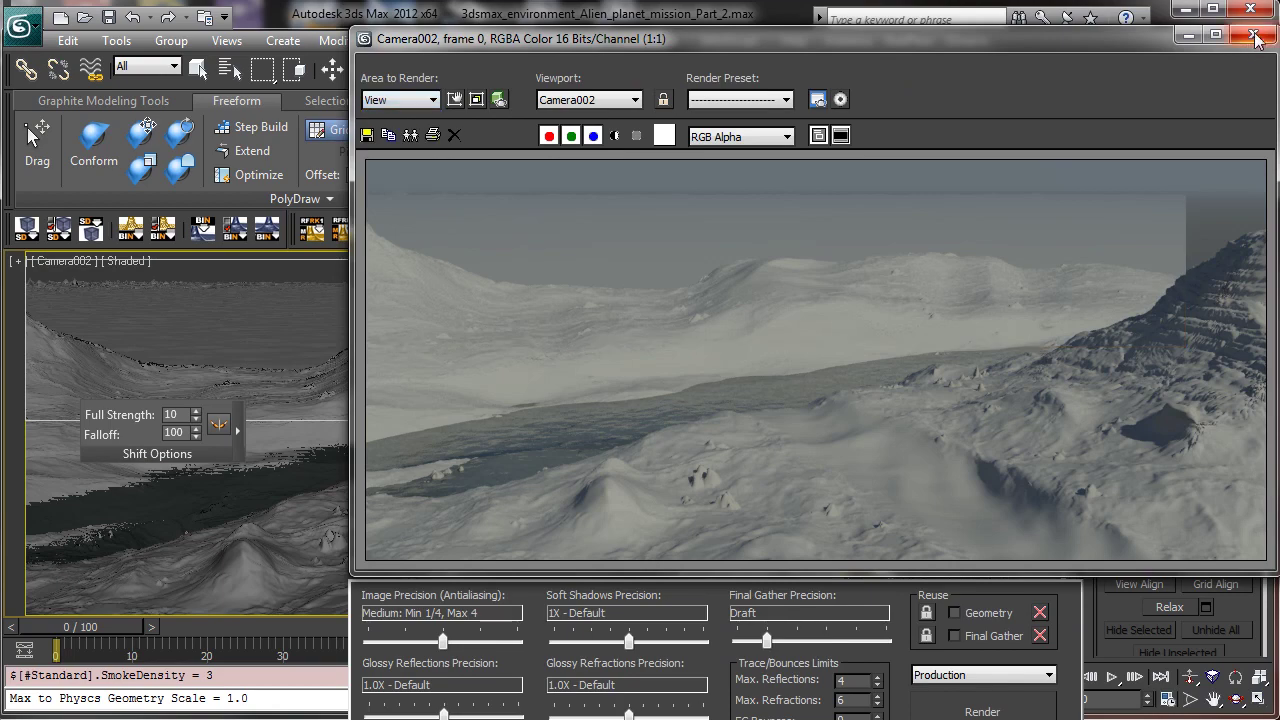
click(1253, 34)
Step: Examine the shifted ridges and the whole background plane around the terrain from a Perspective view
click(76, 264)
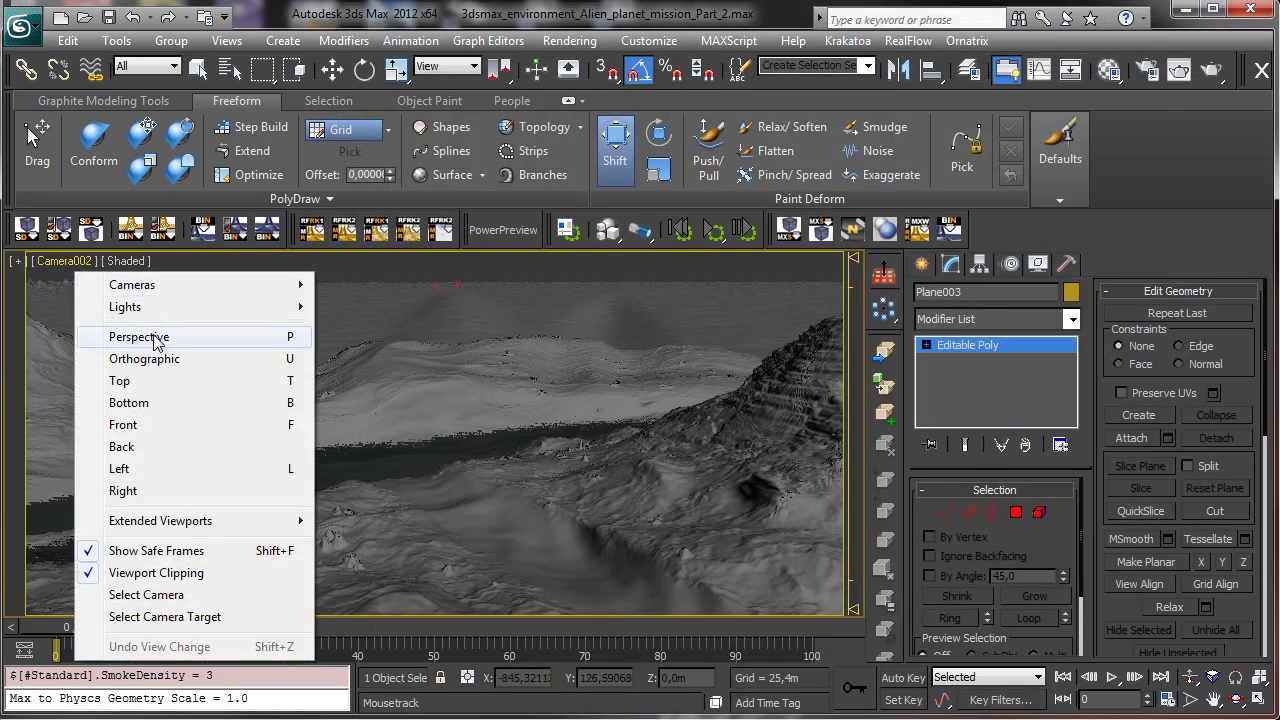
click(114, 337)
click(1235, 701)
drag(409, 420, 434, 431)
click(1190, 677)
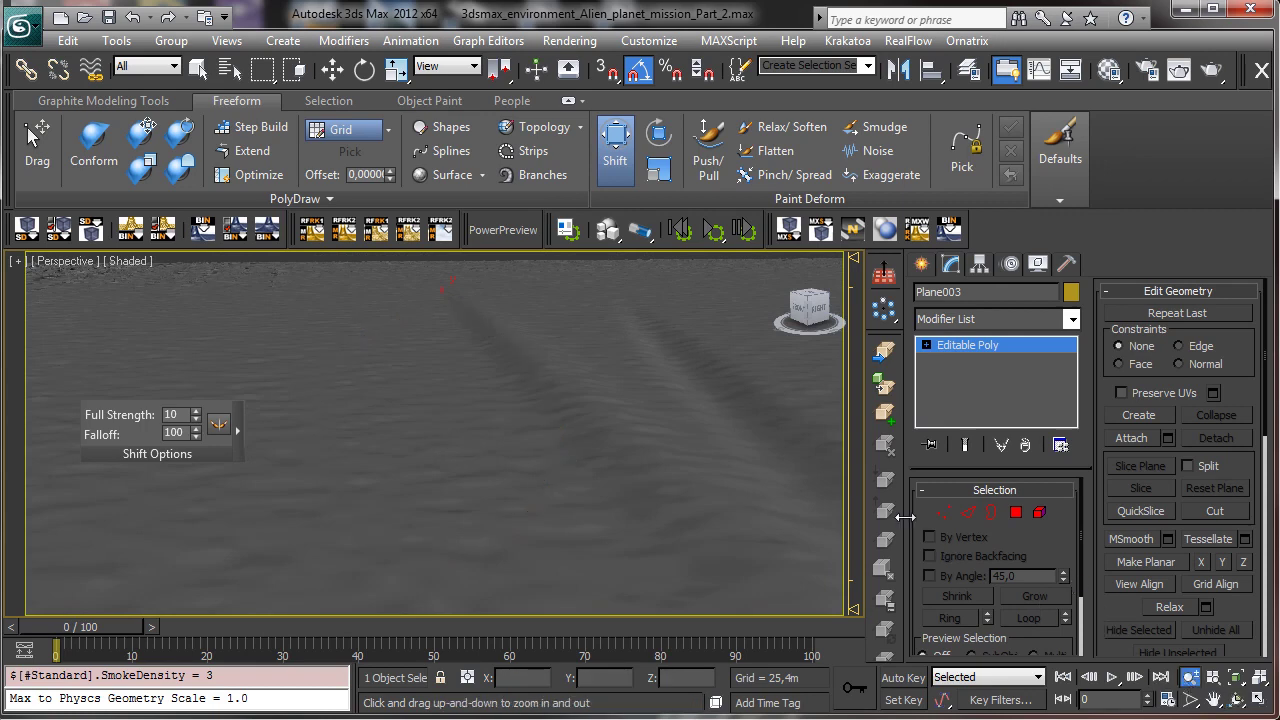
drag(680, 429, 703, 496)
drag(666, 387, 692, 690)
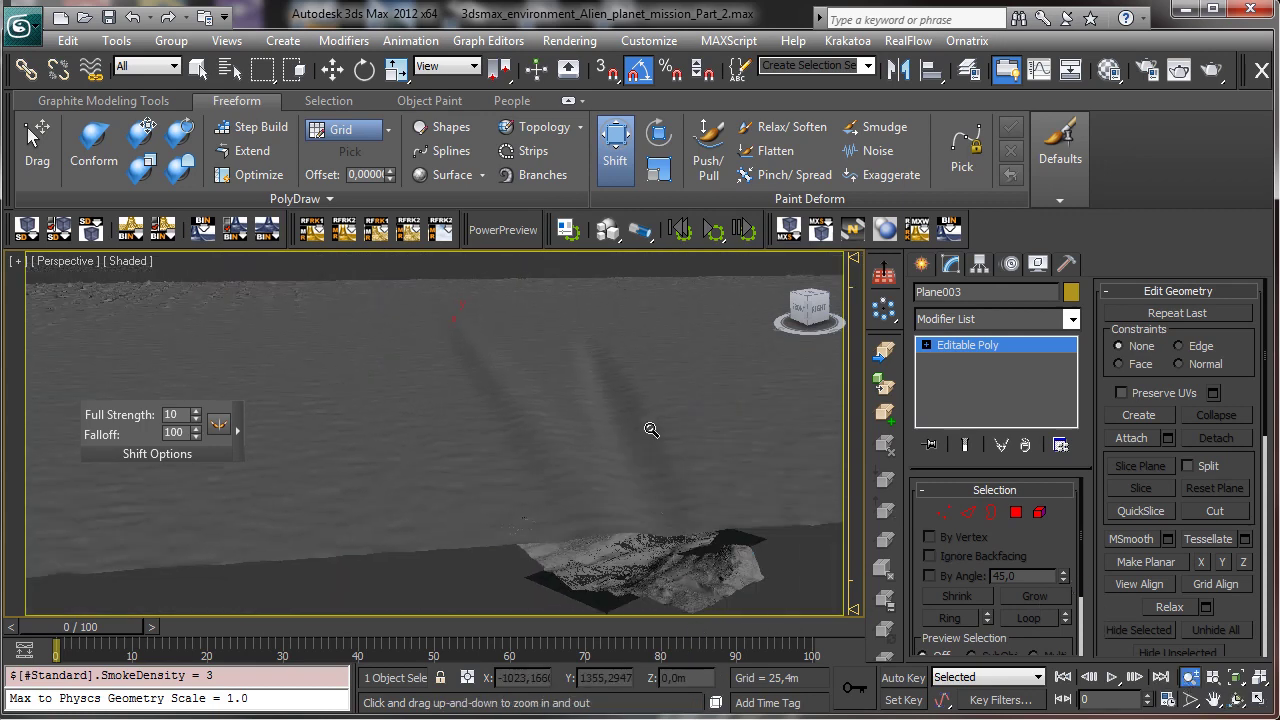
drag(651, 429, 641, 494)
Step: Try pulling up hills on the background plane near the terrain with the Shift brush, and undo these strokes
click(615, 145)
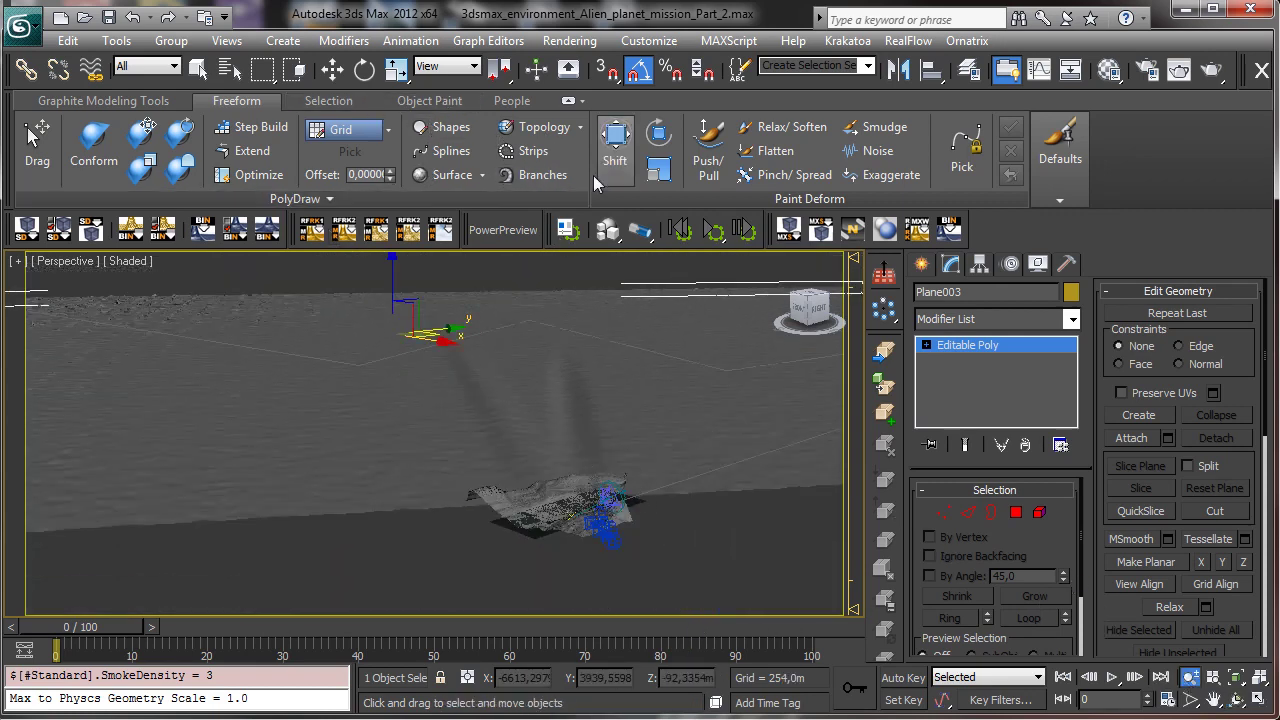
click(615, 145)
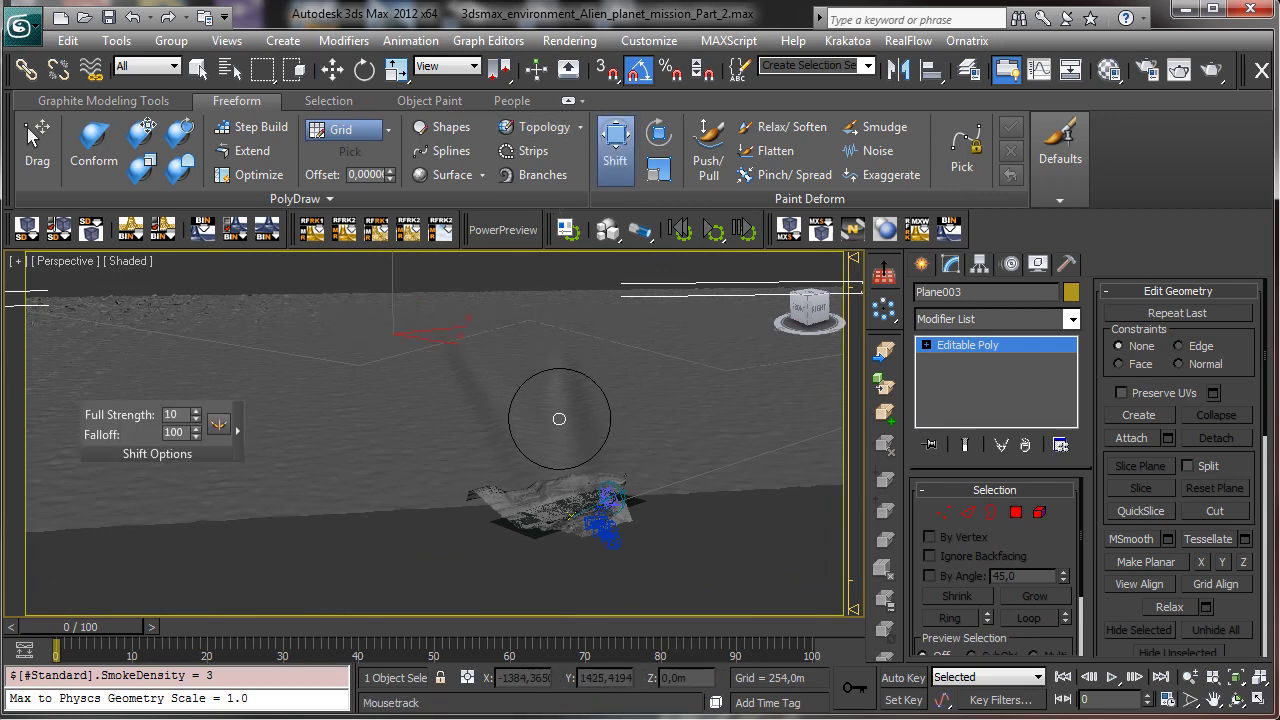
mouse_move(549, 419)
mouse_down()
mouse_move(651, 425)
mouse_move(623, 335)
mouse_move(568, 255)
mouse_up()
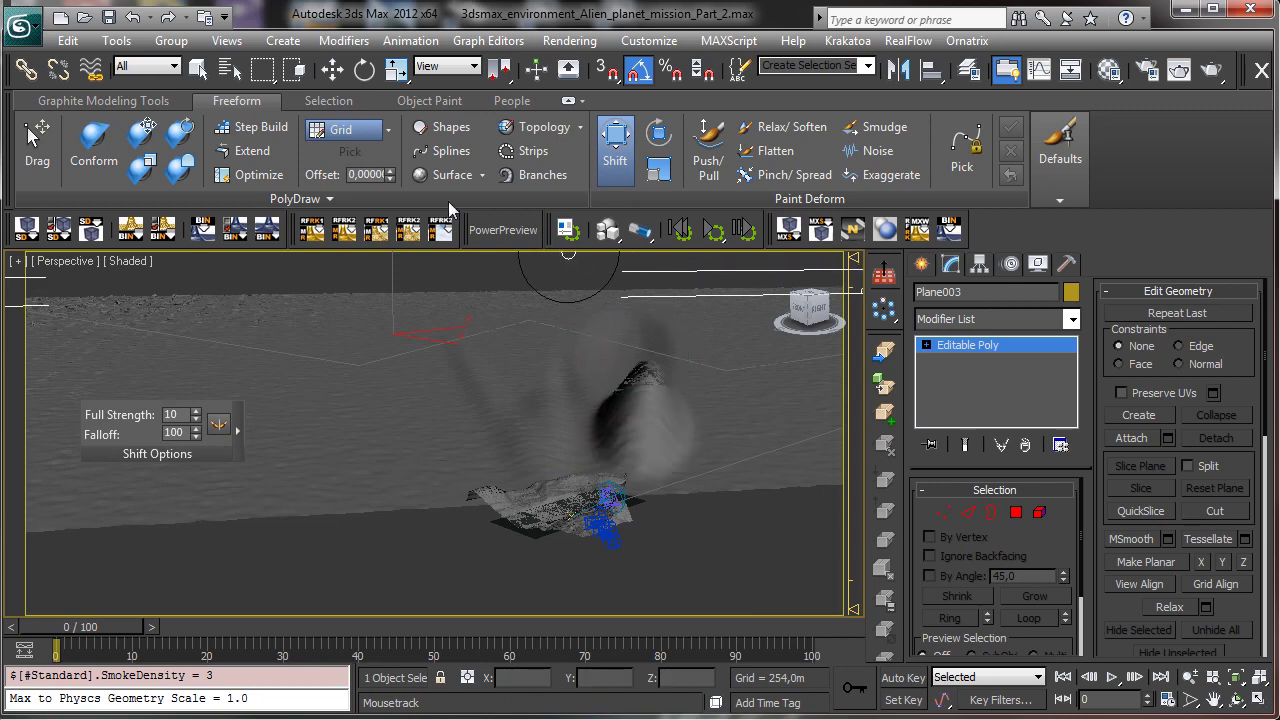
click(132, 17)
click(132, 17)
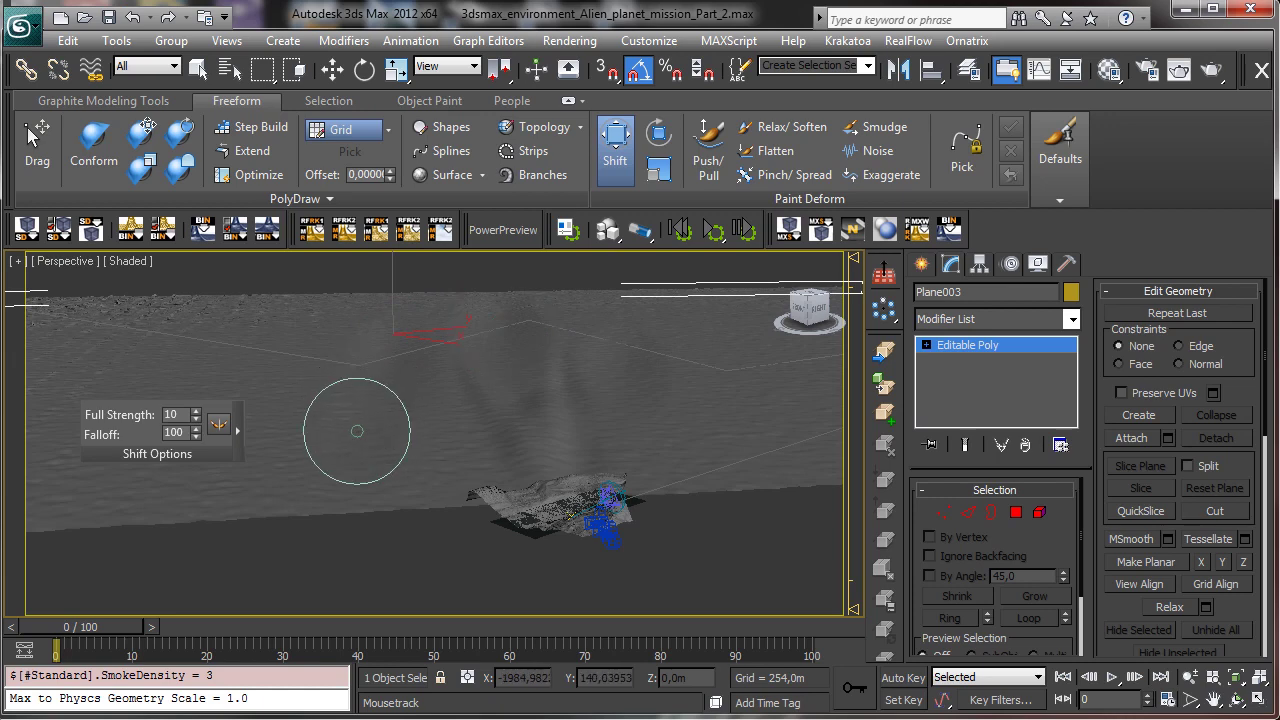
drag(349, 420, 443, 406)
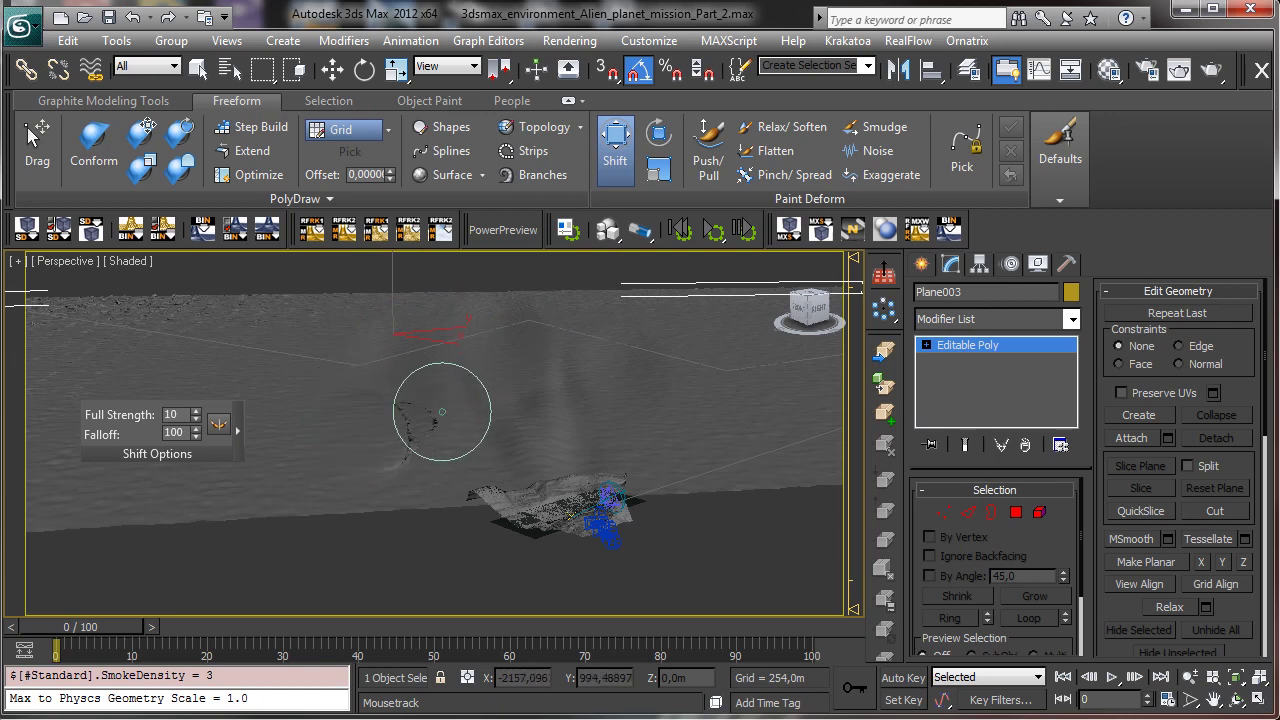
click(133, 30)
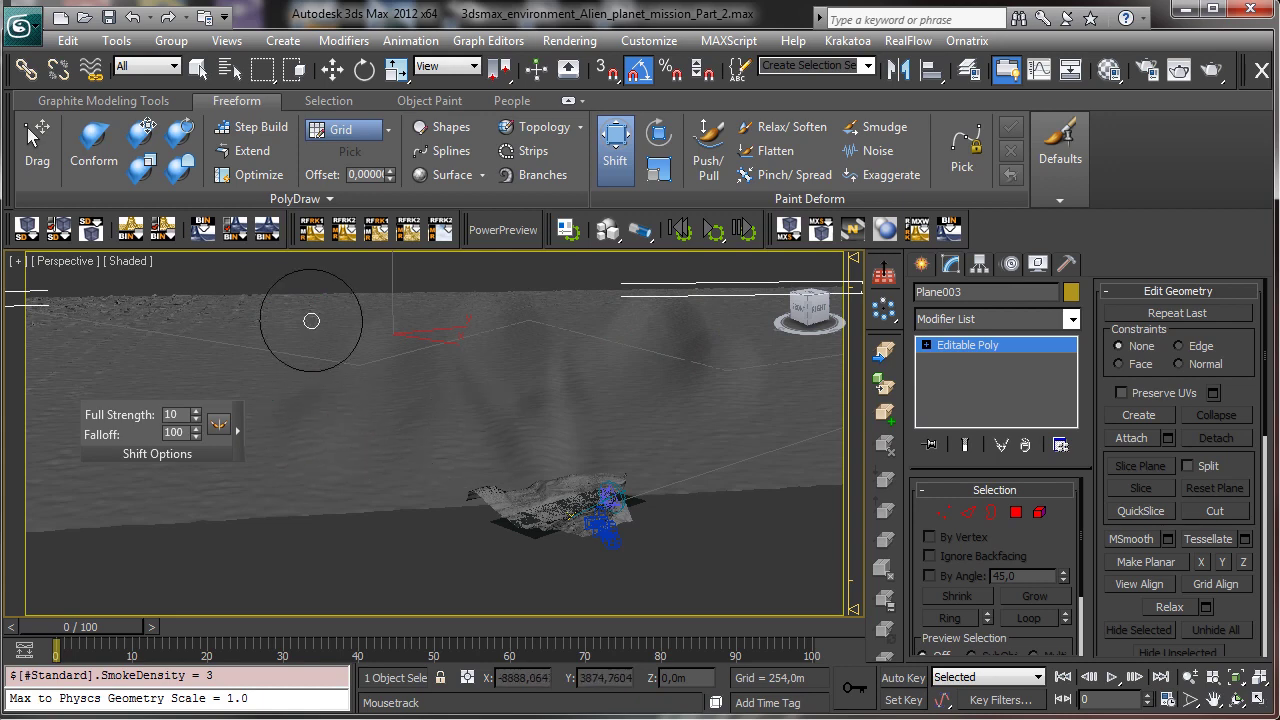
Step: Return the Perspective viewport to the Camera002 view
click(66, 261)
mouse_move(165, 287)
click(365, 306)
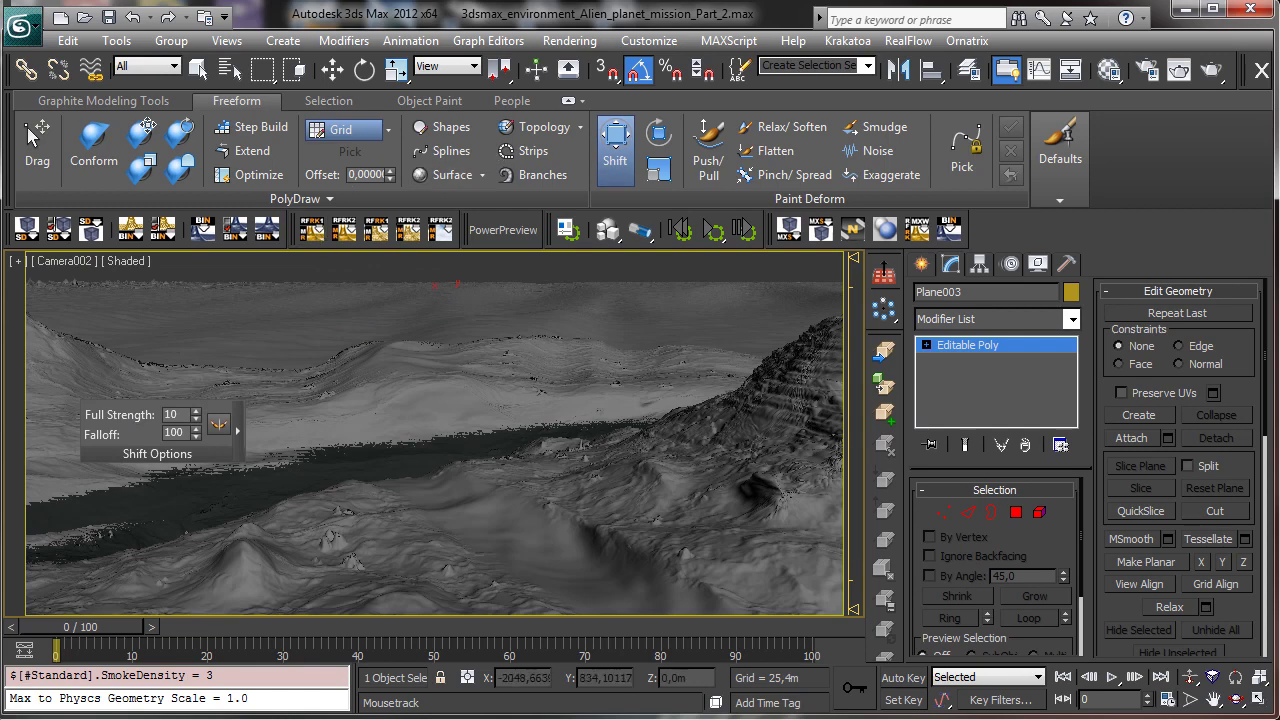
click(777, 174)
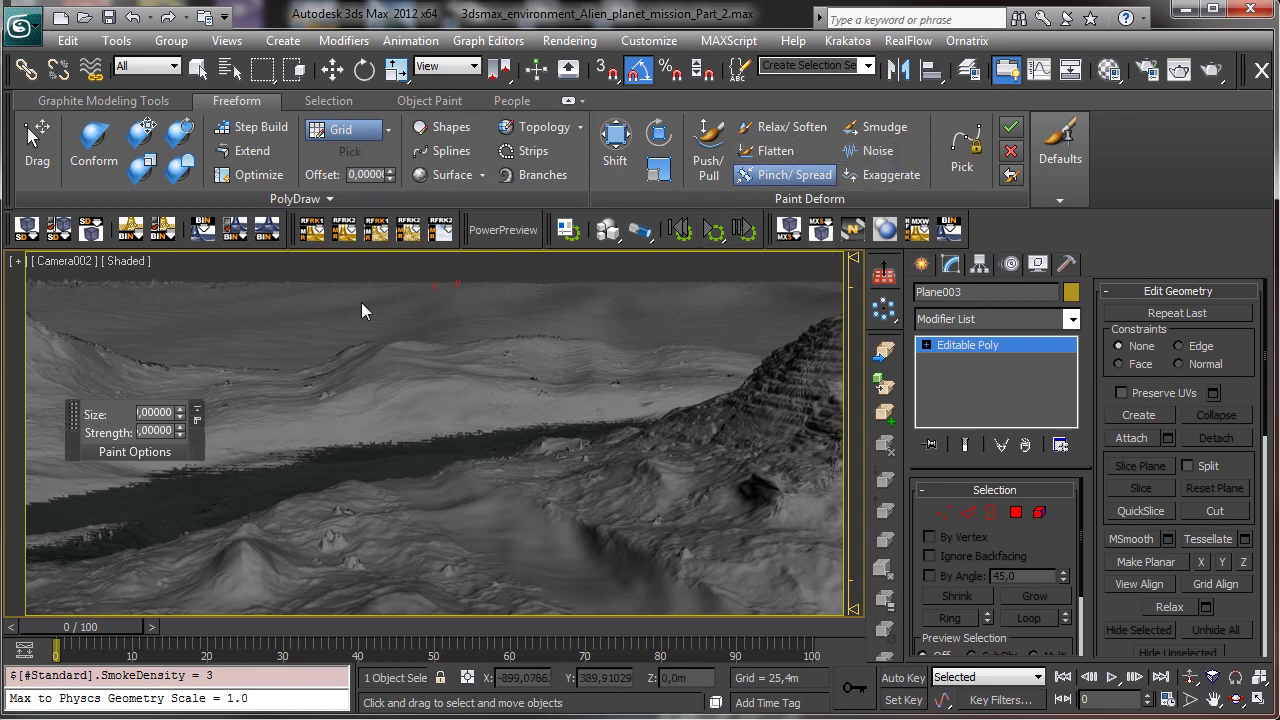
click(885, 176)
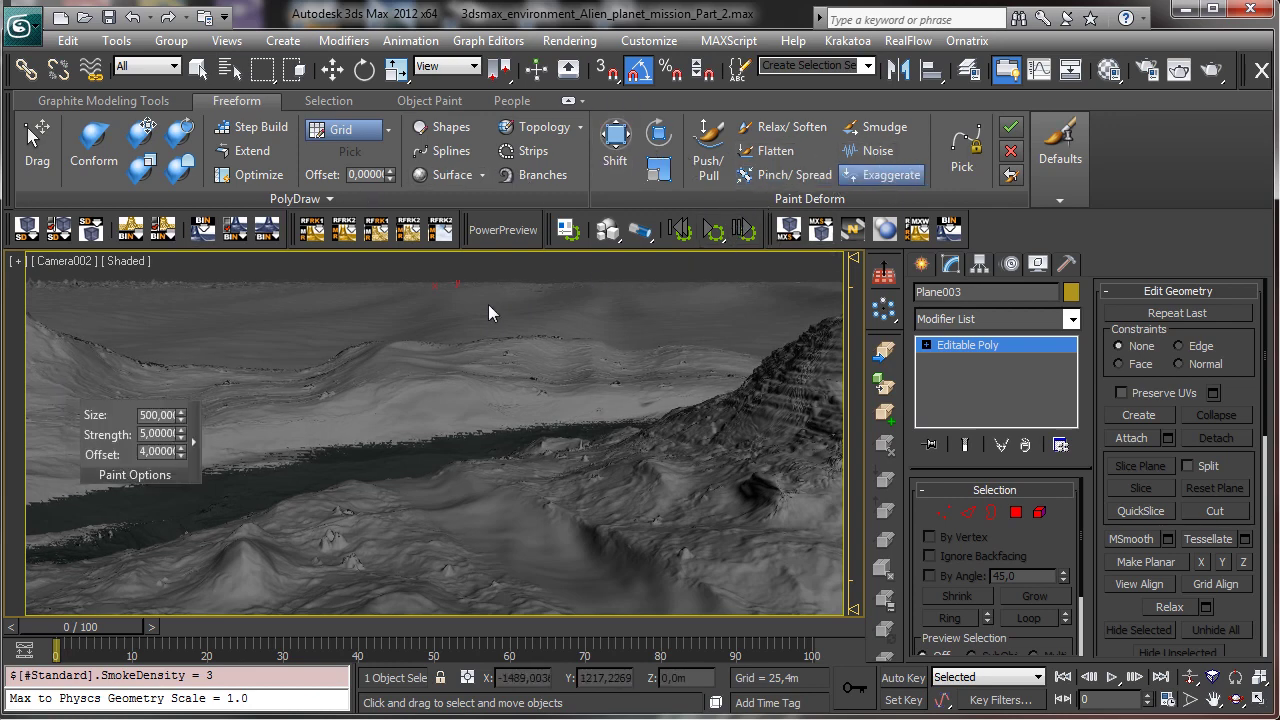
click(614, 142)
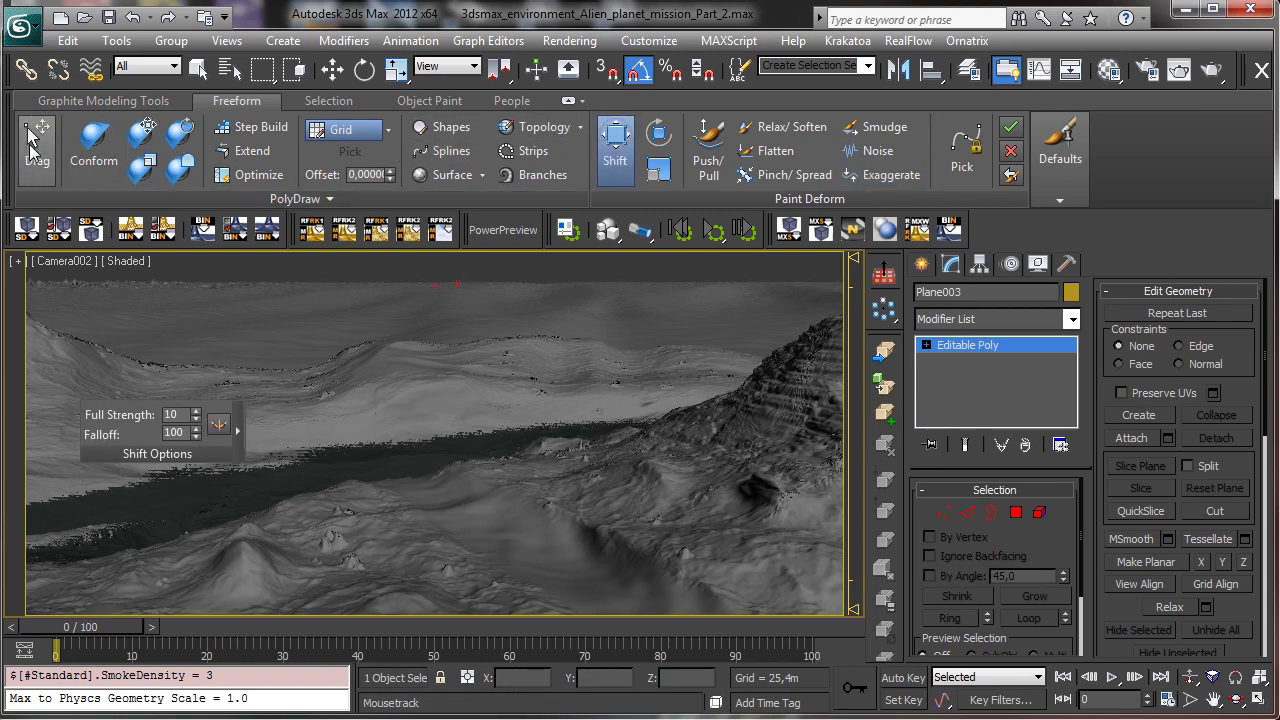
Step: Leave the Shift brush for the Move tool and add a Displace modifier to the background plane
click(569, 99)
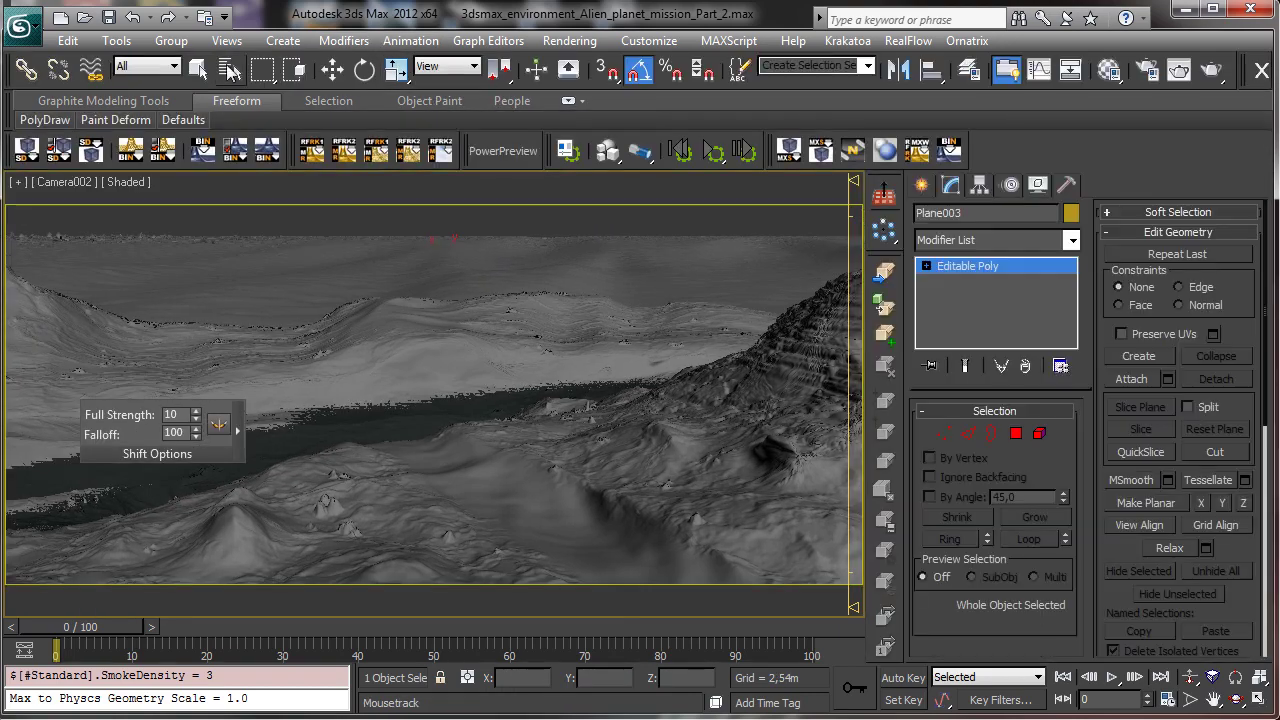
key(w)
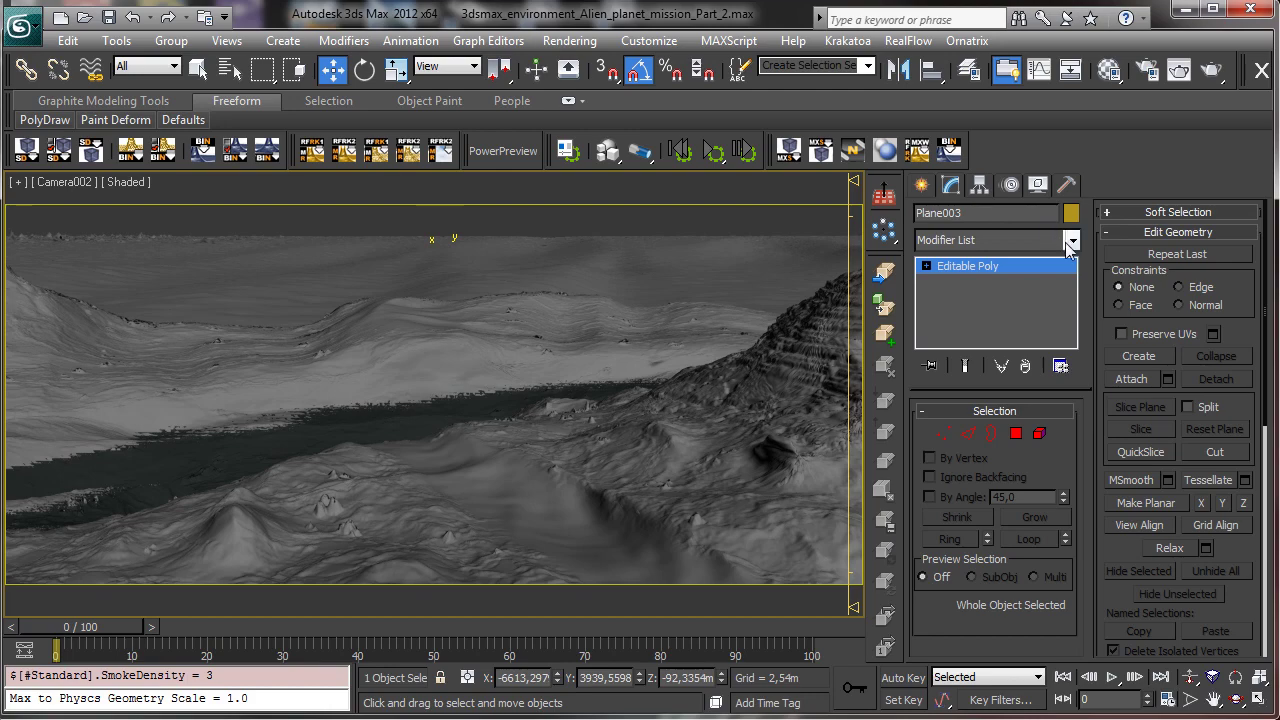
click(1071, 240)
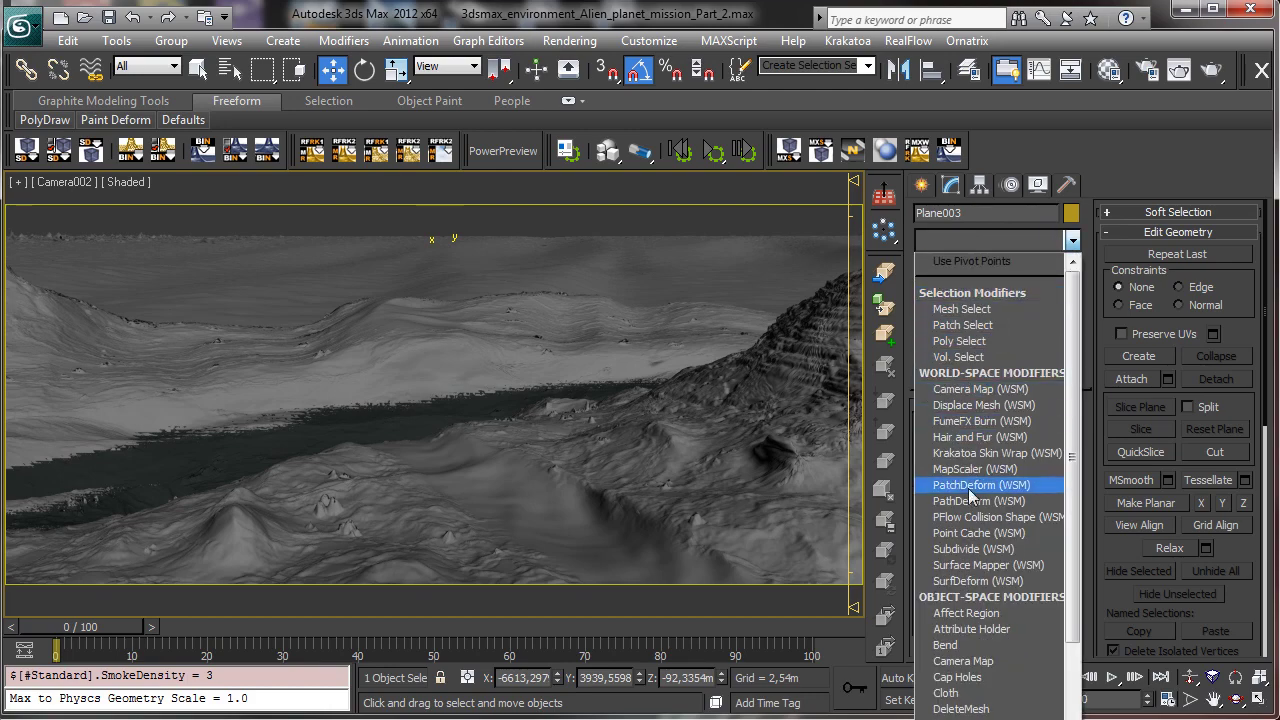
click(960, 709)
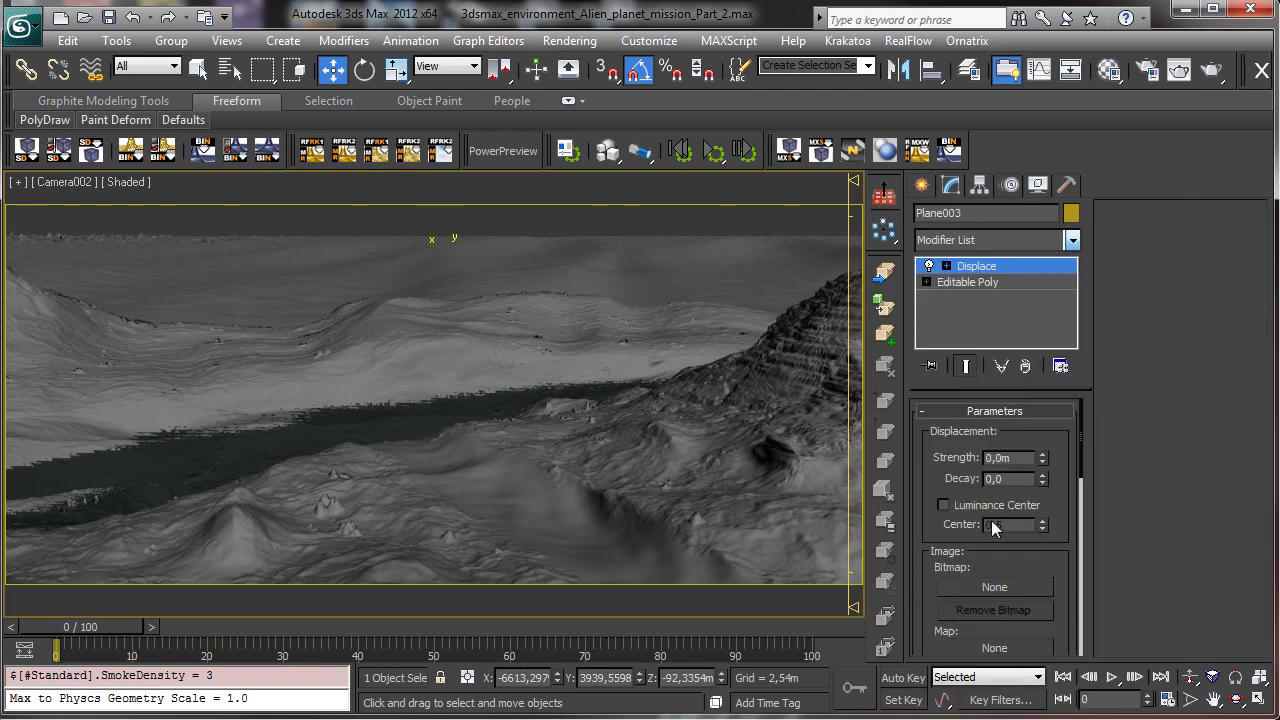
Step: Assign a Composite map to the diffuse color of the unused 13 - Default material
click(1109, 70)
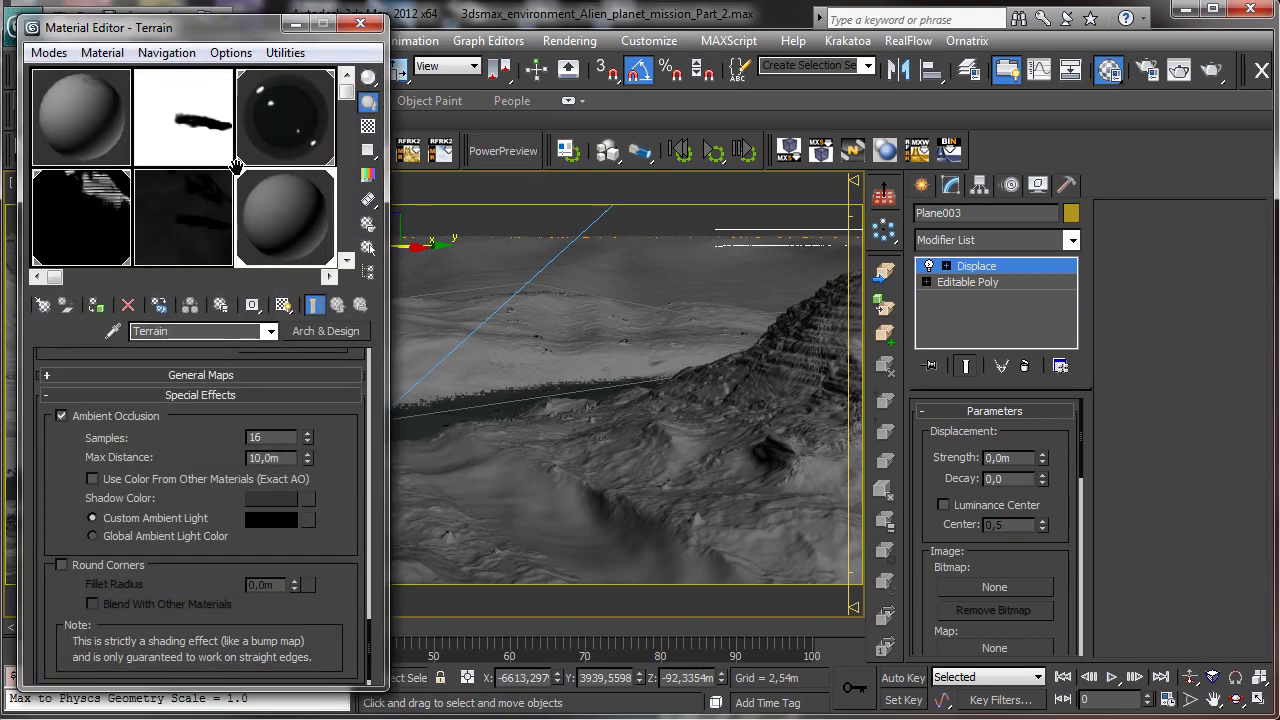
scroll(183, 166, down, 1)
click(72, 230)
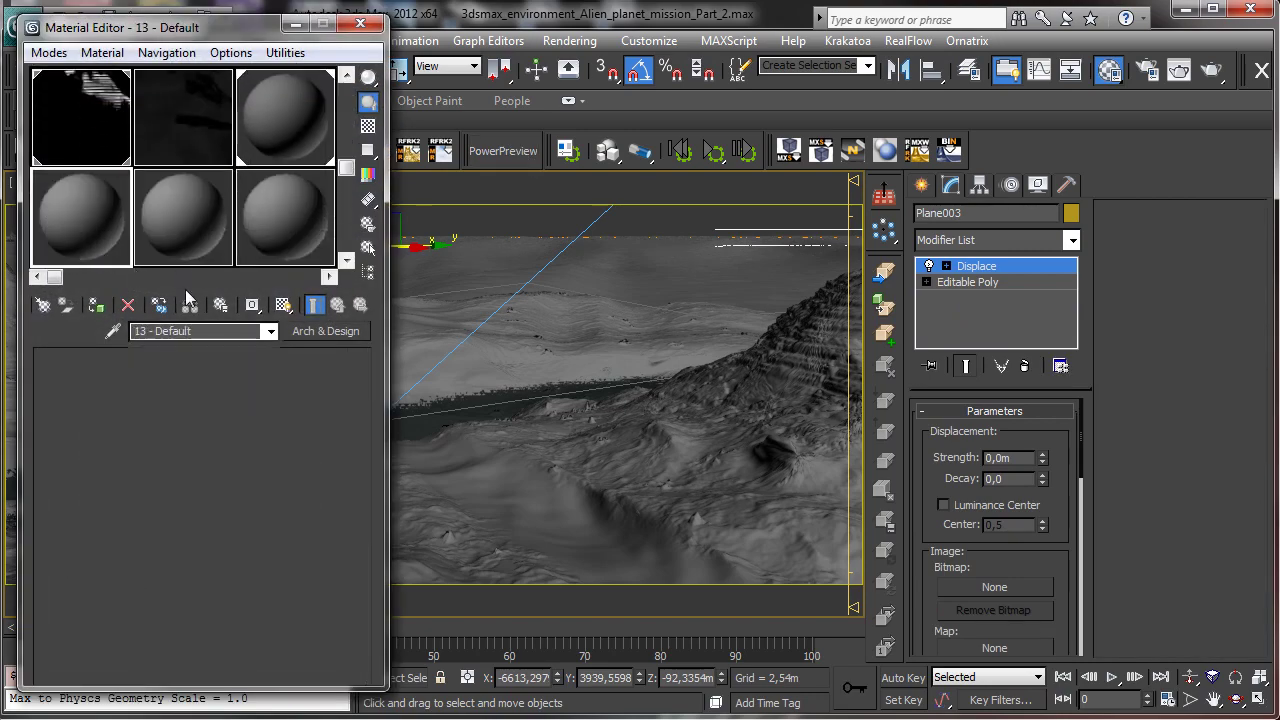
click(180, 483)
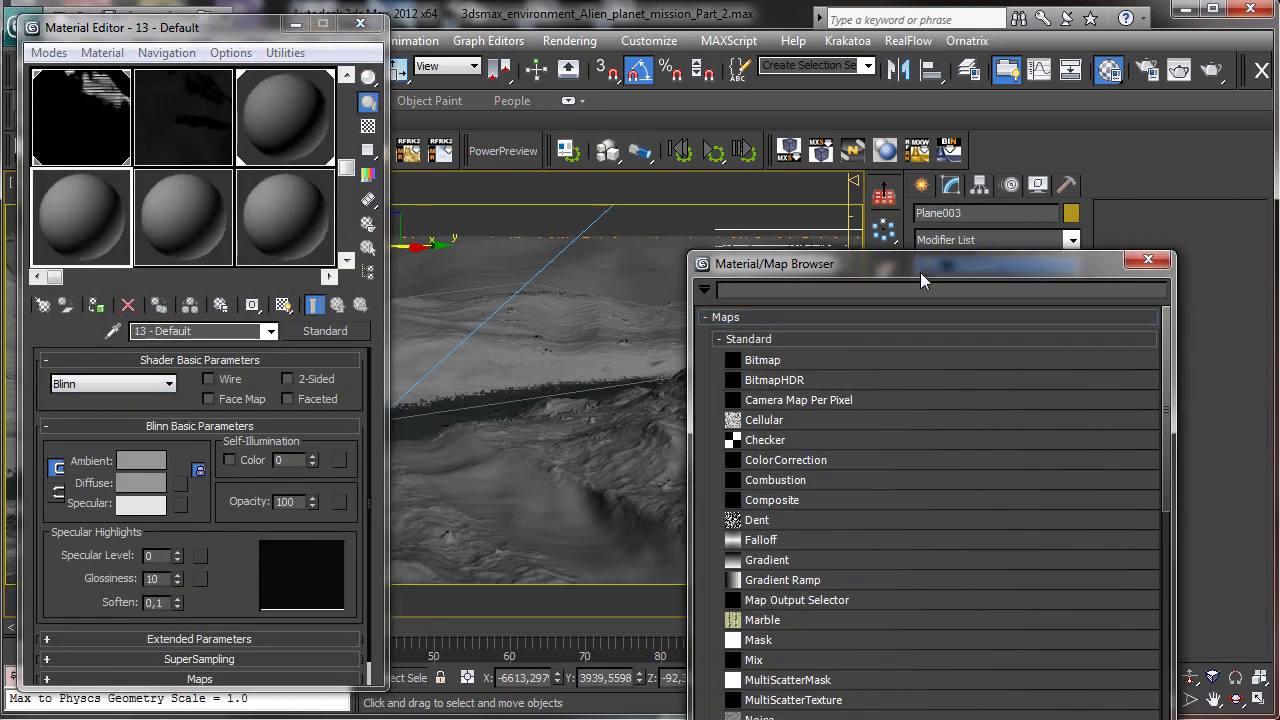
drag(920, 272, 781, 58)
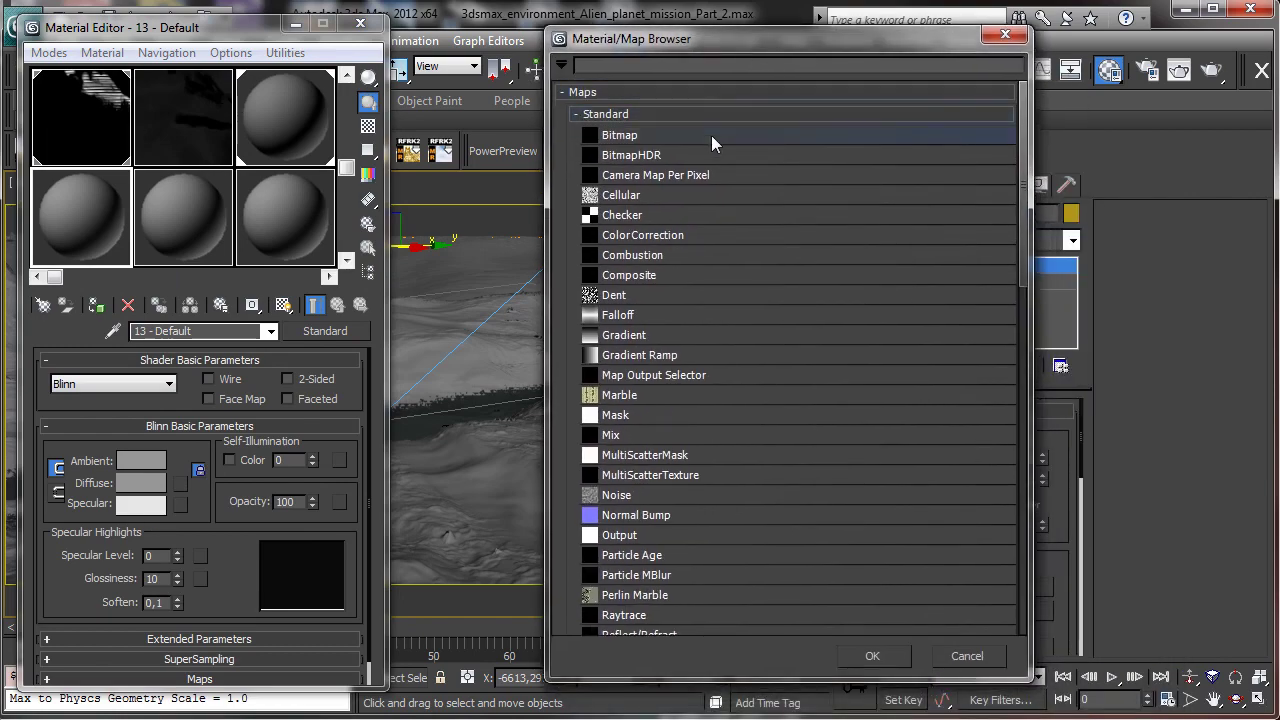
double_click(654, 274)
Step: Put a Cellular map in Layer 1 of the Composite map and set its cell type to Chips
click(88, 440)
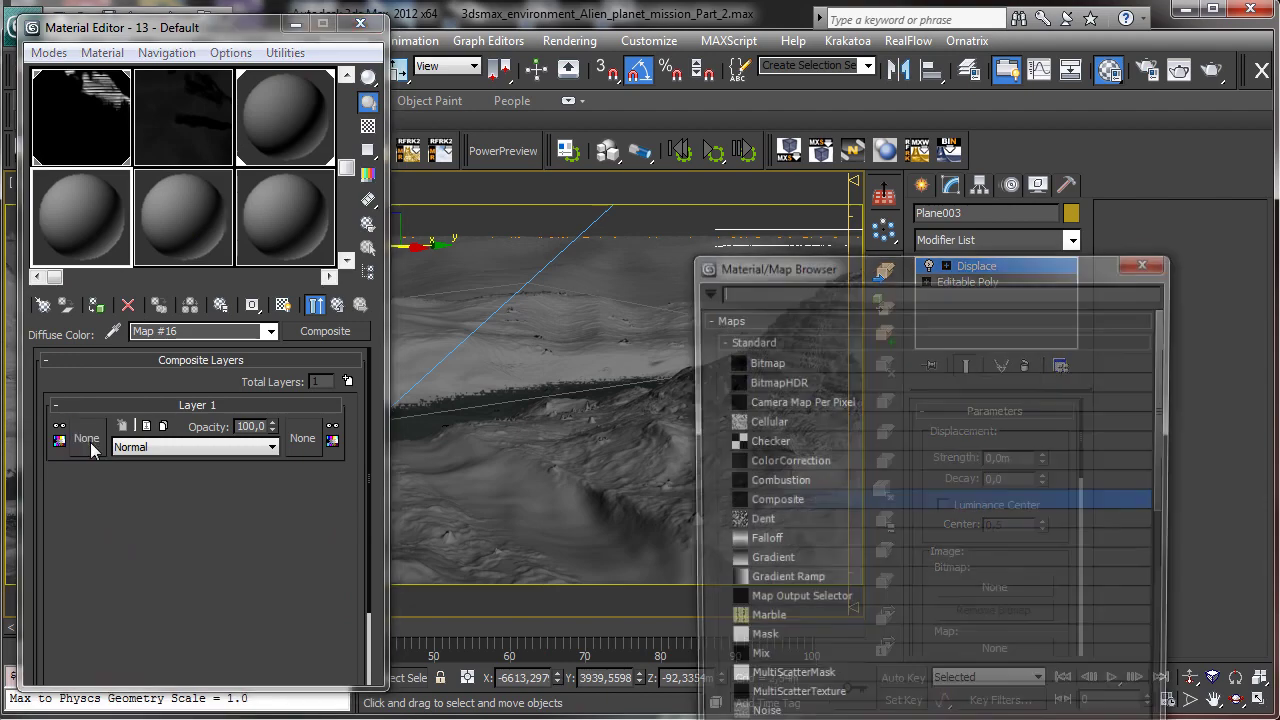
drag(916, 277, 670, 82)
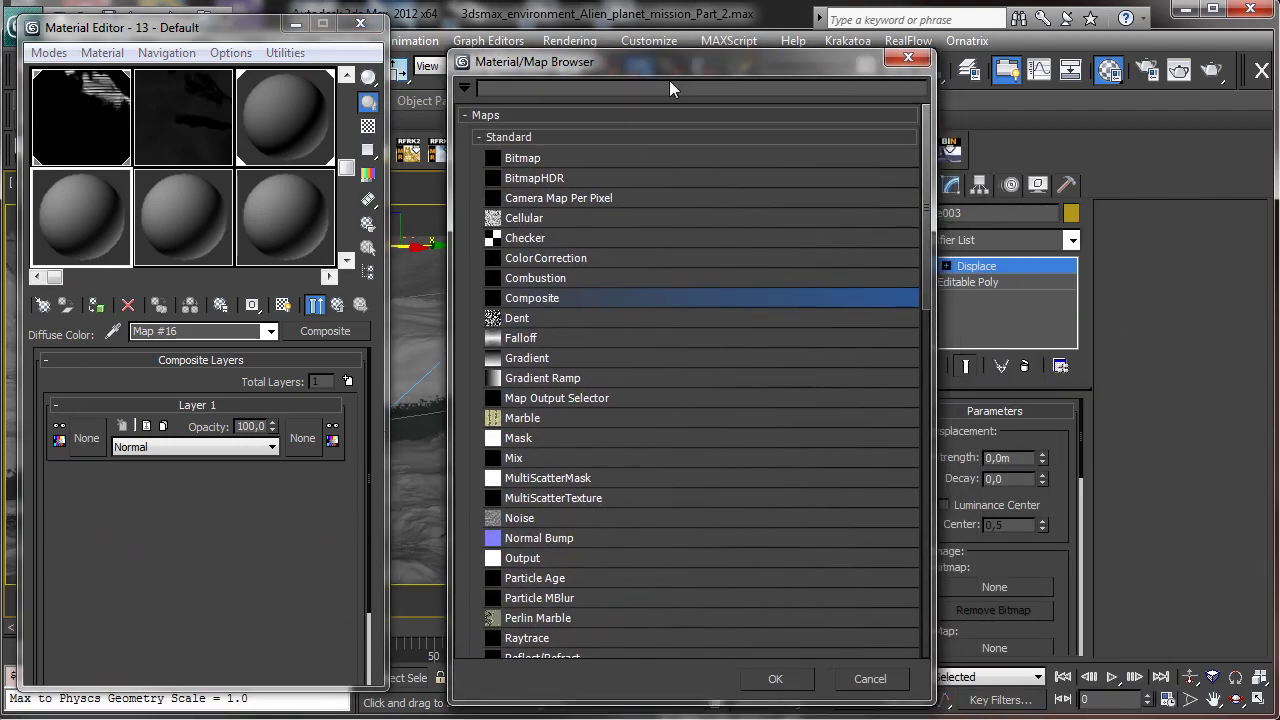
double_click(537, 219)
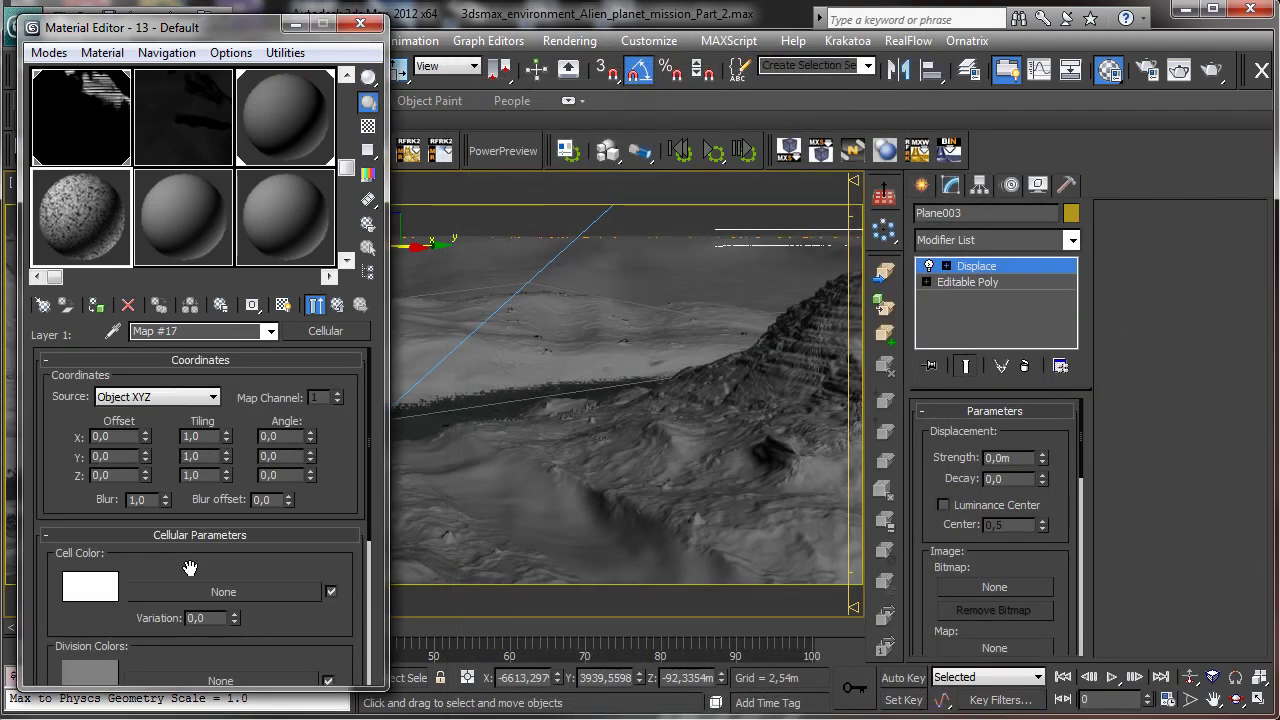
scroll(190, 568, down, 5)
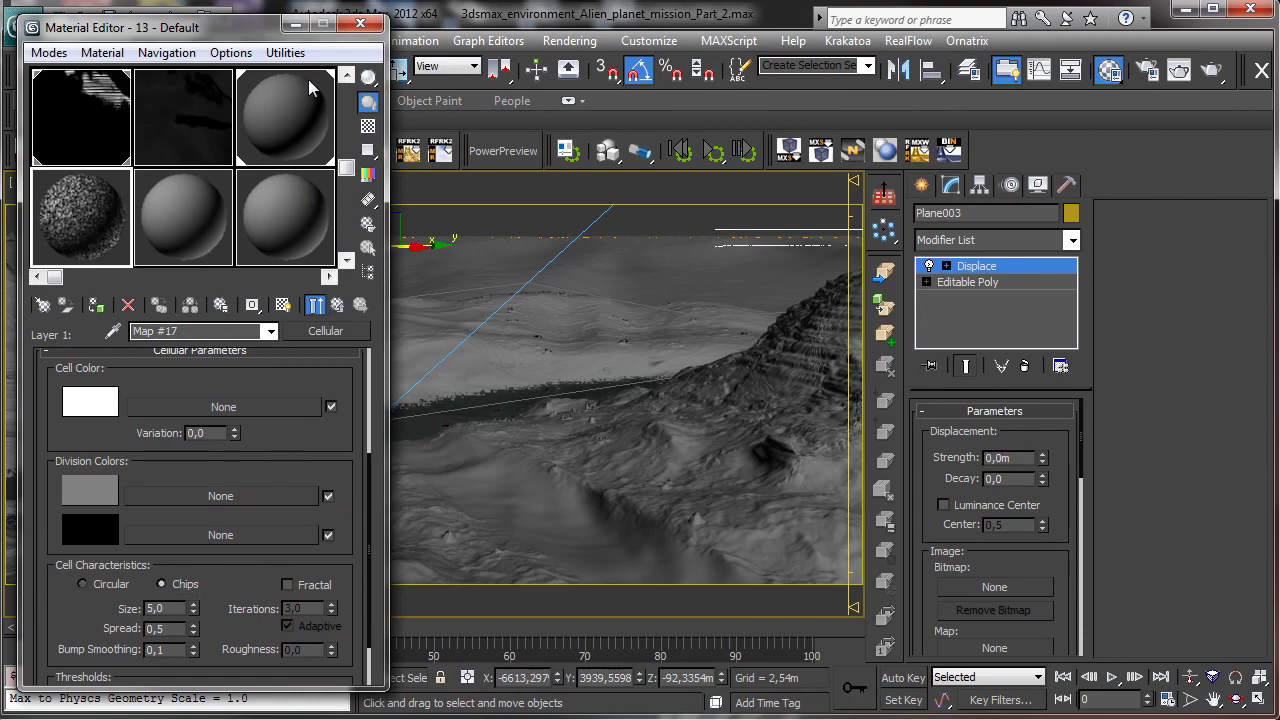
Step: Assign the Composite map as an instance to the Displace modifier's map slot and close the Material Editor
drag(250, 27, 251, 132)
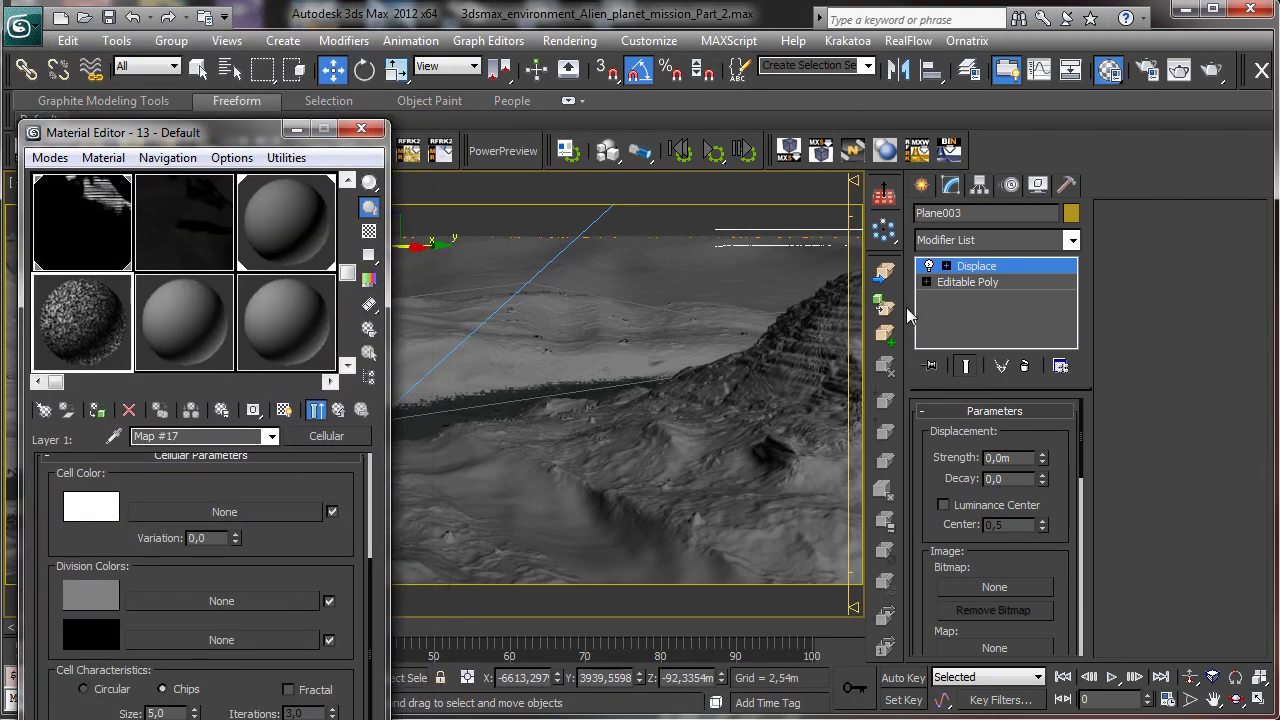
scroll(954, 455, down, 5)
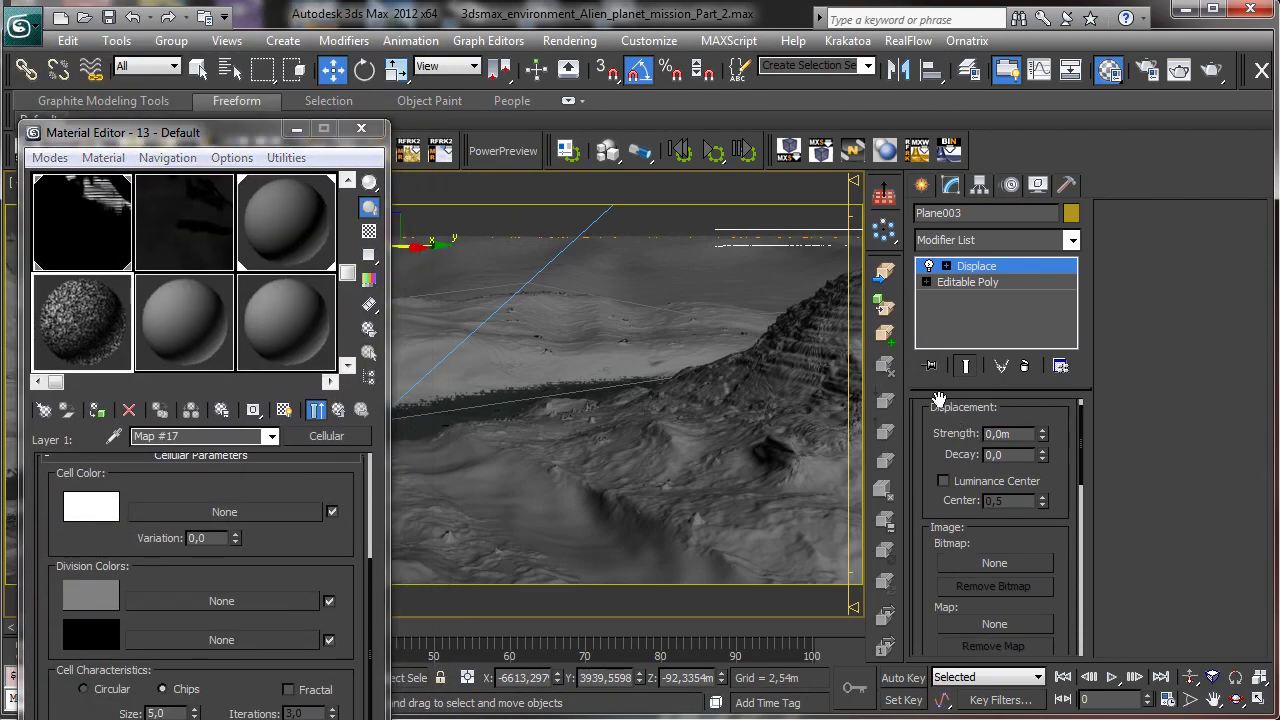
click(339, 410)
drag(326, 436, 981, 440)
click(585, 422)
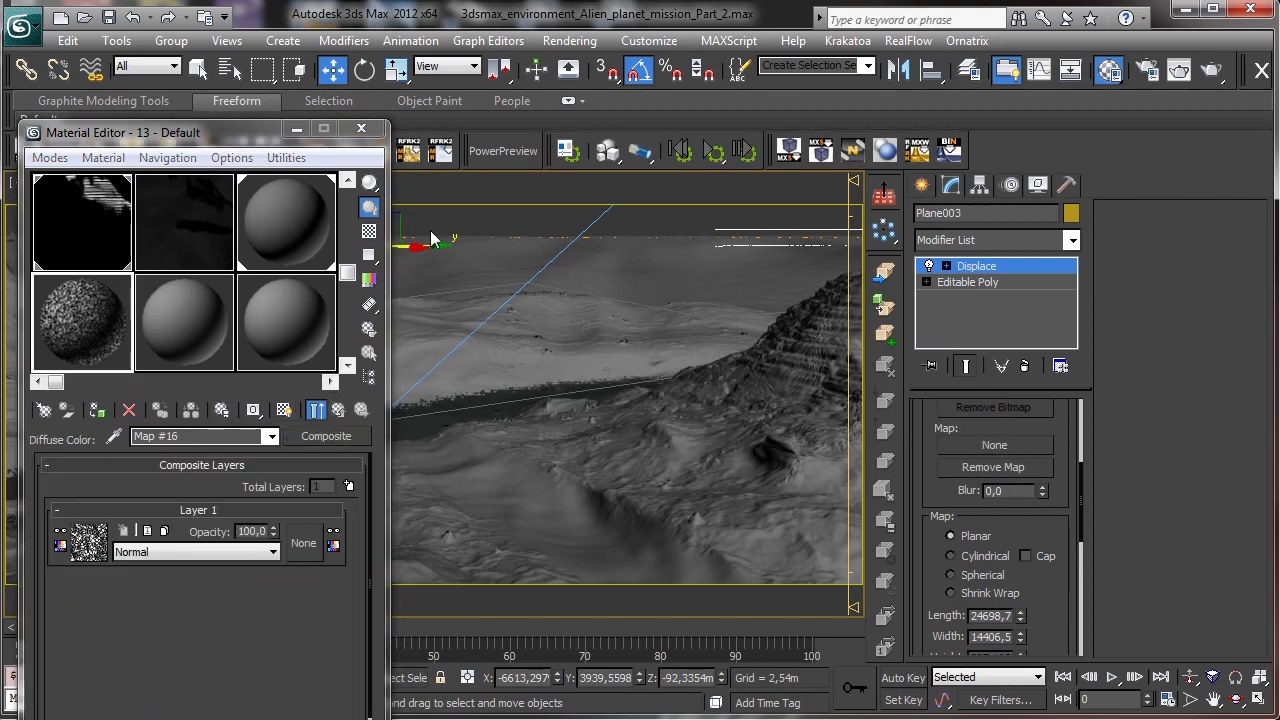
click(361, 128)
Step: Enable Luminance Center in the Displace modifier and raise its strength to 5 m and on to 10 m
scroll(1025, 572, up, 3)
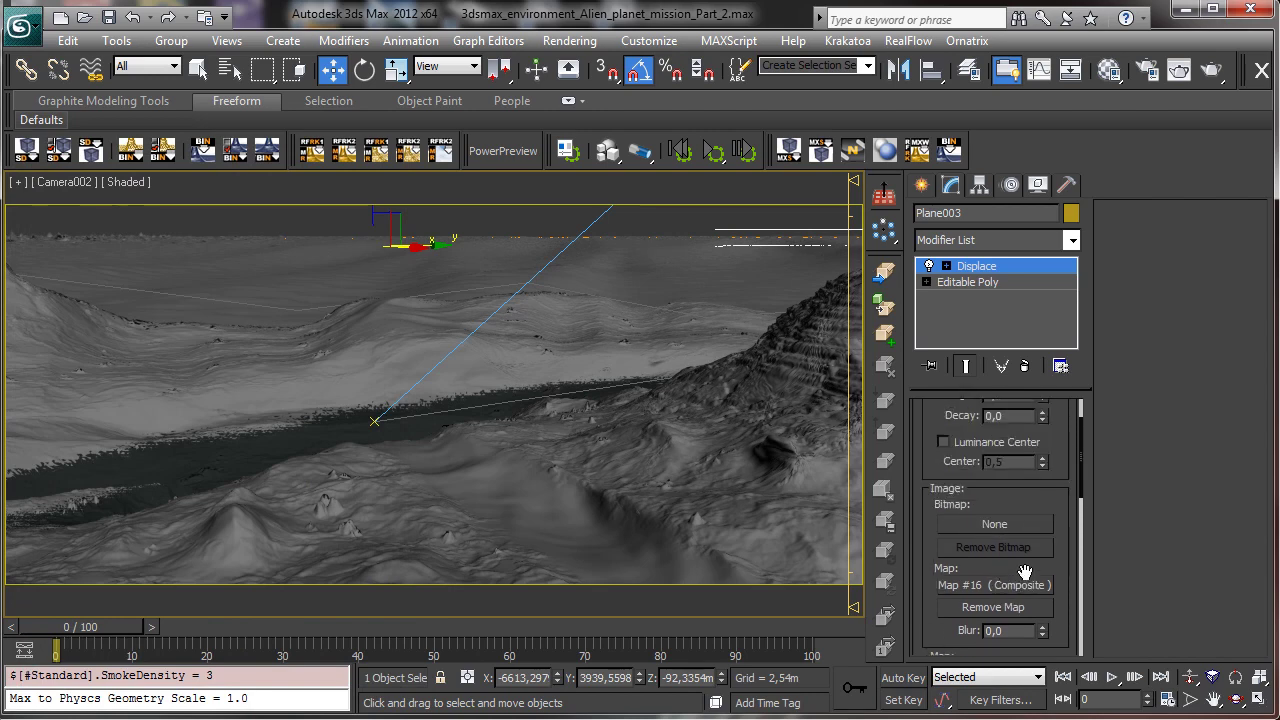
scroll(1025, 572, up, 2)
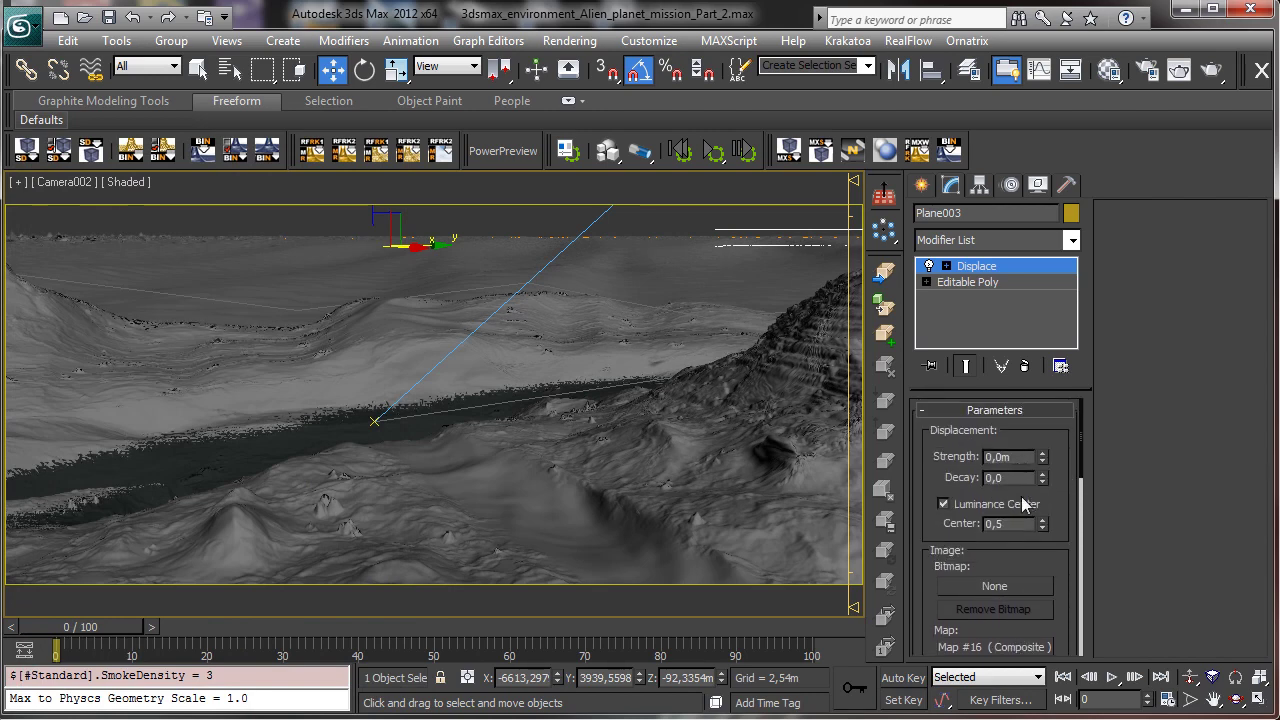
double_click(1010, 457)
text(,)
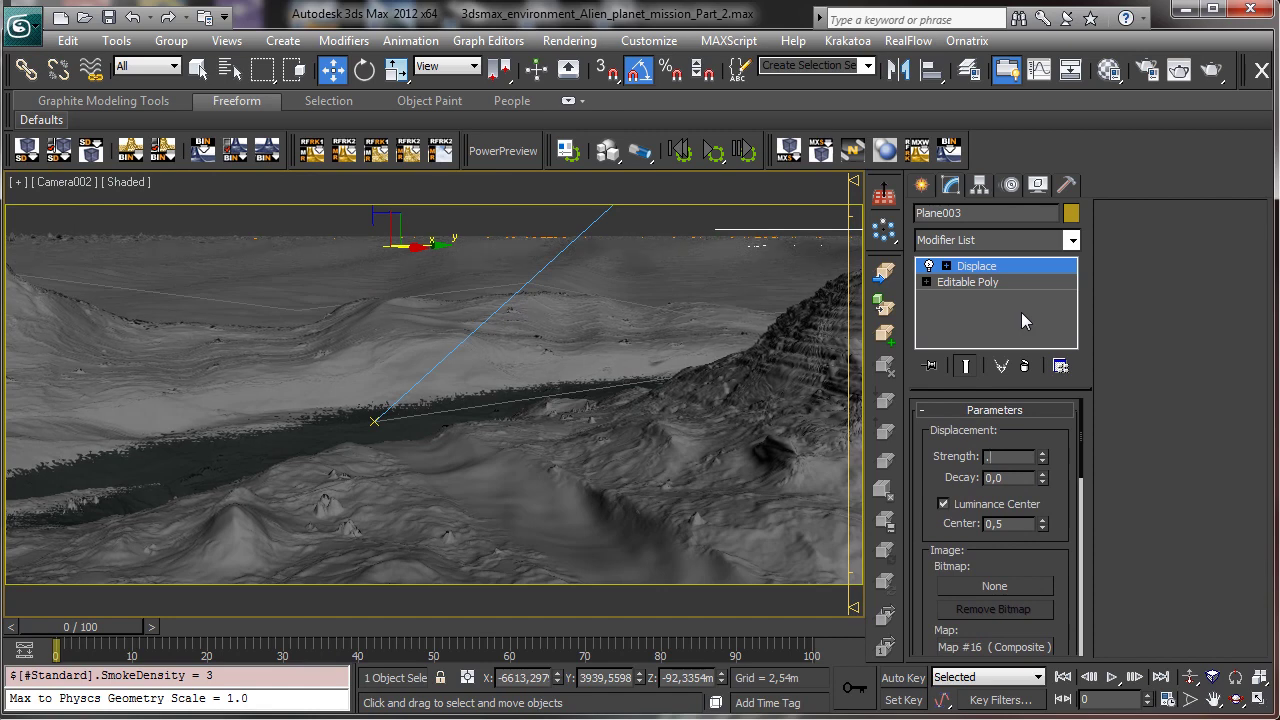
text(5)
key(Return)
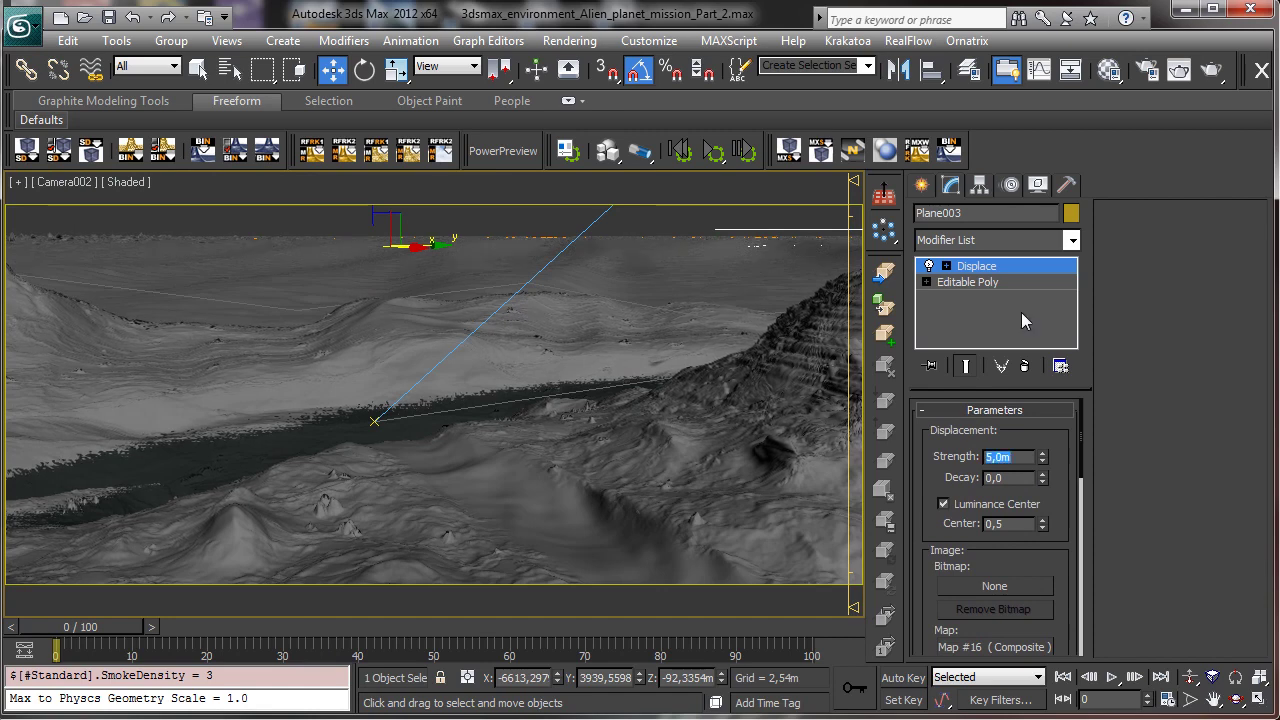
text(10)
key(Return)
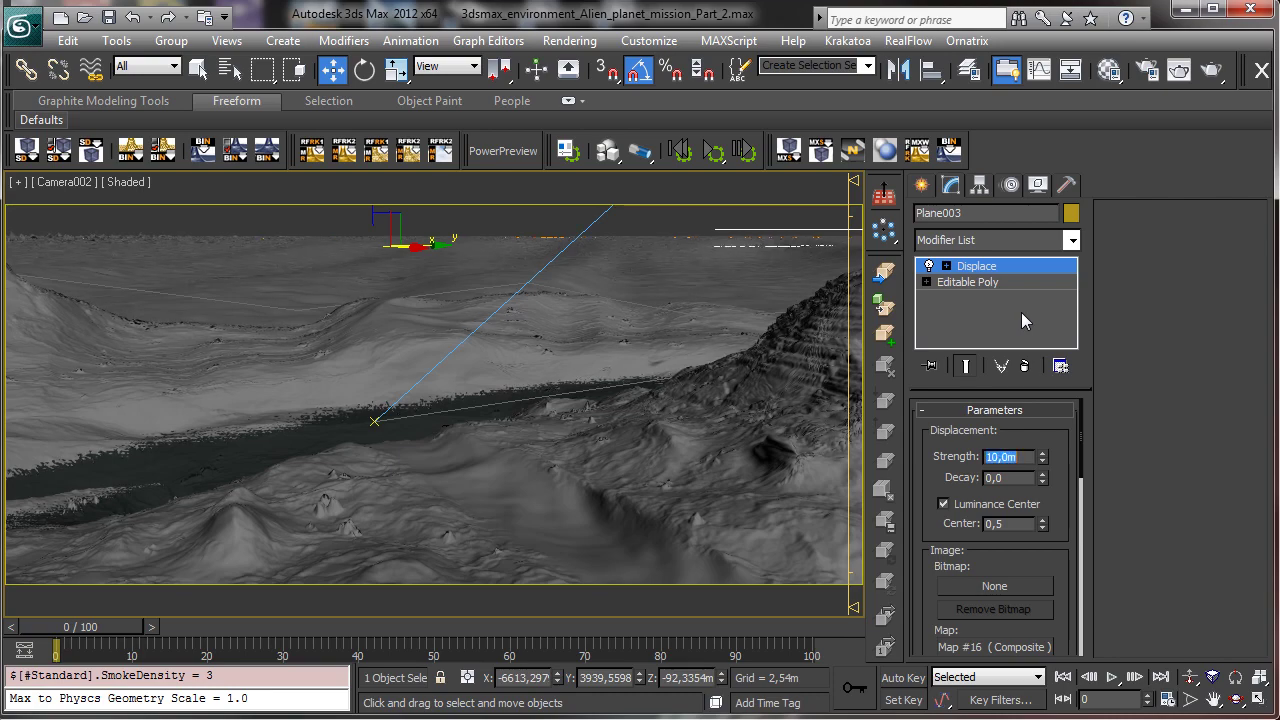
Step: Reopen the Cellular map from Layer 1 in the Material Editor and set its cell size to 500
click(1104, 72)
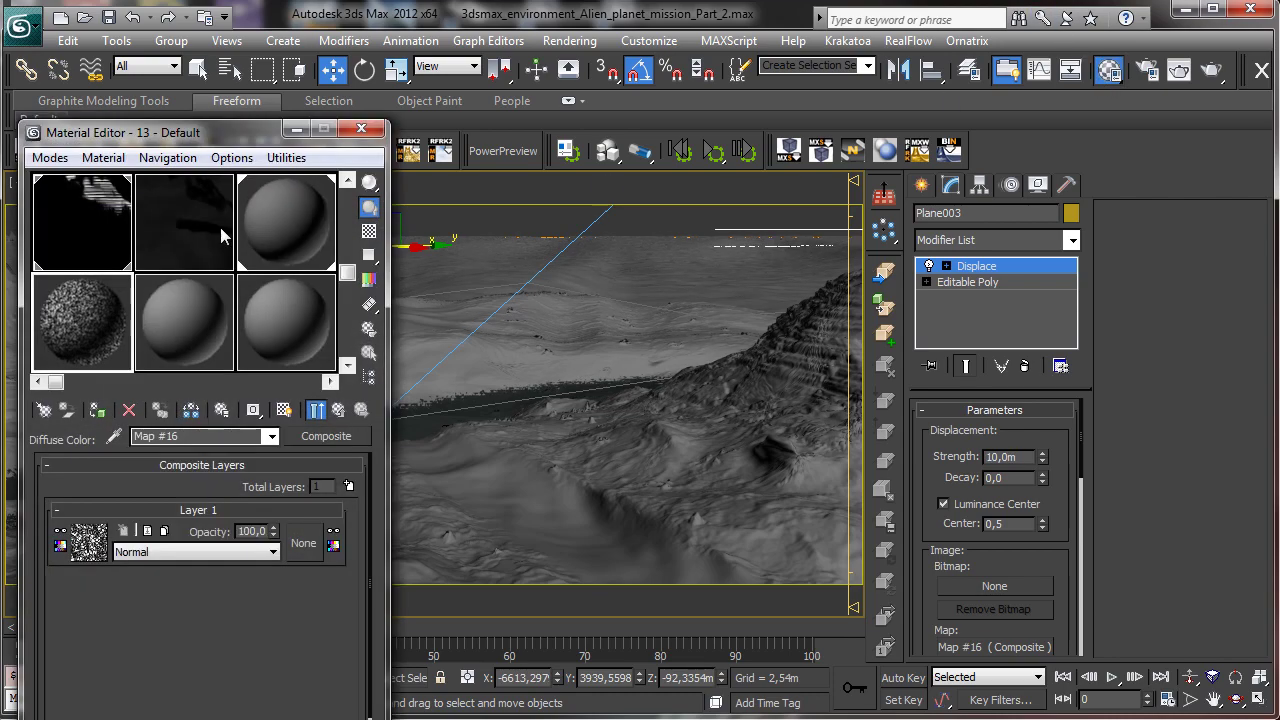
click(95, 545)
scroll(150, 640, down, 5)
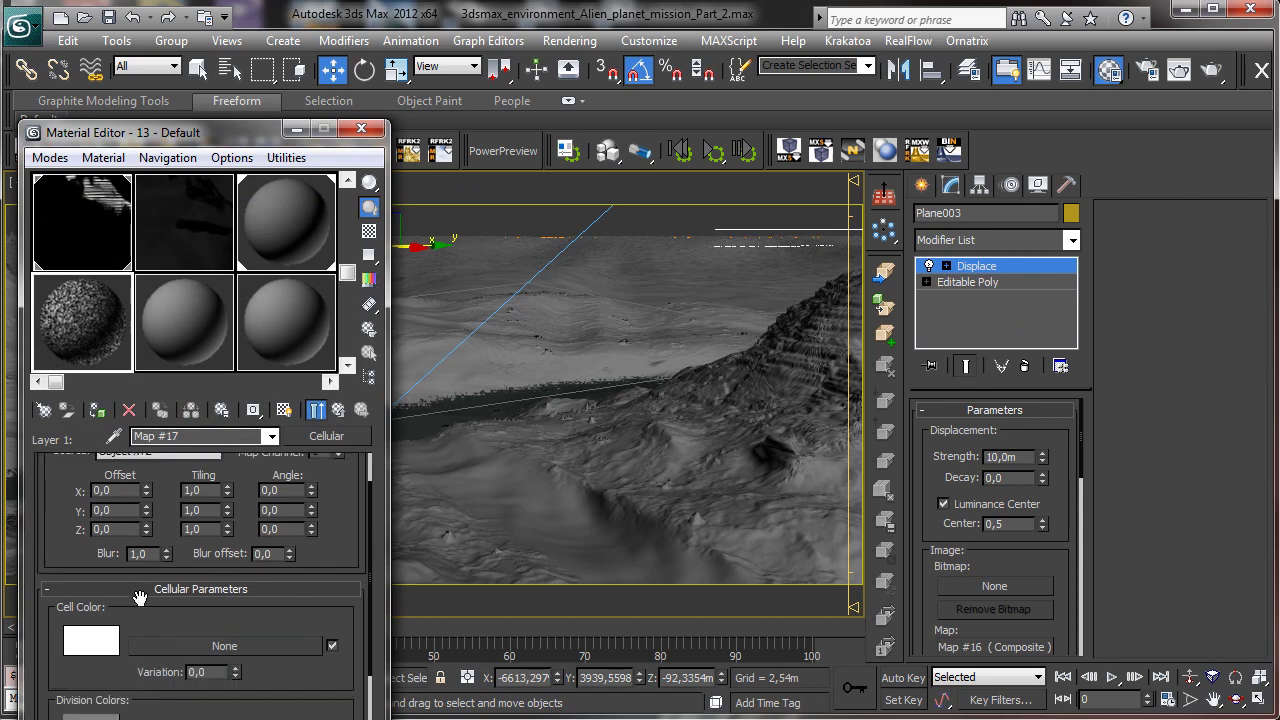
double_click(168, 649)
text(500)
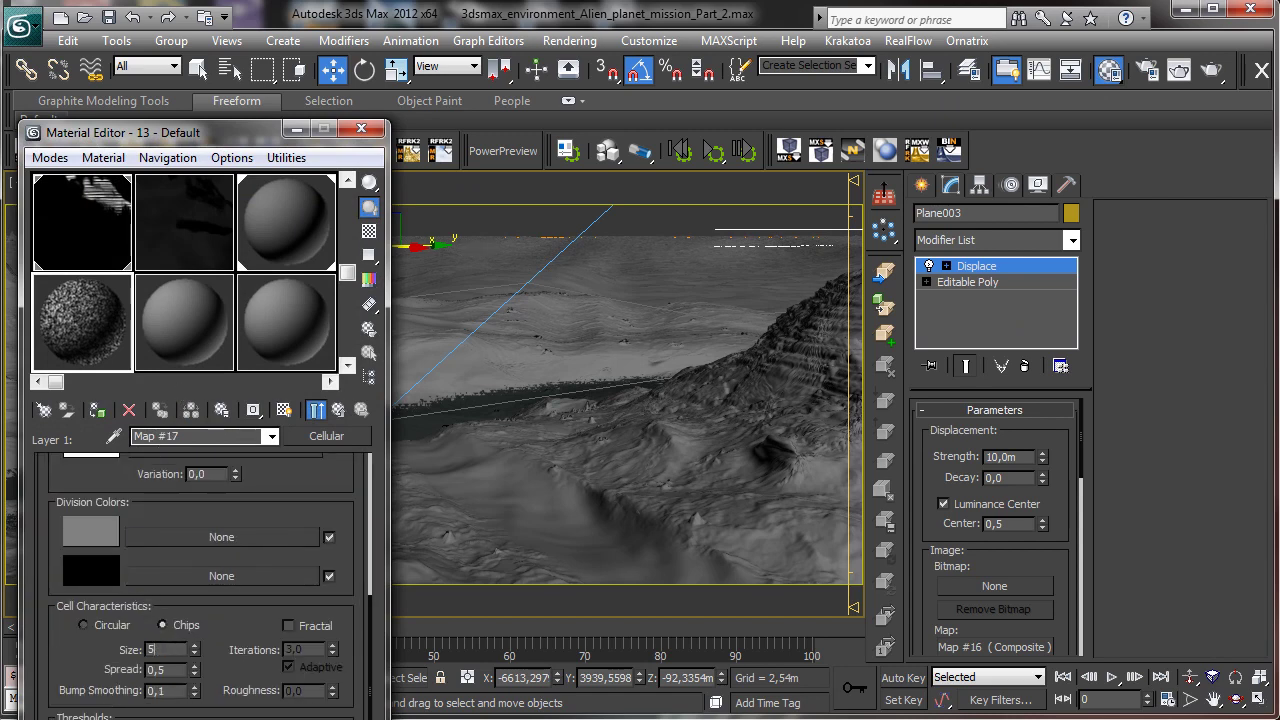
key(Return)
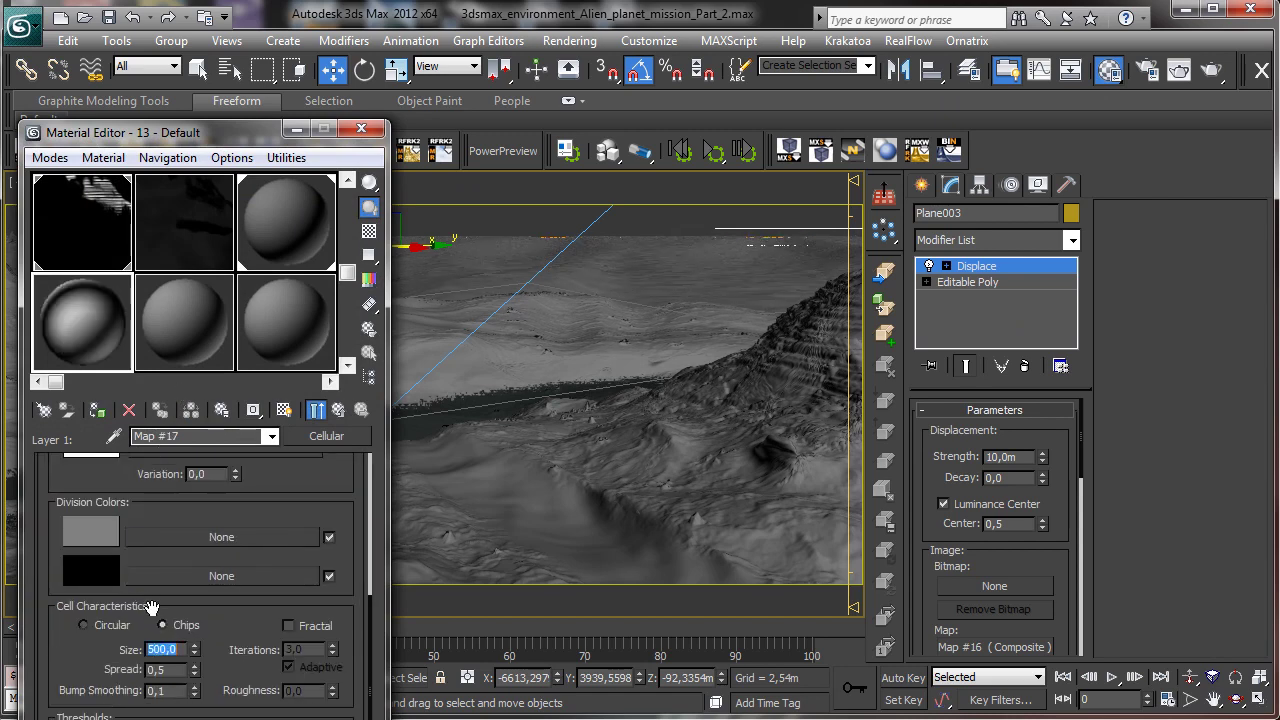
Step: Set the Displace strength to 200 m and reduce it to about 96 m
double_click(1016, 456)
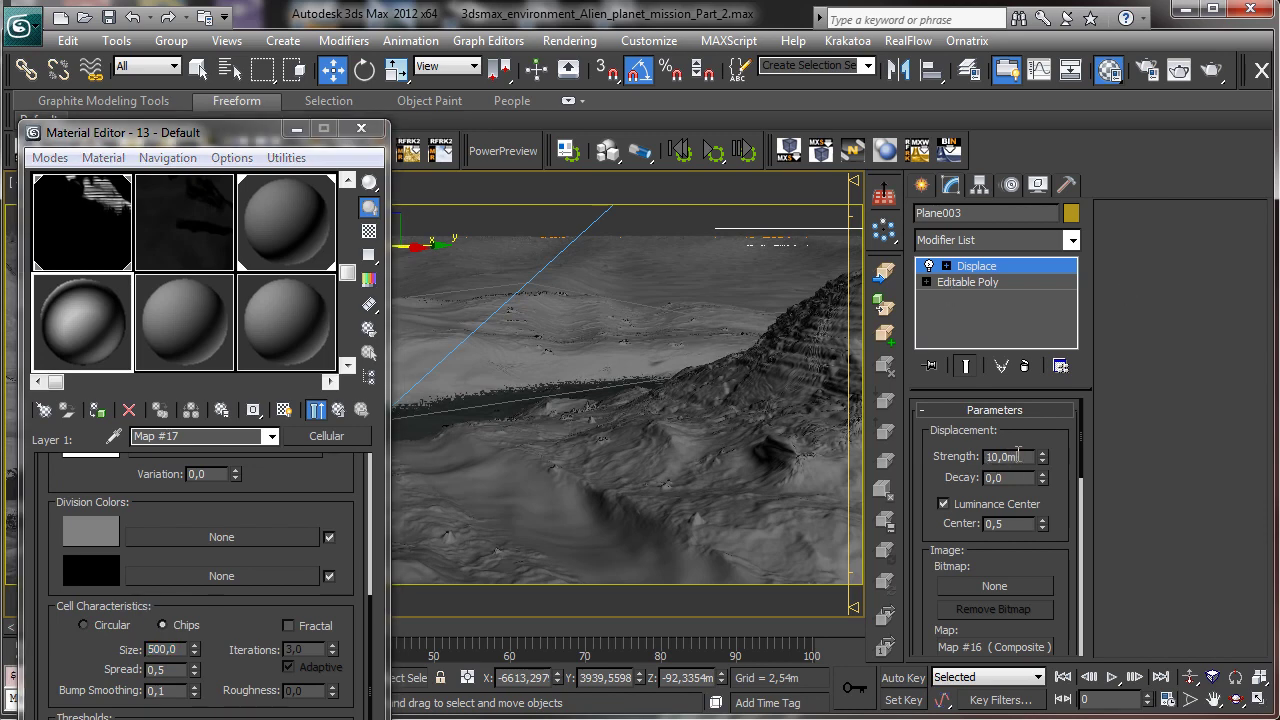
text(200)
key(Return)
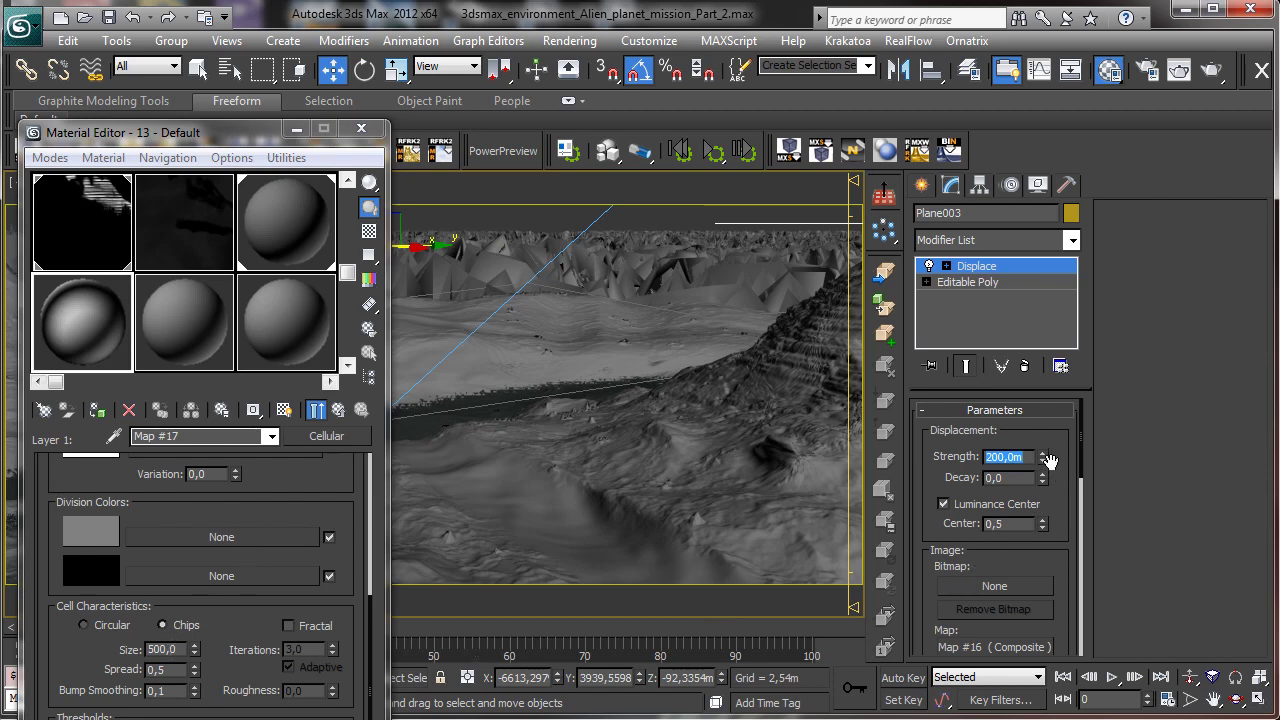
drag(1042, 460, 1042, 545)
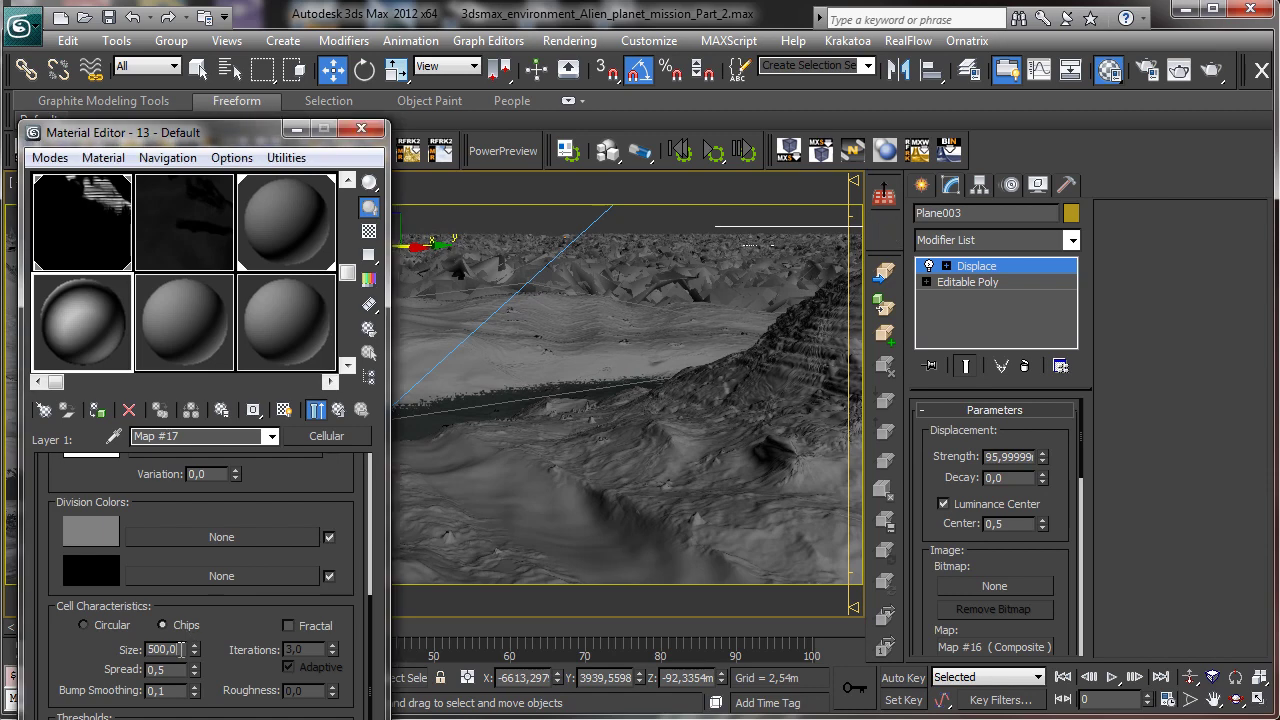
Step: Set the Cellular map's cell size to 5000
double_click(160, 649)
text(5000)
key(Return)
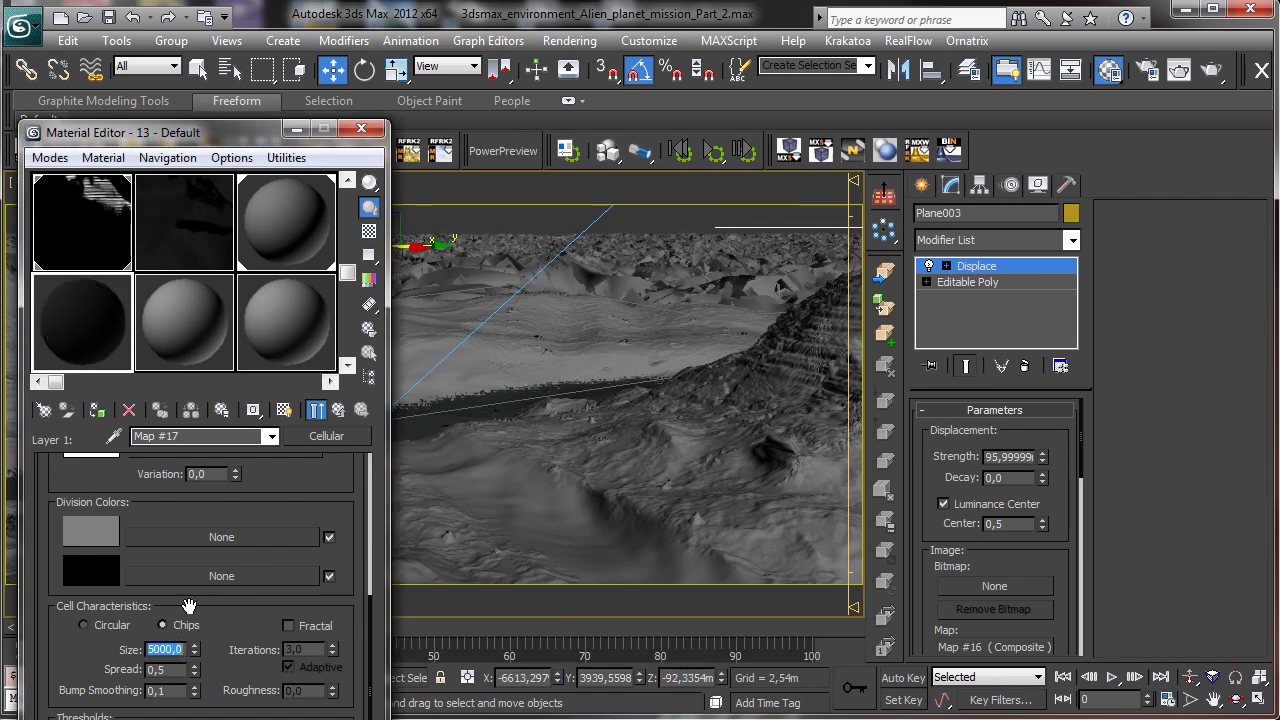
Step: Add a TurboSmooth modifier between the background plane's Editable Poly and Displace levels, and return to the Displace level
click(1002, 284)
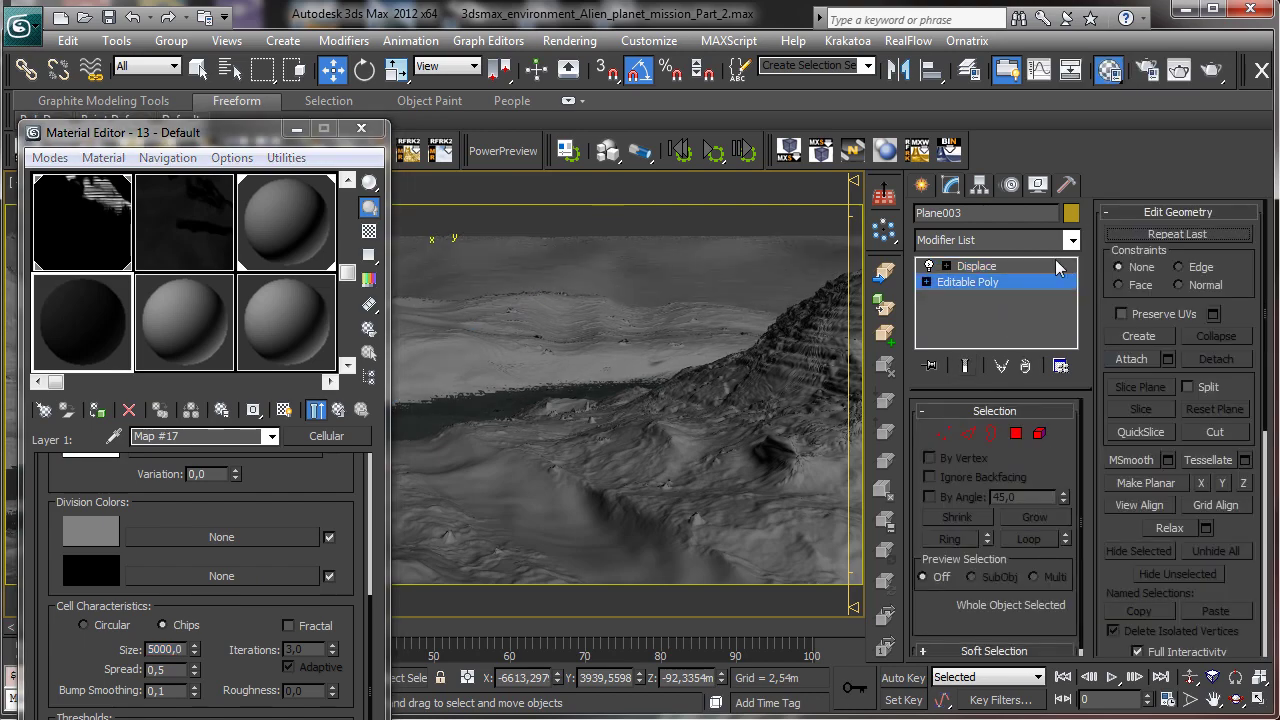
click(1071, 240)
drag(1071, 300, 1071, 716)
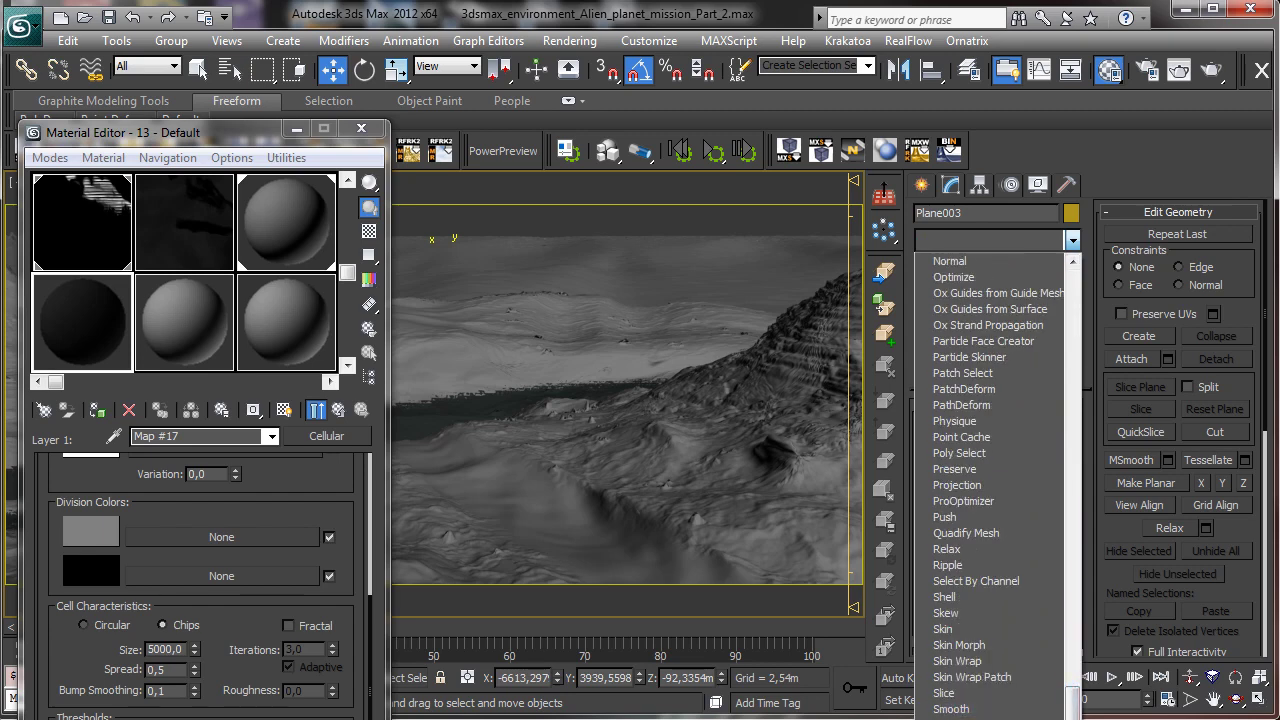
click(990, 719)
click(1000, 266)
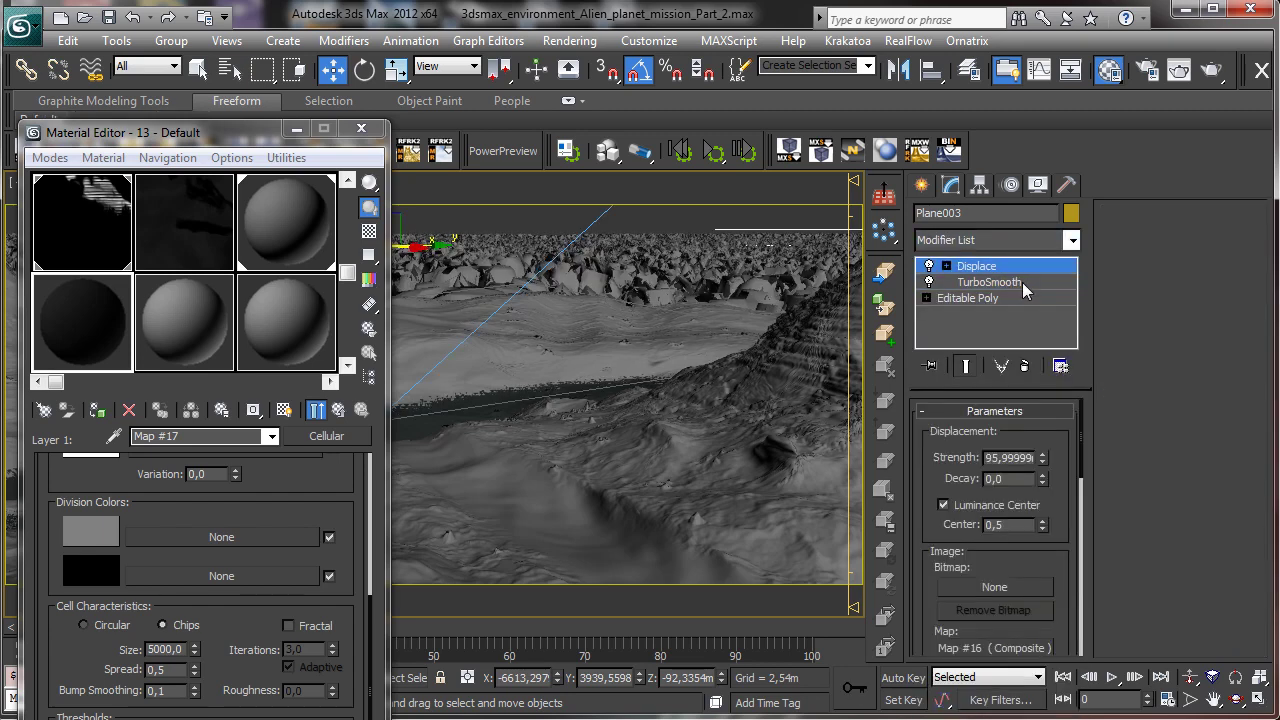
Step: Increase the Cellular map's cell size slightly and set it to 50000
click(194, 646)
drag(194, 649, 181, 527)
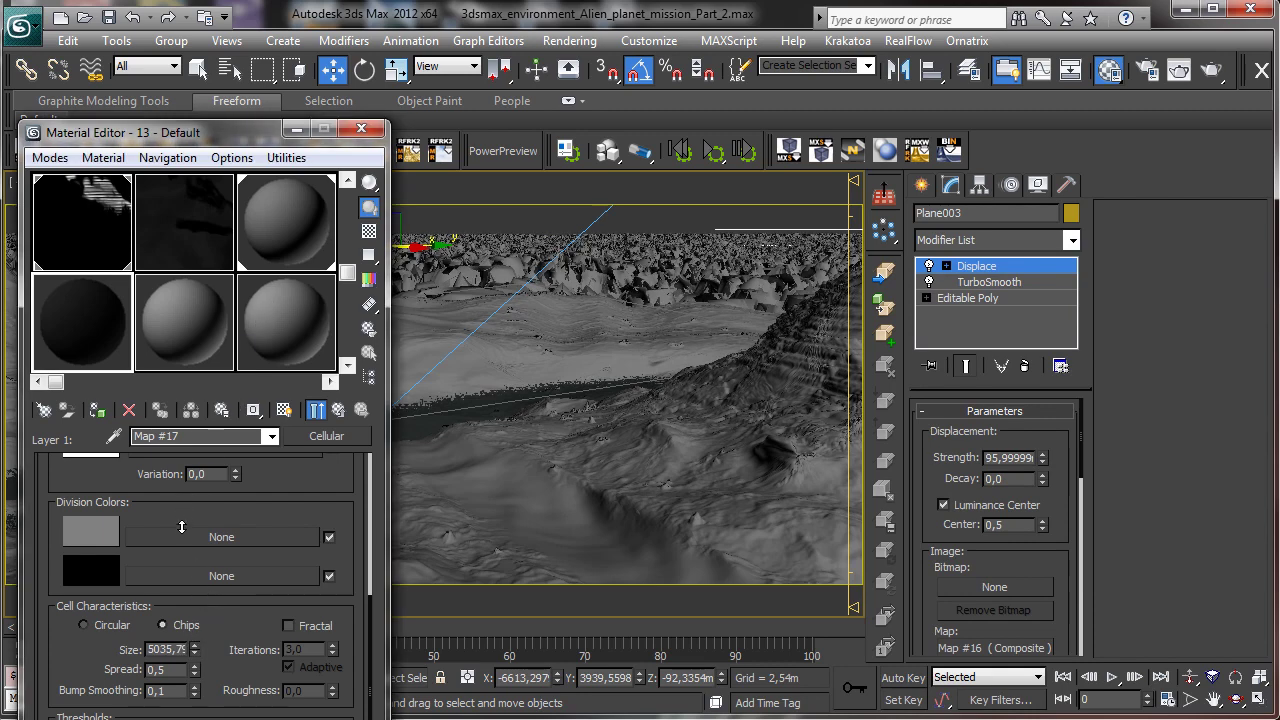
double_click(174, 649)
text(50000)
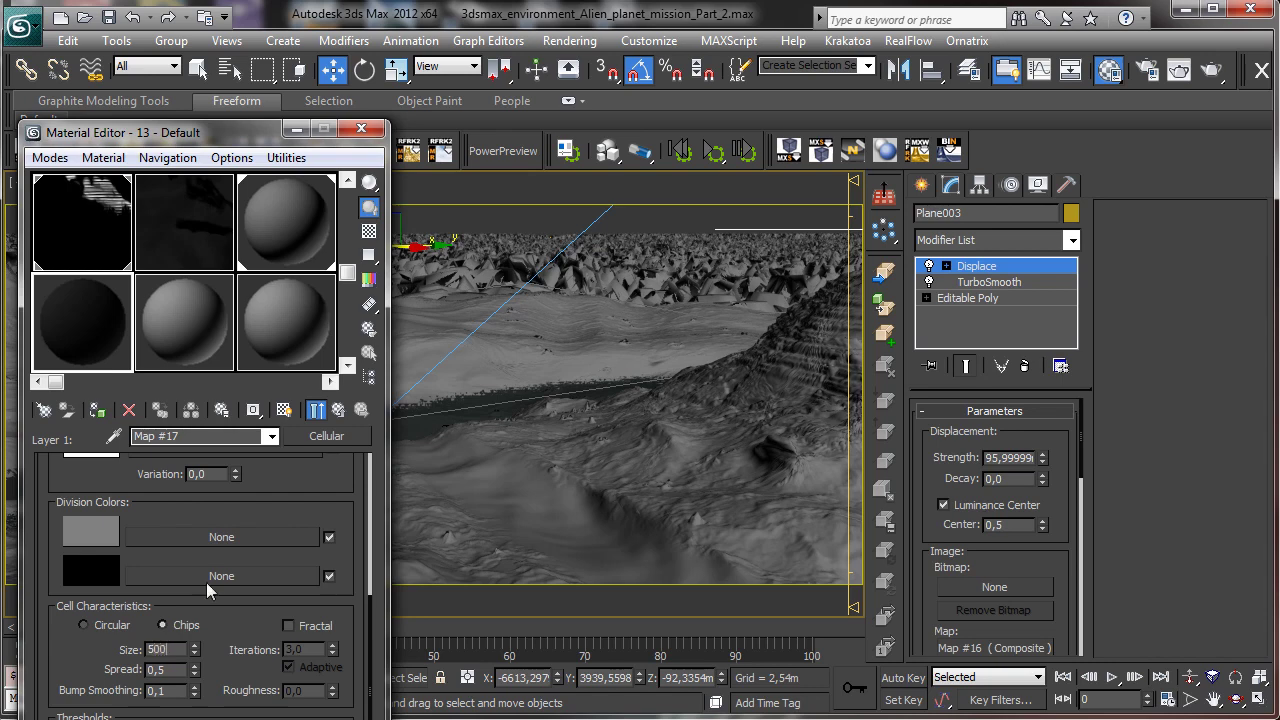
key(Return)
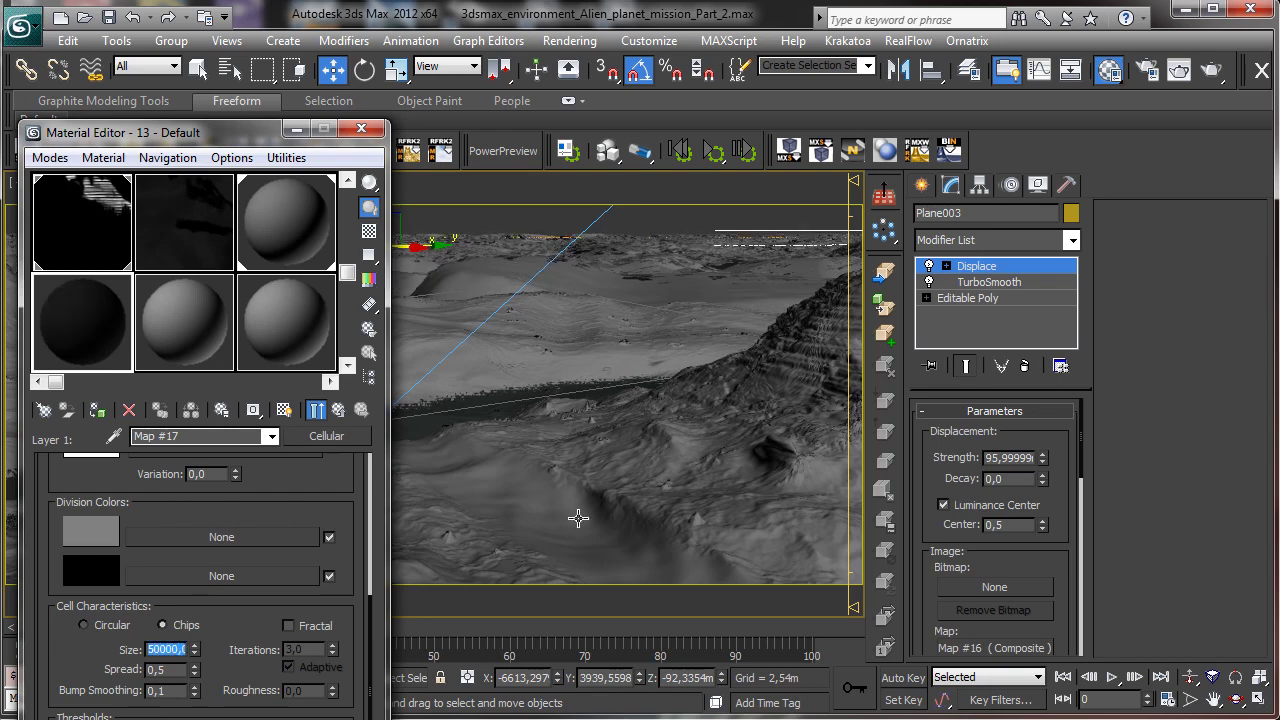
Step: Enable Fractal for the Cellular map and set the Displace strength to 15 m
click(289, 625)
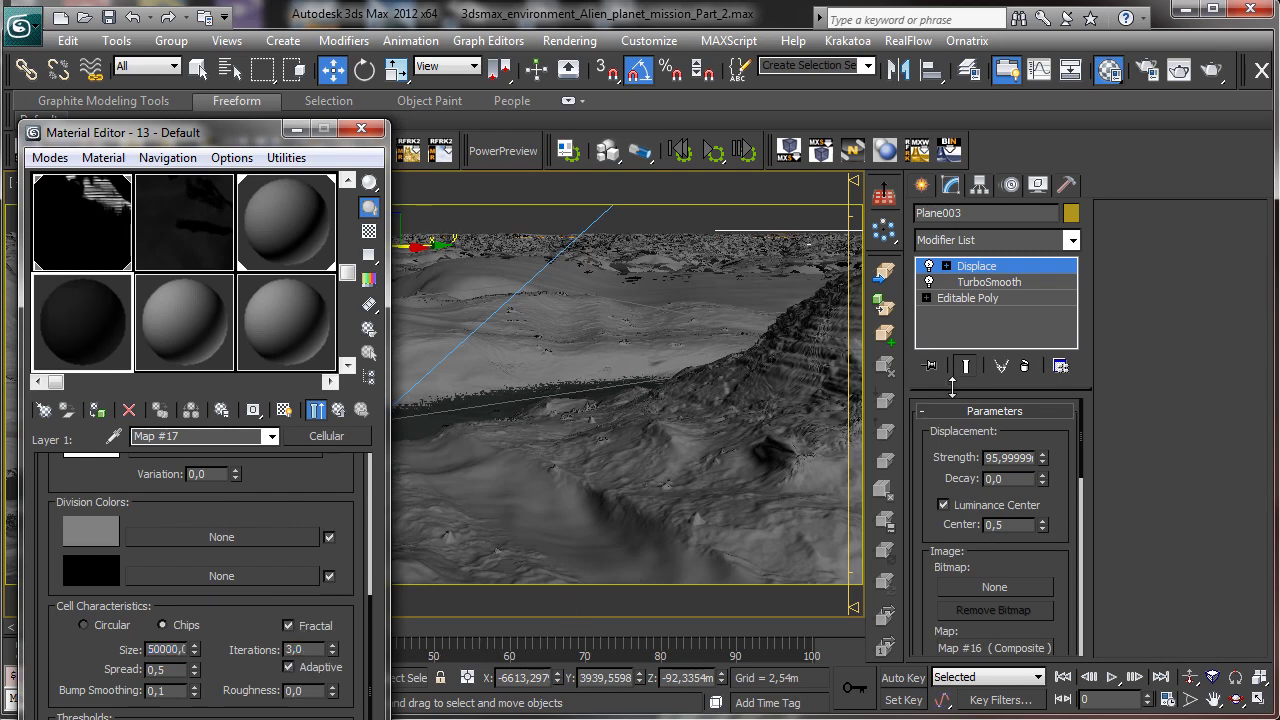
double_click(1010, 457)
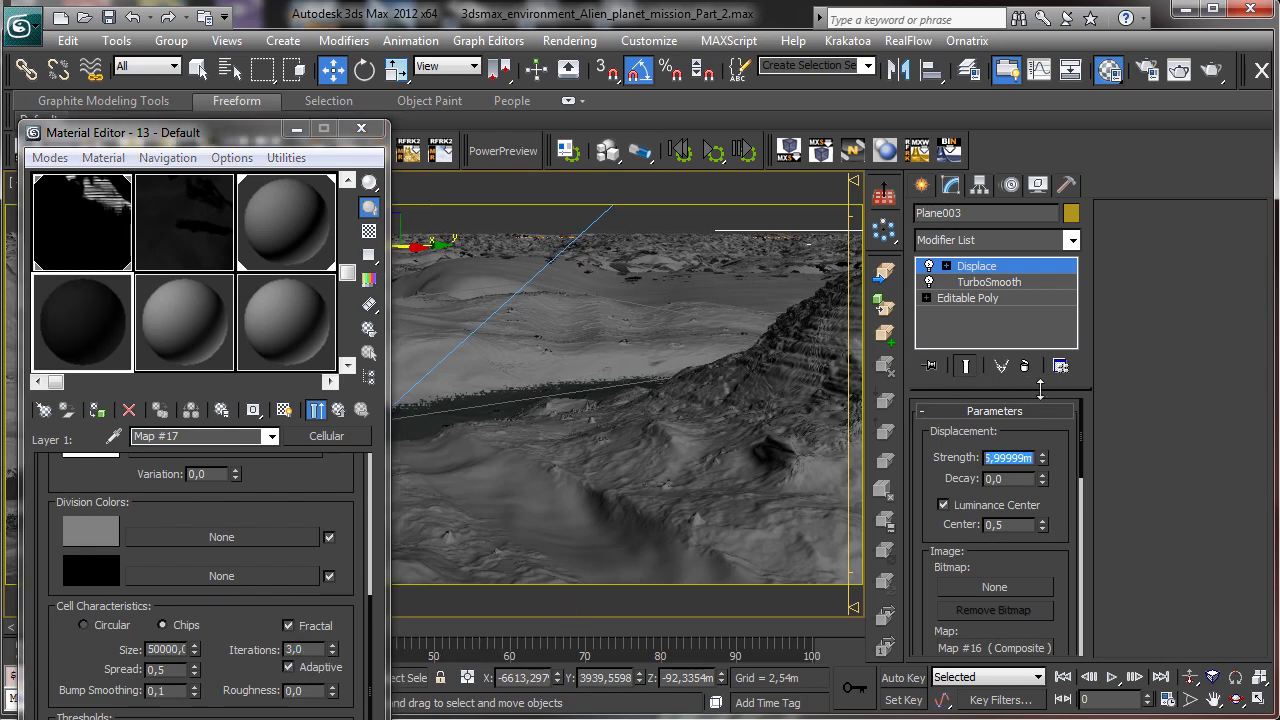
text(15)
key(Return)
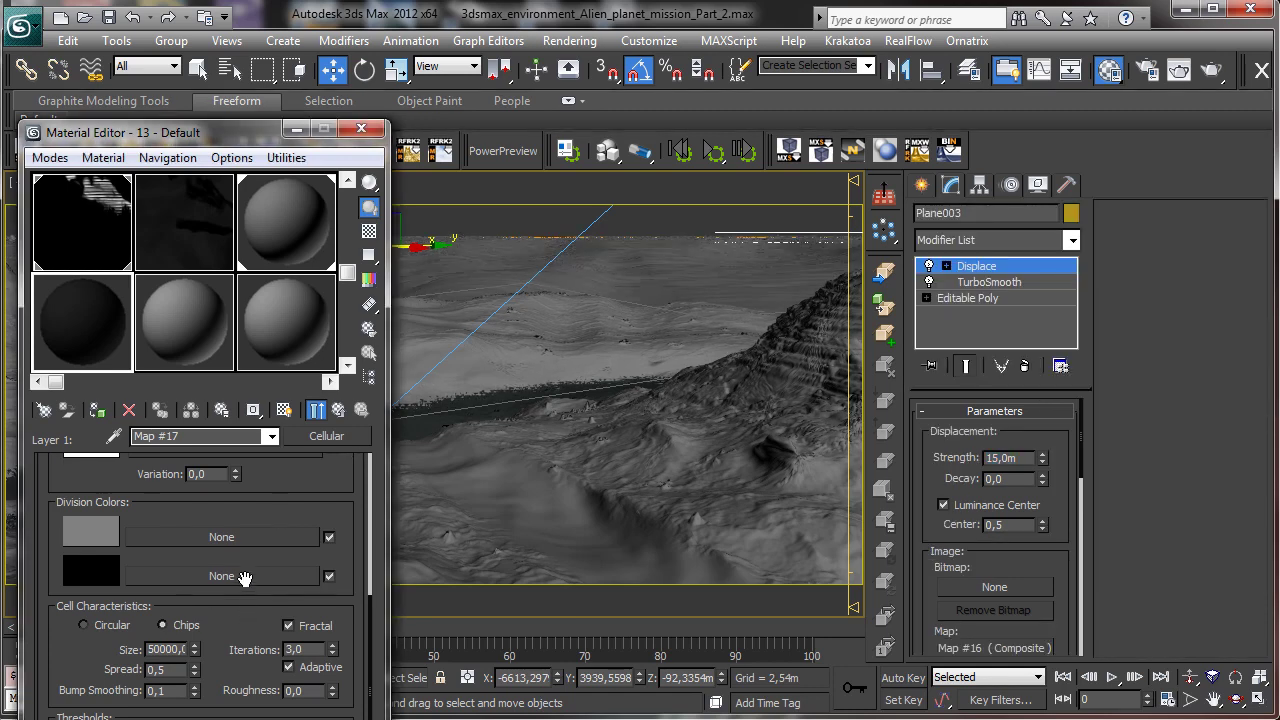
Step: Set the fractal Cellular map's cell size to 500 and go back to its parent Composite map
scroll(246, 580, up, 1)
scroll(246, 594, down, 1)
double_click(173, 649)
text(500)
key(Return)
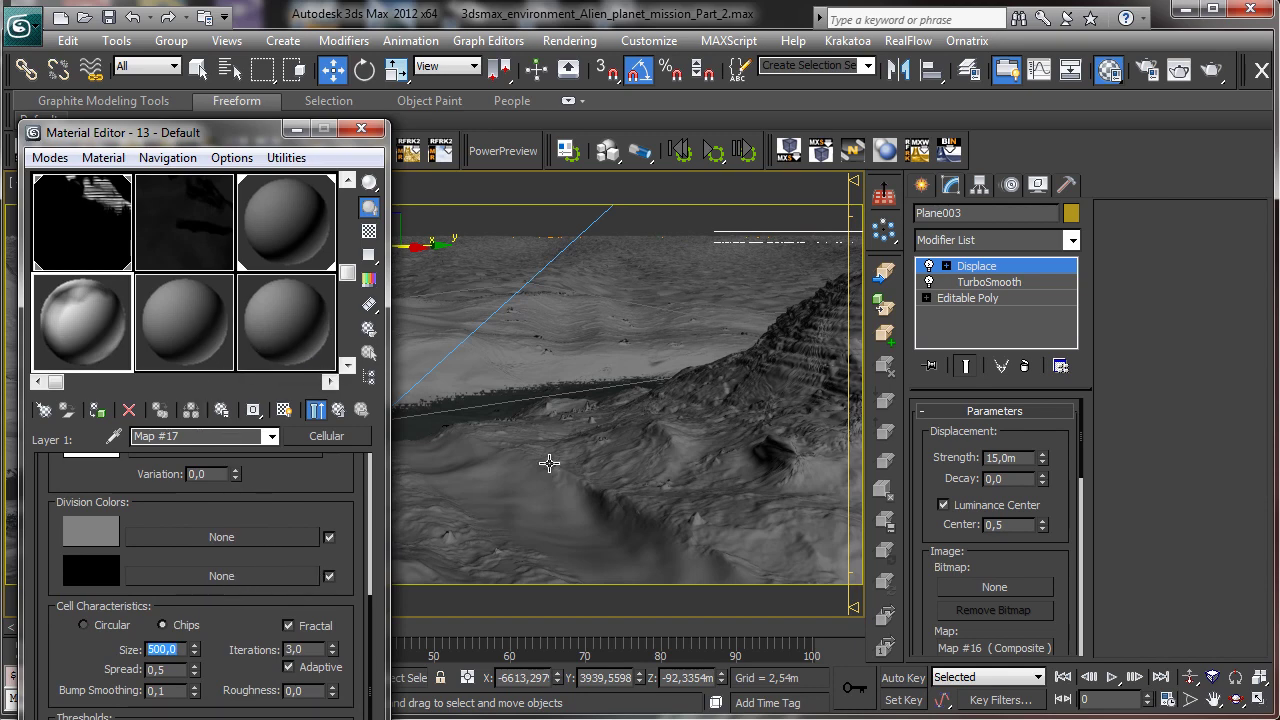
click(338, 410)
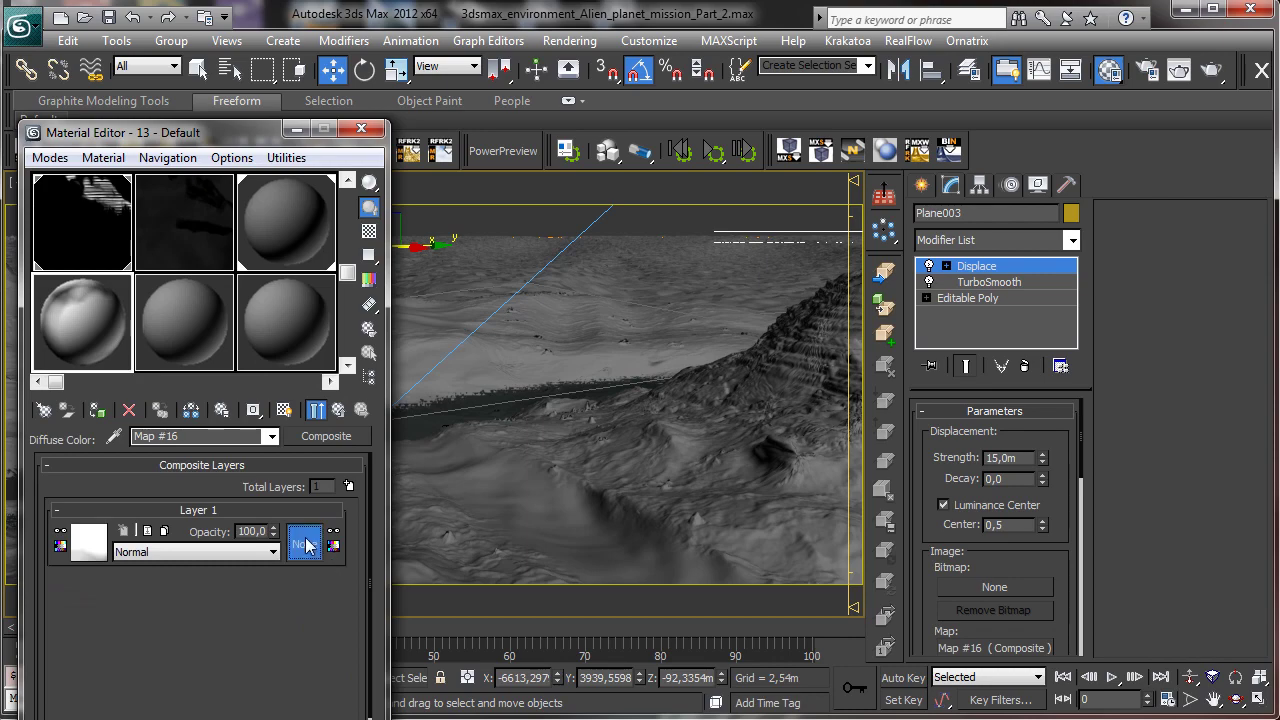
Step: Assign a Noise map as the mask of the Composite map's Layer 1 and set the noise size to 2500
click(305, 543)
drag(812, 270, 609, 83)
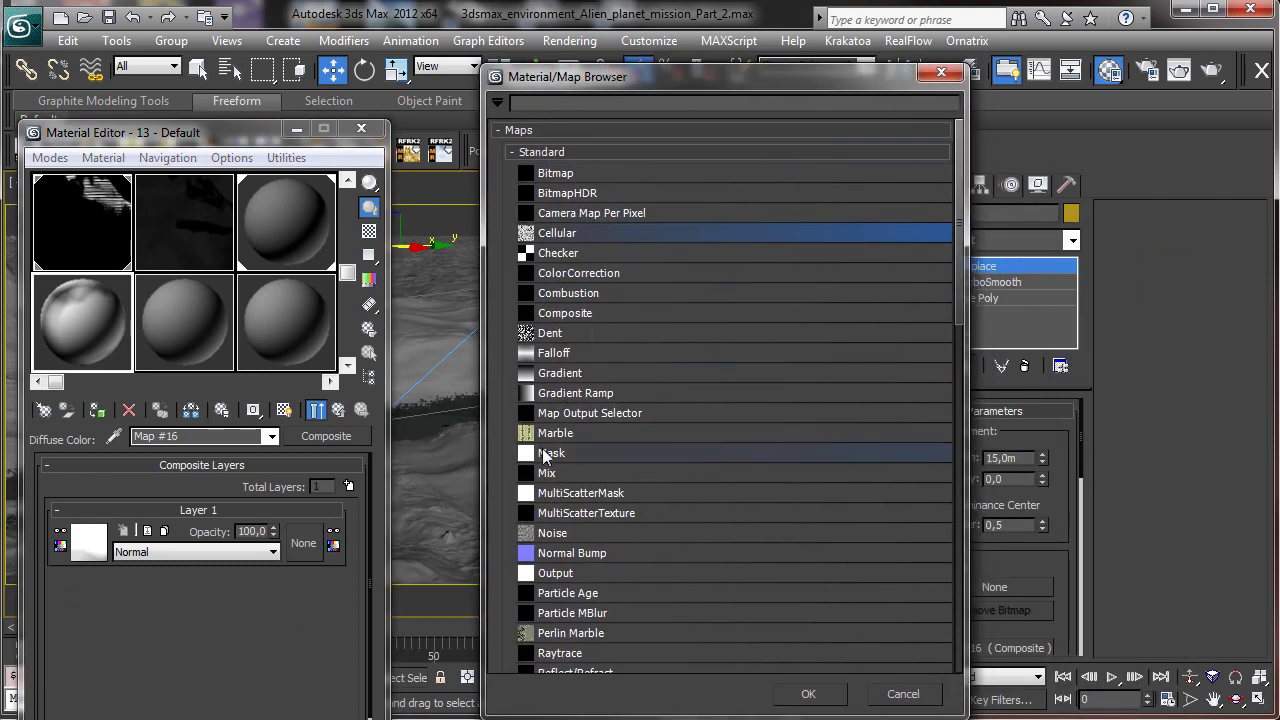
double_click(610, 536)
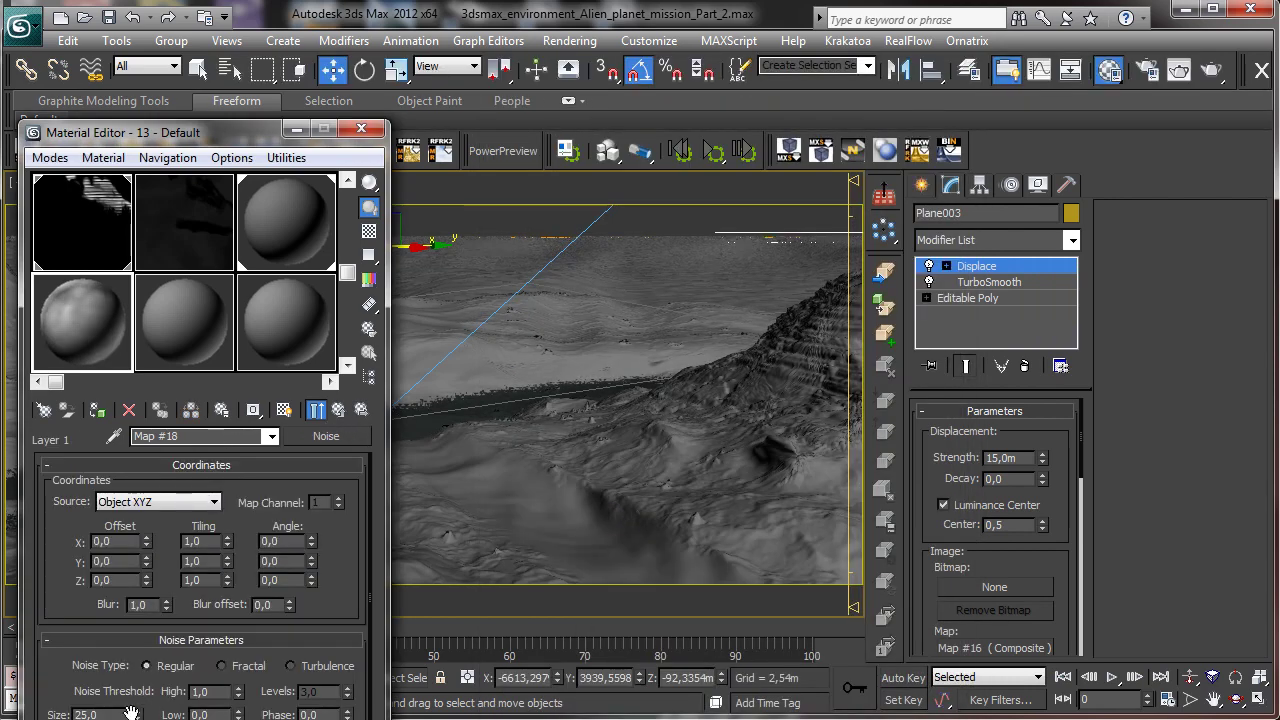
text(2500)
key(Return)
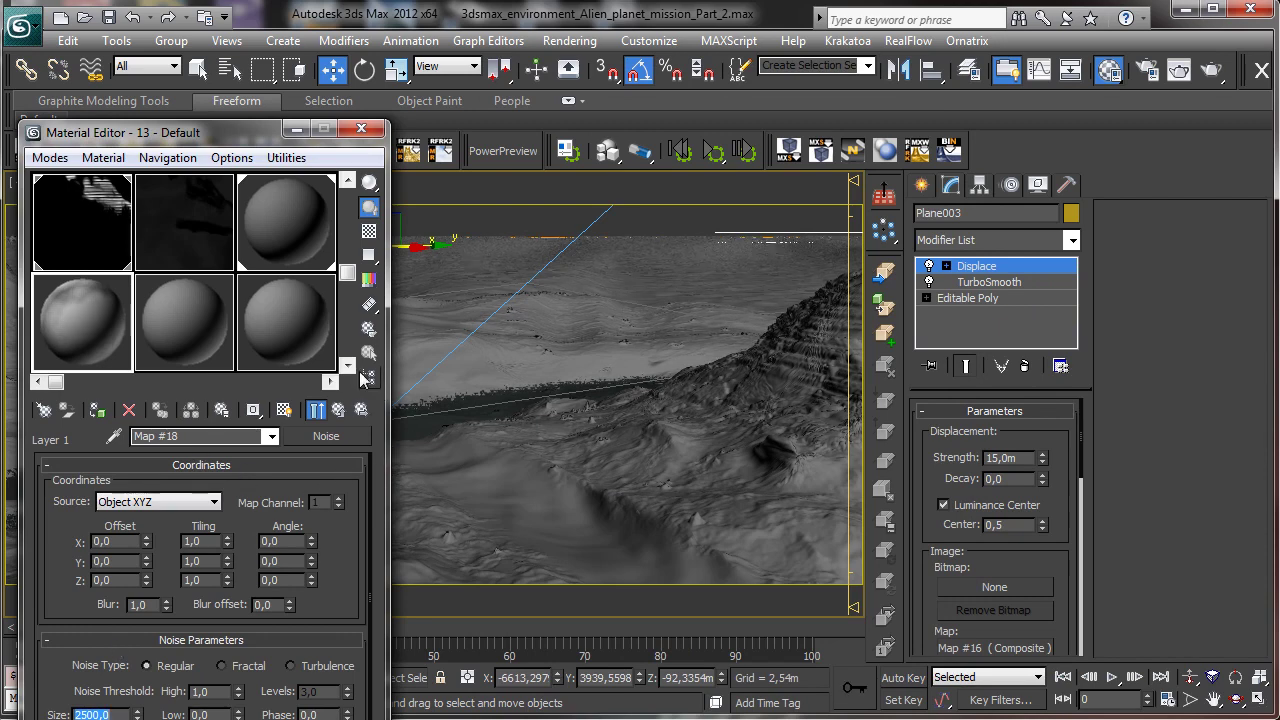
Step: Return to the parent Composite map and set the background plane's Displace strength to 30 m
click(338, 410)
click(1005, 457)
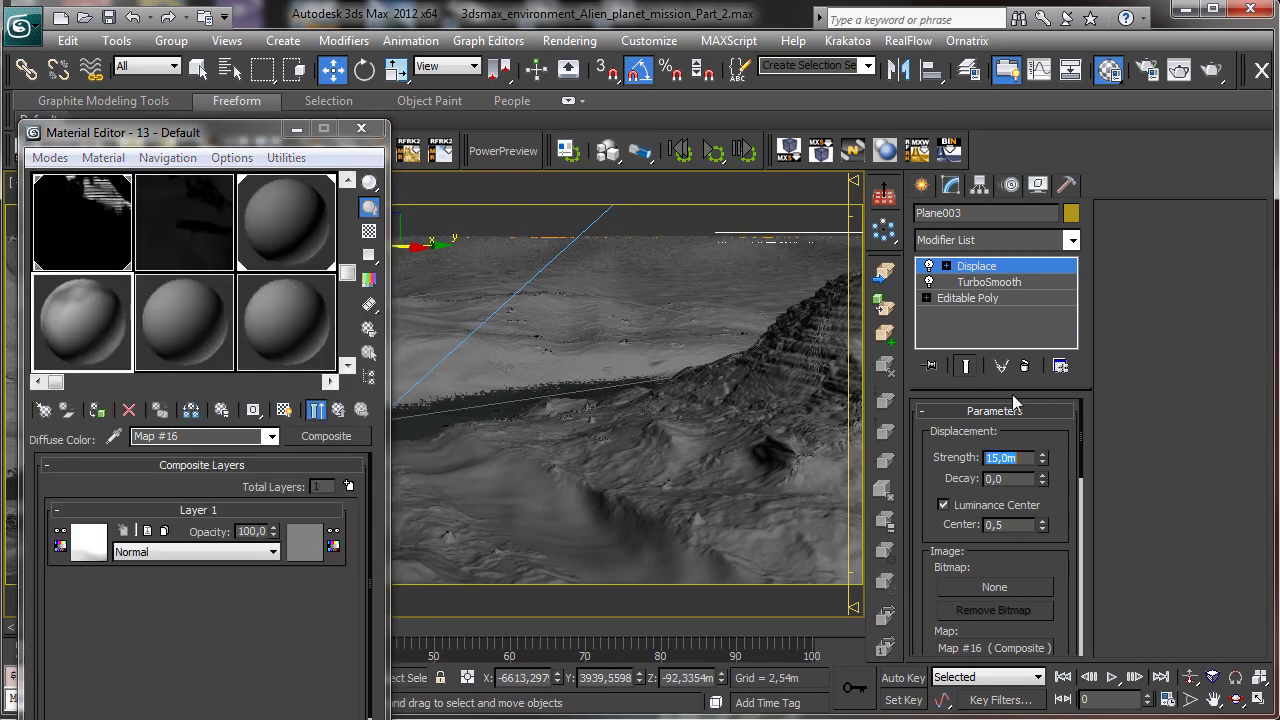
text(30)
key(Return)
Step: Reopen Layer 1's Noise mask, turn off the Displace modifier, and set the noise size to 25
click(305, 548)
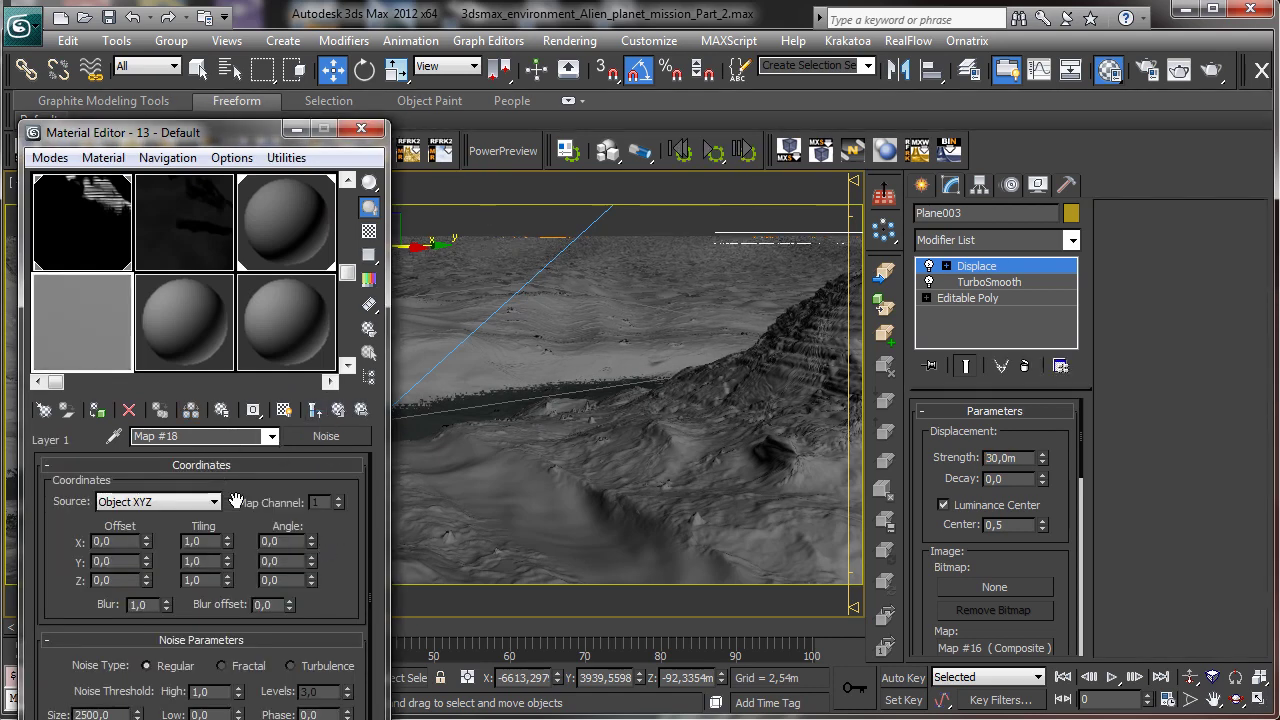
click(928, 265)
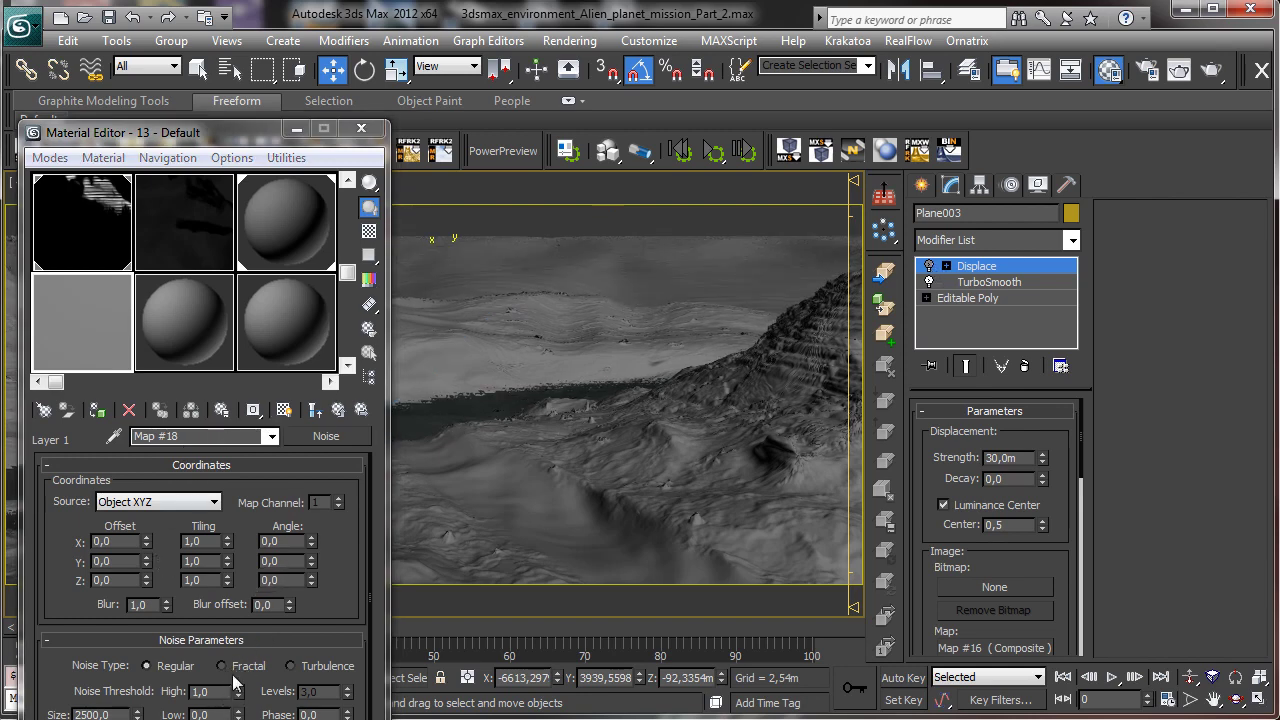
double_click(104, 713)
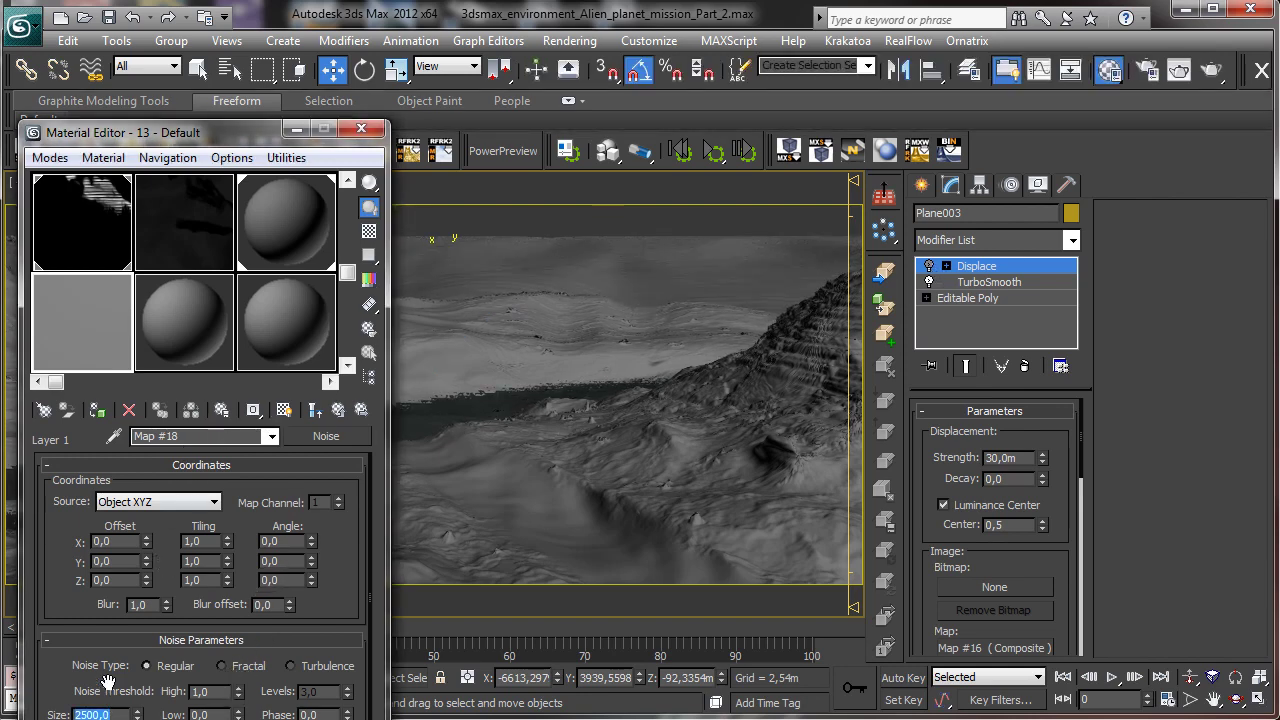
text(25)
key(Return)
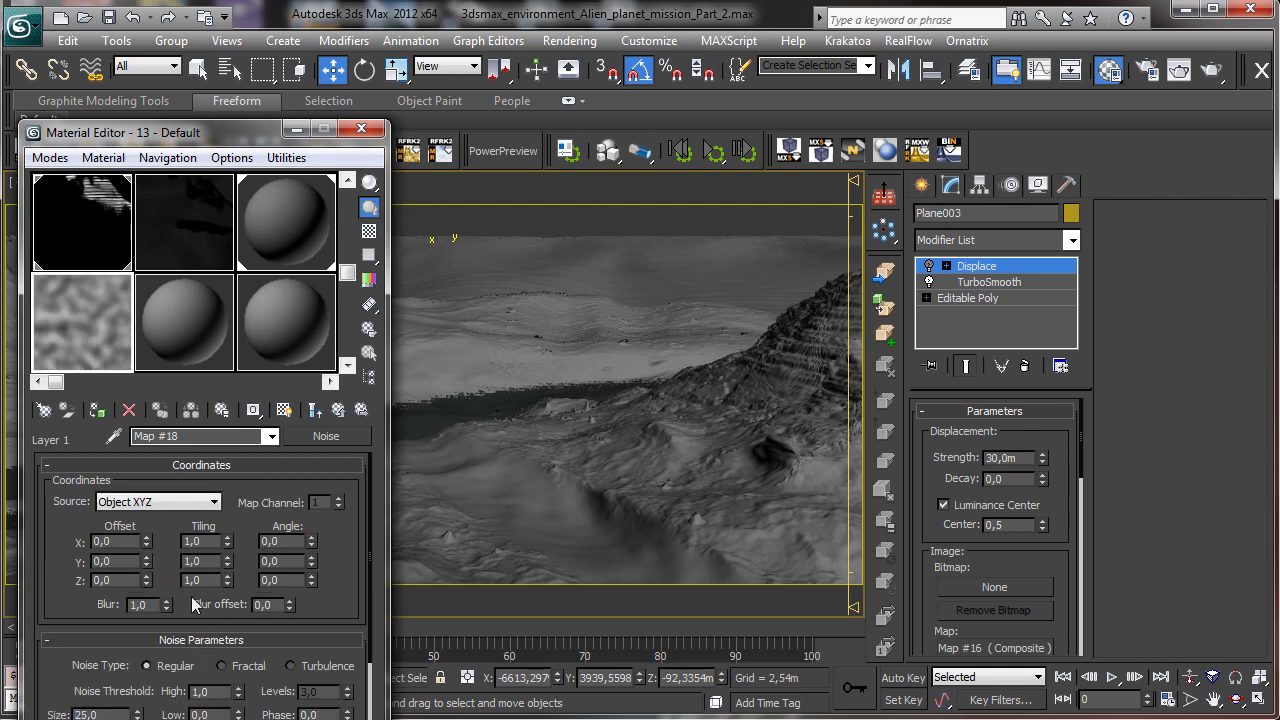
Step: Make the mask noise Fractal with high threshold 0.82, low threshold 0.45 and size 500, and return to the Composite map with Displace turned on
click(241, 665)
mouse_move(238, 714)
mouse_down()
mouse_move(238, 640)
mouse_move(236, 703)
mouse_up()
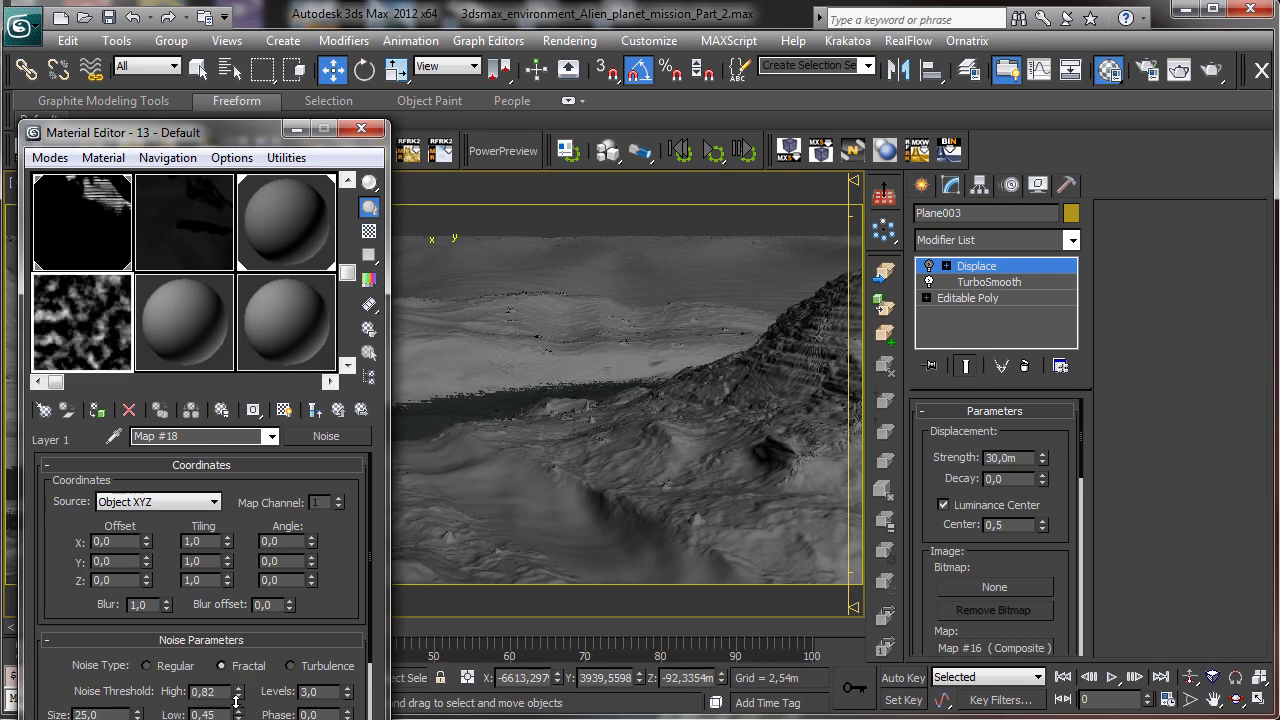
double_click(107, 714)
text(500)
key(Return)
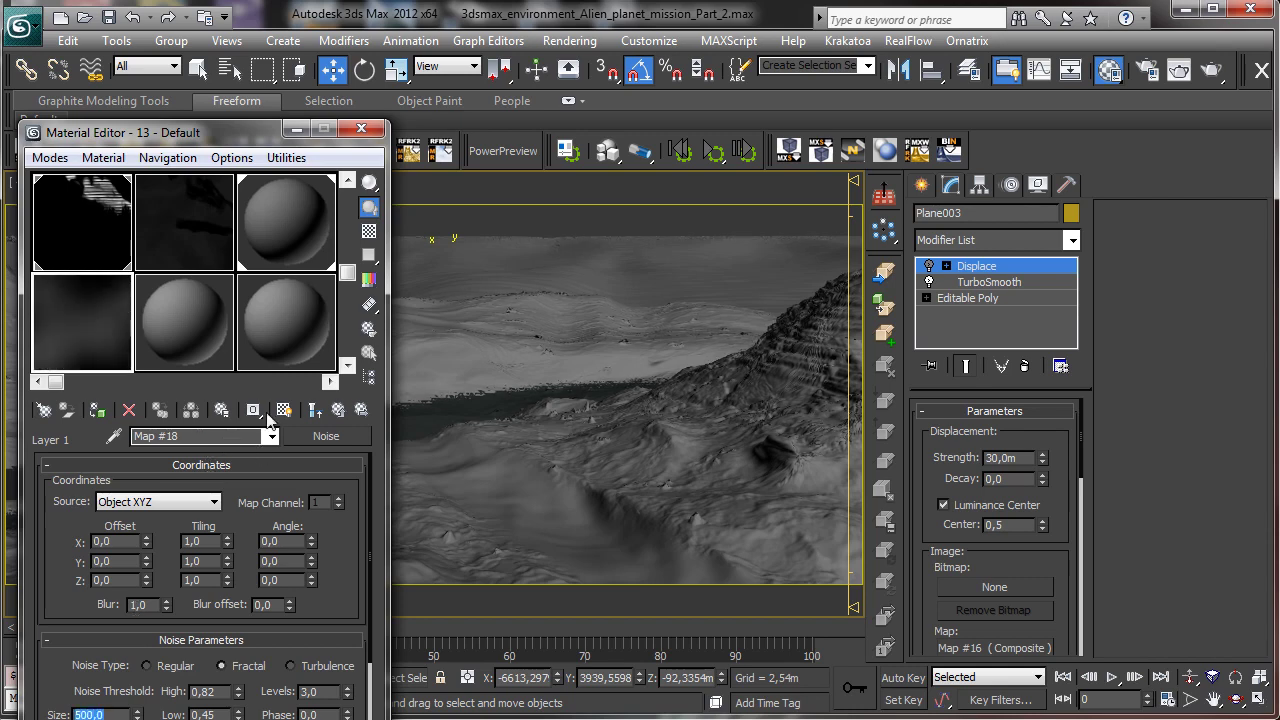
click(338, 410)
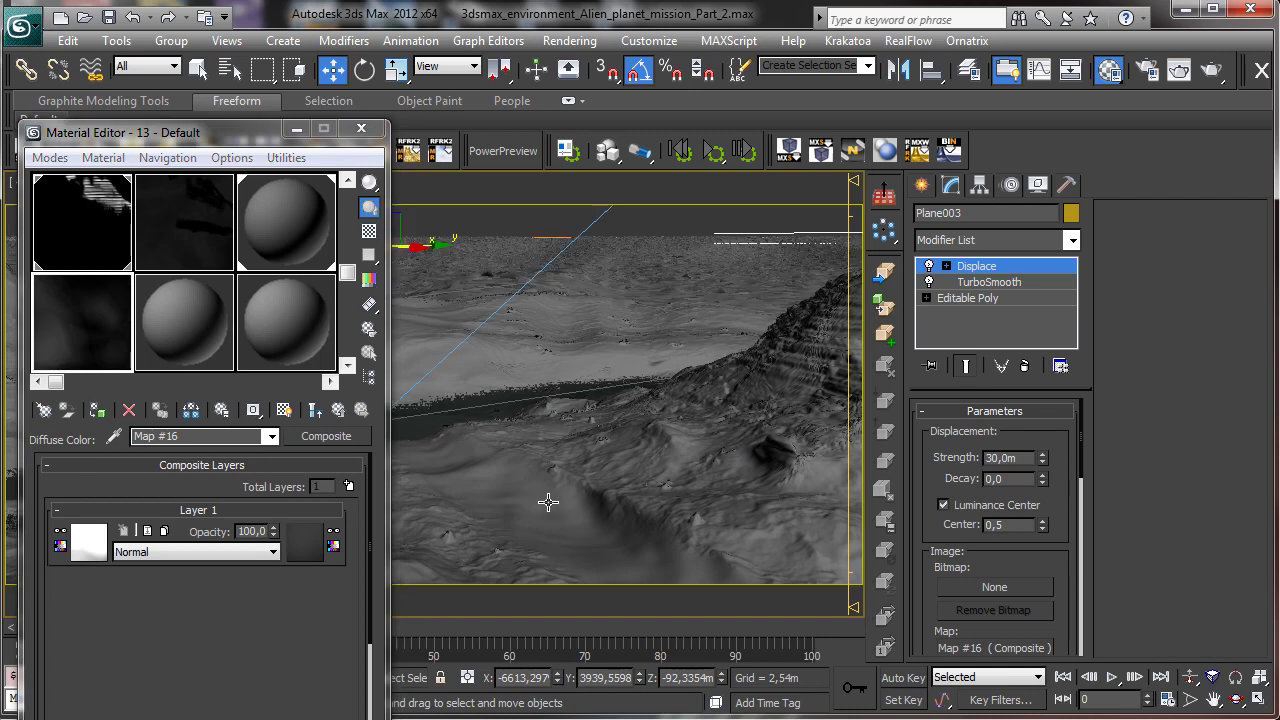
Step: Reopen Layer 1's Noise mask and increase its size, first to 5000 and finally to 50000
click(306, 552)
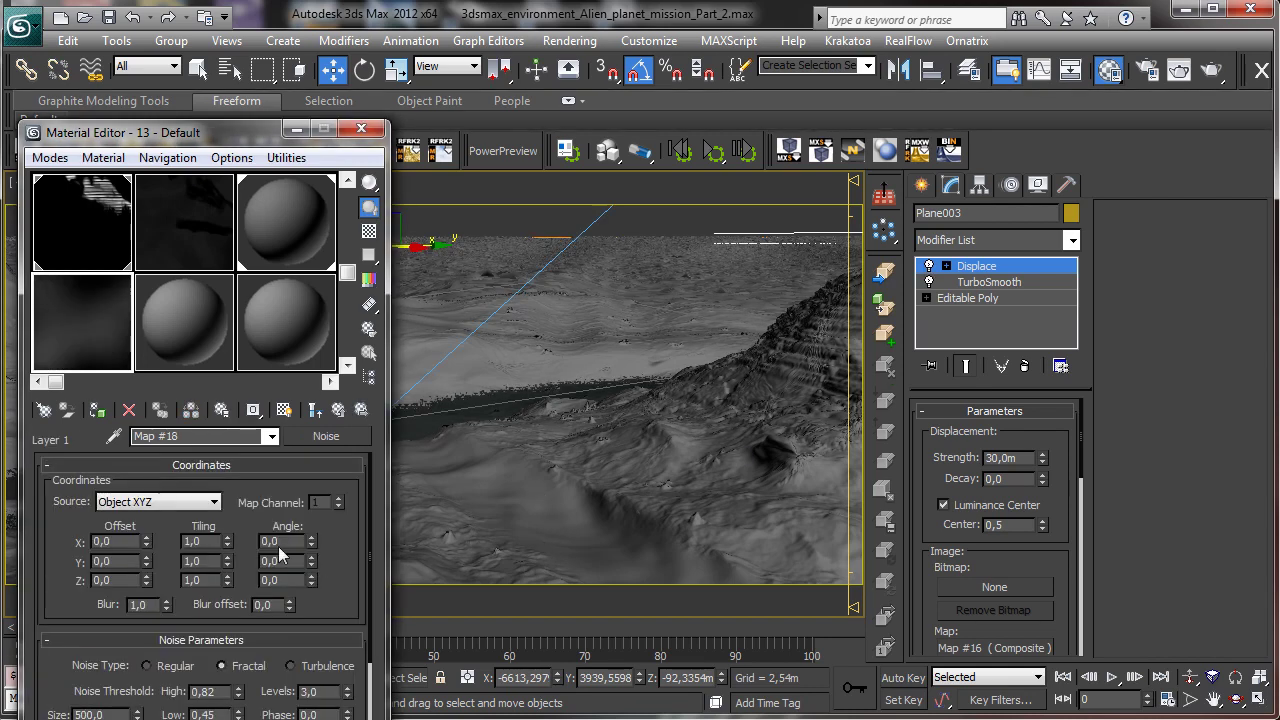
double_click(100, 713)
text(5000)
key(Return)
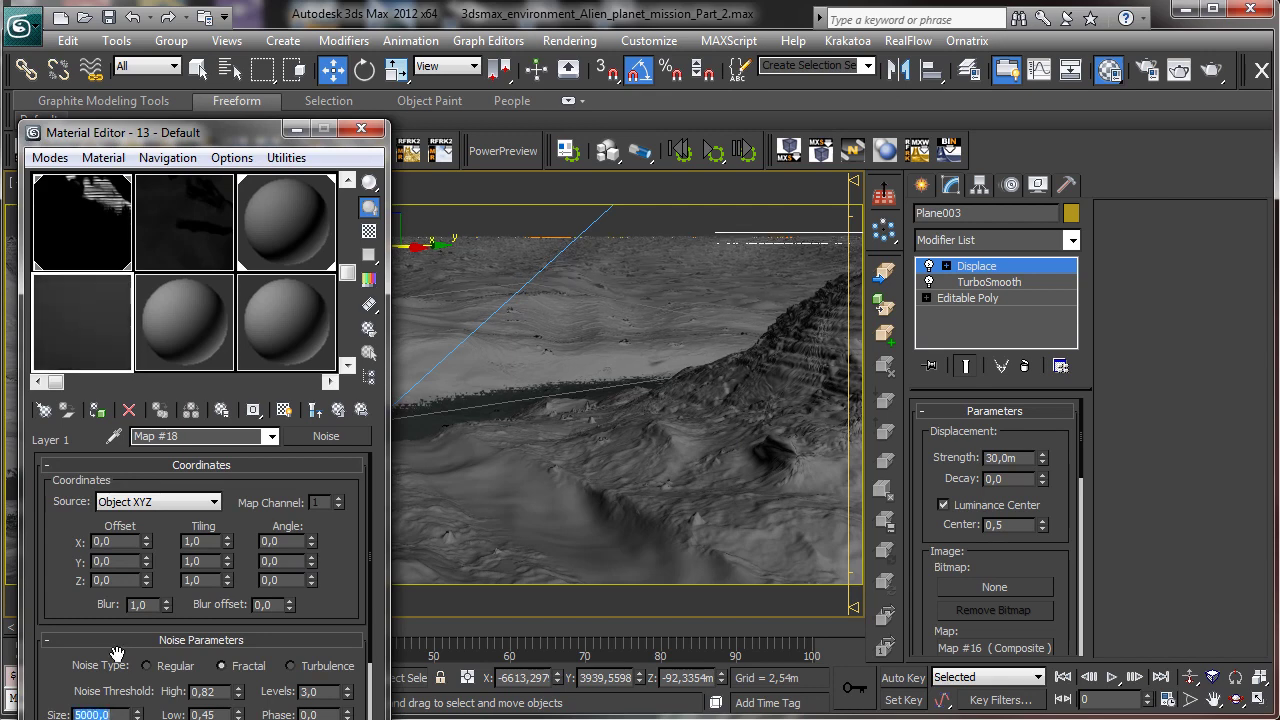
text(500000)
key(Return)
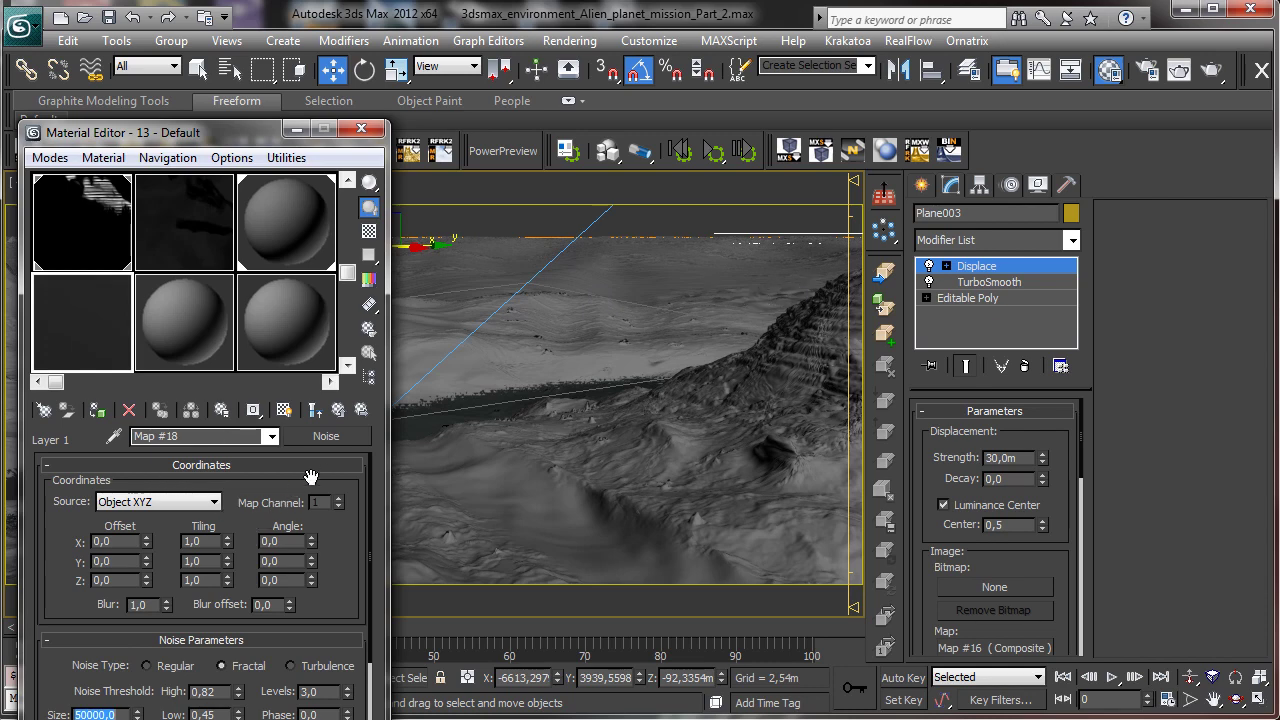
Step: Go to Layer 1's Cellular map and set its cell size to 5000
click(314, 410)
click(95, 610)
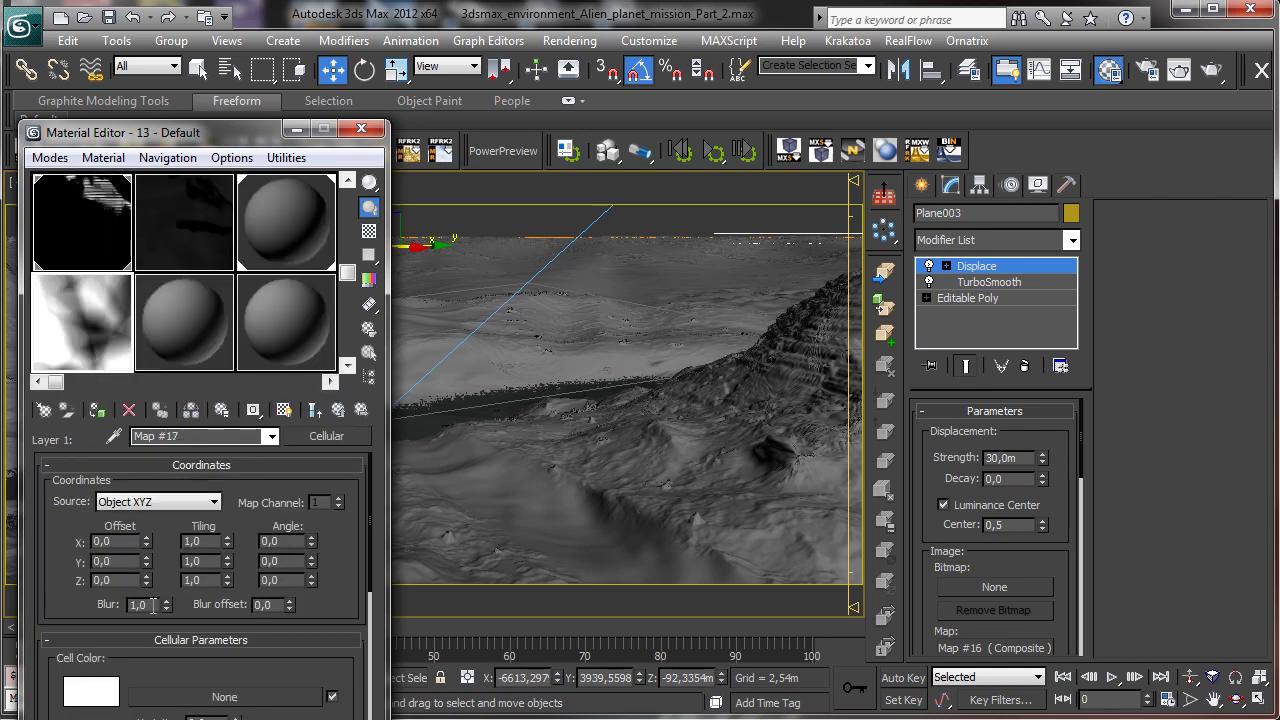
drag(142, 677, 142, 473)
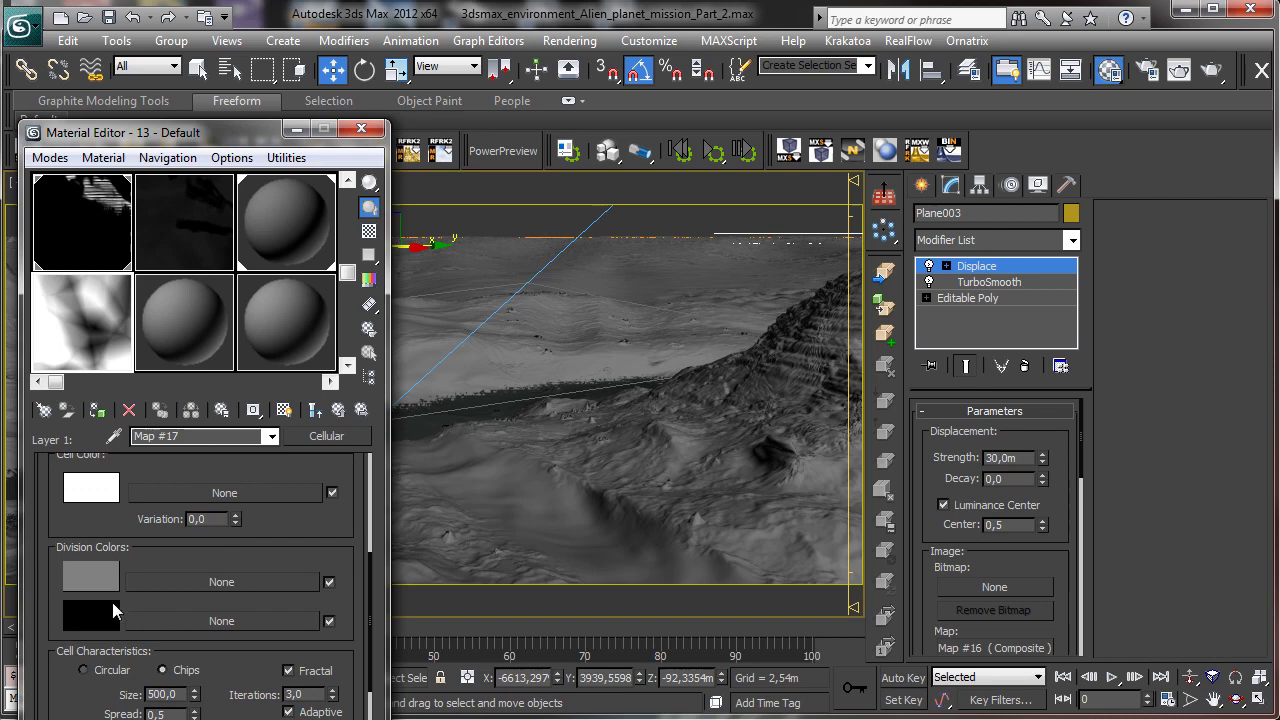
double_click(165, 694)
text(5000)
key(Return)
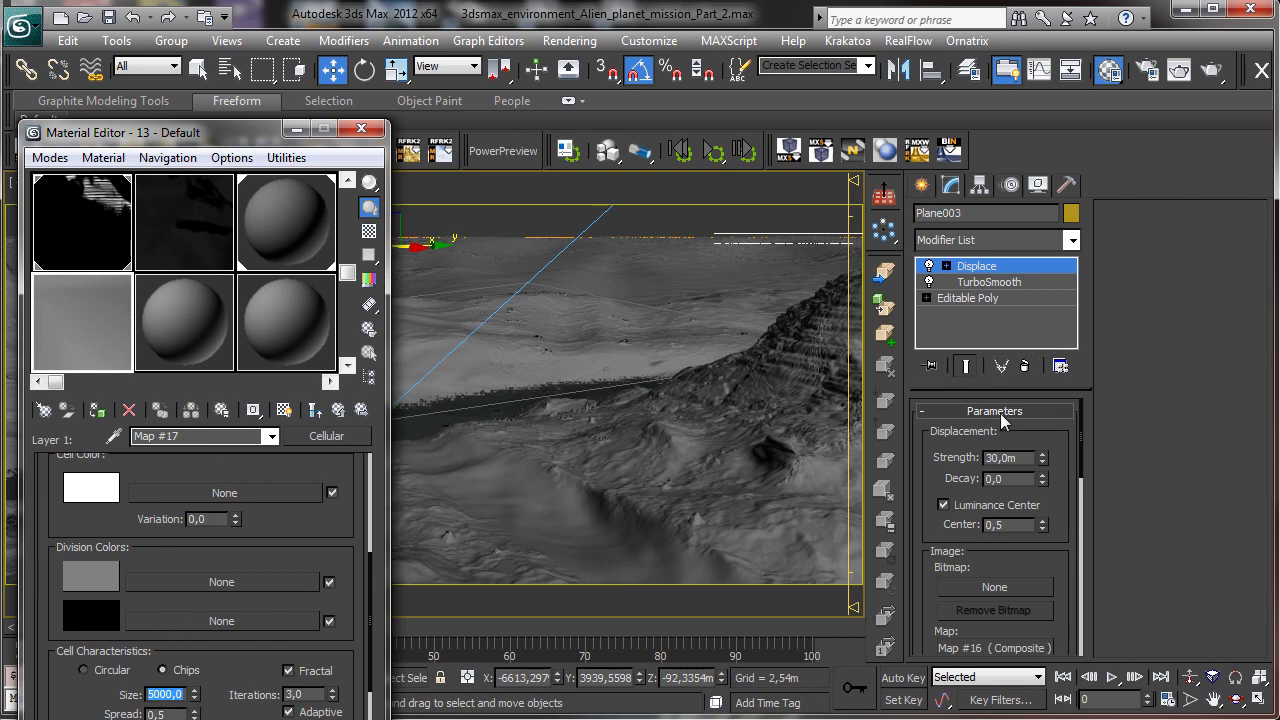
Step: Set the background plane's Displace strength to 40 m
click(1012, 457)
text(40)
key(Return)
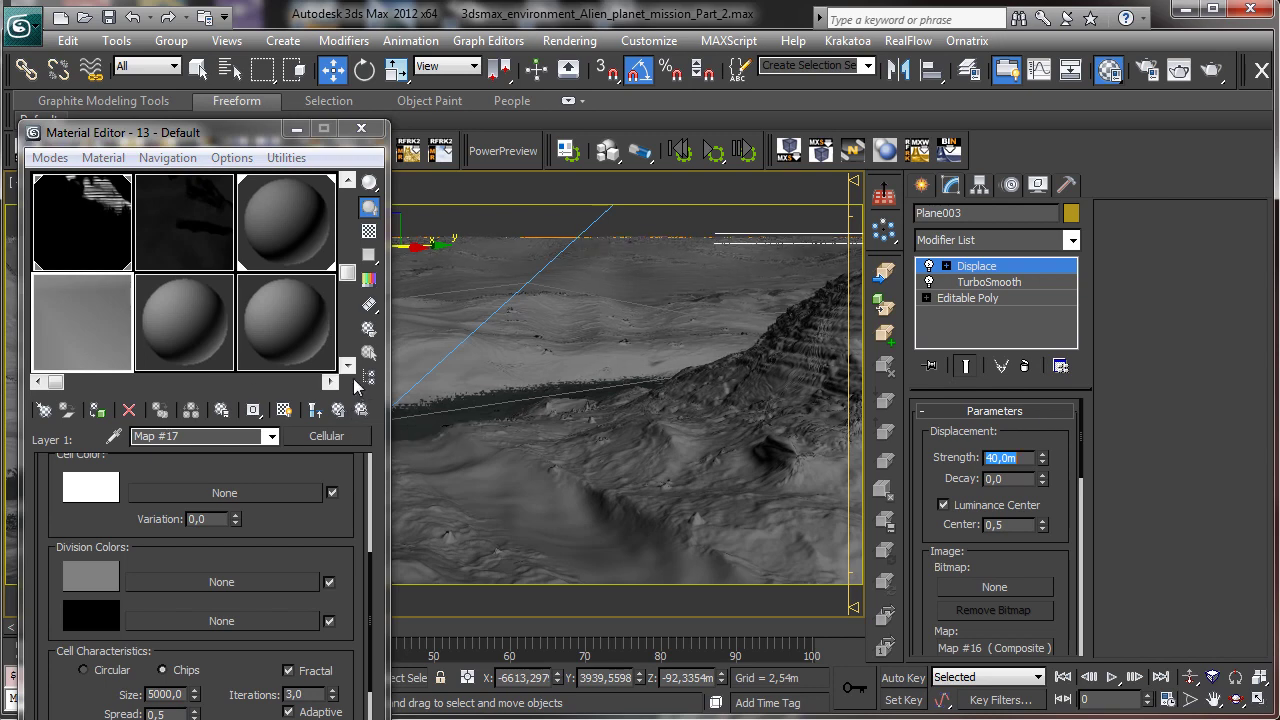
Step: Add a second layer to the parent Composite map and assign a Noise map to it
click(314, 410)
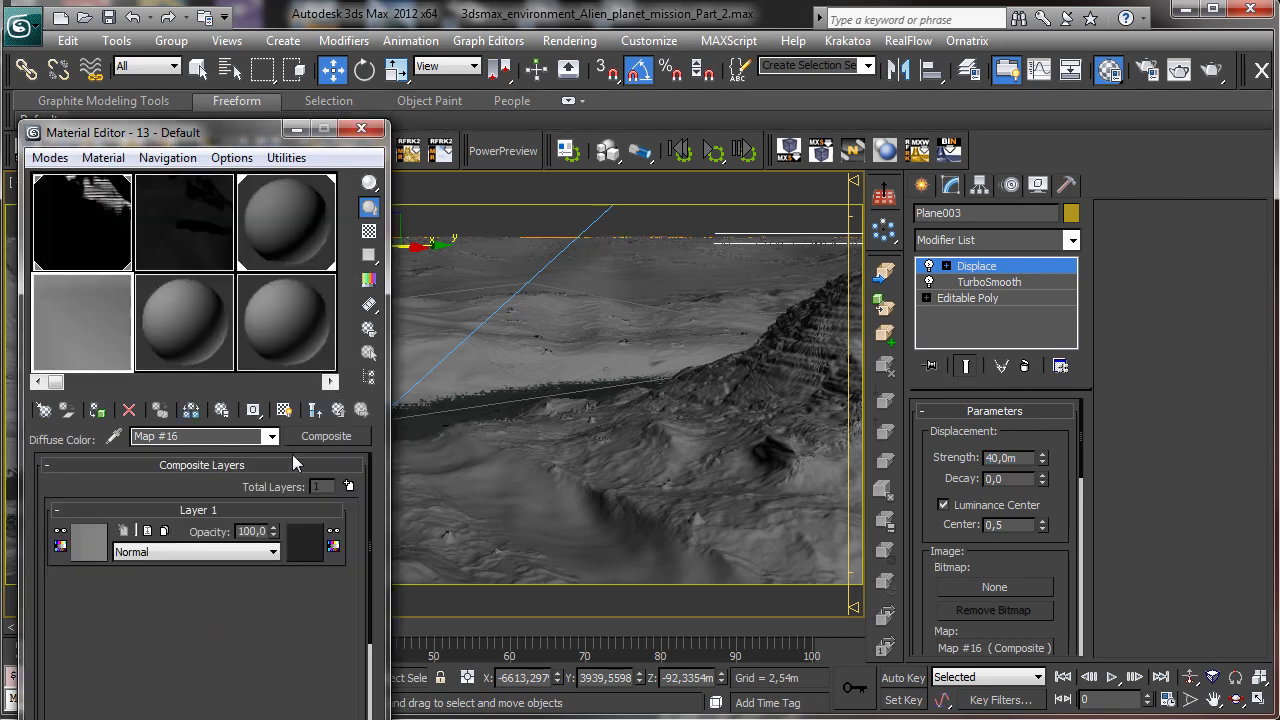
click(348, 487)
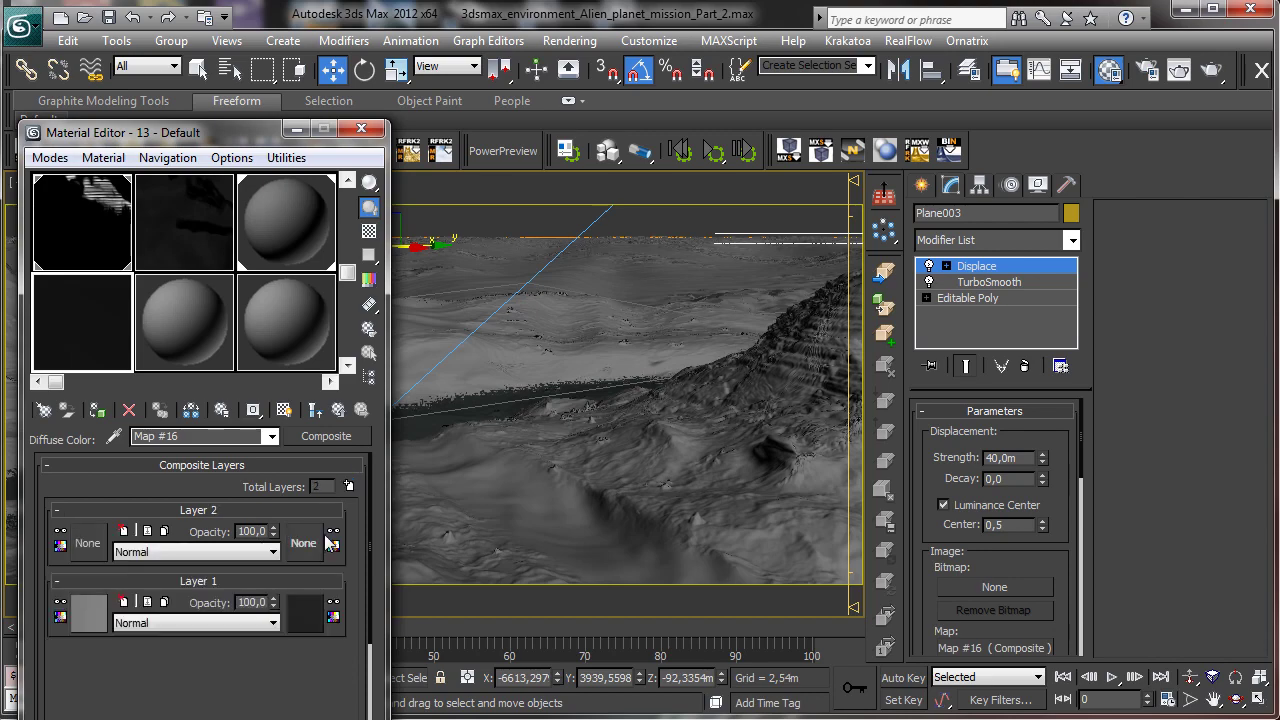
click(316, 543)
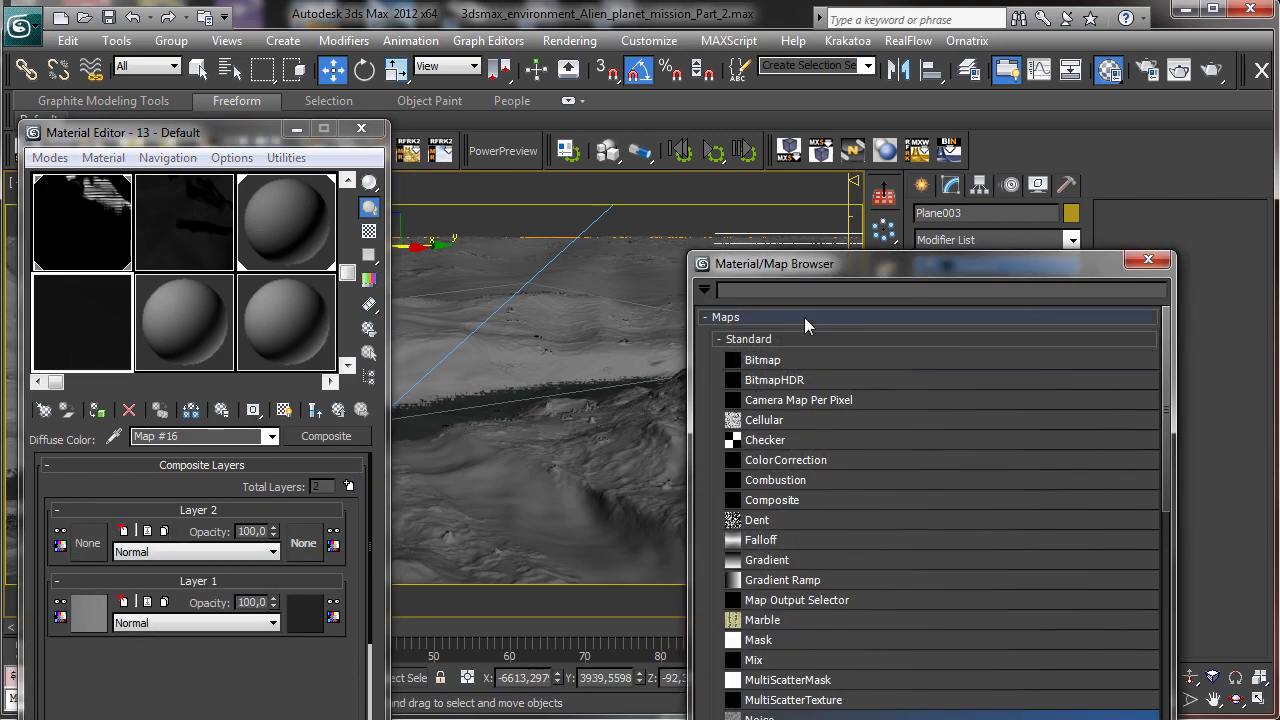
drag(785, 262, 578, 77)
double_click(548, 532)
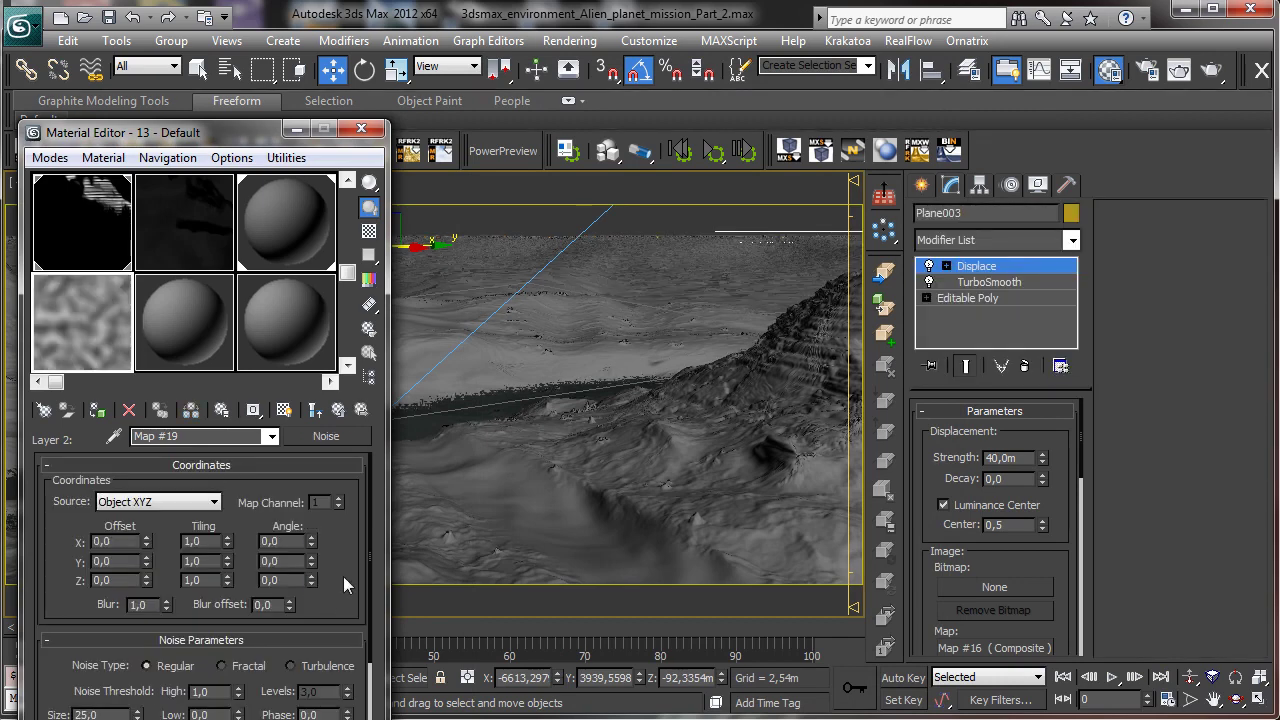
Step: Set the Layer 2 noise to Turbulence with size 5000, and swap its two colors
scroll(314, 569, down, 3)
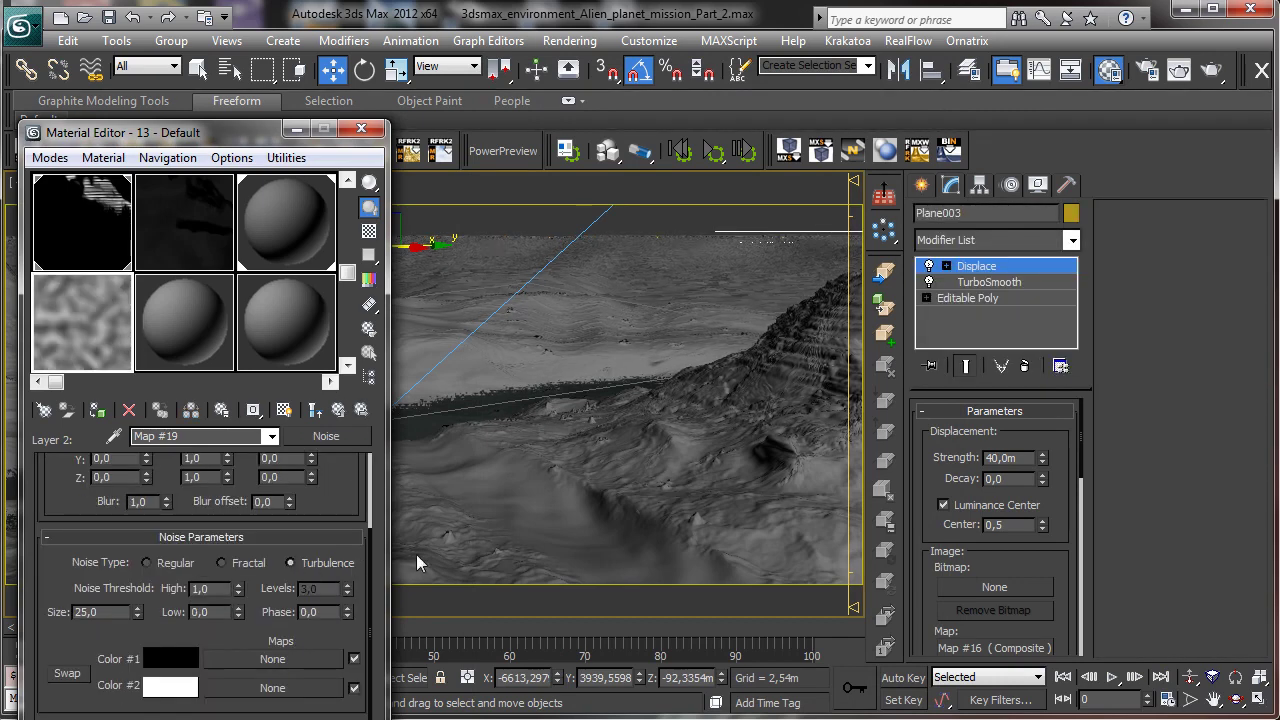
click(92, 612)
text(500)
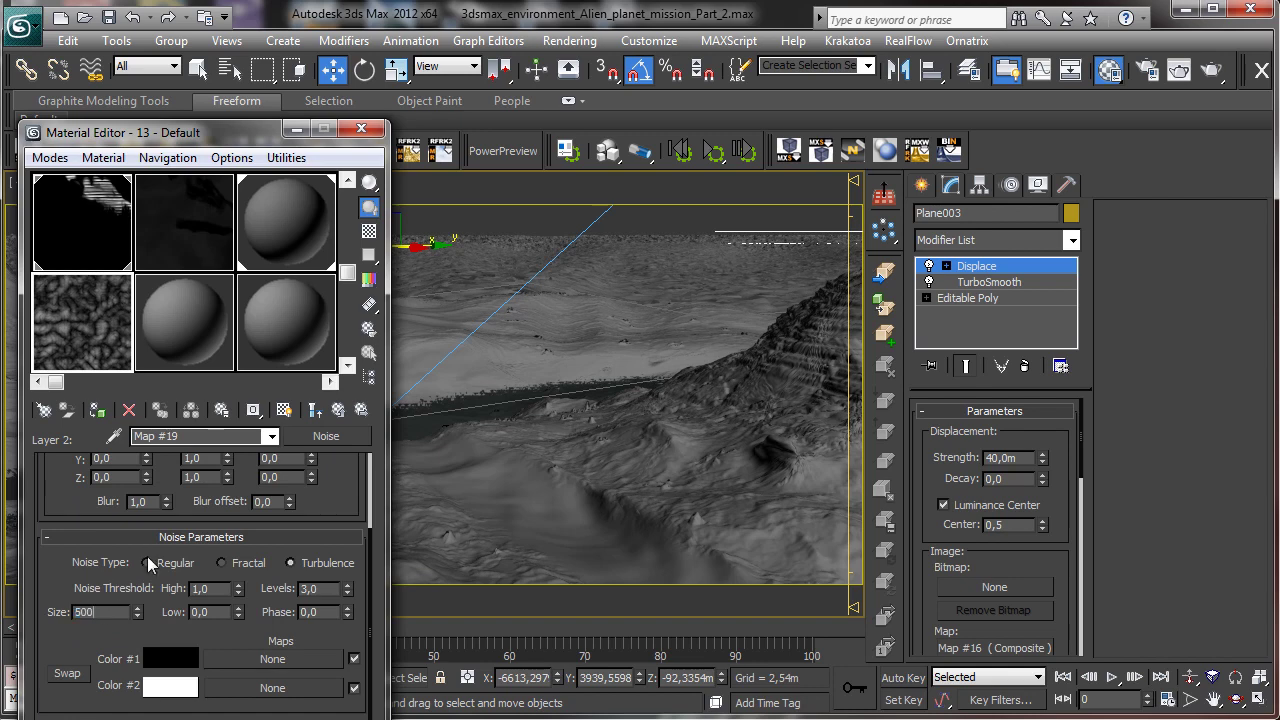
text(0)
key(Return)
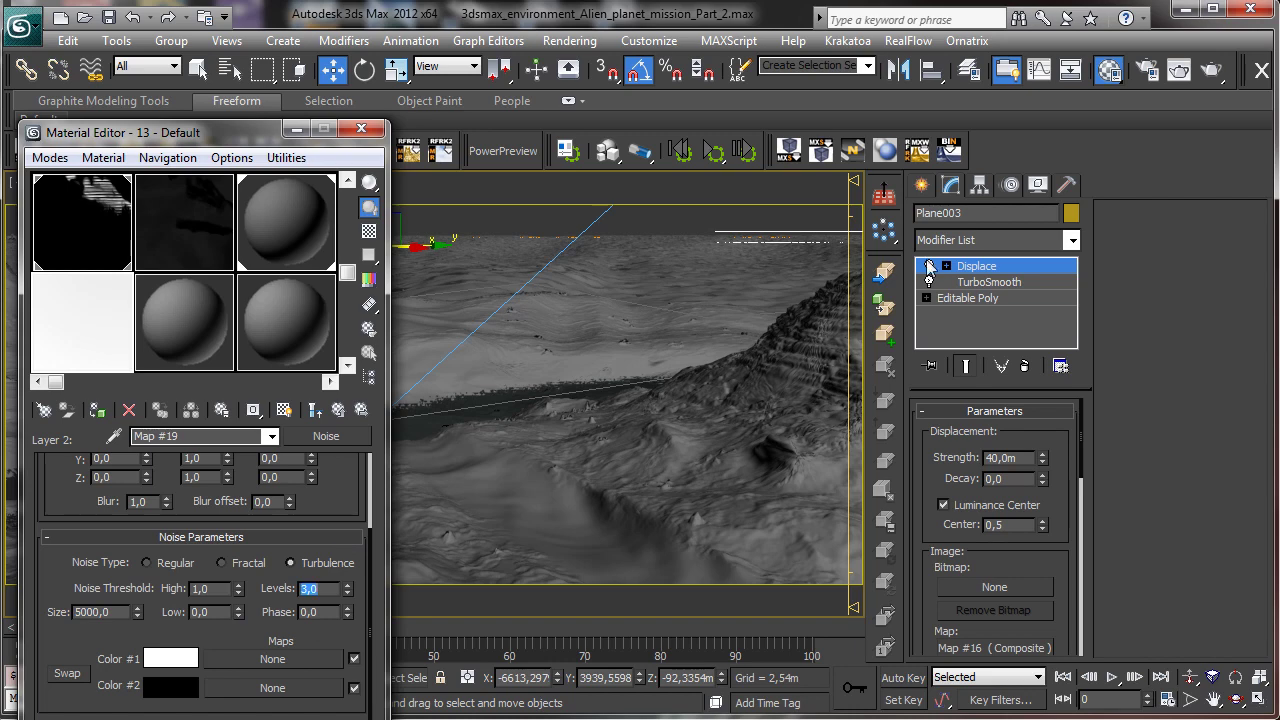
Step: With the Displace modifier turned off, set the Layer 2 noise to size 50, high threshold 0.52 and low threshold 0.155
double_click(85, 612)
text(50)
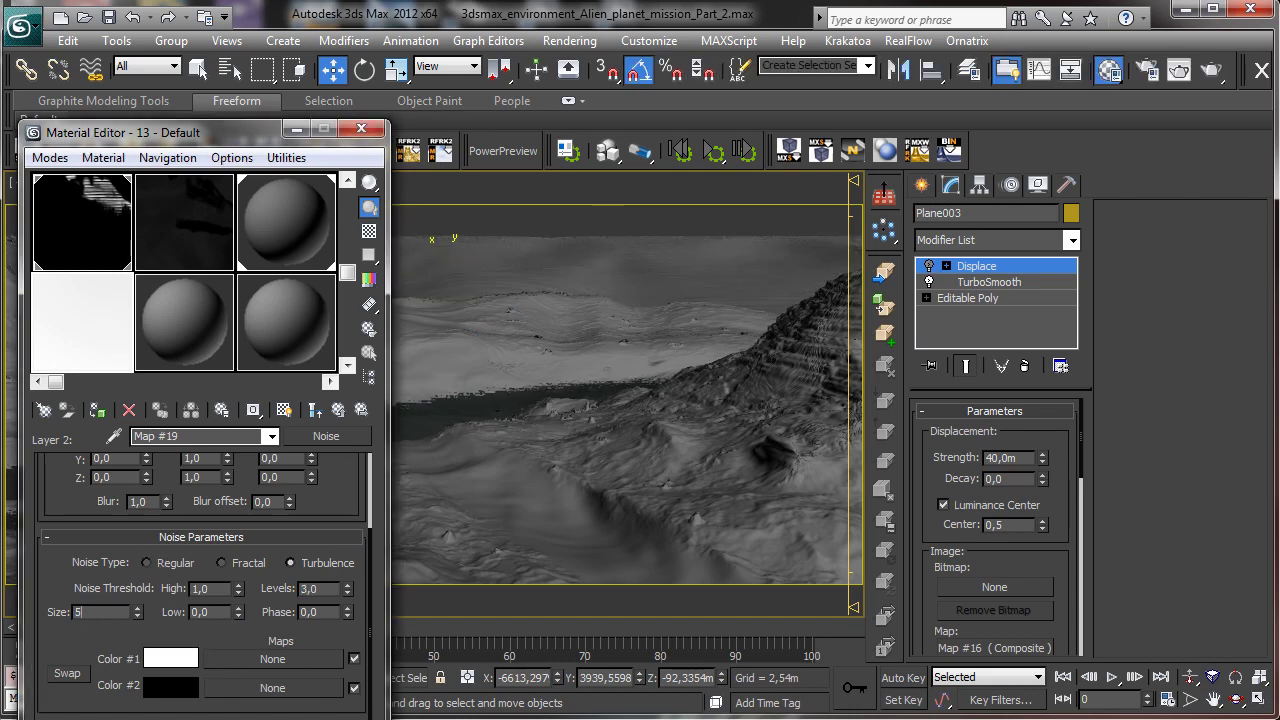
key(Return)
drag(239, 612, 247, 680)
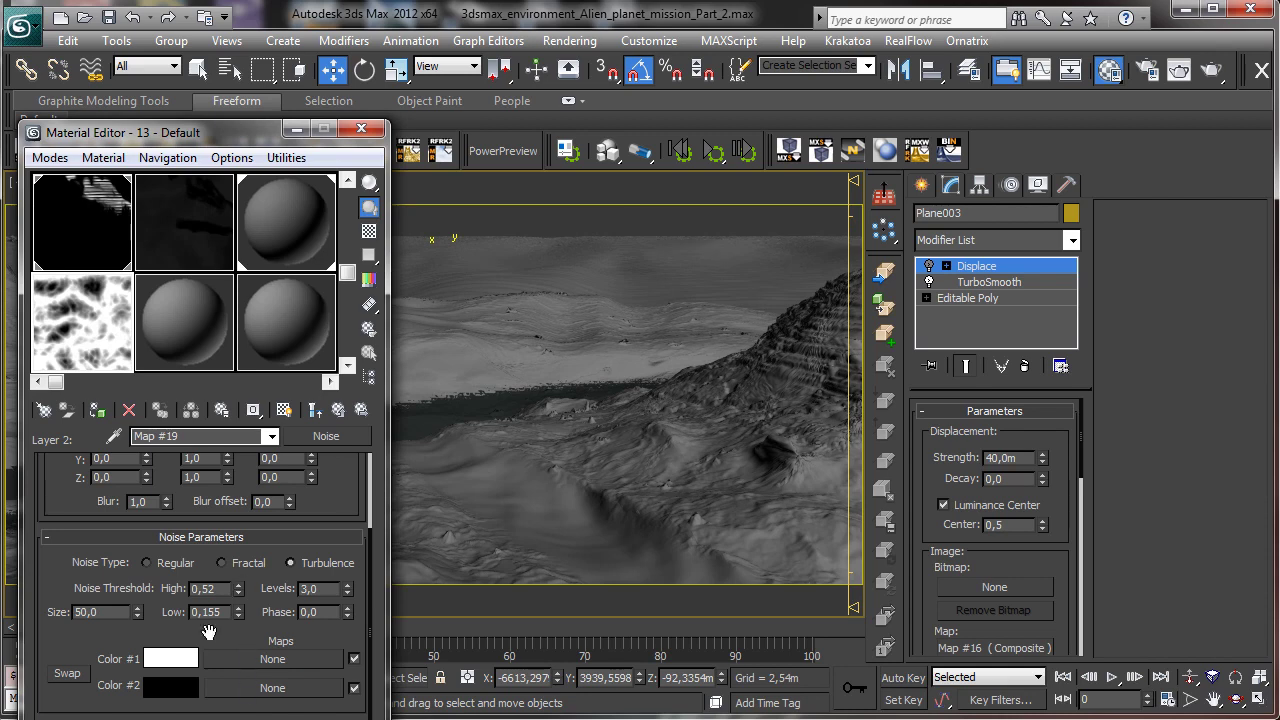
Step: Increase the Layer 2 noise size to 5000, turn the Displace modifier back on, and raise the size to 50000
double_click(90, 612)
text(5000)
key(Return)
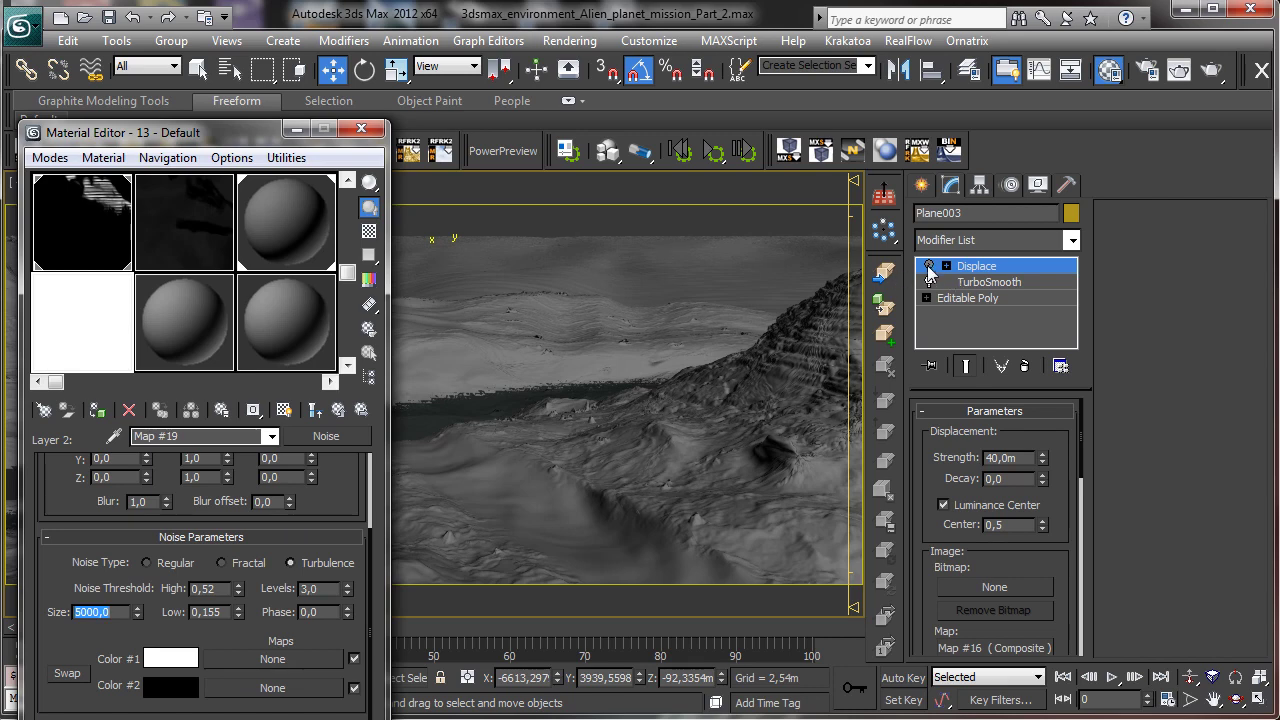
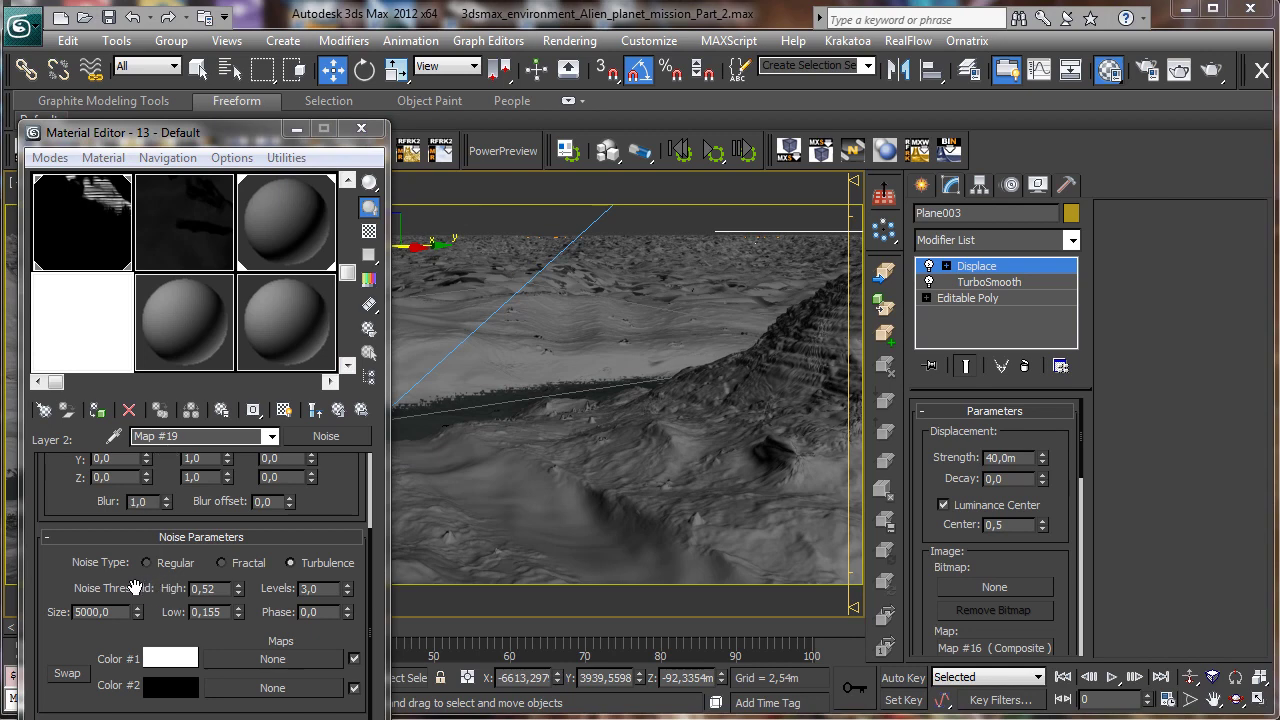
click(118, 612)
key(BackSpace)
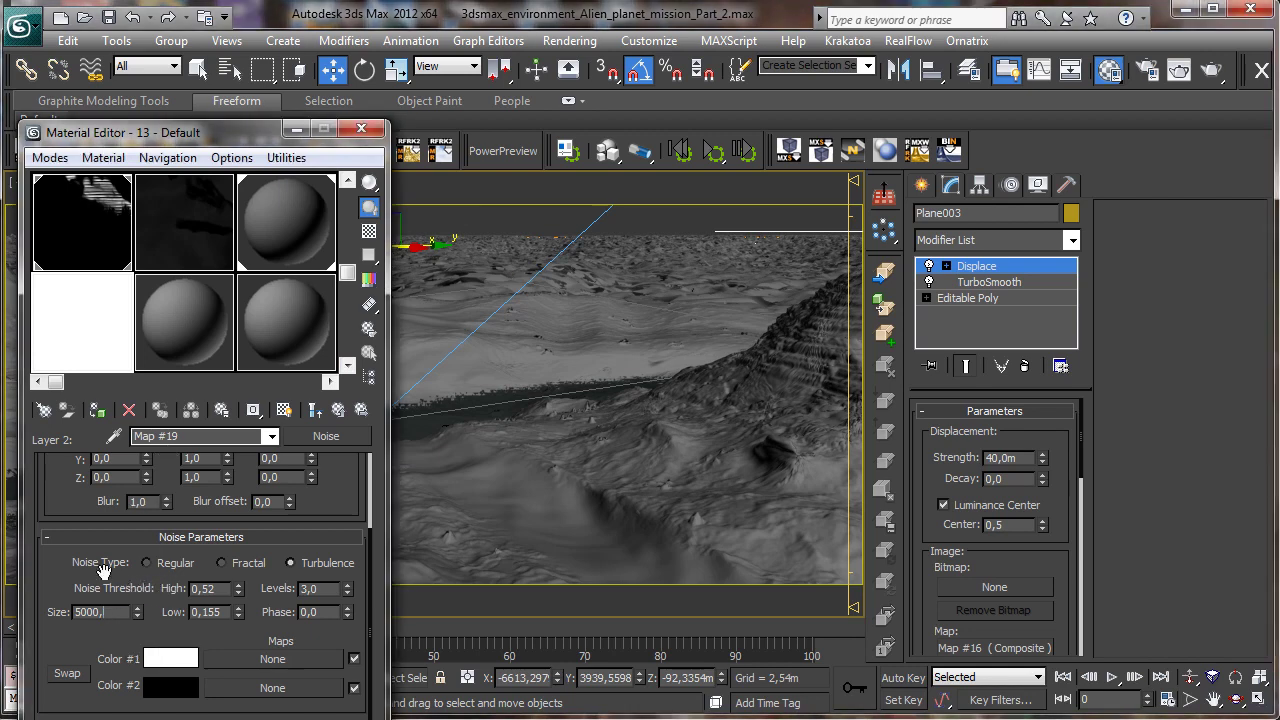
text(50000)
key(Return)
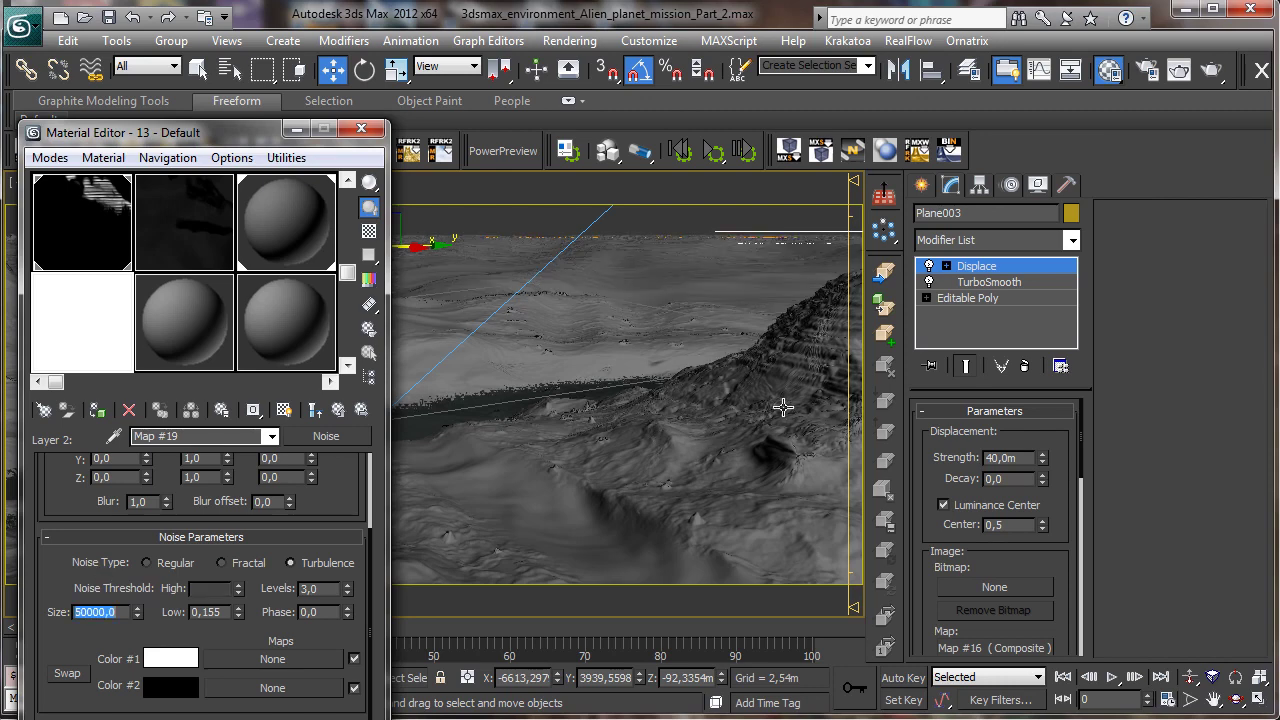
Step: Set the Displace strength to 80 m and reduce the Composite map's Layer 2 opacity to 50
double_click(1027, 457)
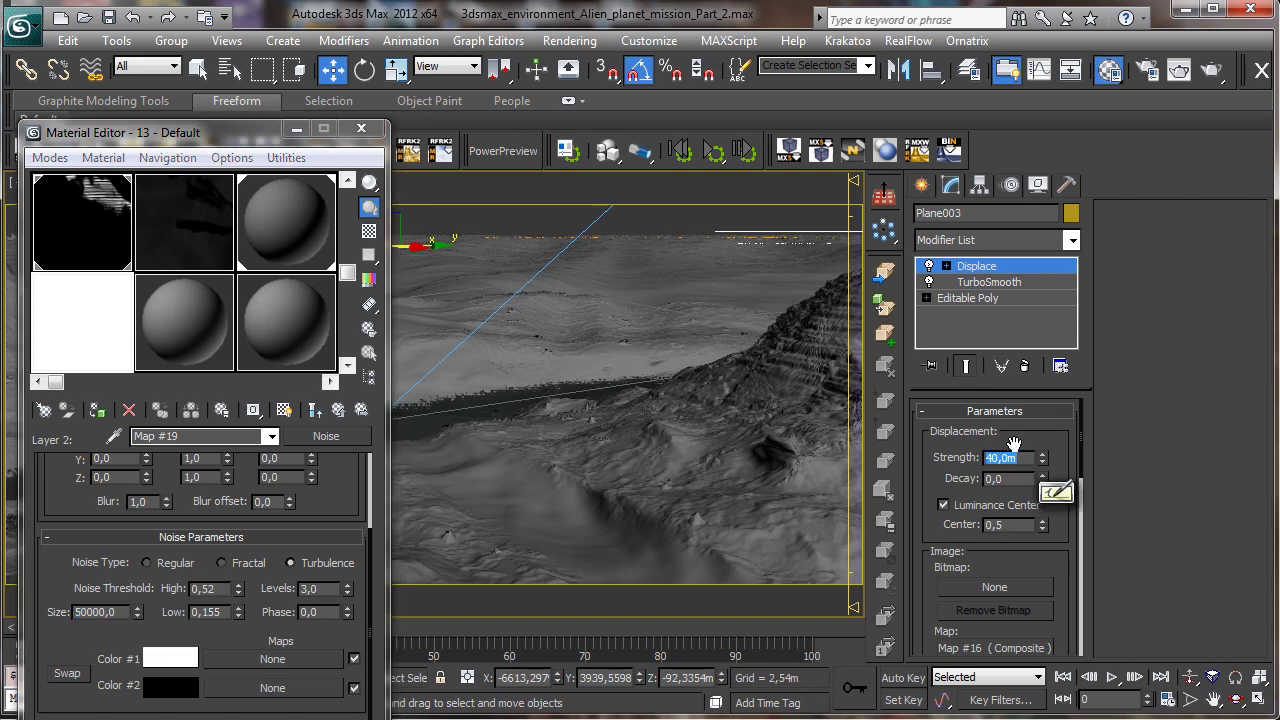
text(80)
key(Return)
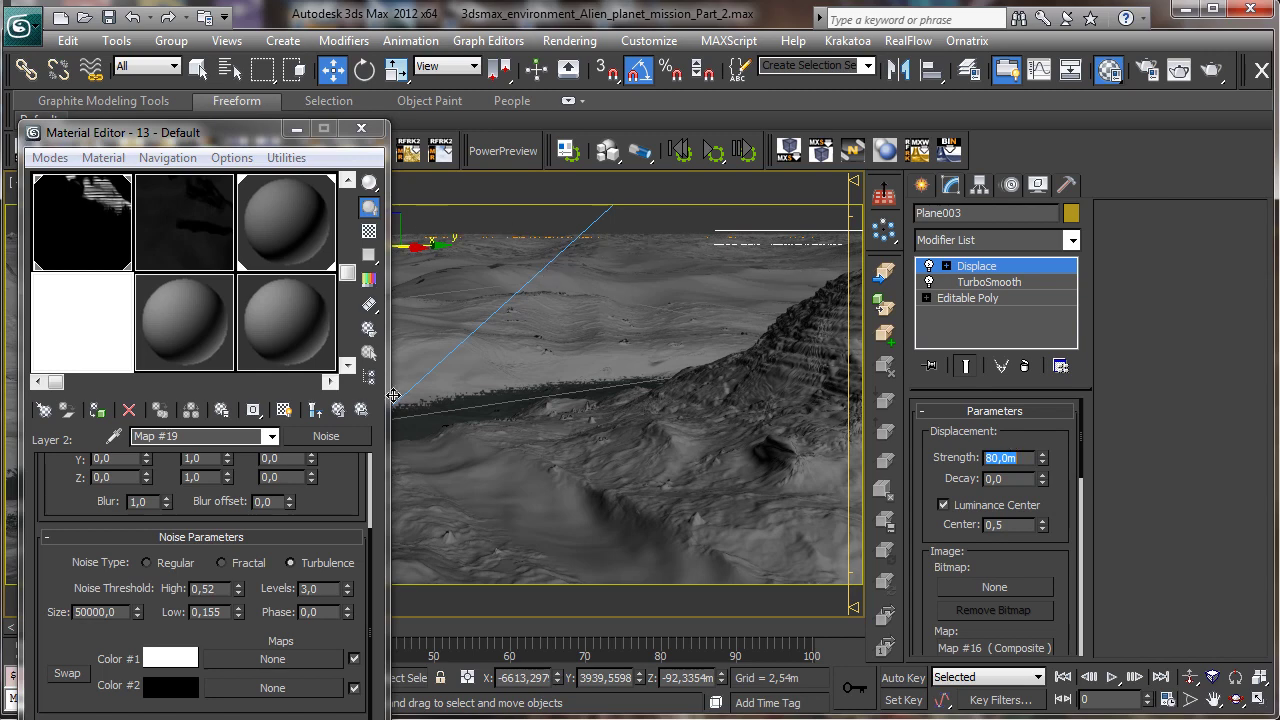
click(339, 410)
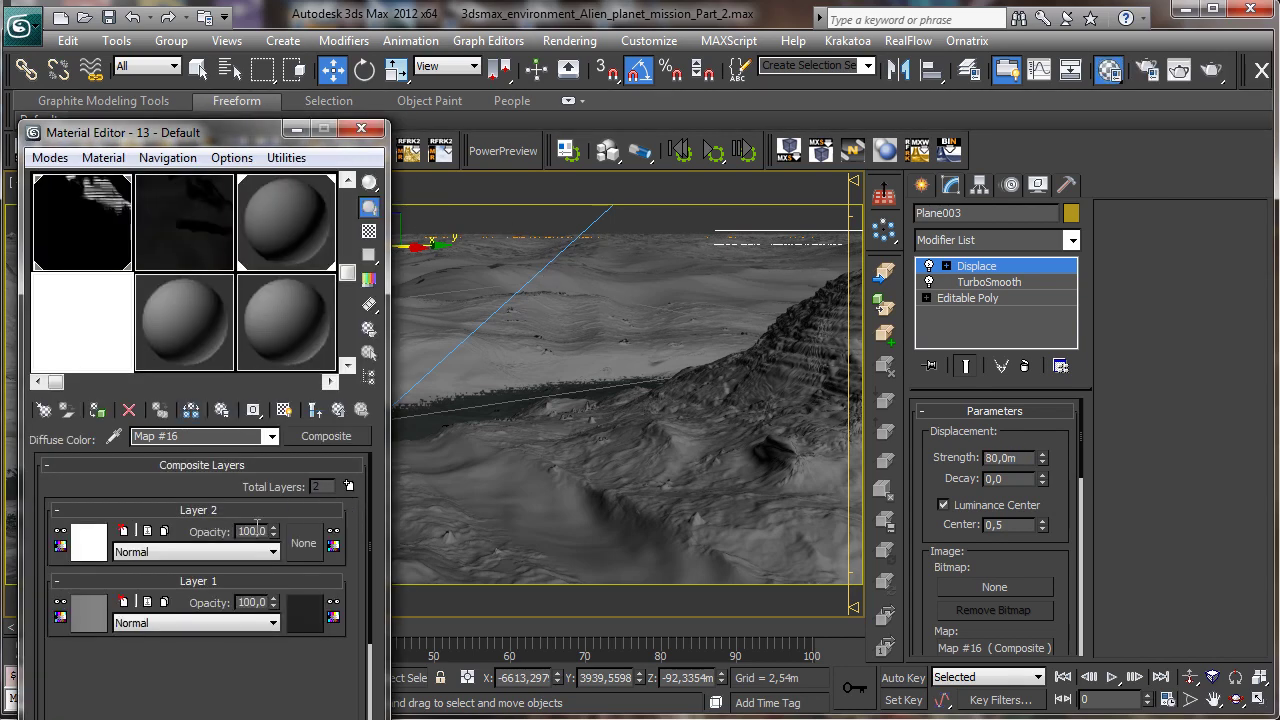
text(50)
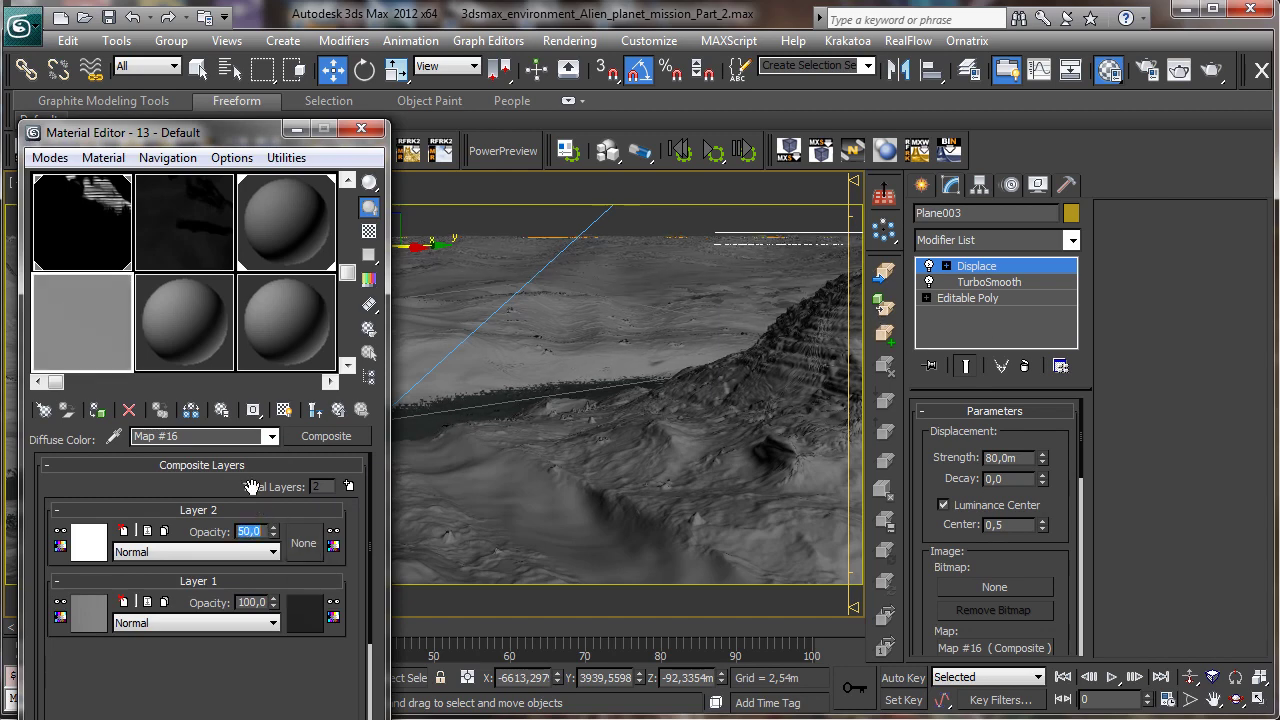
Step: Set the Composite map's Layer 2 opacity to 65
text(65)
key(Return)
Step: Save the scene and set the background plane's TurboSmooth iterations to 2
click(1018, 283)
click(361, 128)
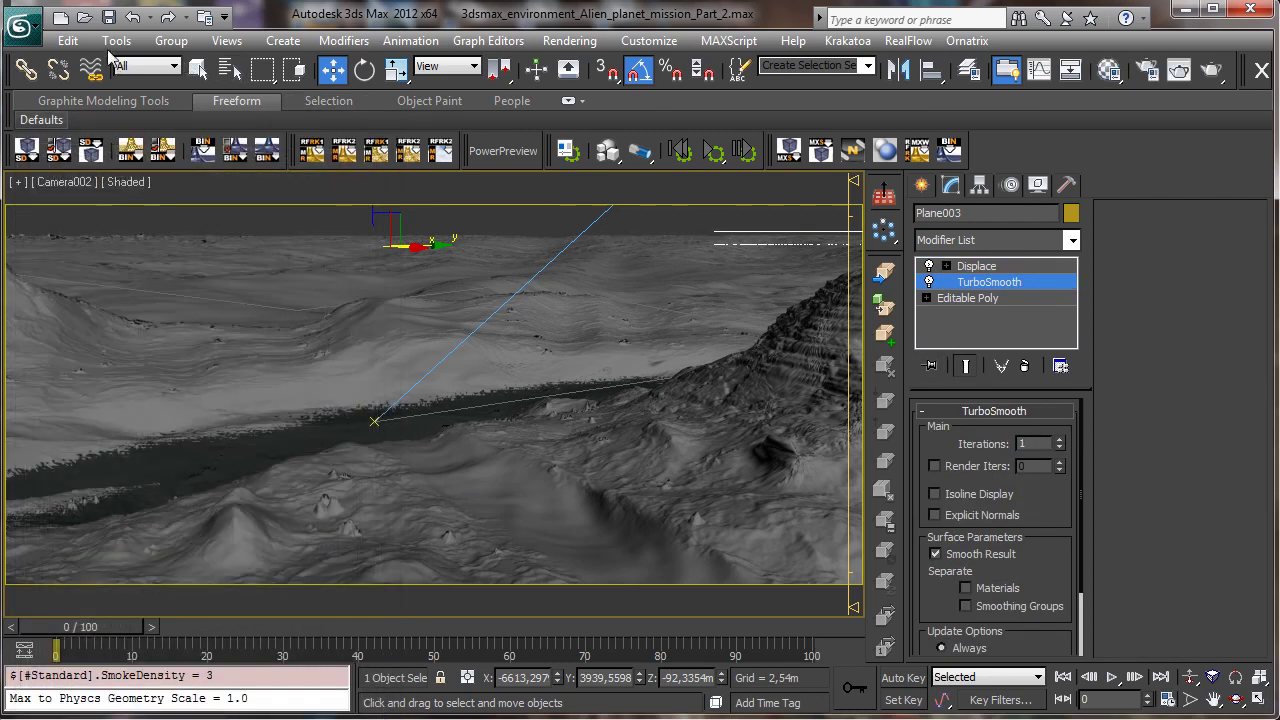
click(108, 17)
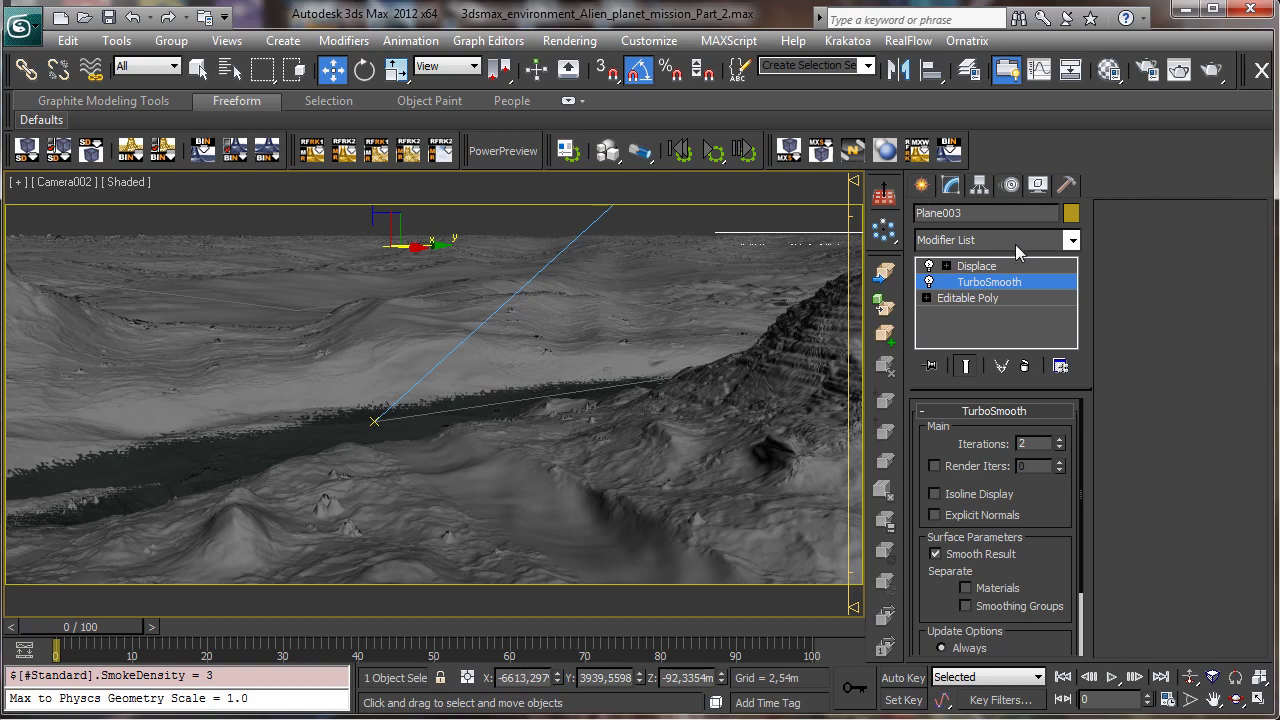
Step: Set the size of the Composite map's Layer 2 noise to 10000
click(980, 268)
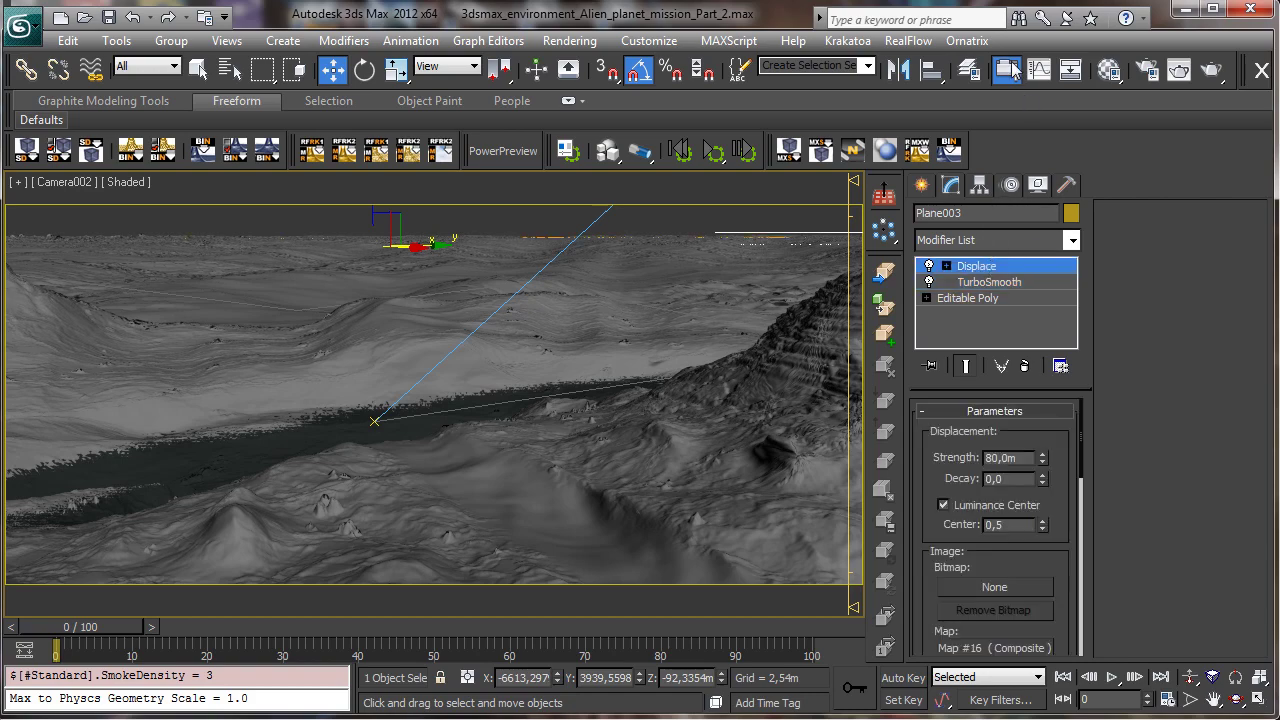
click(1108, 70)
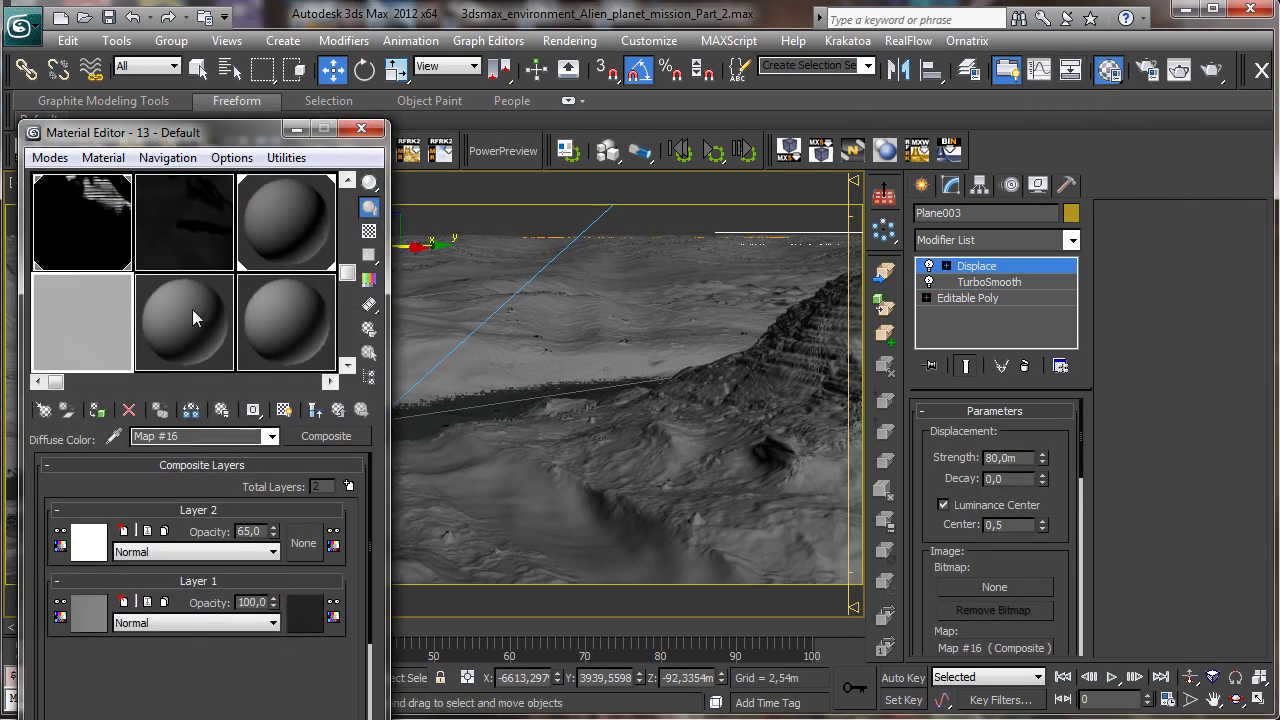
click(101, 548)
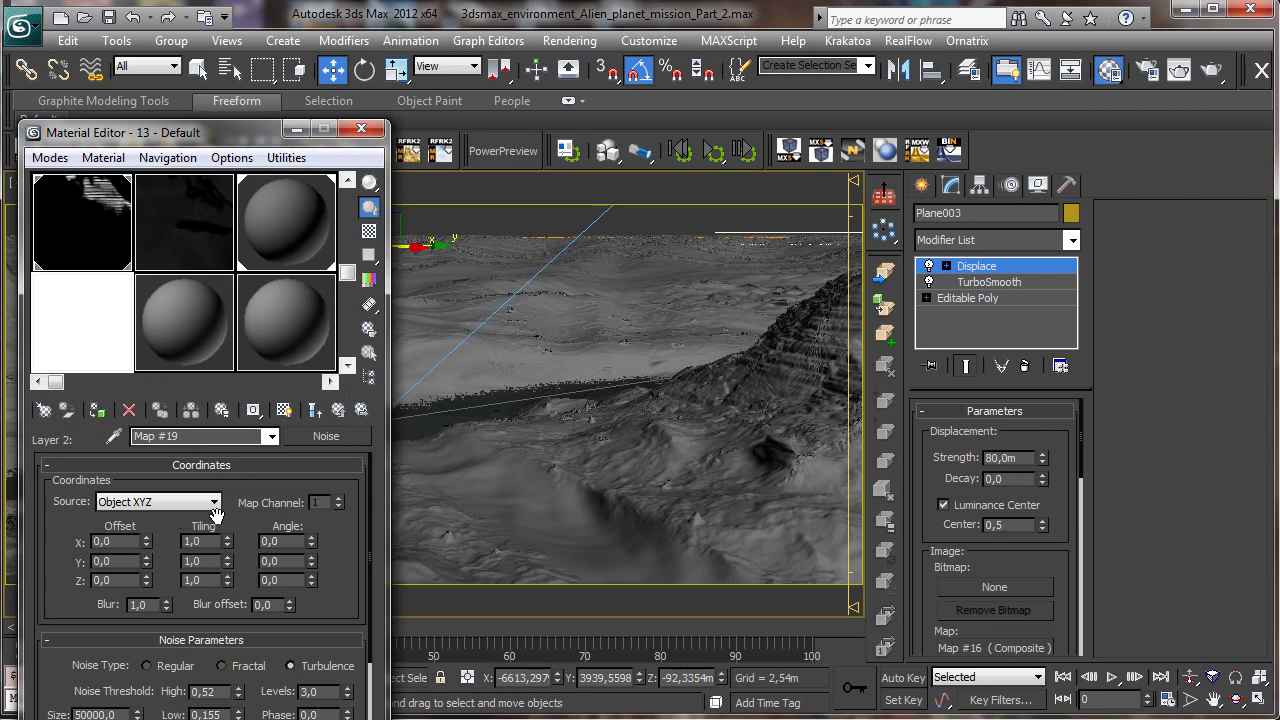
double_click(104, 713)
text(10000)
key(Return)
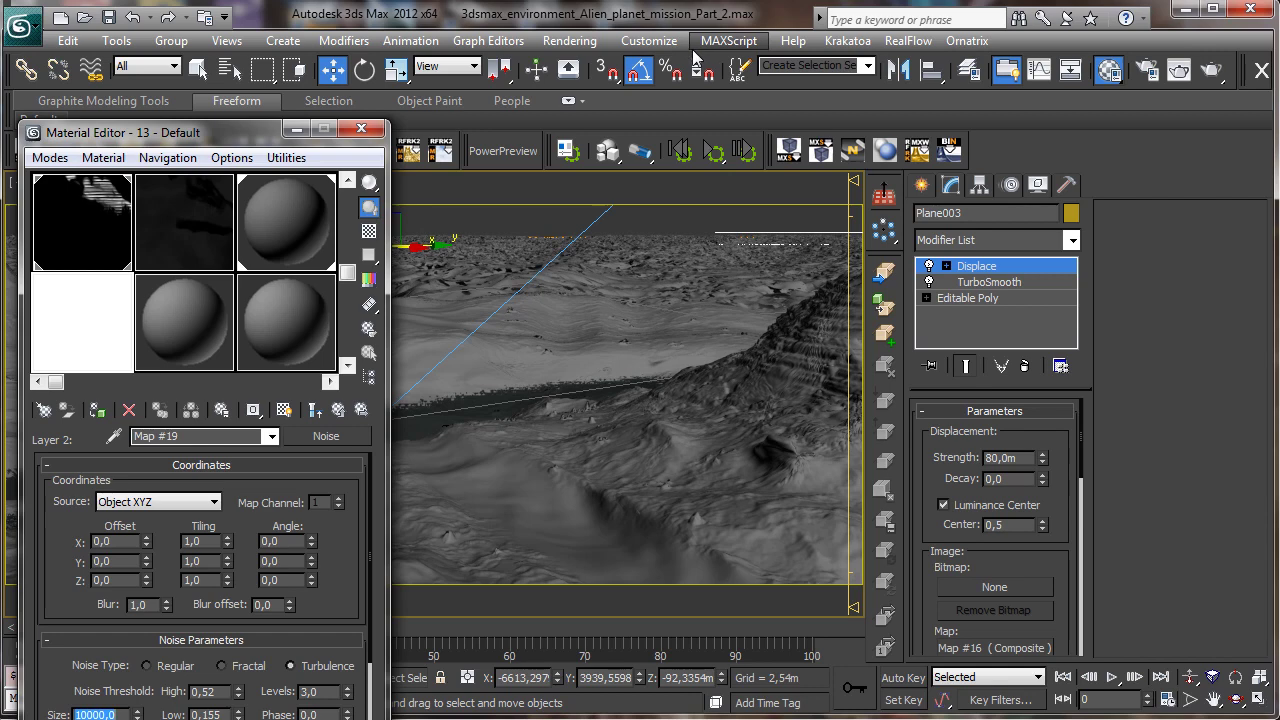
Step: In the Composite map, lower the Layer 2 opacity to 25 and the Layer 1 opacity to 75
click(338, 410)
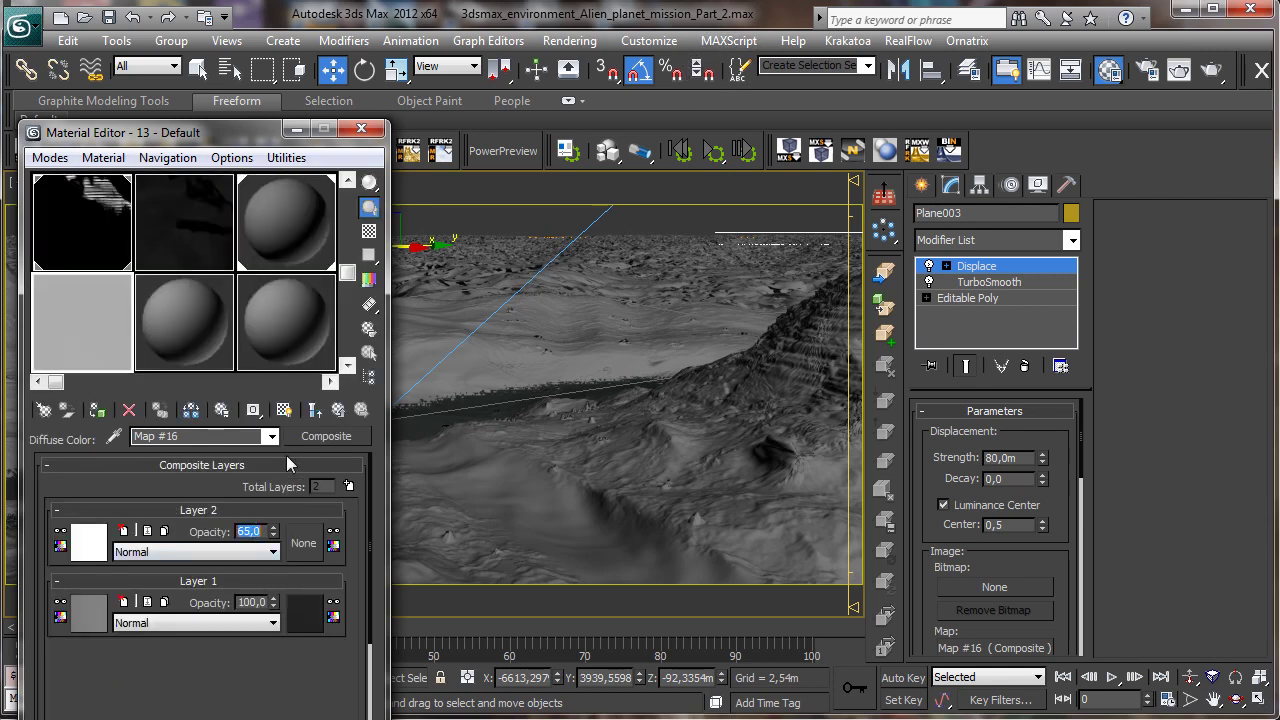
text(25)
key(Return)
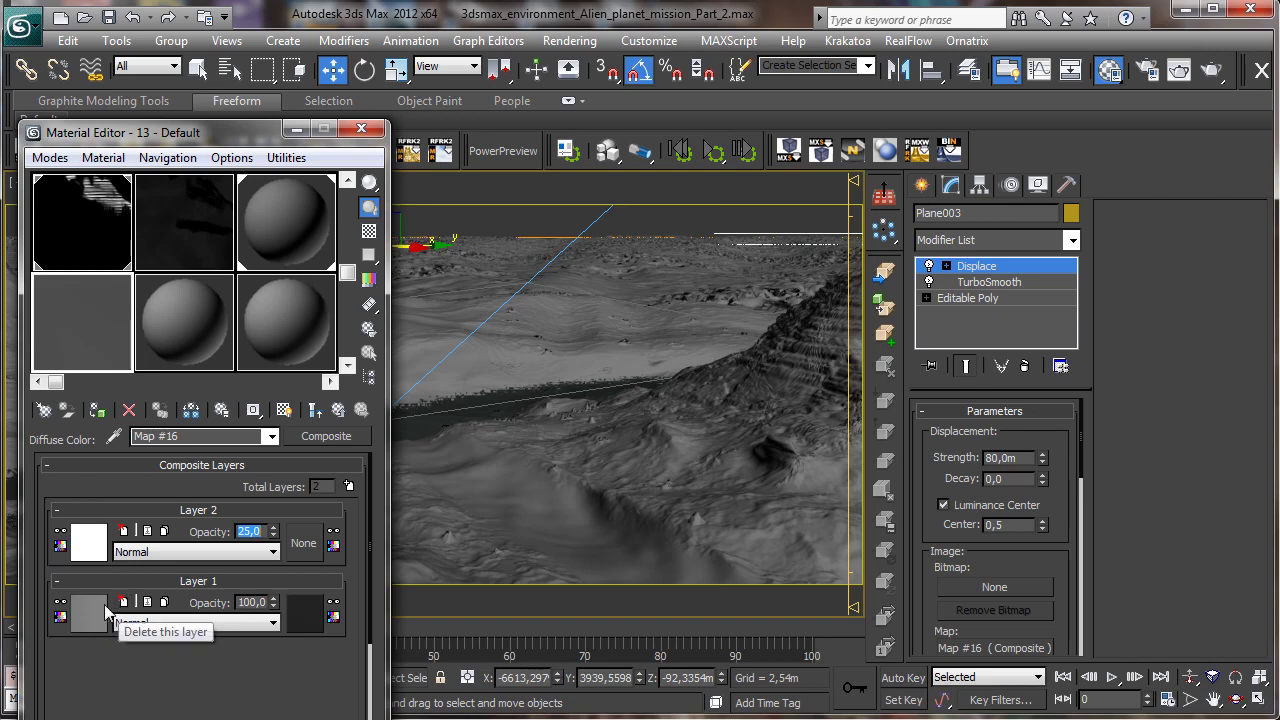
double_click(261, 602)
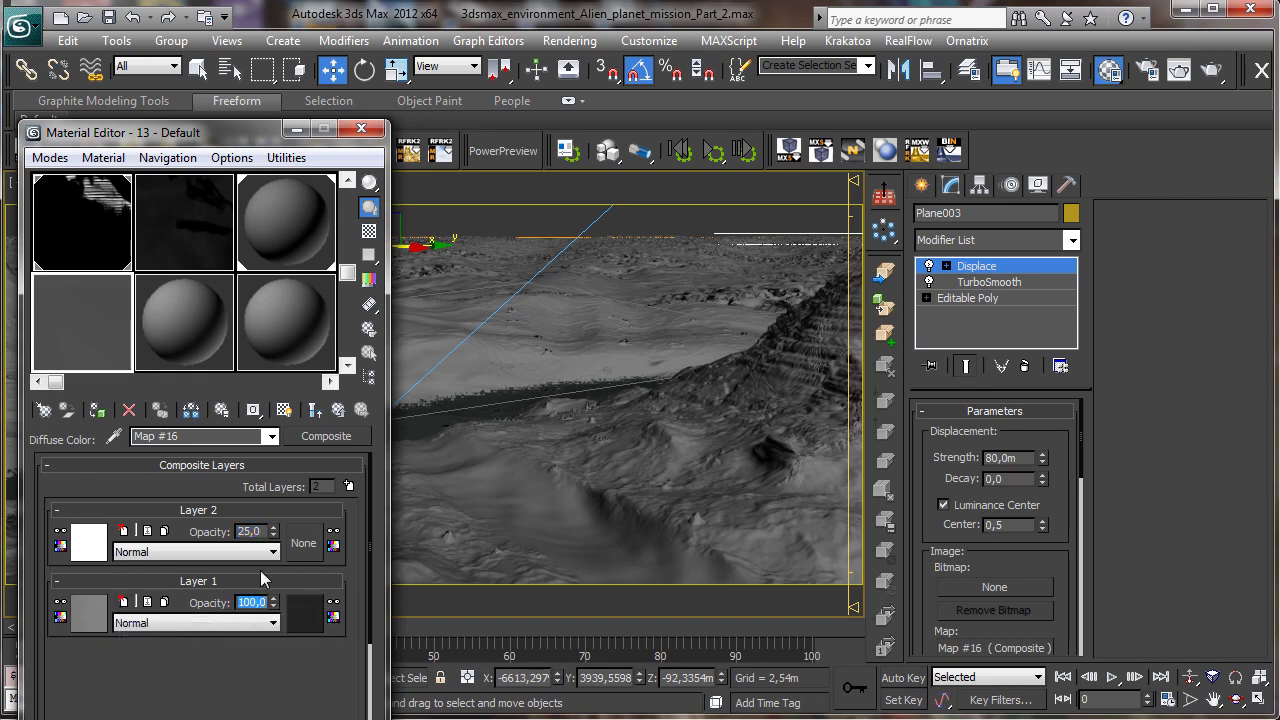
text(50)
key(Return)
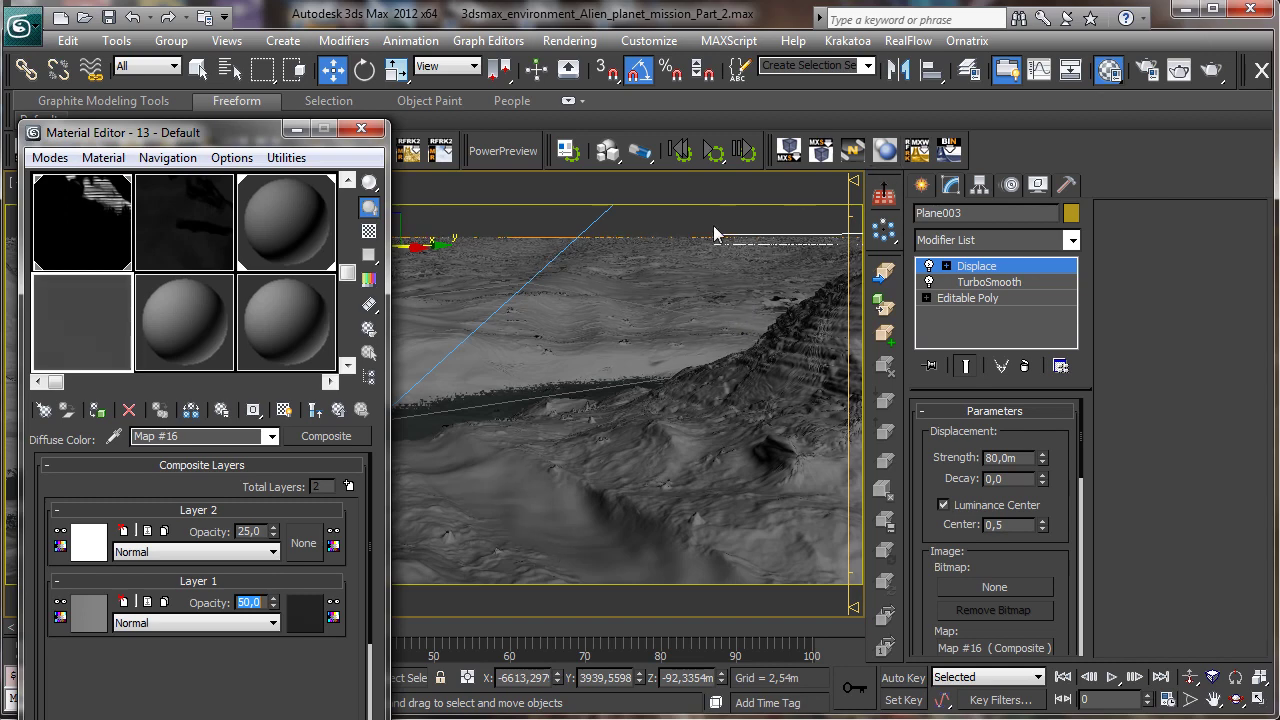
text(785)
key(Return)
Step: Render only a full-width region of the Camera002 view, covering the sky, horizon and distant hills
click(1180, 70)
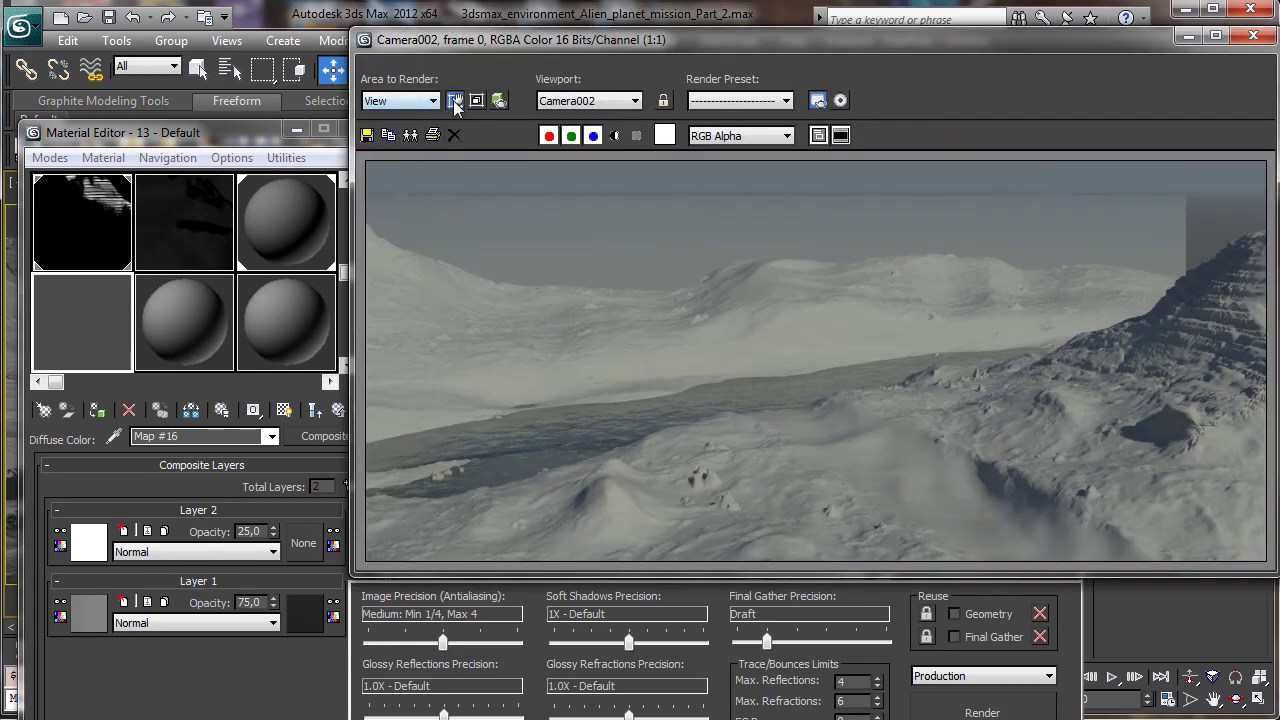
click(455, 103)
drag(1183, 256, 1266, 256)
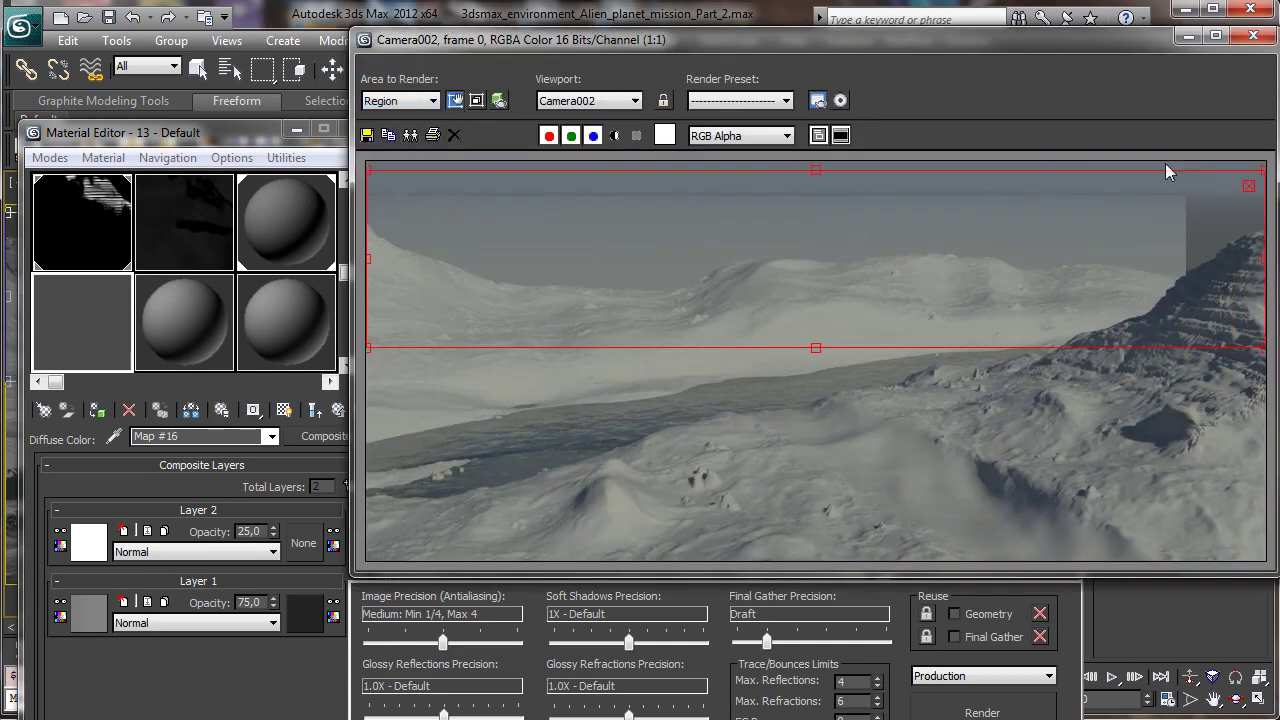
click(453, 101)
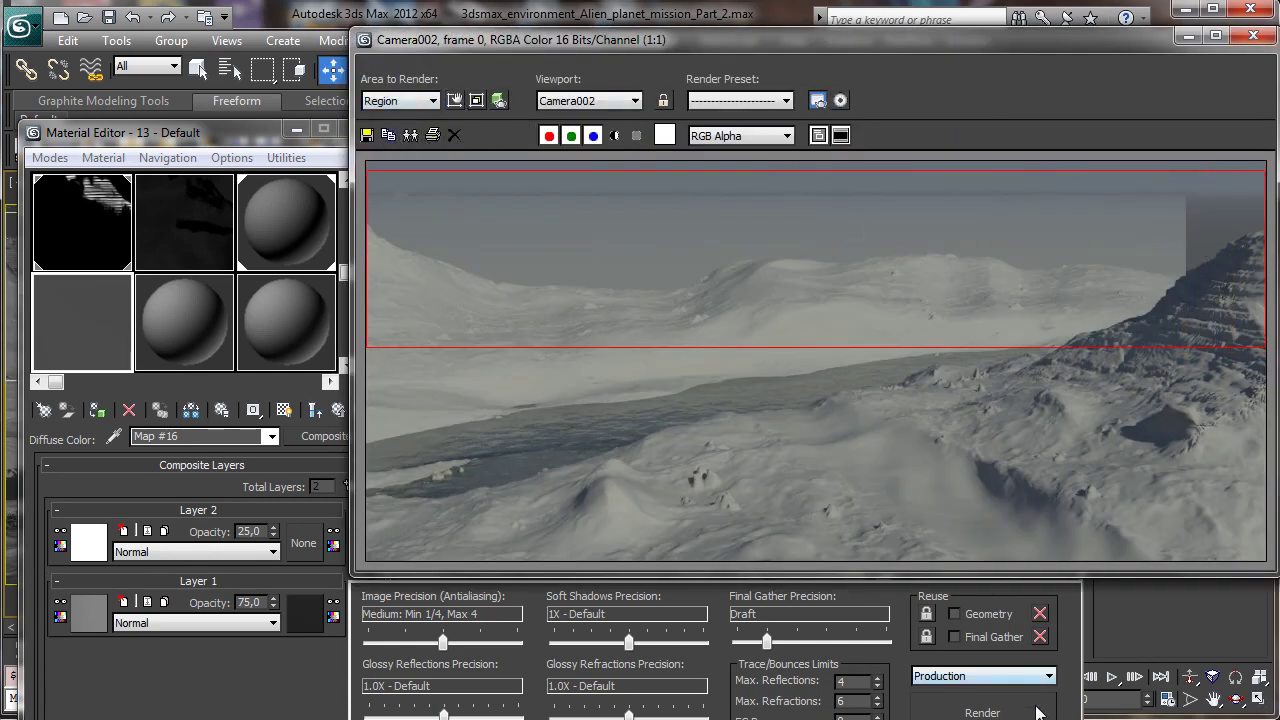
click(1040, 710)
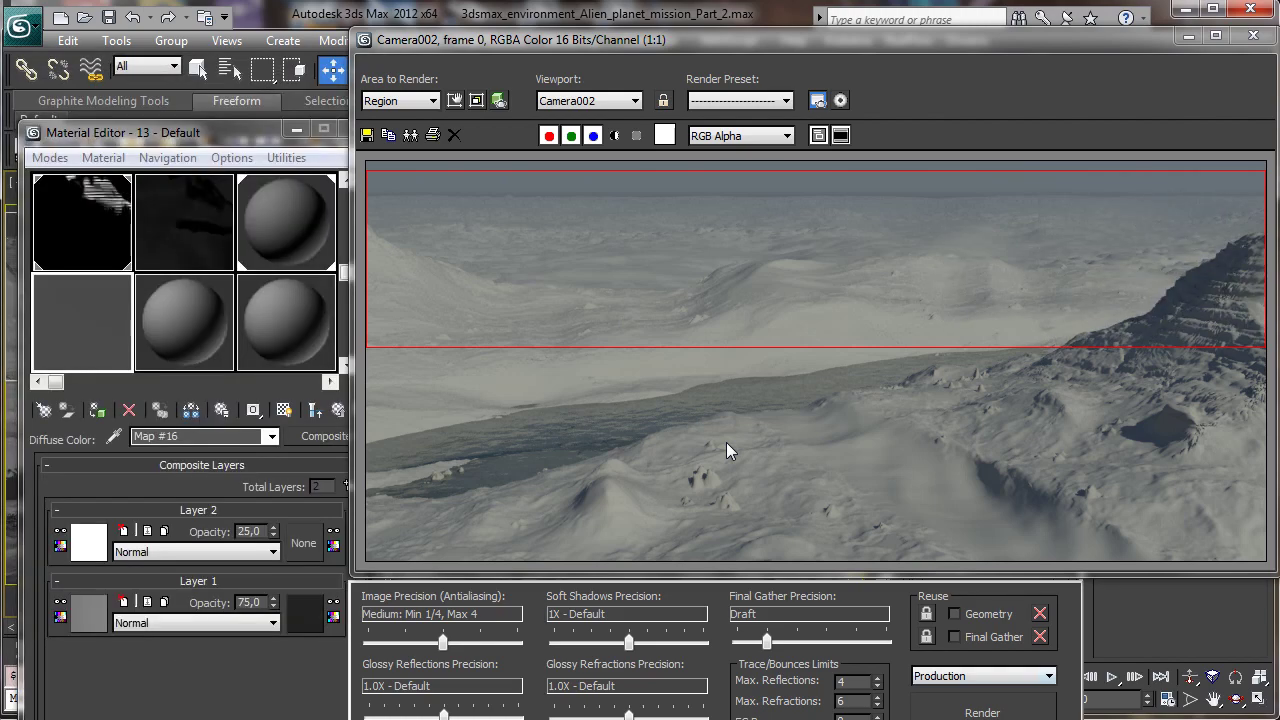
Step: Keep Region as the area to render, put away the render window and material editor, and save the scene
click(400, 101)
click(425, 145)
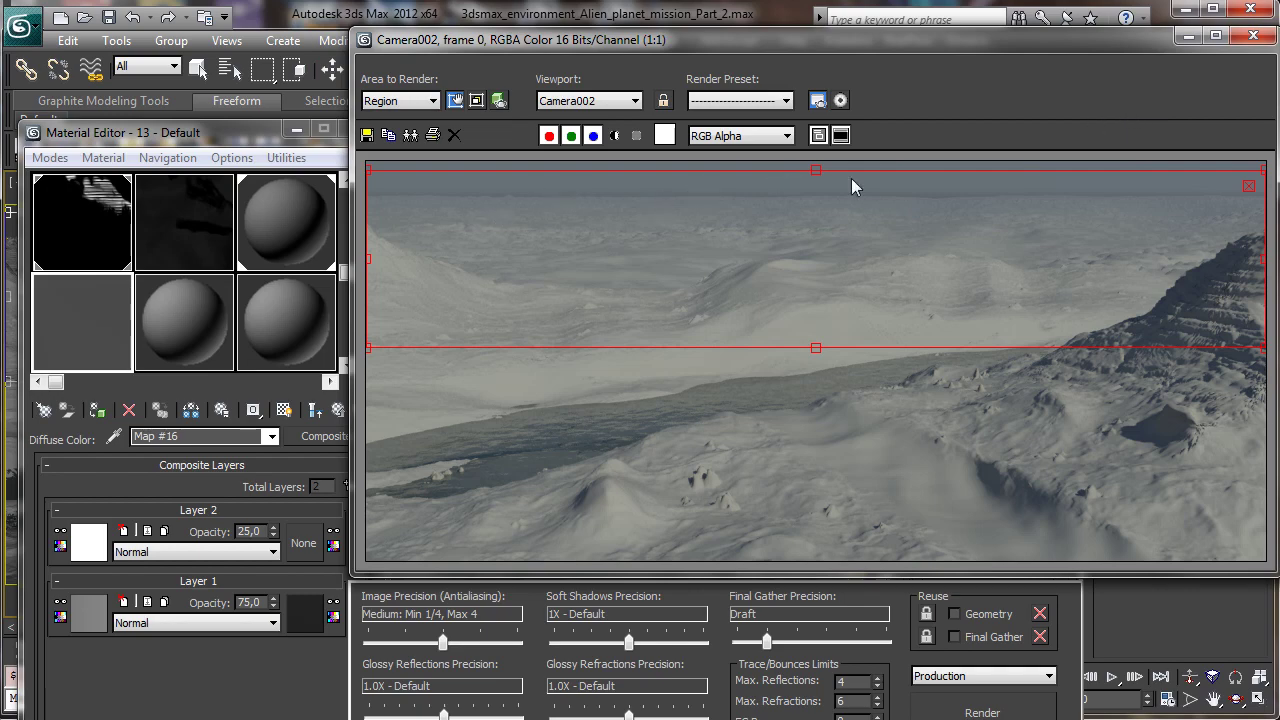
click(1186, 36)
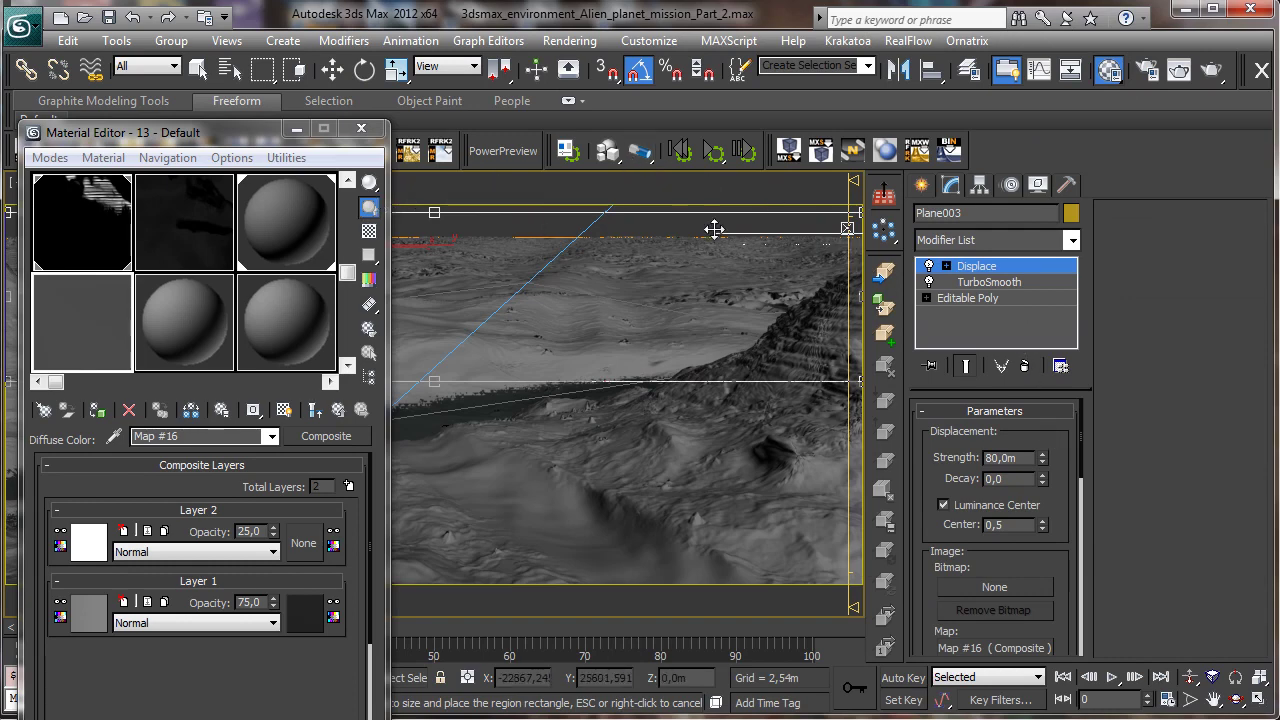
click(361, 128)
key(ctrl+s)
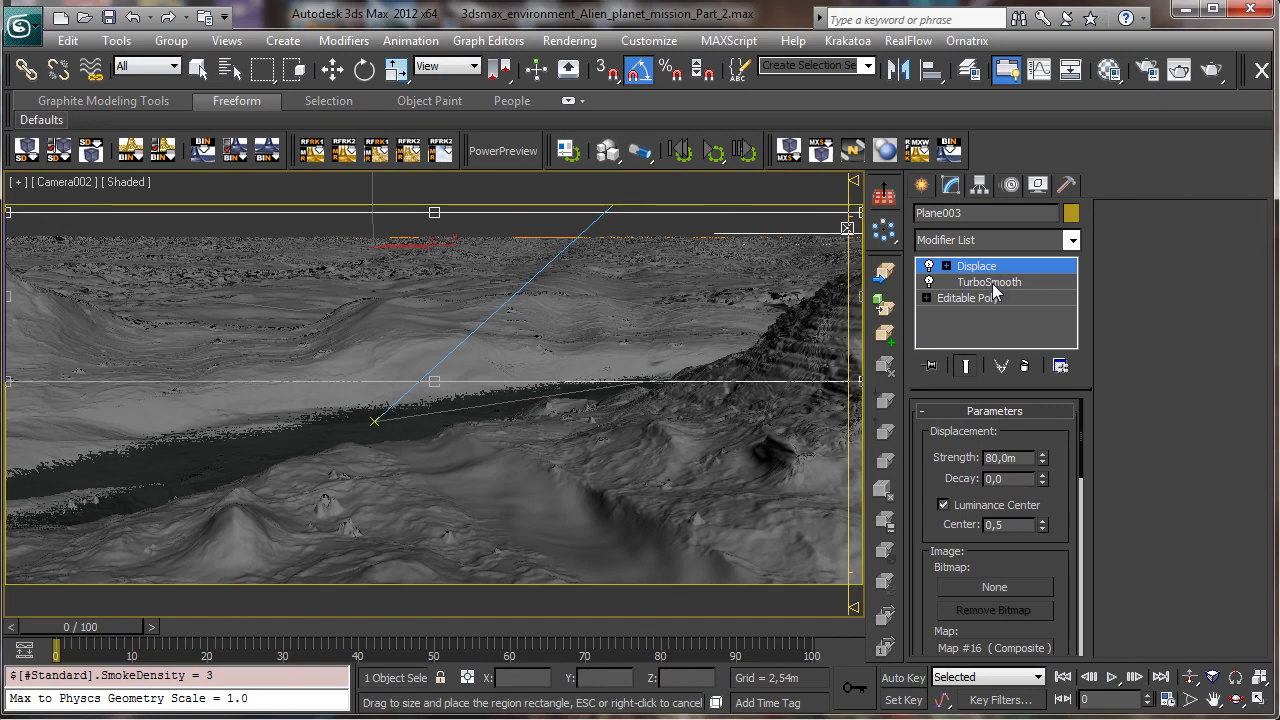
Step: Turn off render region editing and set the background plane's TurboSmooth iterations to 1
click(1180, 68)
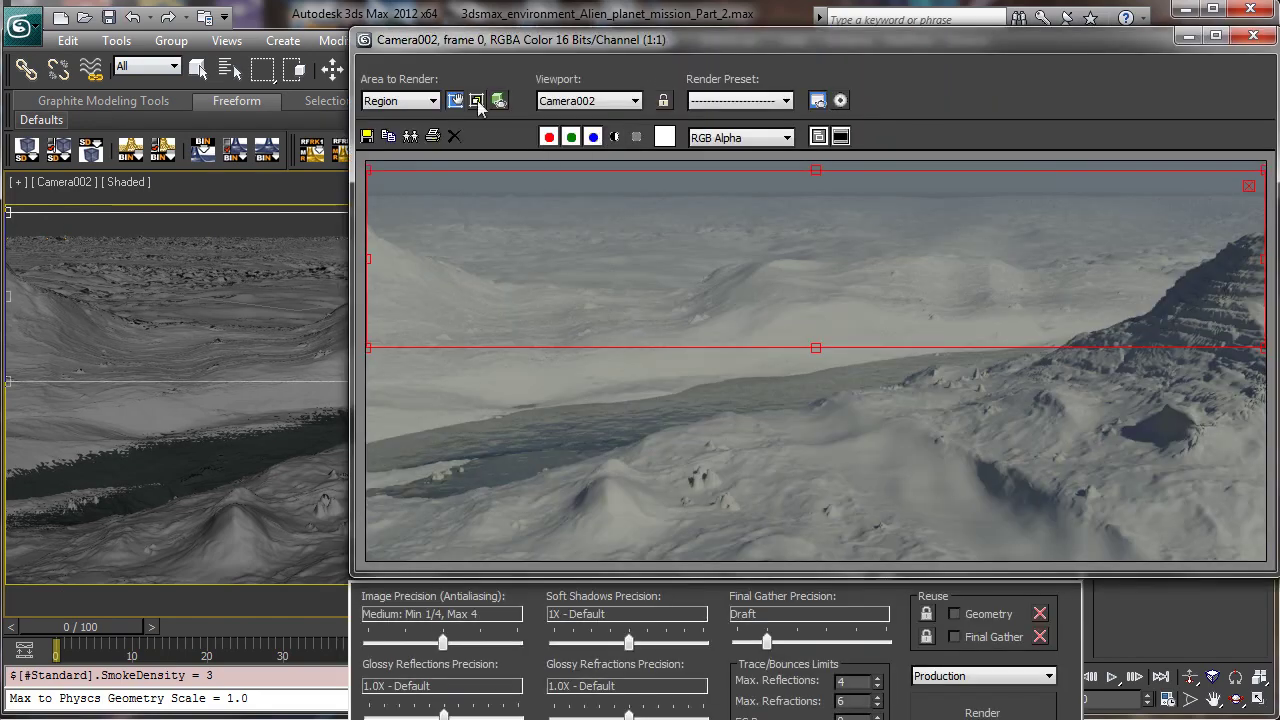
click(1184, 42)
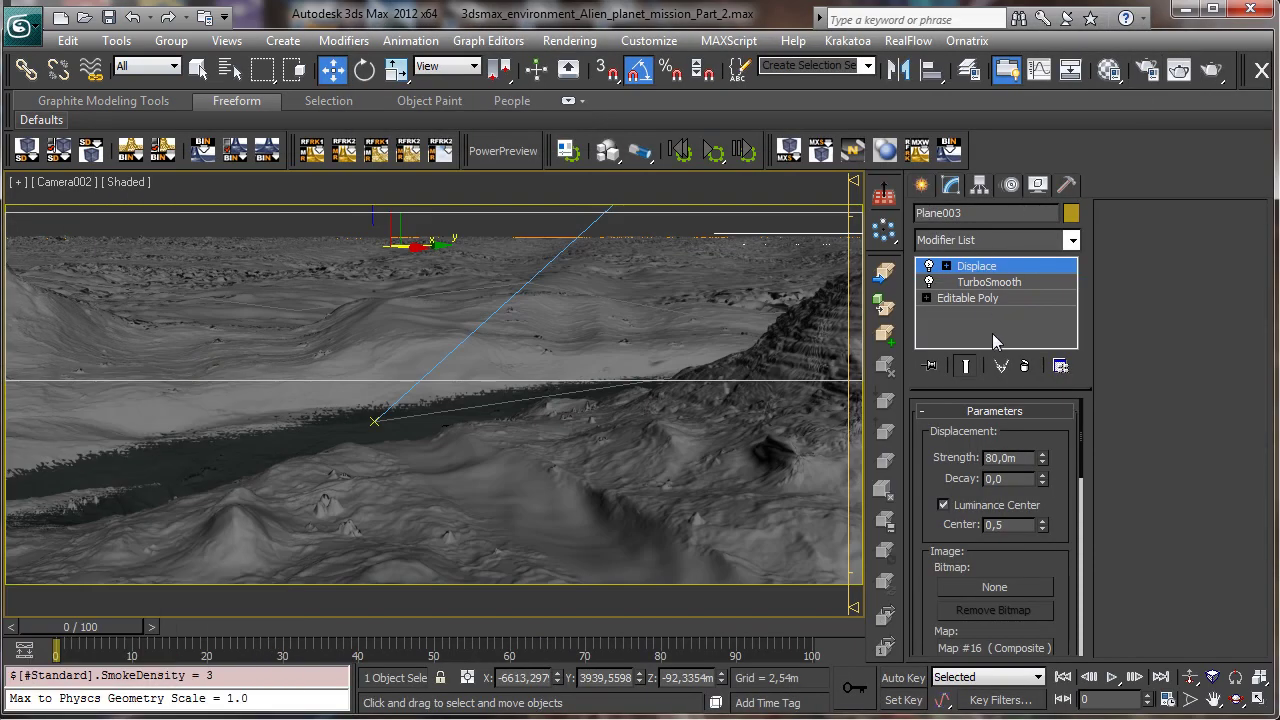
click(989, 282)
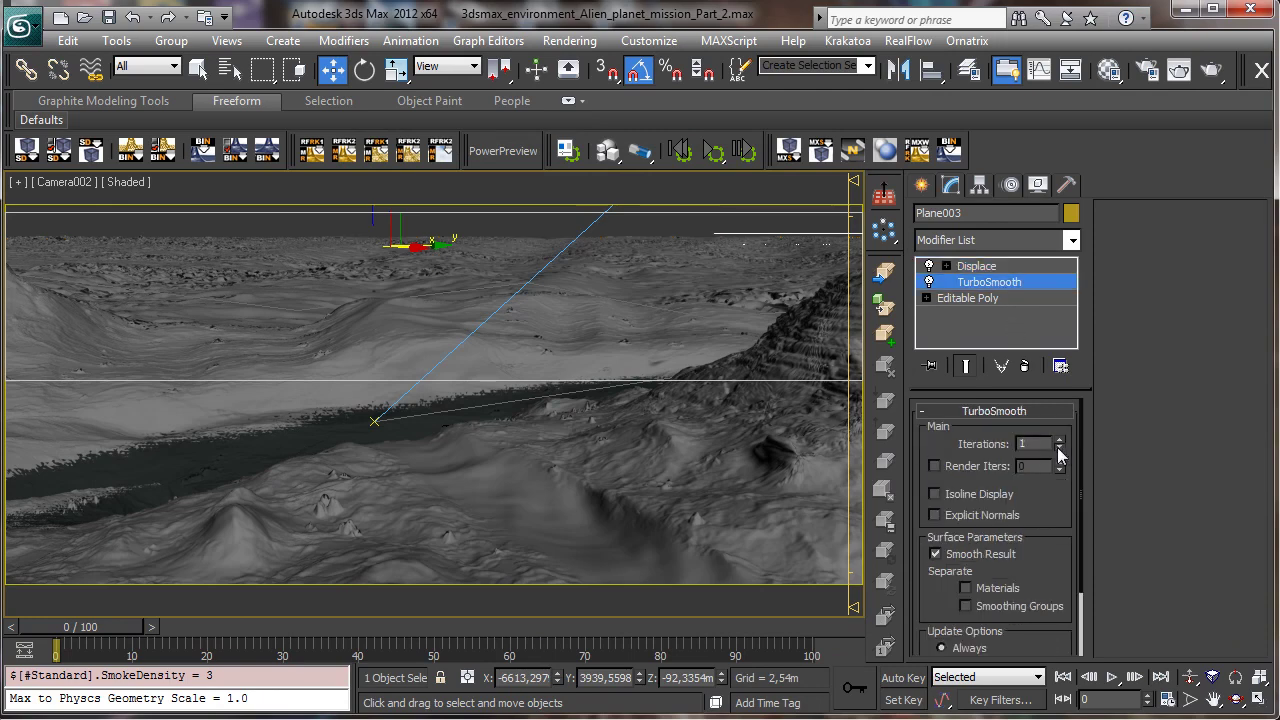
click(978, 265)
Step: Select Daylight001 from the scene list and set its mr Sky horizon height to -0.2
click(230, 68)
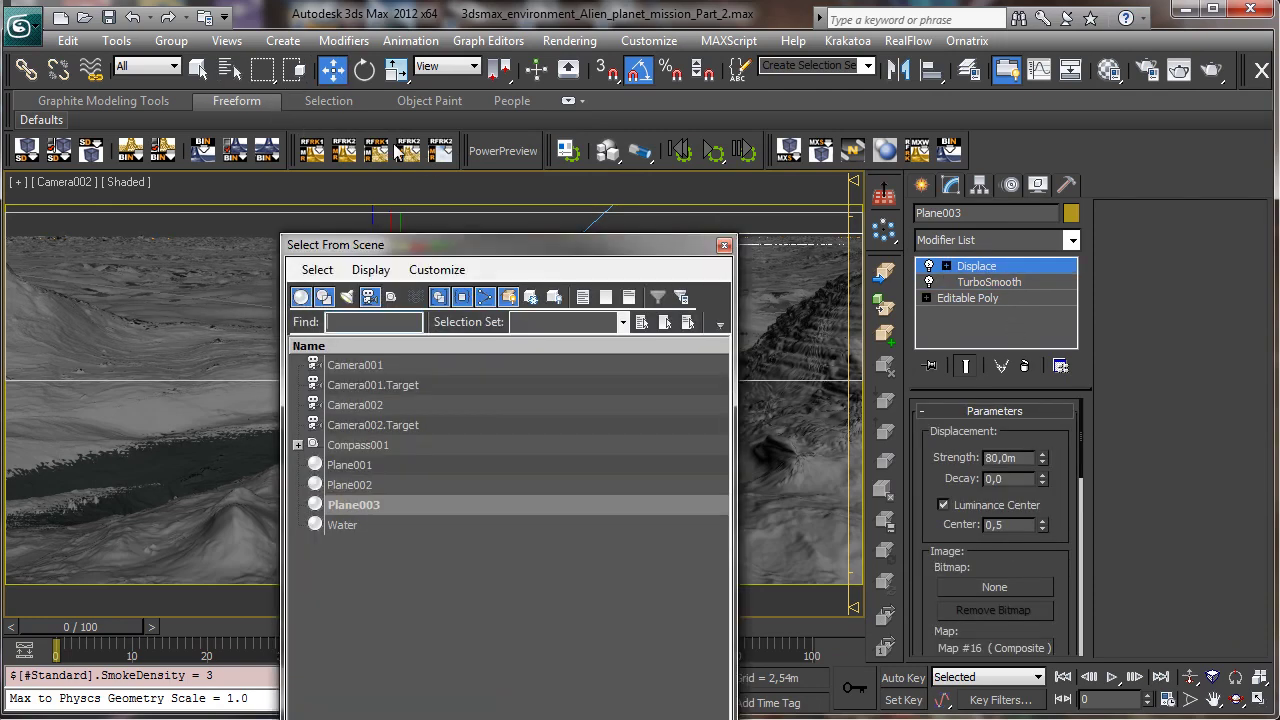
click(297, 445)
double_click(363, 464)
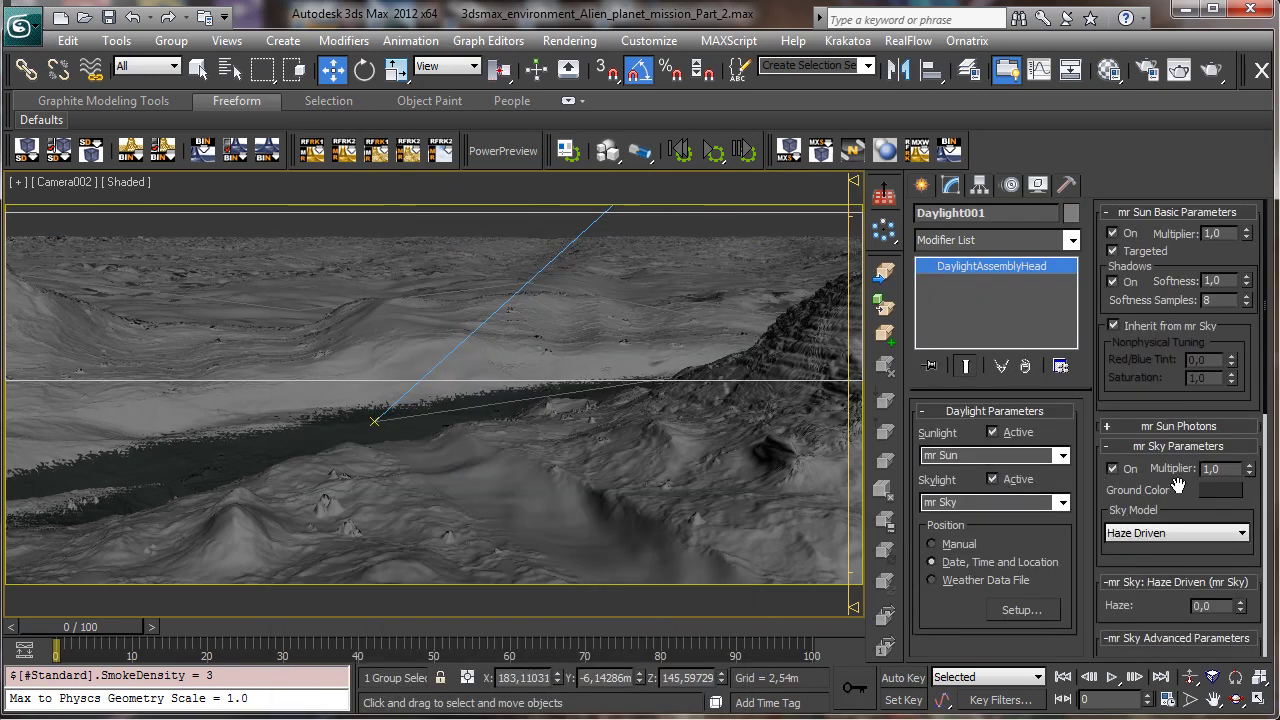
scroll(1171, 482, down, 5)
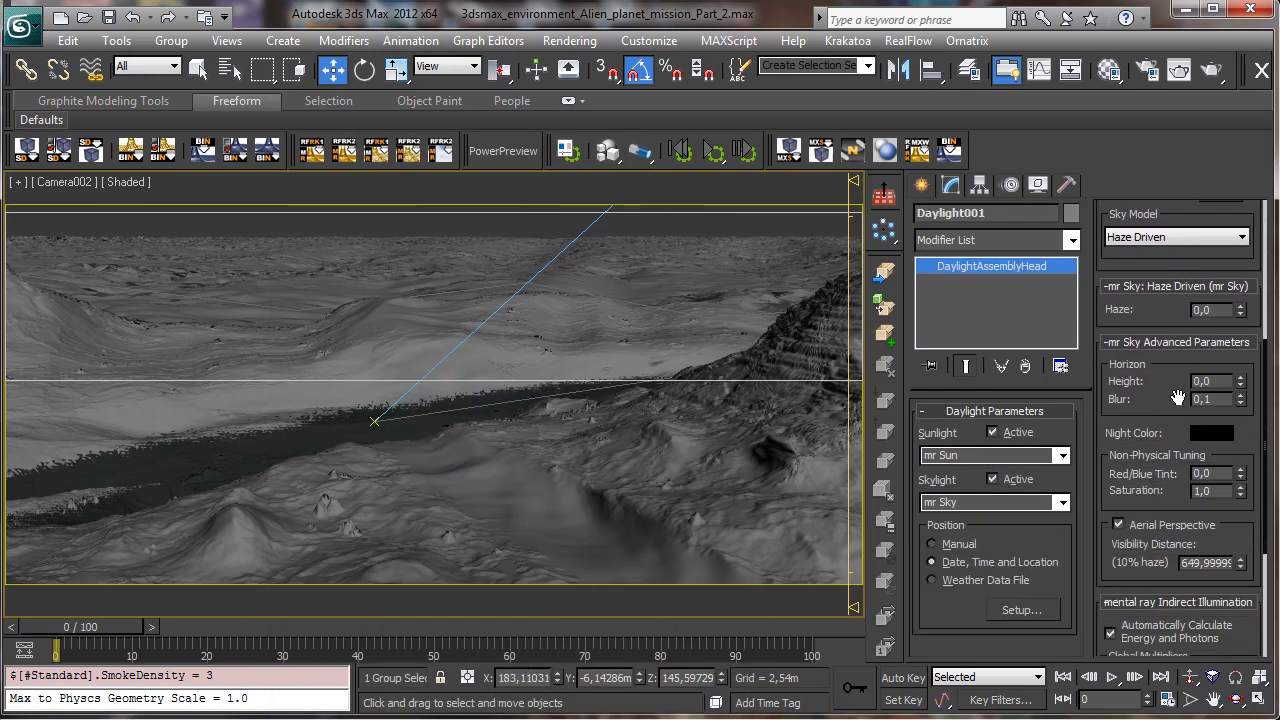
click(1241, 390)
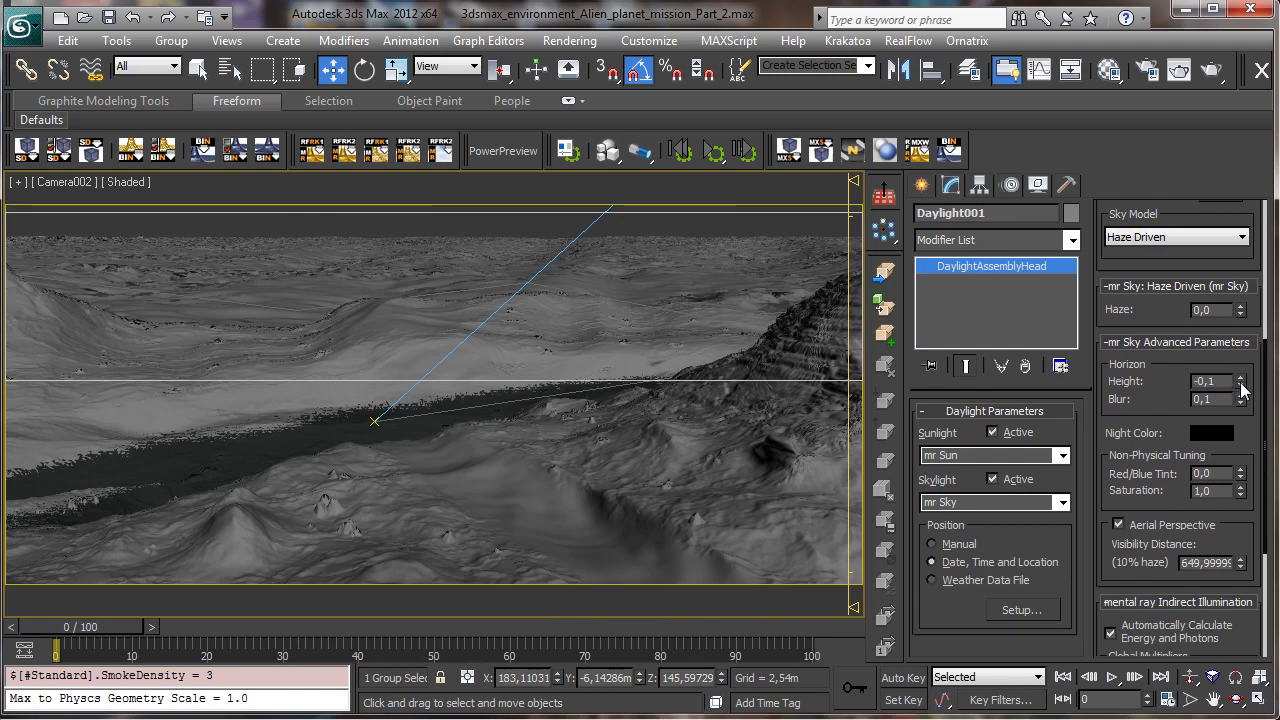
click(1241, 390)
Step: Render the region with the lowered horizon, and switch the area to render back to View
click(1211, 69)
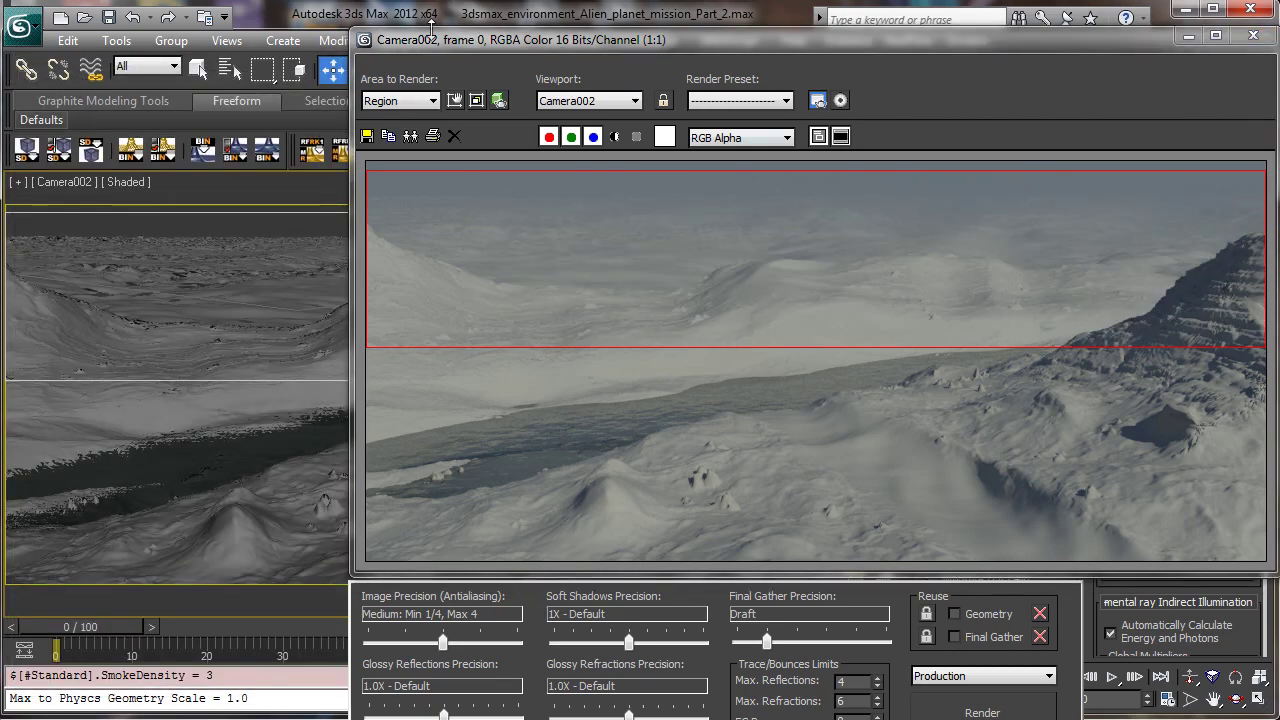
click(400, 101)
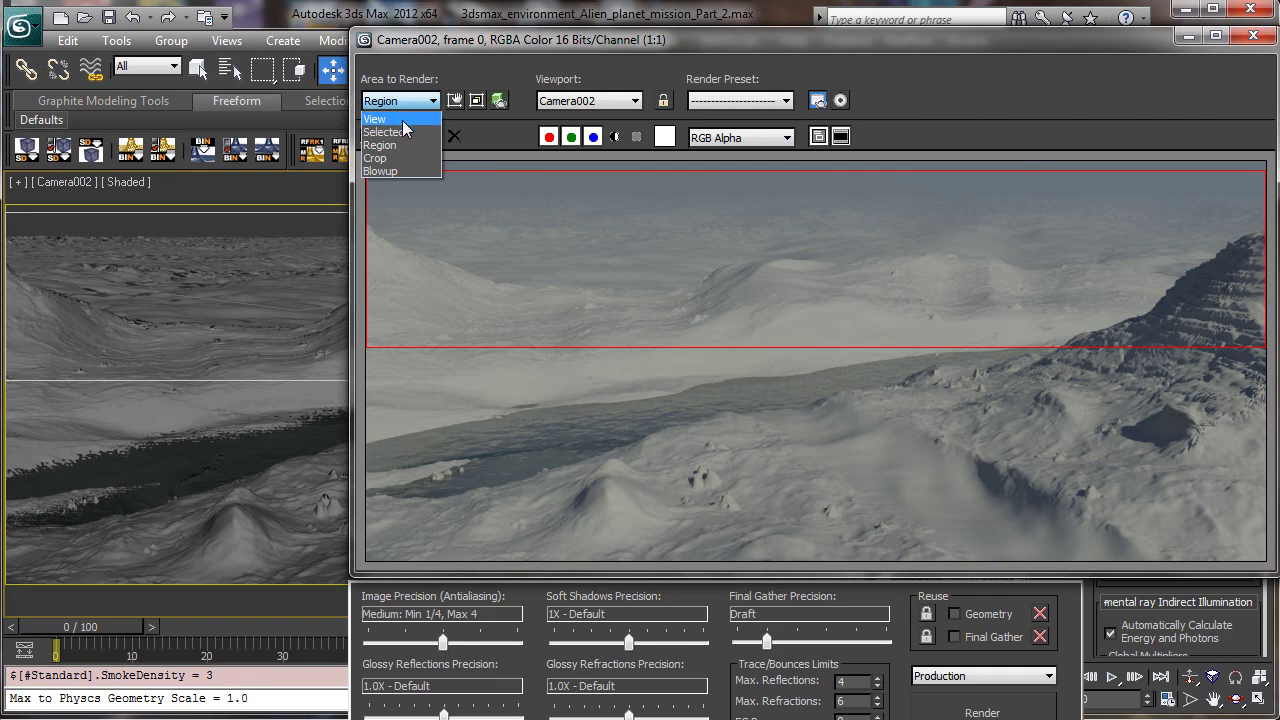
click(1073, 83)
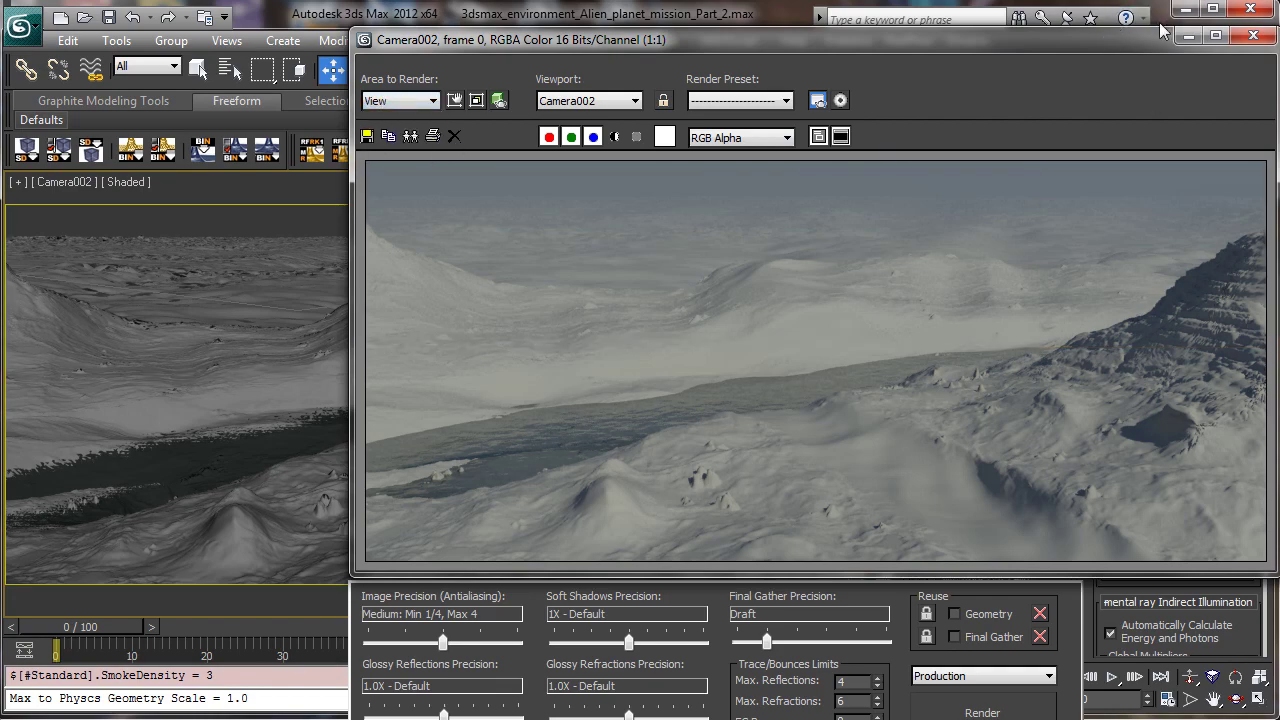
Step: Put away the render window and save the scene
click(1188, 36)
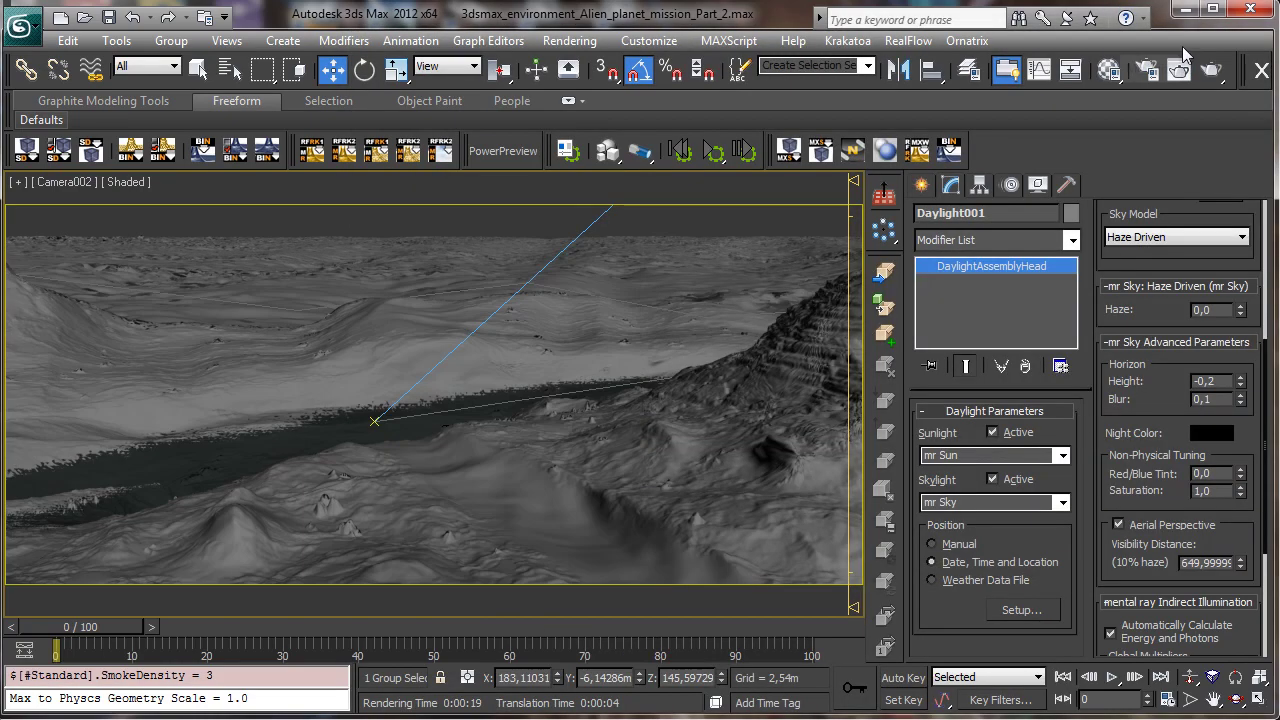
click(108, 17)
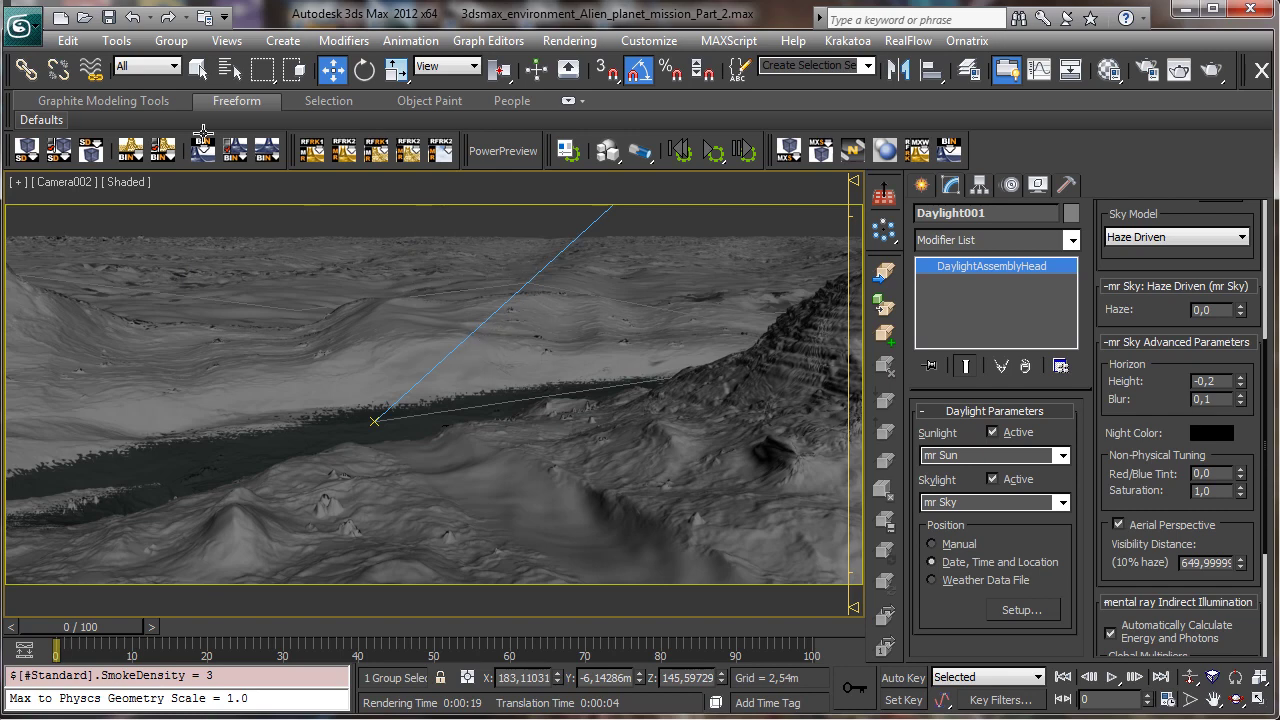
click(108, 17)
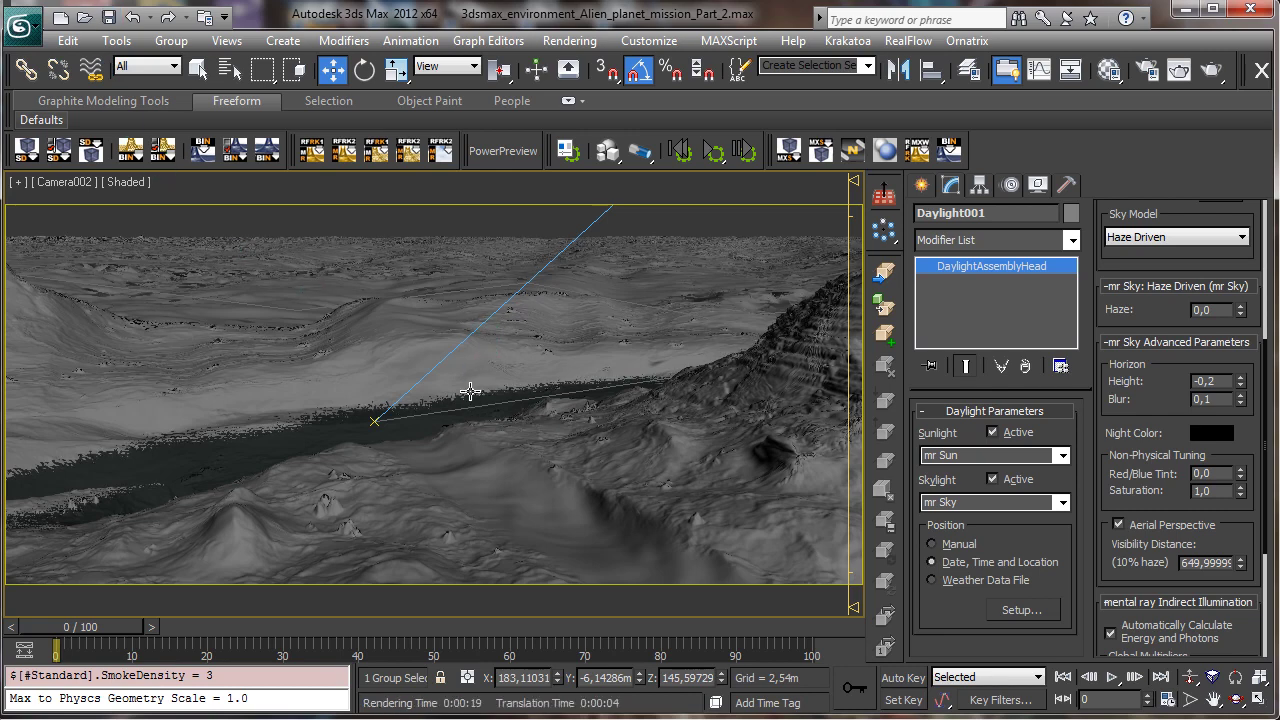